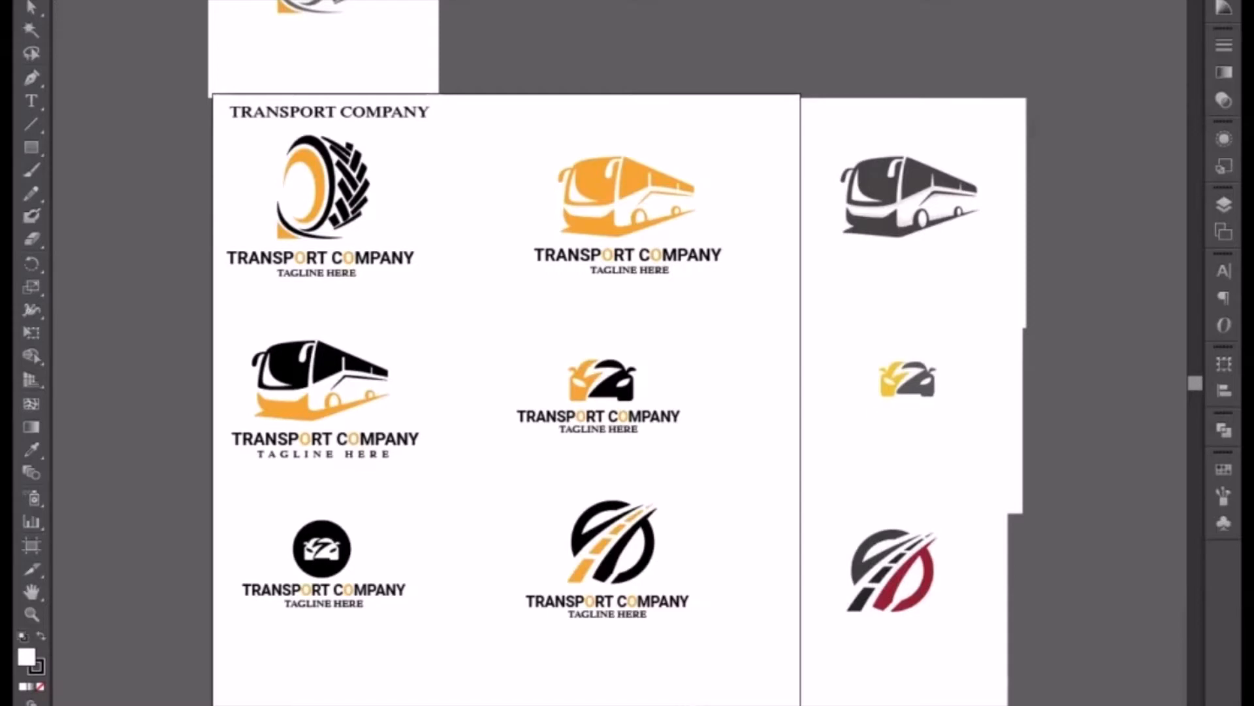
# Bring a copy of the two-tone car Transport Company logo beside the real estate banner and enlarge it
pyautogui.moveTo(539, 340); pyautogui.dragTo(669, 455)
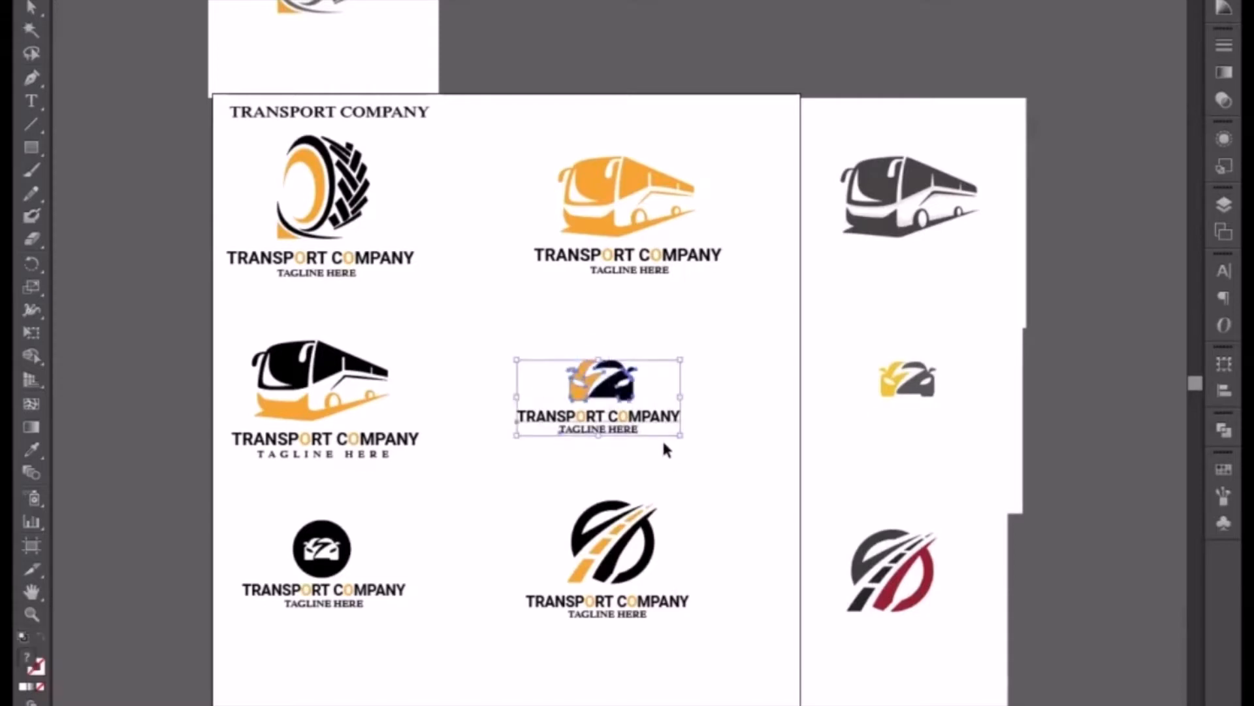
pyautogui.click(664, 444)
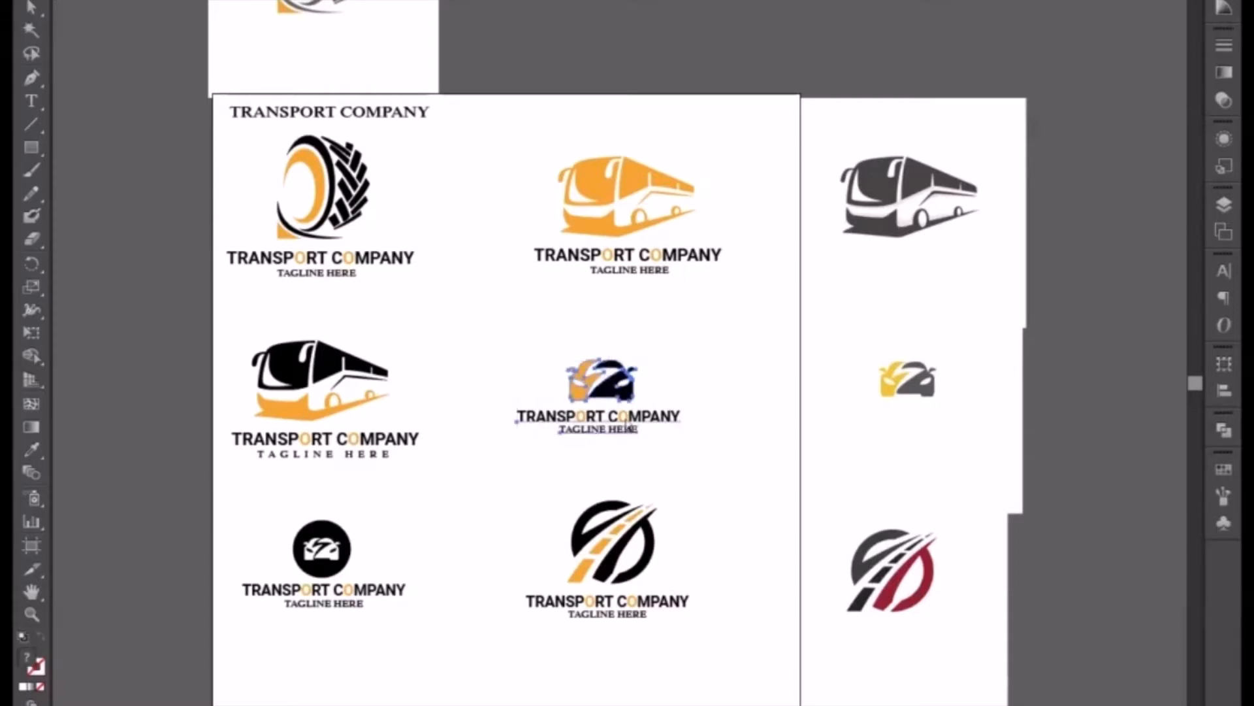
pyautogui.click(611, 406)
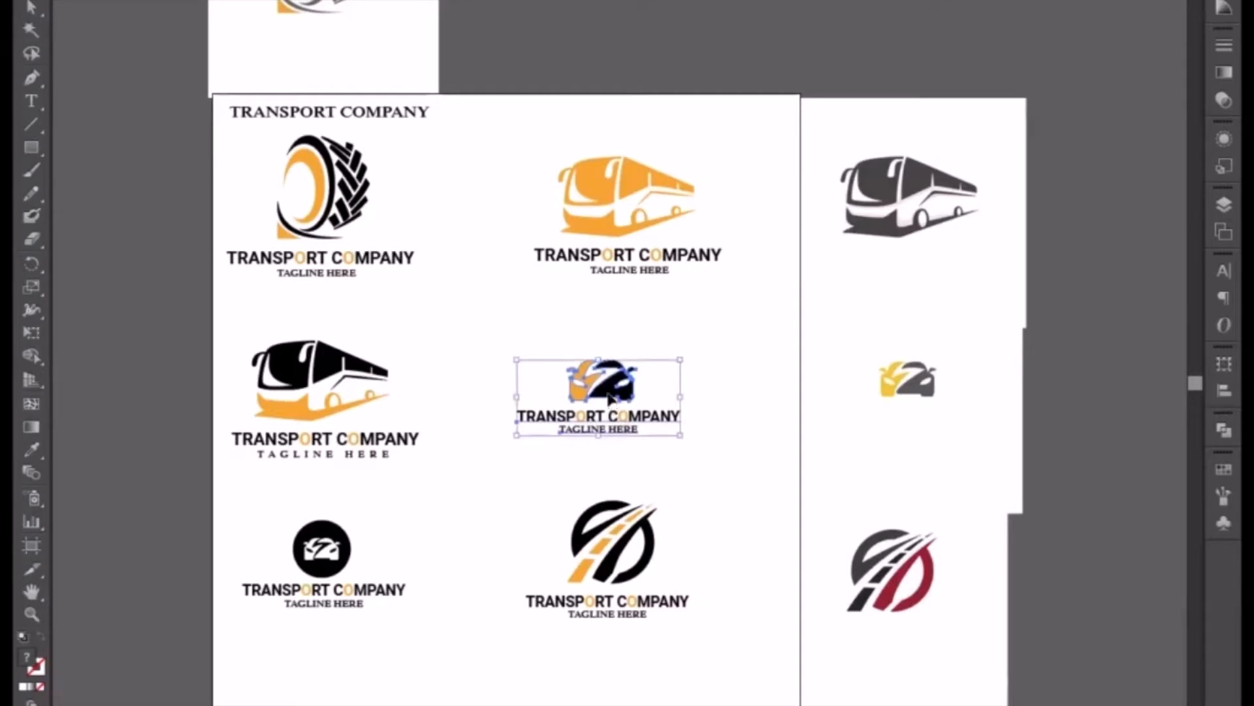
pyautogui.moveTo(610, 403); pyautogui.dragTo(287, 10)
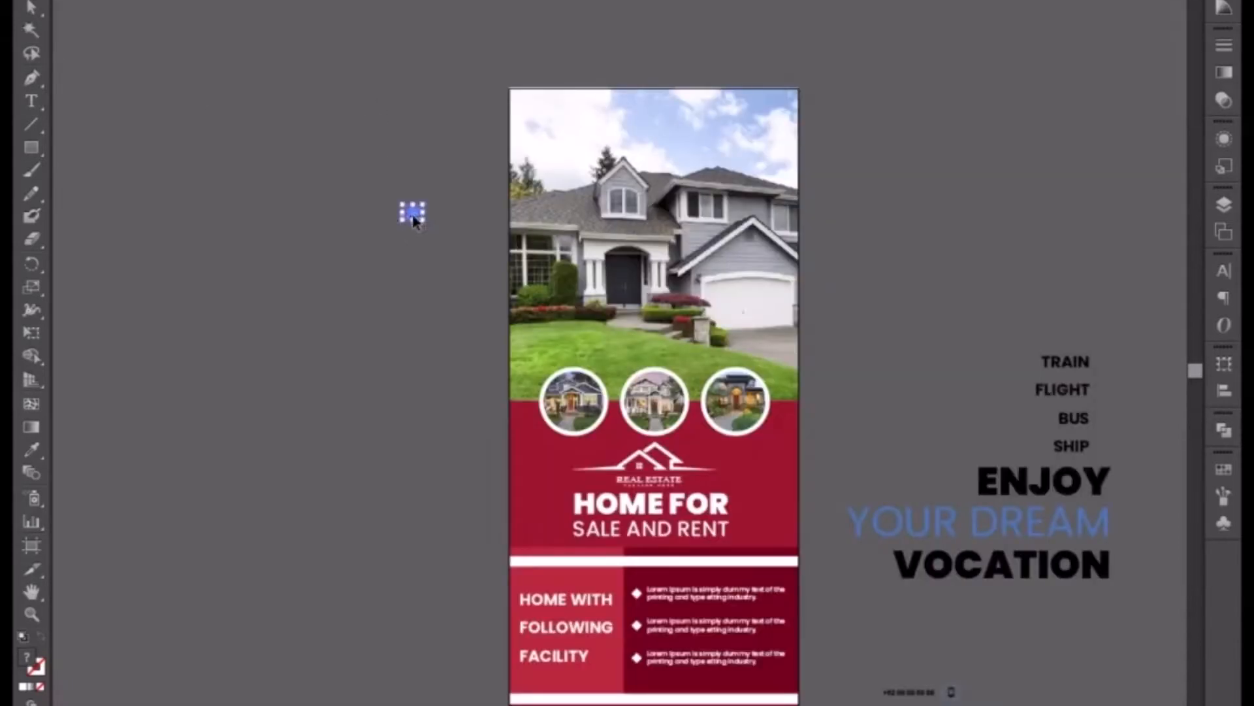
pyautogui.moveTo(414, 216); pyautogui.dragTo(509, 285)
pyautogui.moveTo(486, 241); pyautogui.dragTo(390, 241)
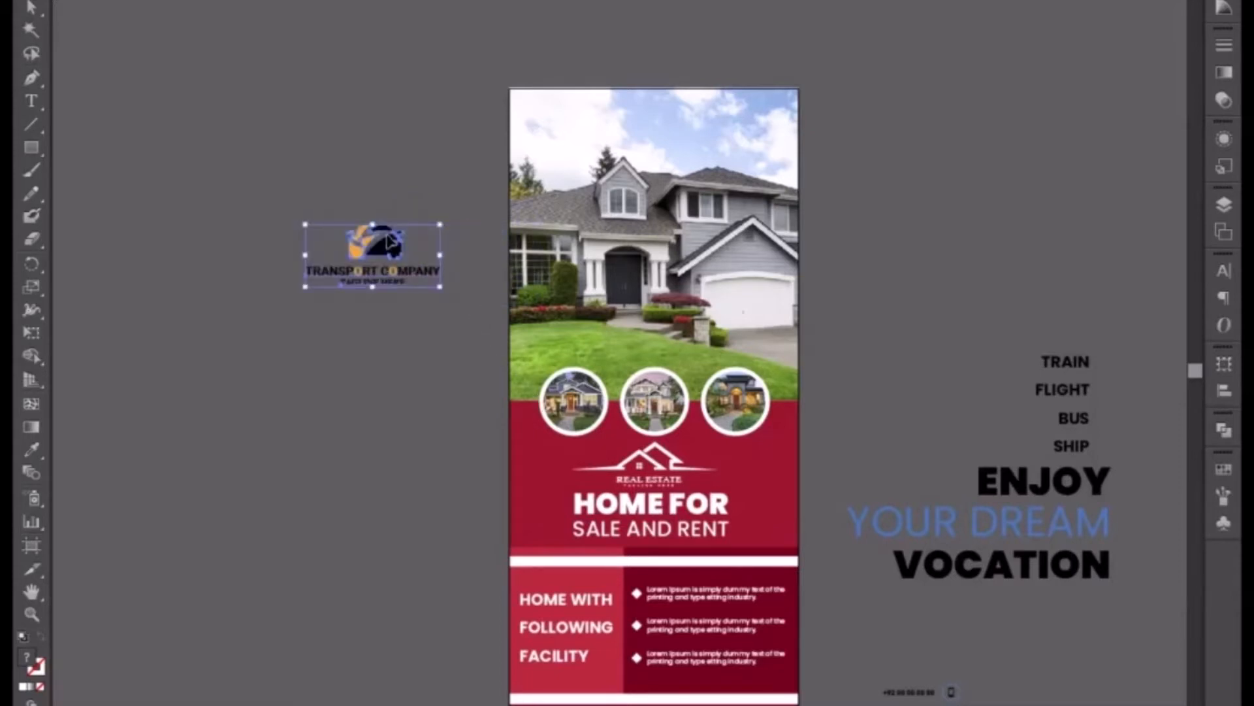
pyautogui.click(404, 176)
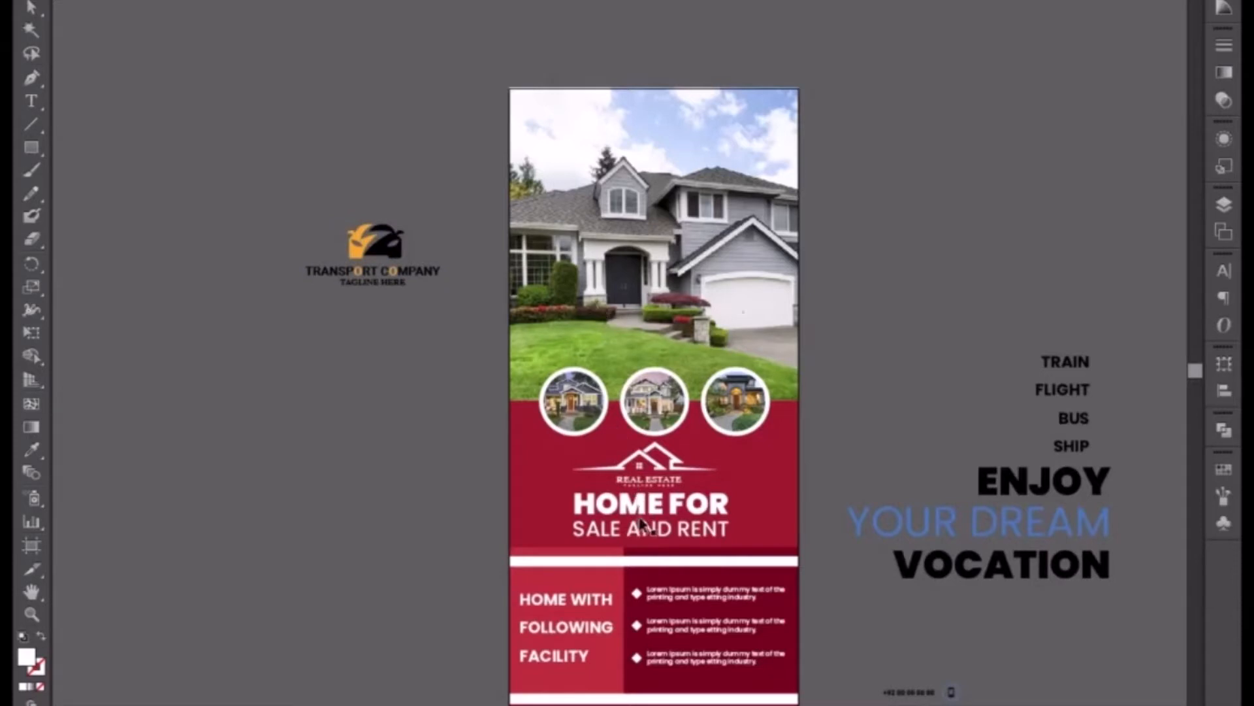
# Delete the phone number and contact icons beside the banner, and clear all artwork from the banner's artboard
pyautogui.moveTo(674, 530); pyautogui.dragTo(565, 463)
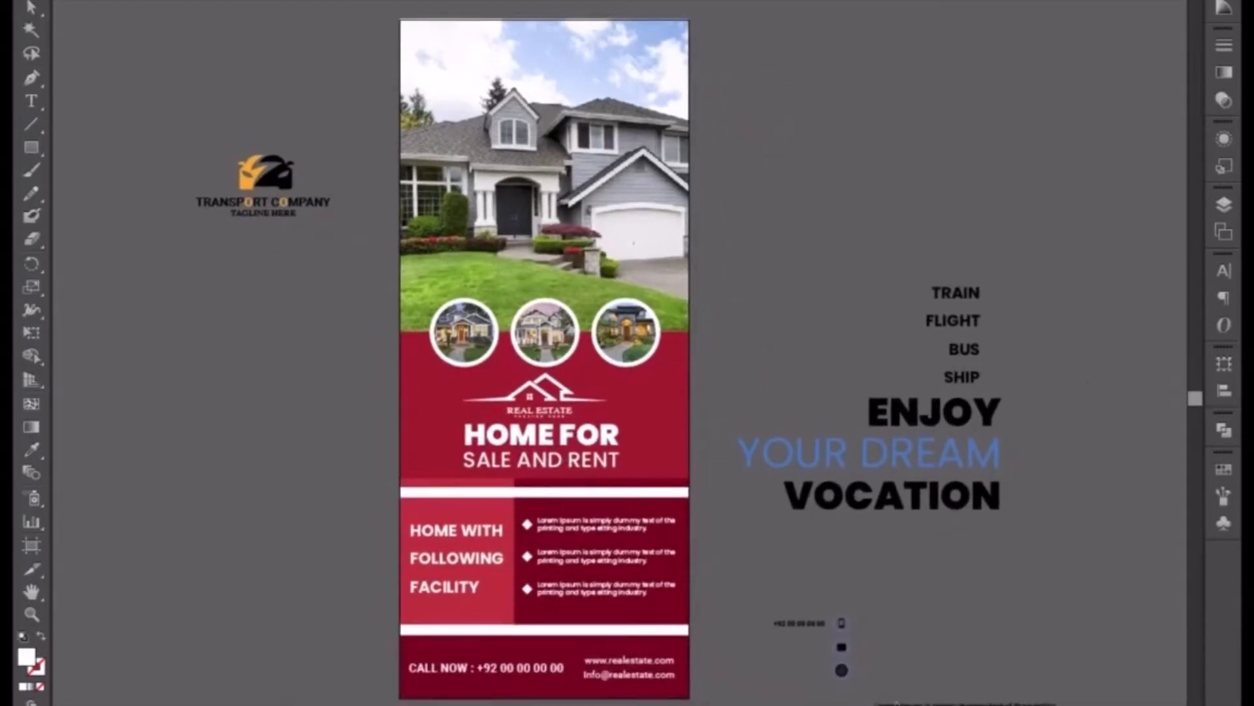
pyautogui.moveTo(771, 610); pyautogui.dragTo(853, 686)
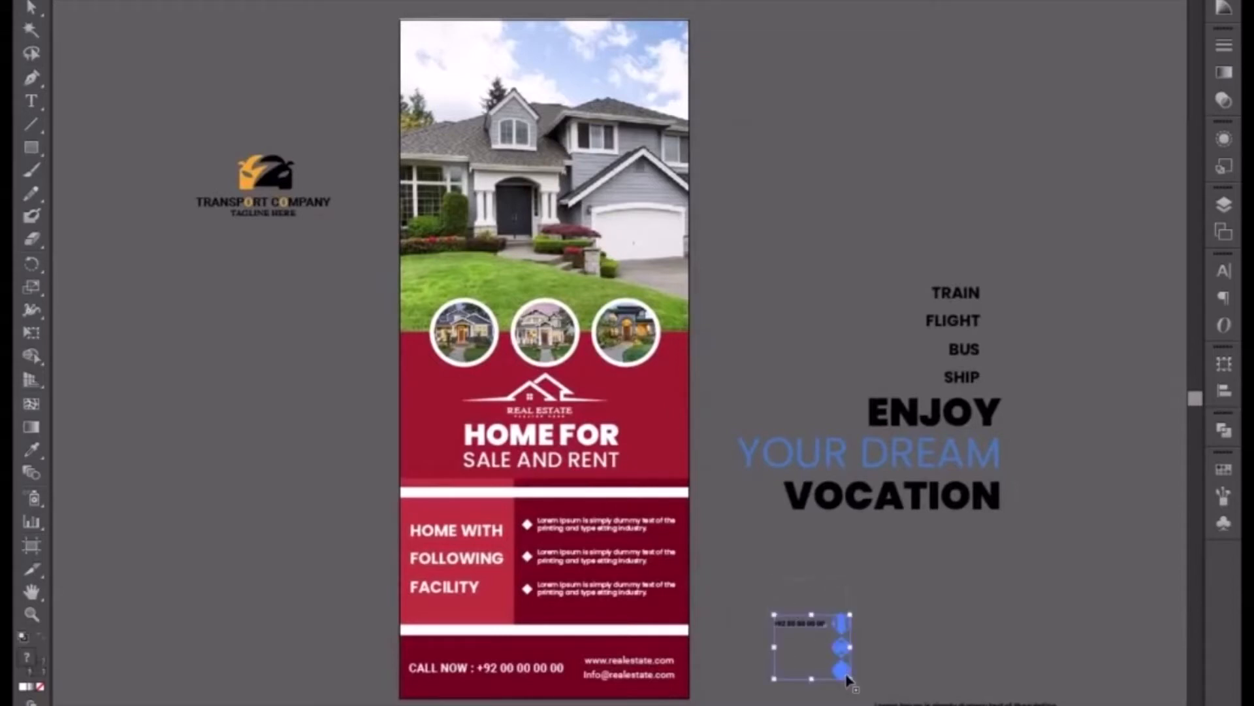
pyautogui.press('Delete')
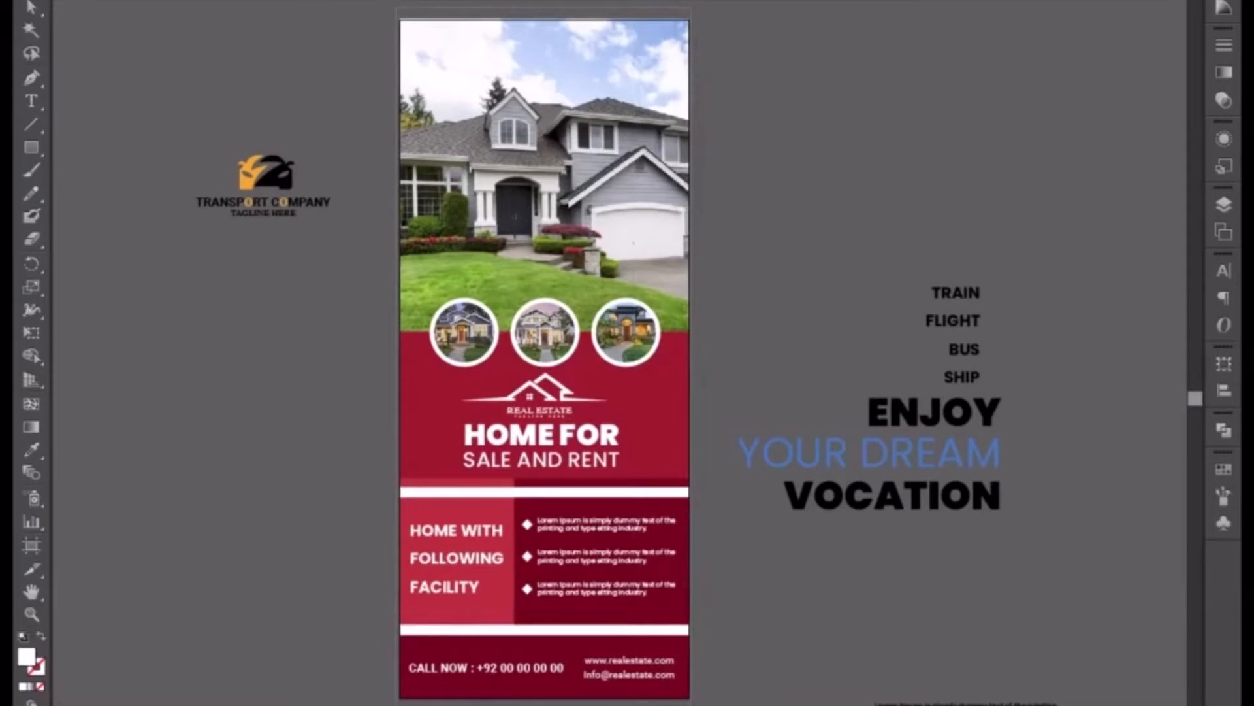
pyautogui.hotkey('ctrl', 'alt', 'a')
pyautogui.press('Delete')
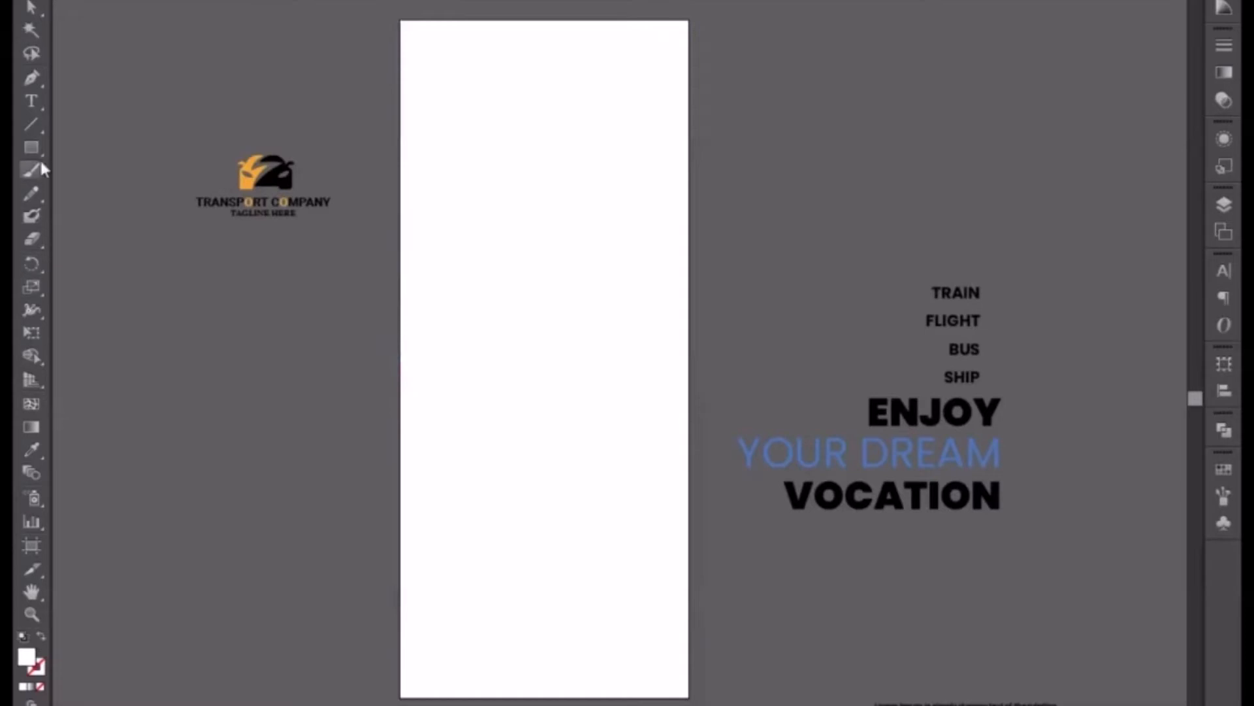
# Start a Pen tool path just above the blank page's upper edge, right of its centre
pyautogui.click(31, 78)
pyautogui.click(579, 8)
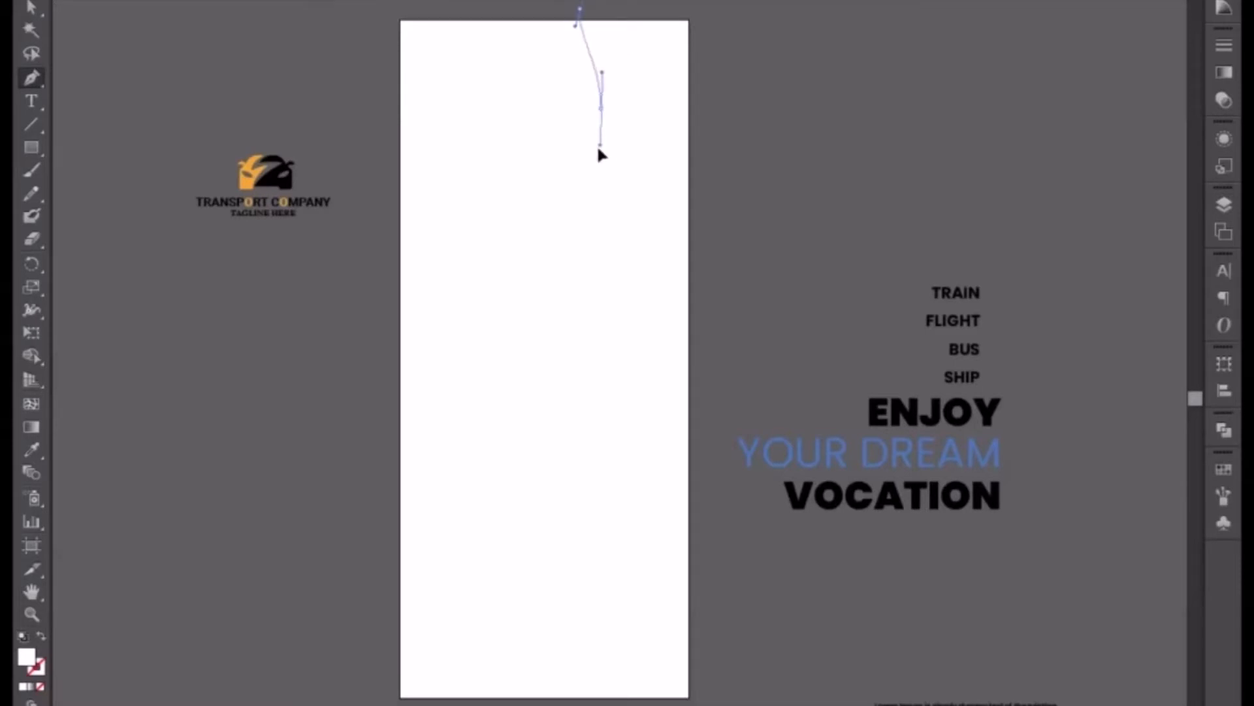
pyautogui.moveTo(593, 177); pyautogui.dragTo(507, 319)
pyautogui.hotkey('ctrl', 'z')
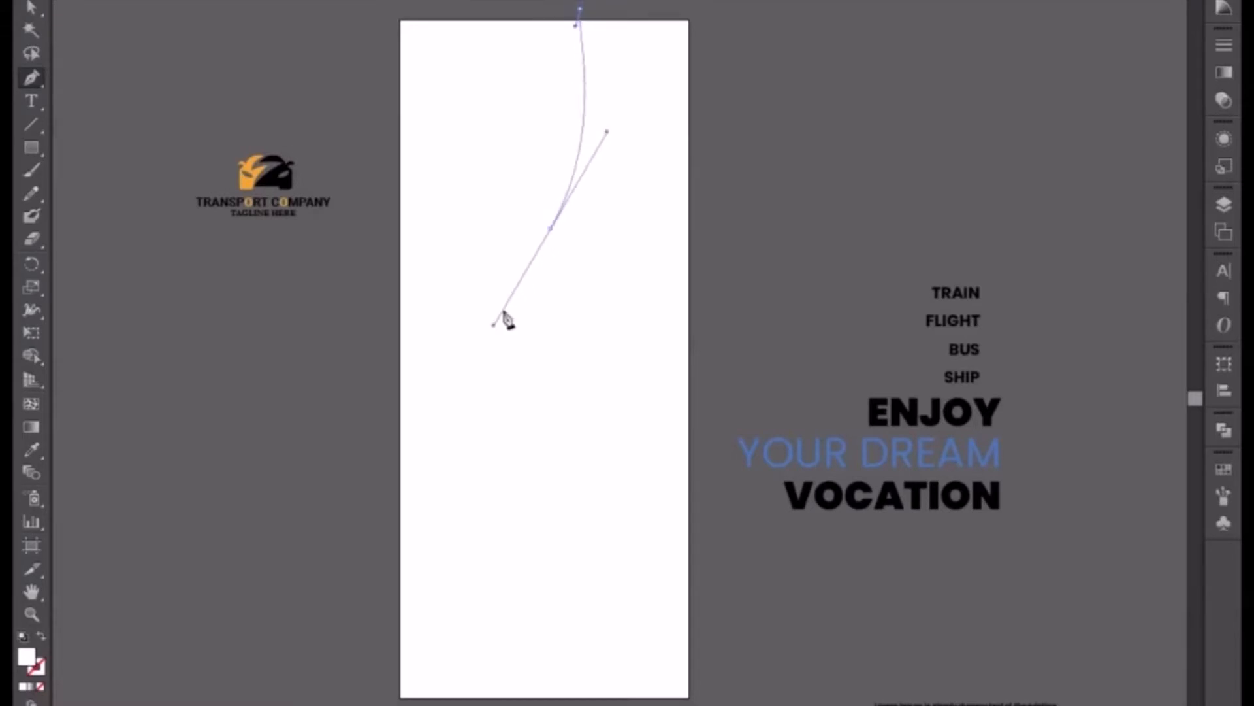
pyautogui.hotkey('ctrl', 'z')
# Draw an S-shaped curve down the page and out past its right edge, then extend the lower-left anchor's handle to round the bend
pyautogui.moveTo(572, 180); pyautogui.dragTo(518, 261)
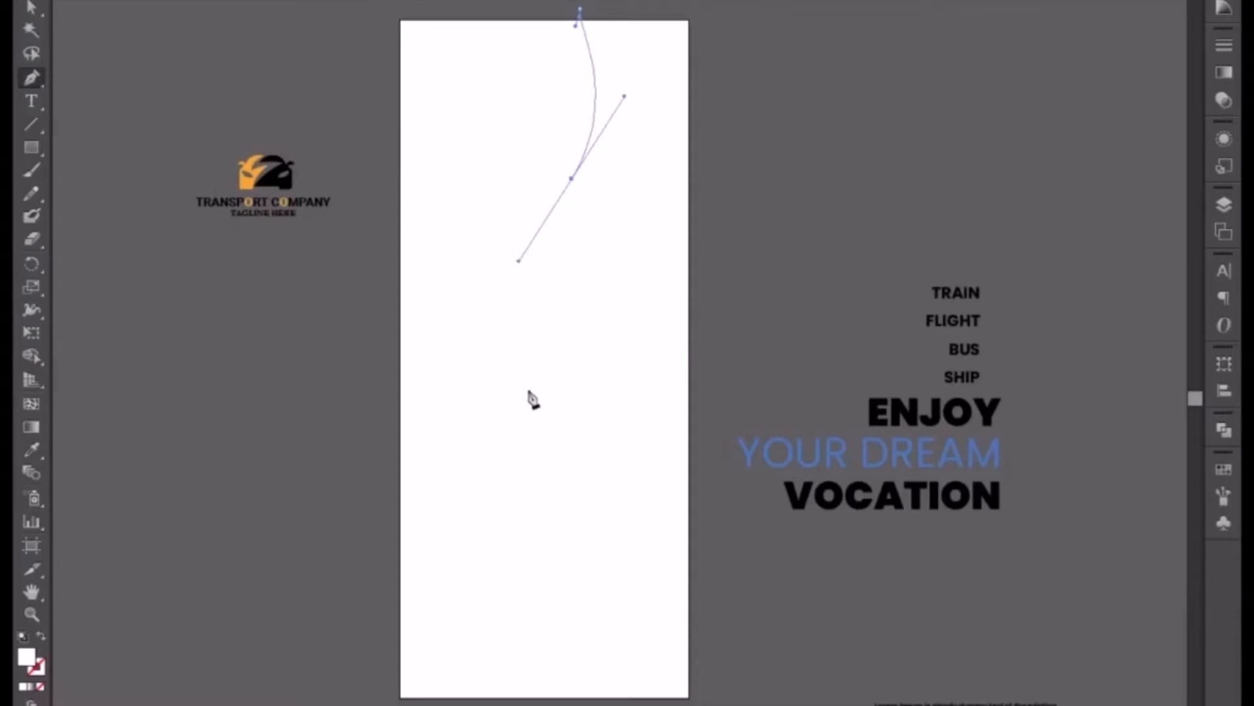
pyautogui.moveTo(515, 351); pyautogui.dragTo(532, 382)
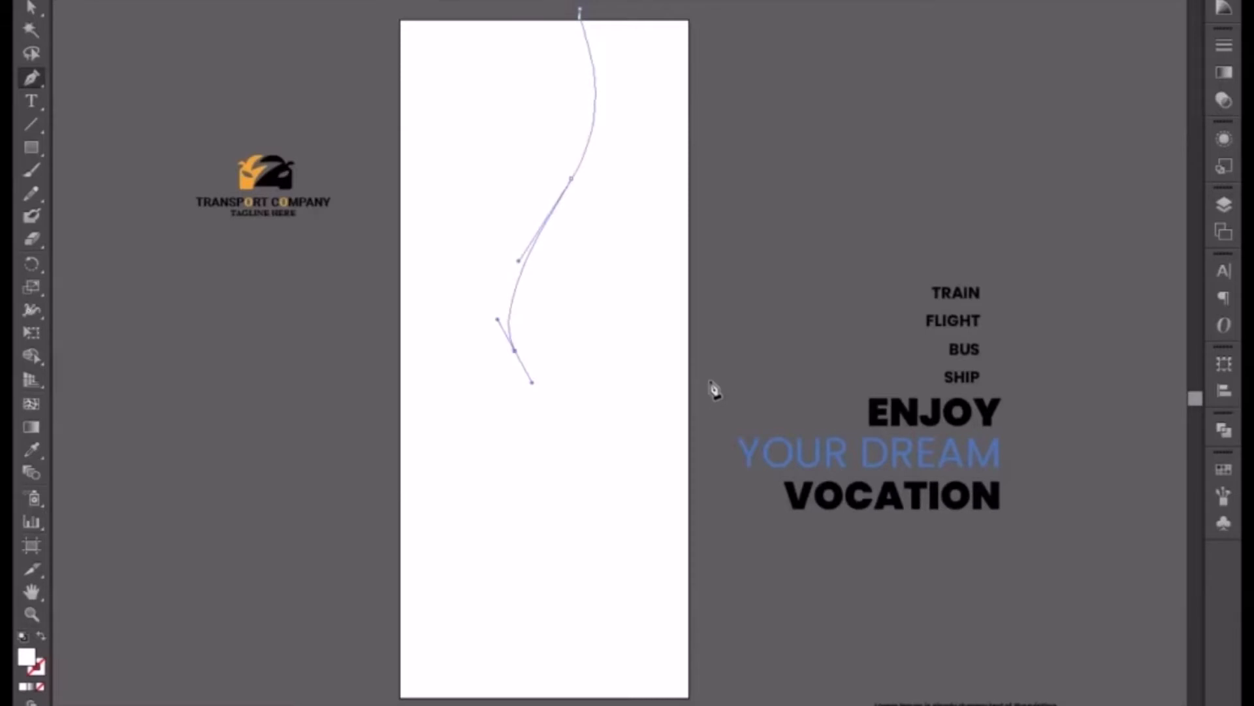
pyautogui.moveTo(686, 354); pyautogui.dragTo(758, 442)
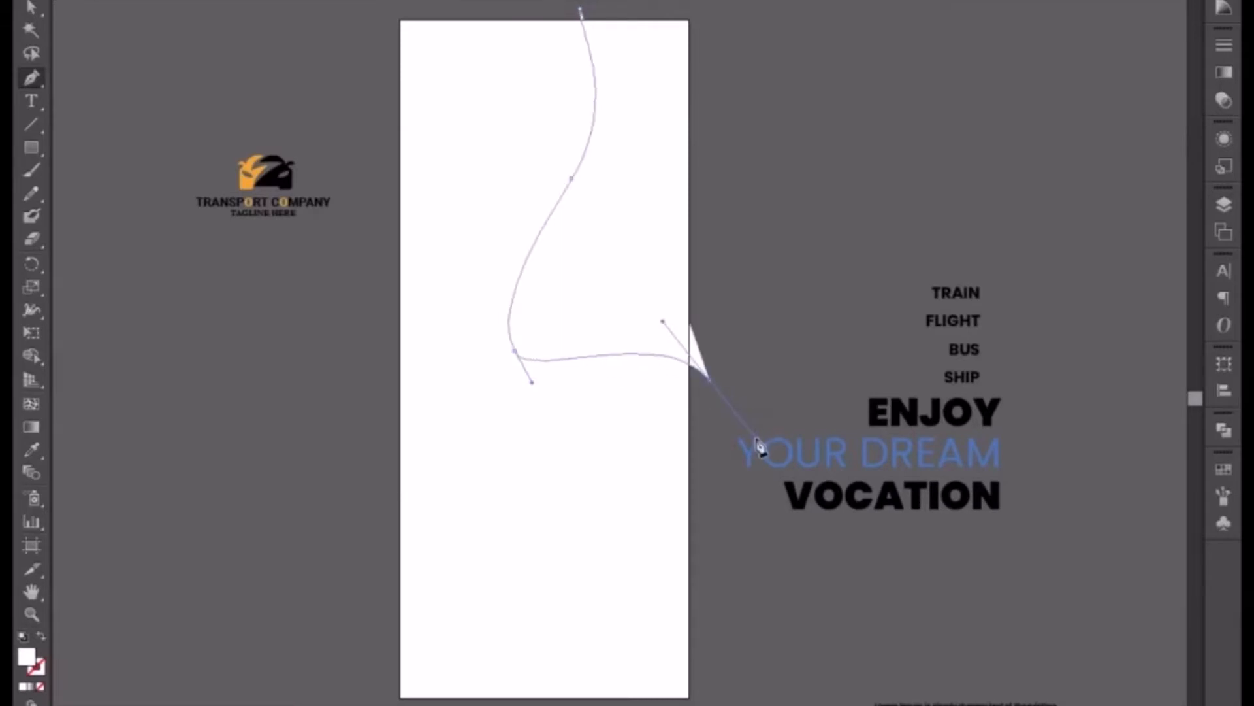
pyautogui.press('a')
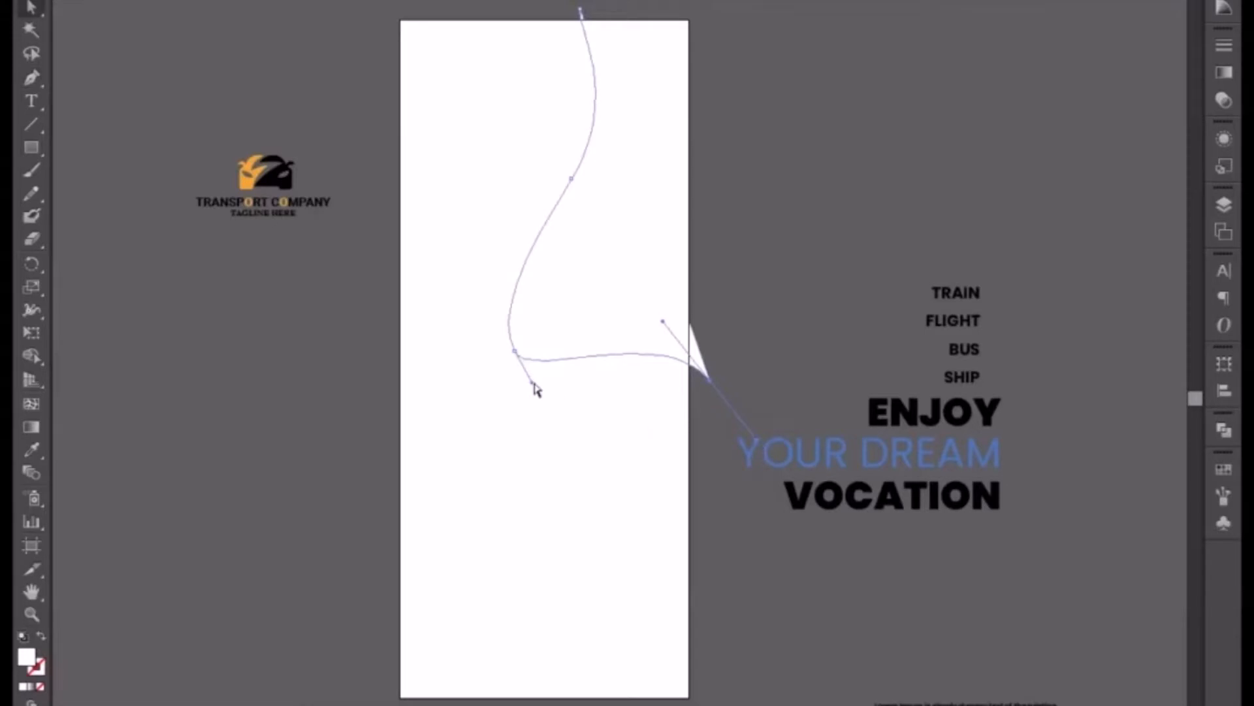
pyautogui.moveTo(532, 384); pyautogui.dragTo(559, 403)
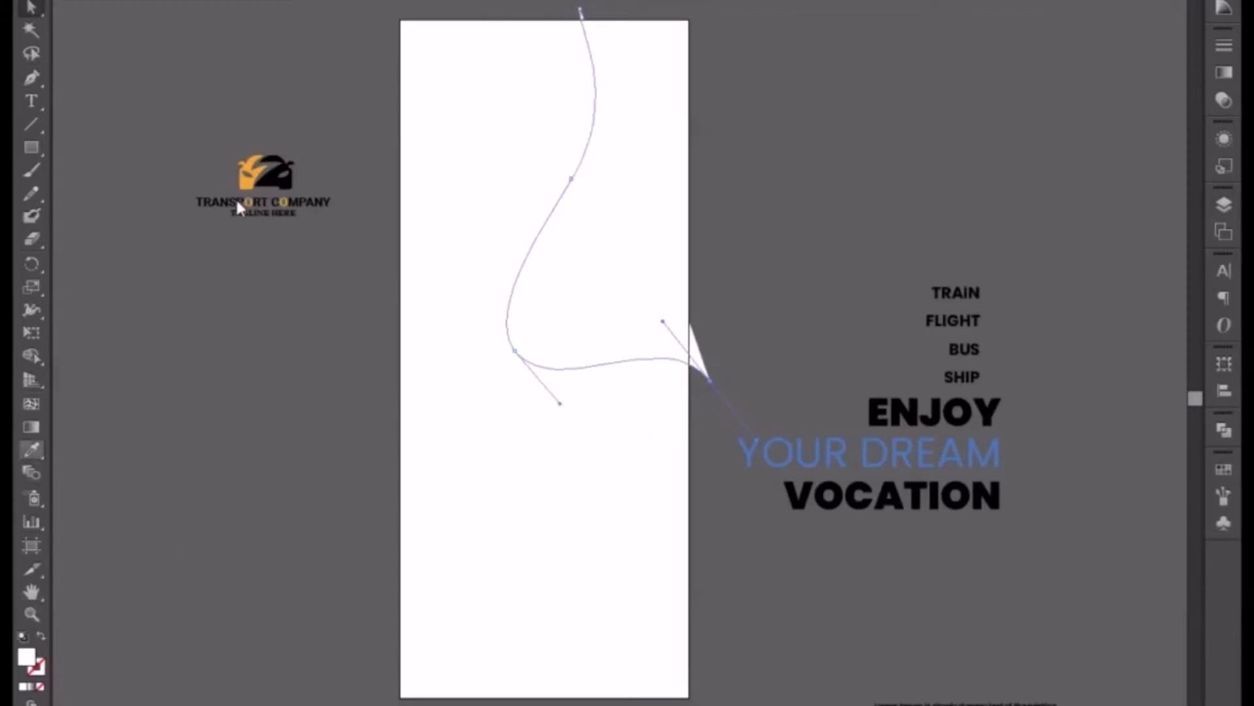
# Fill the curved path with the orange sampled from the car logo
pyautogui.press('i')
pyautogui.click(247, 177)
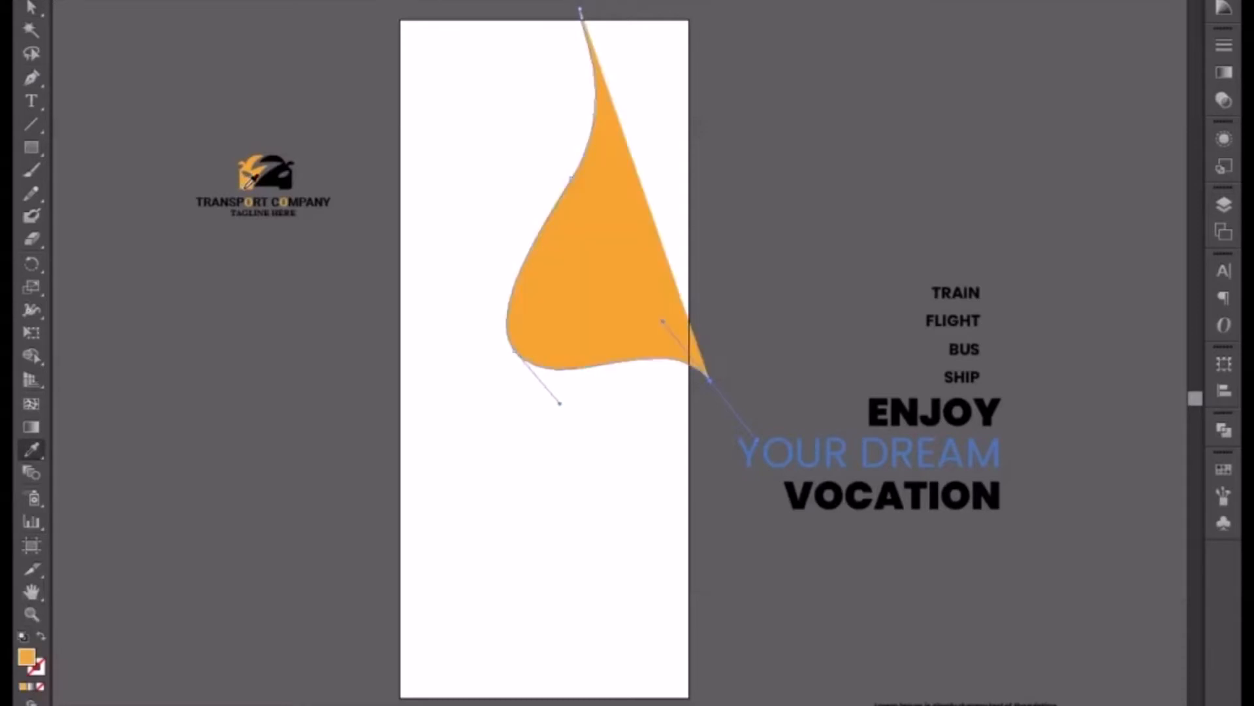
pyautogui.click(30, 6)
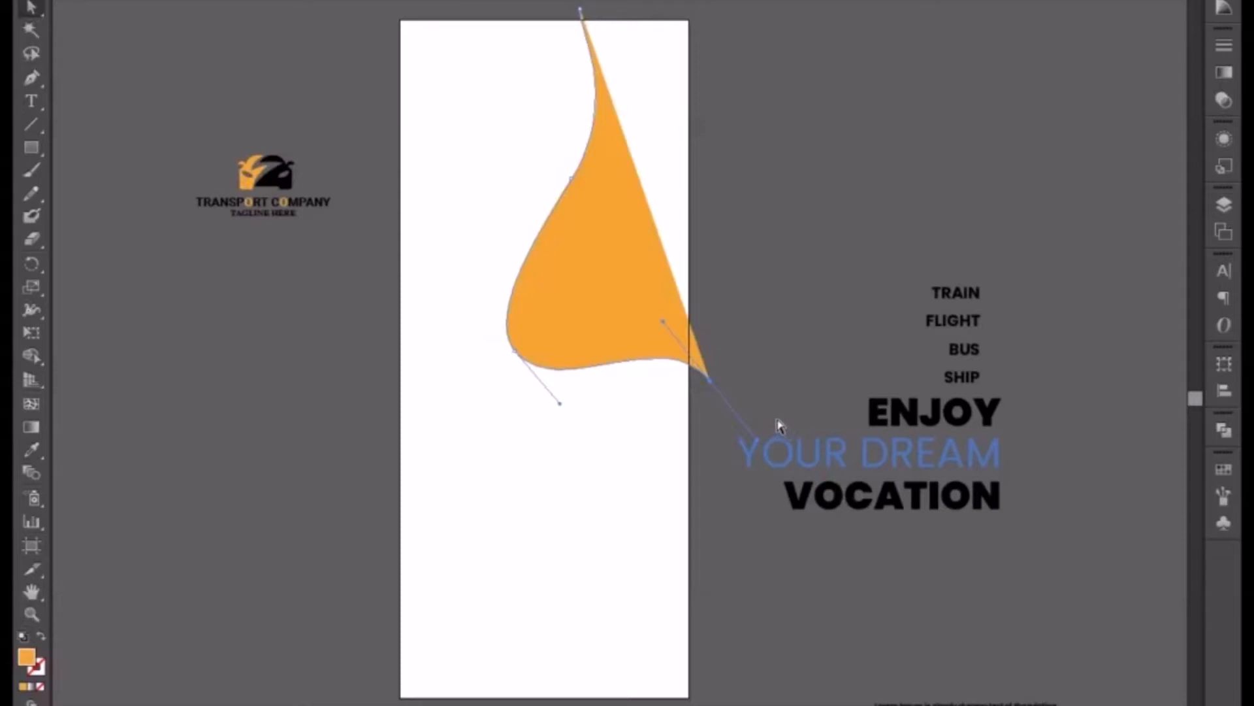
pyautogui.click(31, 449)
# Close the orange shape with straight edges running just outside the page's right and upper edges
pyautogui.click(31, 77)
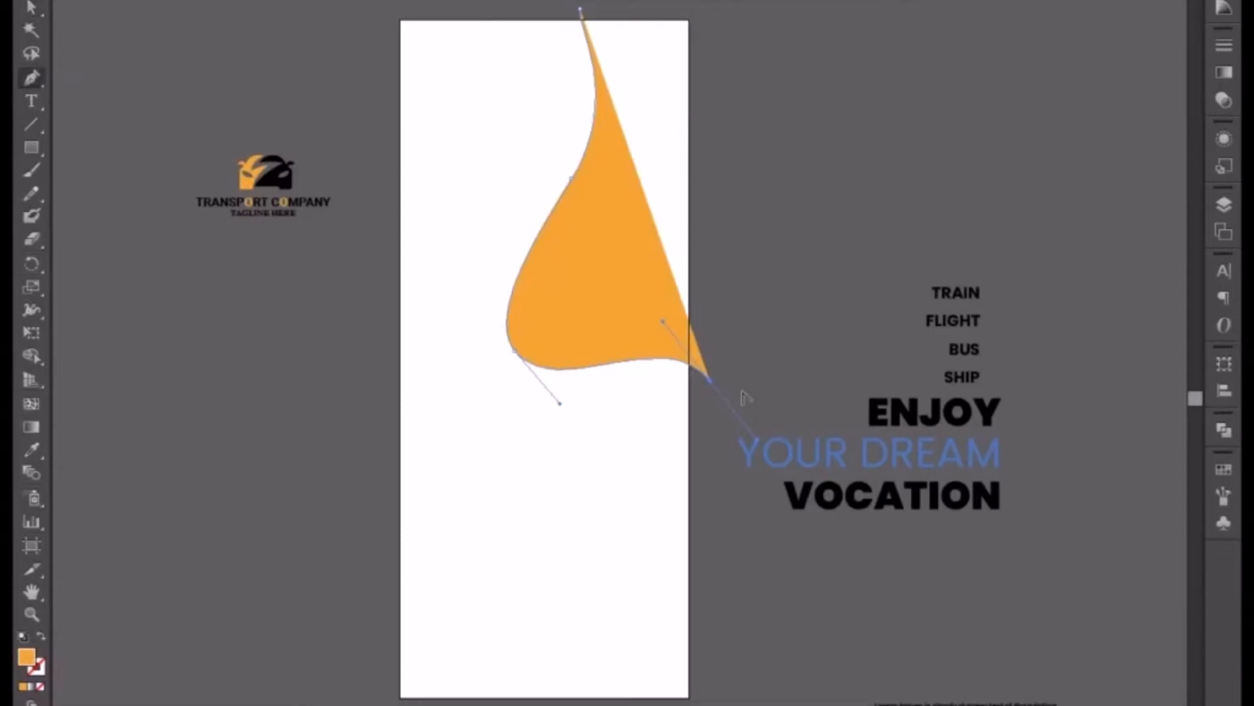
pyautogui.click(710, 379)
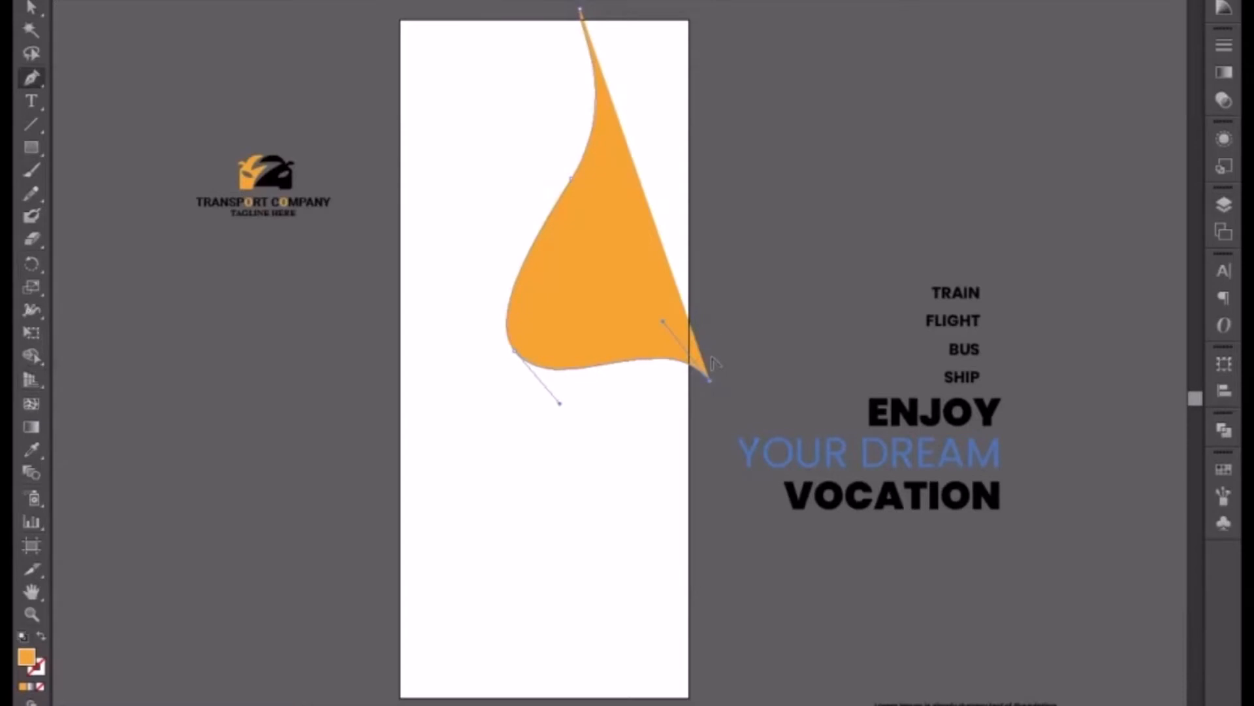
pyautogui.click(709, 10)
pyautogui.click(580, 9)
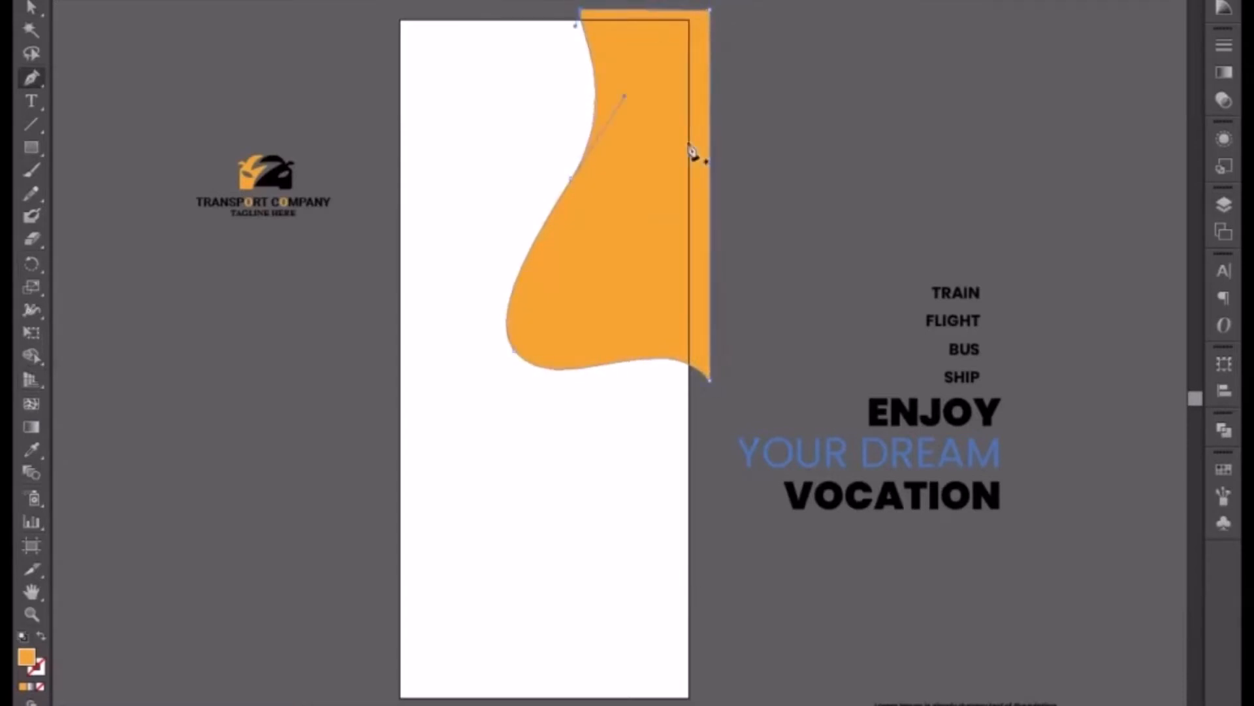
# Duplicate the orange shape behind the original and enlarge the duplicate slightly from its centre
pyautogui.hotkey('ctrl', '=')
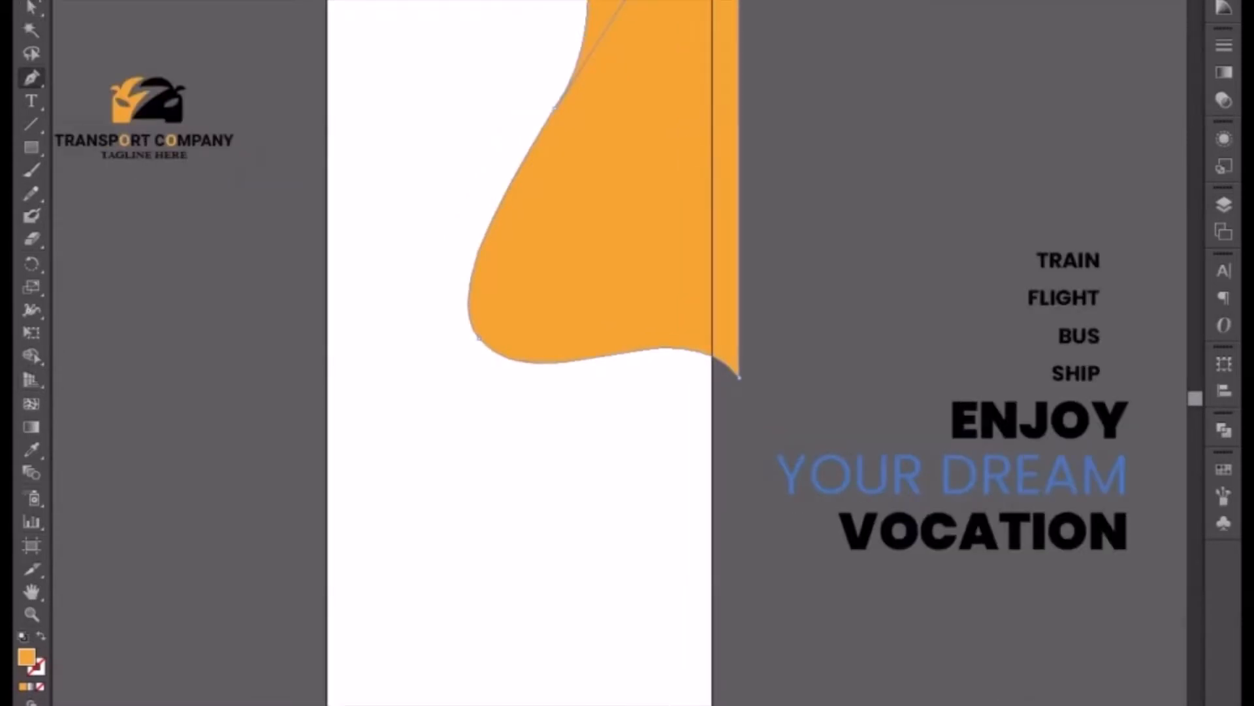
pyautogui.press('v')
pyautogui.press('space')
pyautogui.moveTo(602, 262); pyautogui.dragTo(579, 382)
pyautogui.click(764, 325)
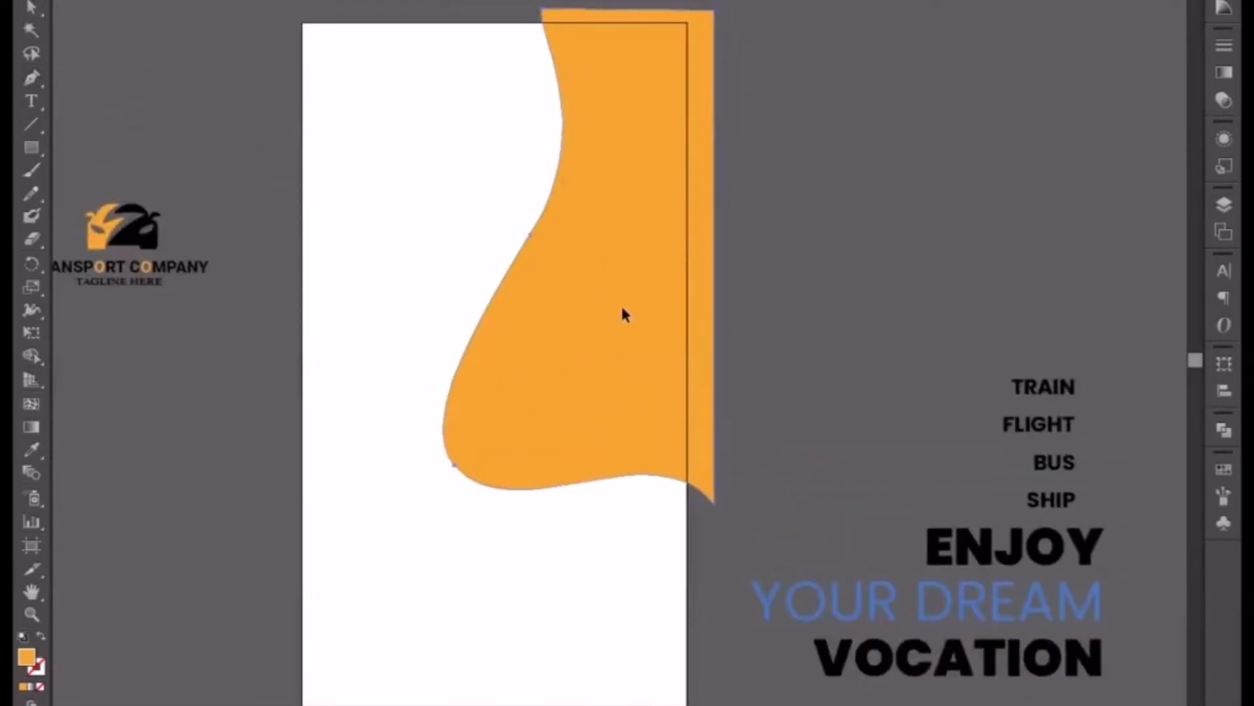
pyautogui.click(622, 311)
pyautogui.press('v')
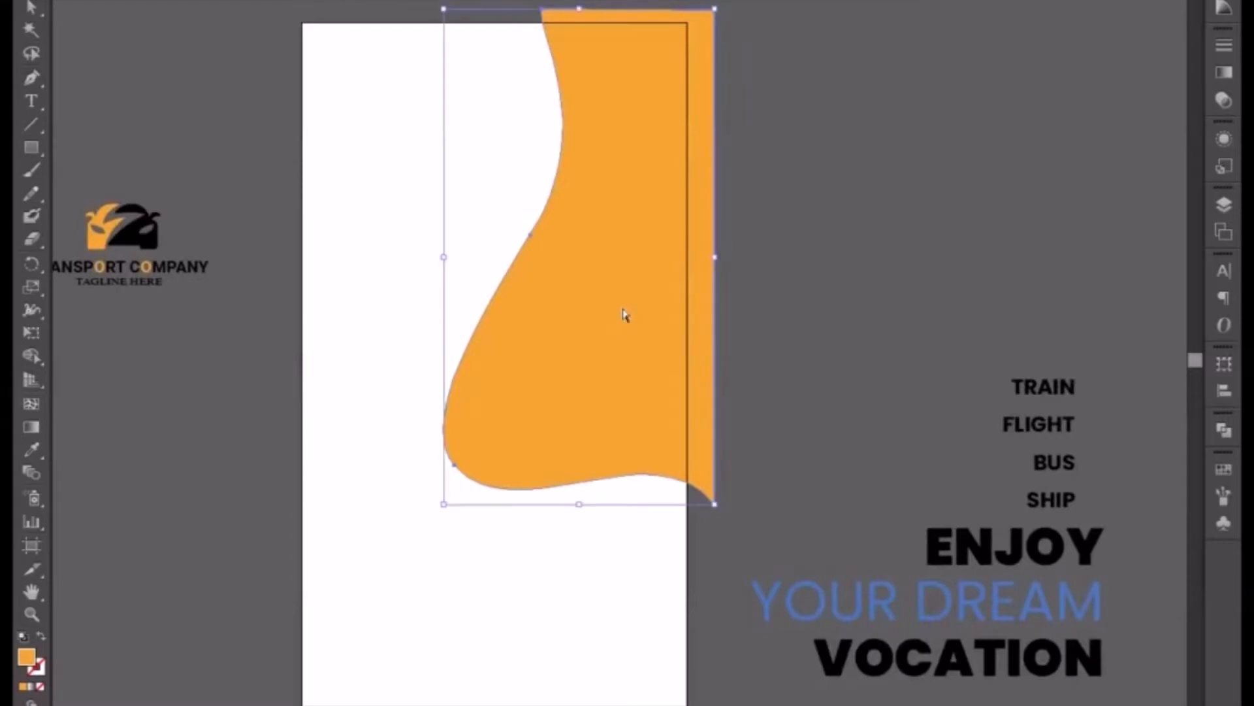
pyautogui.press('a')
pyautogui.press('v')
pyautogui.moveTo(720, 512); pyautogui.dragTo(736, 540)
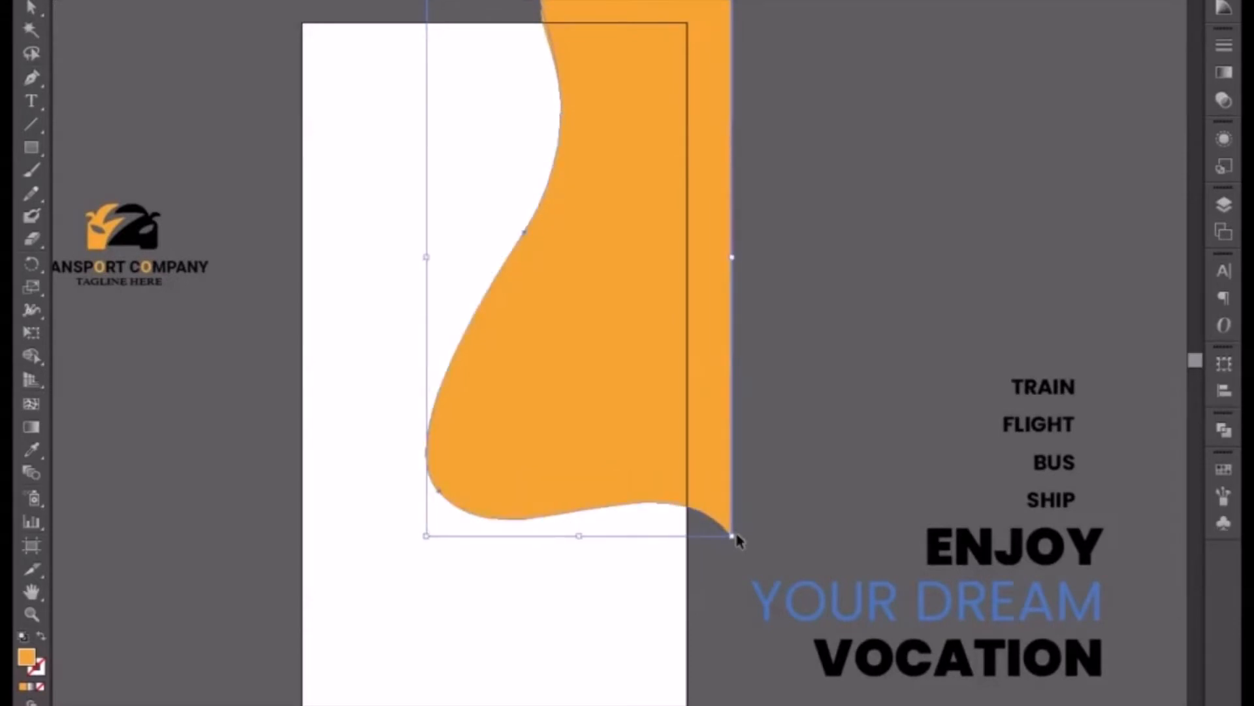
# Fill the enlarged back shape with the logo's black and shift it left to align its right edge with the orange shape
pyautogui.click(31, 448)
pyautogui.click(148, 230)
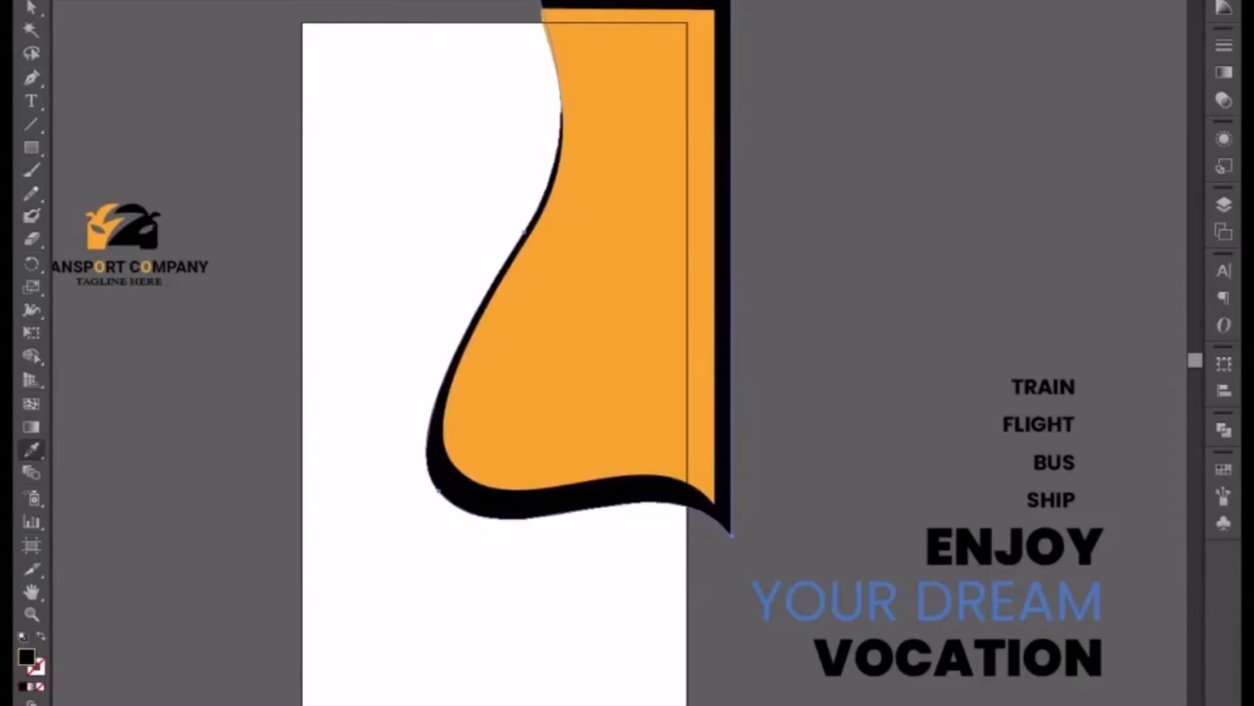
pyautogui.press('v')
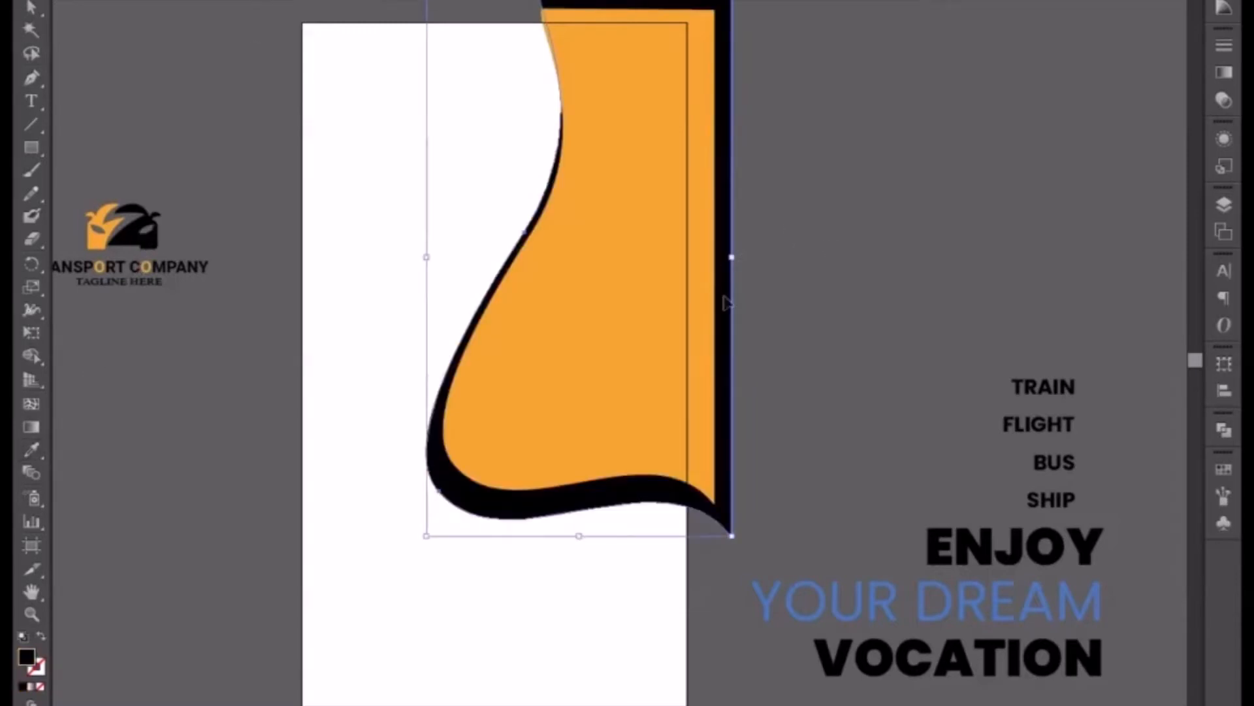
pyautogui.moveTo(730, 307); pyautogui.dragTo(715, 308)
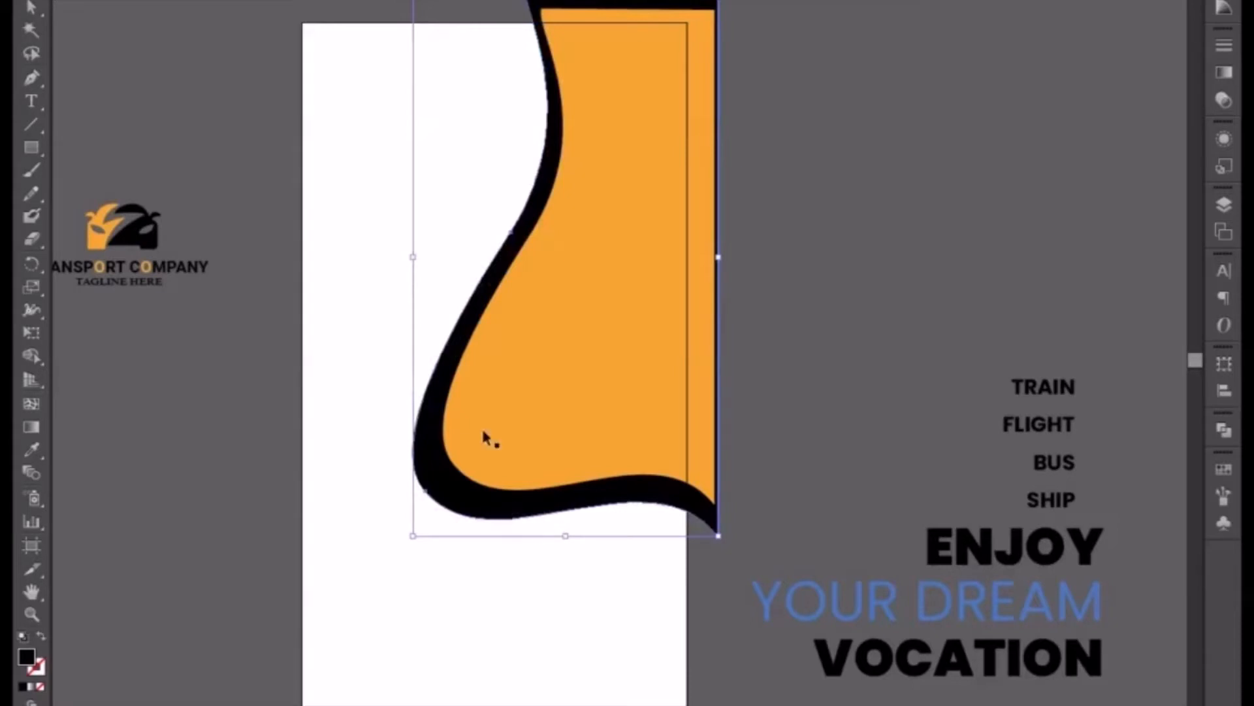
# Nudge the black shape's middle-left and upper-left anchor points to the left to widen the black border there
pyautogui.click(32, 9)
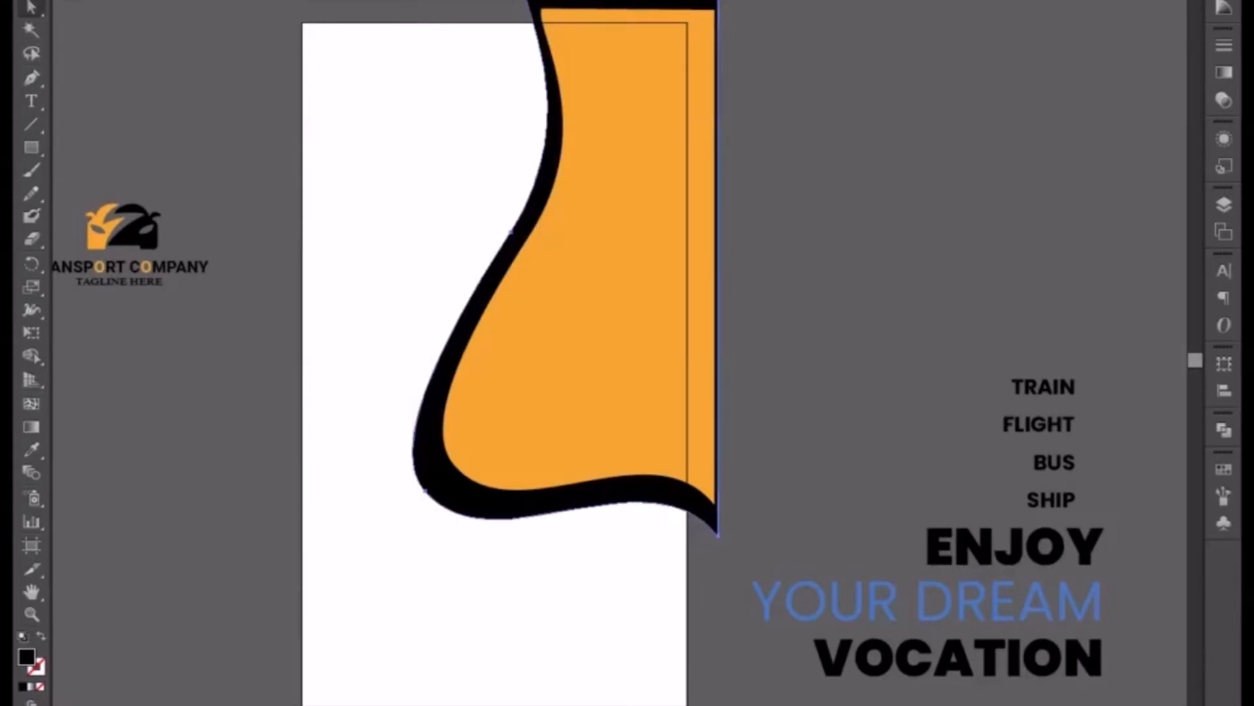
pyautogui.click(511, 232)
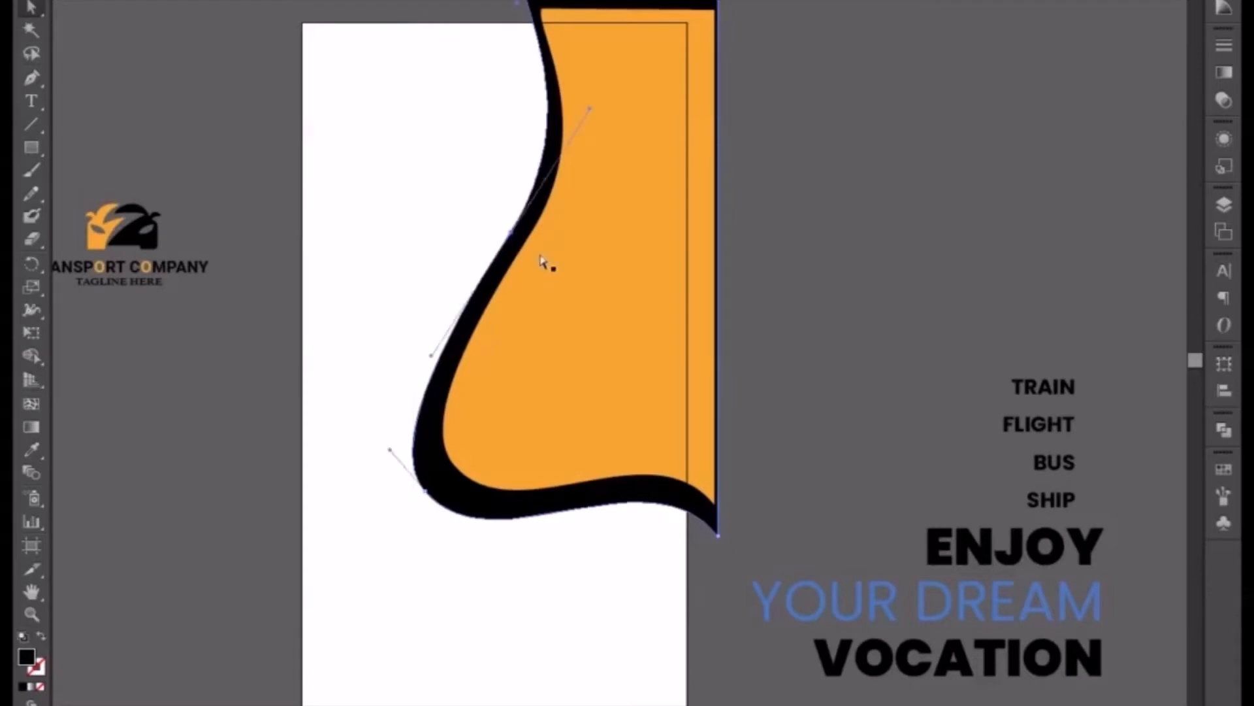
pyautogui.press('Left')
pyautogui.press('Left')
pyautogui.press('Left')
pyautogui.press('Left')
pyautogui.press('Left')
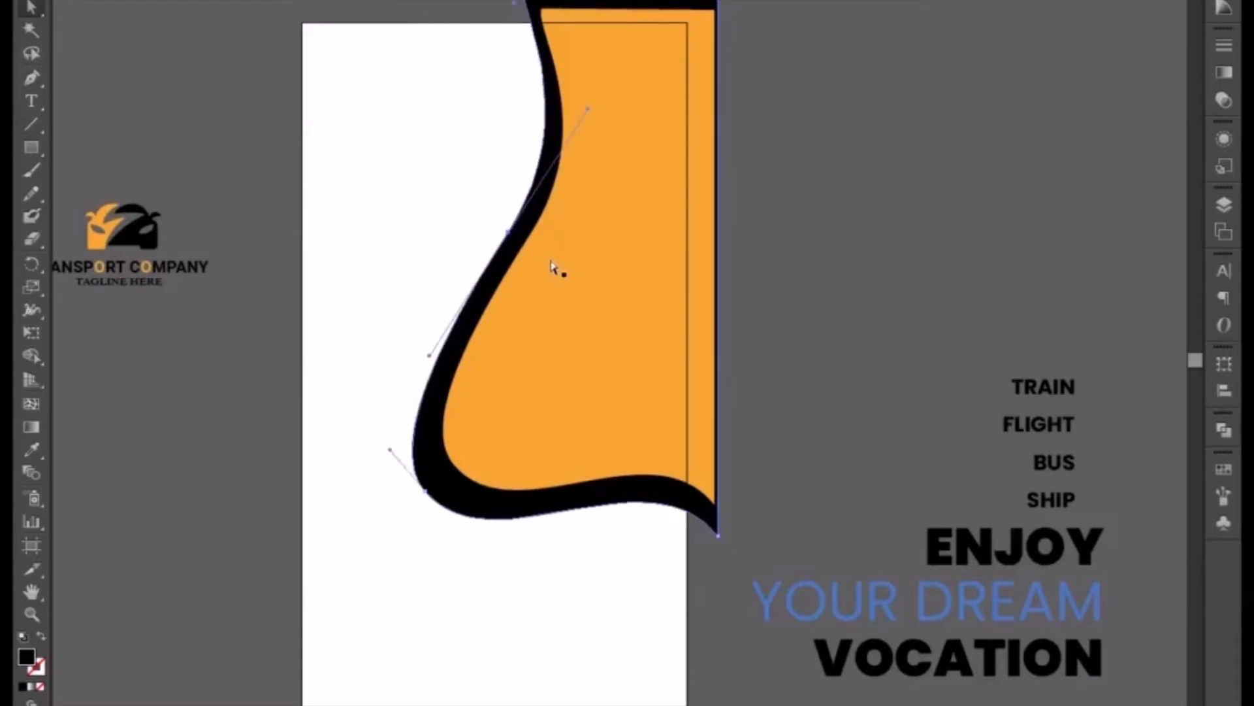
pyautogui.press('Left')
pyautogui.press('Left')
pyautogui.press('Left')
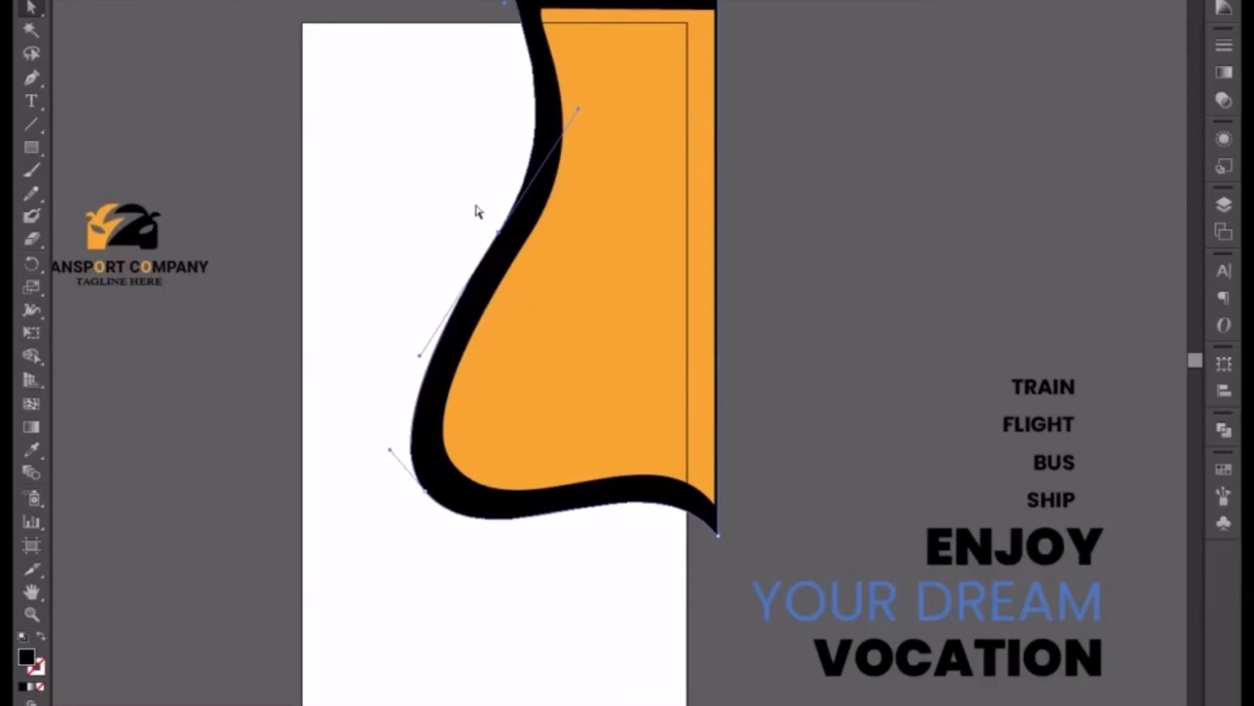
# Refine the black border shape's upper-left curve by slightly adjusting the direction handles of its upper anchor points
pyautogui.click(501, 2)
pyautogui.scroll(1, 513, 6)
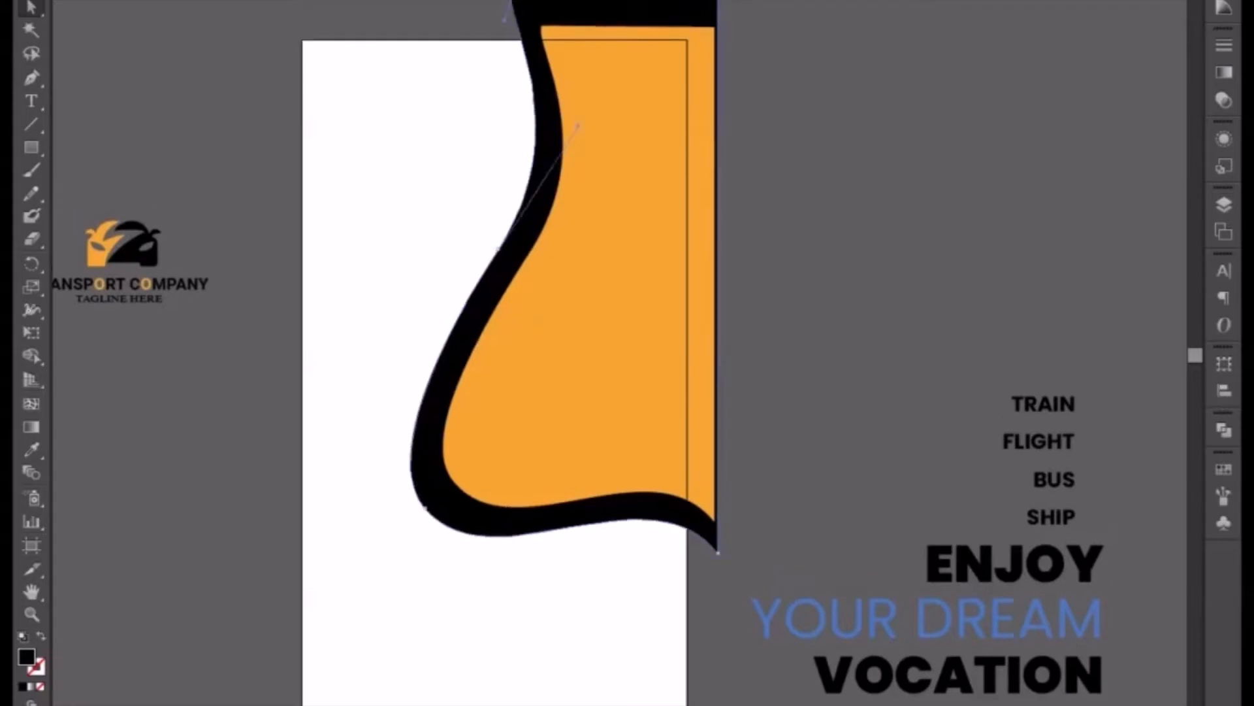
pyautogui.click(519, 7)
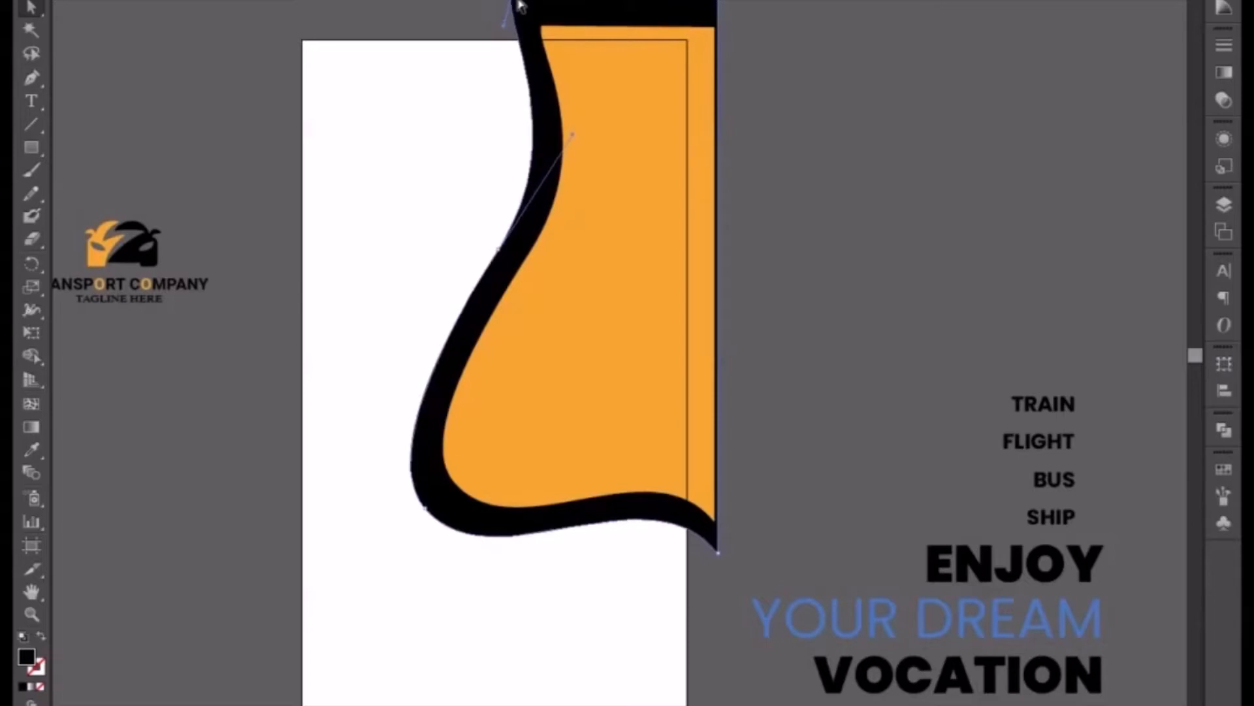
pyautogui.click(485, 312)
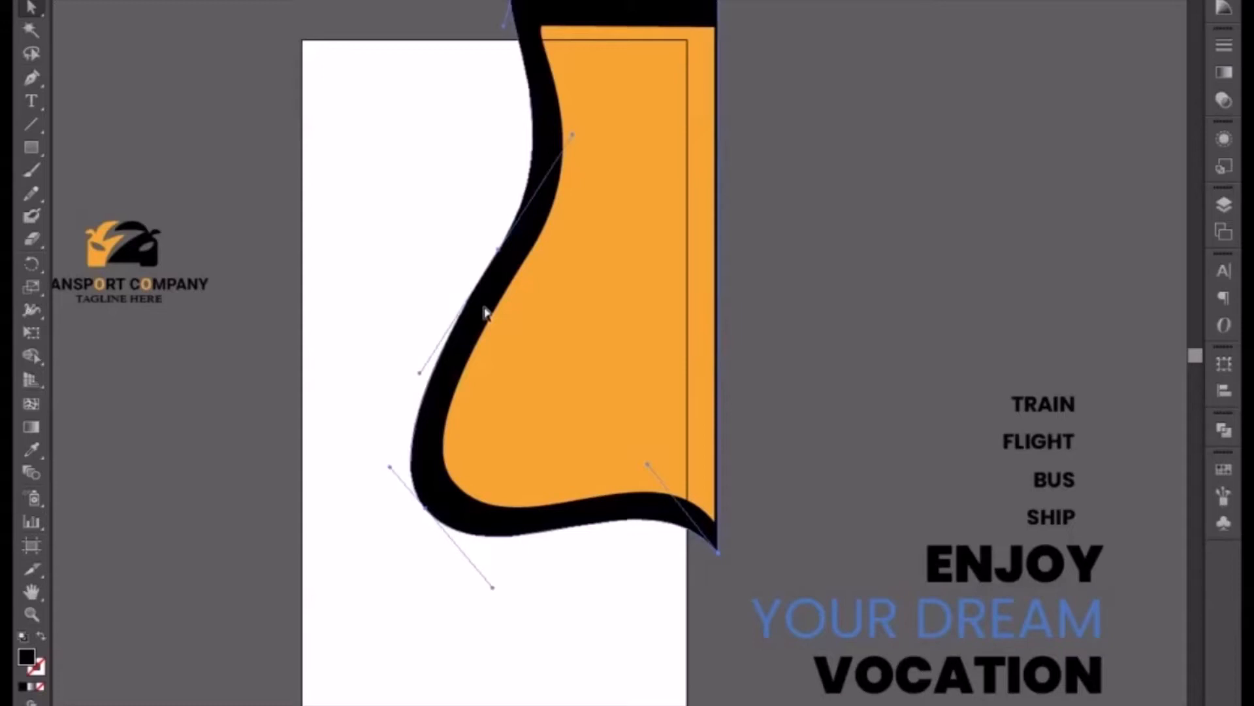
pyautogui.click(408, 293)
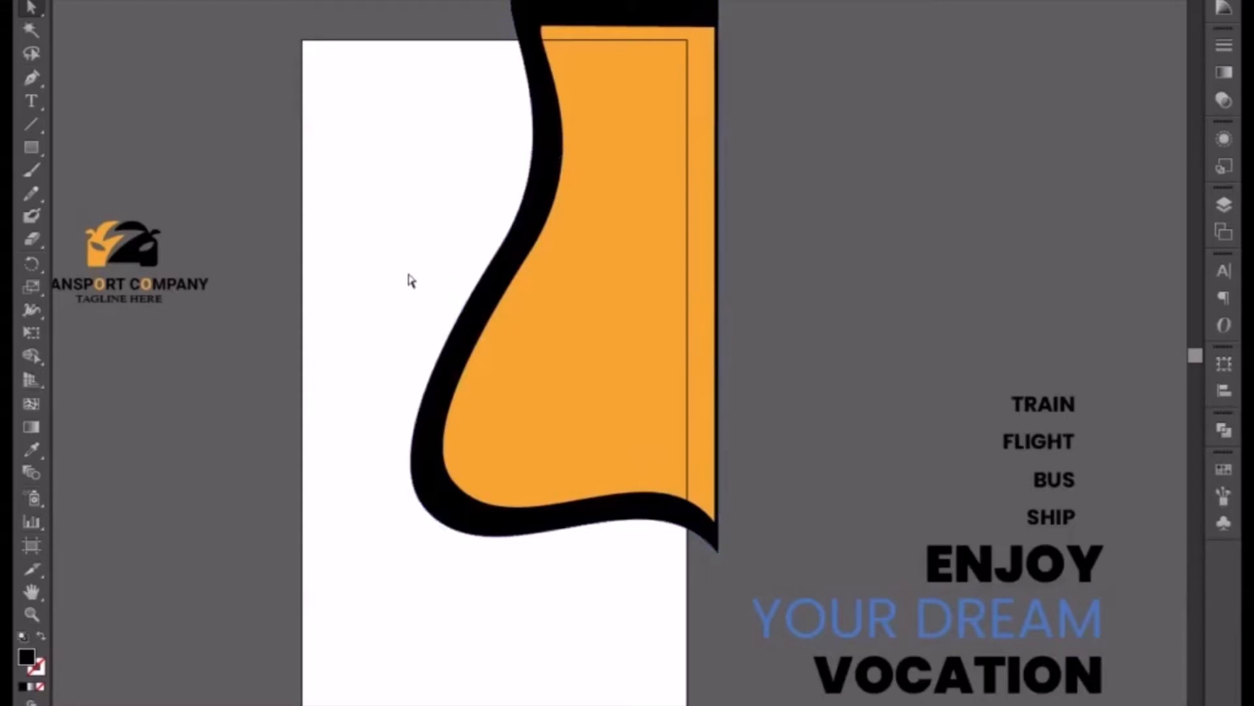
# Draw a black curved Pen shape in the page's upper-left area, running down beside the black border and round past the page's left edge
pyautogui.click(32, 77)
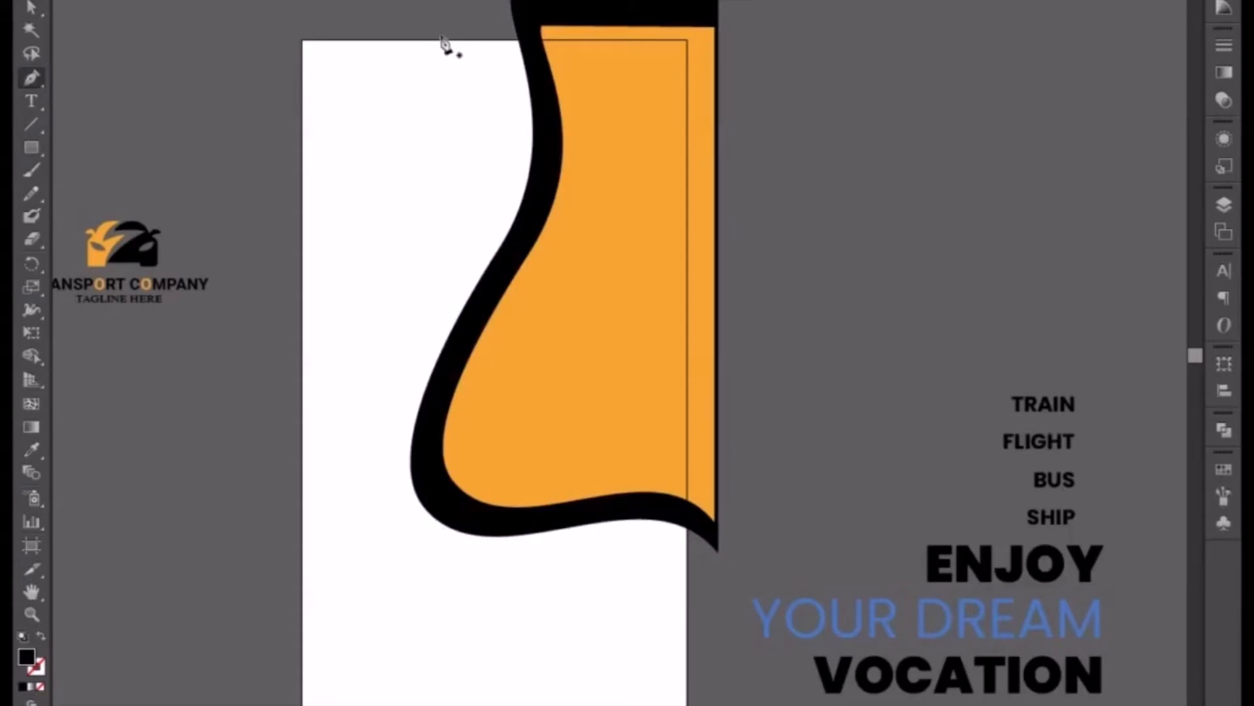
pyautogui.moveTo(438, 34); pyautogui.dragTo(479, 46)
pyautogui.moveTo(452, 160); pyautogui.dragTo(470, 223)
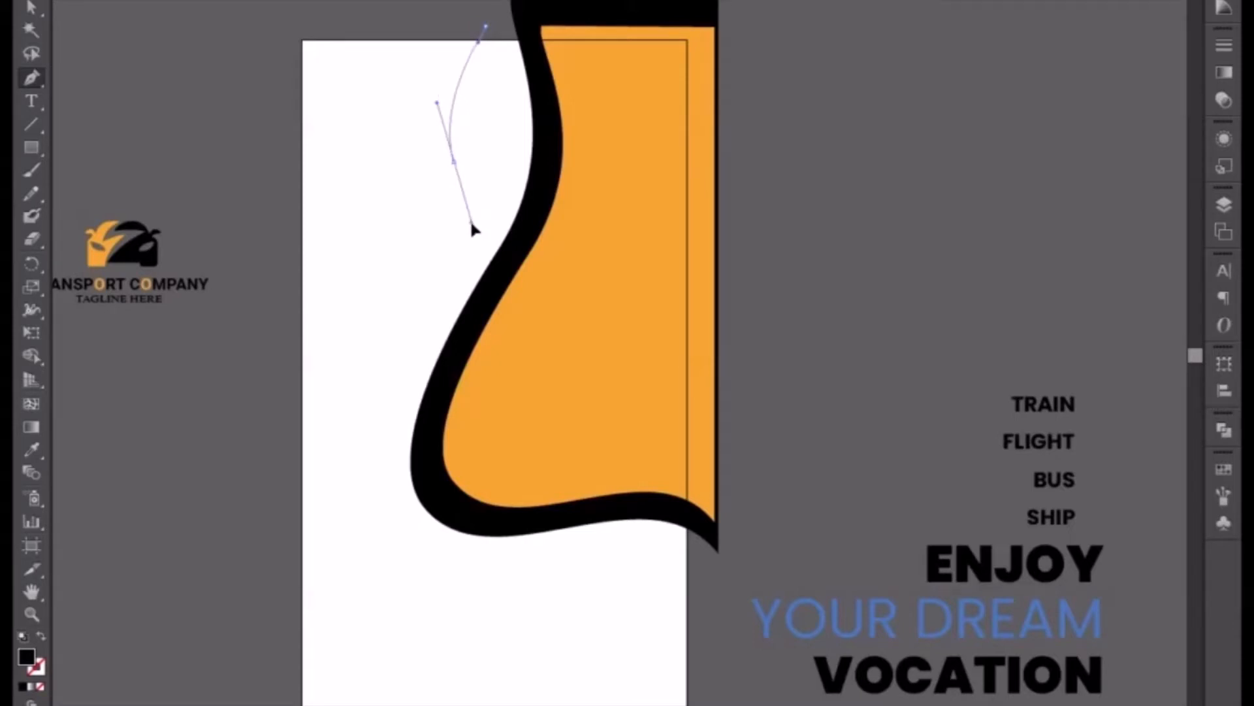
pyautogui.hotkey('ctrl', 'z')
pyautogui.moveTo(483, 115); pyautogui.dragTo(497, 154)
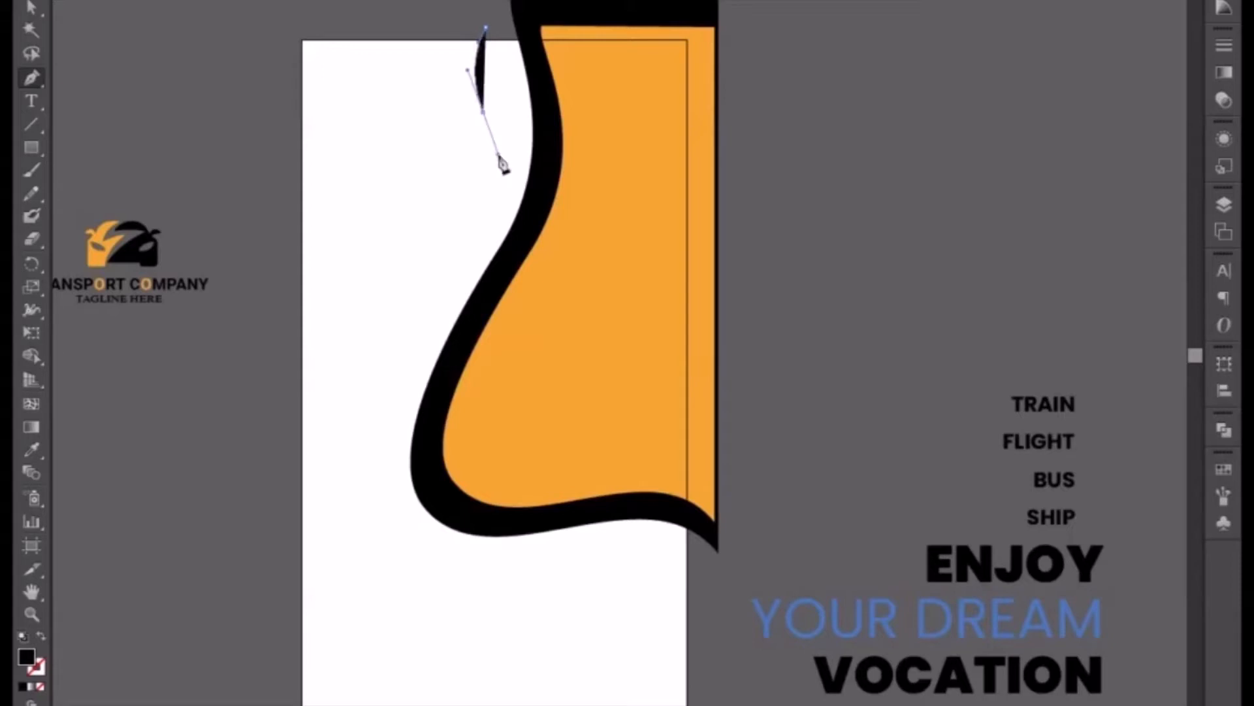
pyautogui.moveTo(420, 344); pyautogui.dragTo(402, 362)
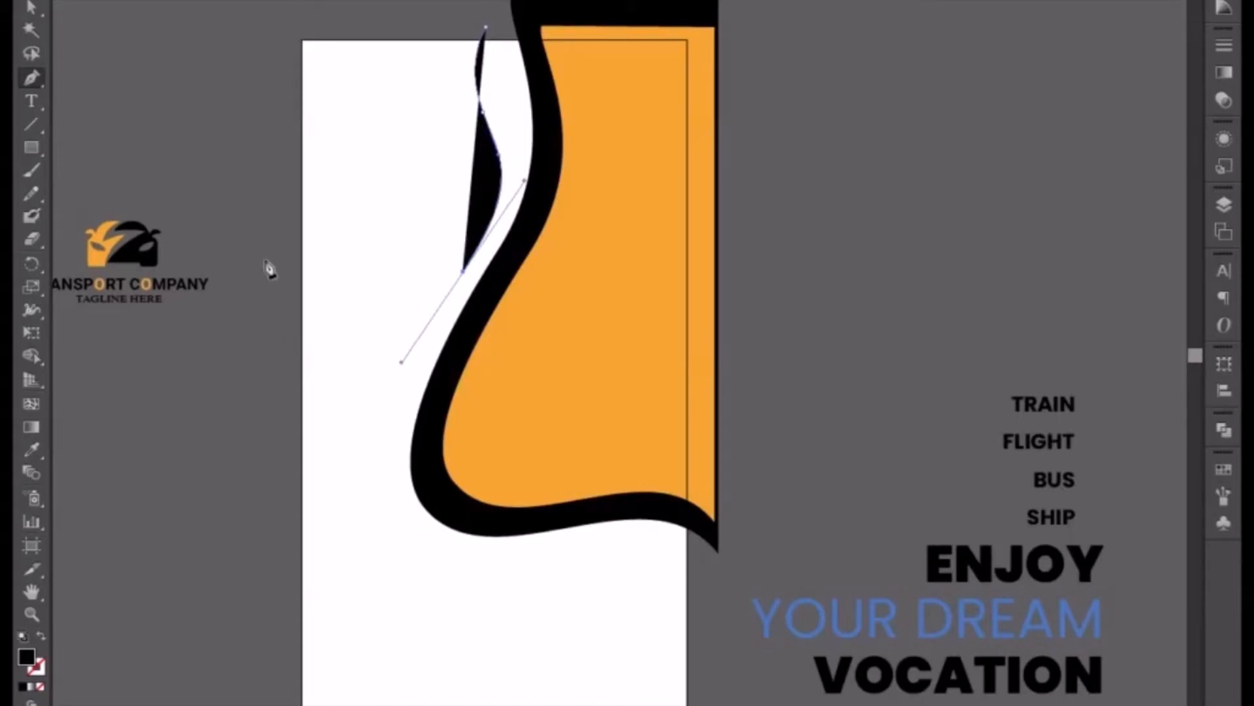
pyautogui.moveTo(285, 181); pyautogui.dragTo(280, 57)
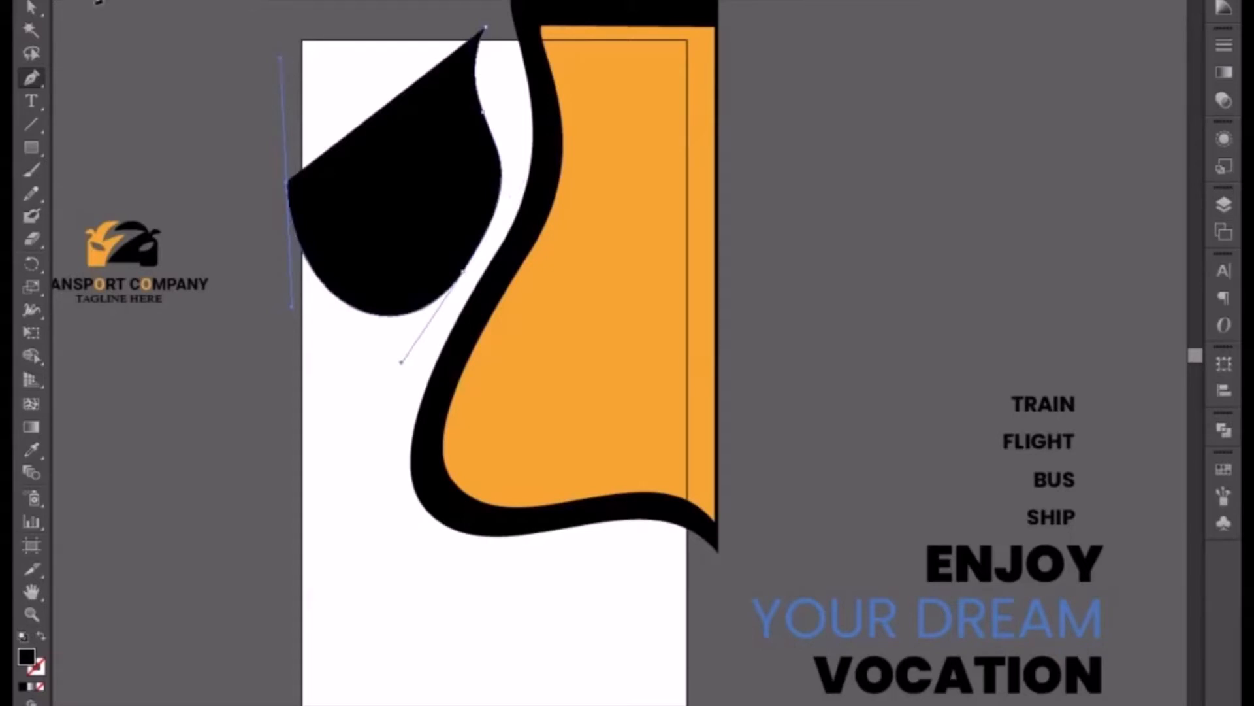
# Adjust the new black shape's right-hand anchor points and handles so its edge follows the curve of the neighbouring border more closely
pyautogui.click(32, 6)
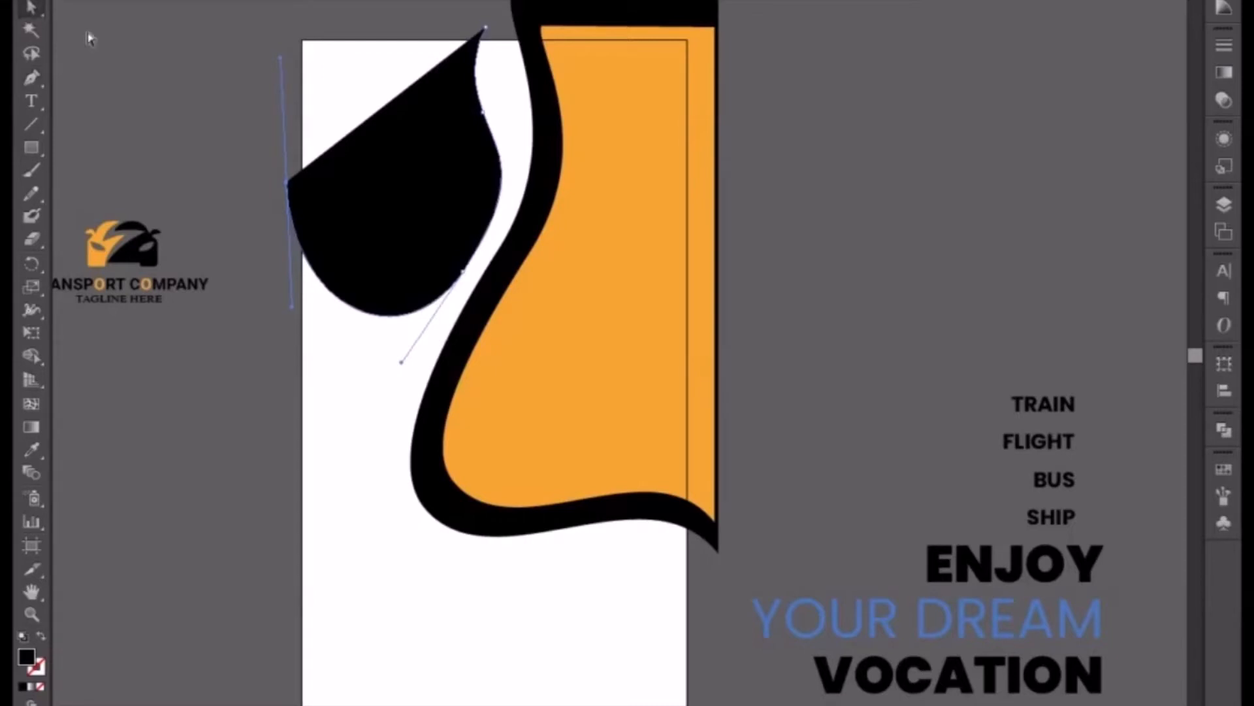
pyautogui.click(463, 271)
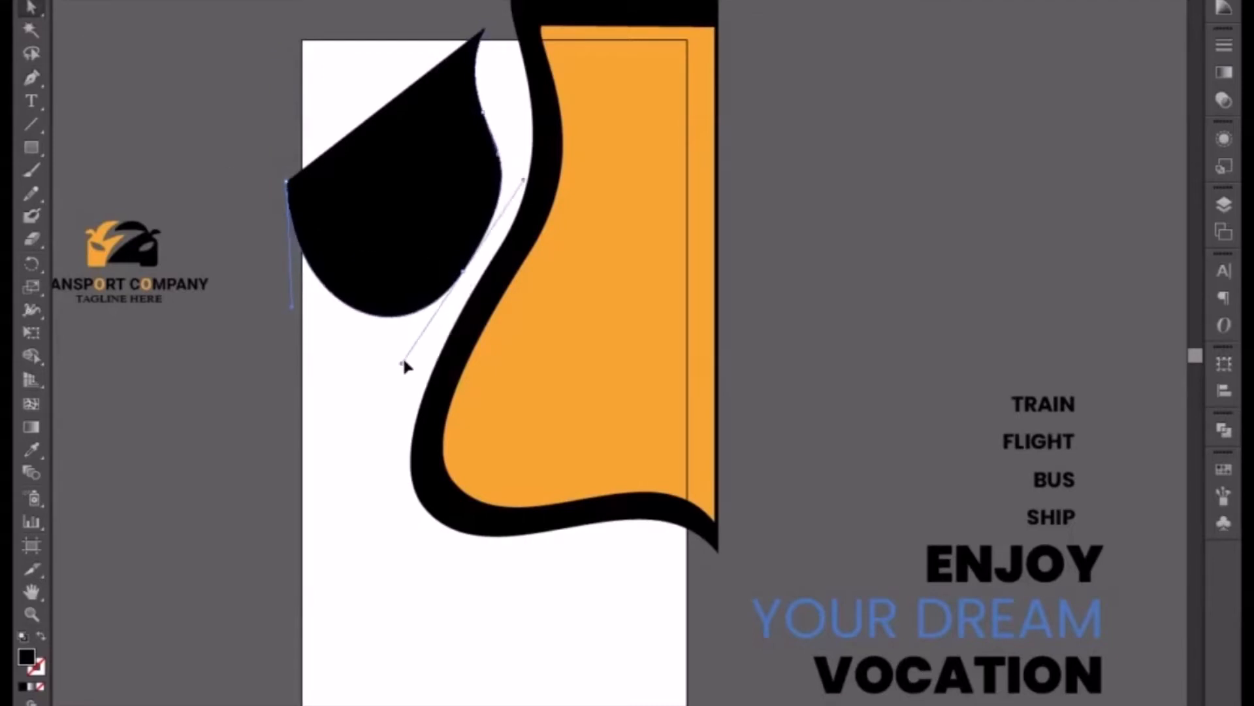
pyautogui.moveTo(402, 362); pyautogui.dragTo(432, 314)
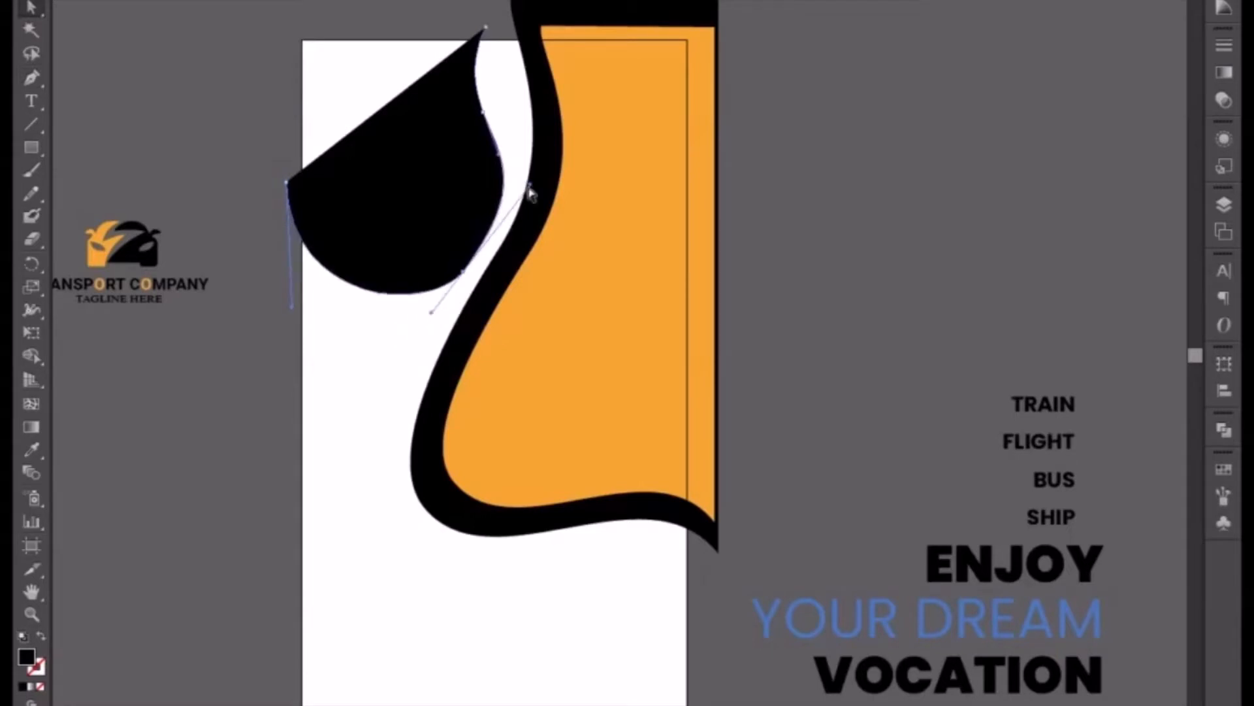
pyautogui.moveTo(530, 191); pyautogui.dragTo(520, 210)
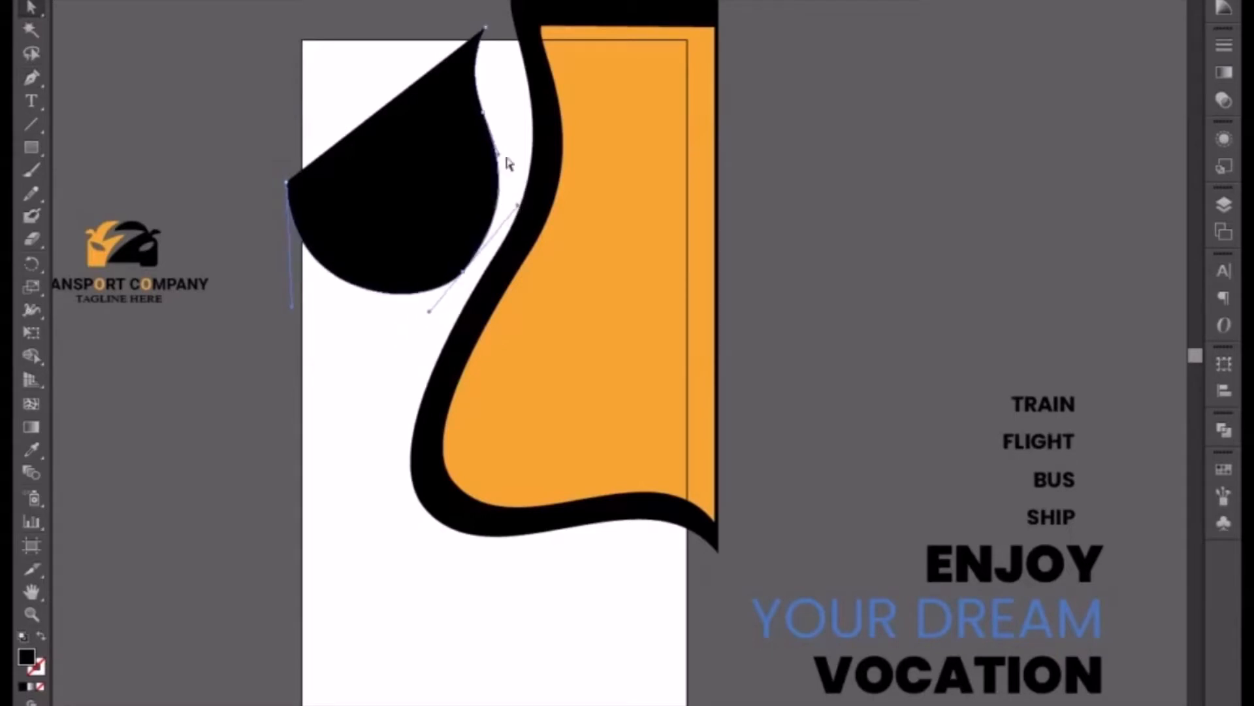
pyautogui.click(484, 114)
pyautogui.moveTo(489, 34); pyautogui.dragTo(502, 32)
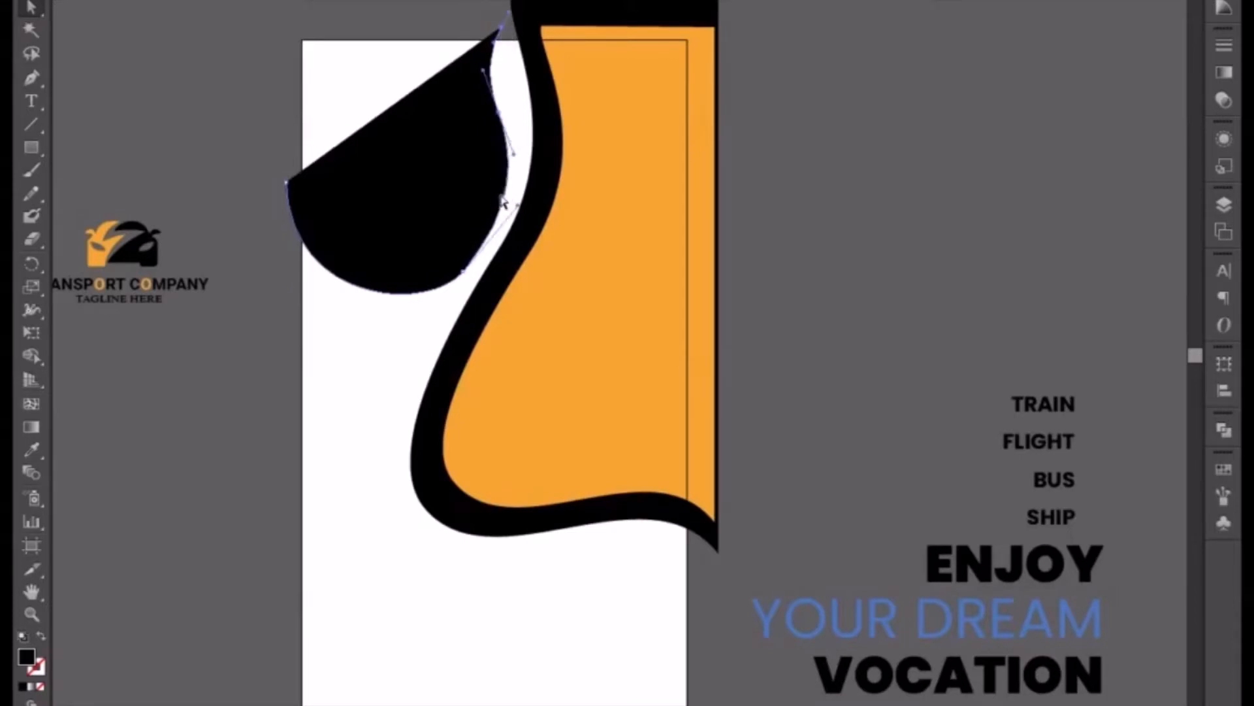
pyautogui.click(464, 272)
pyautogui.moveTo(518, 206); pyautogui.dragTo(516, 227)
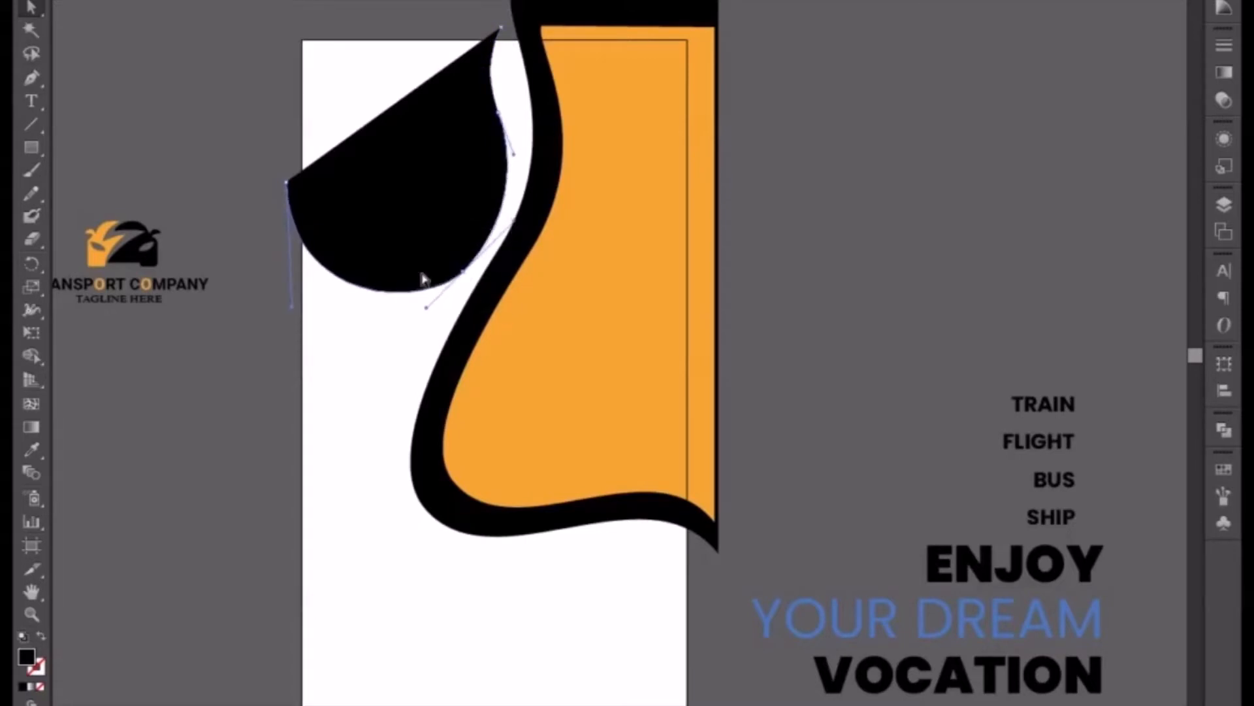
# Close the upper-left black shape with straight edges running outside the page's left edge and just above its upper edge
pyautogui.click(288, 184)
pyautogui.click(32, 78)
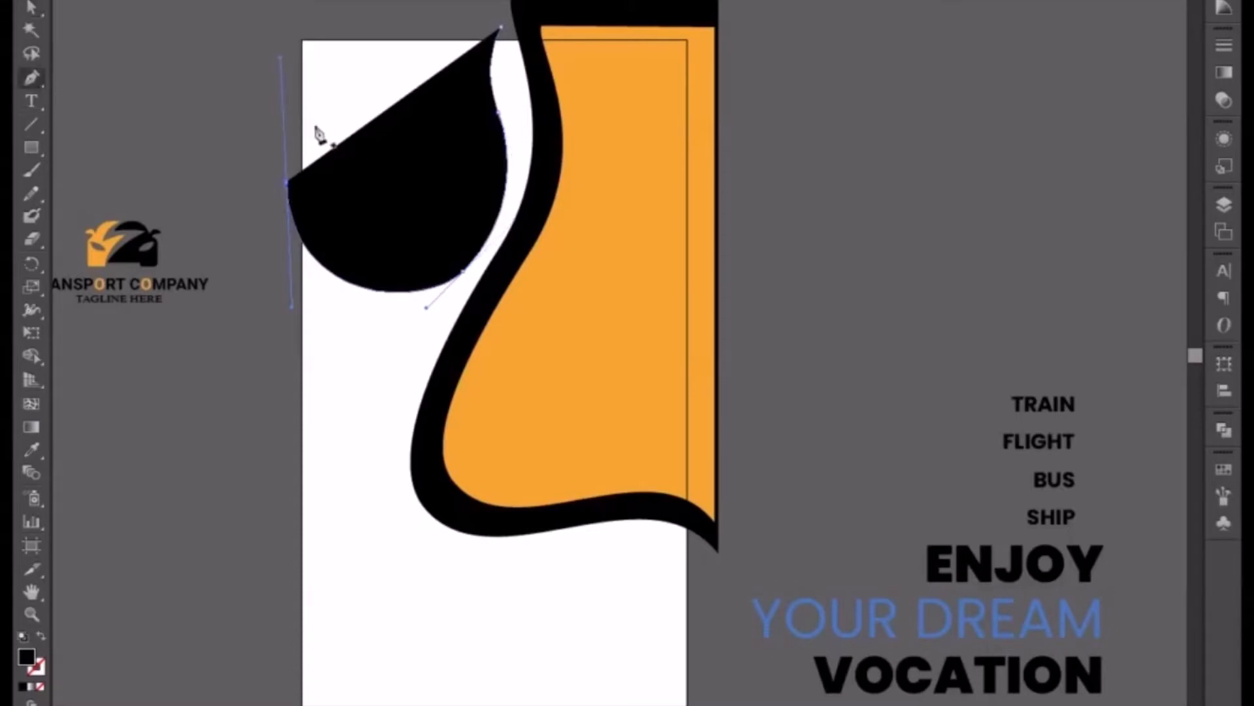
pyautogui.click(289, 186)
pyautogui.click(294, 27)
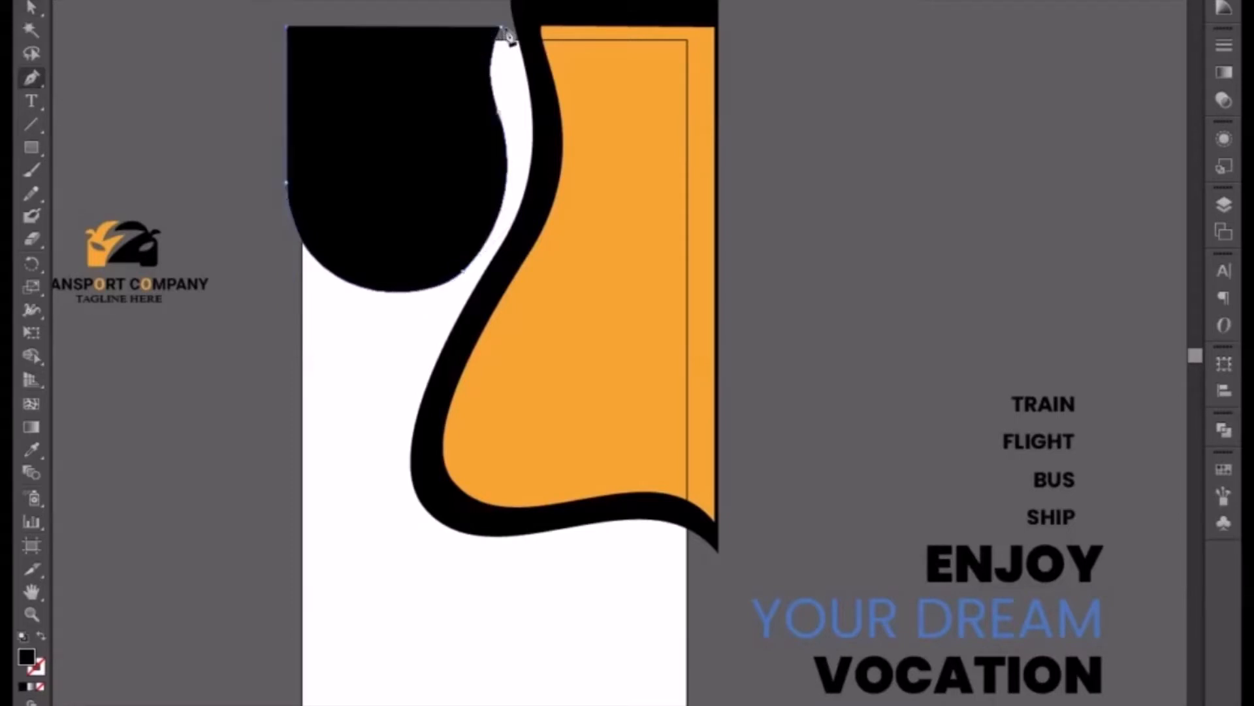
pyautogui.click(501, 27)
pyautogui.press('v')
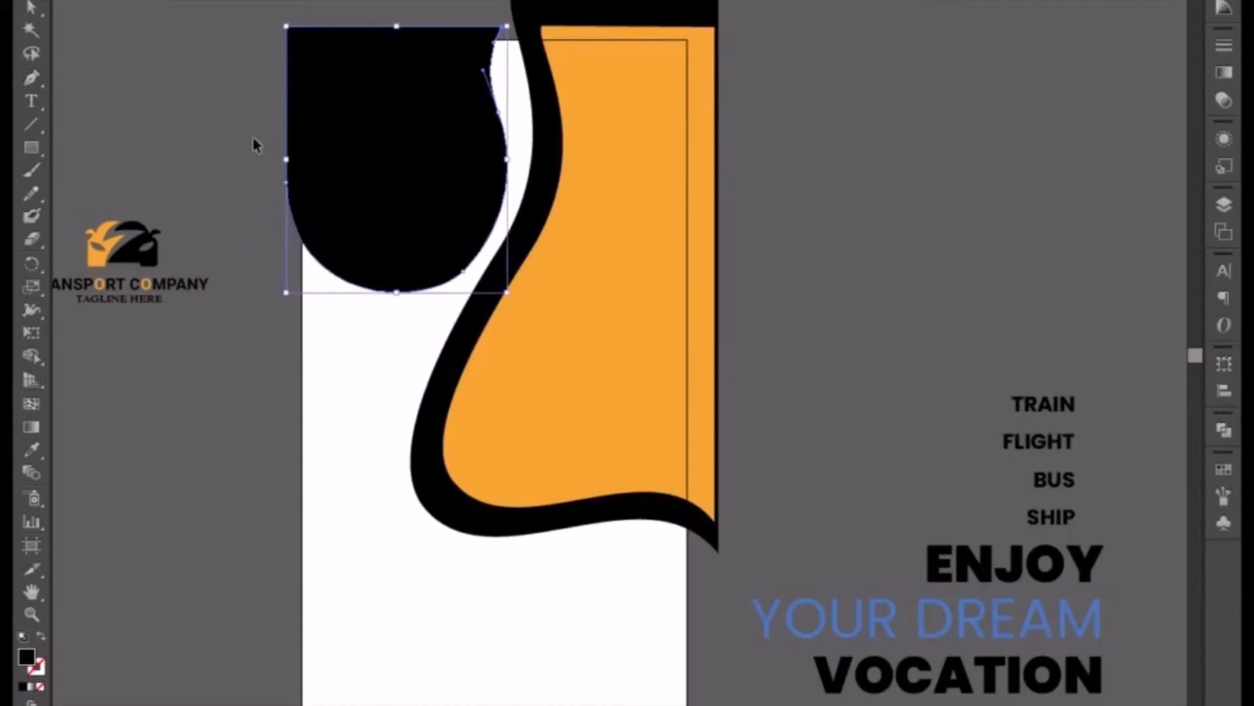
# Select the upper-left black shape, the orange shape and its border, and shift them right until the left side meets the page edge
pyautogui.click(516, 114)
pyautogui.moveTo(465, 14); pyautogui.dragTo(591, 200)
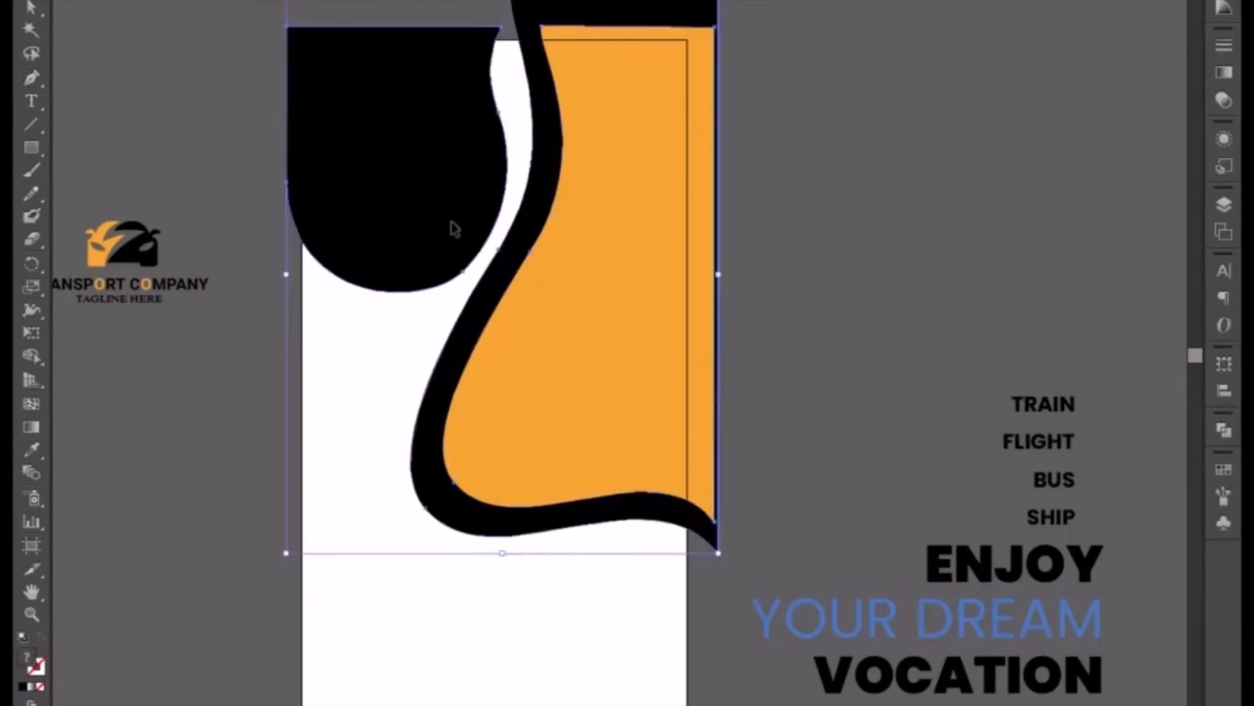
pyautogui.moveTo(464, 222); pyautogui.dragTo(465, 221)
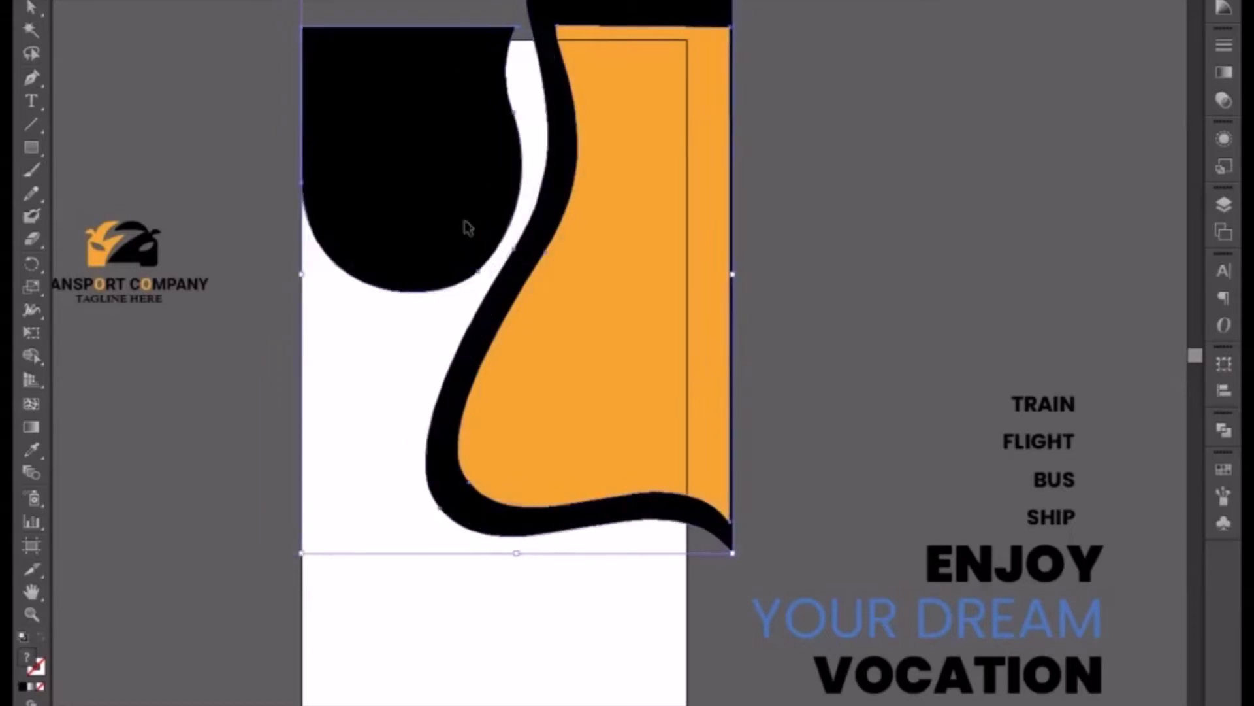
pyautogui.click(394, 352)
# Move the upper-left black shape's two left anchor points beyond the page's left edge and slightly refine its lower curve
pyautogui.click(303, 187)
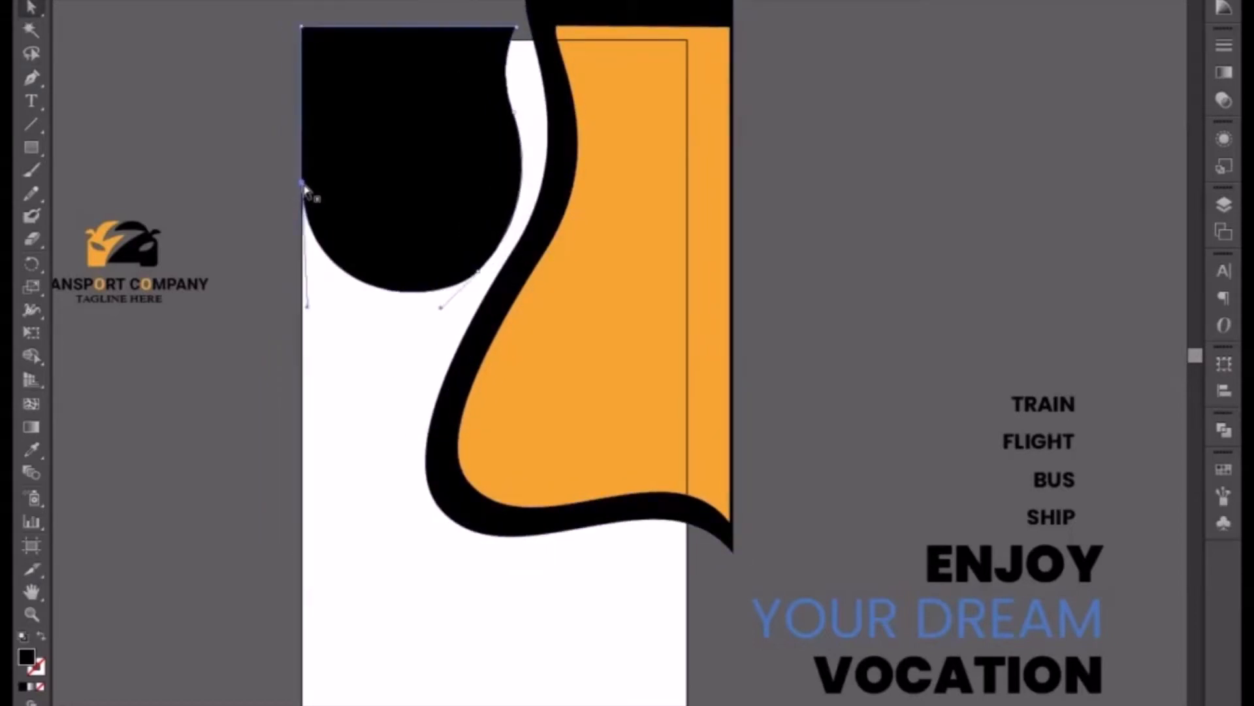
pyautogui.moveTo(305, 187); pyautogui.dragTo(291, 183)
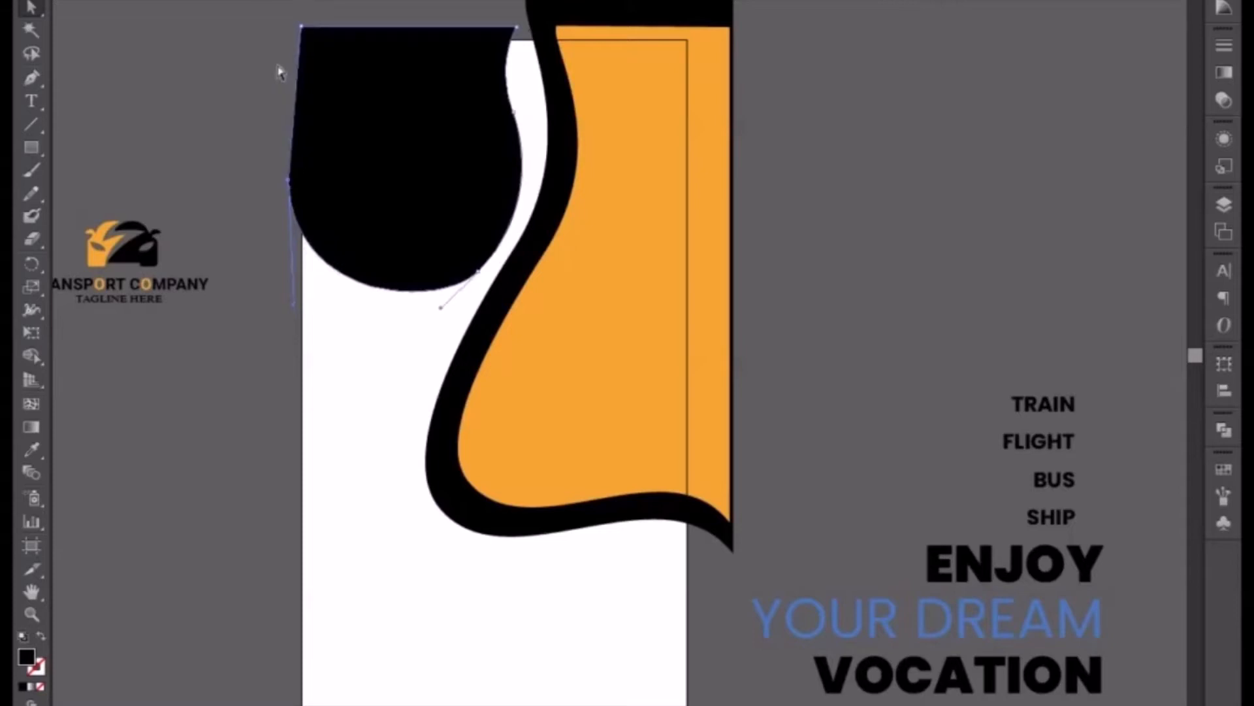
pyautogui.moveTo(303, 28); pyautogui.dragTo(288, 28)
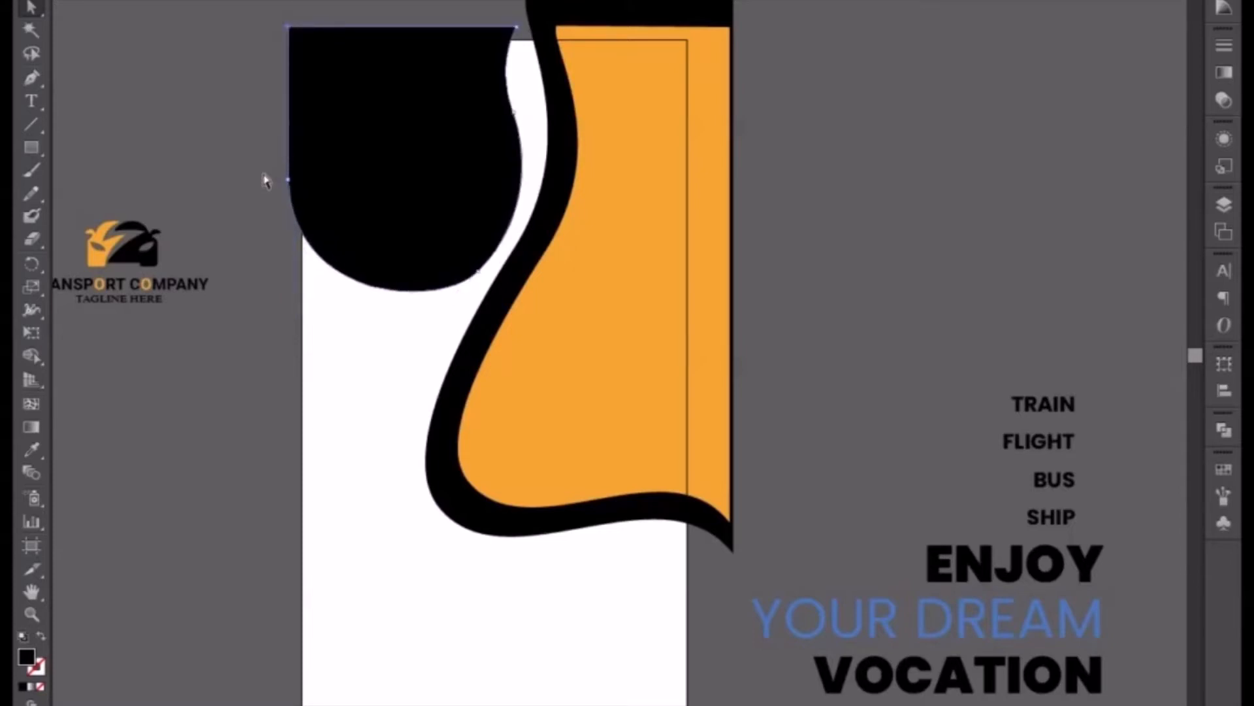
pyautogui.click(265, 181)
pyautogui.click(369, 226)
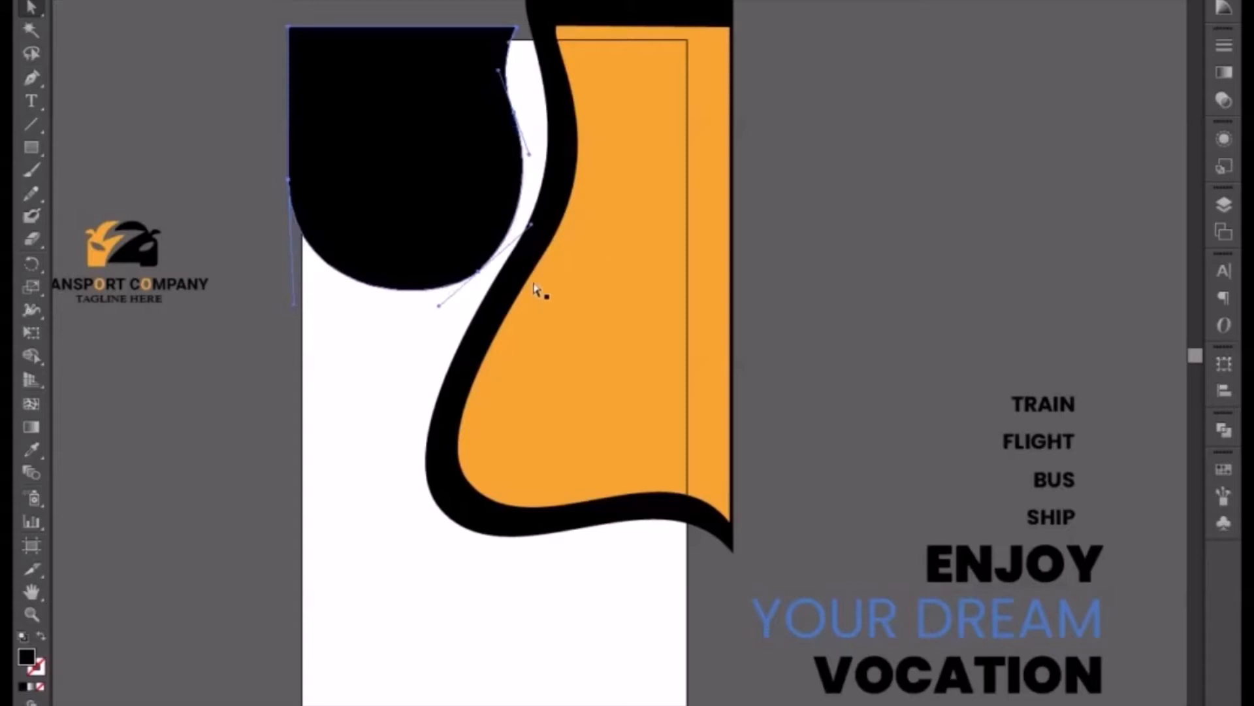
pyautogui.click(407, 329)
pyautogui.click(461, 272)
pyautogui.click(414, 358)
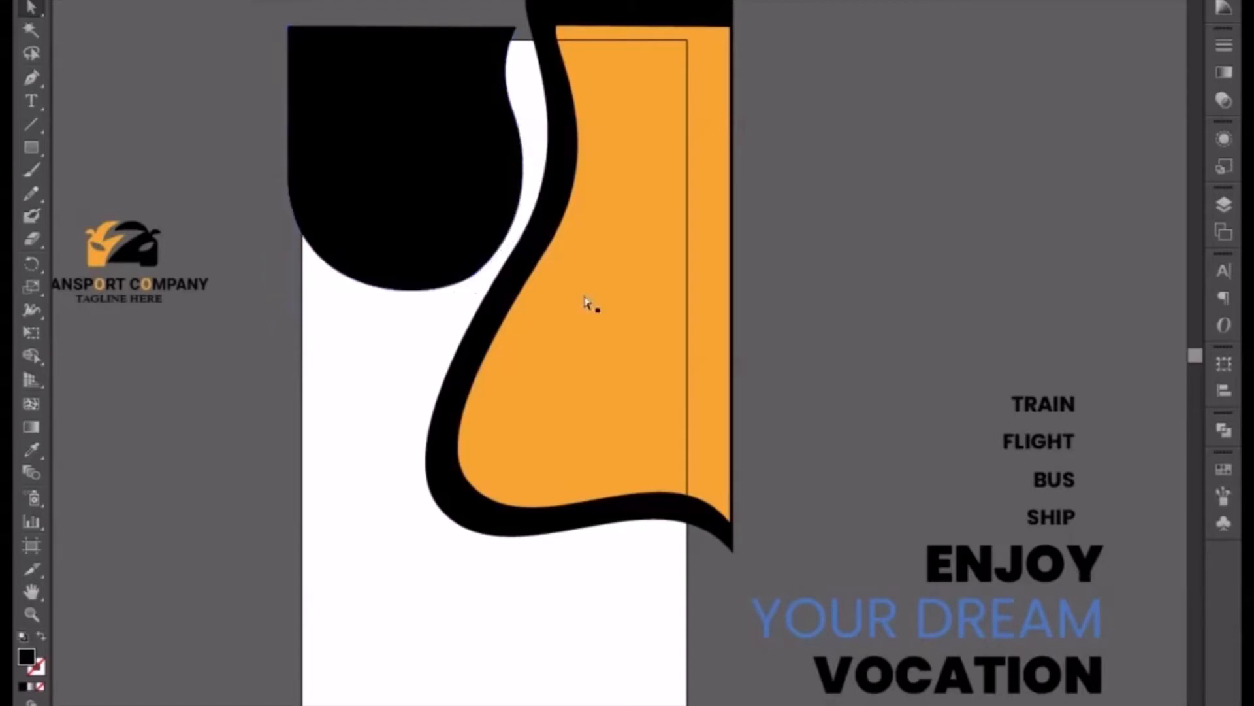
# Nudge the orange shape and its black border together to the right to widen the gap beside the upper-left black shape
pyautogui.click(576, 201)
pyautogui.press('Right')
pyautogui.press('Right')
pyautogui.press('Right')
pyautogui.press('Right')
pyautogui.press('Right')
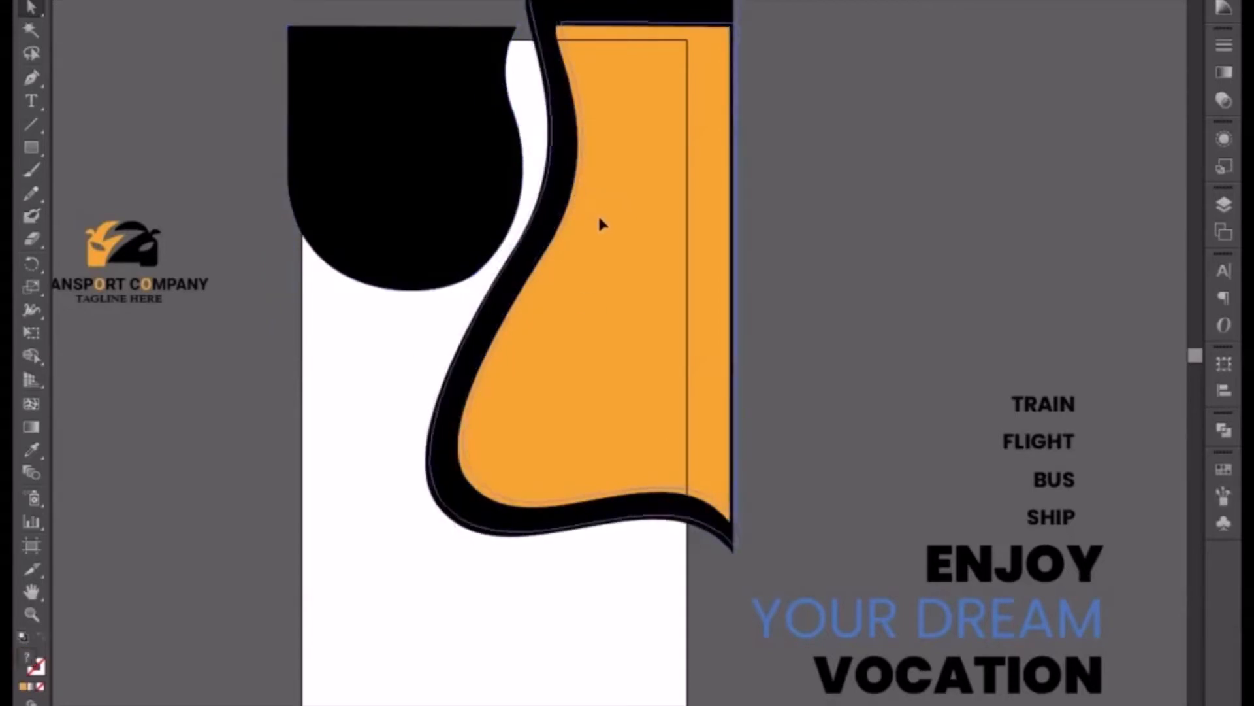
pyautogui.click(770, 254)
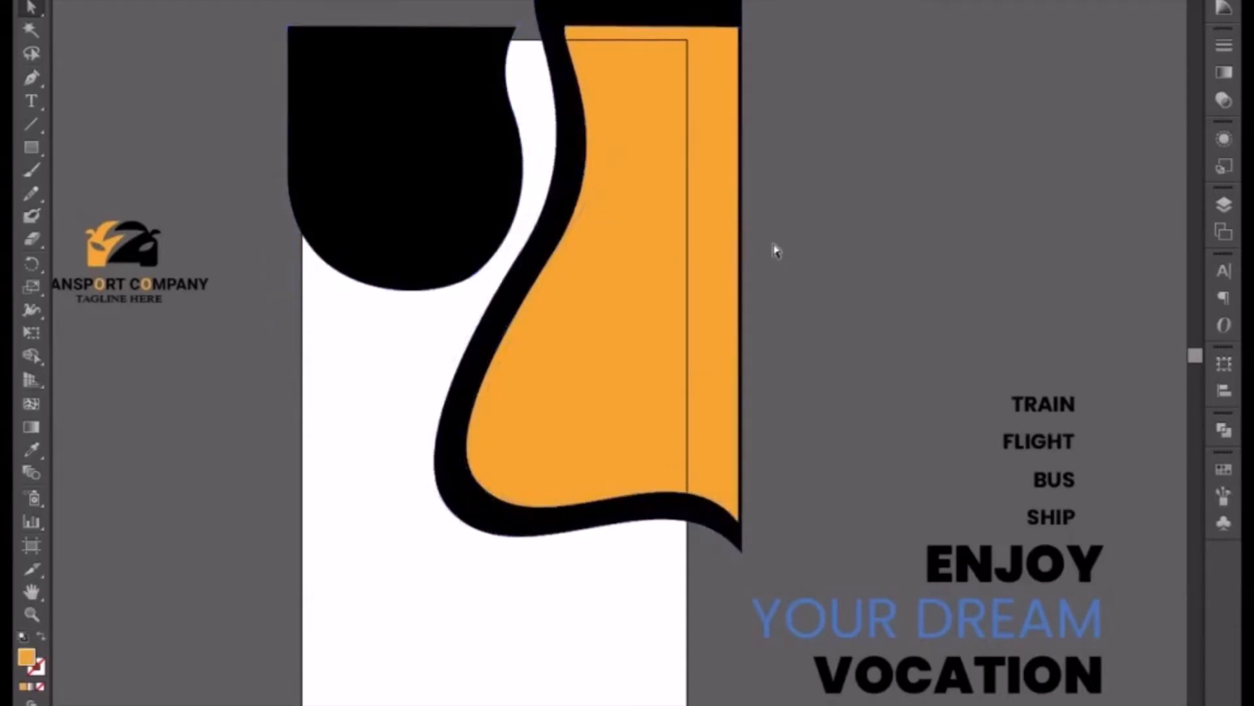
# Nudge only the orange shape slightly to the left within its black border
pyautogui.moveTo(646, 291); pyautogui.dragTo(633, 304)
pyautogui.hotkey('ctrl', 'z')
pyautogui.press('Left')
pyautogui.press('Left')
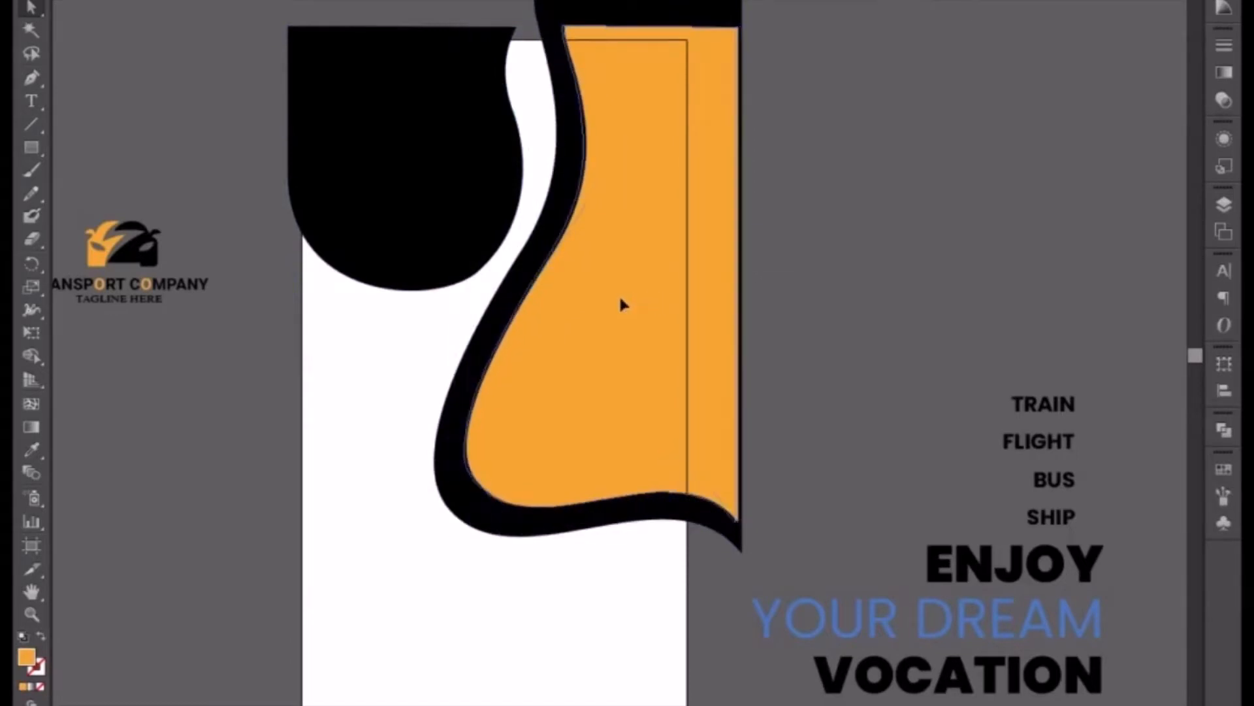
pyautogui.click(882, 335)
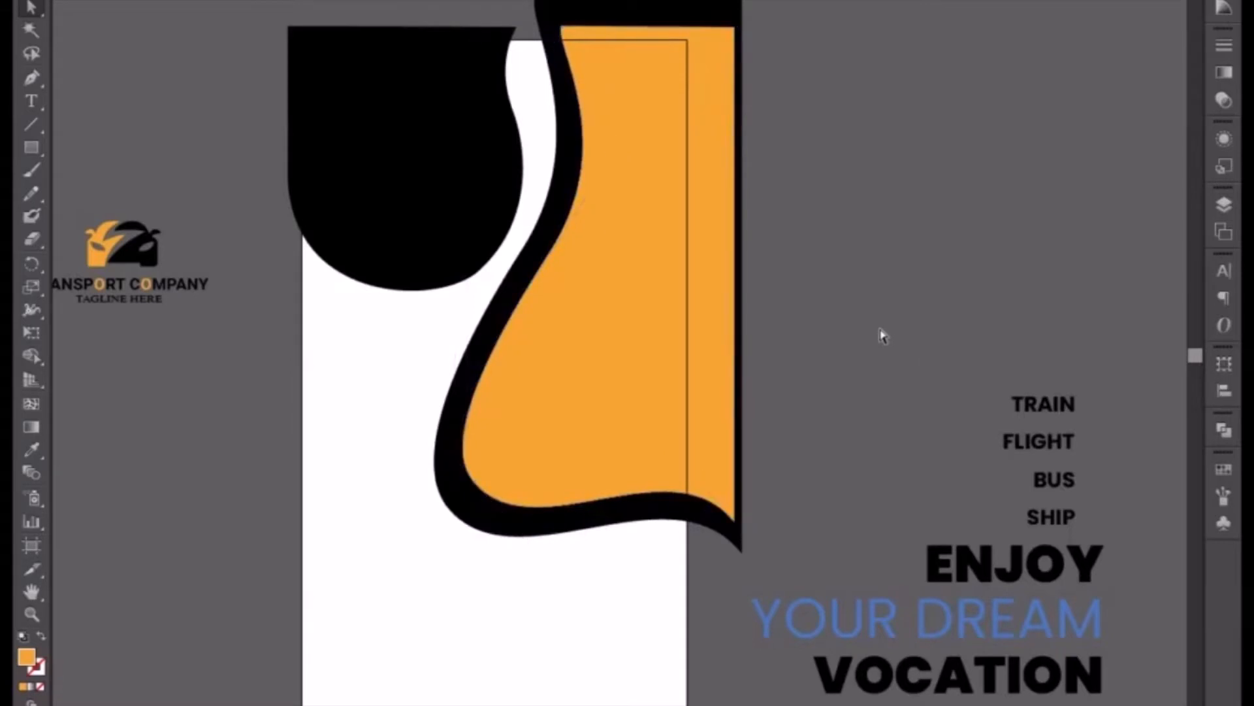
# Extend the direction handle at the upper-left black shape's lower-right anchor slightly outward to fill out its curve
pyautogui.click(420, 193)
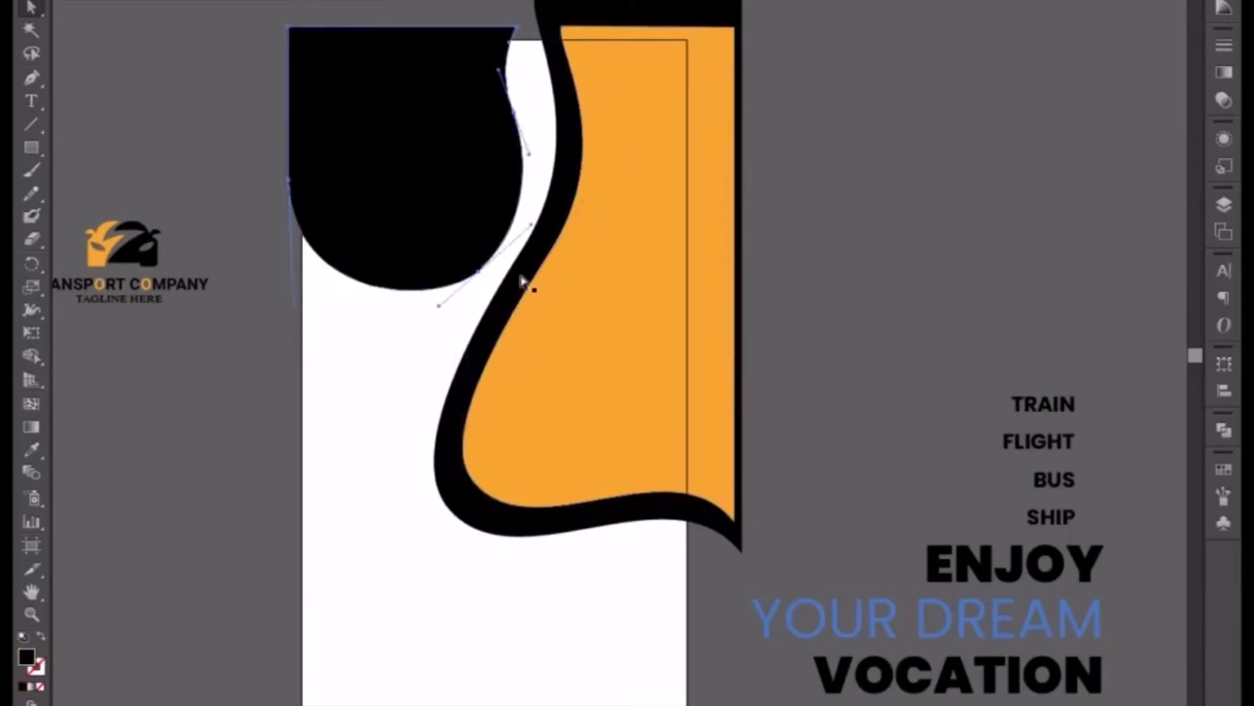
pyautogui.moveTo(532, 226); pyautogui.dragTo(536, 229)
pyautogui.click(750, 281)
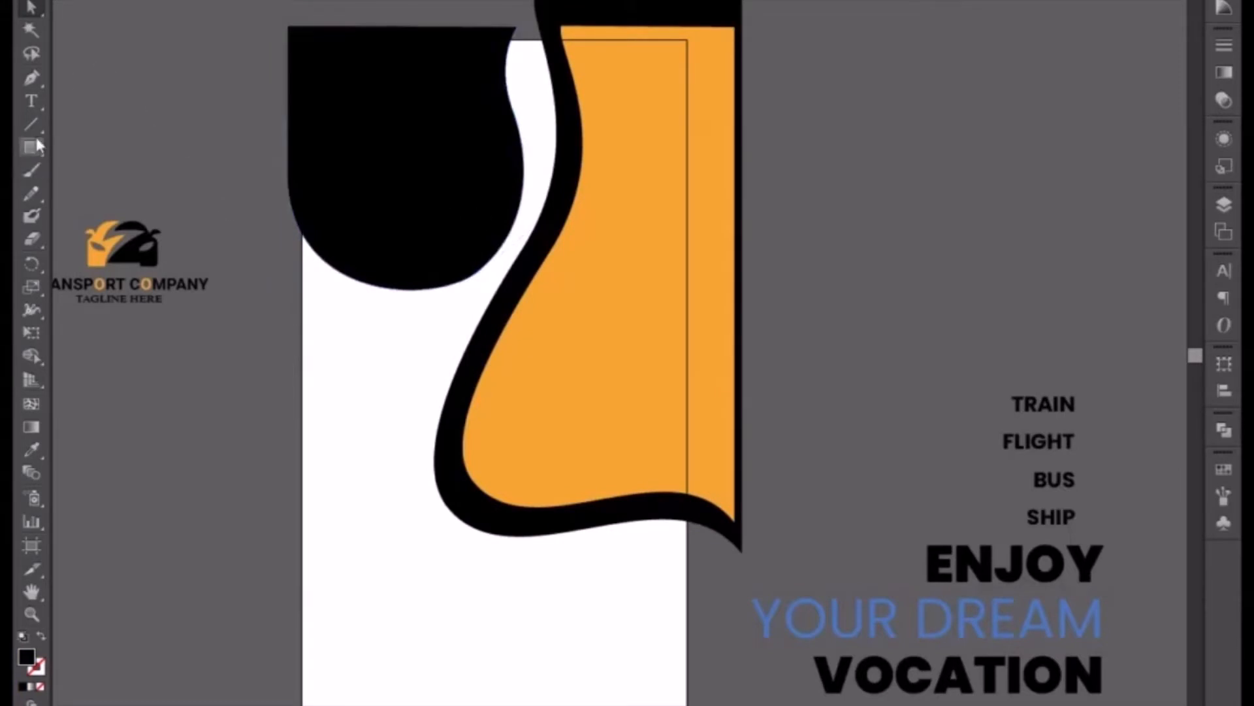
# Draw a closed Pen-tool shape around the upper-left black shape, curving beside the black border and down past the page's left edge
pyautogui.click(32, 77)
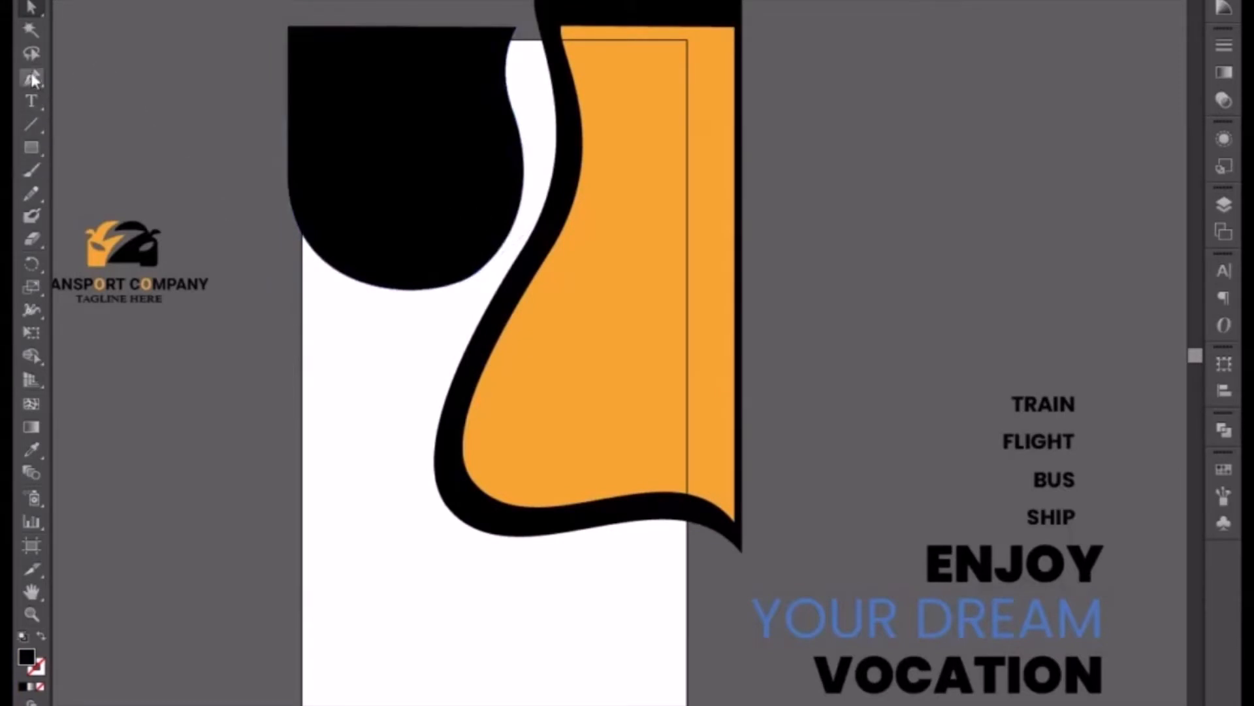
pyautogui.click(548, 23)
pyautogui.moveTo(540, 249); pyautogui.dragTo(478, 358)
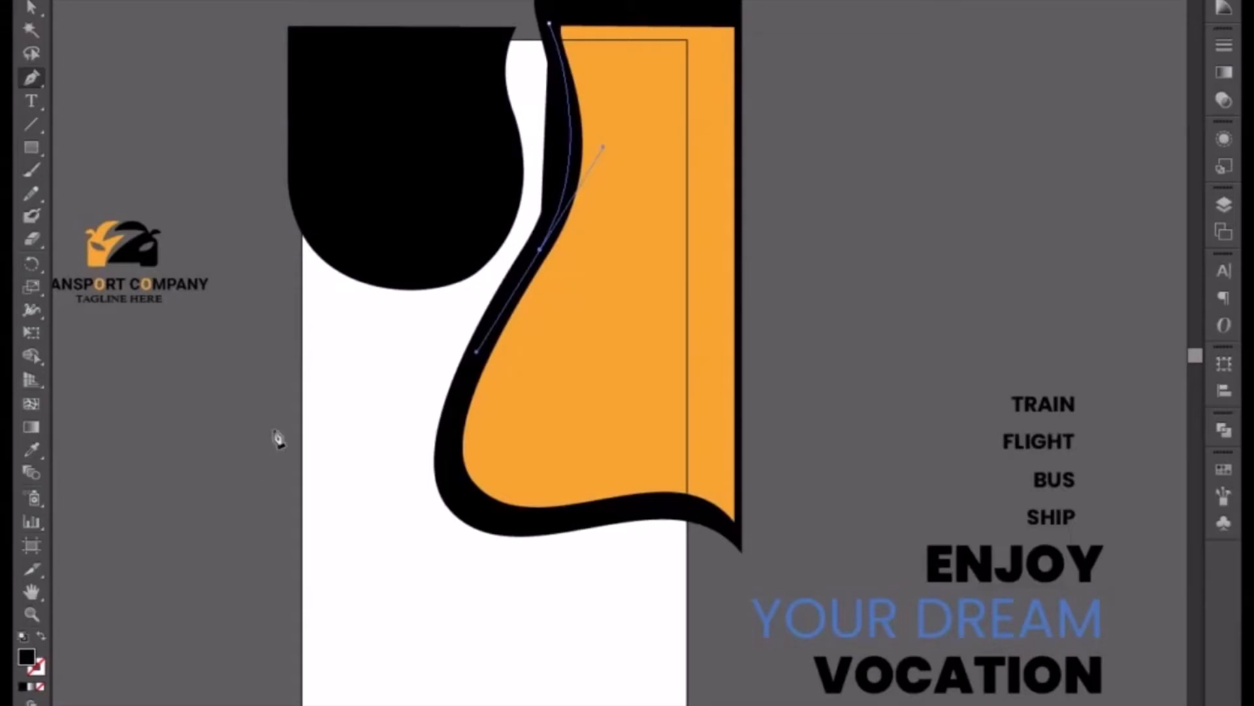
pyautogui.moveTo(282, 473); pyautogui.dragTo(214, 588)
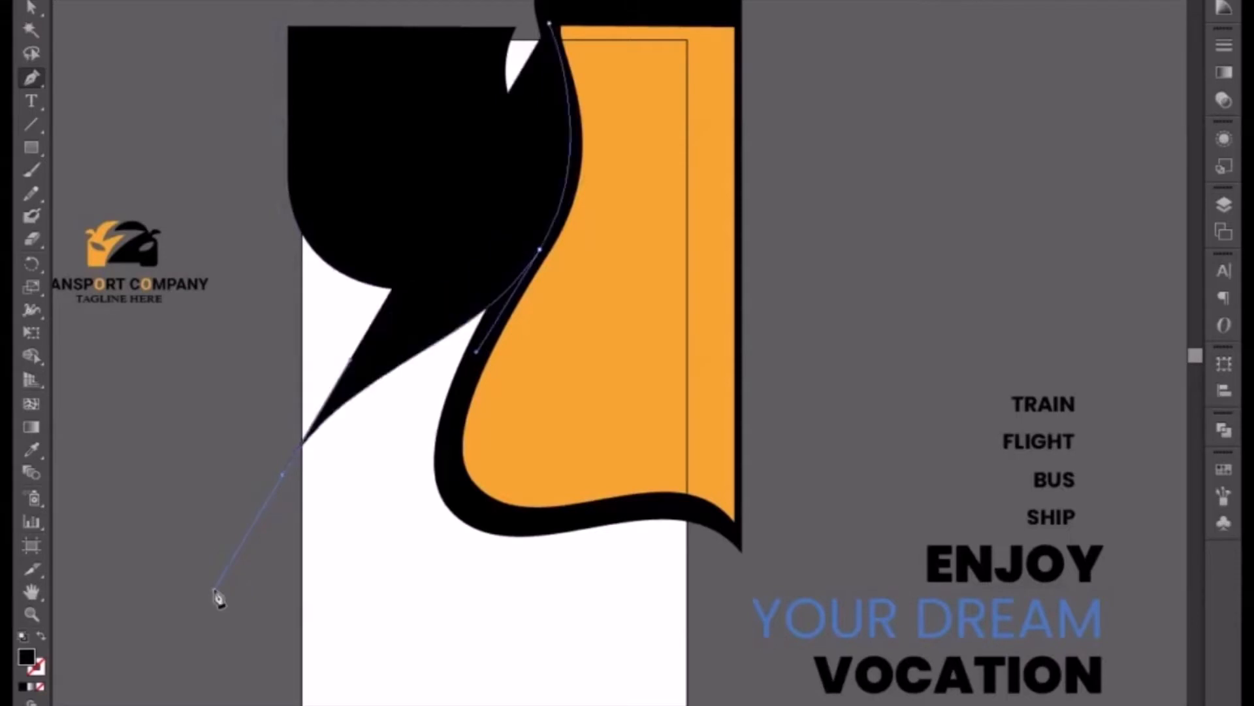
pyautogui.click(282, 474)
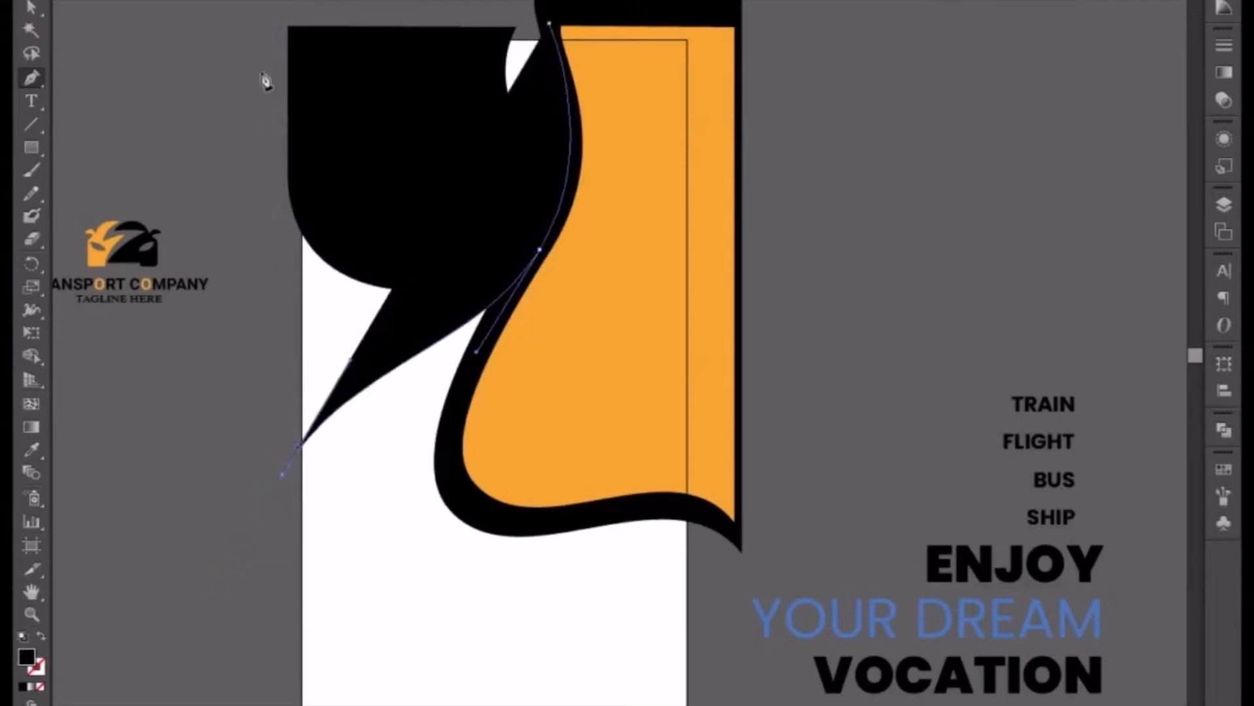
pyautogui.click(282, 25)
pyautogui.click(549, 26)
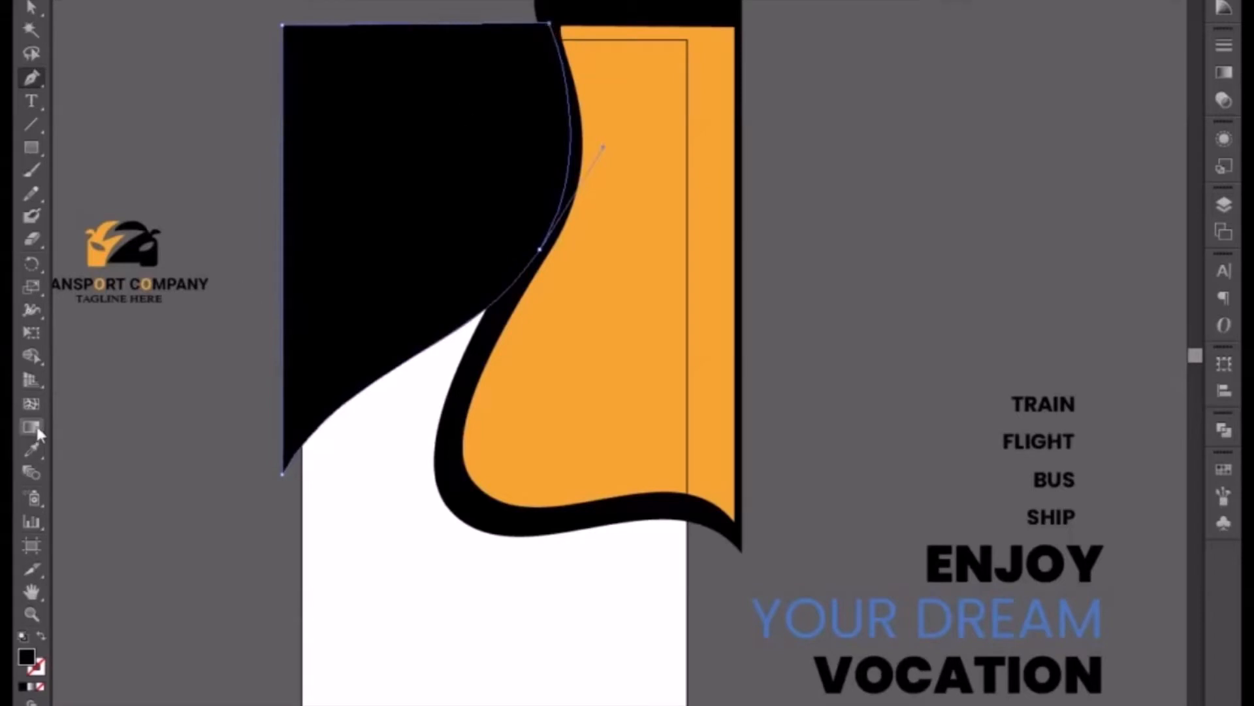
# Fill the new upper-left shape with the orange sampled from the large orange shape and send it to the back
pyautogui.click(32, 450)
pyautogui.click(630, 408)
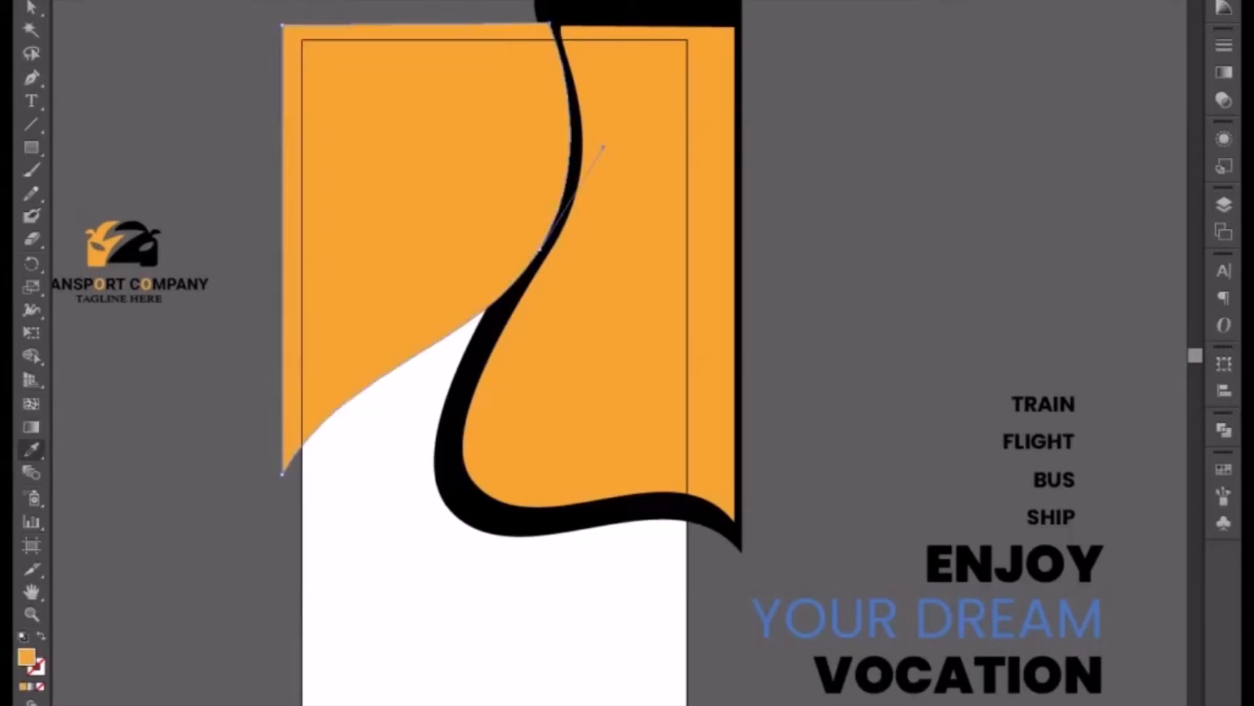
pyautogui.rightClick(485, 254)
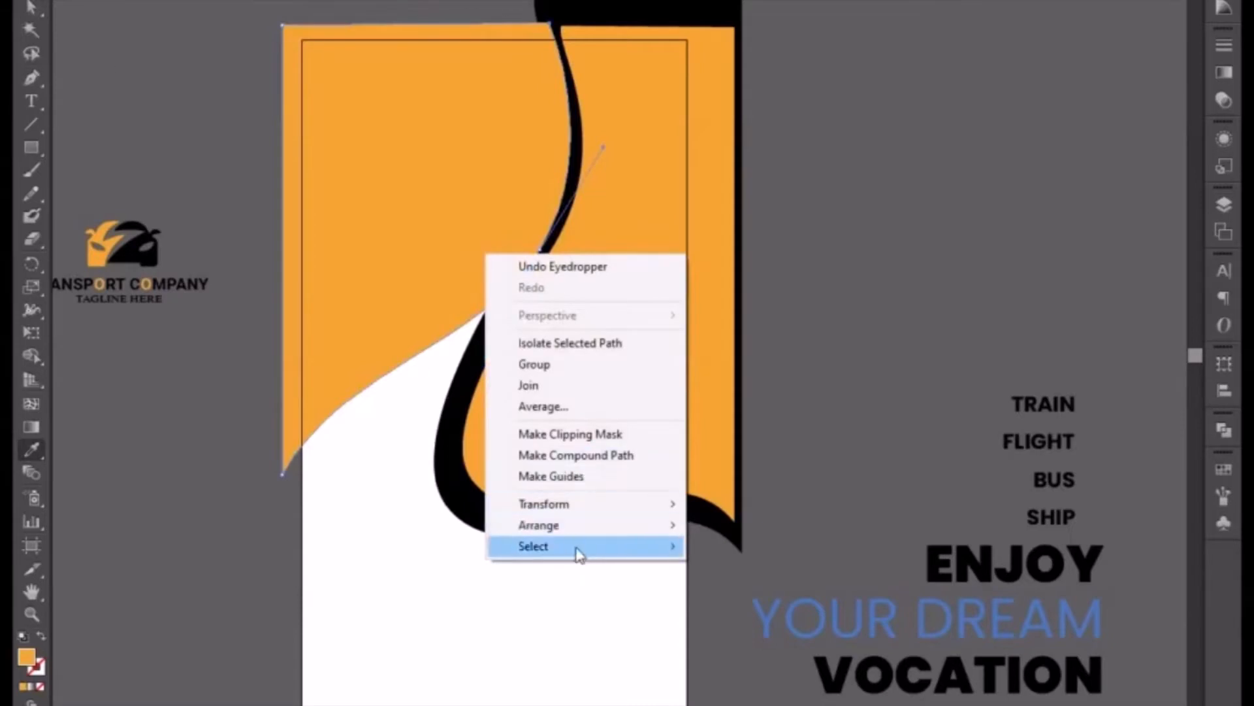
pyautogui.moveTo(568, 528)
pyautogui.click(736, 528)
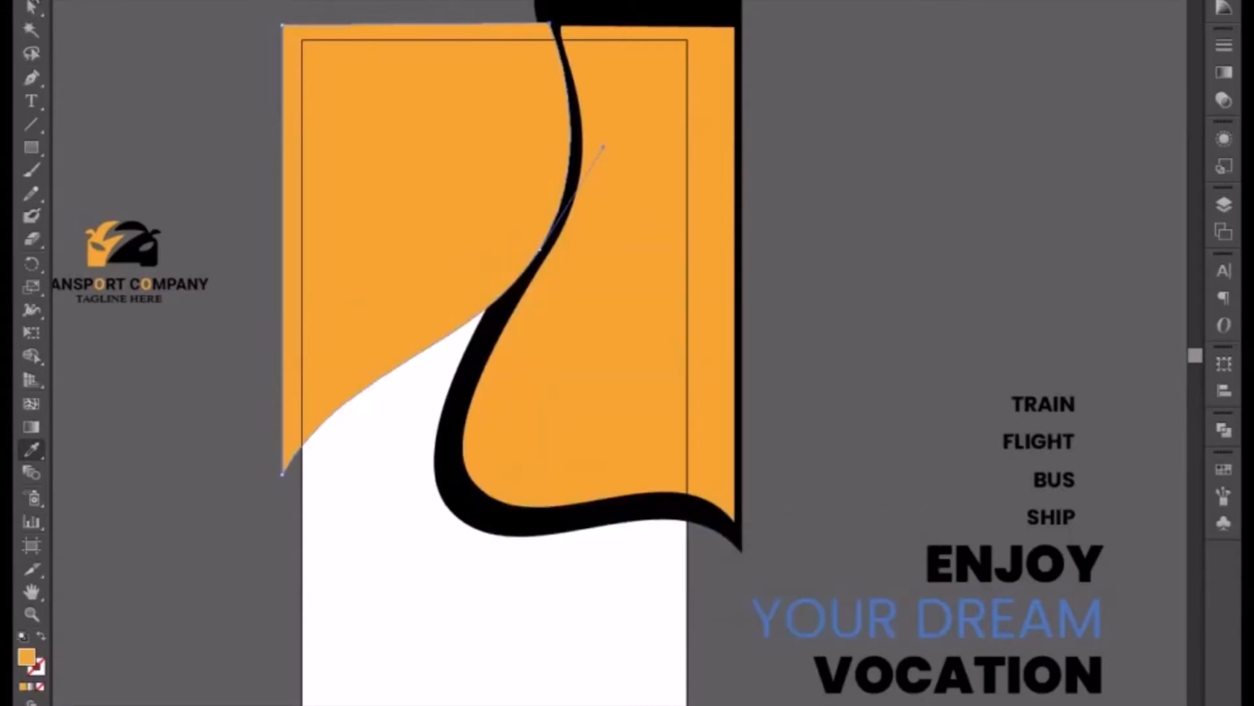
pyautogui.press('v')
pyautogui.rightClick(490, 252)
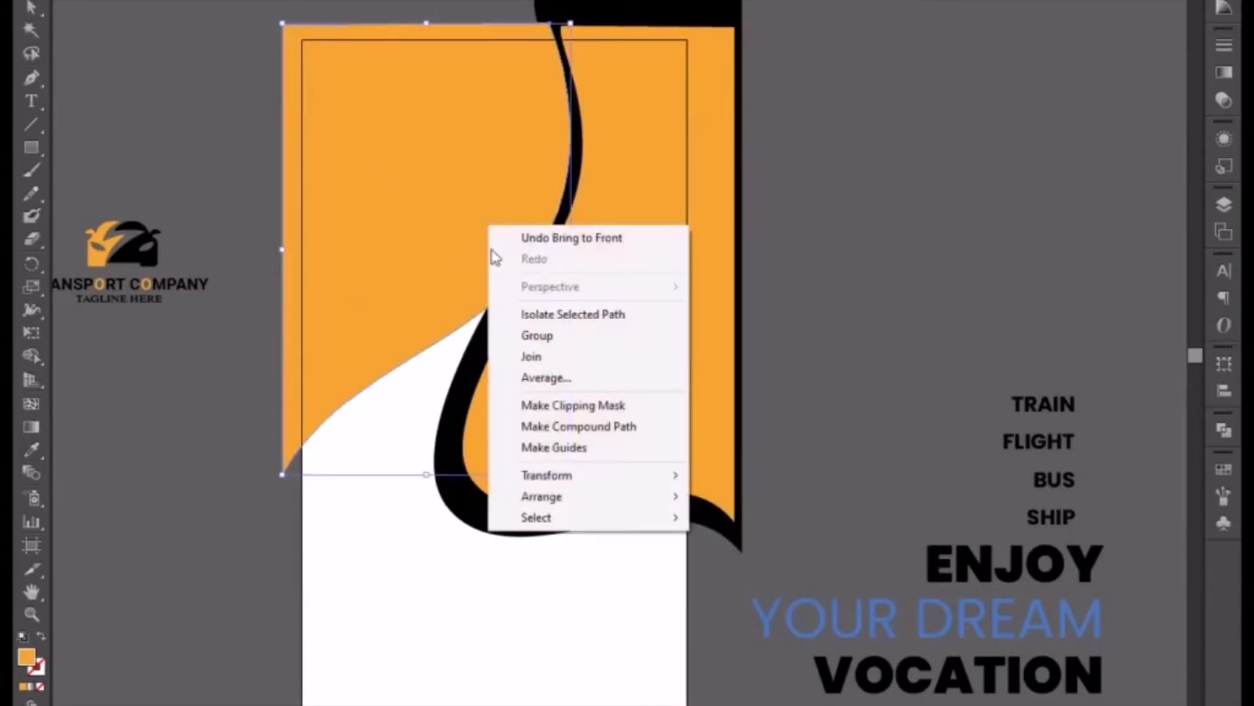
pyautogui.moveTo(575, 496)
pyautogui.click(750, 559)
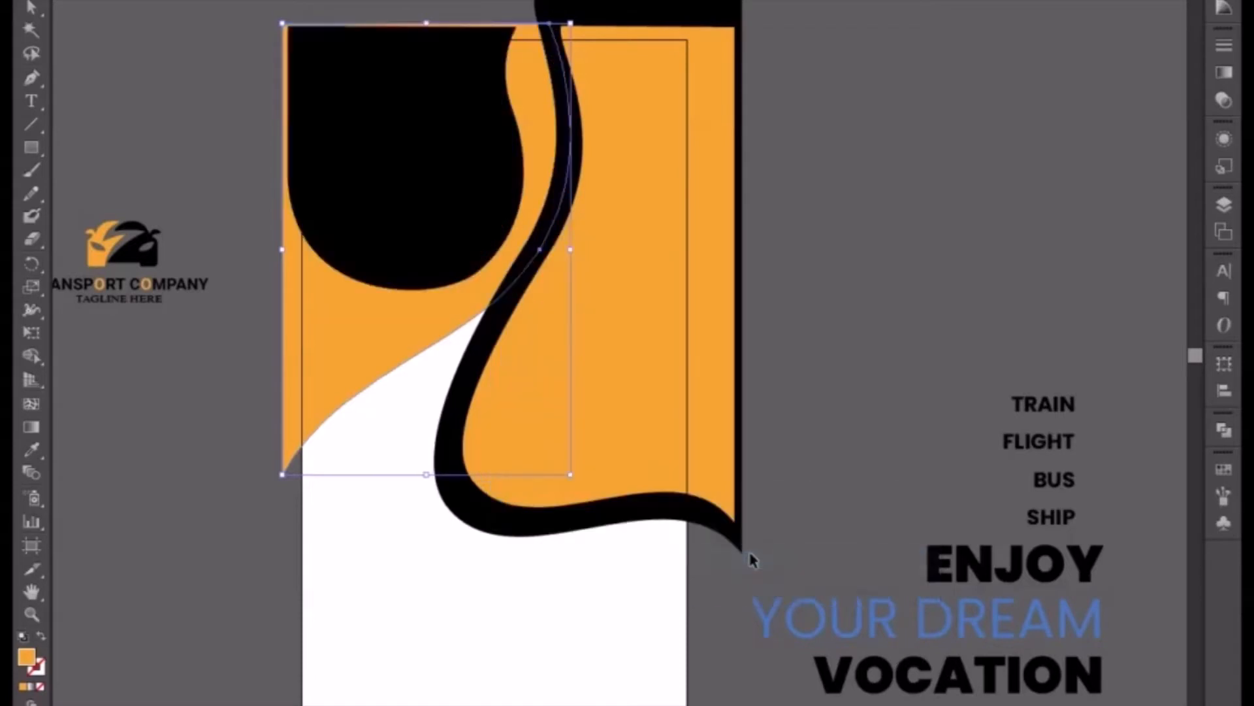
pyautogui.click(821, 432)
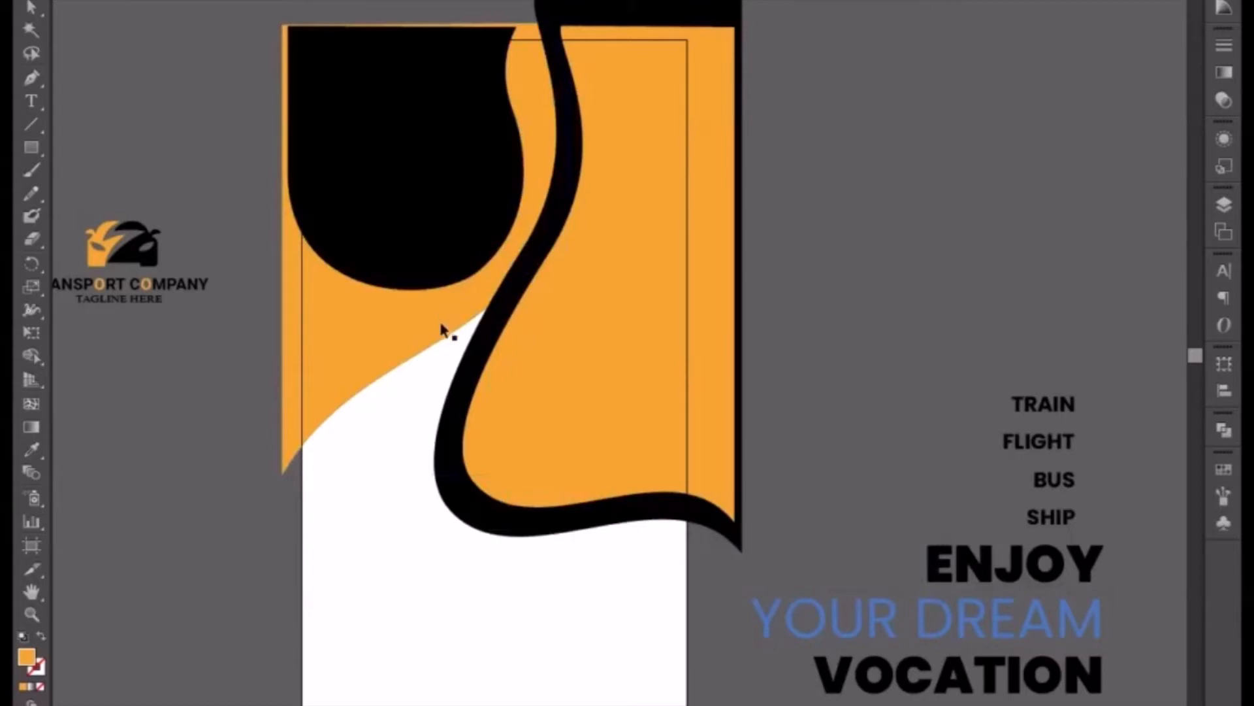
# Raise the left orange shape's lower curve using its lower-left anchor's direction handle, and slightly adjust the upper-left black shape's bottom curve
pyautogui.click(414, 362)
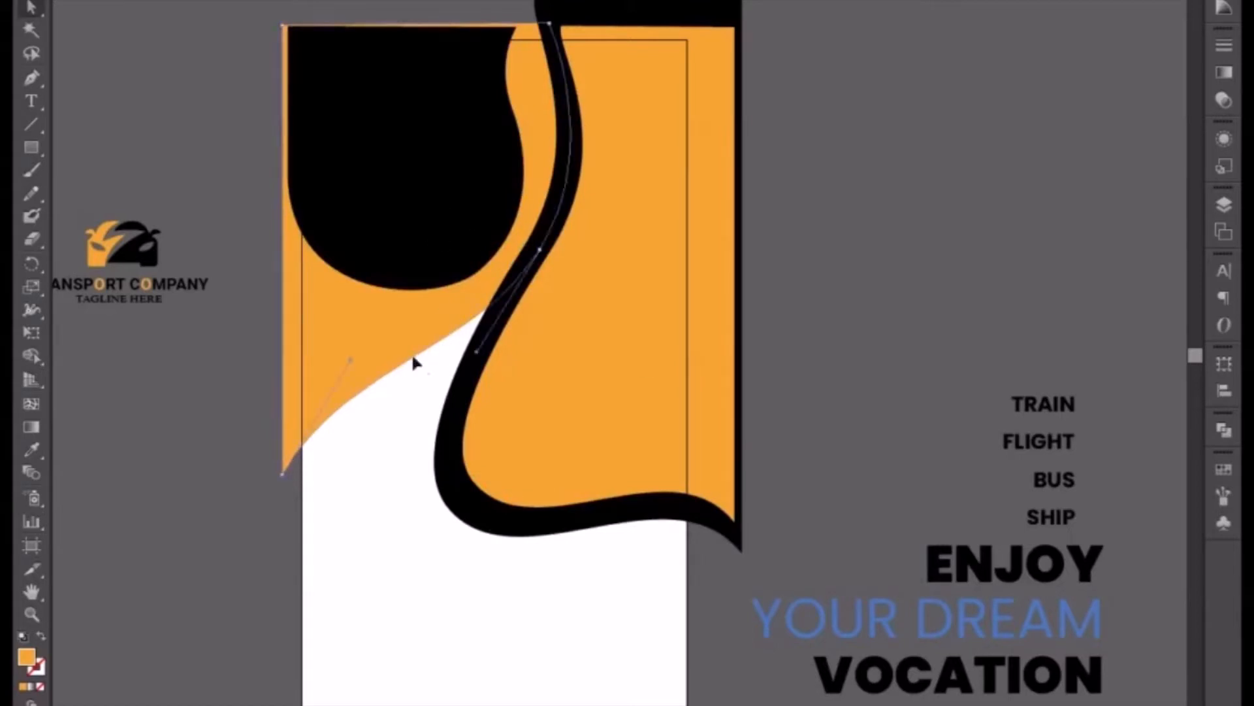
pyautogui.moveTo(349, 365); pyautogui.dragTo(421, 311)
pyautogui.click(477, 277)
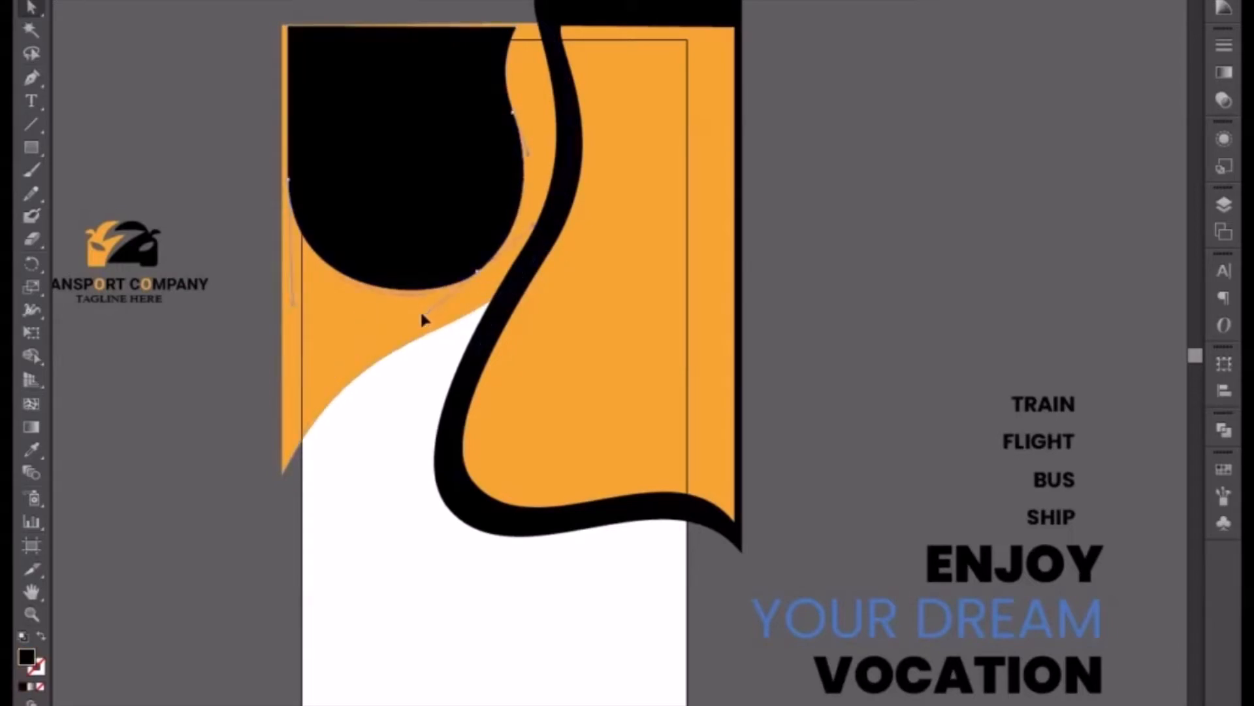
pyautogui.click(416, 397)
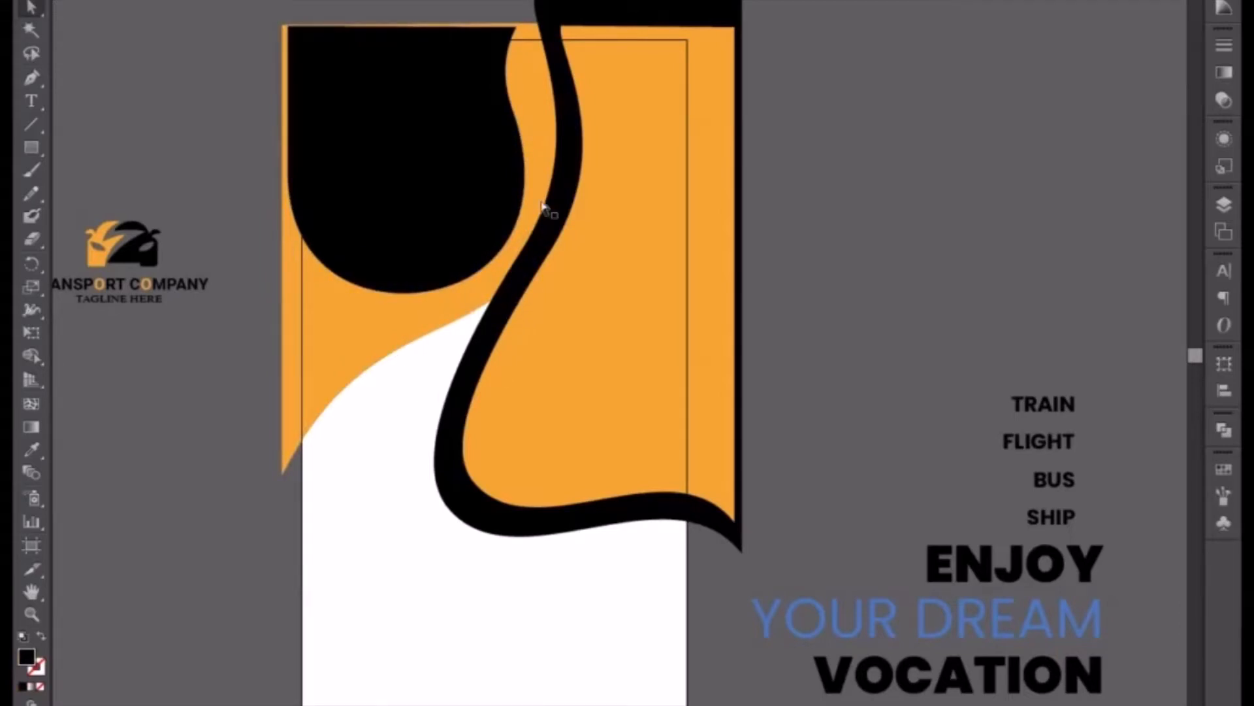
# Extend the upper-left black shape's top edge upward beyond the orange shape's top
pyautogui.click(500, 84)
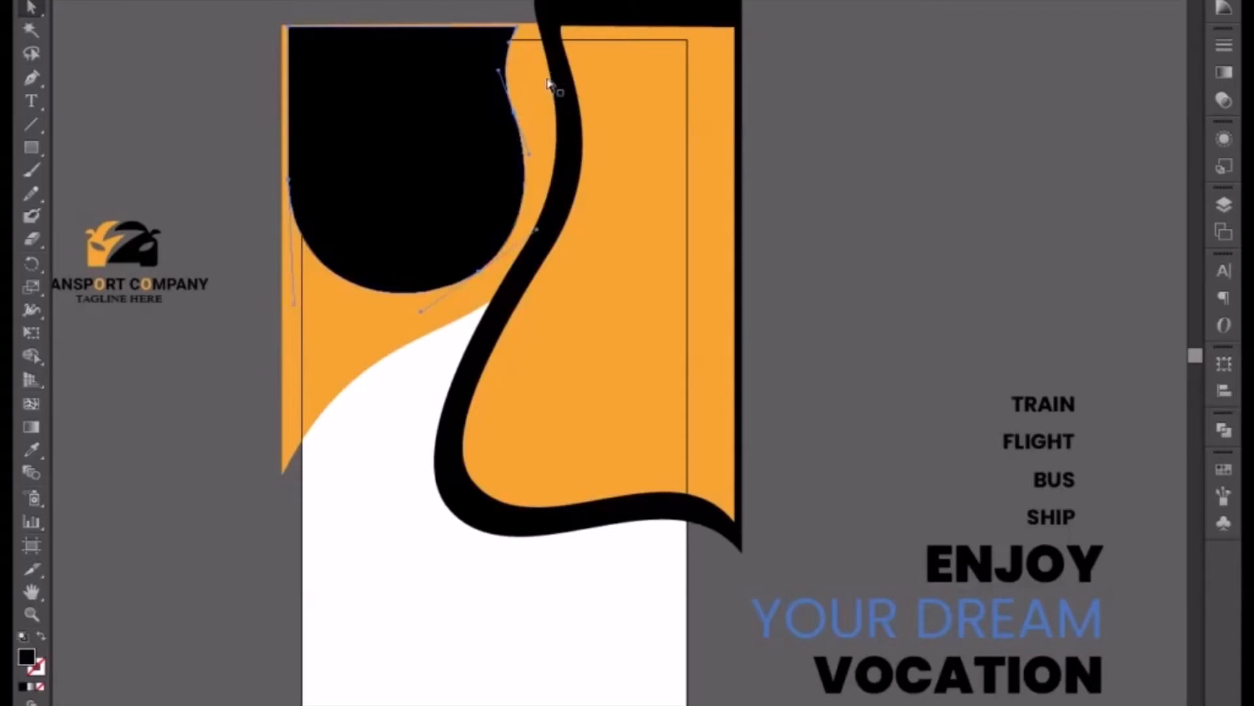
pyautogui.click(517, 30)
pyautogui.moveTo(520, 31); pyautogui.dragTo(526, 2)
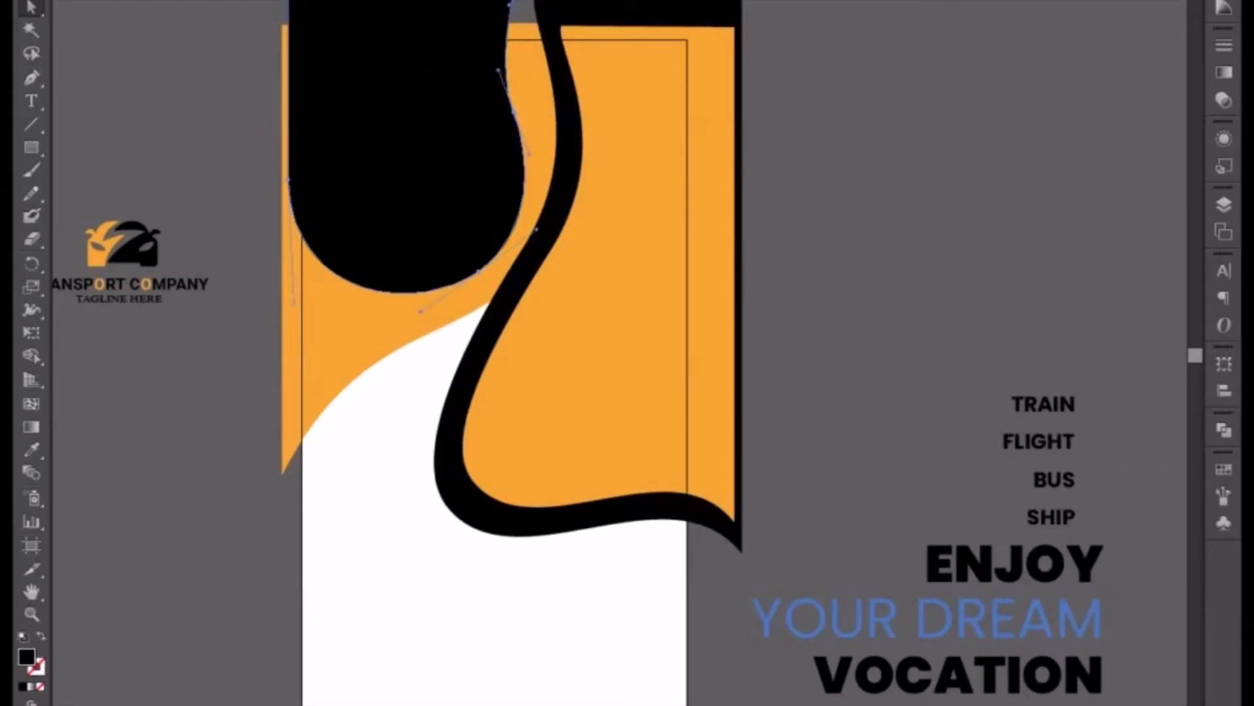
pyautogui.click(275, 13)
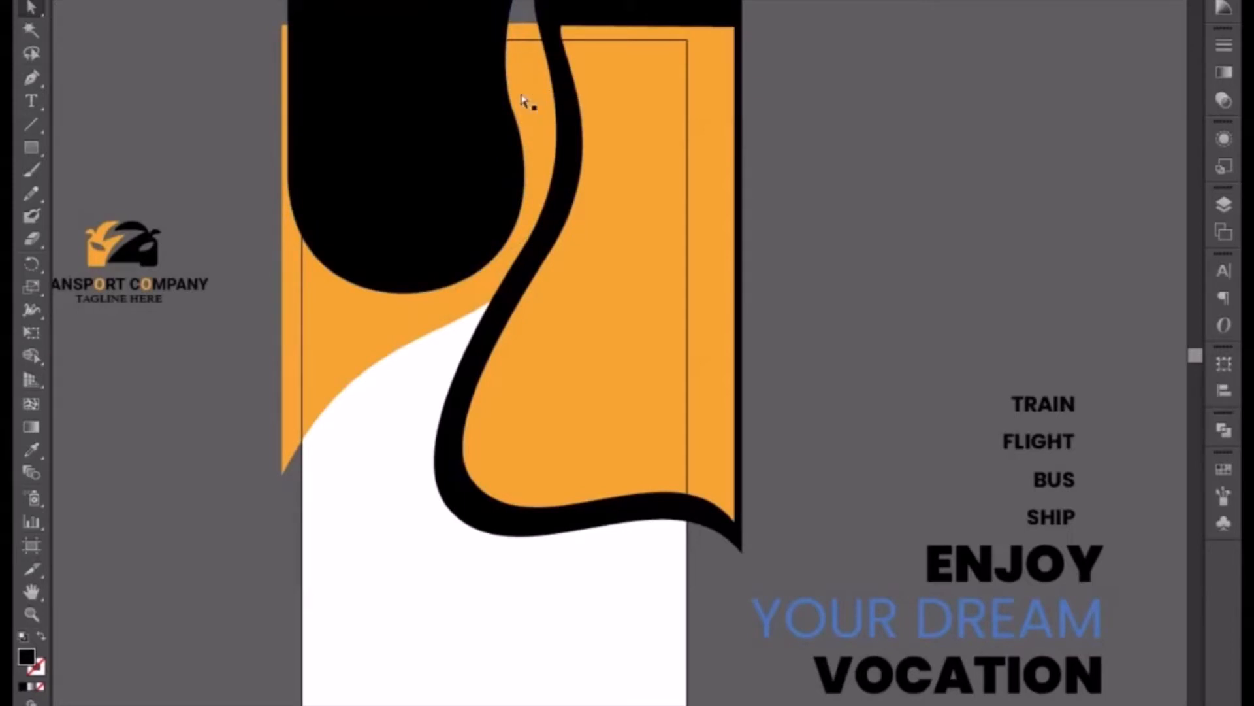
# Lengthen the lower direction handle of the upper-left black shape's right-side anchor slightly to smooth its curve
pyautogui.click(559, 78)
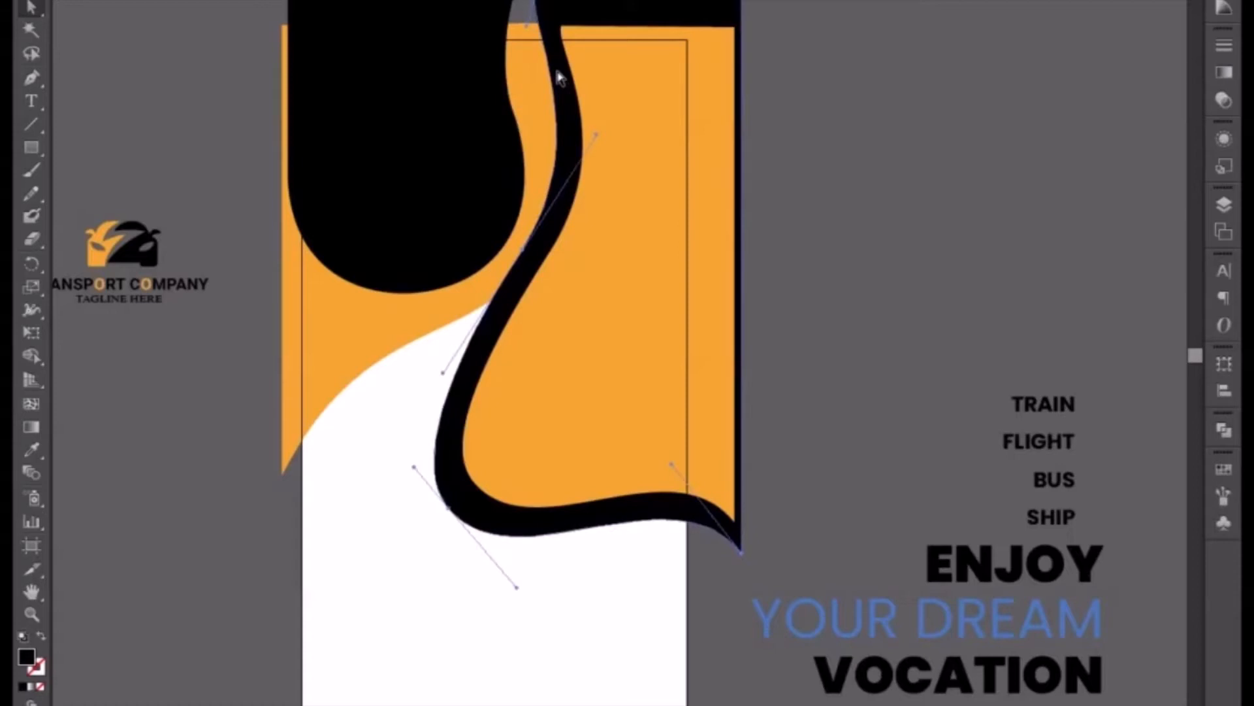
pyautogui.click(507, 78)
pyautogui.click(525, 145)
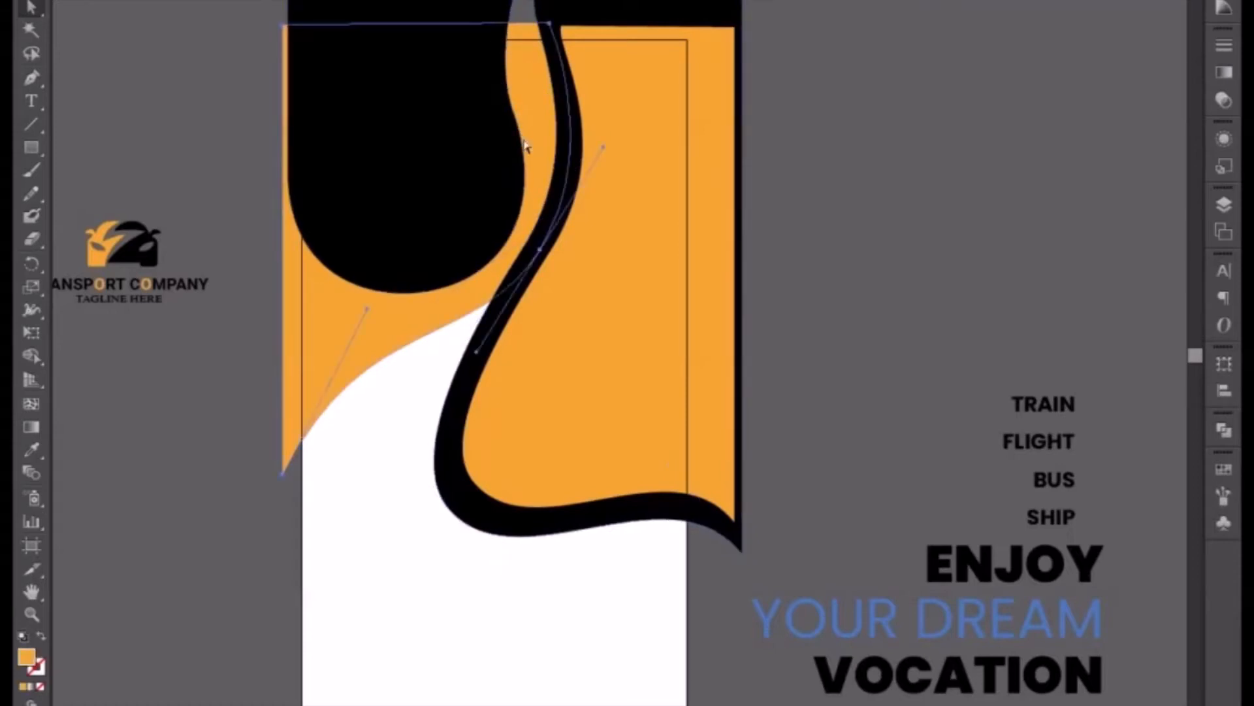
pyautogui.click(526, 148)
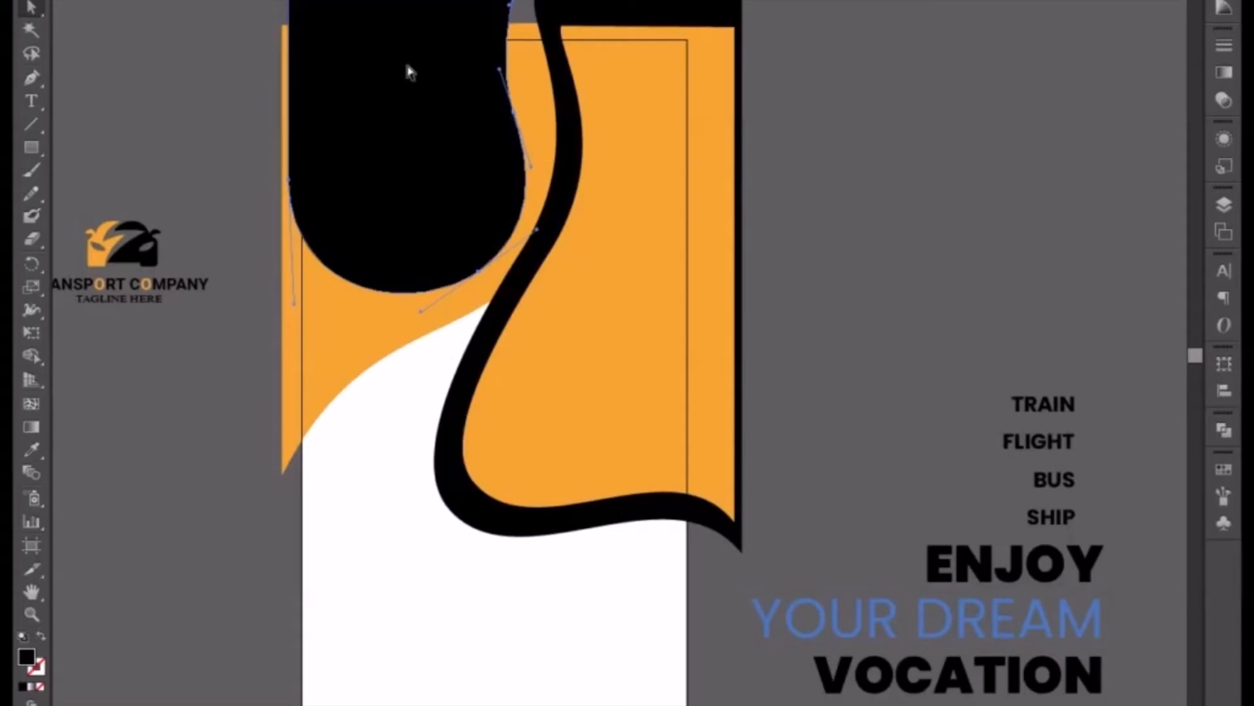
pyautogui.click(283, 27)
pyautogui.click(221, 69)
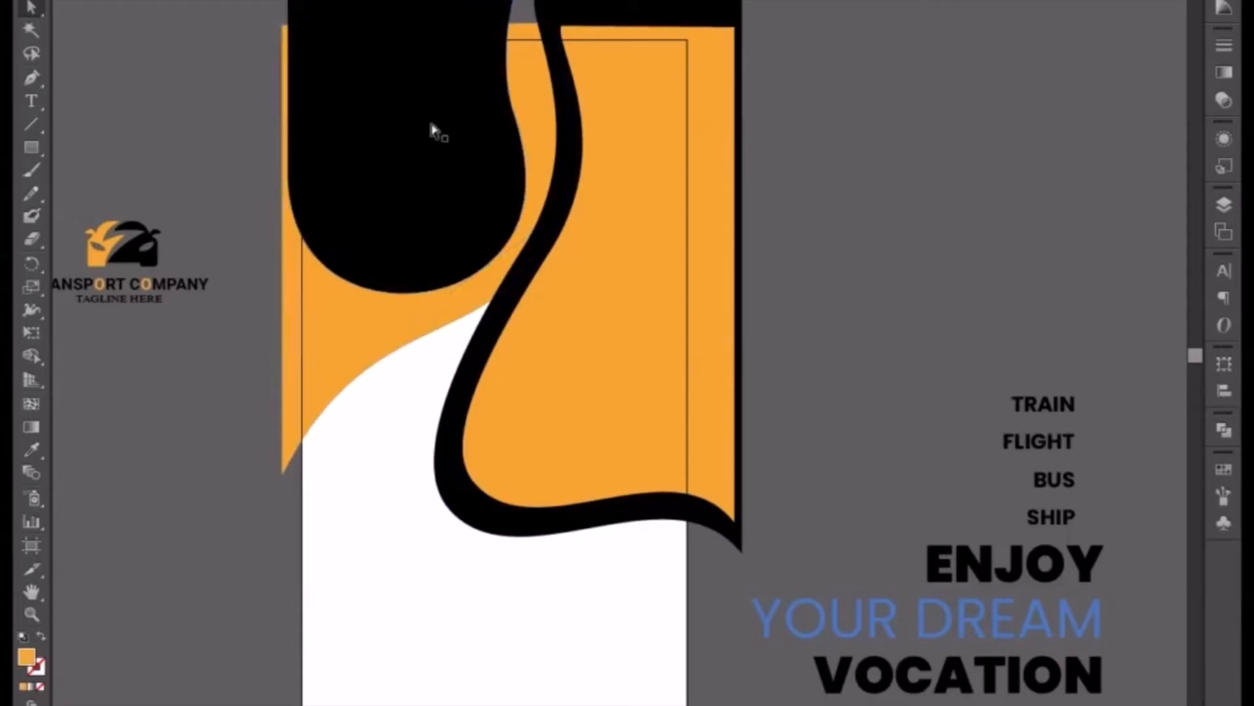
# Move the upper-left black shape's lower-right anchor slightly up and inward, and adjust both its direction handles to flatten the bottom curve
pyautogui.click(491, 202)
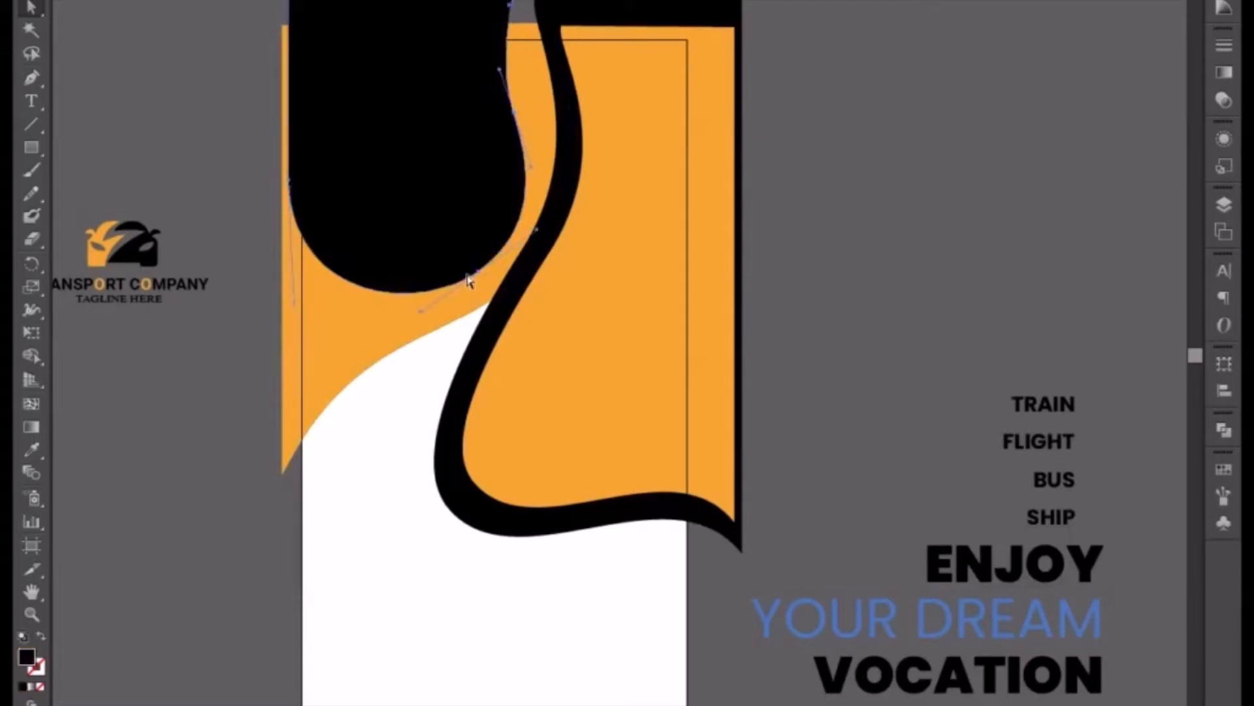
pyautogui.moveTo(479, 277); pyautogui.dragTo(472, 262)
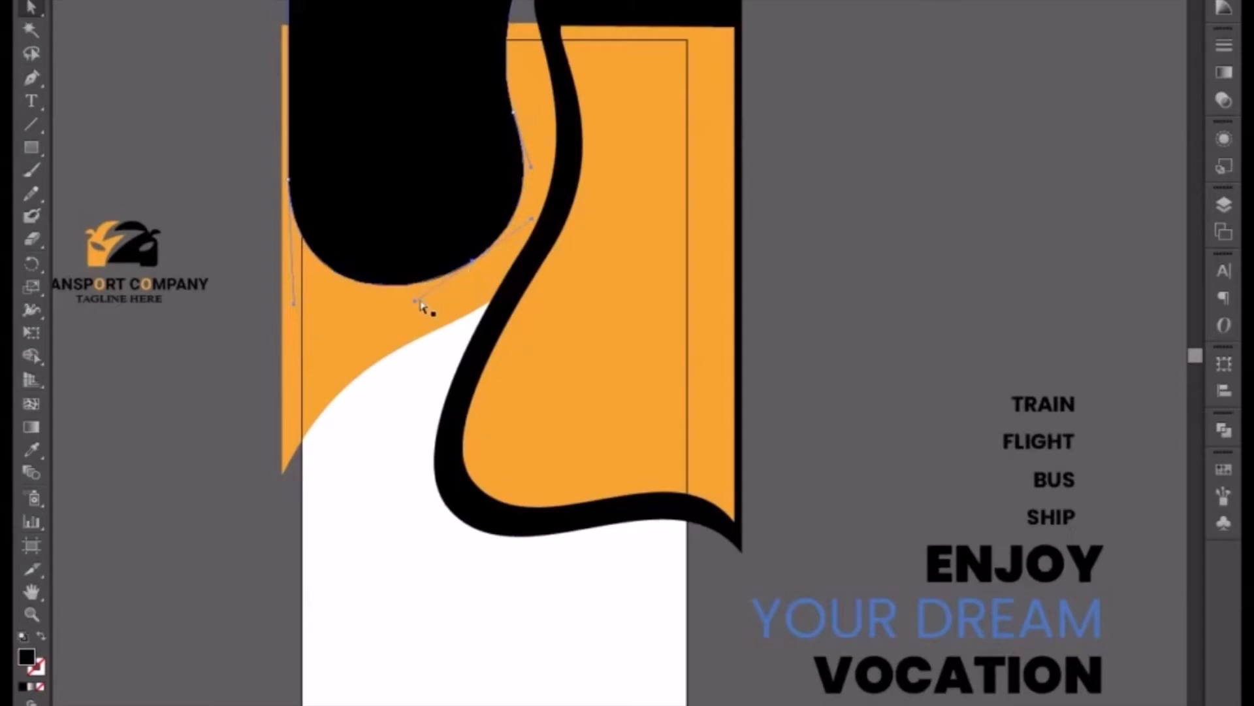
pyautogui.moveTo(419, 307); pyautogui.dragTo(428, 285)
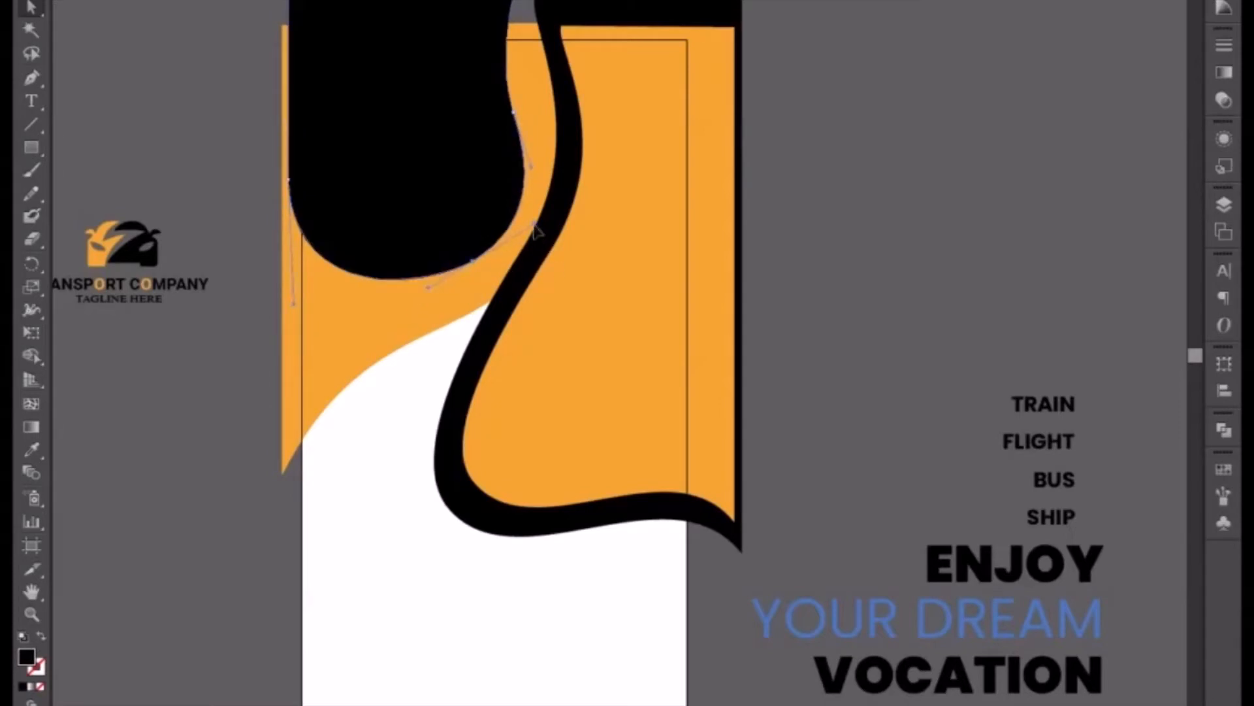
pyautogui.moveTo(525, 227); pyautogui.dragTo(525, 226)
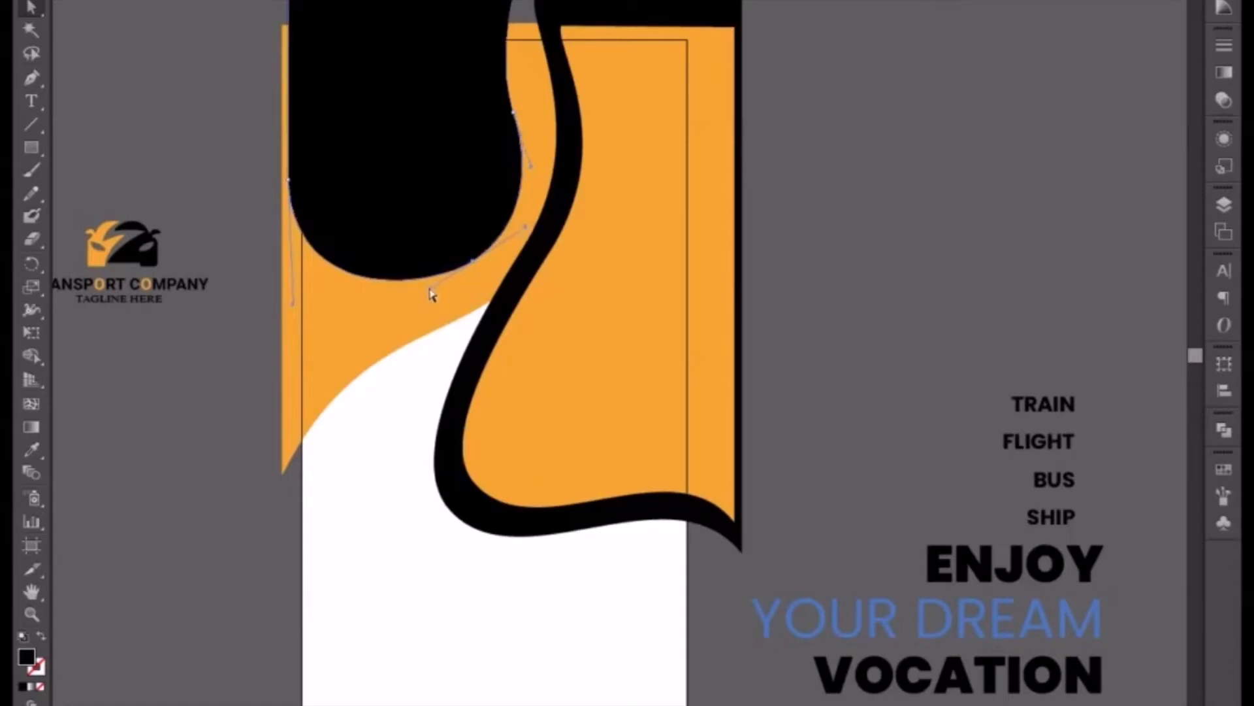
pyautogui.moveTo(430, 289); pyautogui.dragTo(434, 285)
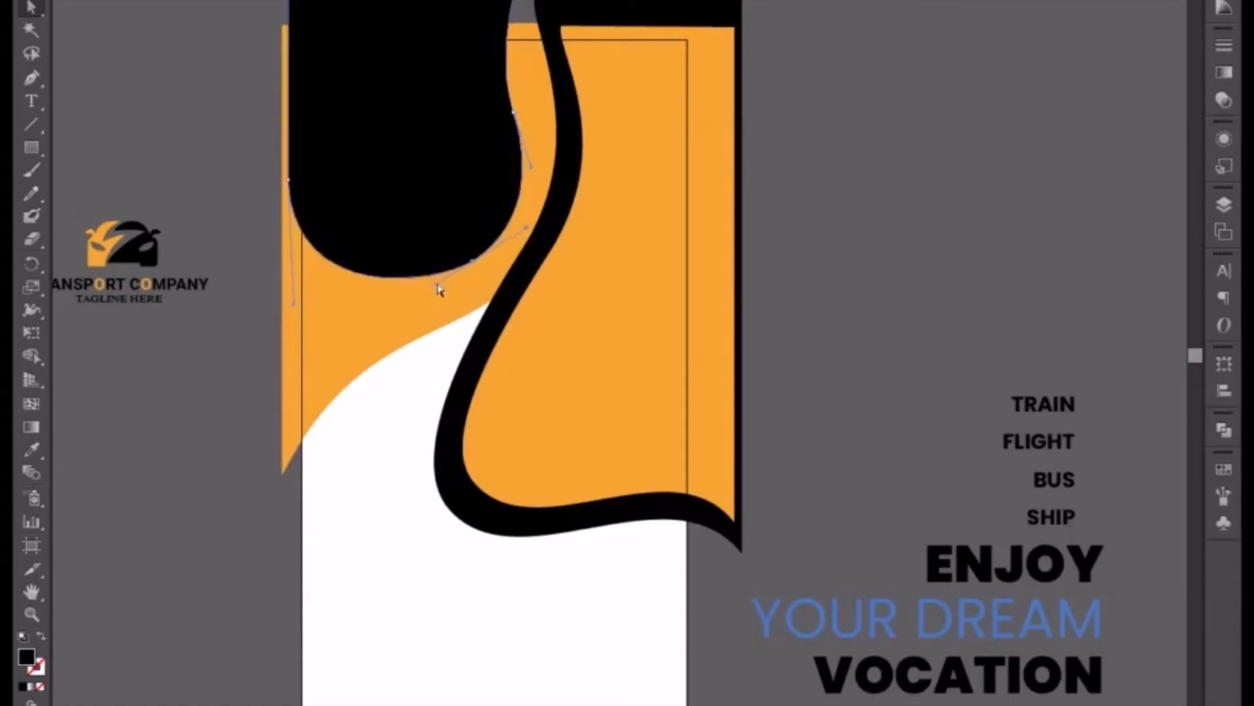
pyautogui.click(208, 186)
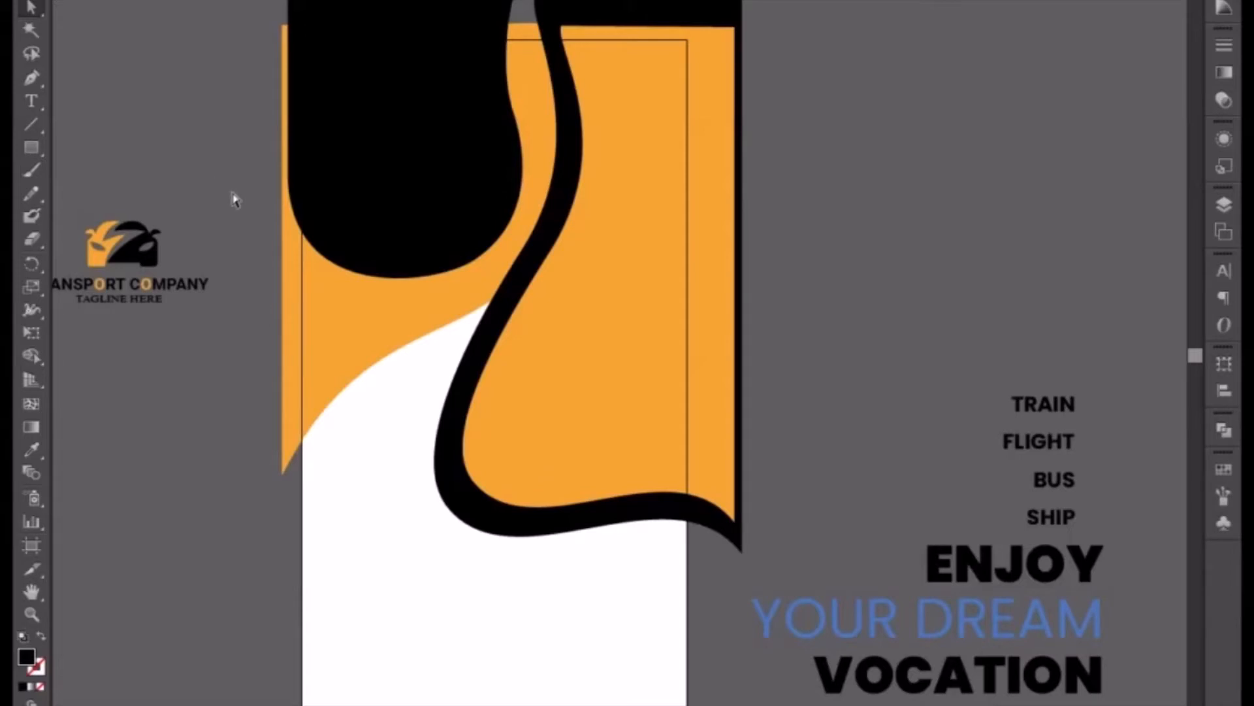
# Draw a black rectangle across the full page width, from the page's top edge to the bottom of the curved shapes
pyautogui.click(38, 147)
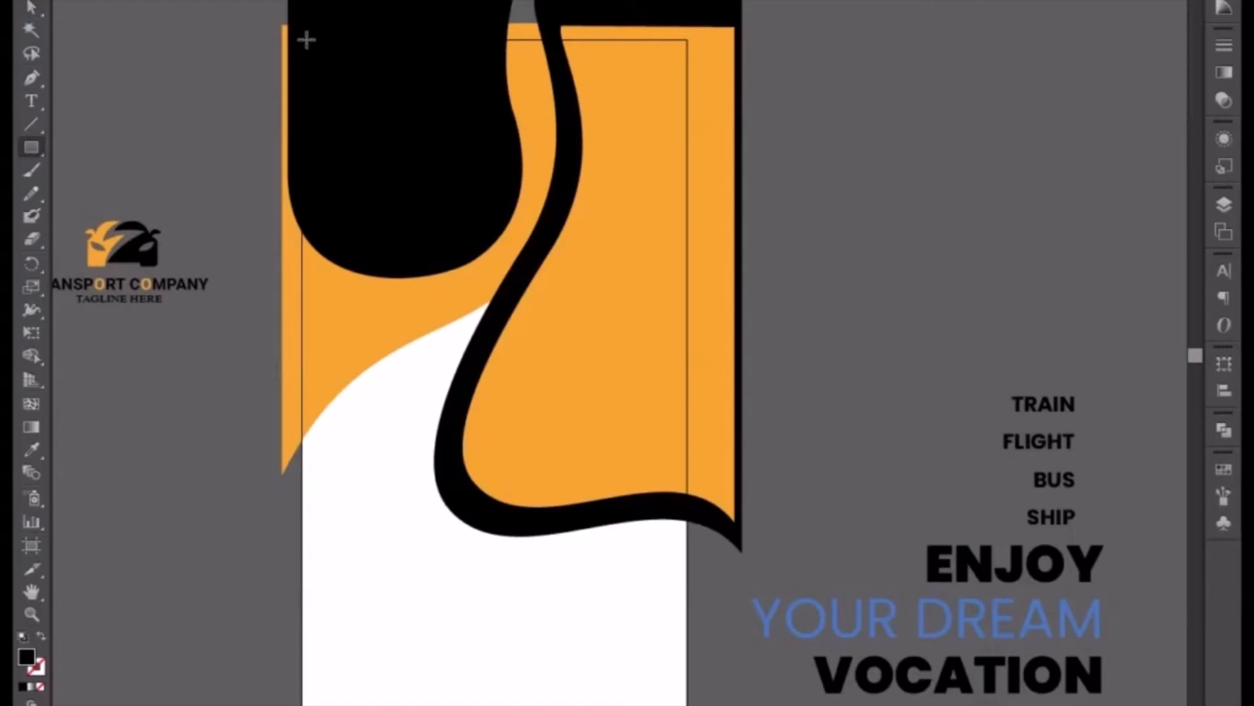
pyautogui.moveTo(309, 40); pyautogui.dragTo(688, 552)
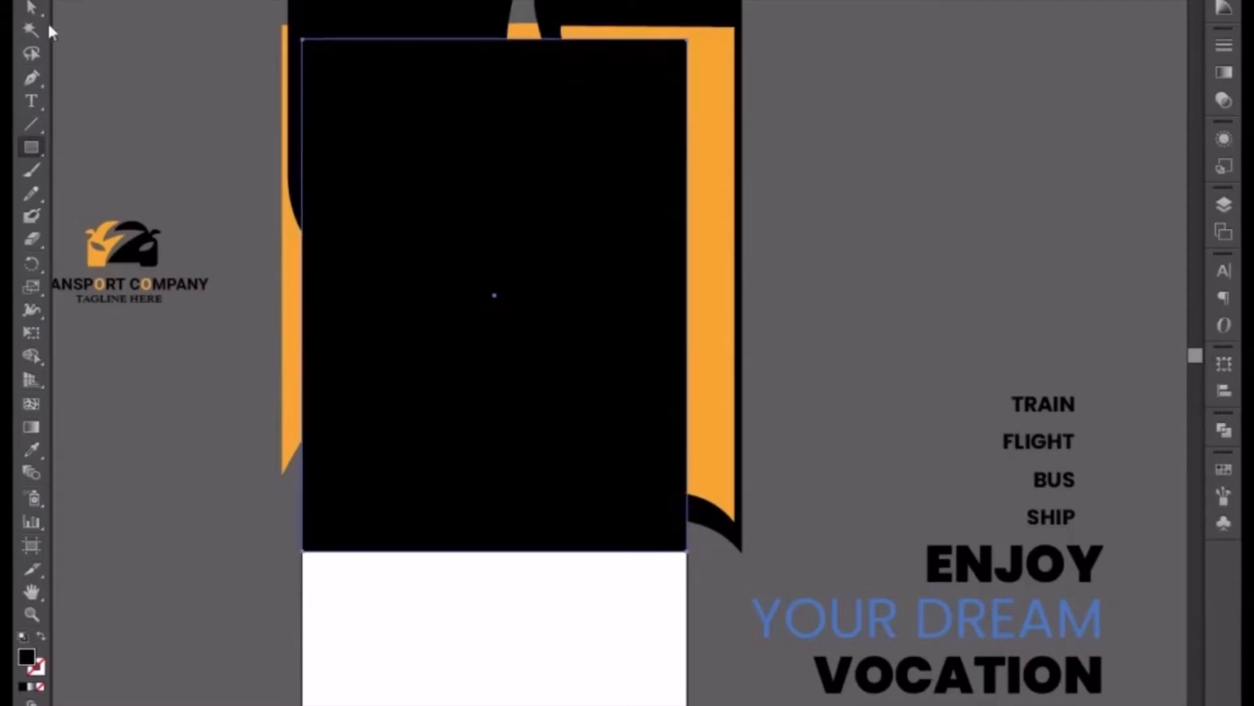
pyautogui.click(31, 8)
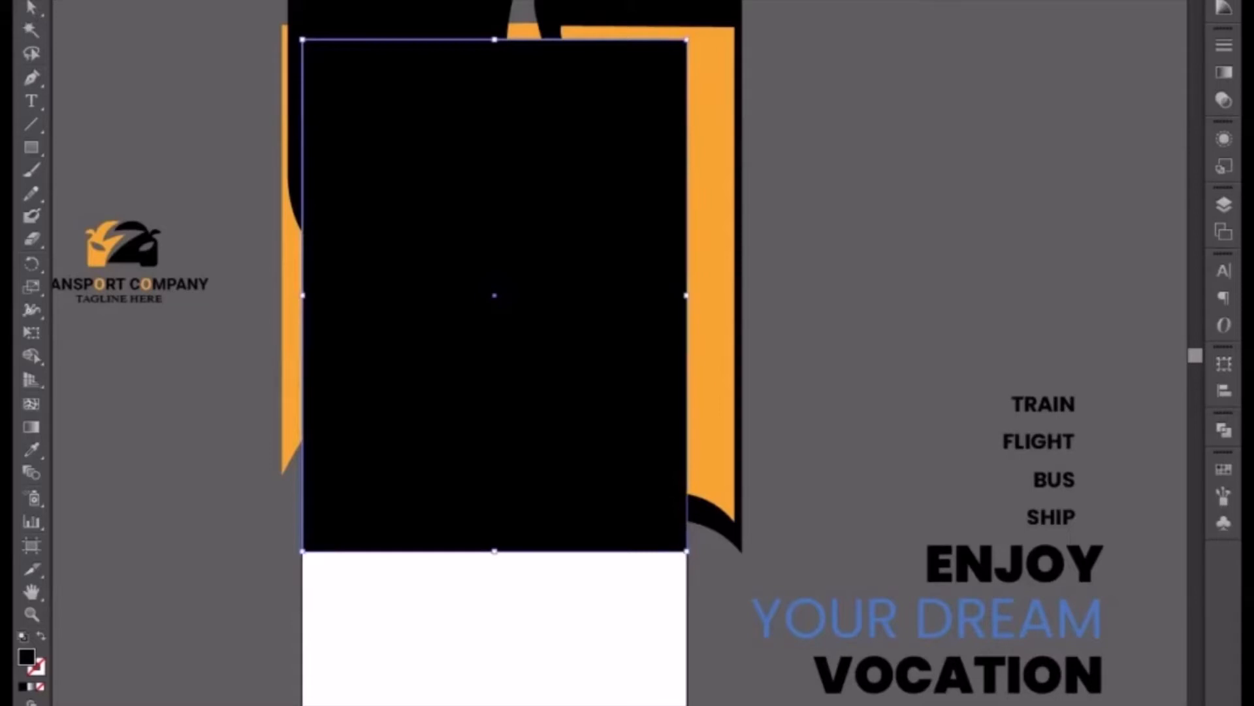
# Divide the rectangle and all the curved shapes along their overlaps with Pathfinder, and ungroup the resulting pieces
pyautogui.moveTo(224, 28); pyautogui.dragTo(766, 361)
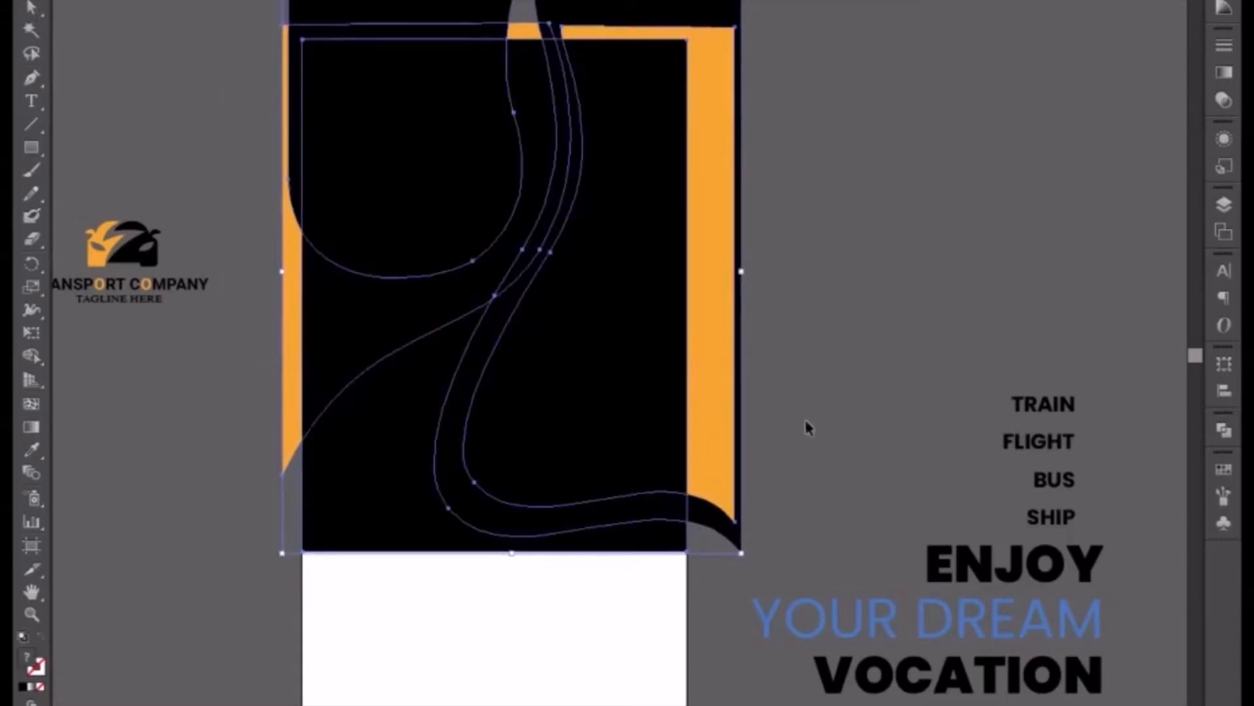
pyautogui.click(1221, 430)
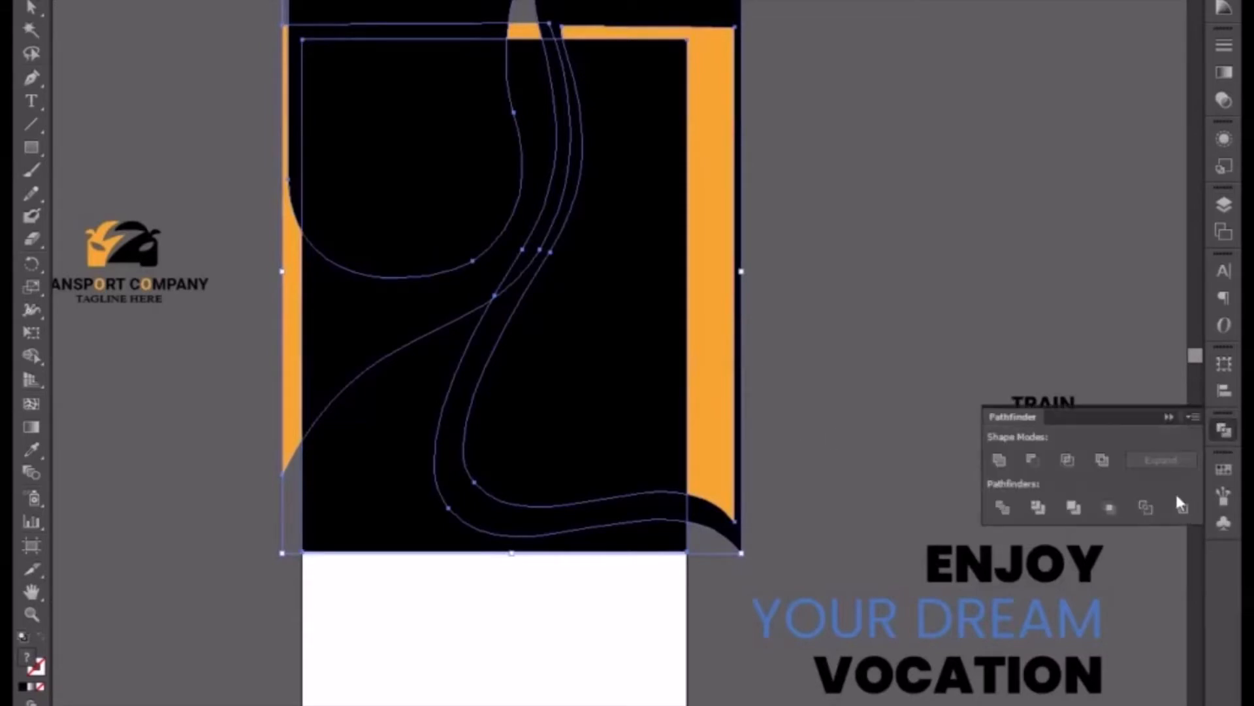
pyautogui.click(1001, 508)
pyautogui.rightClick(723, 478)
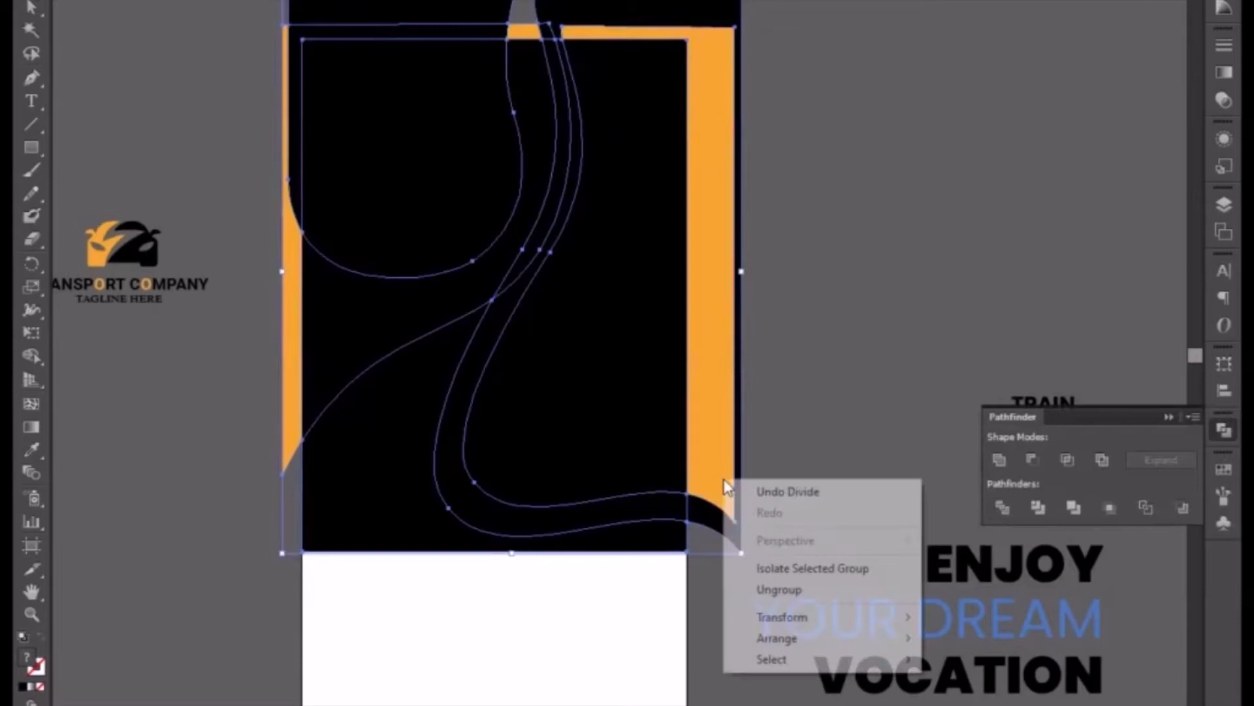
pyautogui.click(780, 589)
# Delete the leftover rectangle piece below the curved shapes
pyautogui.click(664, 528)
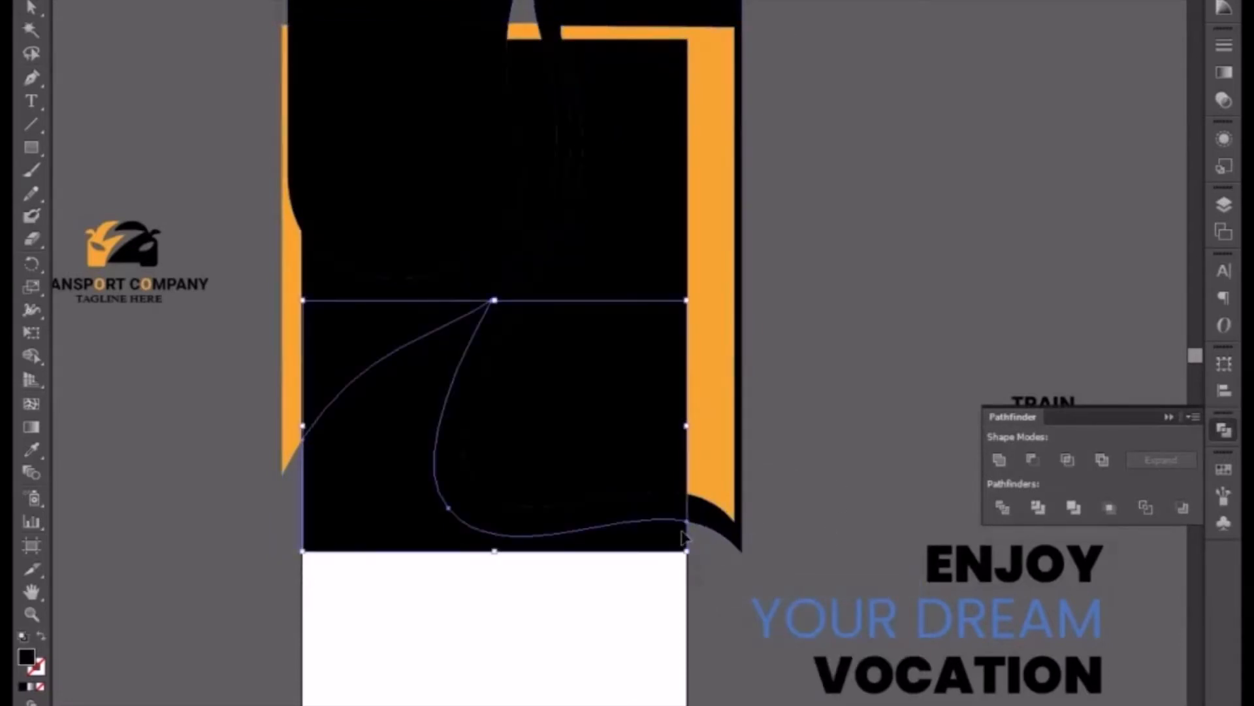
pyautogui.press('Delete')
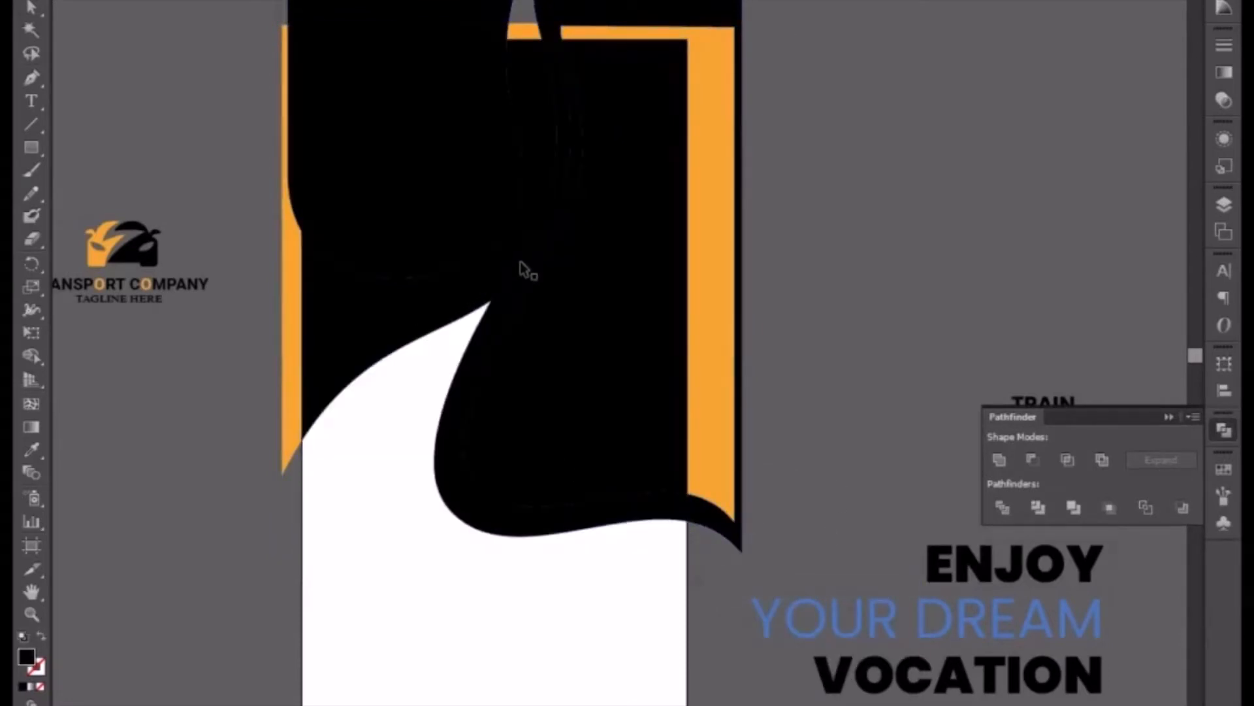
pyautogui.click(531, 136)
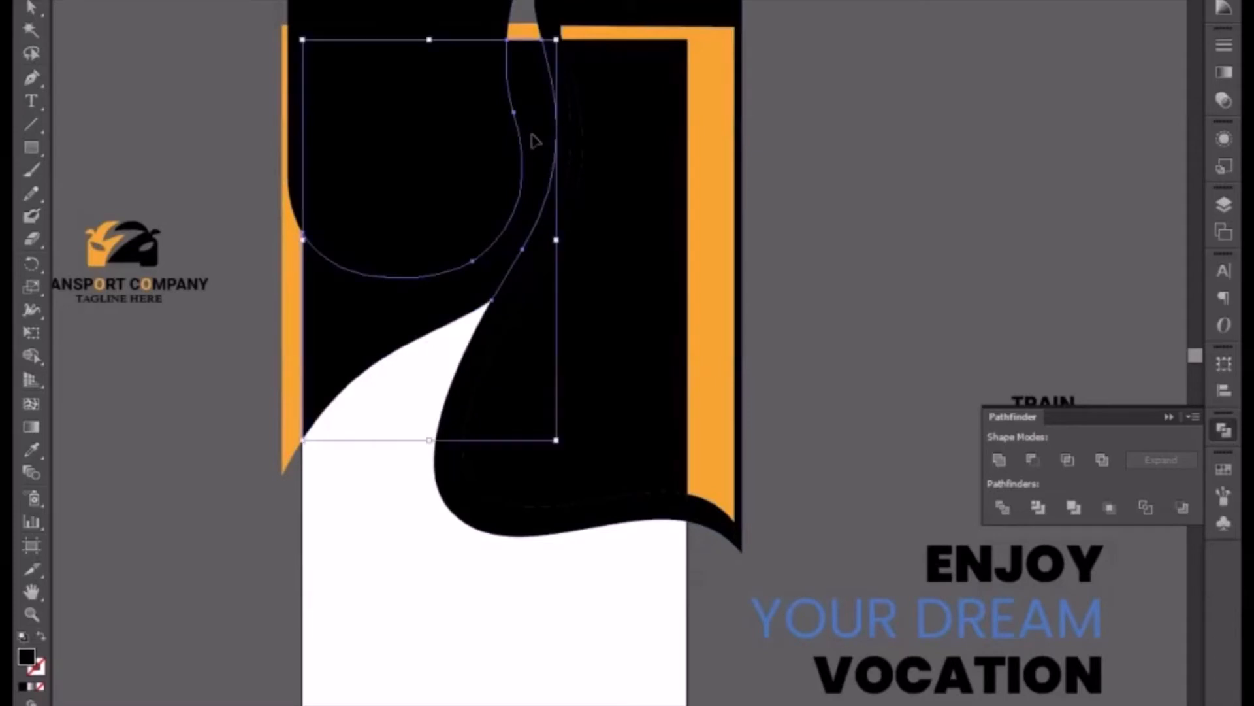
pyautogui.press('Delete')
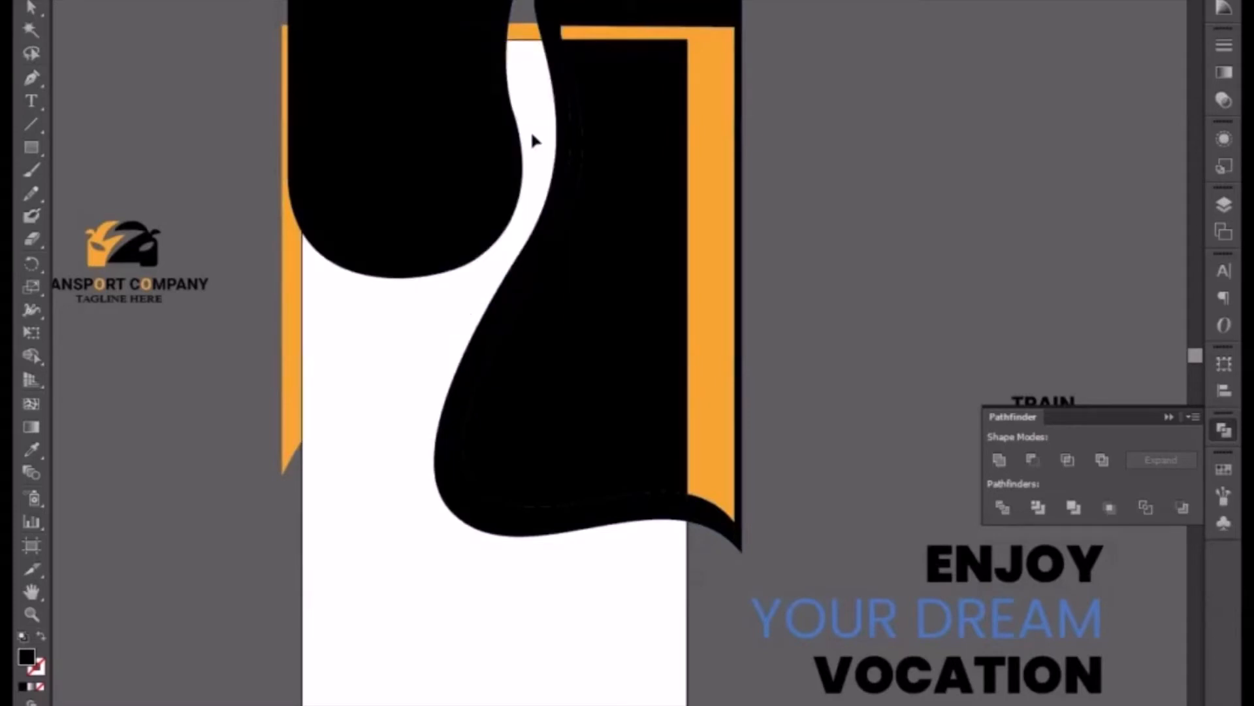
pyautogui.hotkey('ctrl', 'z')
# Recolor the divided piece between the two black curved shapes with orange sampled from the adjacent strip using the Eyedropper
pyautogui.click(523, 30)
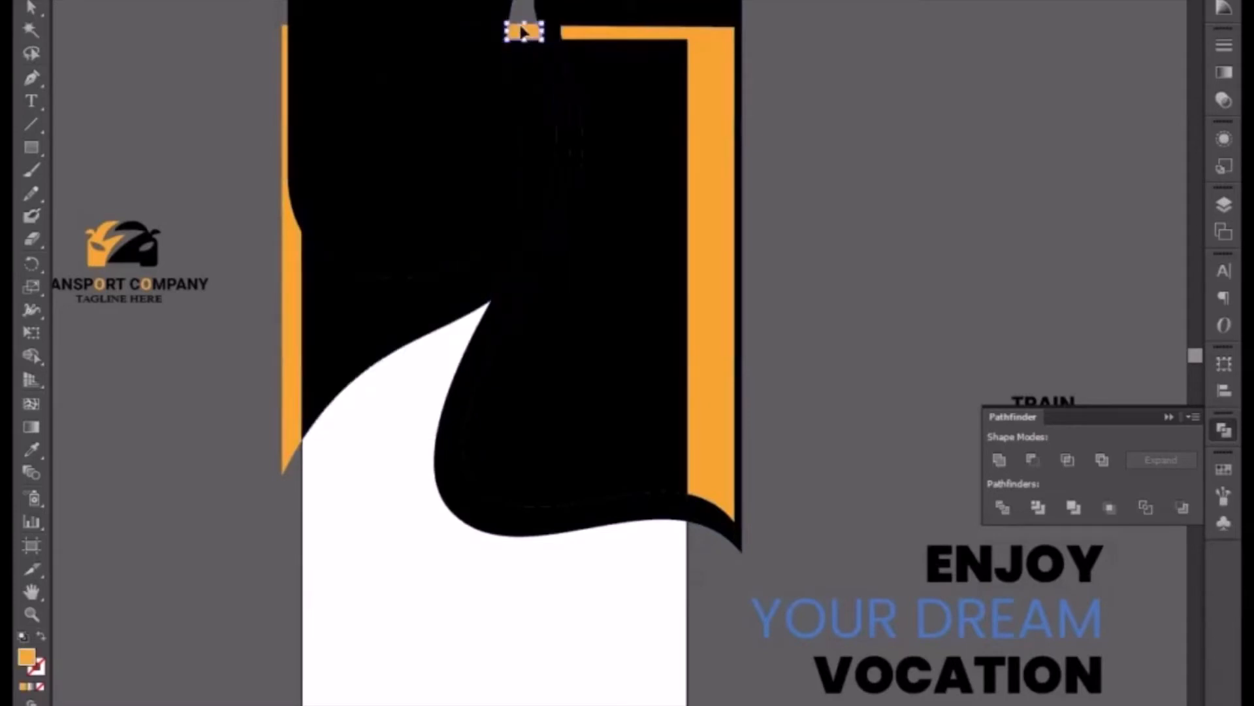
pyautogui.click(532, 126)
pyautogui.click(32, 449)
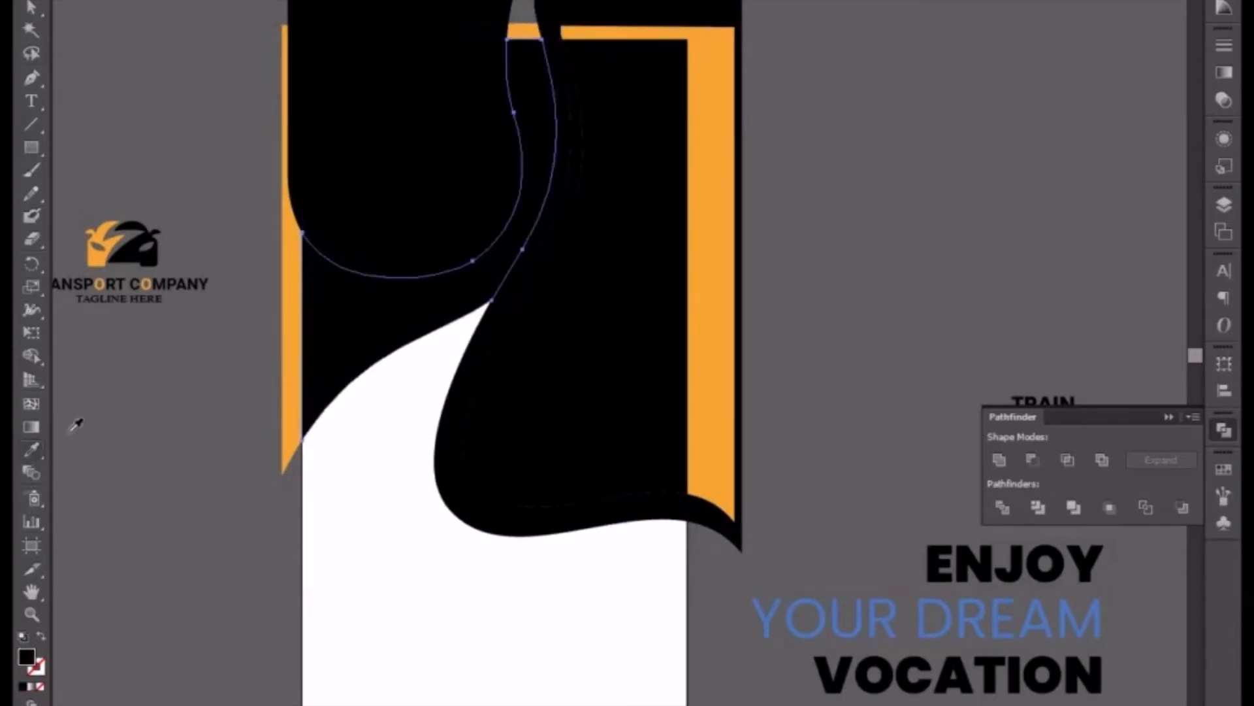
pyautogui.click(292, 358)
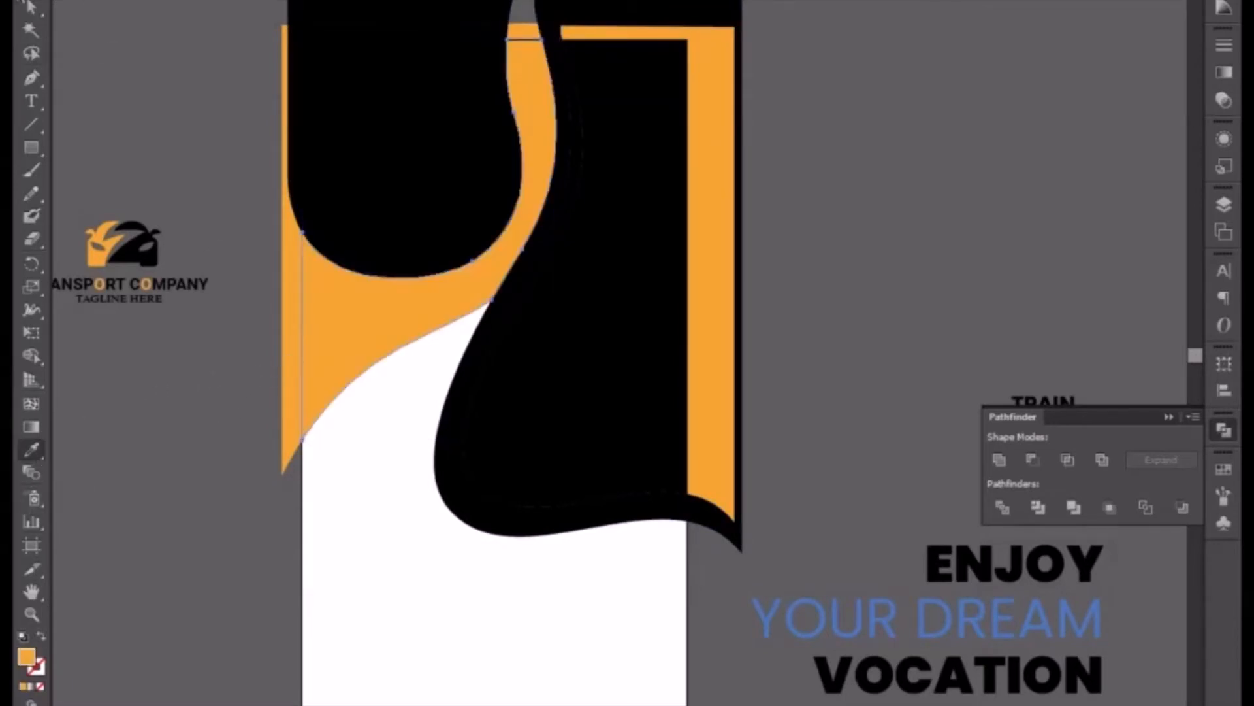
# Delete all divided black and orange pieces that extend beyond the page's top, left and right edges
pyautogui.press('v')
pyautogui.click(338, 8)
pyautogui.press('Delete')
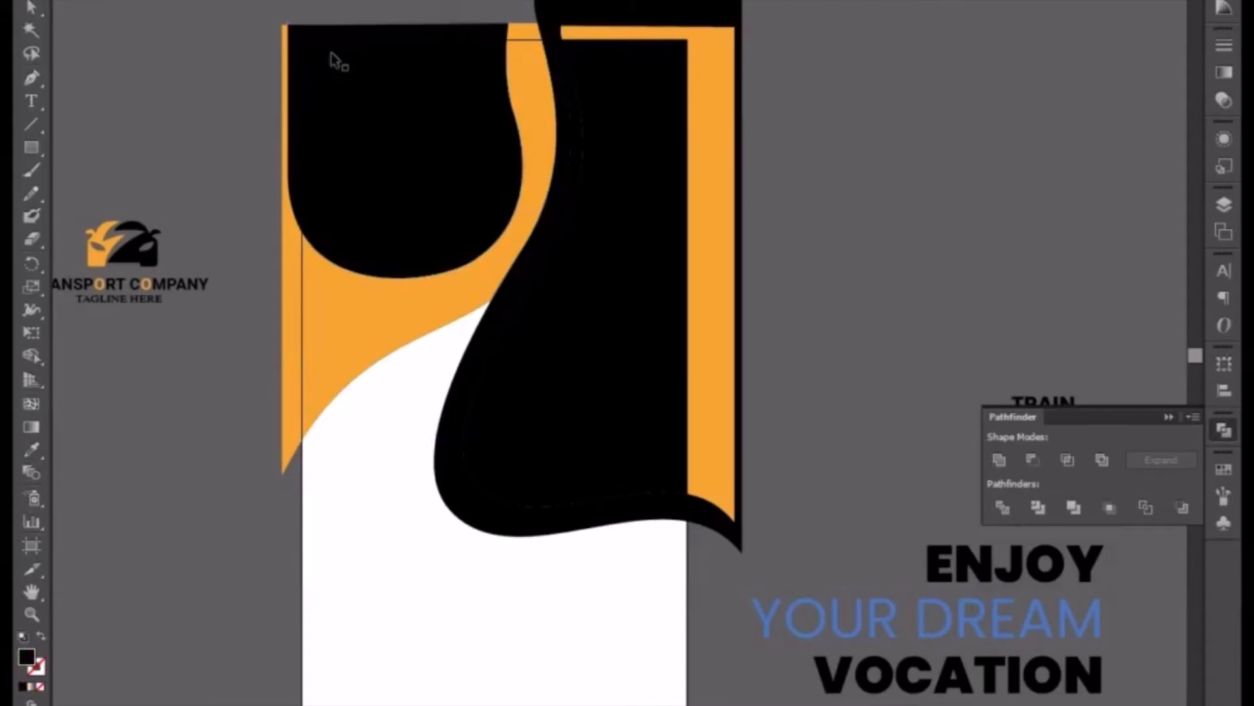
pyautogui.click(293, 55)
pyautogui.press('Delete')
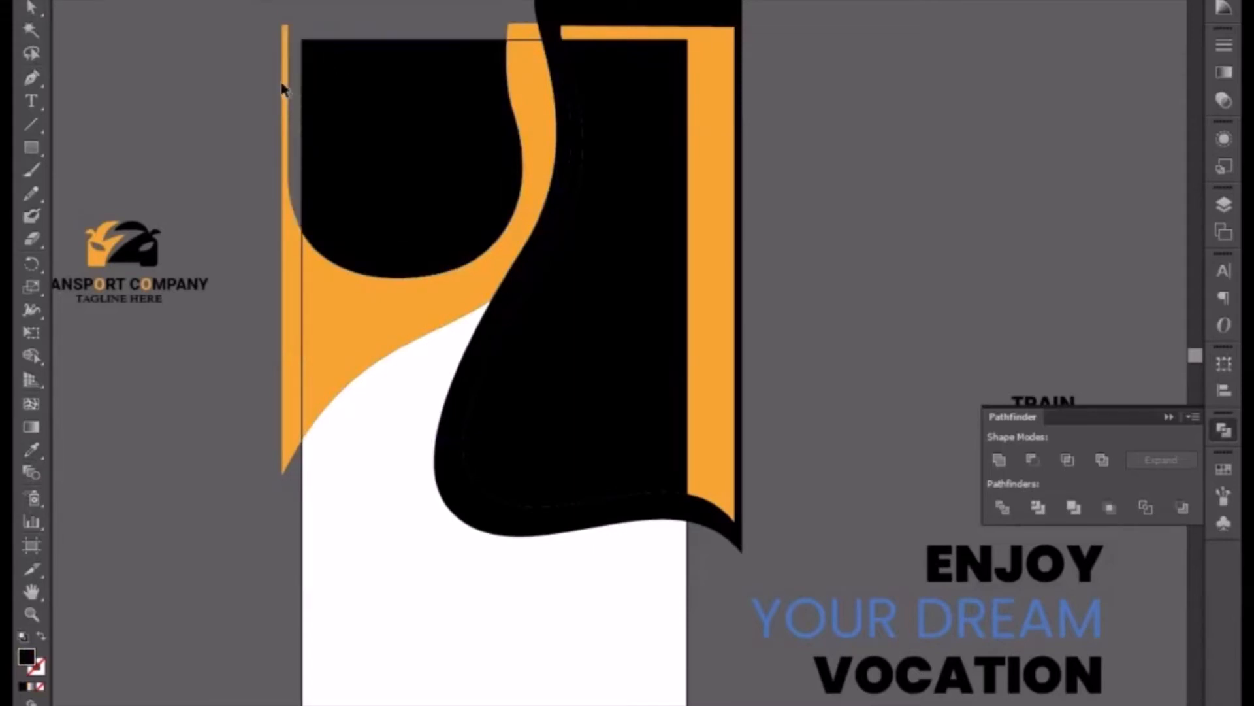
pyautogui.click(282, 88)
pyautogui.press('Delete')
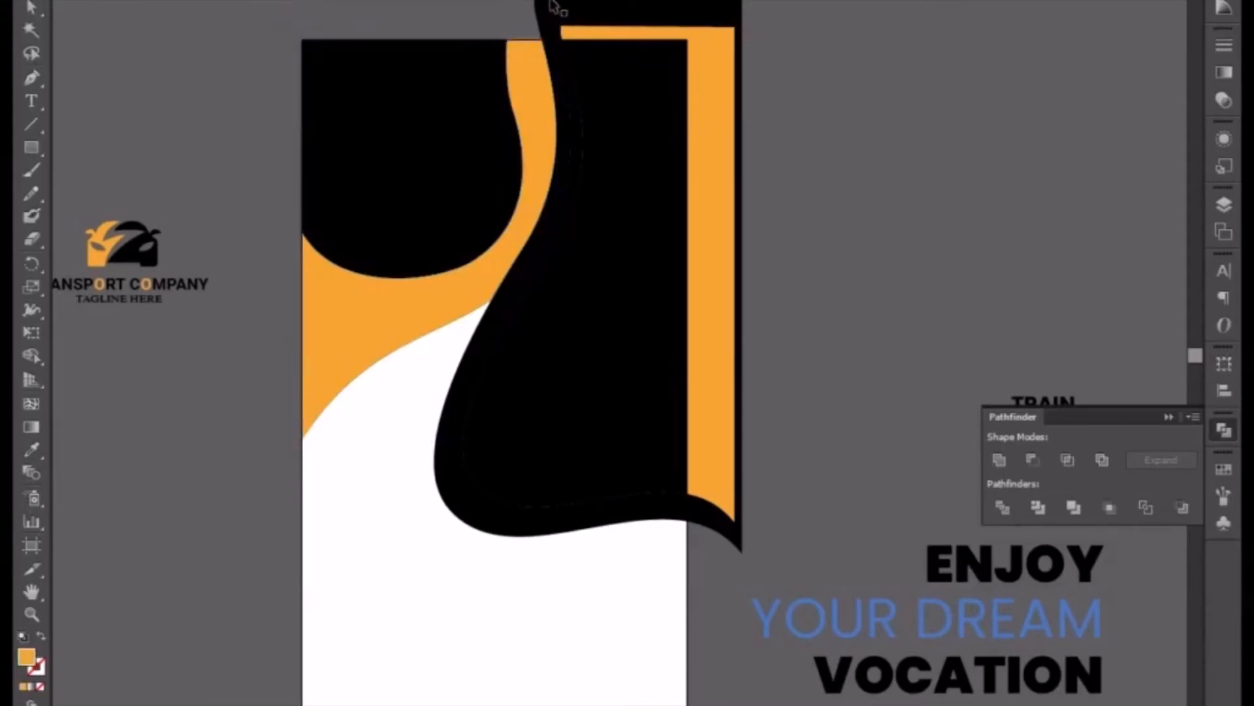
pyautogui.click(624, 37)
pyautogui.press('Delete')
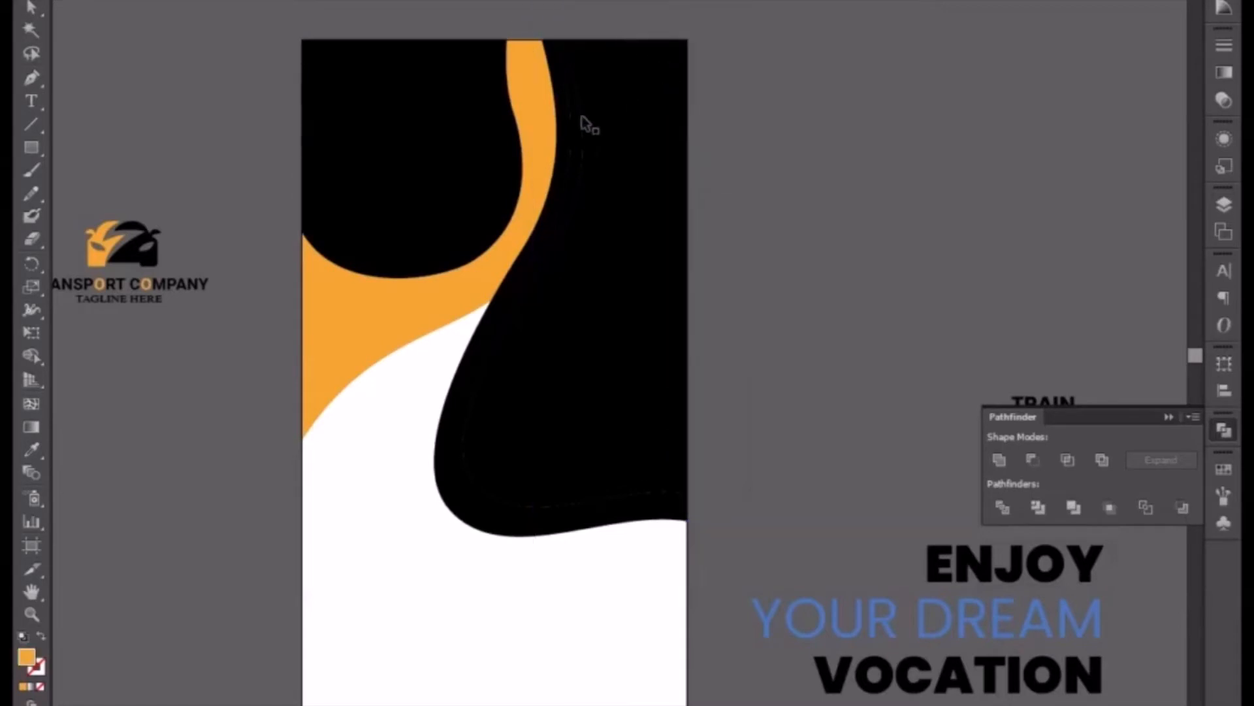
# Unite the narrow black sliver beside the orange strip with the long black curved band using Pathfinder
pyautogui.click(572, 126)
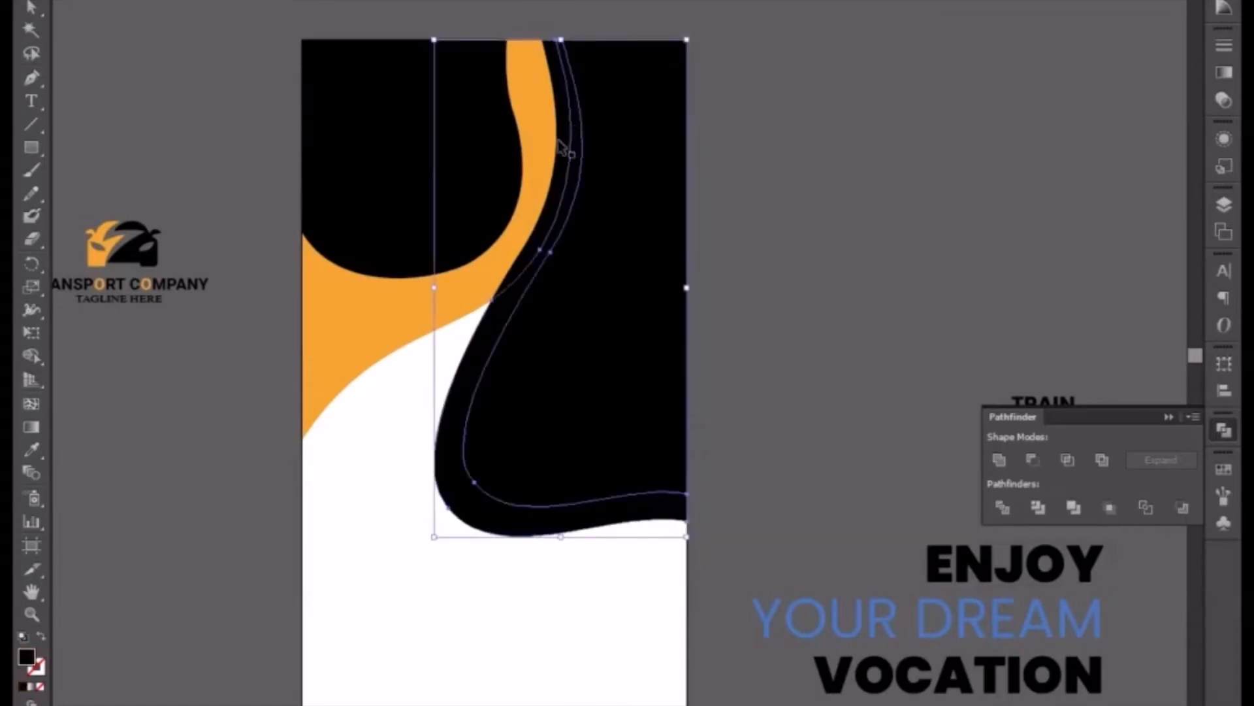
pyautogui.click(566, 145)
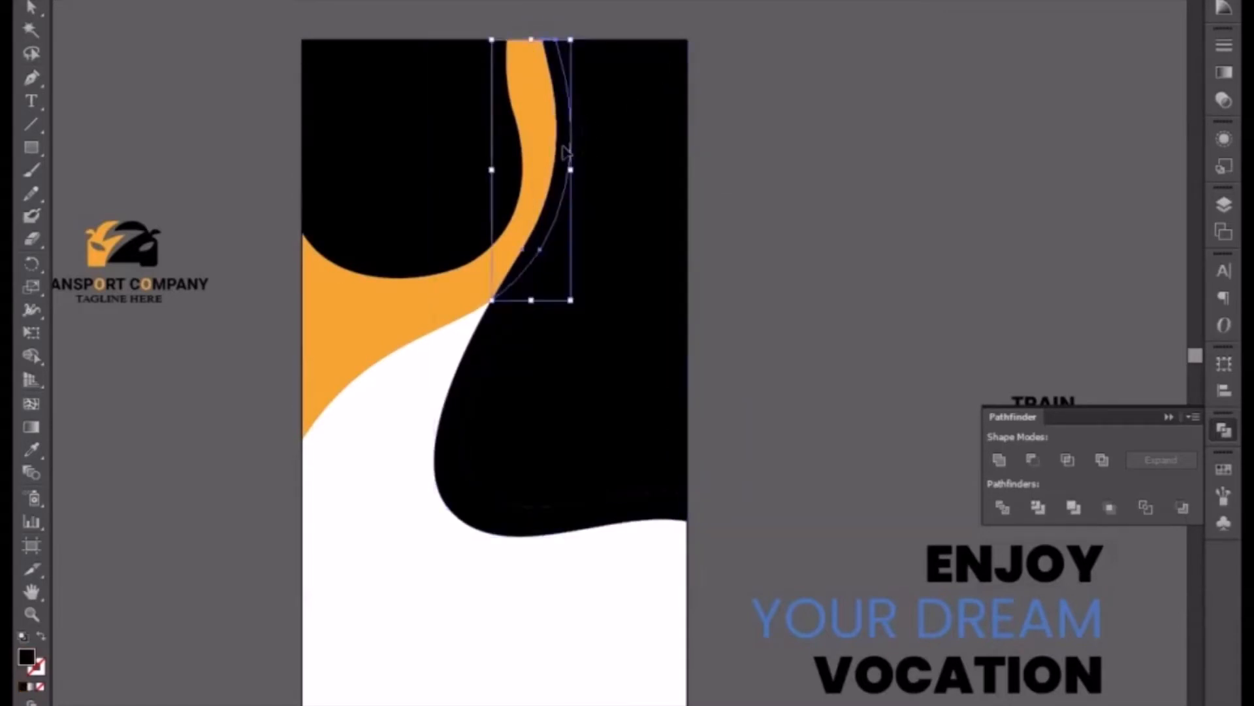
pyautogui.keyDown('shift'); pyautogui.click(498, 336); pyautogui.keyUp('shift')
pyautogui.click(1002, 461)
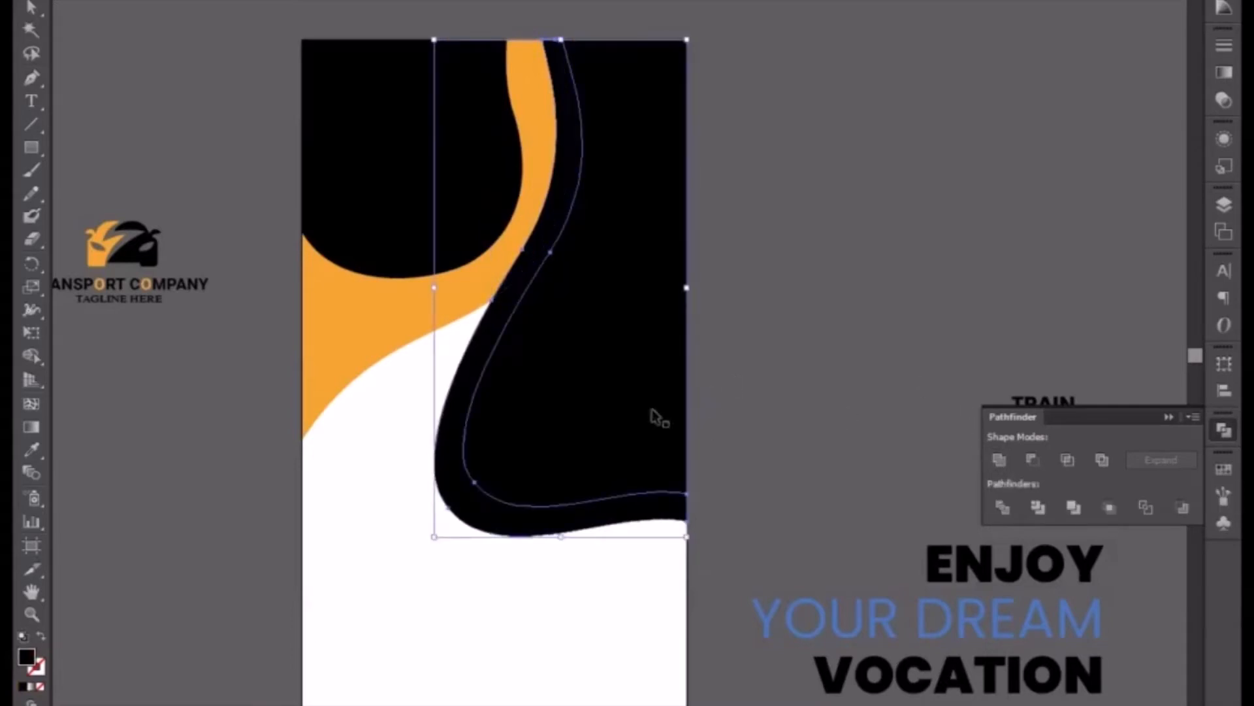
# Fill the large shape inside the black curved band with orange sampled from the neighbouring orange piece, and deselect it
pyautogui.click(629, 382)
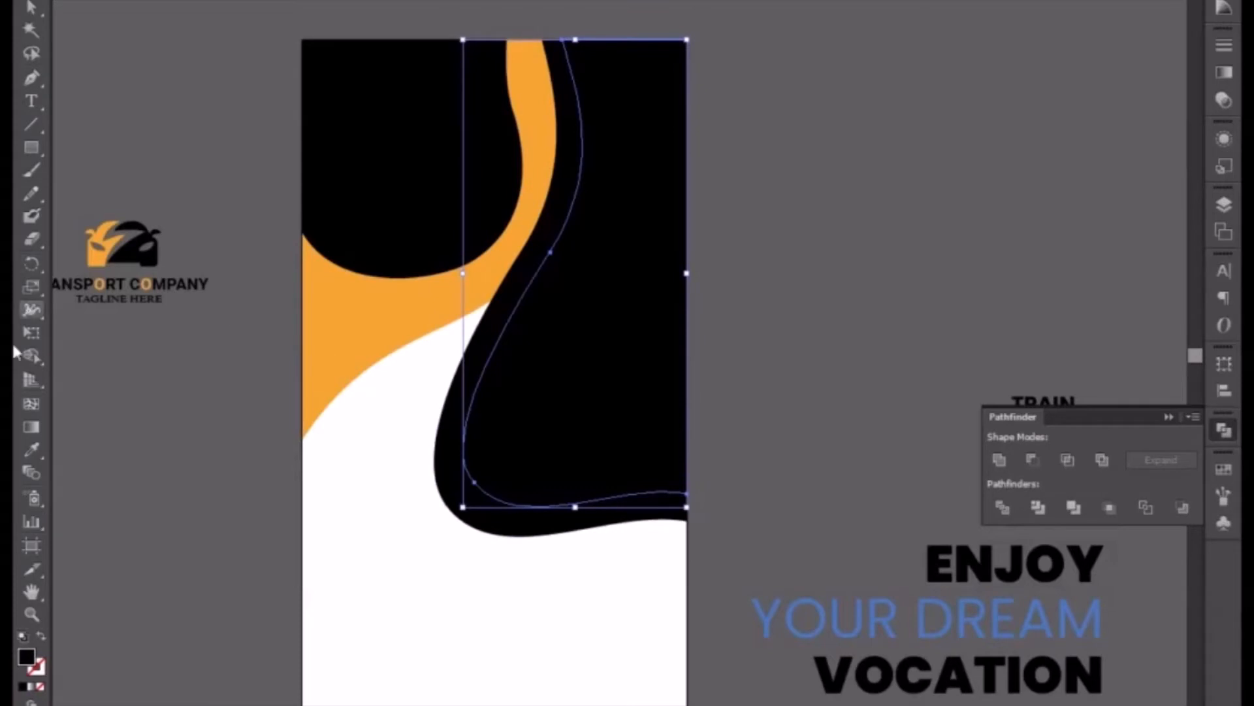
pyautogui.click(30, 450)
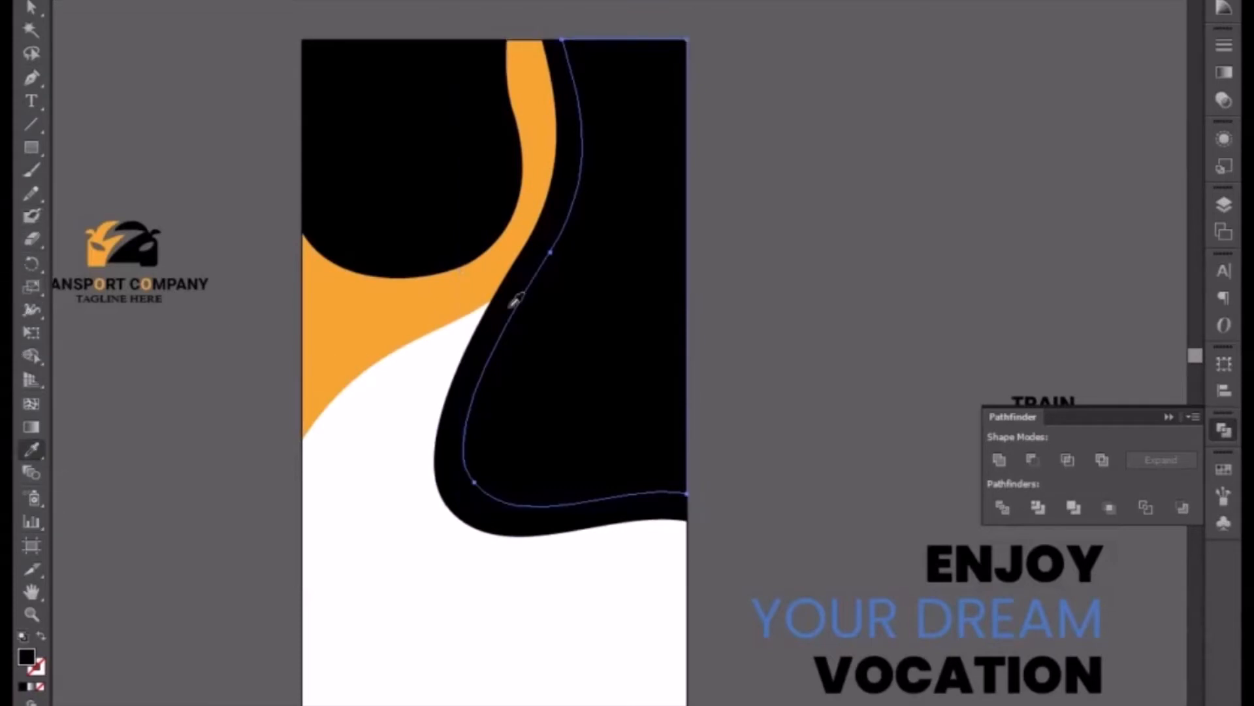
pyautogui.click(468, 281)
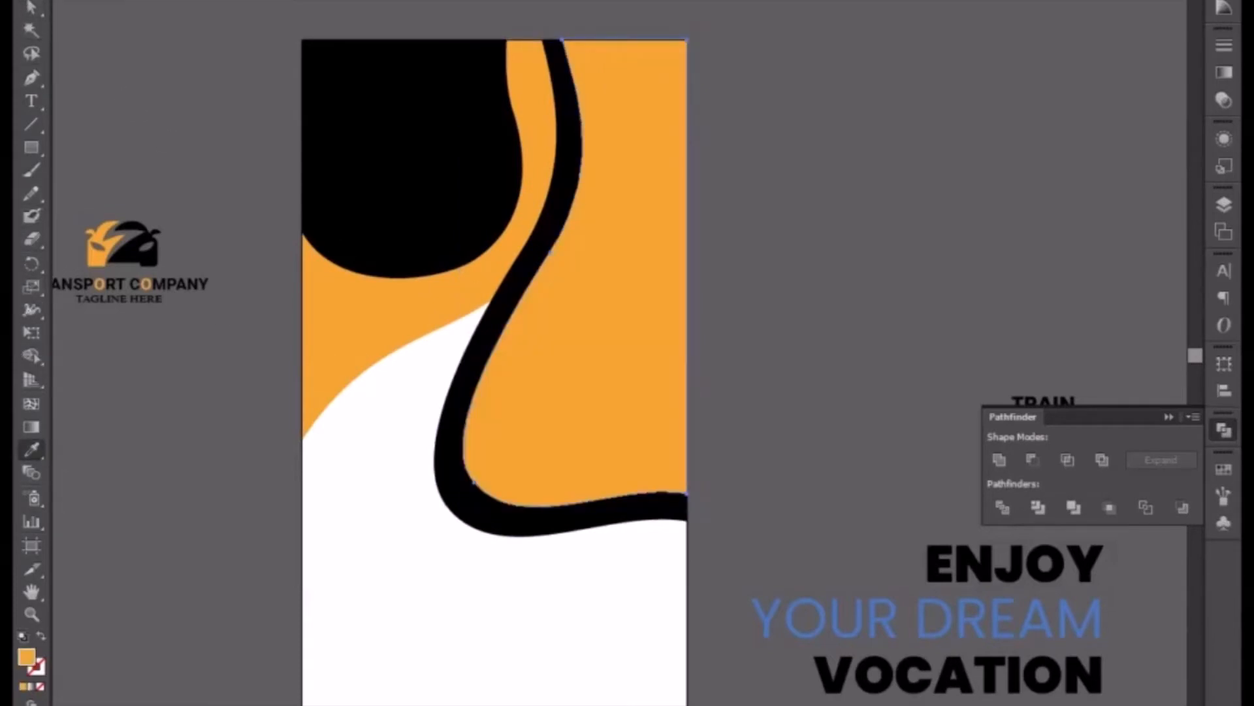
pyautogui.click(31, 8)
pyautogui.click(756, 155)
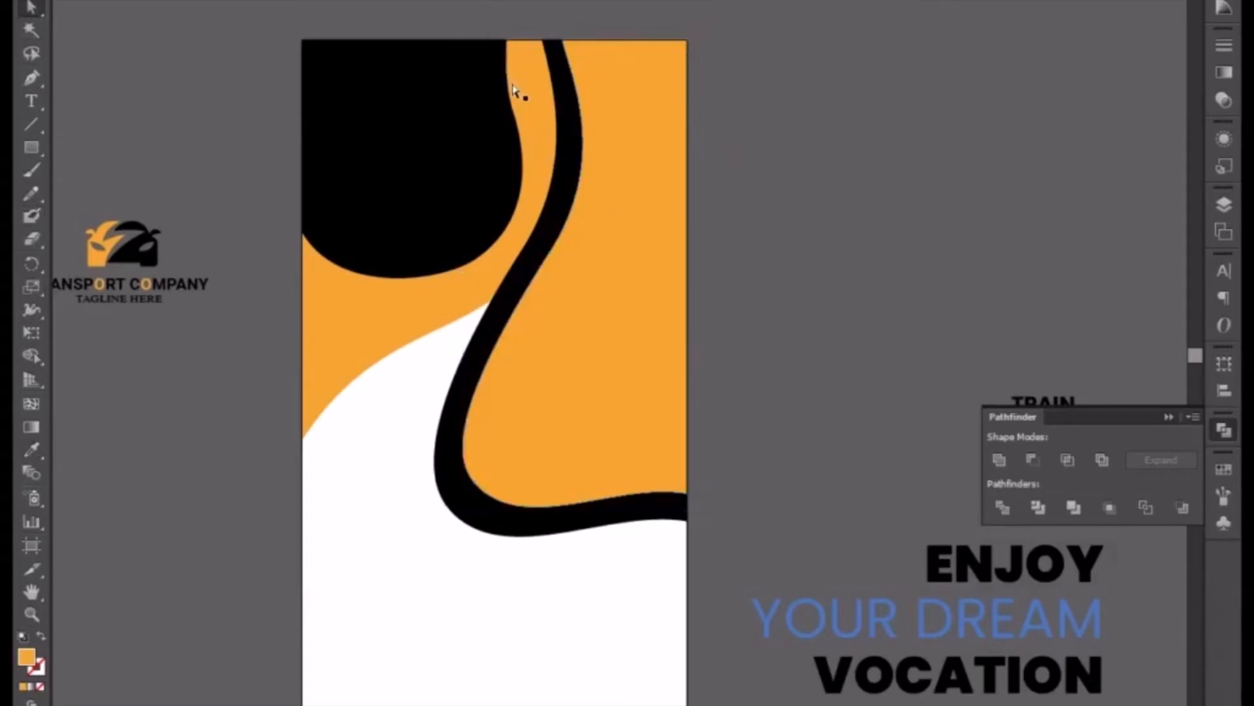
# Draw a closed black Pen shape over the upper-left black shape that smooths its right-hand curve and extends slightly above the page
pyautogui.click(493, 110)
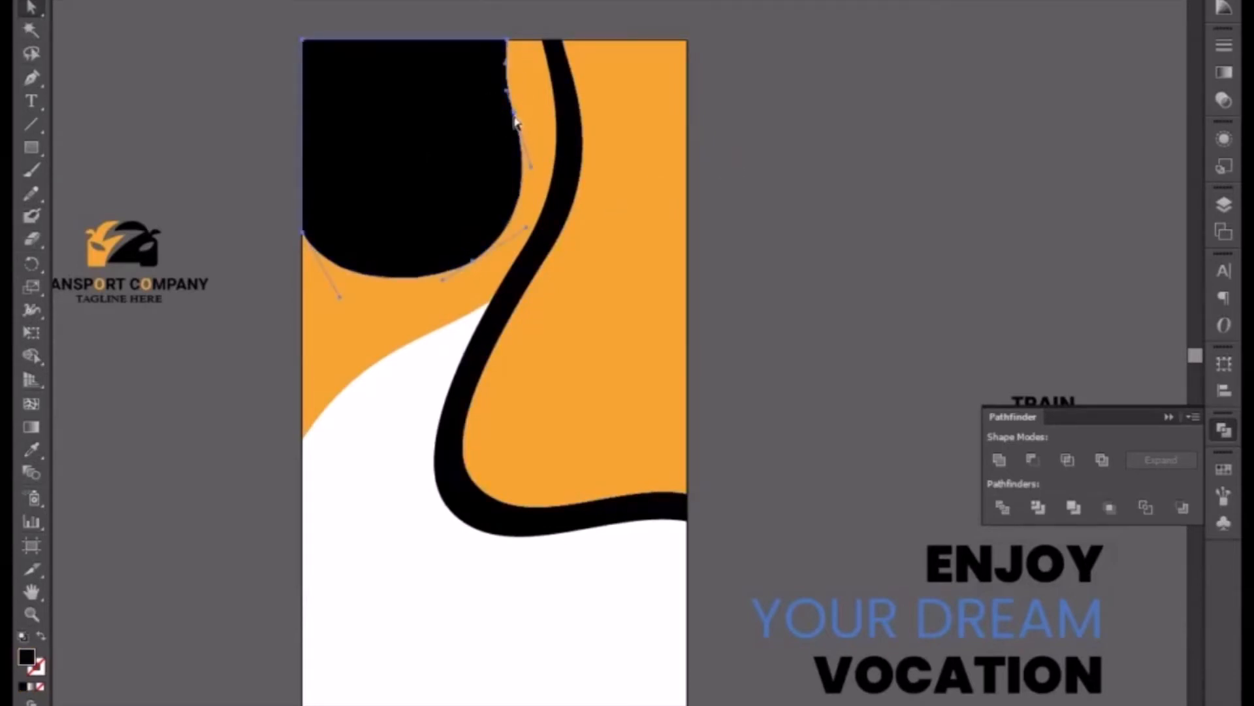
pyautogui.click(31, 77)
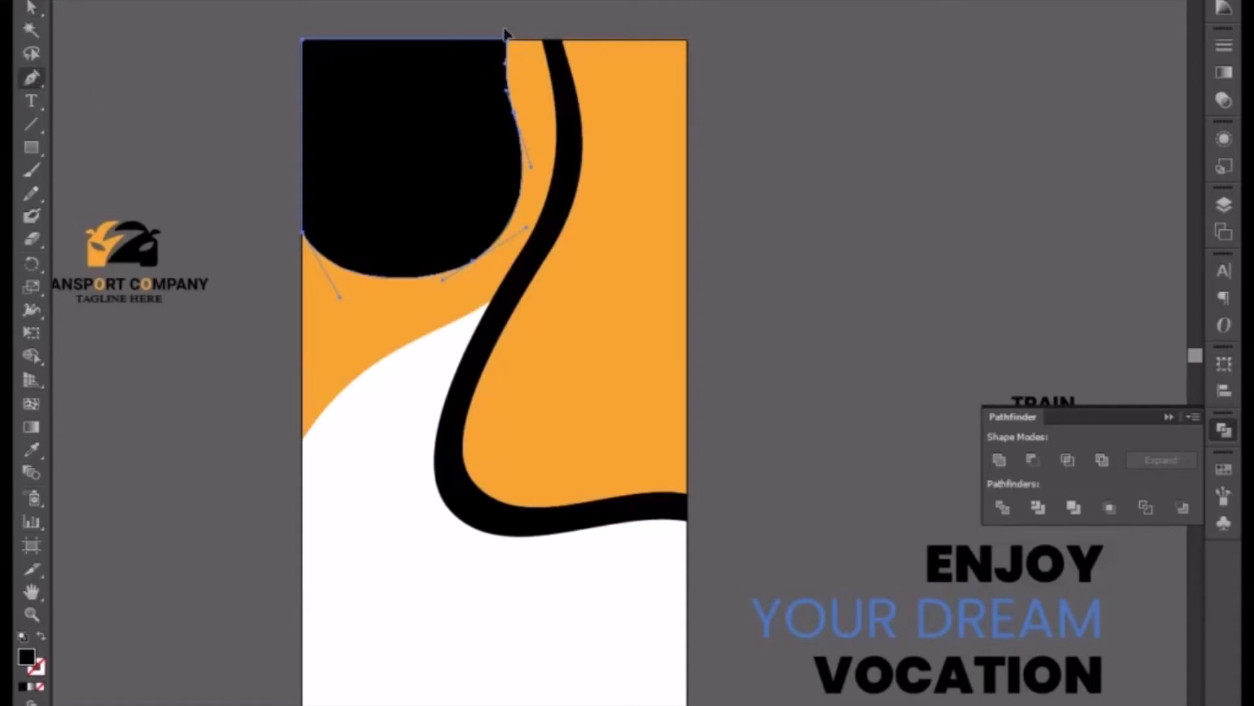
pyautogui.moveTo(515, 48); pyautogui.dragTo(516, 51)
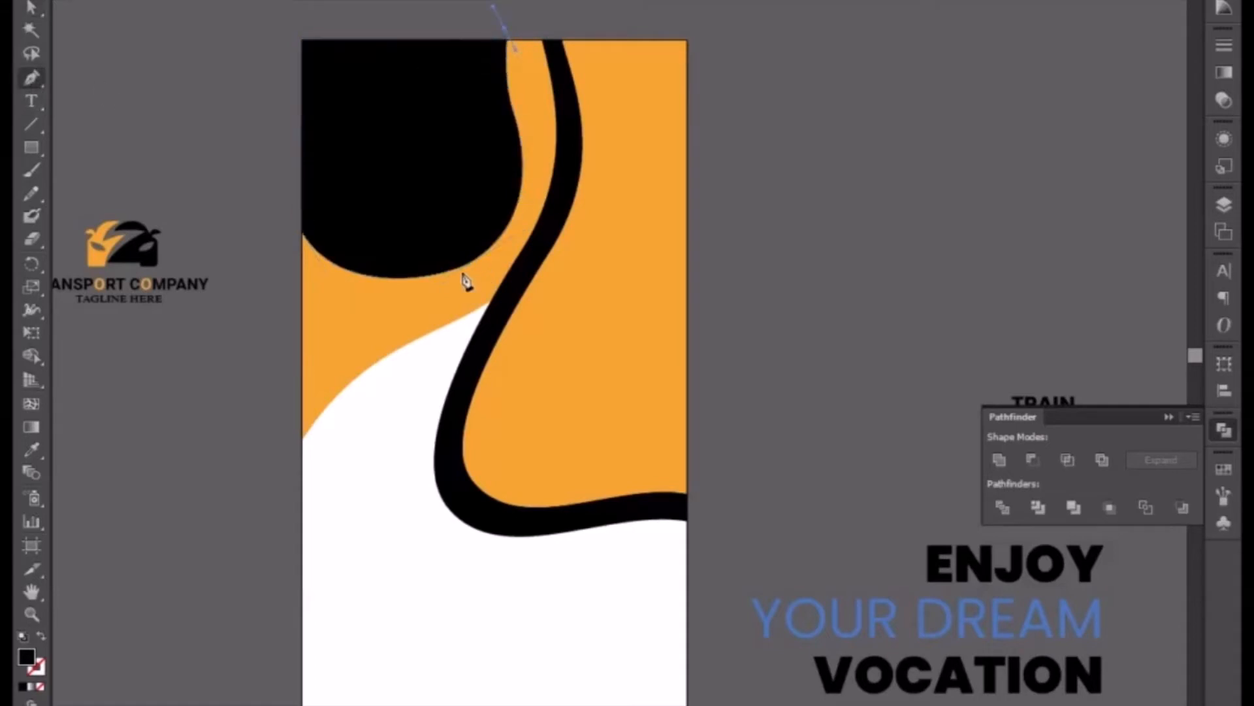
pyautogui.moveTo(464, 263); pyautogui.dragTo(365, 306)
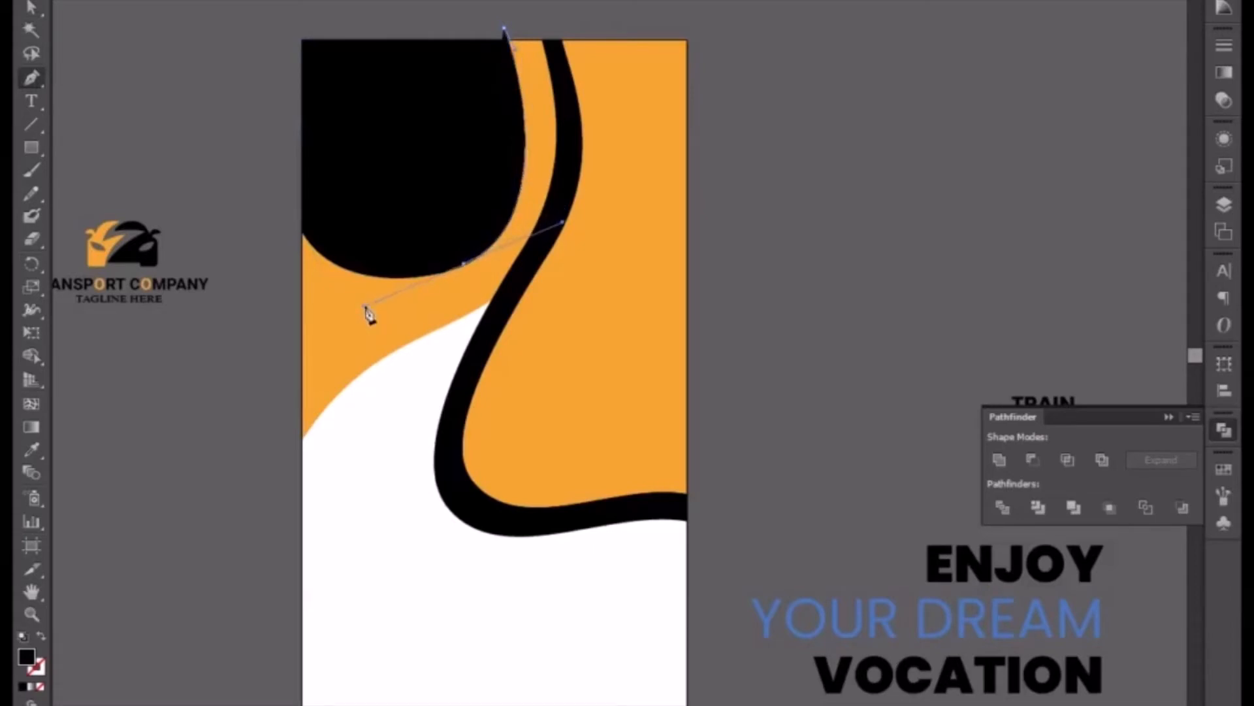
pyautogui.press('v')
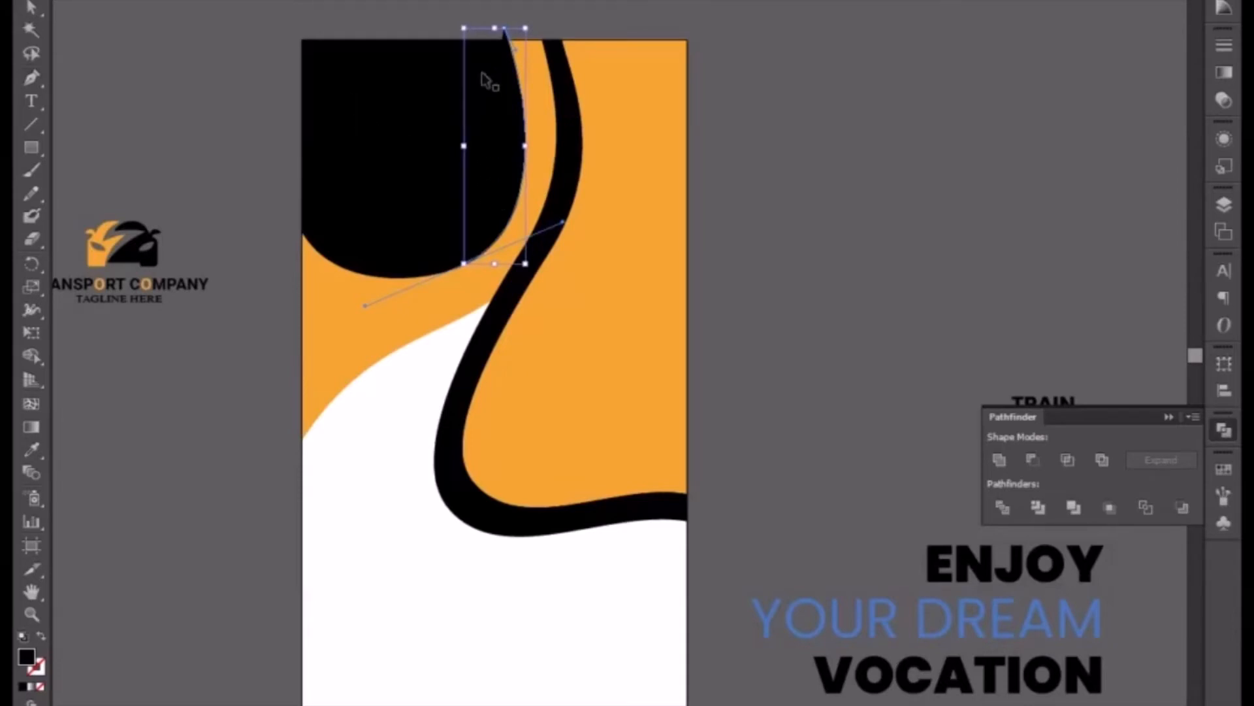
pyautogui.click(30, 77)
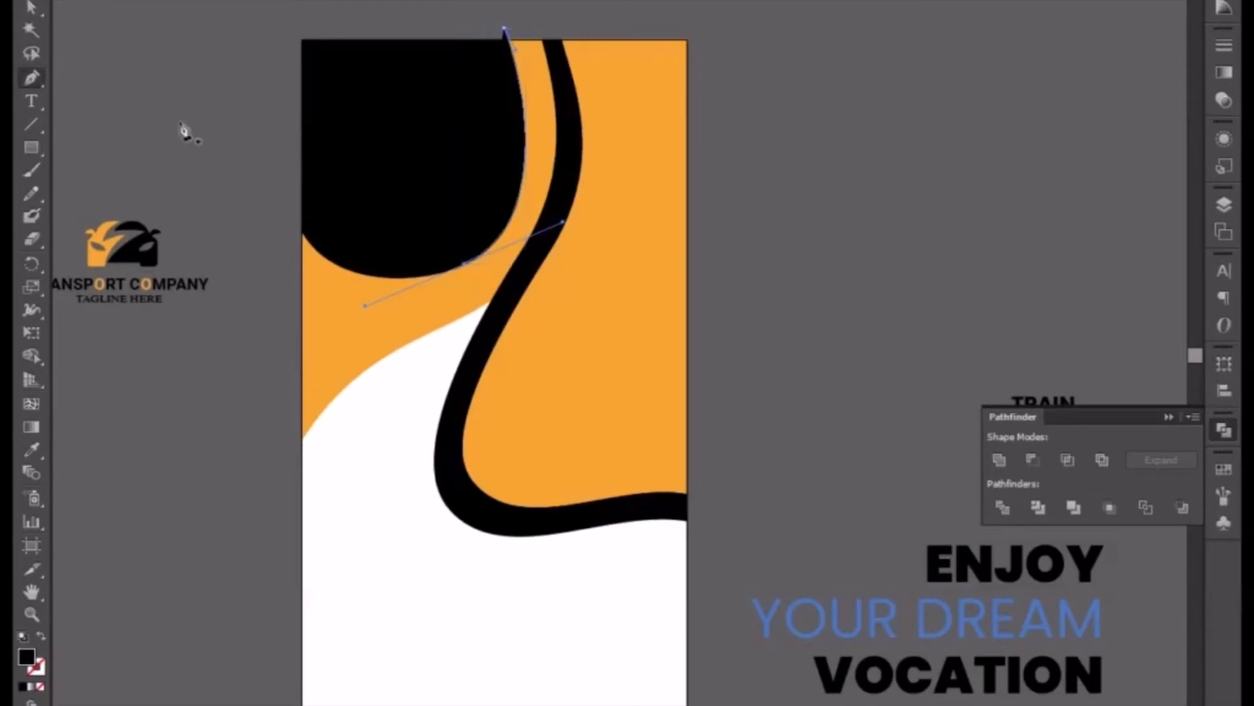
pyautogui.click(464, 263)
pyautogui.click(392, 20)
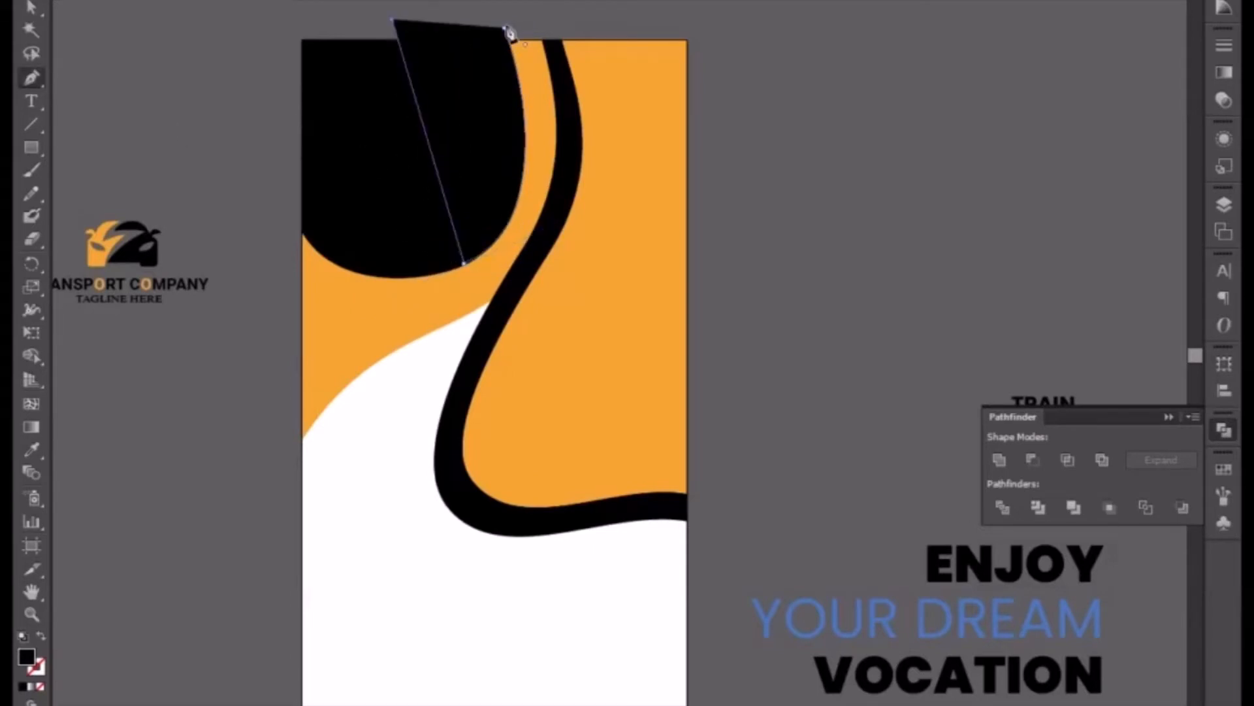
pyautogui.click(505, 30)
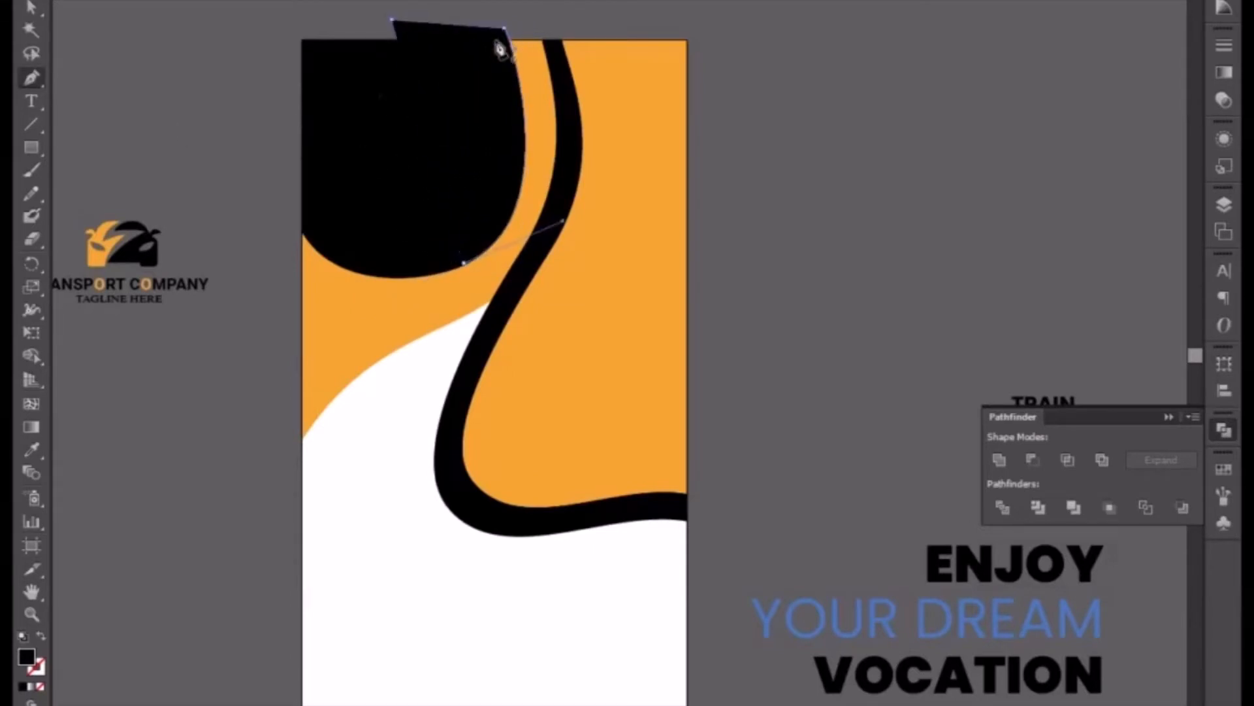
# Unite the new Pen shape with the upper-left black shape using Pathfinder
pyautogui.click(250, 133)
pyautogui.click(481, 135)
pyautogui.keyDown('shift'); pyautogui.click(381, 179); pyautogui.keyUp('shift')
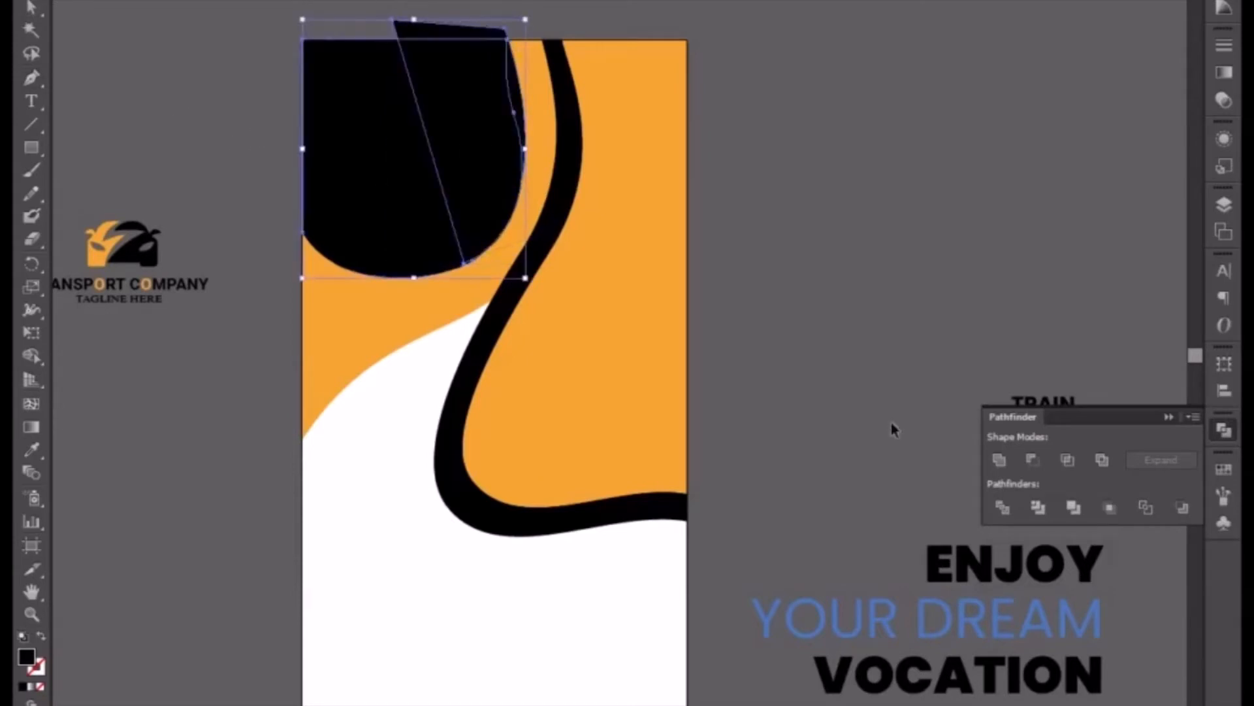
pyautogui.click(998, 459)
pyautogui.click(788, 263)
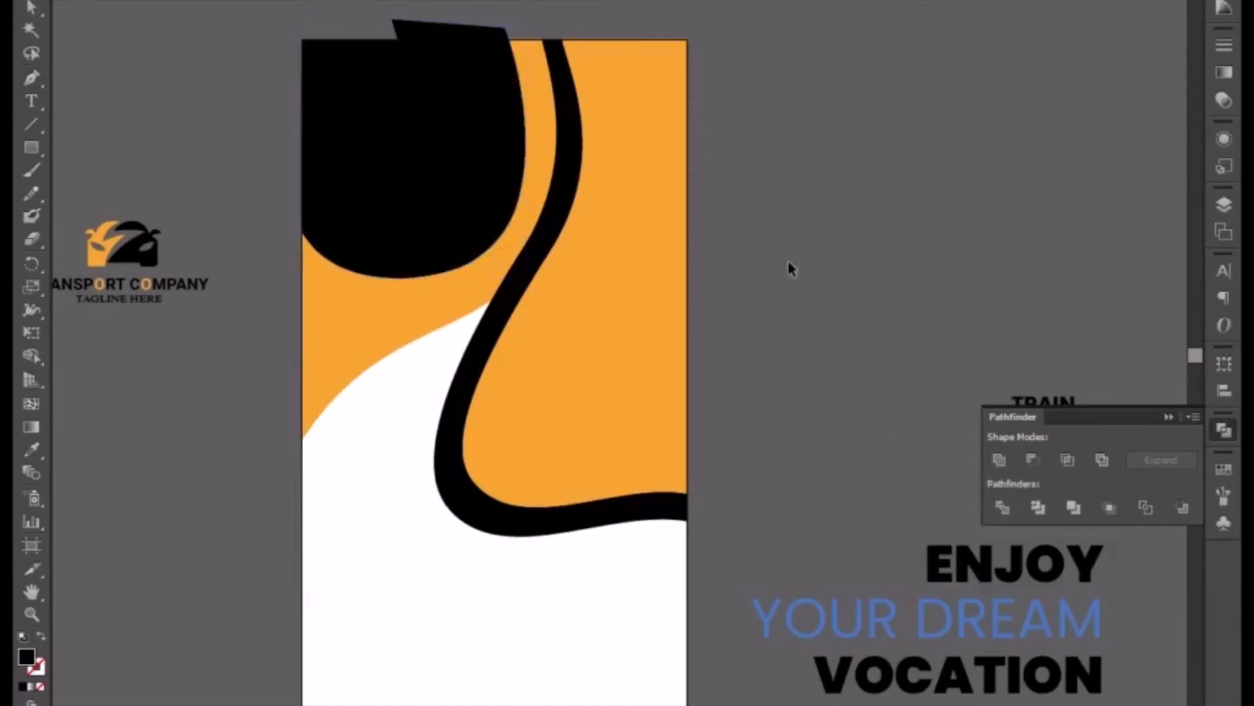
# Draw a black rectangle just above the page's top edge over the protruding part, divide it with the black shape, and ungroup the pieces
pyautogui.click(417, 117)
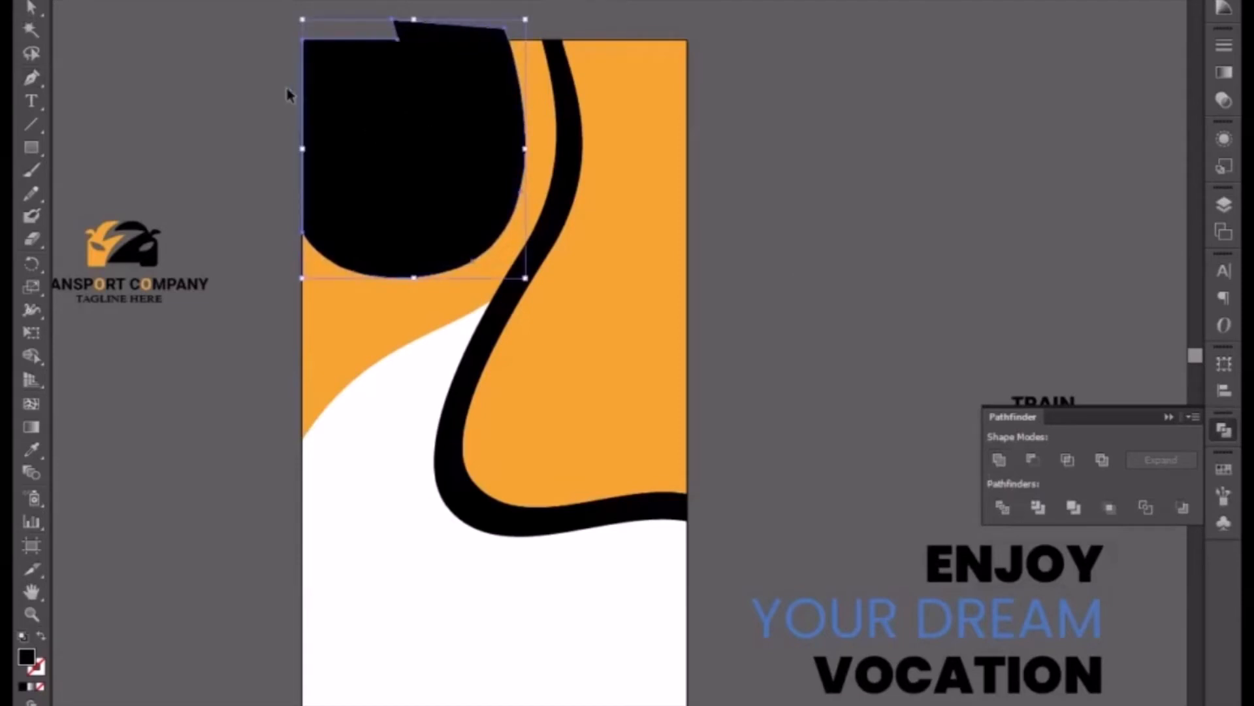
pyautogui.click(39, 149)
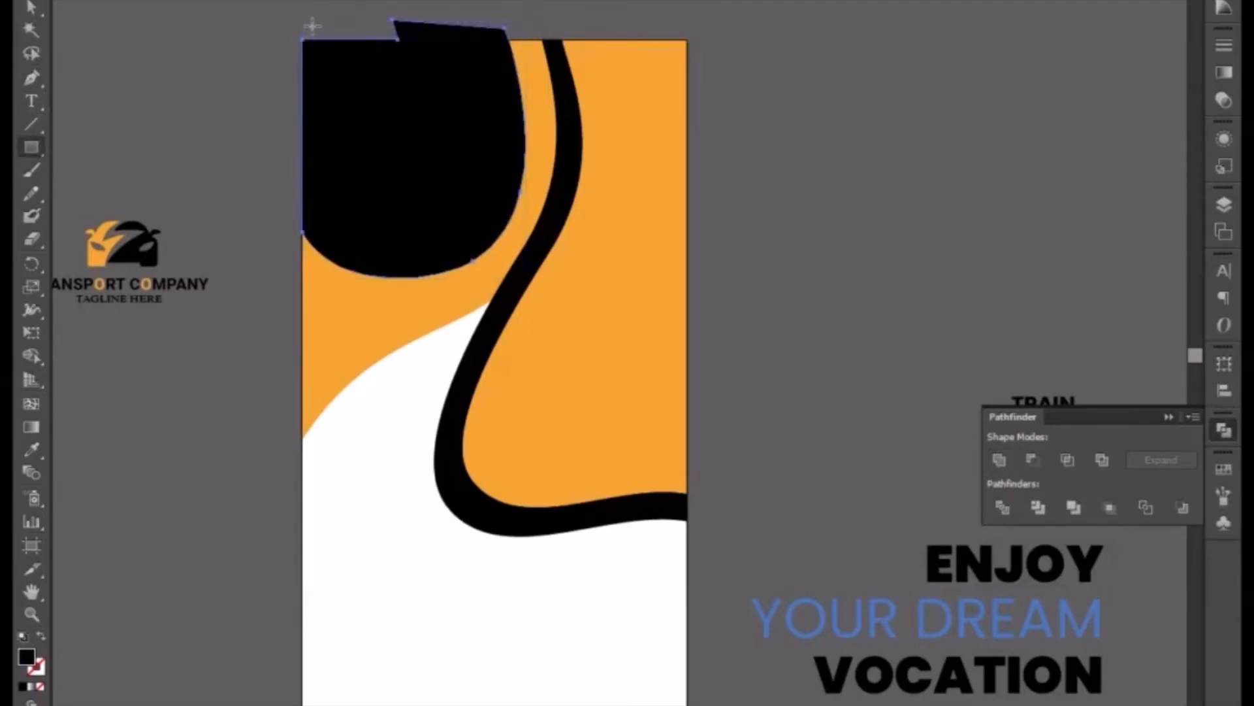
pyautogui.moveTo(292, 21); pyautogui.dragTo(615, 38)
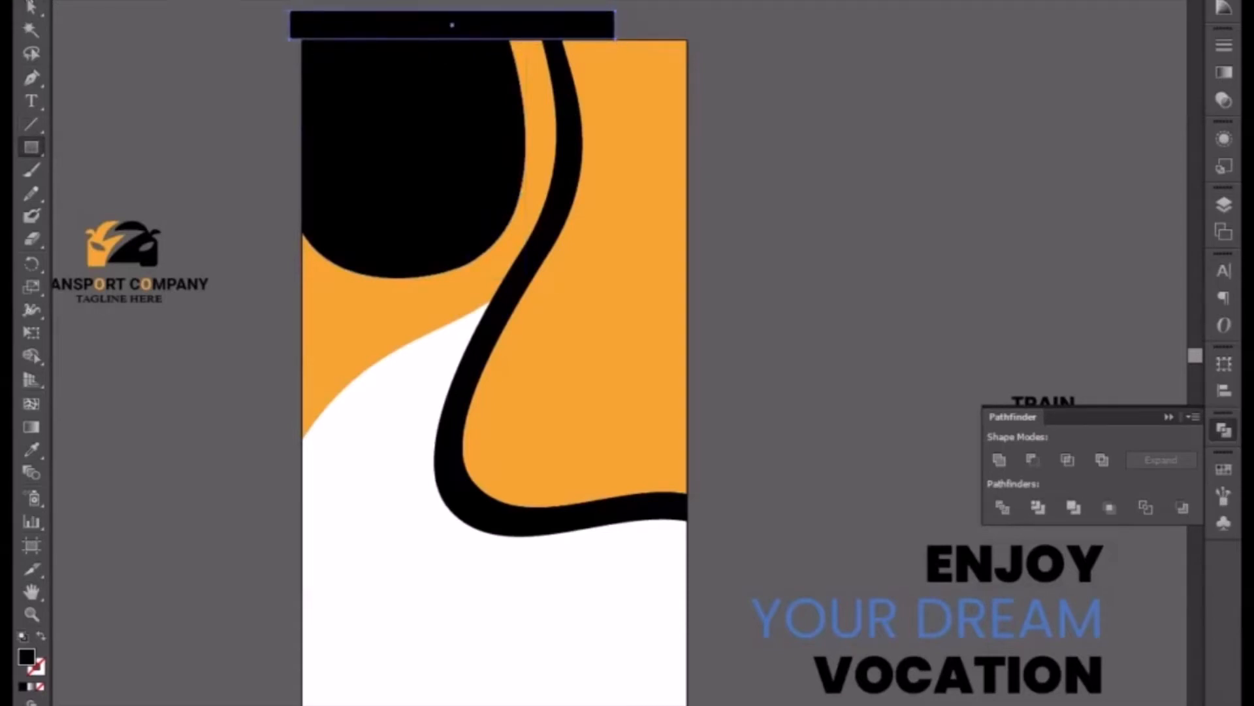
pyautogui.press('v')
pyautogui.keyDown('shift'); pyautogui.click(350, 118); pyautogui.keyUp('shift')
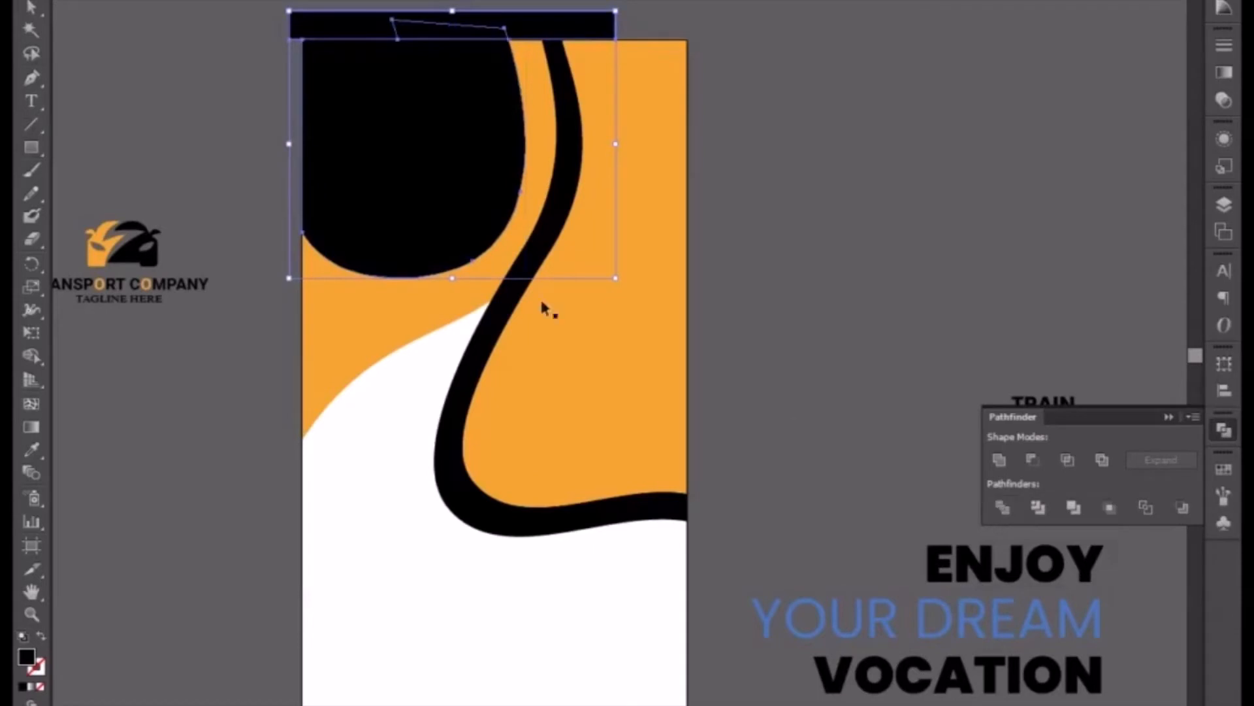
pyautogui.rightClick(407, 196)
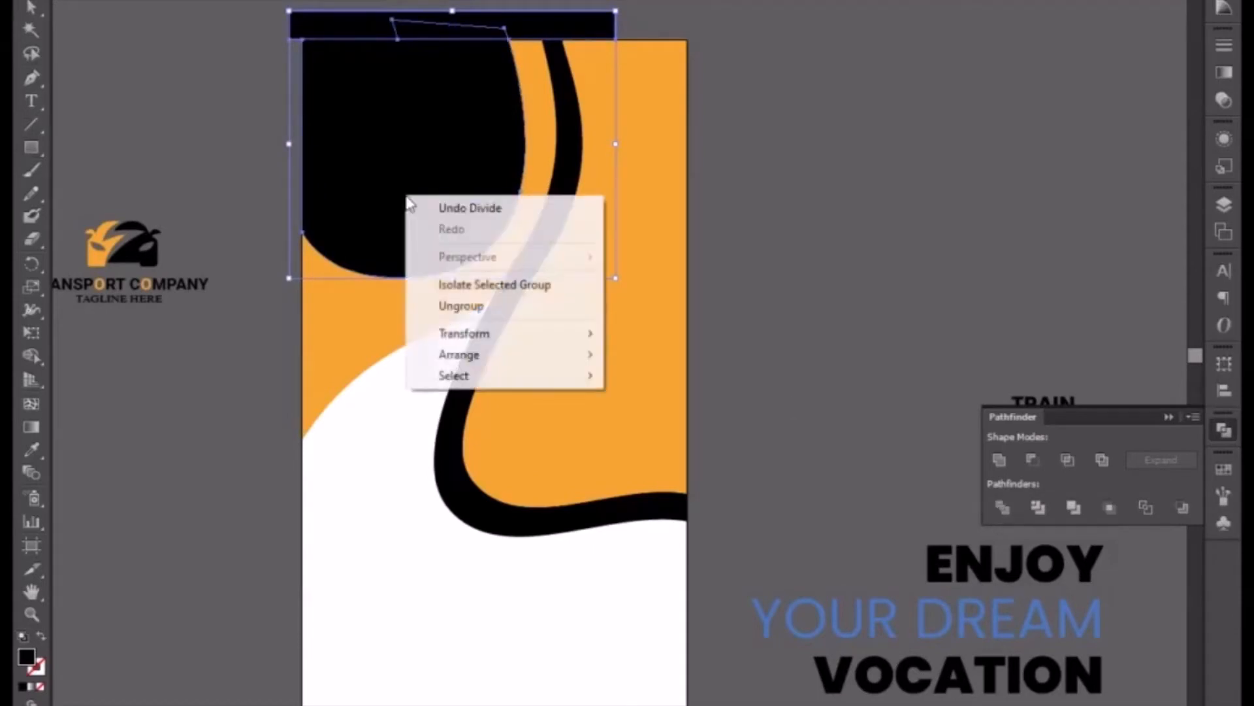
pyautogui.click(460, 305)
# Delete the leftover rectangle pieces above the page's top edge
pyautogui.click(952, 185)
pyautogui.click(566, 20)
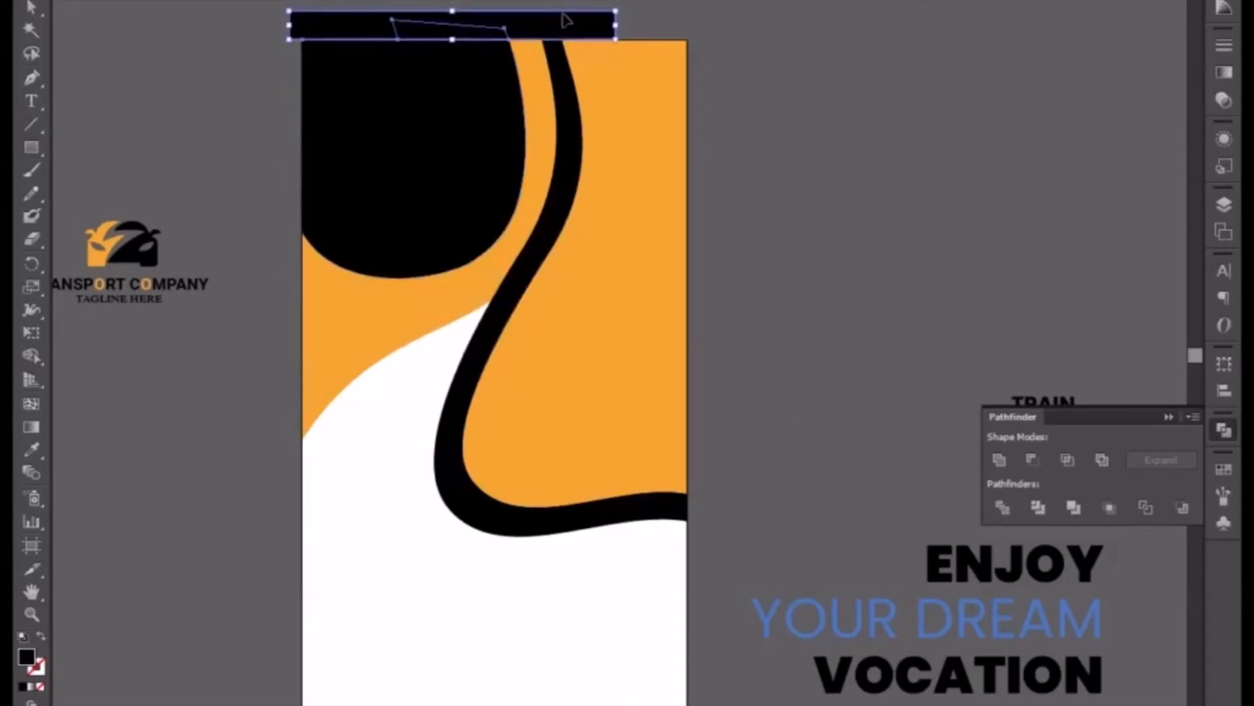
pyautogui.press('Delete')
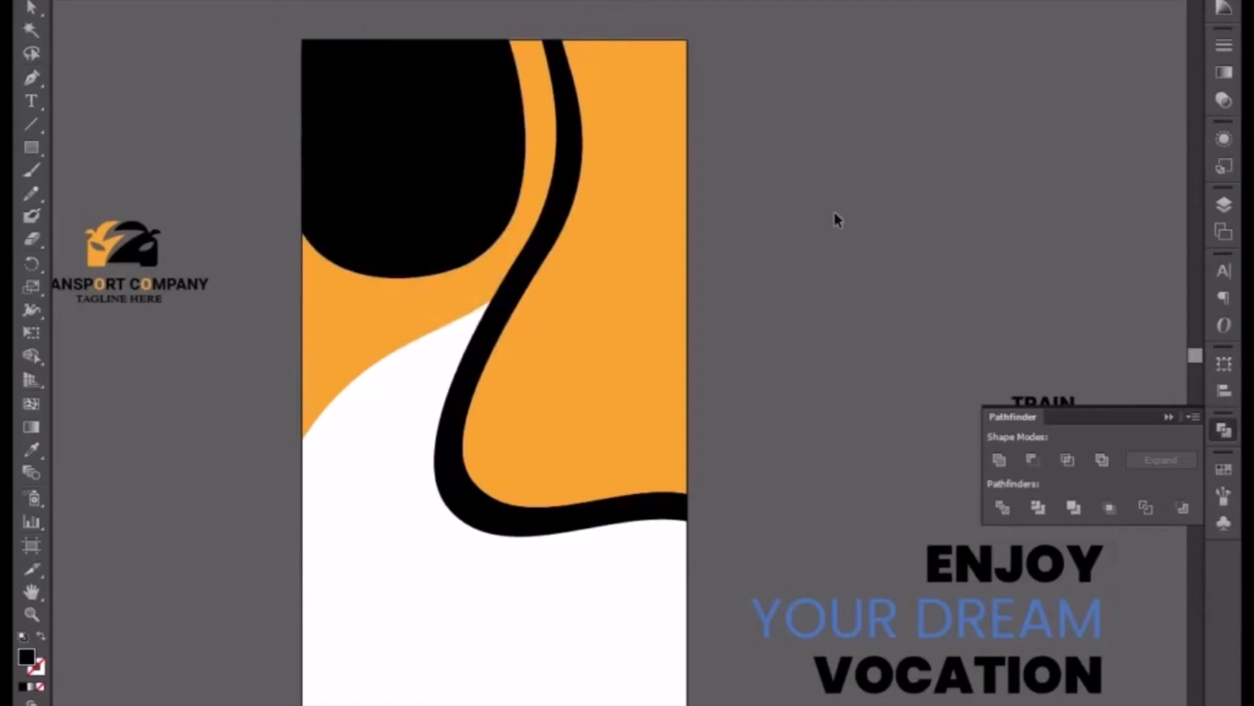
# Try to reshape the right-hand curve of the upper-left black shape by its curve handle
pyautogui.click(457, 203)
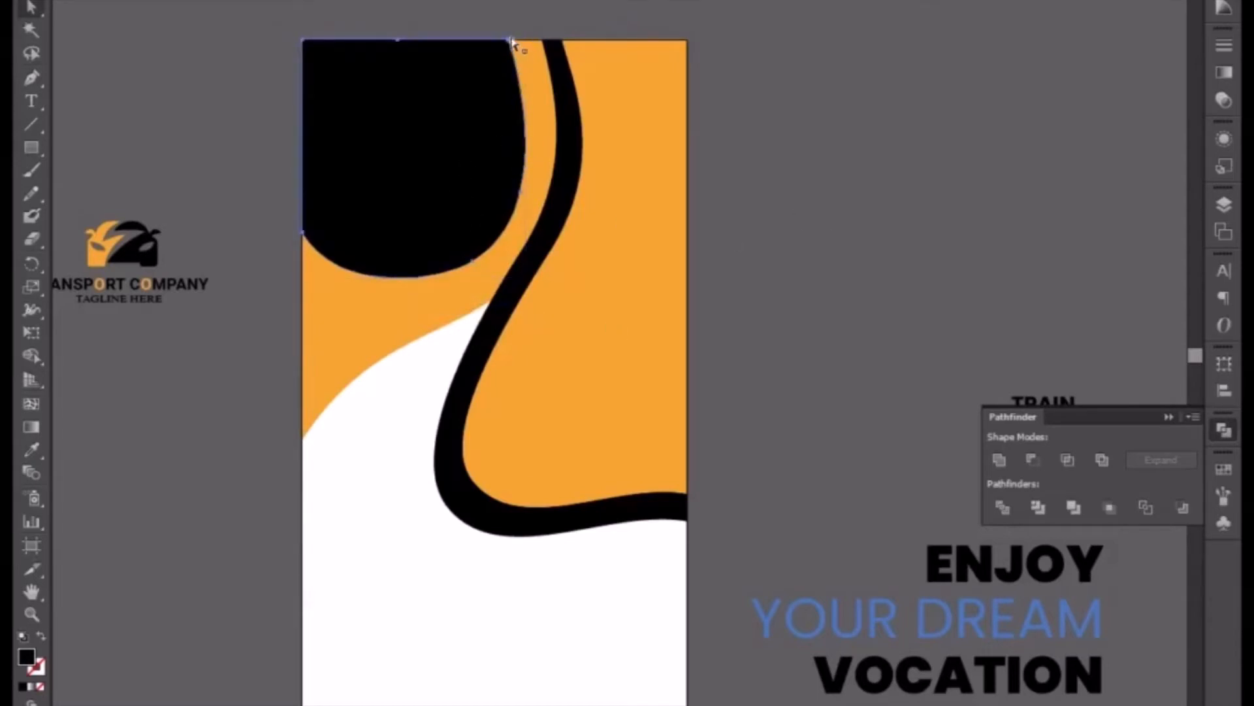
pyautogui.moveTo(534, 135); pyautogui.dragTo(536, 120)
pyautogui.hotkey('ctrl', 'z')
pyautogui.click(522, 76)
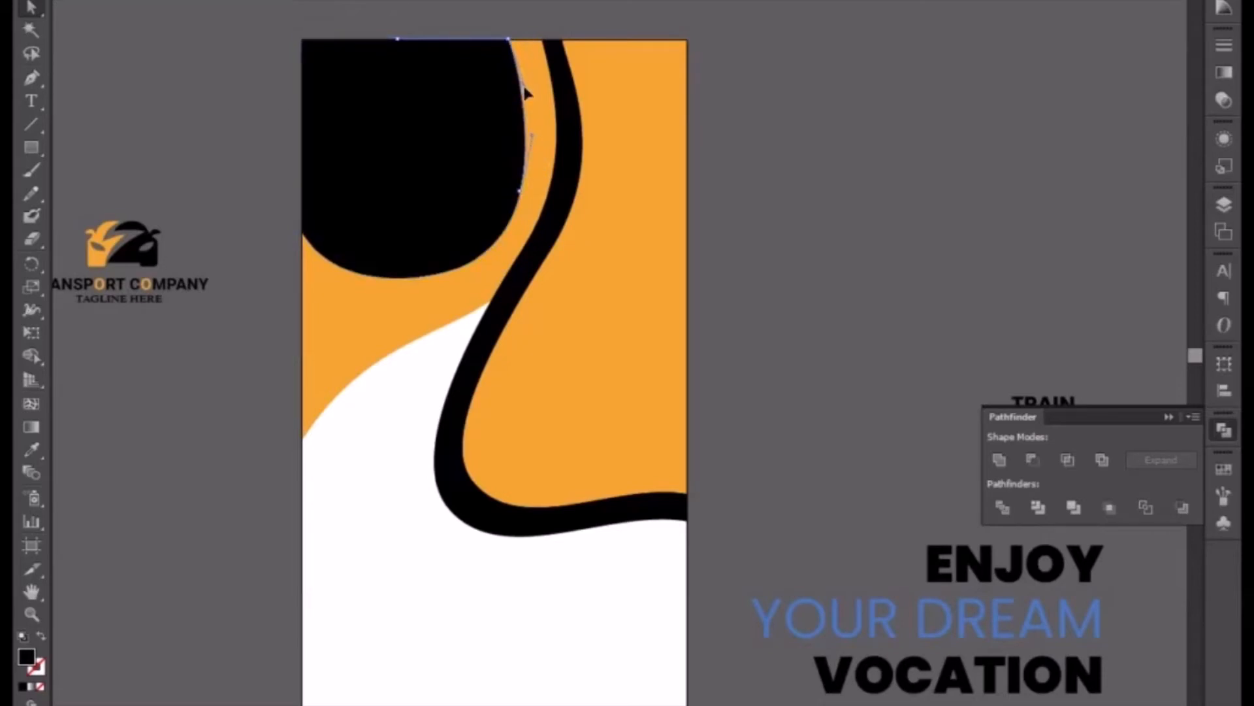
pyautogui.click(504, 20)
pyautogui.click(483, 188)
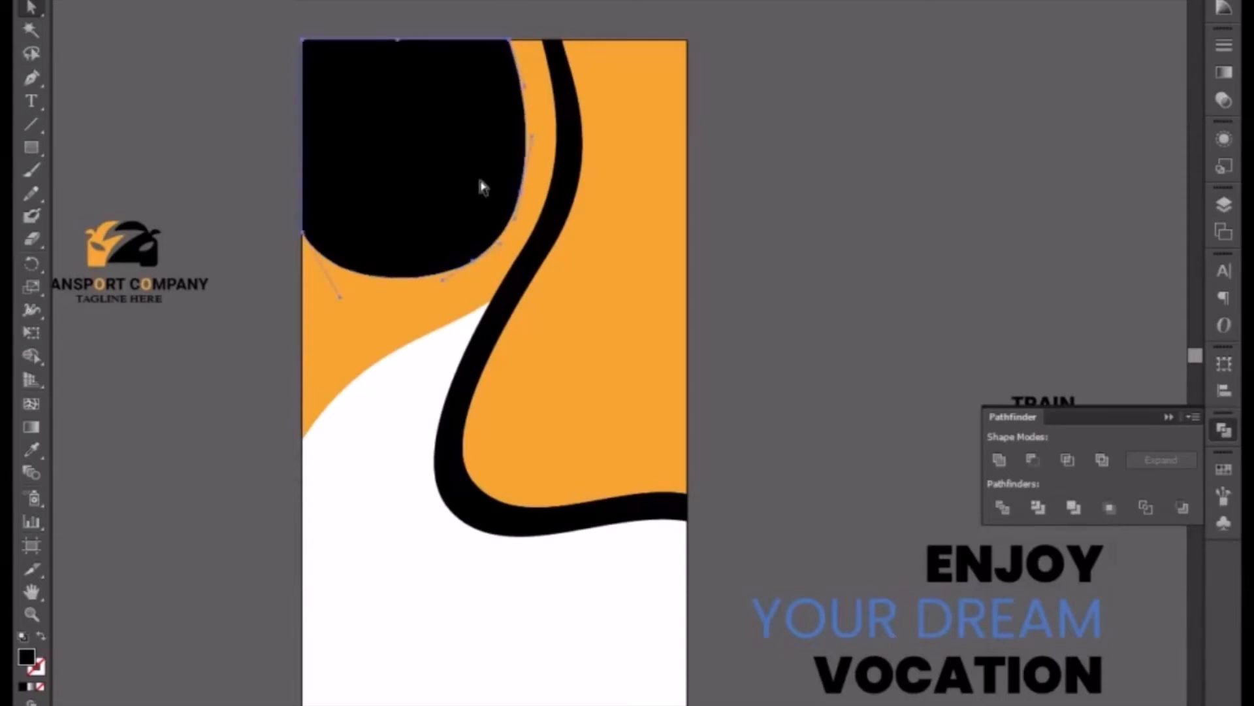
pyautogui.click(263, 124)
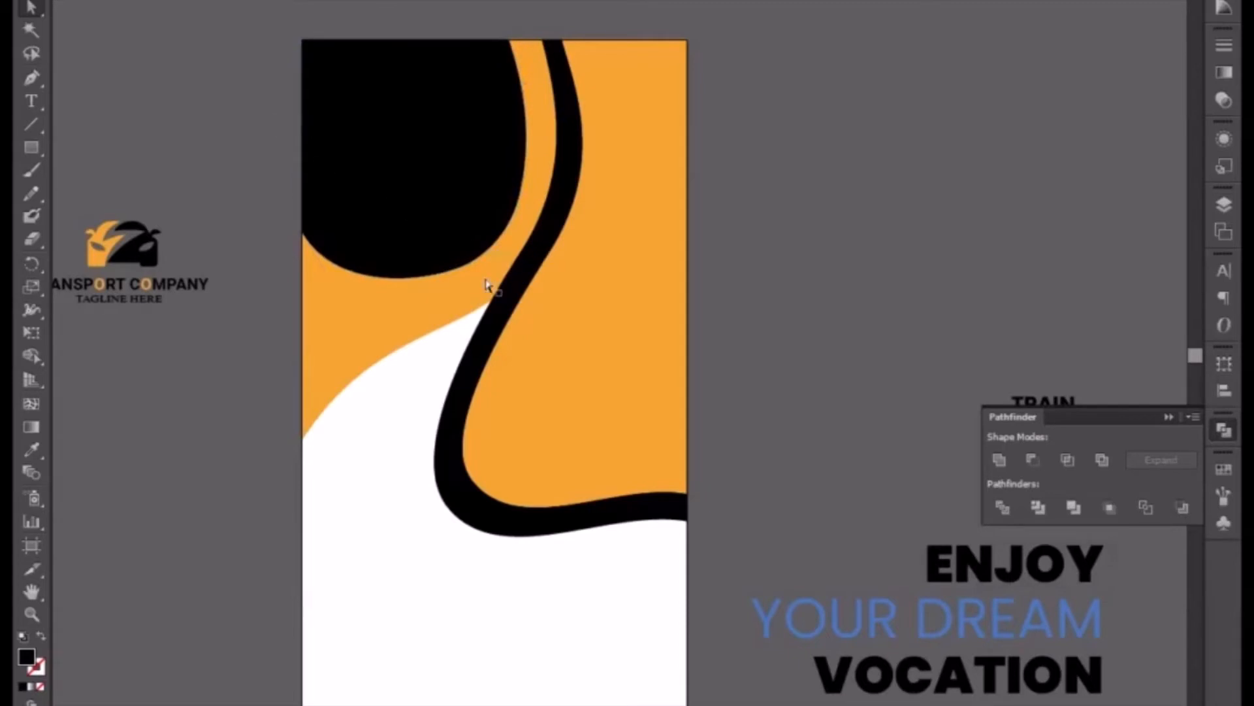
# Move the black band's right-hand corner point slightly to the right along the page's top edge
pyautogui.click(569, 173)
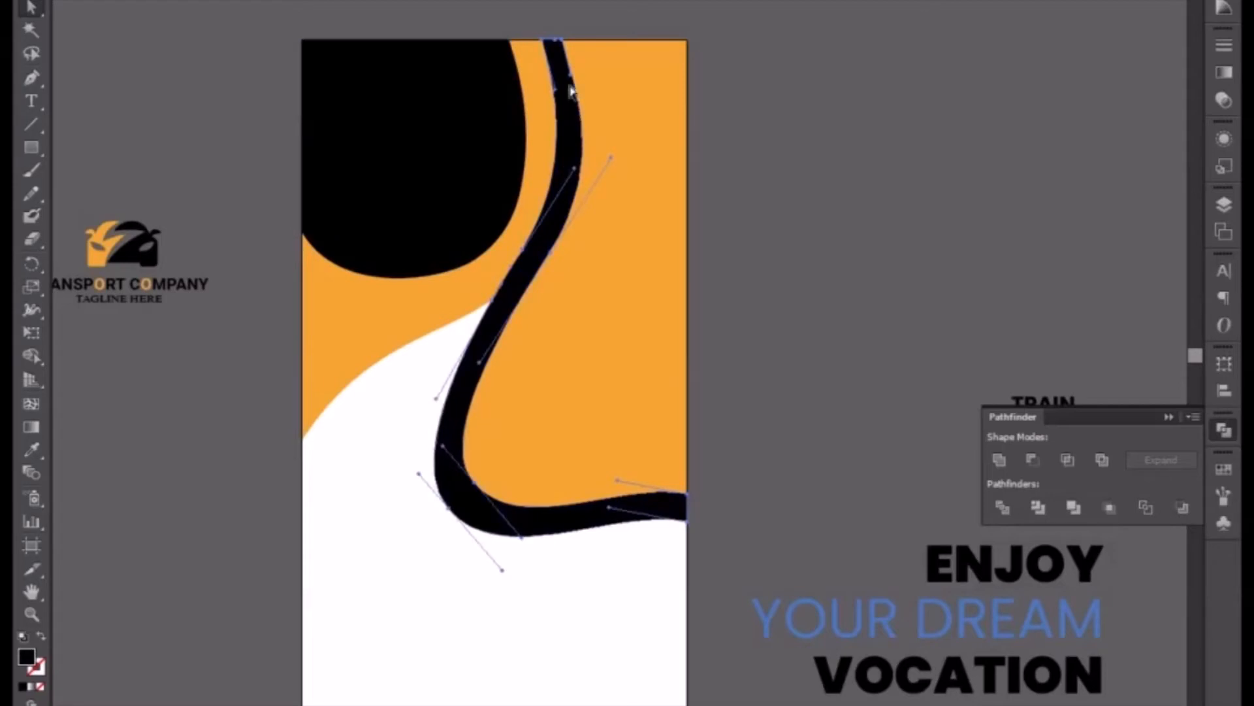
pyautogui.click(561, 41)
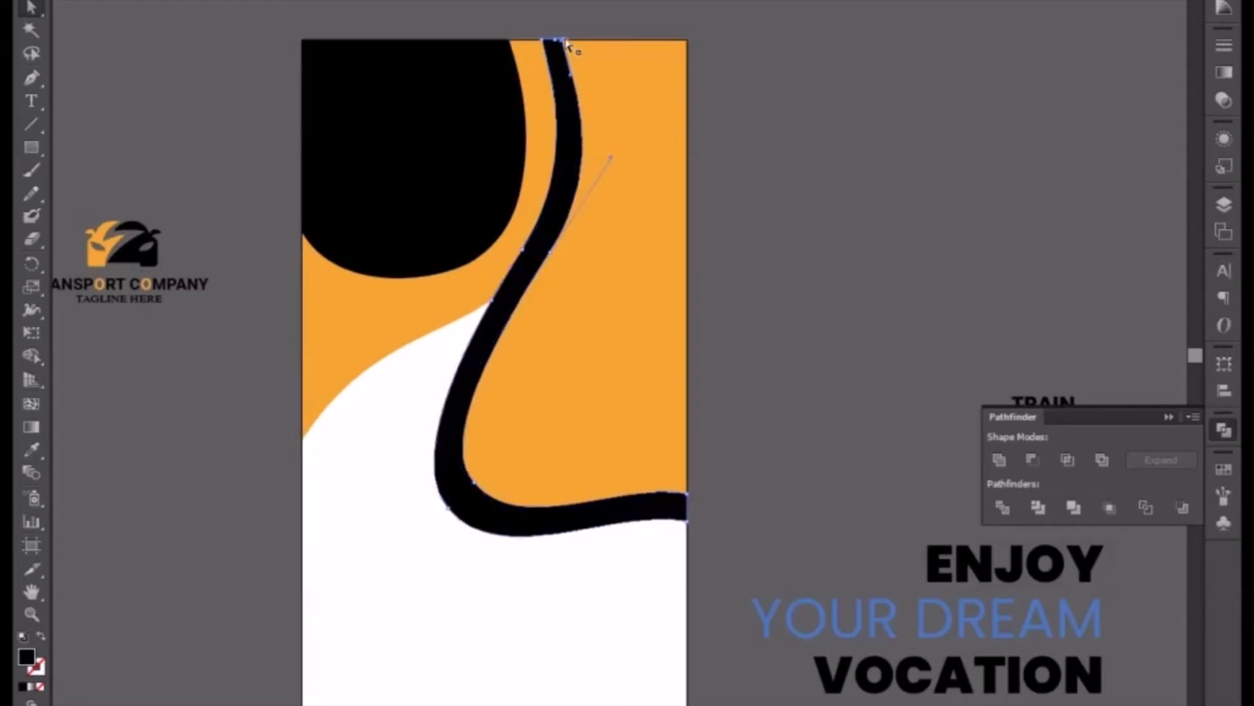
pyautogui.click(658, 187)
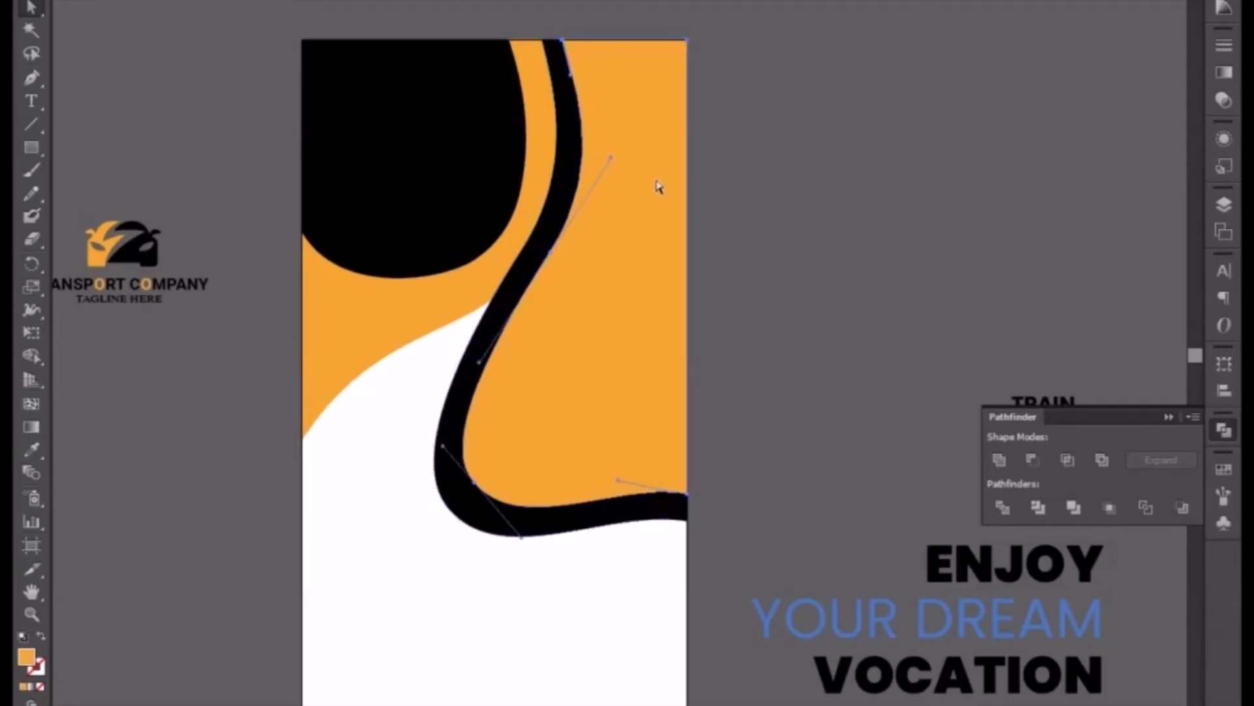
pyautogui.click(570, 96)
pyautogui.click(562, 40)
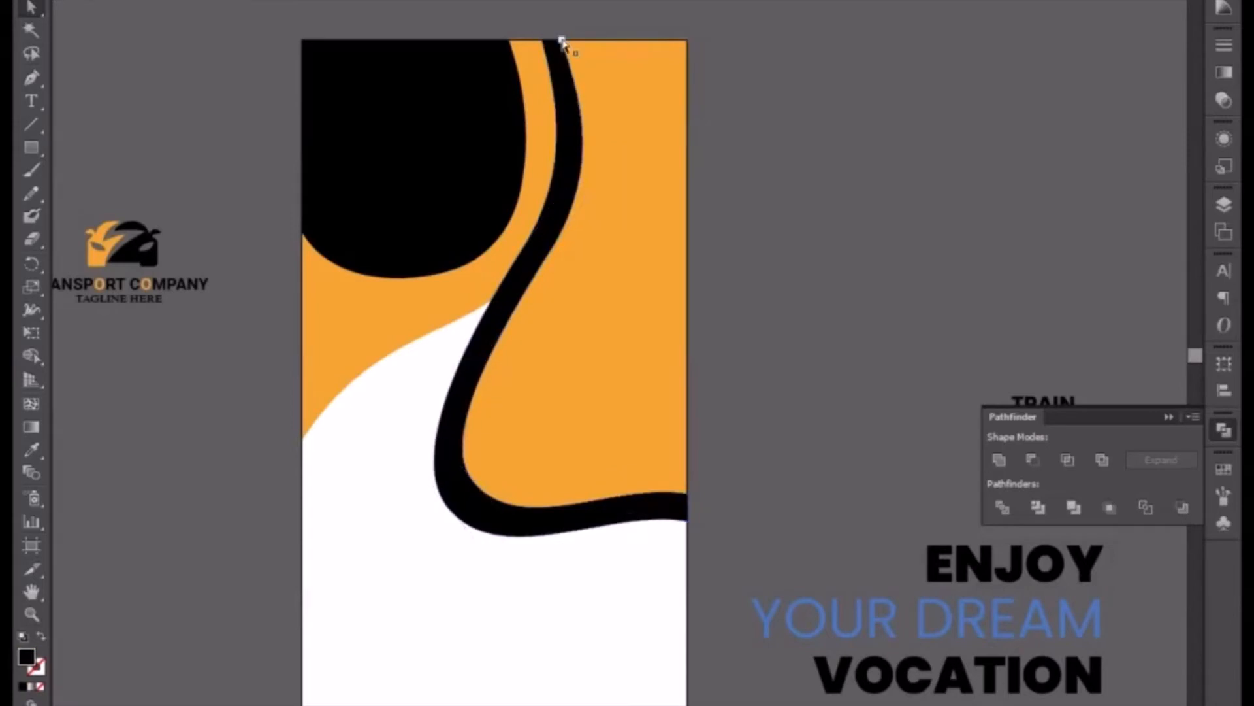
pyautogui.click(566, 44)
pyautogui.click(554, 55)
pyautogui.hotkey('ctrl', '+')
pyautogui.hotkey('ctrl', '+')
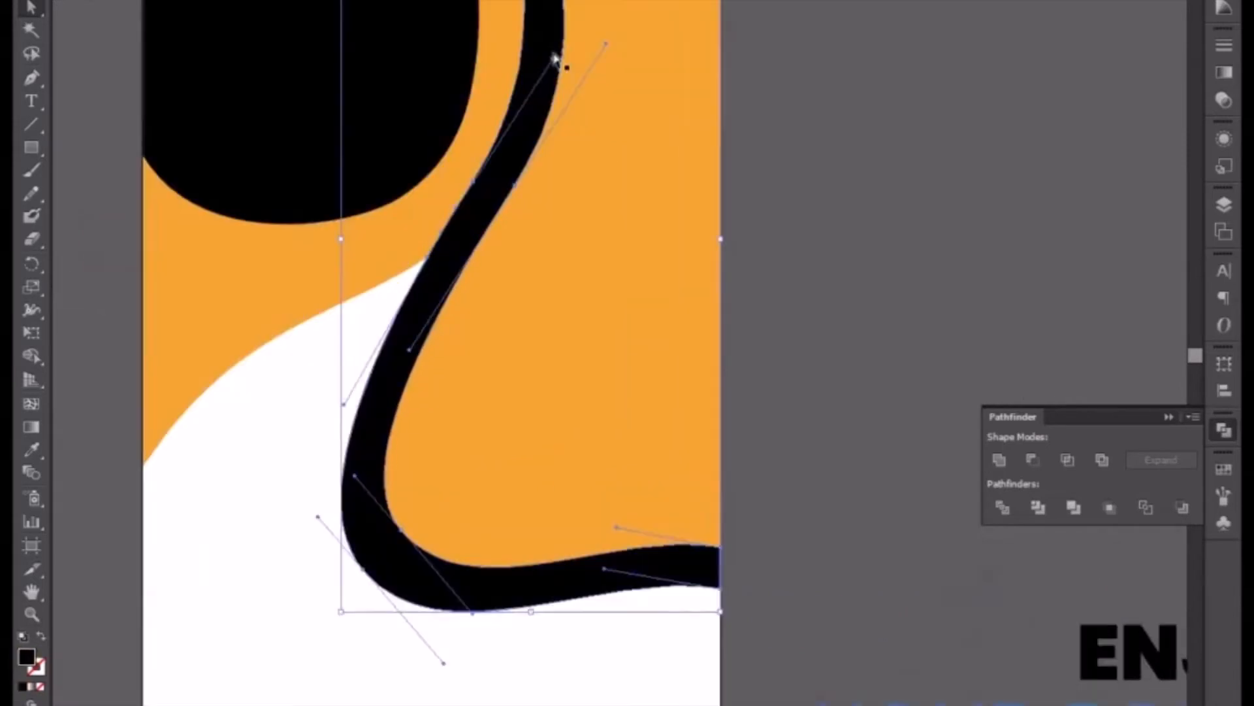
pyautogui.moveTo(523, 185); pyautogui.dragTo(540, 534)
pyautogui.moveTo(488, 261); pyautogui.dragTo(492, 370)
pyautogui.click(502, 134)
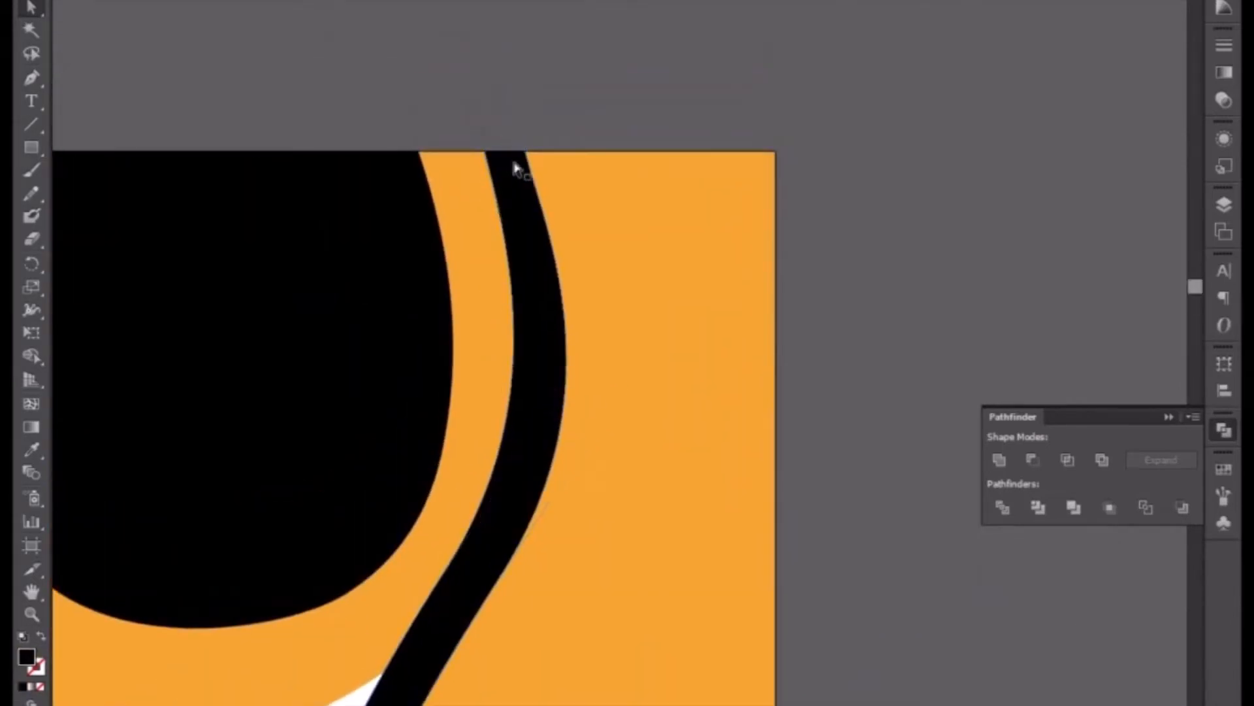
pyautogui.click(515, 164)
pyautogui.moveTo(525, 152); pyautogui.dragTo(535, 152)
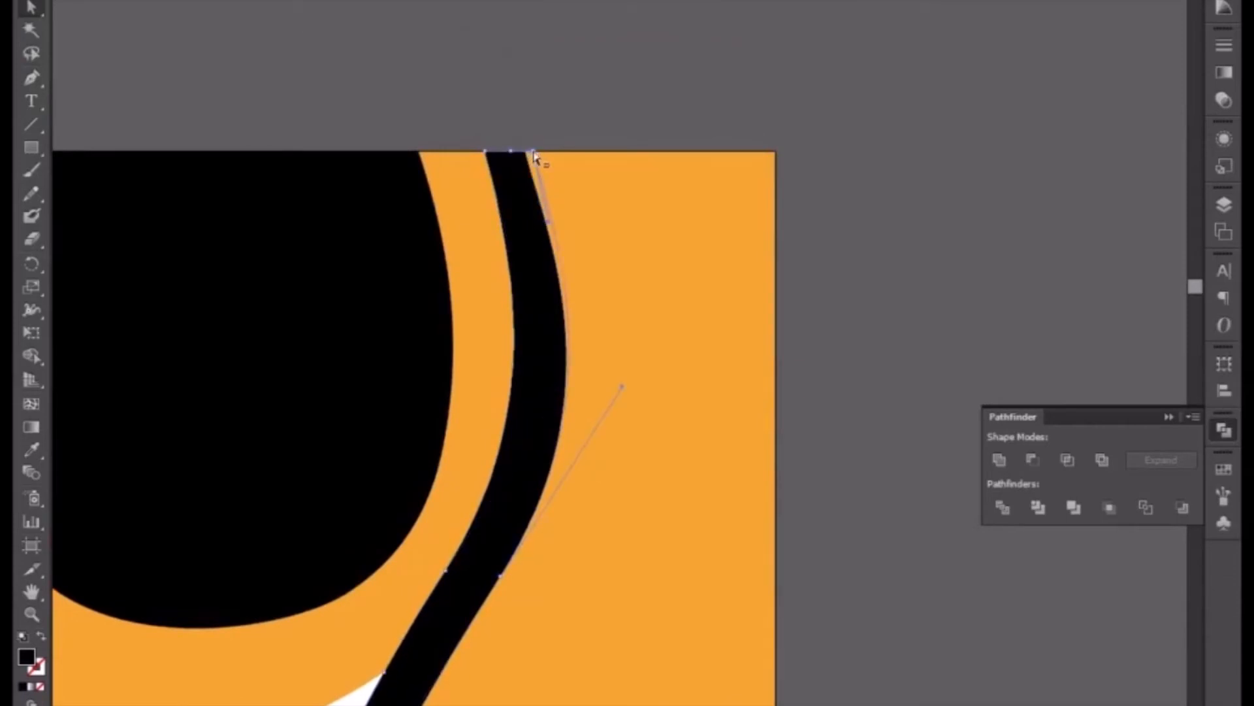
# In outline view, move the right orange shape's upper-left corner point right along the page edge to meet the black band's corner
pyautogui.click(569, 214)
pyautogui.moveTo(527, 158); pyautogui.dragTo(536, 158)
pyautogui.hotkey('ctrl', 'z')
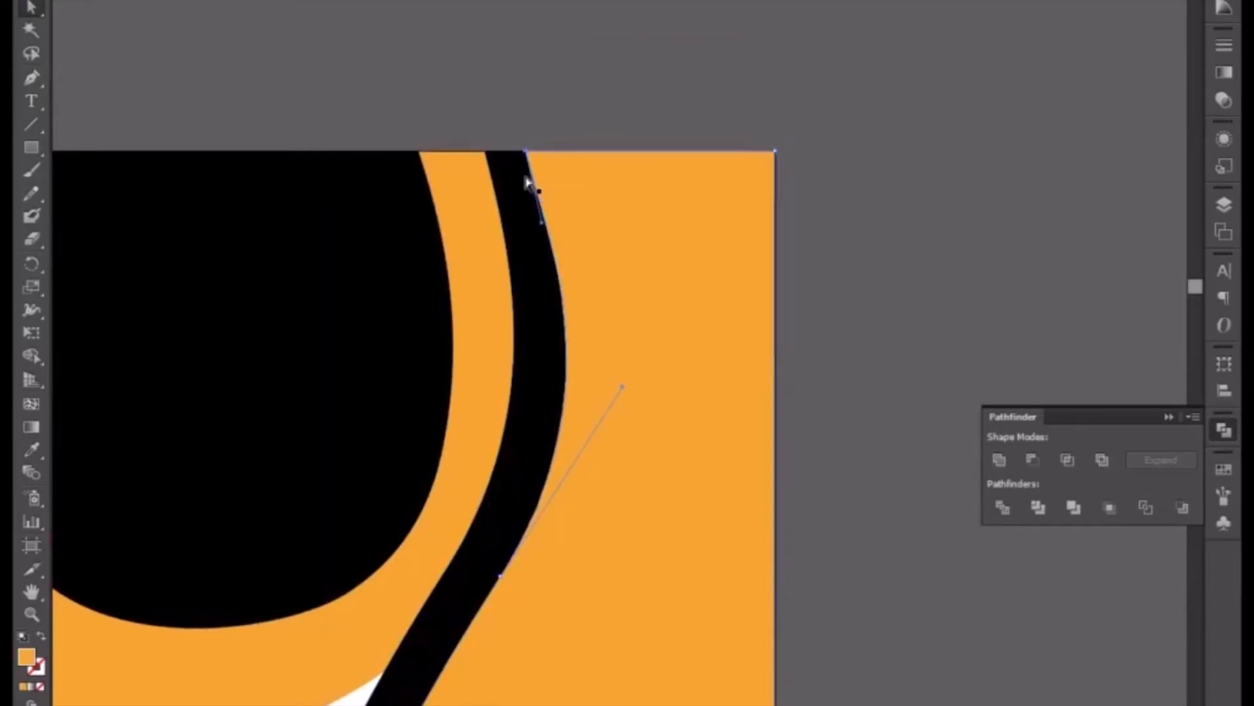
pyautogui.hotkey('ctrl', 'y')
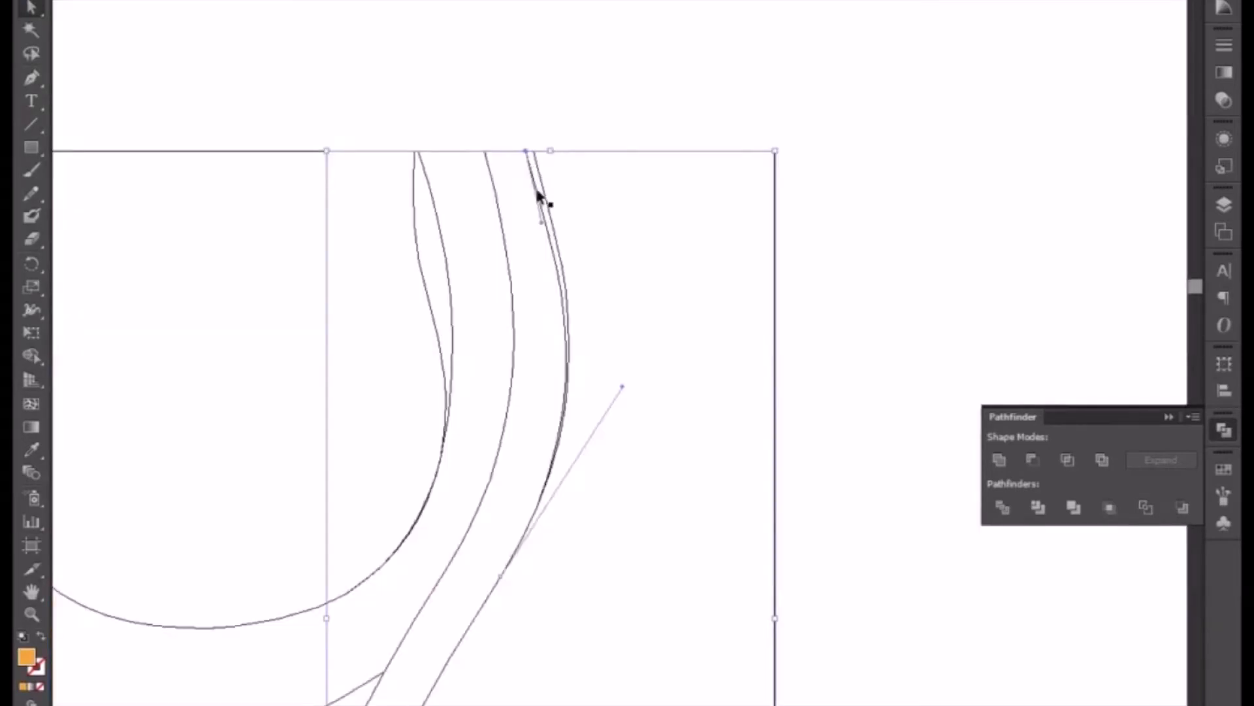
pyautogui.hotkey('ctrl', '=')
pyautogui.moveTo(538, 196); pyautogui.dragTo(560, 479)
pyautogui.moveTo(468, 239); pyautogui.dragTo(477, 234)
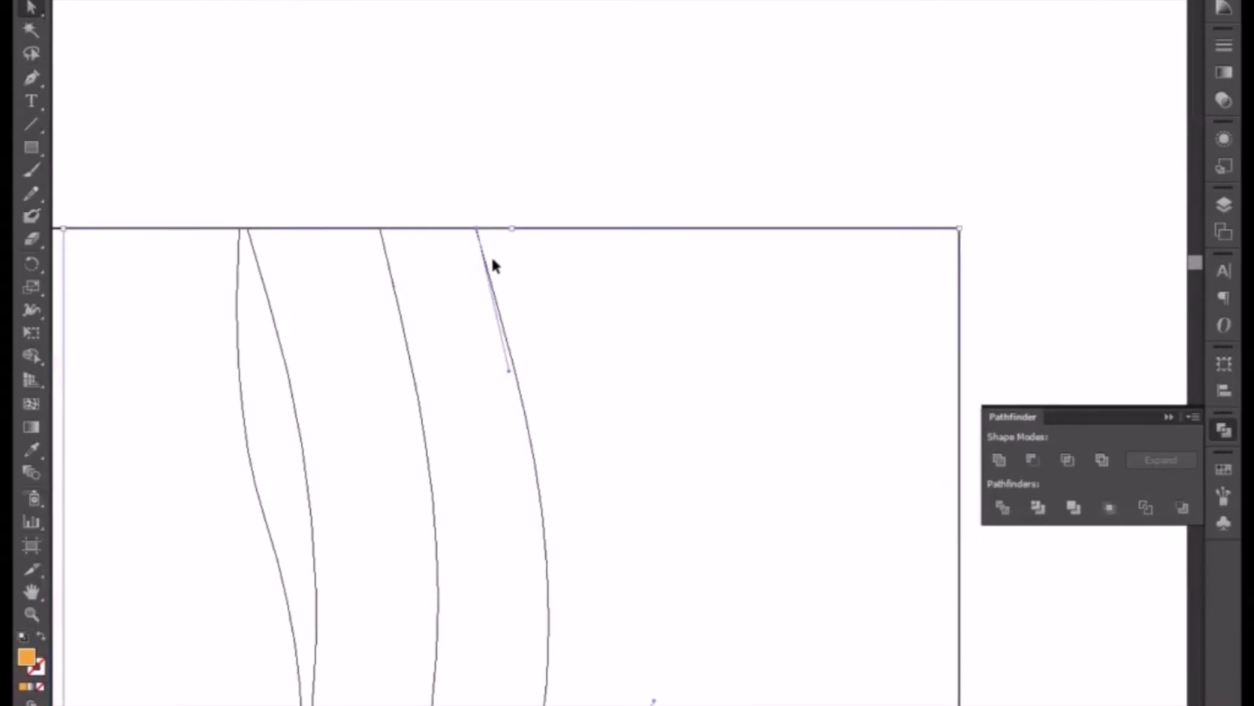
pyautogui.hotkey('ctrl', 'y')
pyautogui.click(503, 171)
pyautogui.hotkey('ctrl', '-')
pyautogui.hotkey('ctrl', '-')
pyautogui.hotkey('ctrl', '-')
pyautogui.hotkey('ctrl', '-')
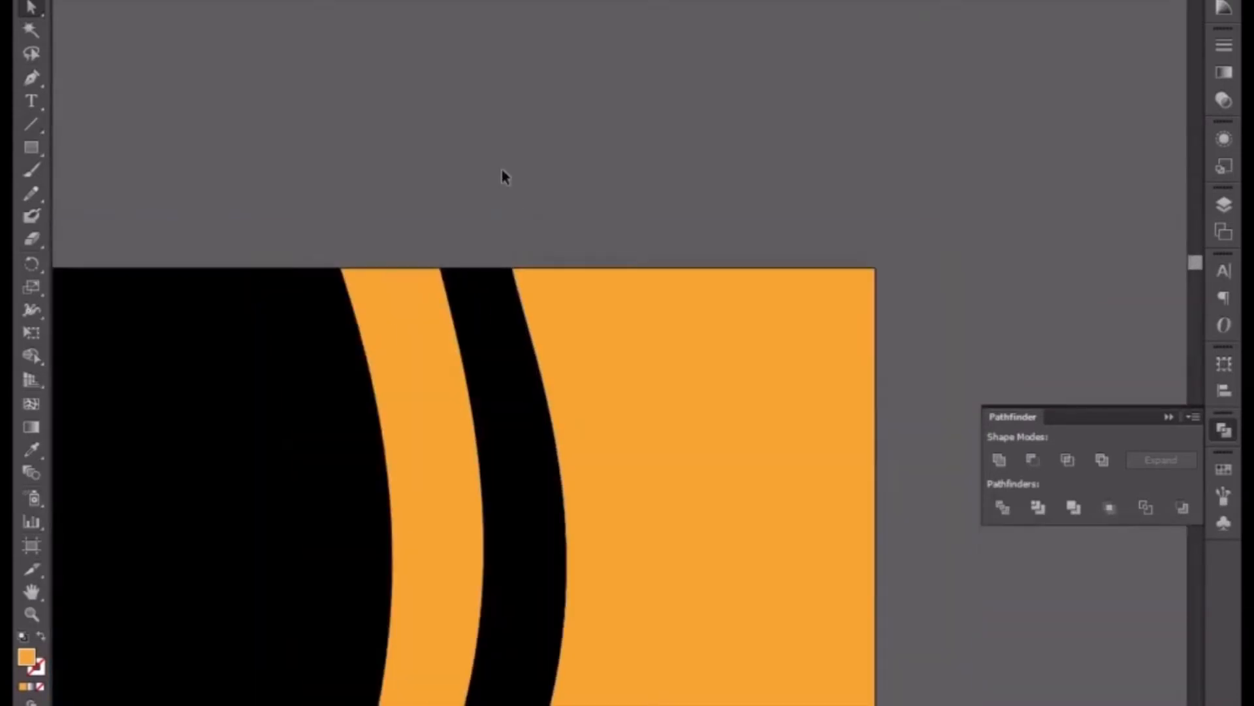
# Fine-tune the curve handle on the right orange shape's edge where it follows the black band
pyautogui.click(594, 482)
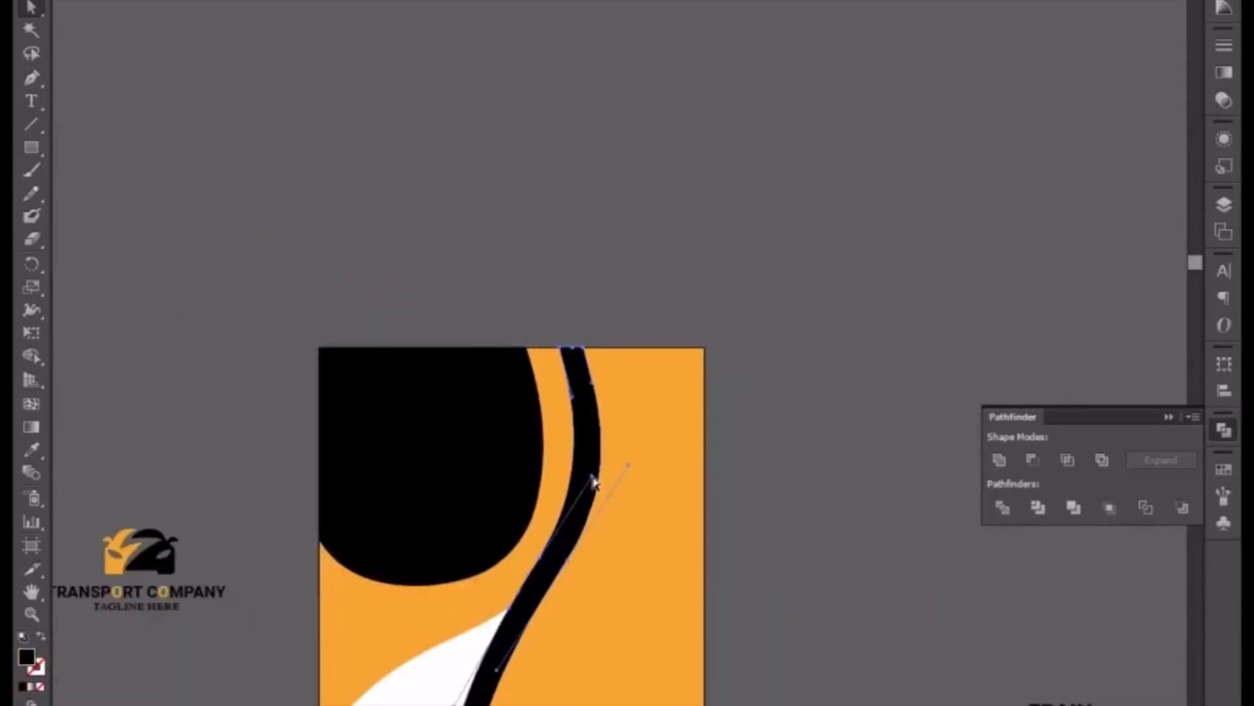
pyautogui.hotkey('ctrl', '+')
pyautogui.hotkey('ctrl', '+')
pyautogui.moveTo(581, 528)
pyautogui.mouseDown()
pyautogui.moveTo(593, 331)
pyautogui.moveTo(643, 354)
pyautogui.mouseUp()
pyautogui.hotkey('ctrl', 'z')
pyautogui.moveTo(619, 437); pyautogui.dragTo(689, 216)
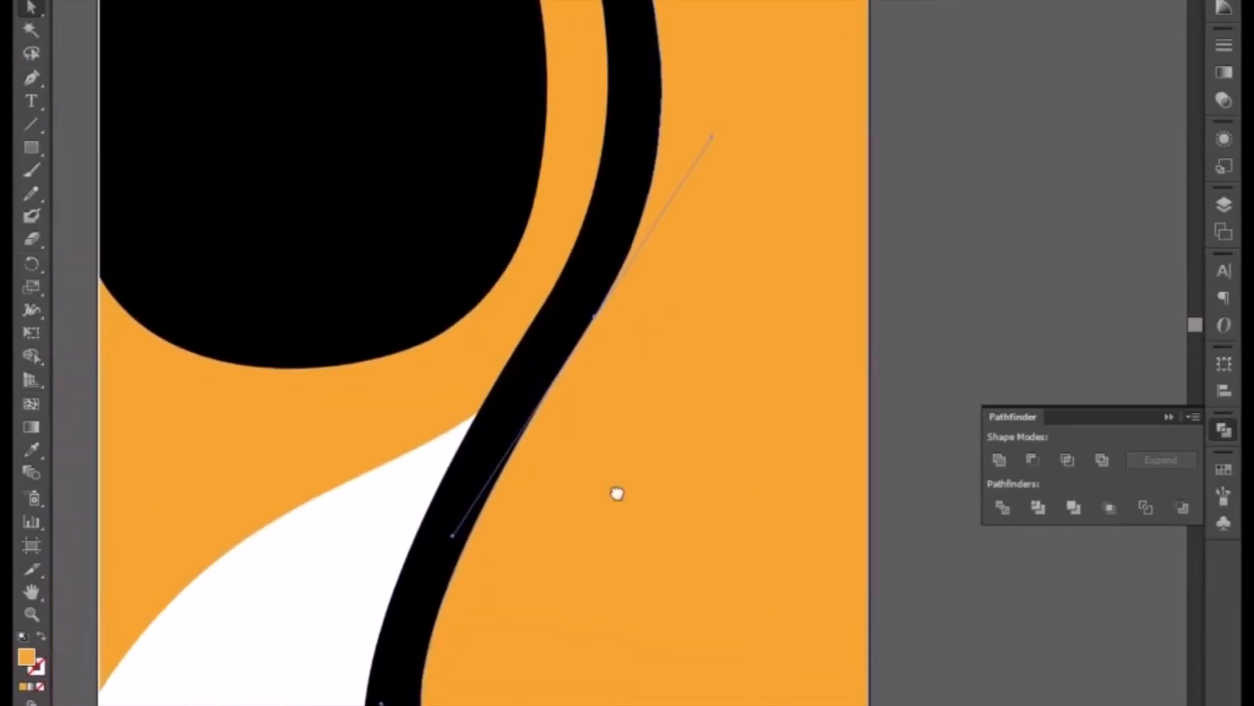
pyautogui.moveTo(618, 493); pyautogui.dragTo(618, 302)
pyautogui.click(887, 593)
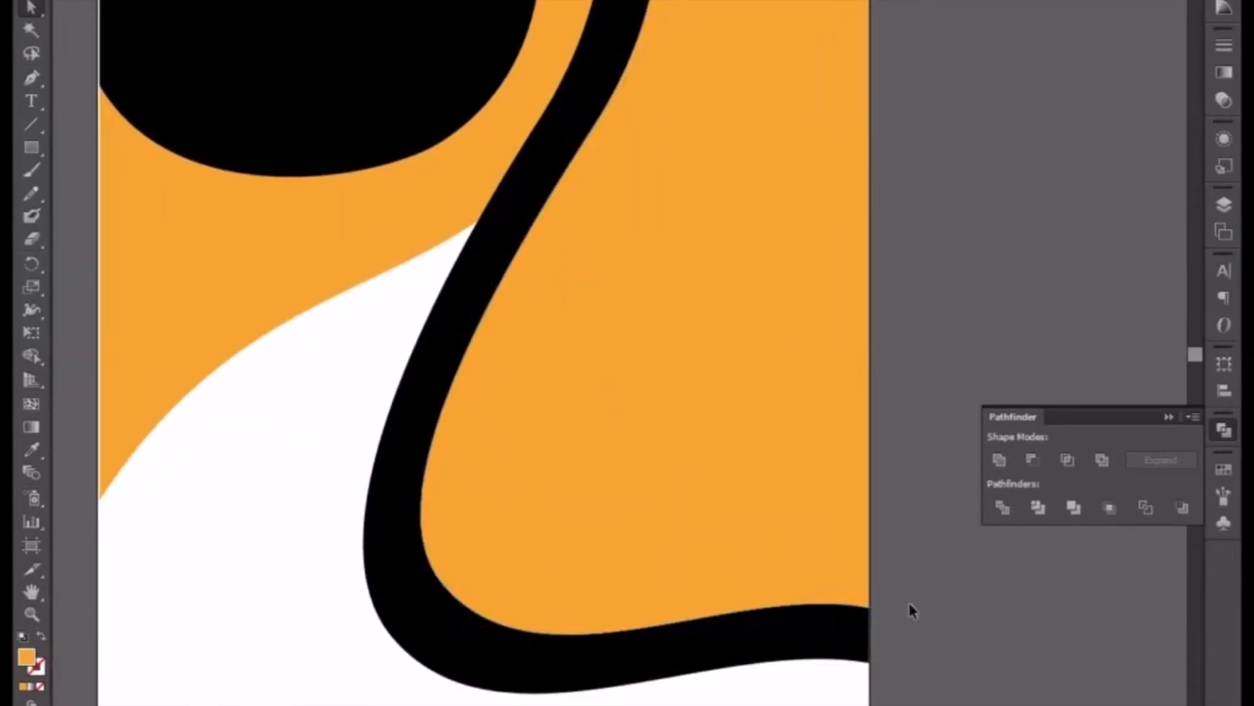
pyautogui.hotkey('ctrl', '-')
pyautogui.hotkey('ctrl', '-')
pyautogui.hotkey('ctrl', '+')
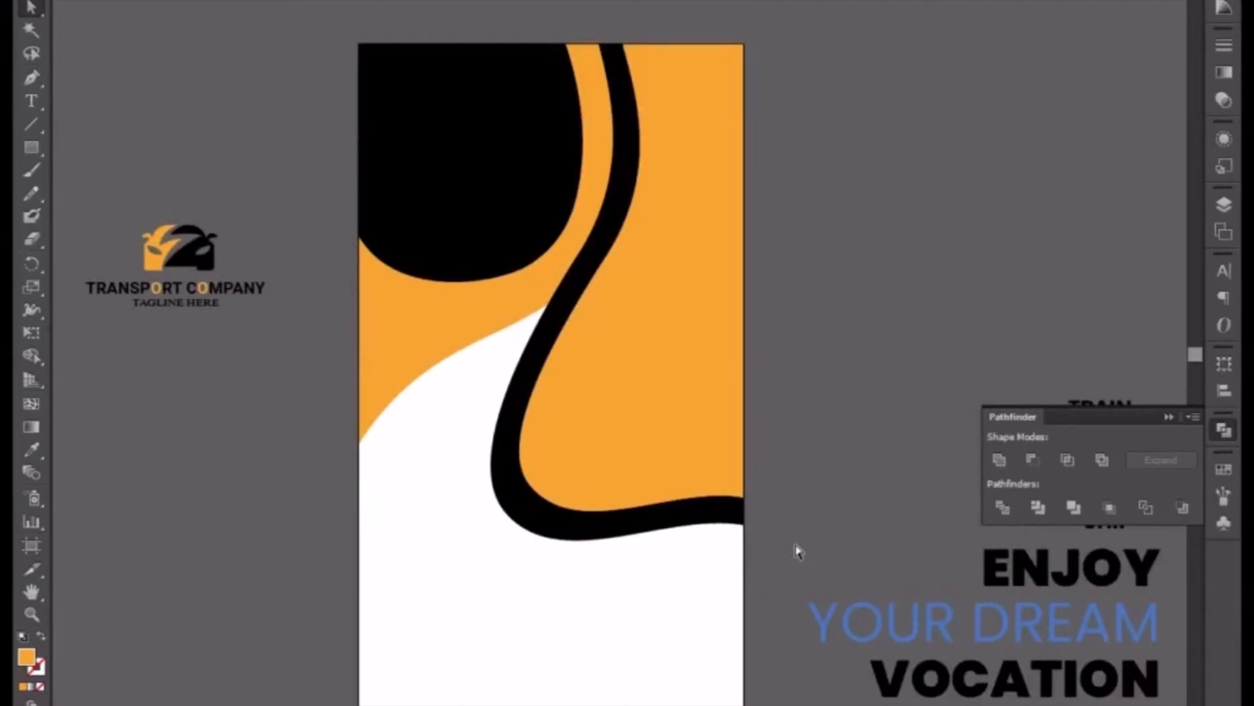
pyautogui.moveTo(678, 652); pyautogui.dragTo(621, 545)
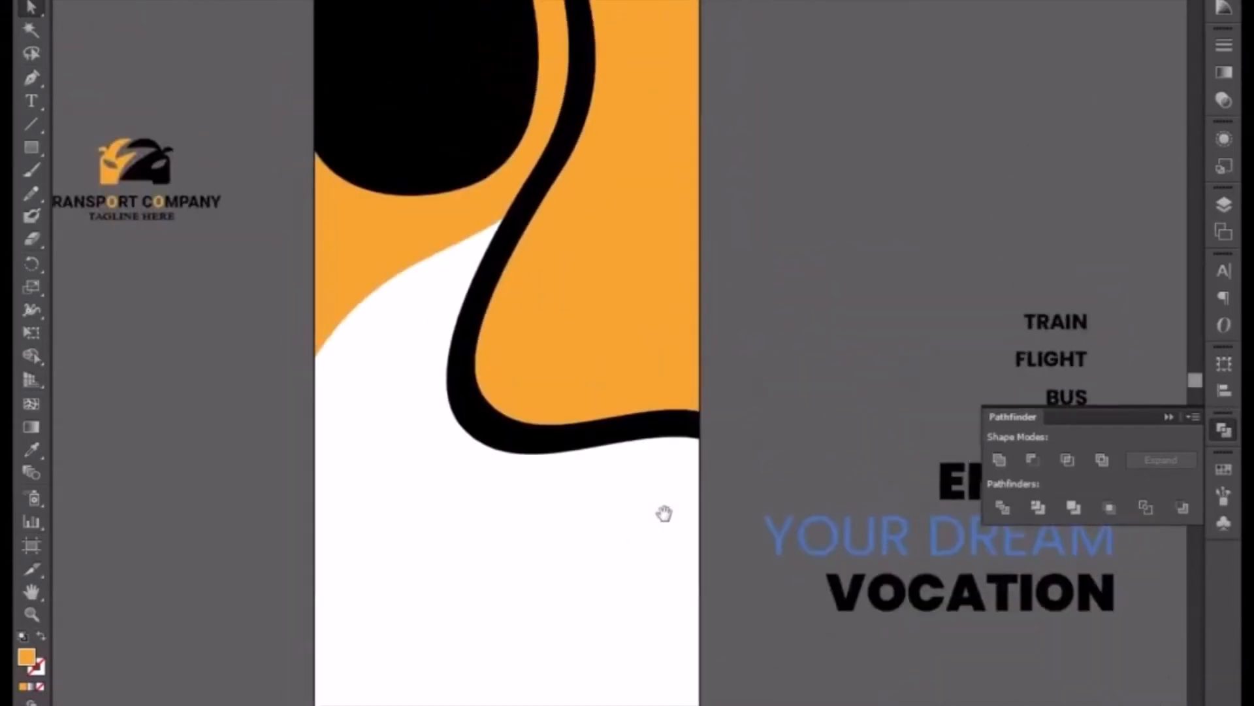
pyautogui.click(637, 297)
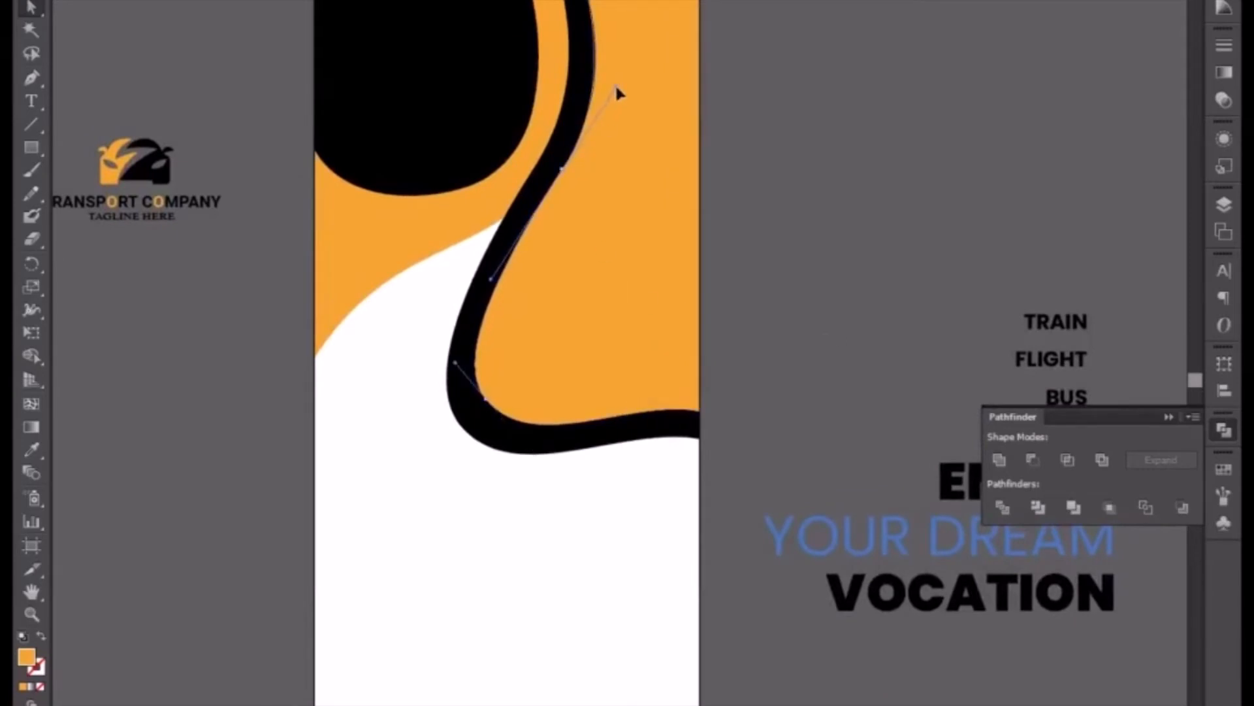
pyautogui.scroll(3, 803, 252)
pyautogui.click(810, 247)
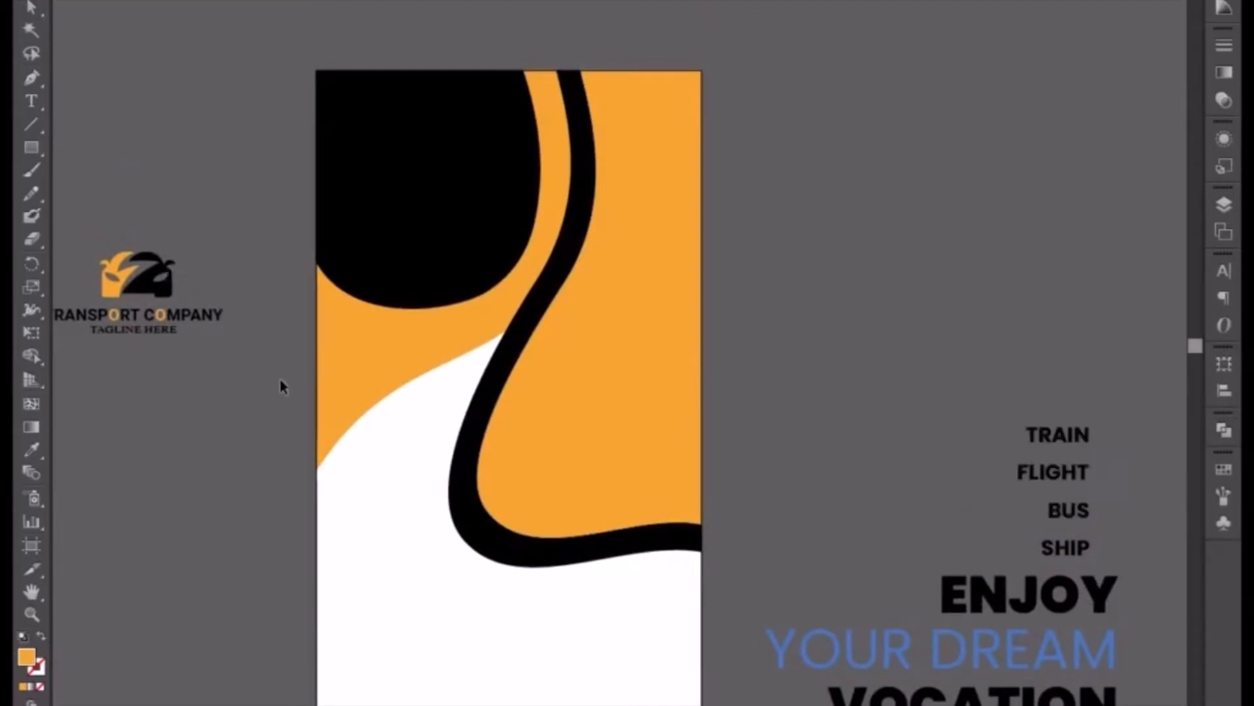
# Place a copy of the "ENJOY YOUR DREAM VOCATION" headline on the white area beneath the black band
pyautogui.scroll(-5, 275, 584)
pyautogui.hscroll(2, 241, 542)
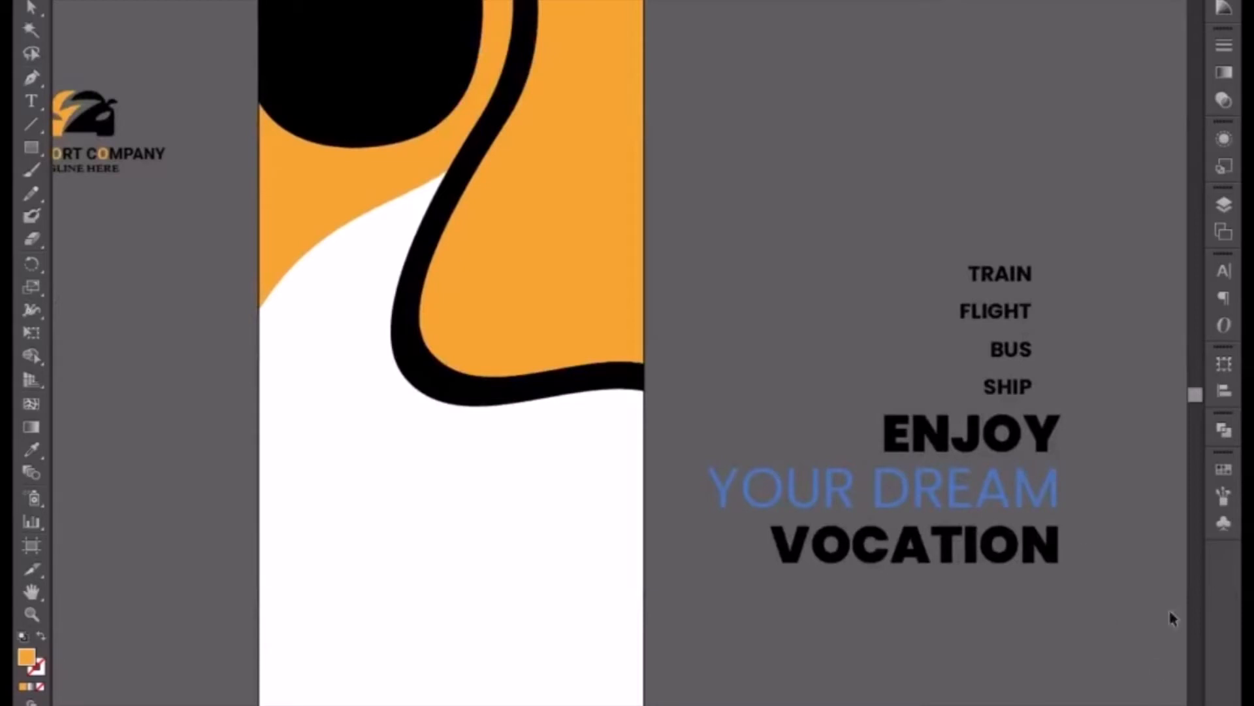
pyautogui.click(1002, 510)
pyautogui.moveTo(1006, 511); pyautogui.dragTo(551, 534)
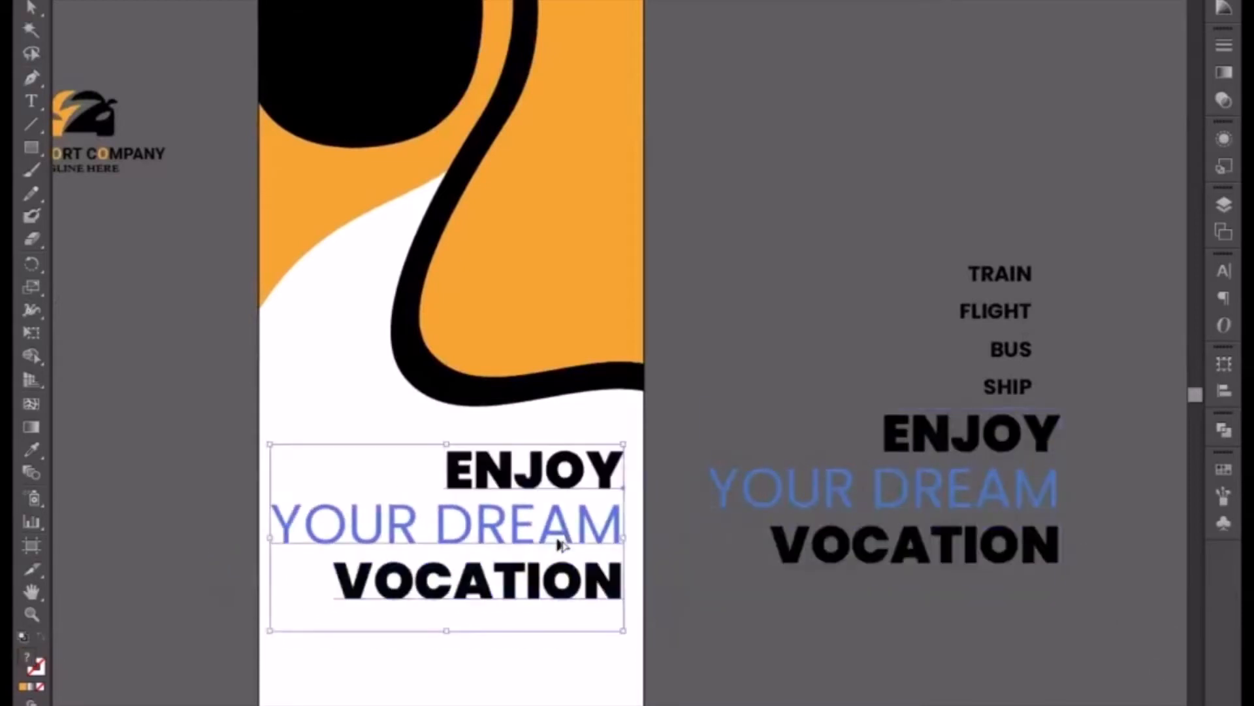
# Replace the copied headline's text with "DONT JUST" on the first line and "WASH YOUR CAR" on the second
pyautogui.doubleClick(551, 533)
pyautogui.tripleClick(461, 526)
pyautogui.press('Delete')
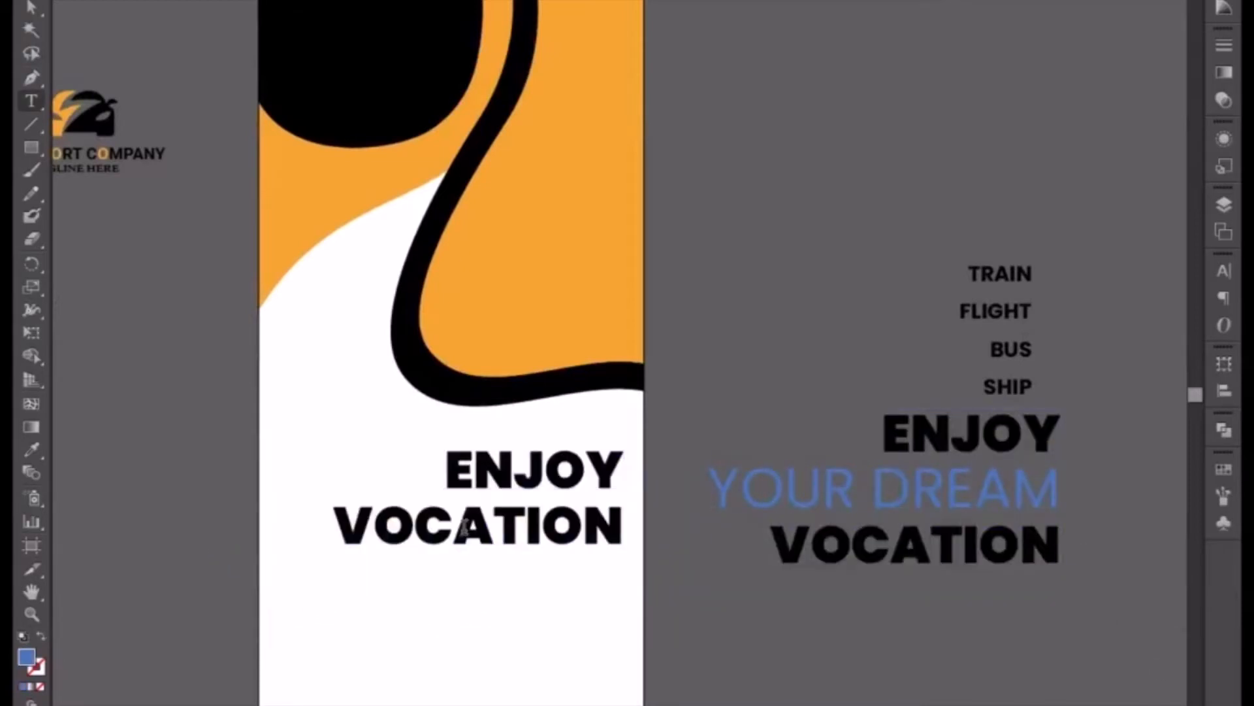
pyautogui.press('Delete')
pyautogui.hotkey('ctrl', 'a')
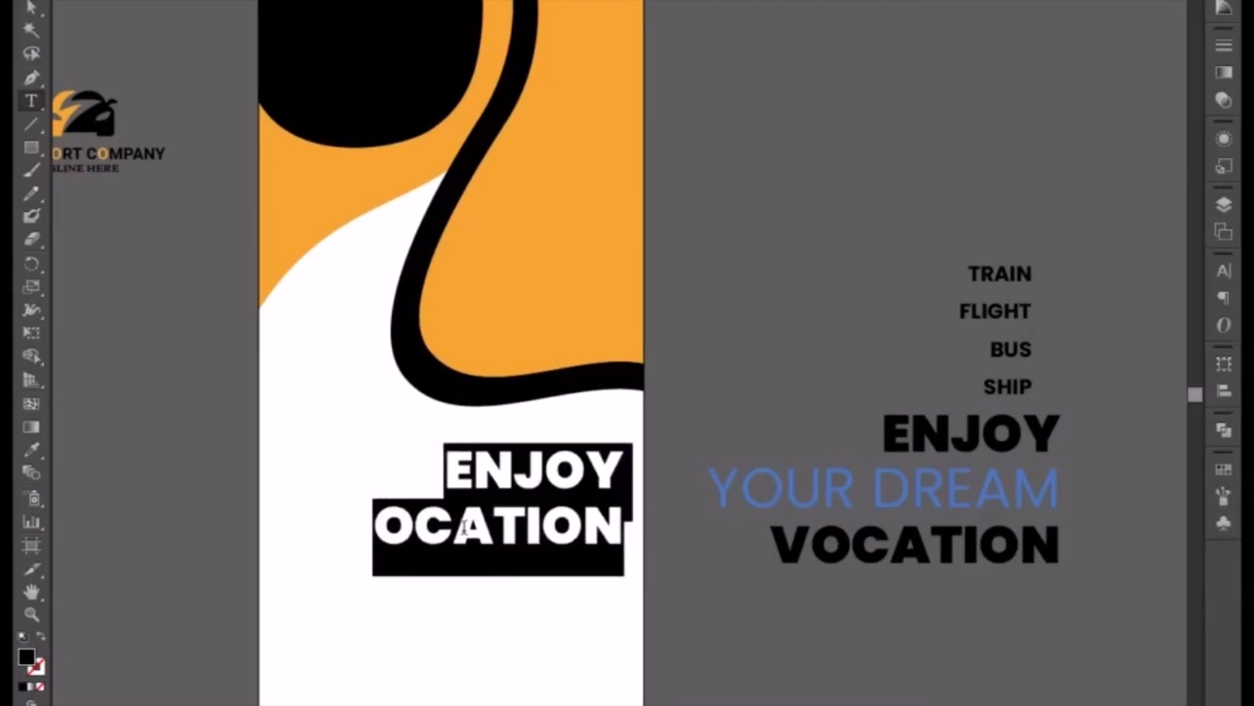
pyautogui.write('DONT')
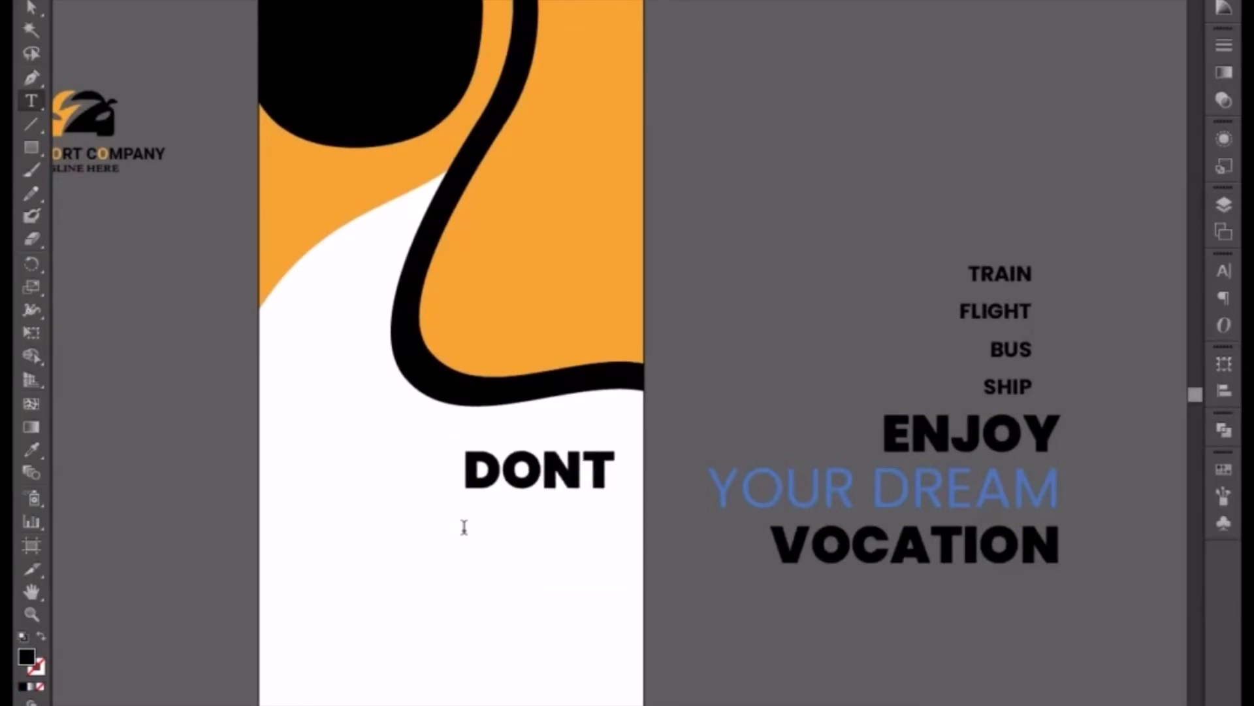
pyautogui.write(' JUST')
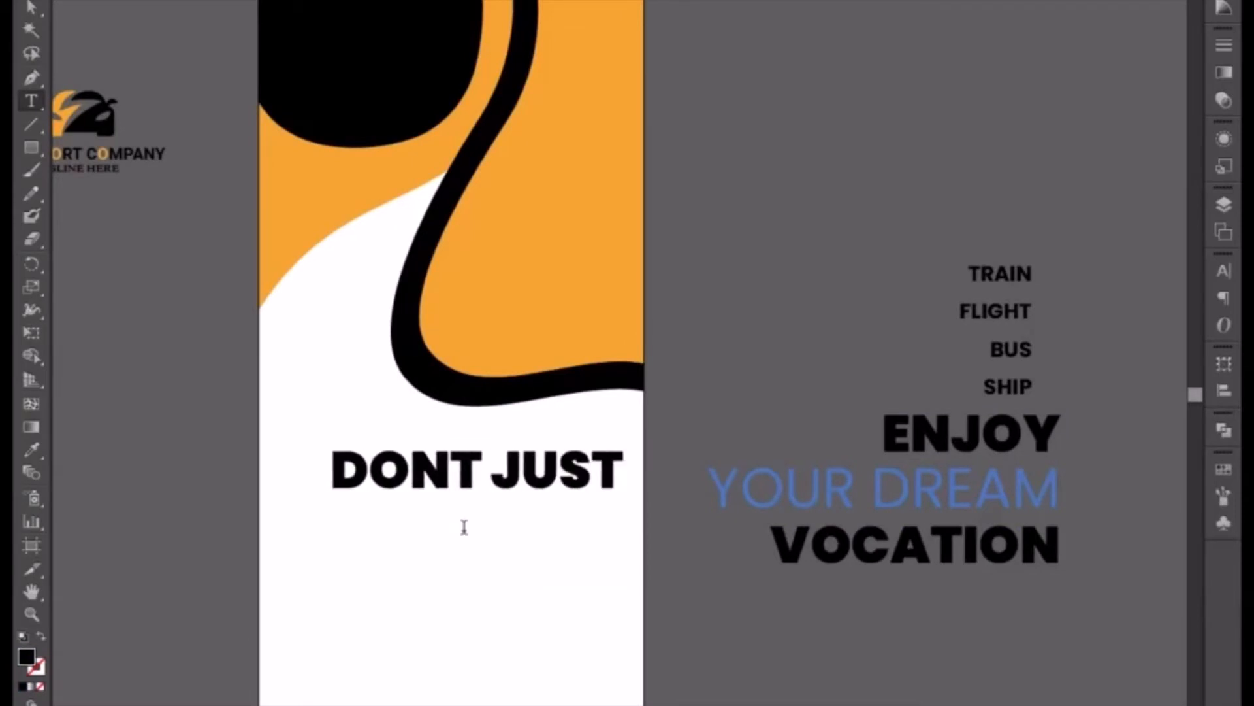
pyautogui.press('Return')
pyautogui.write('WA')
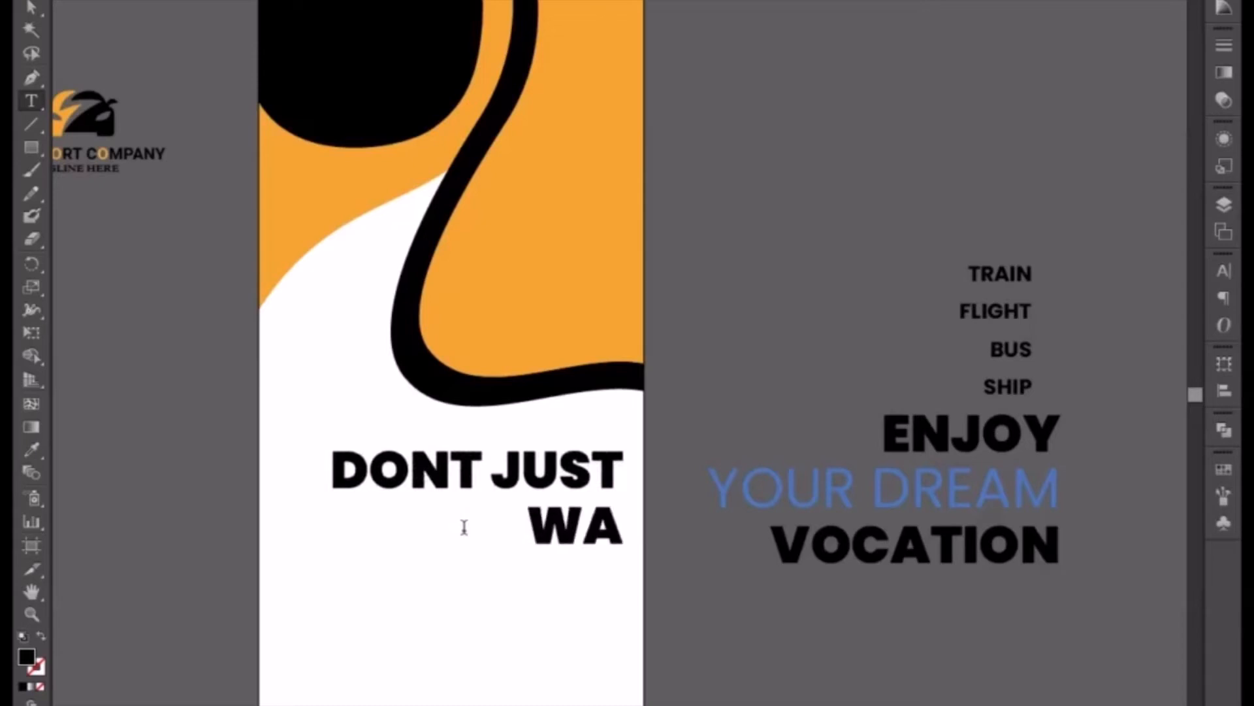
pyautogui.write('H')
pyautogui.press('BackSpace')
pyautogui.write('S')
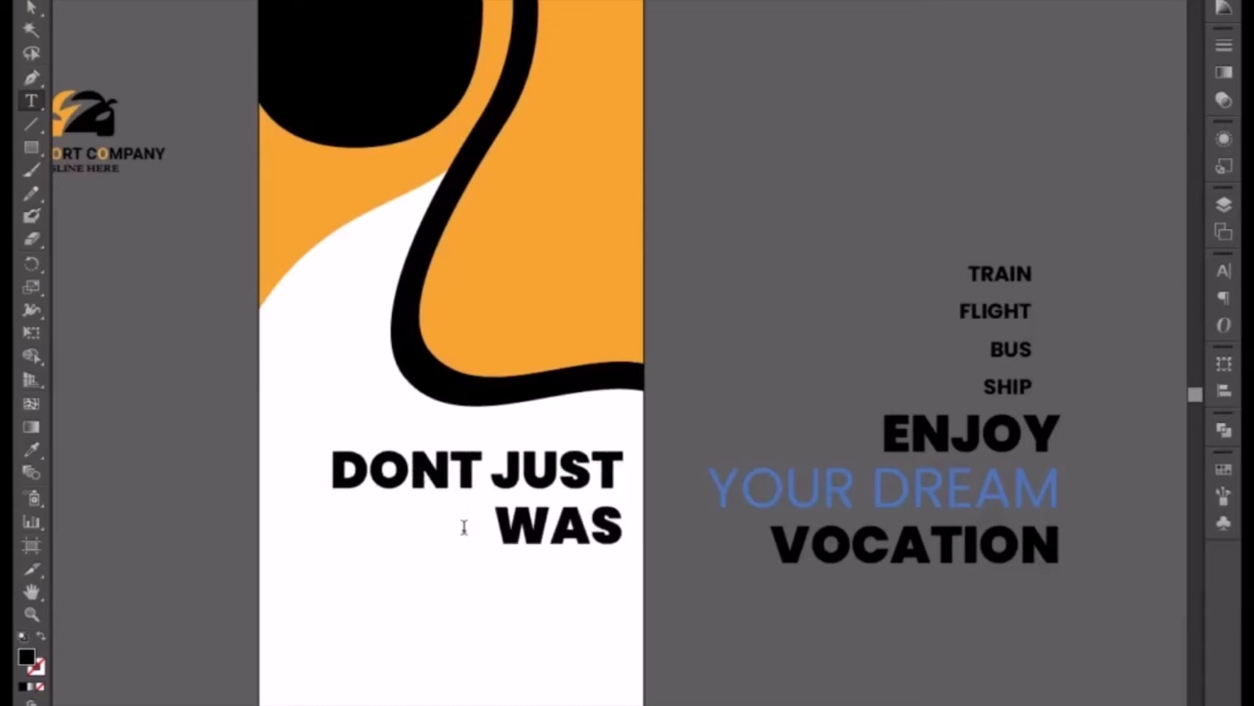
pyautogui.write('H YOUR')
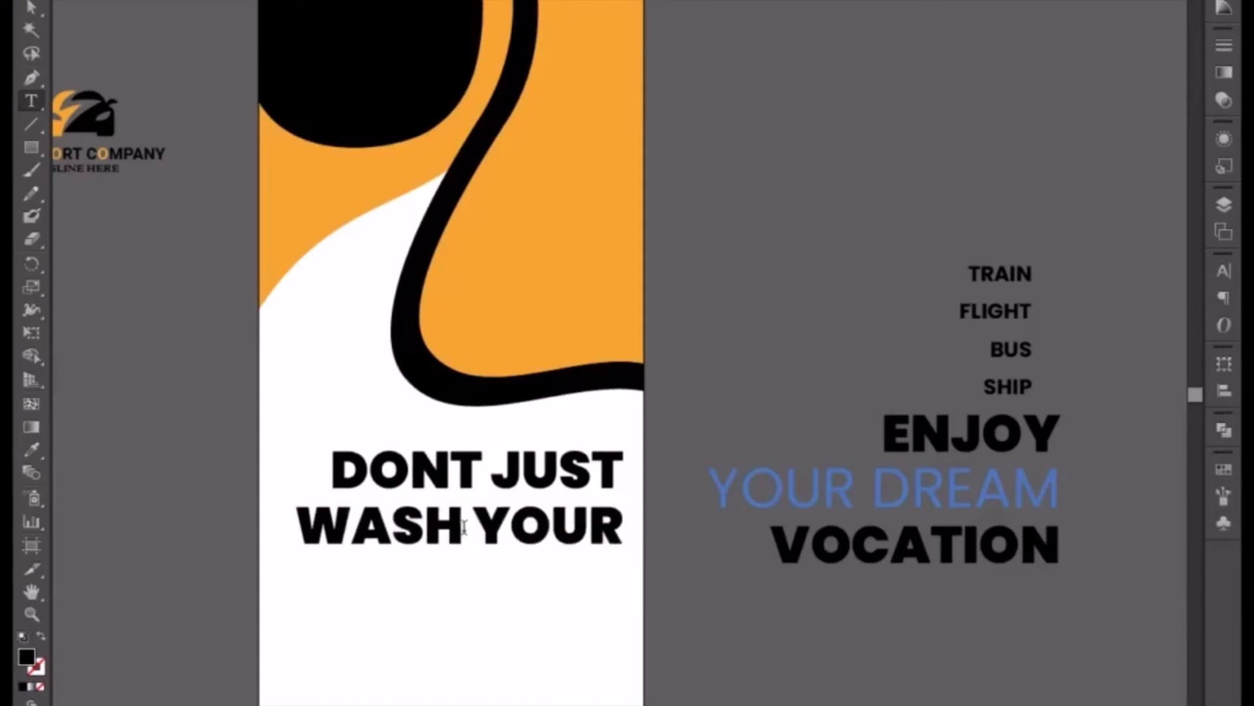
pyautogui.write(' CAR')
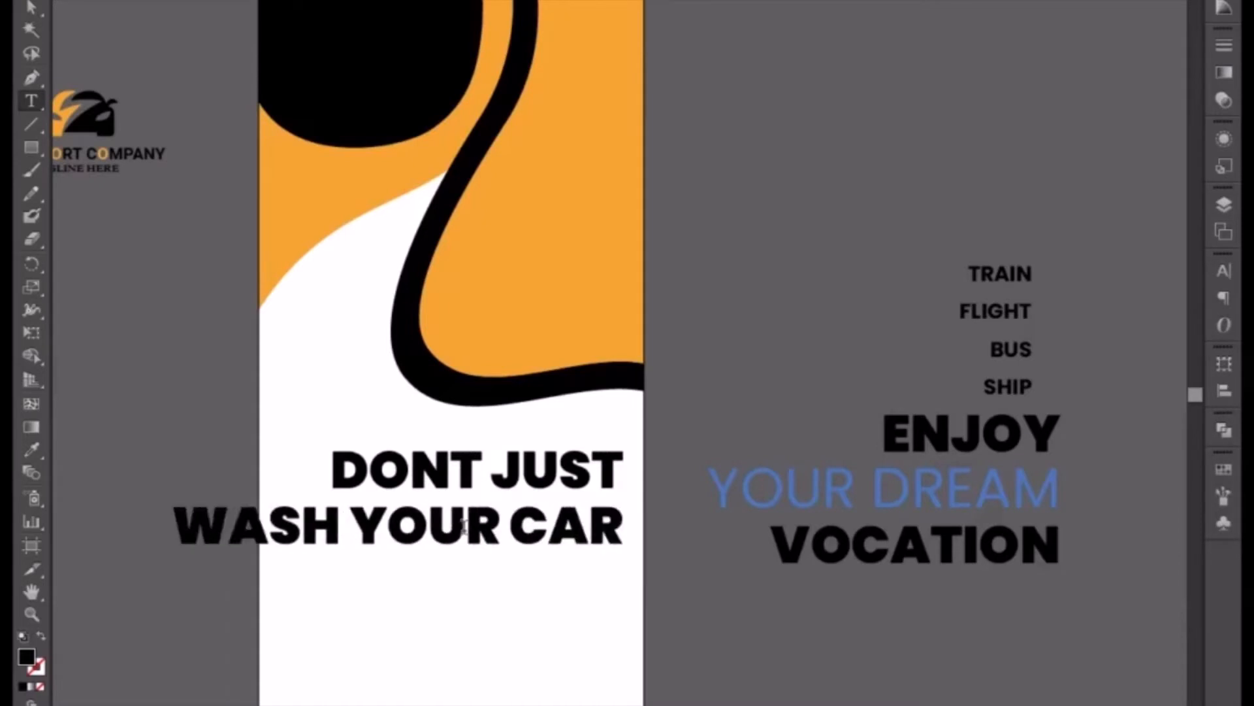
# Reduce the font size of the "DONT JUST WASH YOUR CAR" headline until it fits within the banner's width
pyautogui.hotkey('ctrl', 'a')
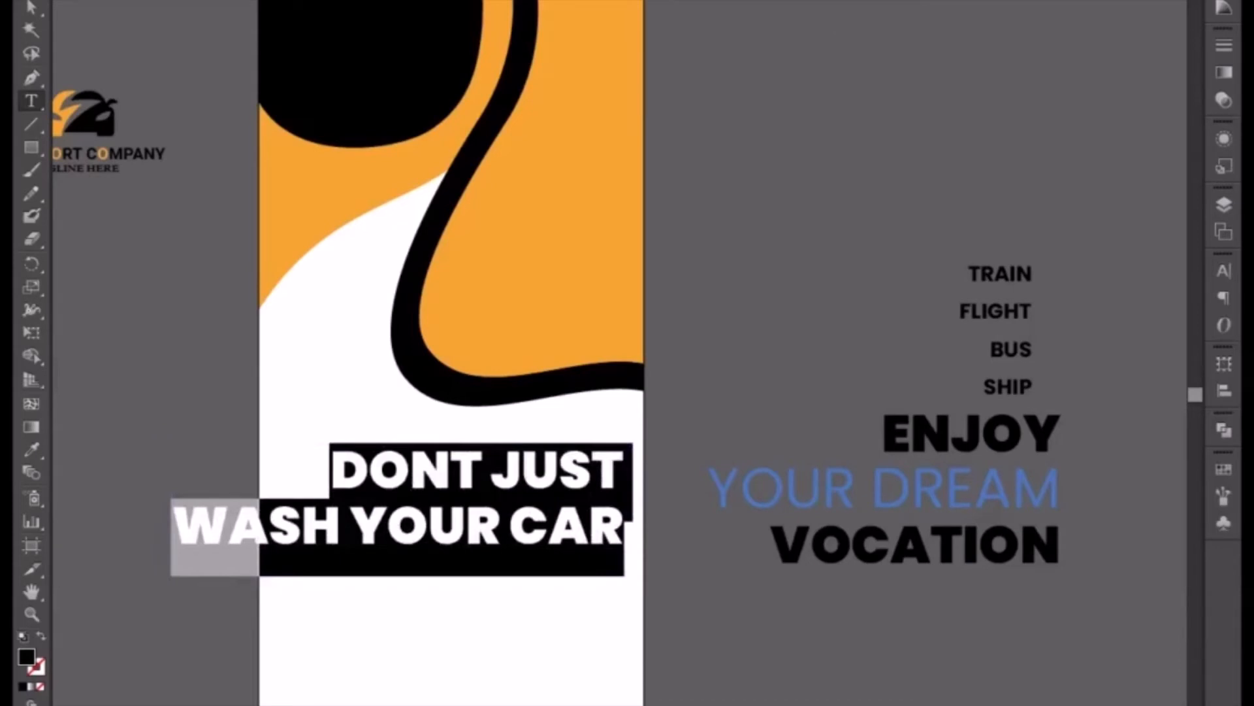
pyautogui.hotkey('ctrl', 'shift', ',')
pyautogui.hotkey('ctrl', 'shift', ',')
pyautogui.hotkey('ctrl', 'shift', ',')
pyautogui.hotkey('ctrl', 'shift', ',')
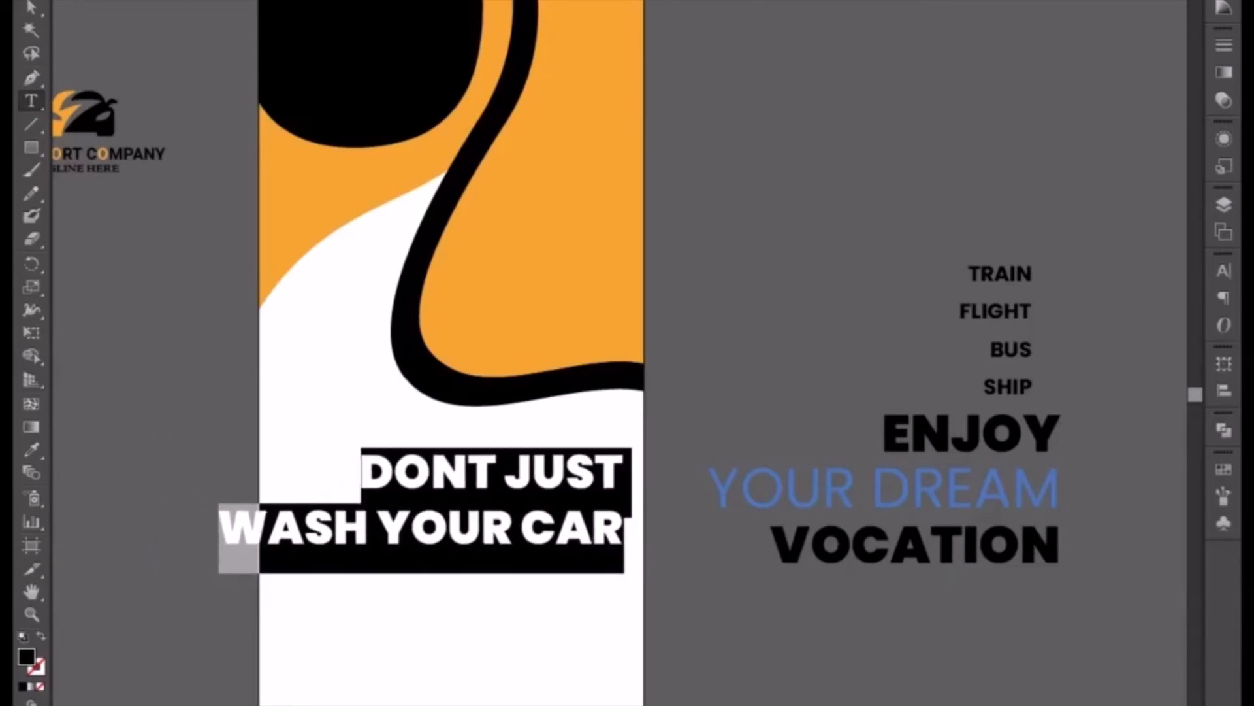
pyautogui.hotkey('ctrl', 'shift', ',')
pyautogui.hotkey('ctrl', 'shift', ',')
pyautogui.hotkey('ctrl', 'shift', ',')
pyautogui.hotkey('ctrl', 'shift', ',')
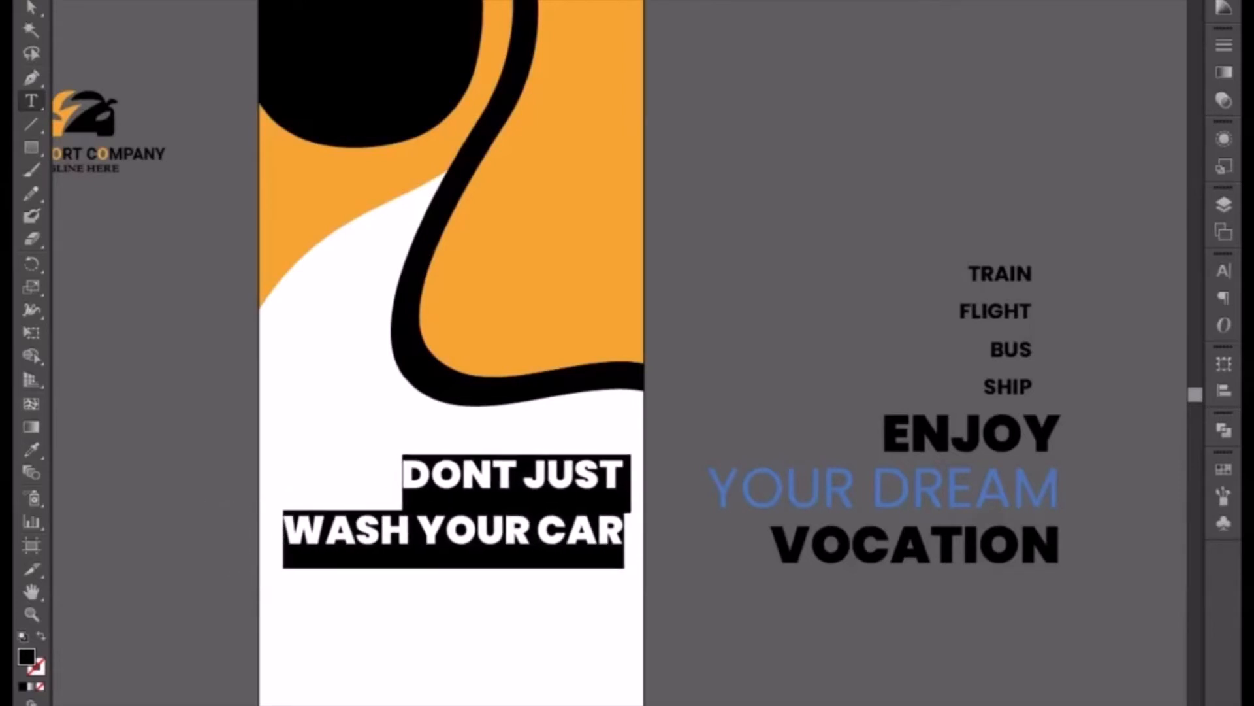
# Reduce the headline's font size slightly, then add a comma after "WASH YOUR CAR" and a third line "SUPER SHINE IT!"
pyautogui.hotkey('ctrl', 'shift', ',')
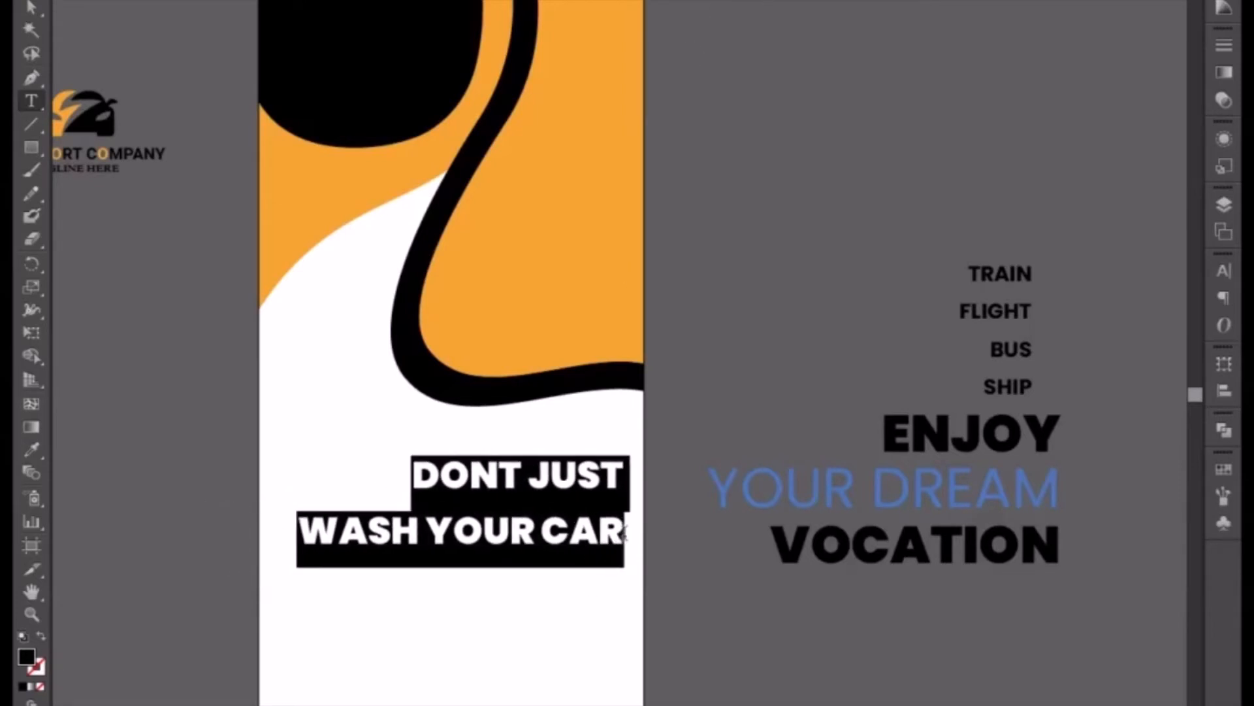
pyautogui.click(625, 532)
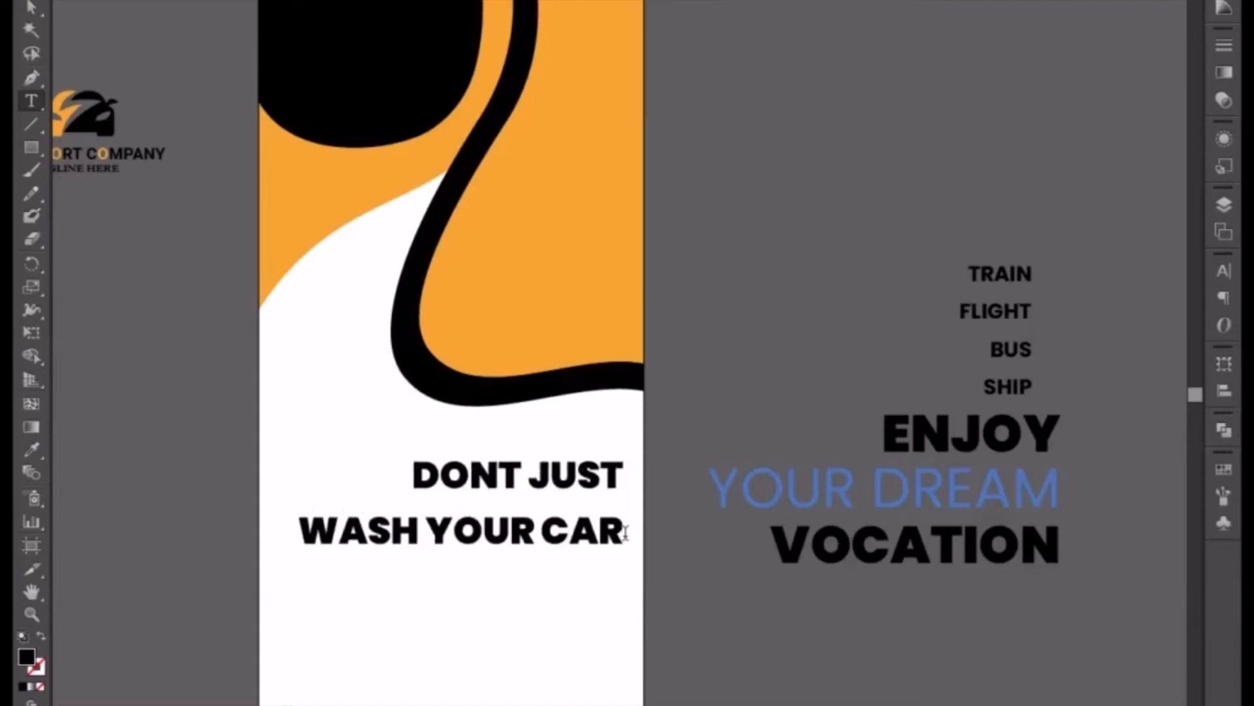
pyautogui.write(',')
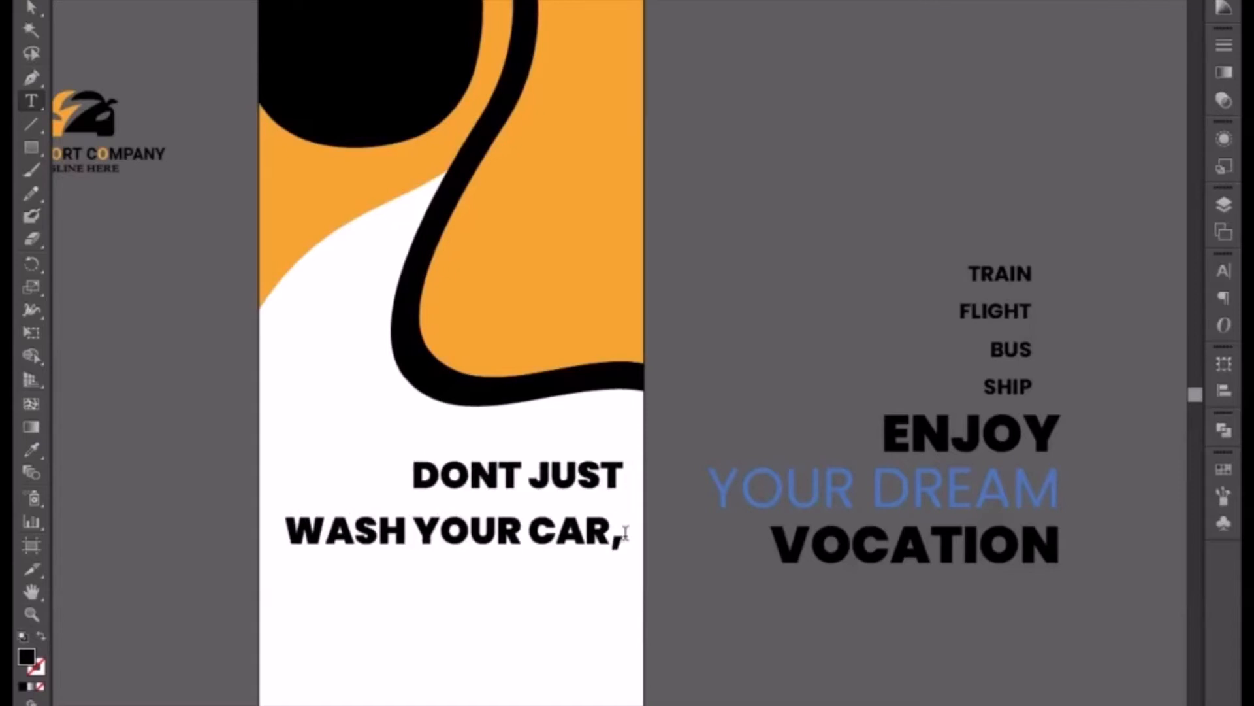
pyautogui.press('Return')
pyautogui.write('SUPER')
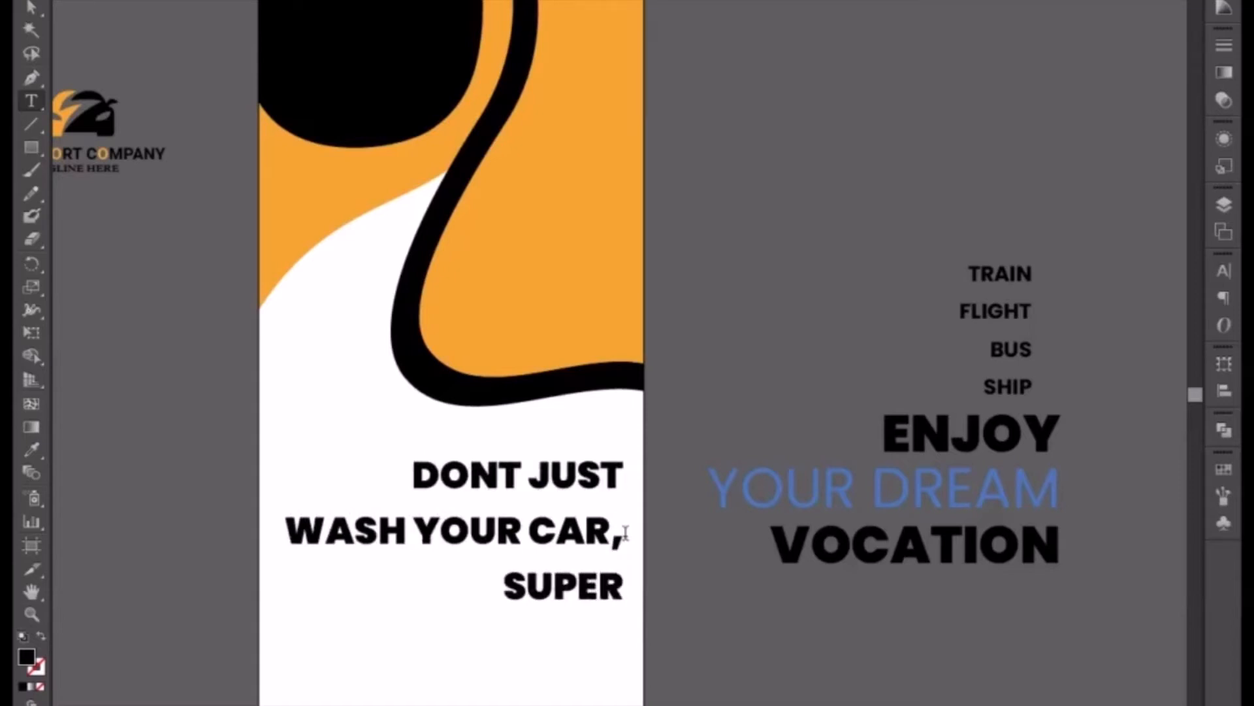
pyautogui.write(' SHI')
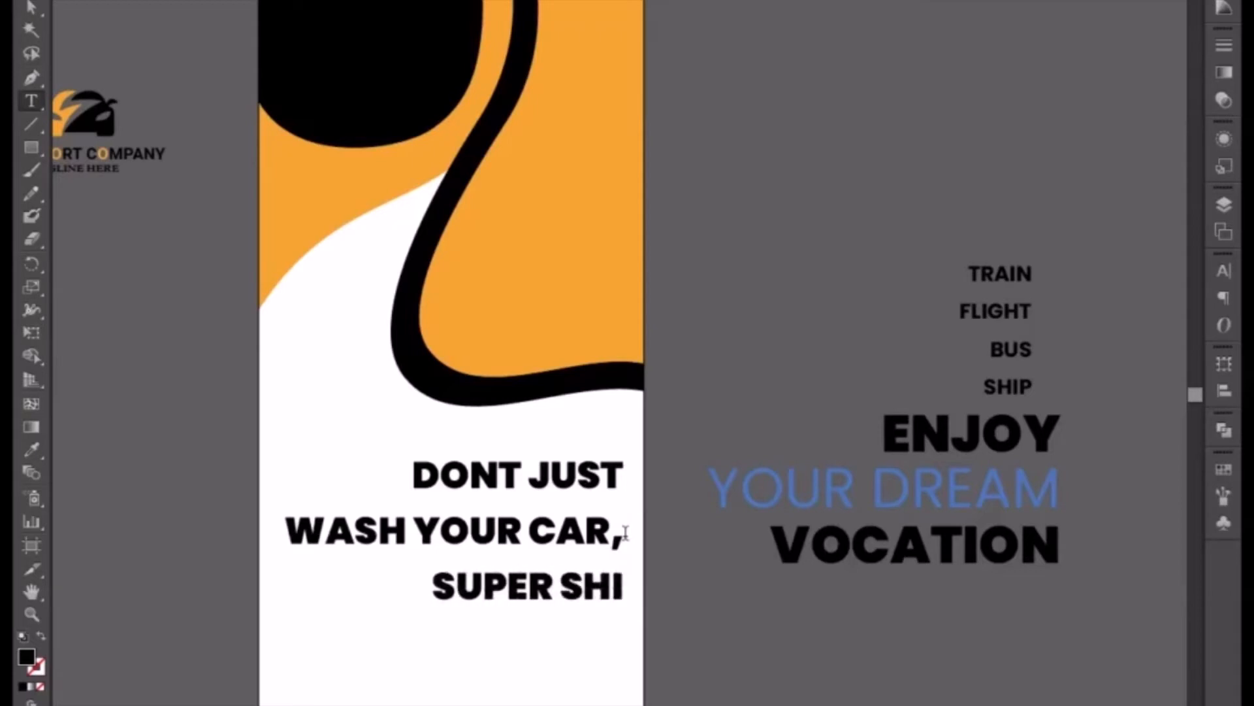
pyautogui.write('NE IT')
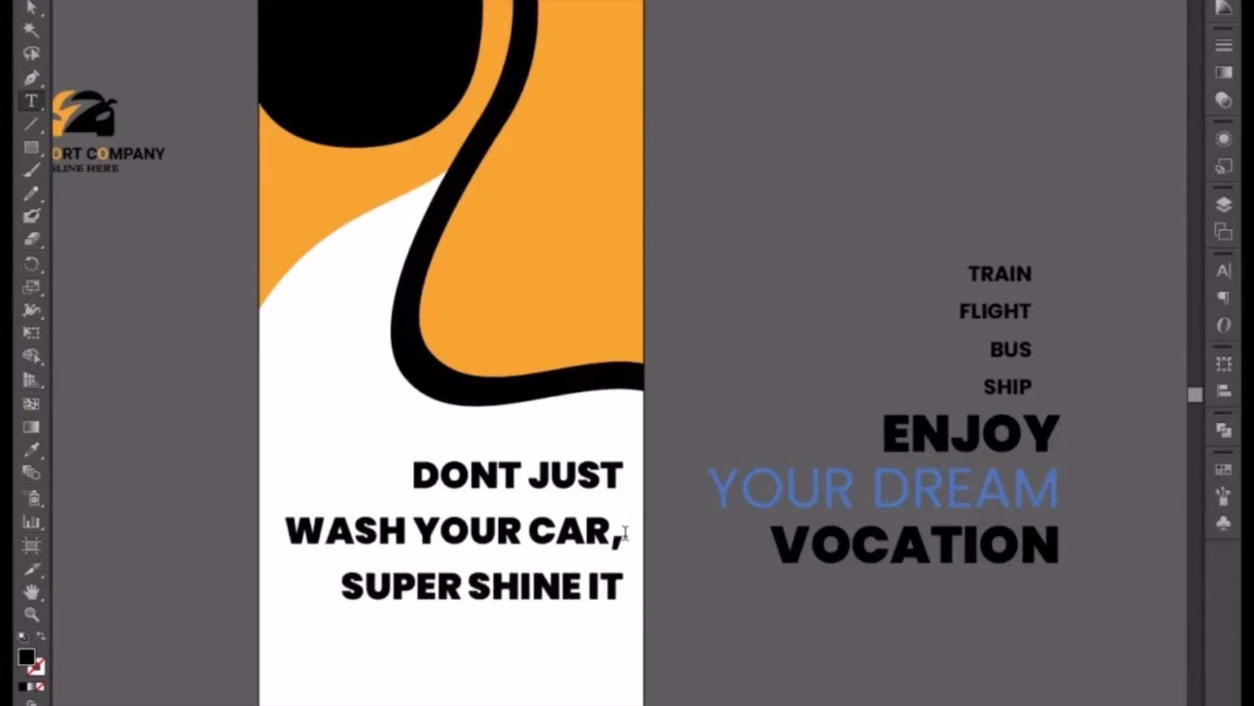
pyautogui.write('@=')
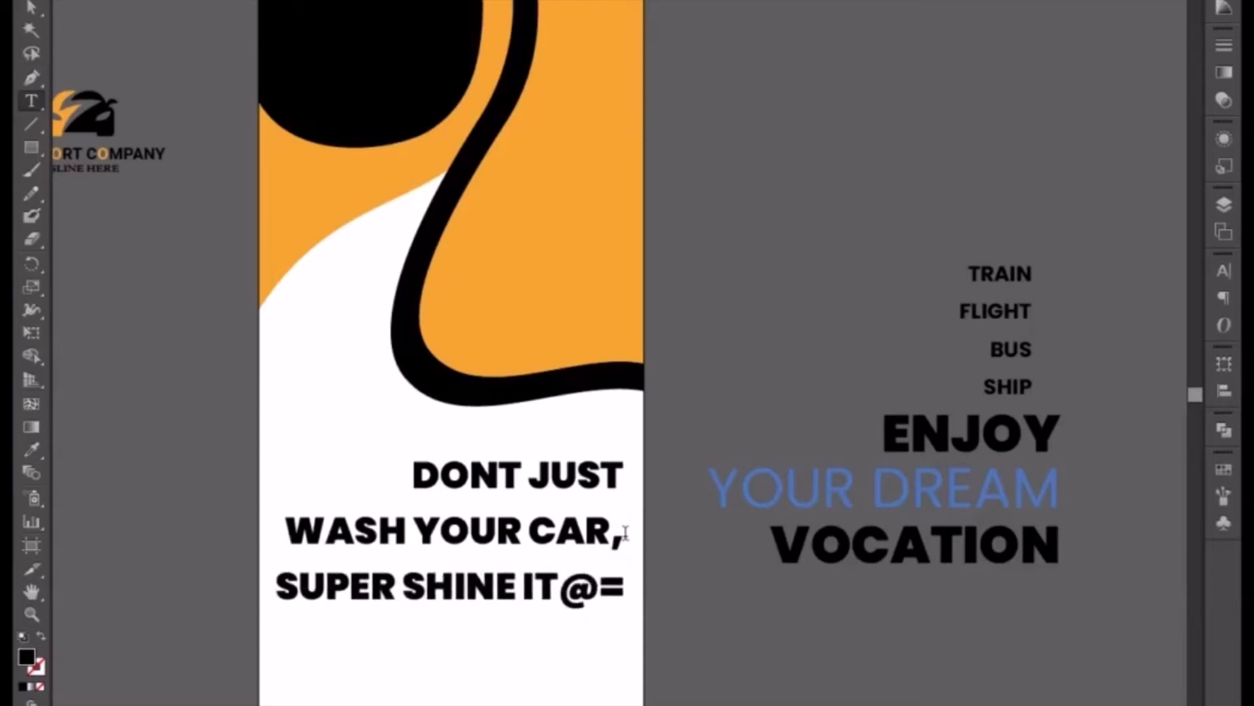
pyautogui.press('BackSpace')
pyautogui.press('BackSpace')
pyautogui.write('!')
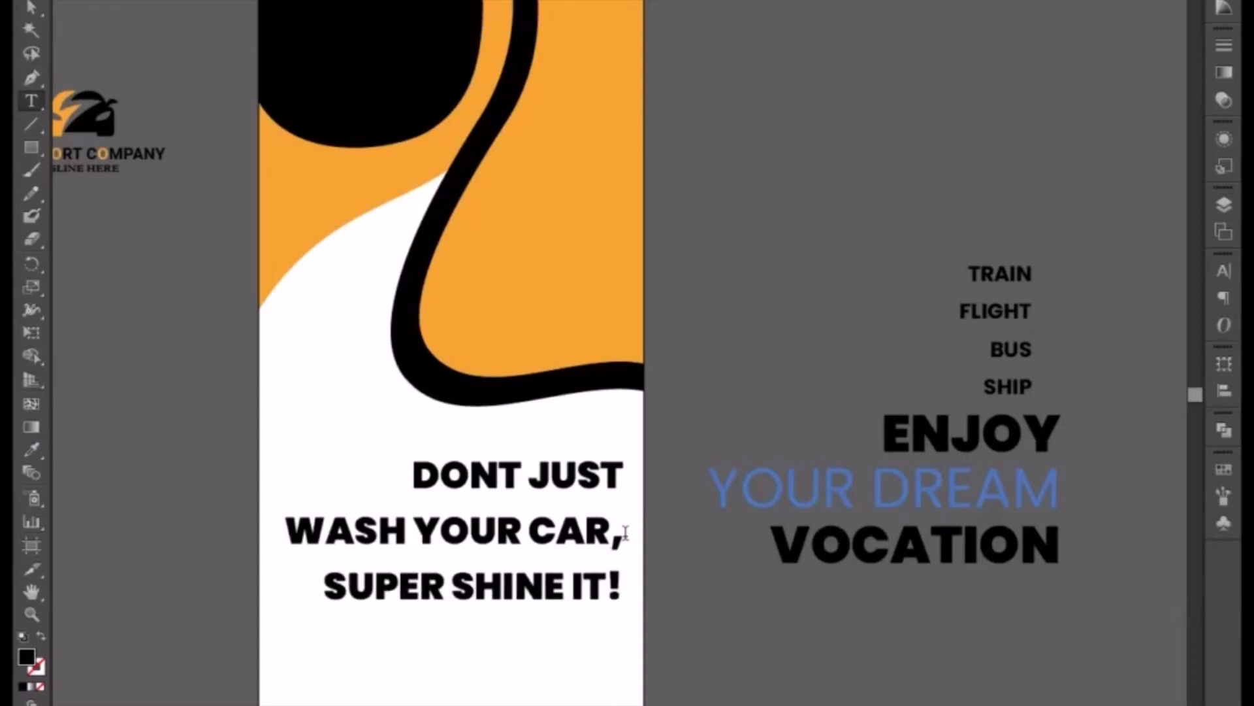
# Left-align the three-line headline and move it back onto the banner's white area, leaving a small margin on both sides
pyautogui.hotkey('ctrl', 'a')
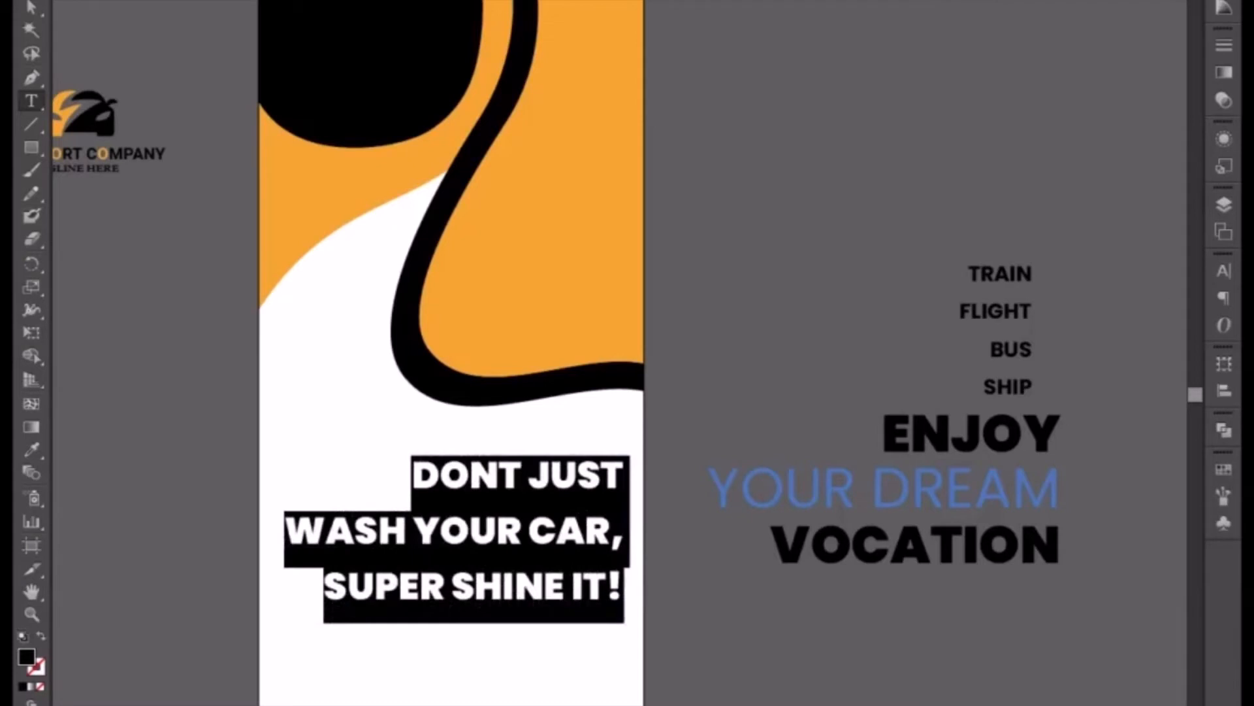
pyautogui.press('Escape')
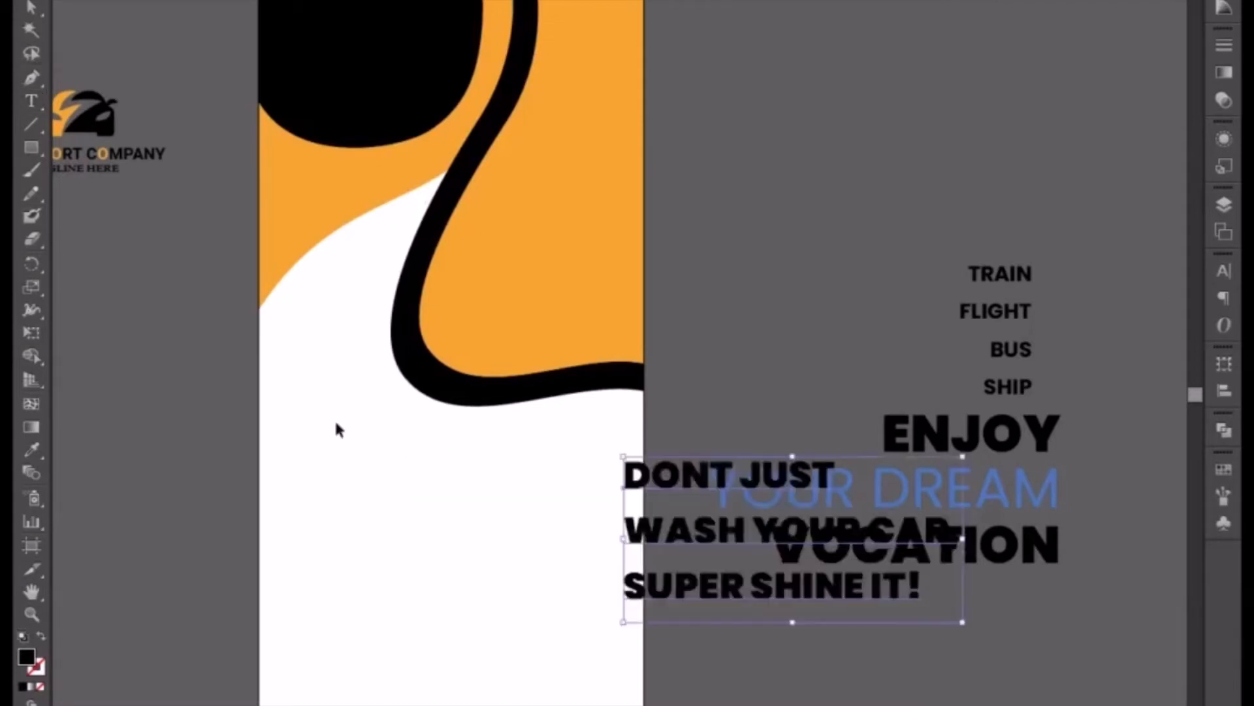
pyautogui.tripleClick(621, 476)
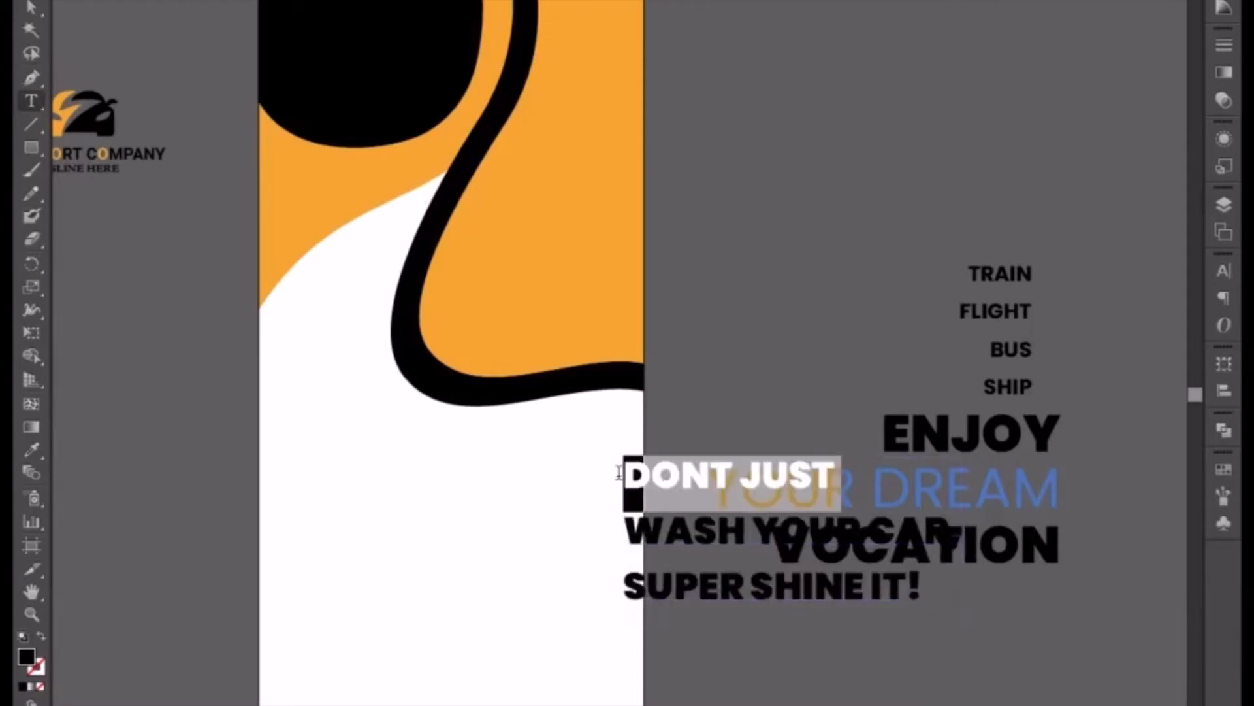
pyautogui.click(29, 7)
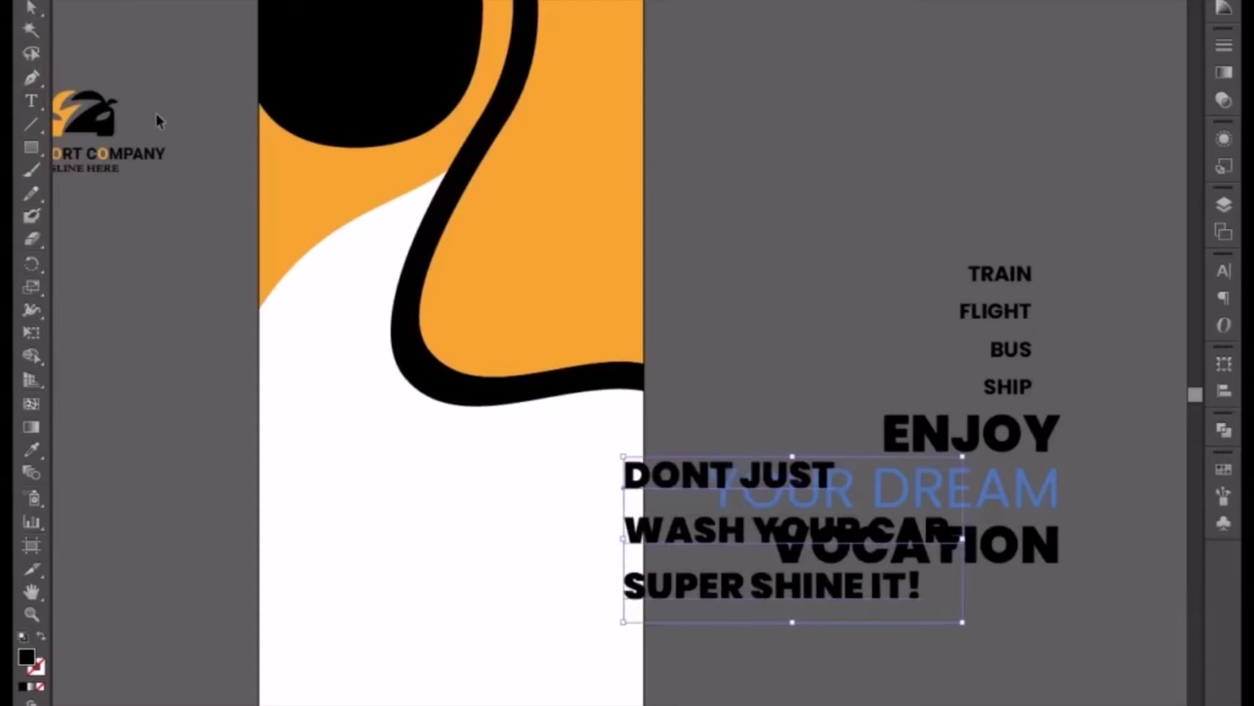
pyautogui.moveTo(652, 471); pyautogui.dragTo(316, 439)
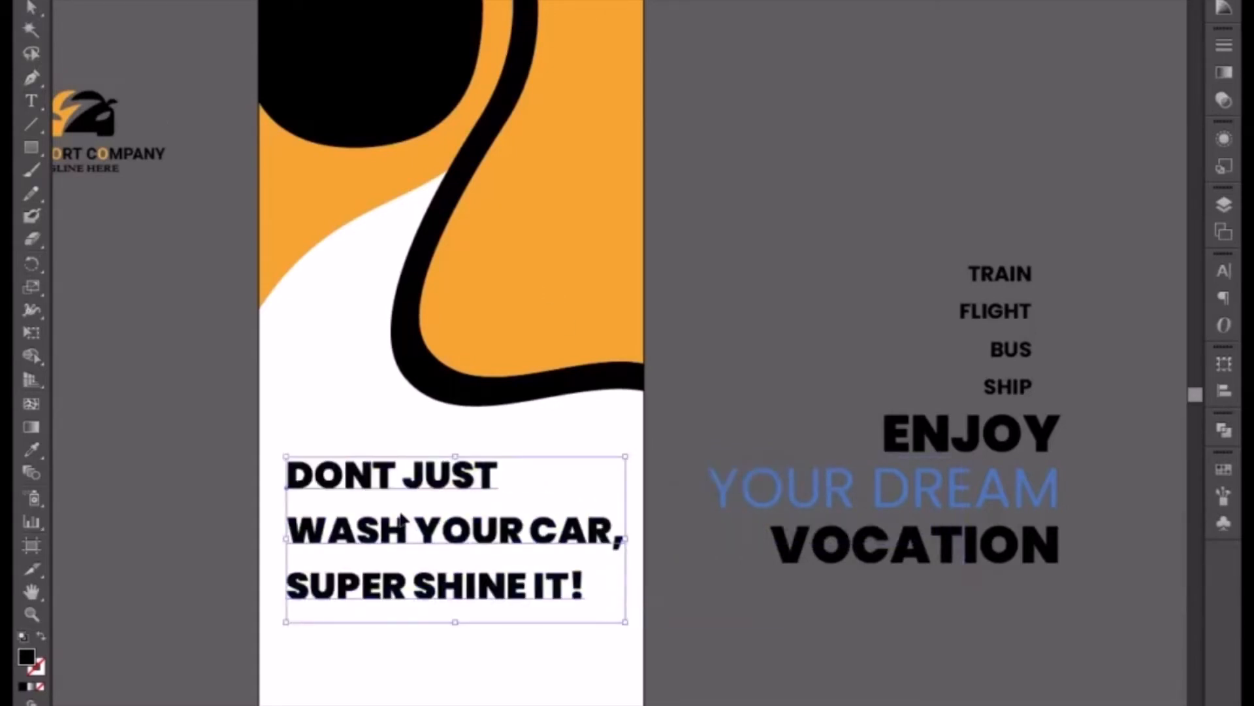
pyautogui.press('Left')
pyautogui.press('Left')
pyautogui.press('Left')
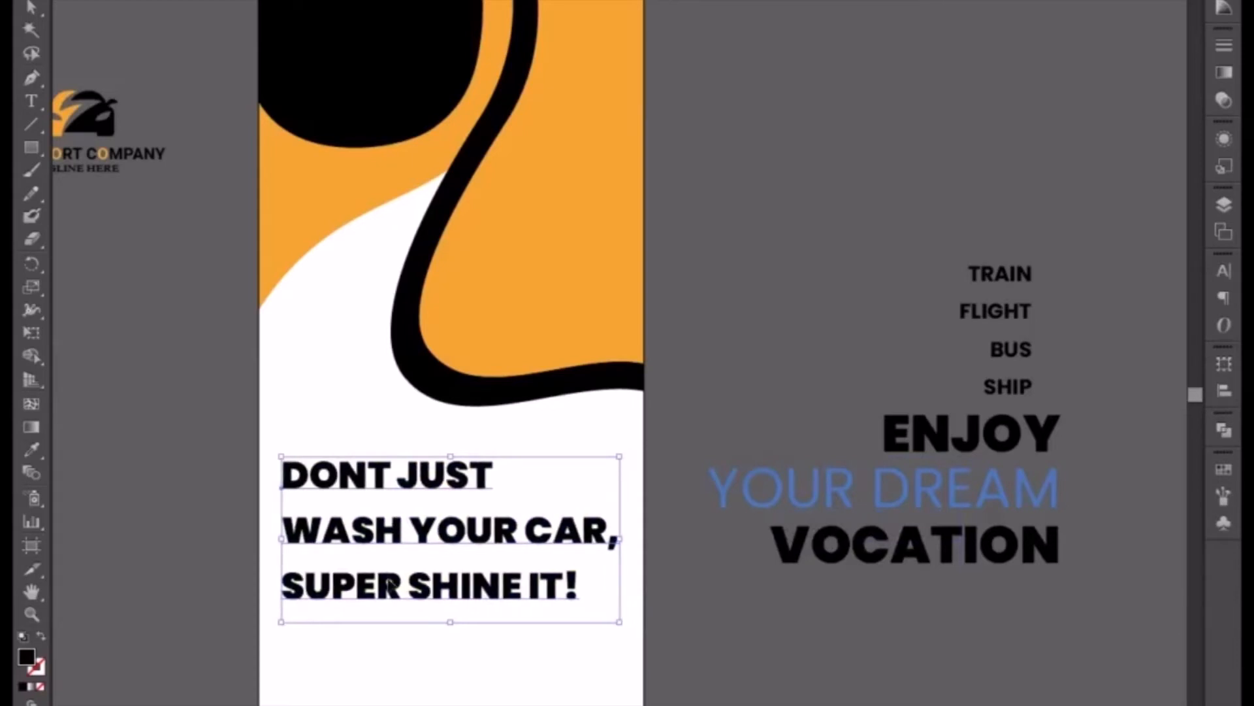
# Increase the font size of the headline's first line, "DONT JUST", above that of the other two lines
pyautogui.doubleClick(344, 480)
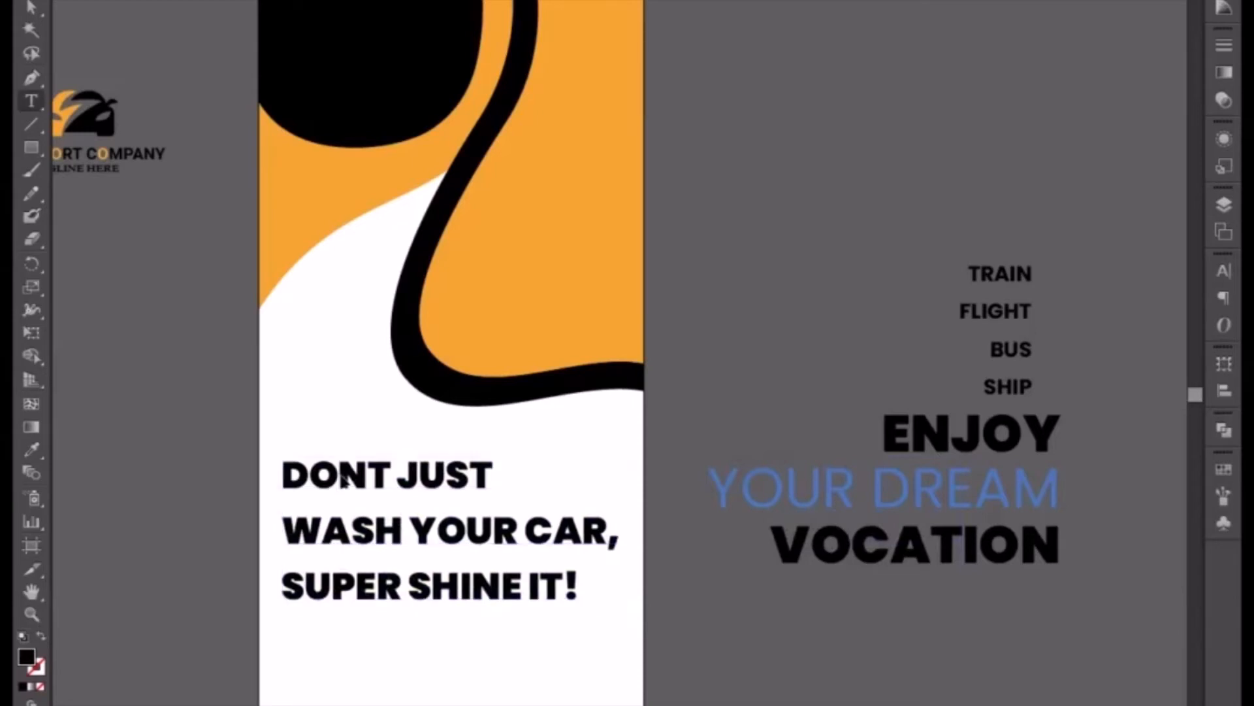
pyautogui.tripleClick(343, 482)
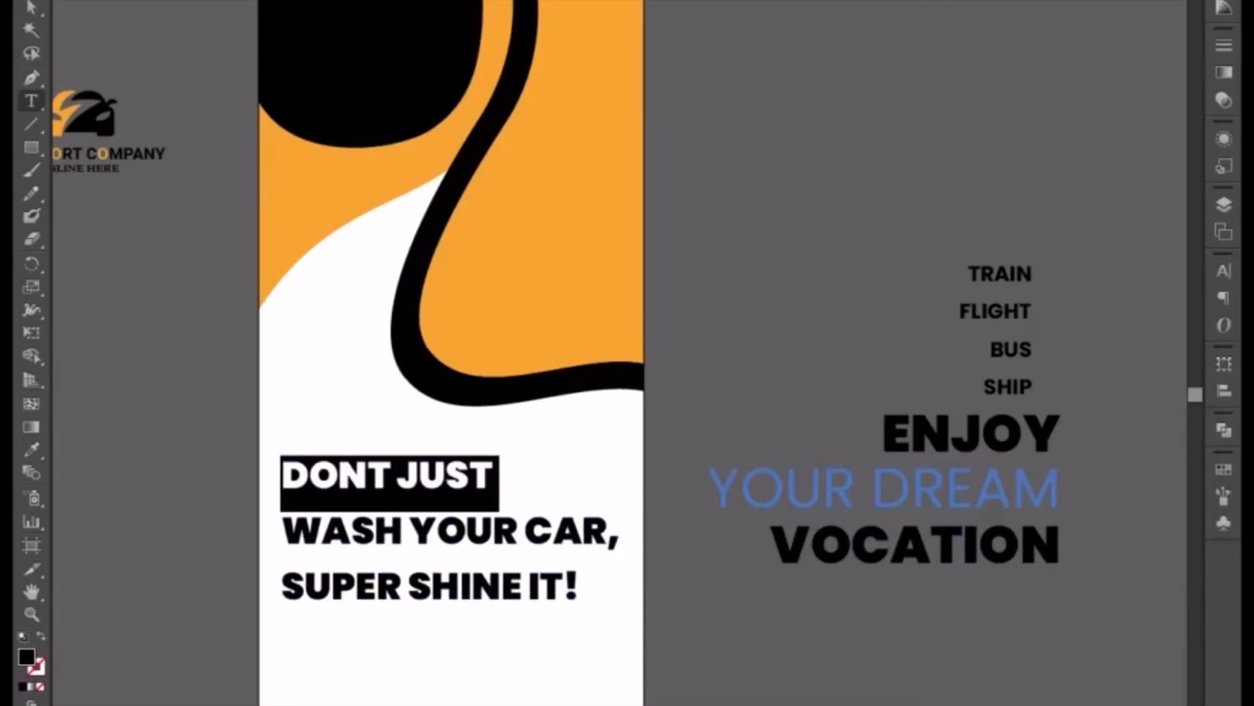
pyautogui.press('Up')
pyautogui.press('Up')
pyautogui.press('Up')
pyautogui.press('Up')
pyautogui.press('Up')
pyautogui.press('Up')
pyautogui.press('Up')
pyautogui.press('Up')
pyautogui.press('Up')
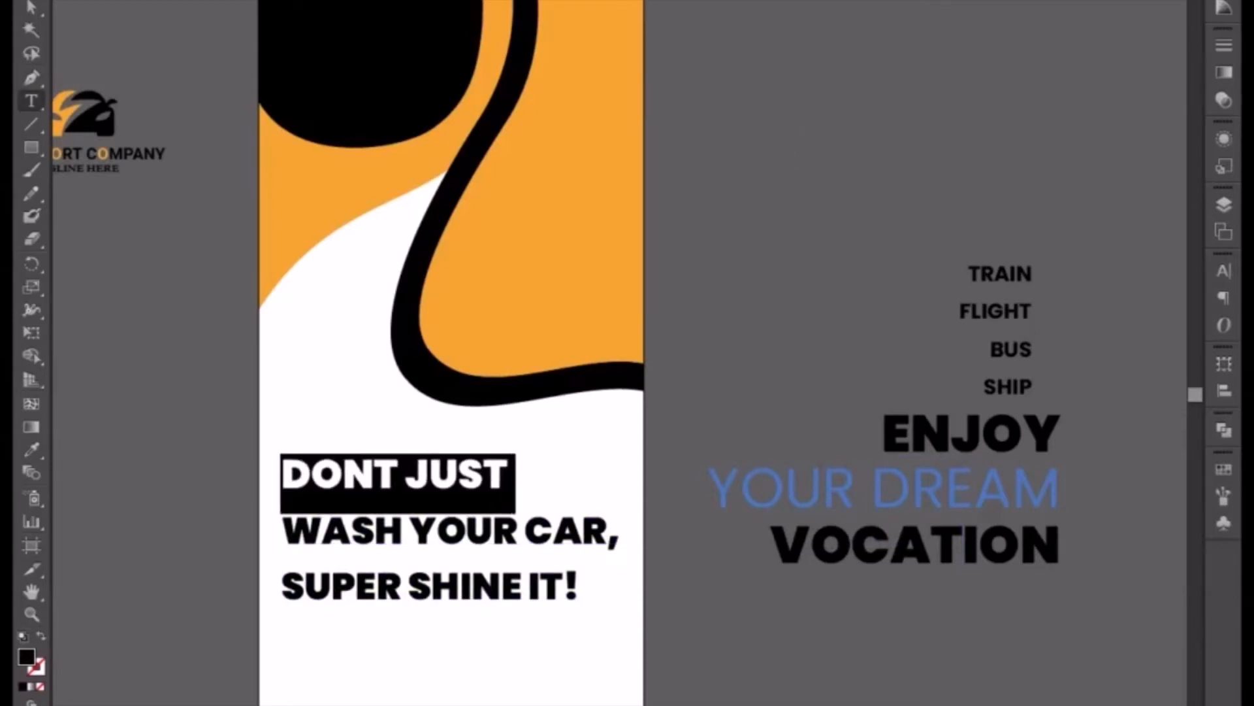
pyautogui.press('Up')
pyautogui.press('Up')
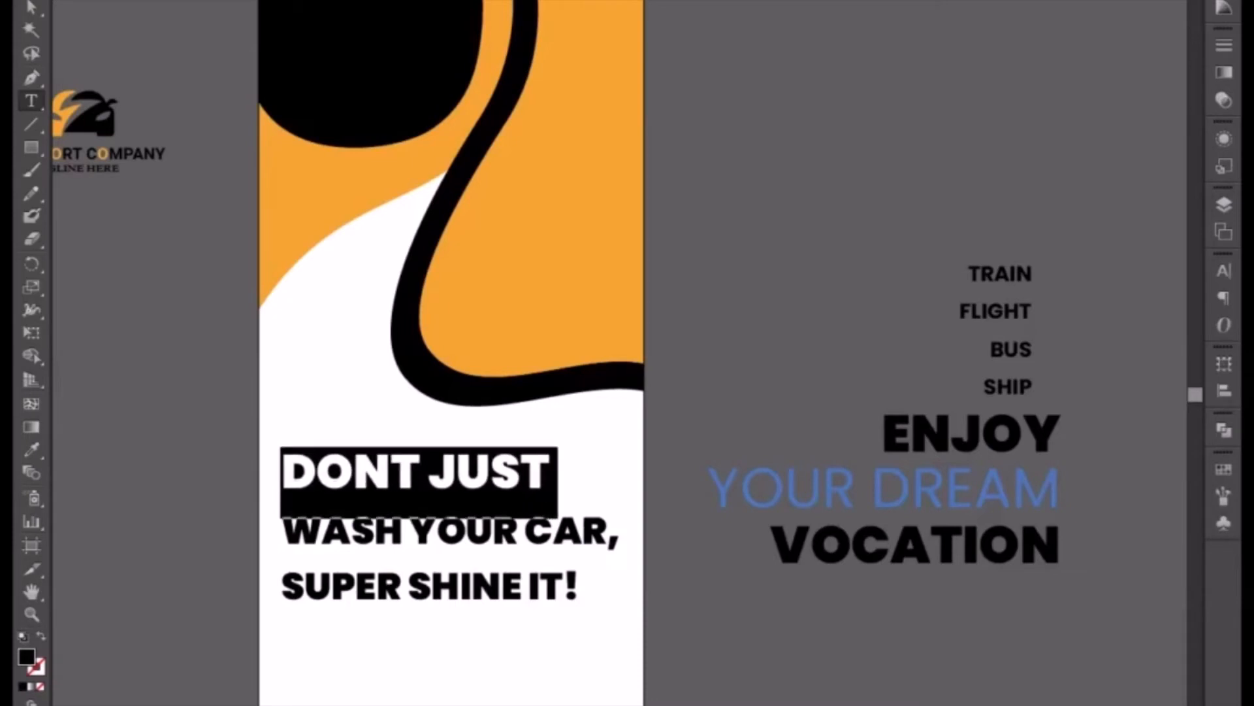
# Insert an apostrophe in the headline's first line so that it reads "DON'T JUST"
pyautogui.click(394, 468)
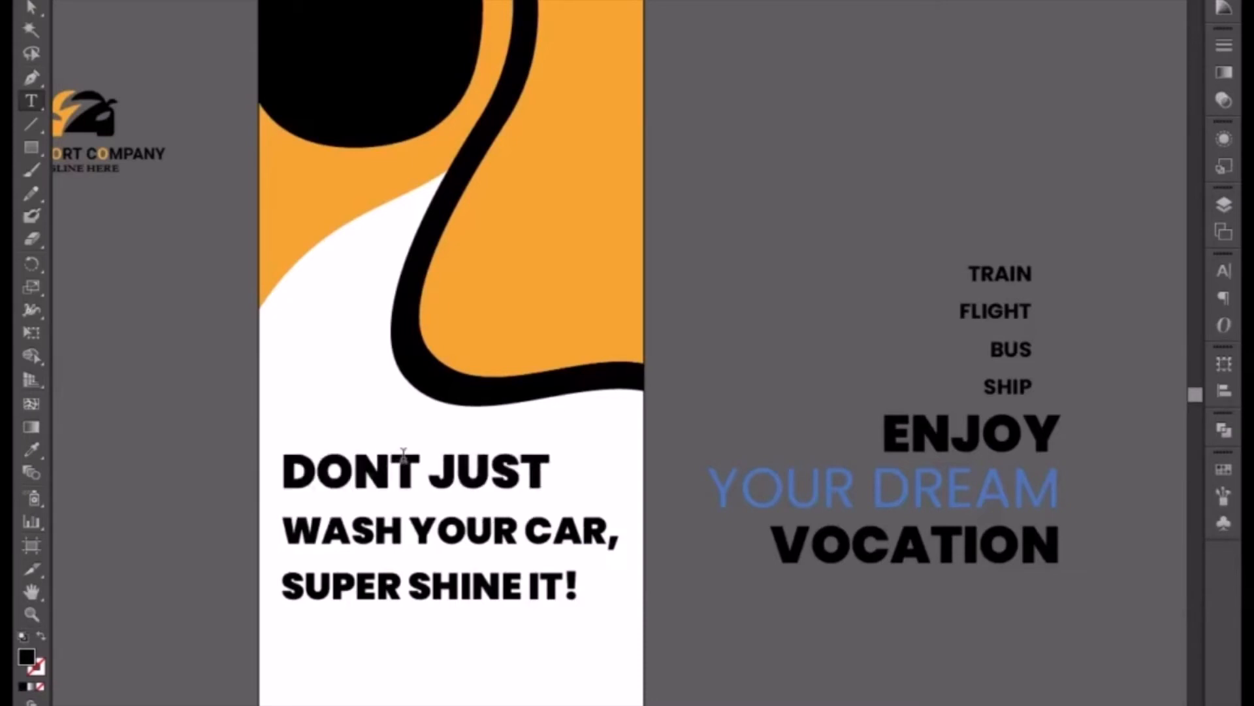
pyautogui.write('"')
pyautogui.press('BackSpace')
pyautogui.write("'")
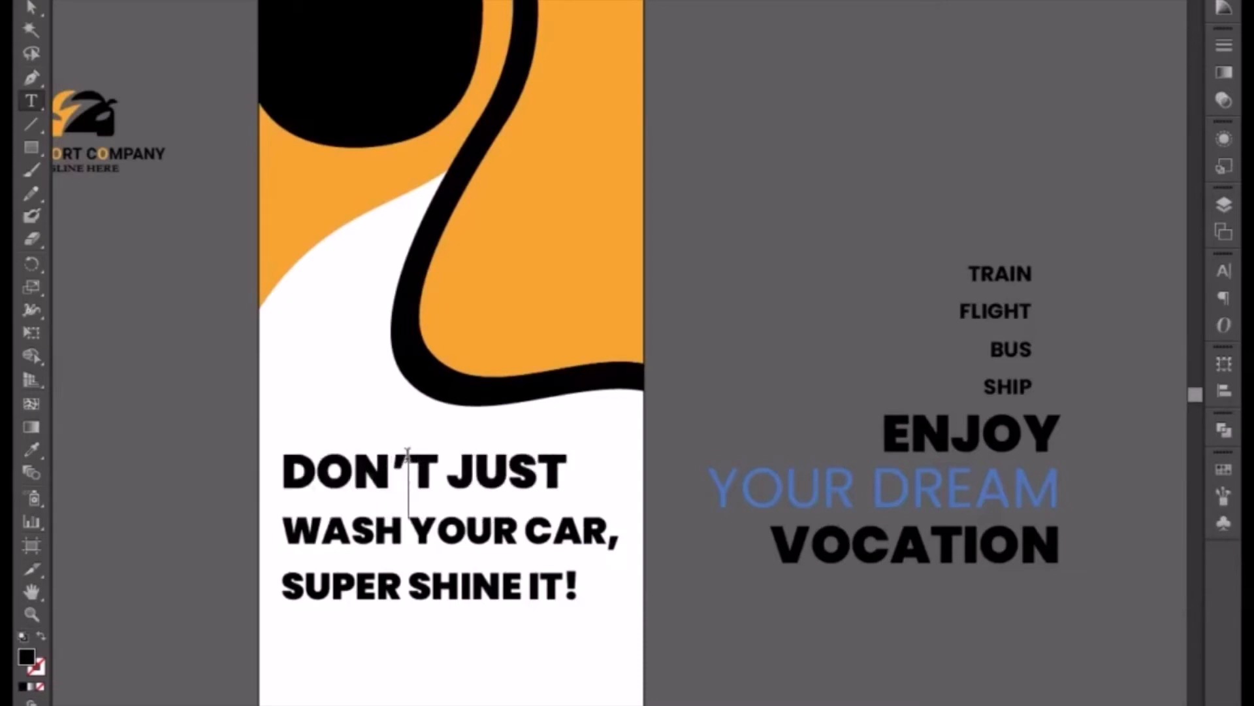
# Enlarge the "DON'T JUST" line until it is about as wide as "WASH YOUR CAR," beneath it
pyautogui.moveTo(573, 454); pyautogui.dragTo(260, 454)
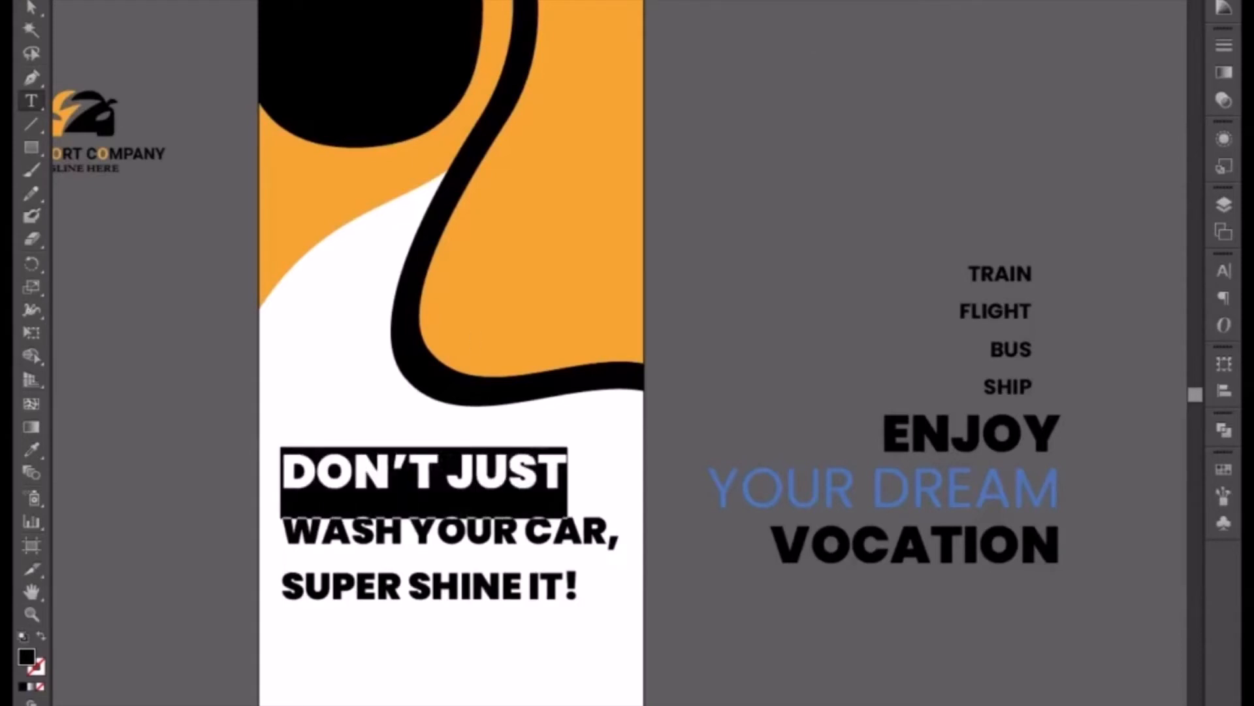
pyautogui.hotkey('ctrl', 'shift', '.')
pyautogui.hotkey('ctrl', 'shift', '.')
pyautogui.hotkey('ctrl', 'shift', '.')
pyautogui.hotkey('ctrl', 'shift', '.')
pyautogui.hotkey('ctrl', 'shift', '.')
pyautogui.hotkey('ctrl', 'shift', '.')
pyautogui.hotkey('ctrl', 'shift', '.')
pyautogui.hotkey('ctrl', 'shift', '.')
pyautogui.hotkey('ctrl', 'shift', '.')
pyautogui.hotkey('ctrl', 'shift', '.')
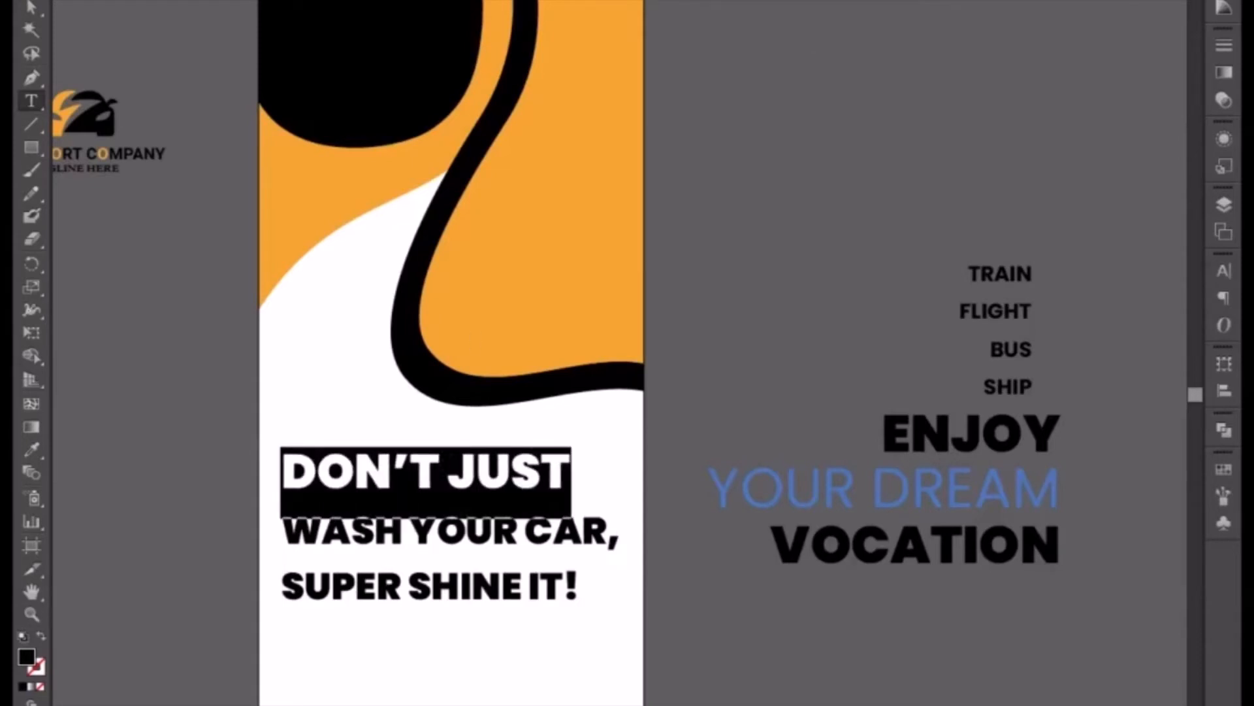
pyautogui.hotkey('ctrl', 'shift', '.')
pyautogui.hotkey('ctrl', 'shift', '.')
pyautogui.hotkey('ctrl', 'shift', '.')
pyautogui.hotkey('ctrl', 'shift', '.')
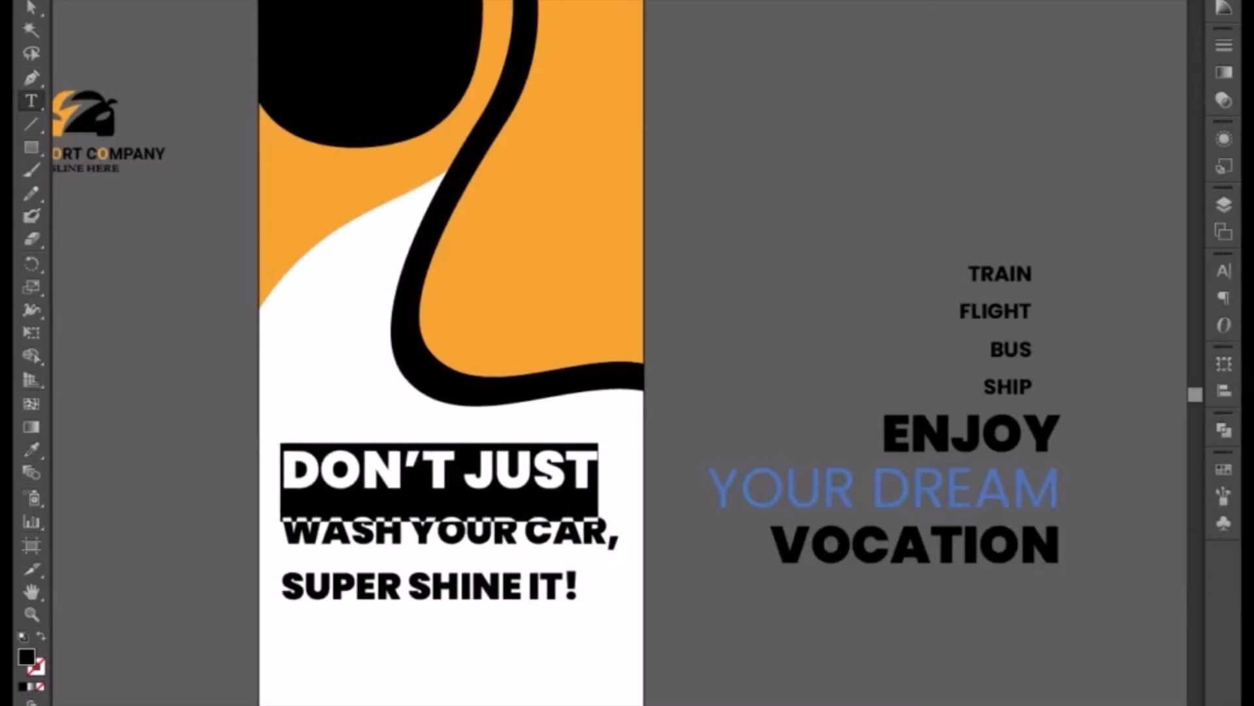
pyautogui.hotkey('ctrl', 'shift', '.')
pyautogui.hotkey('ctrl', 'shift', '.')
pyautogui.hotkey('ctrl', 'shift', '.')
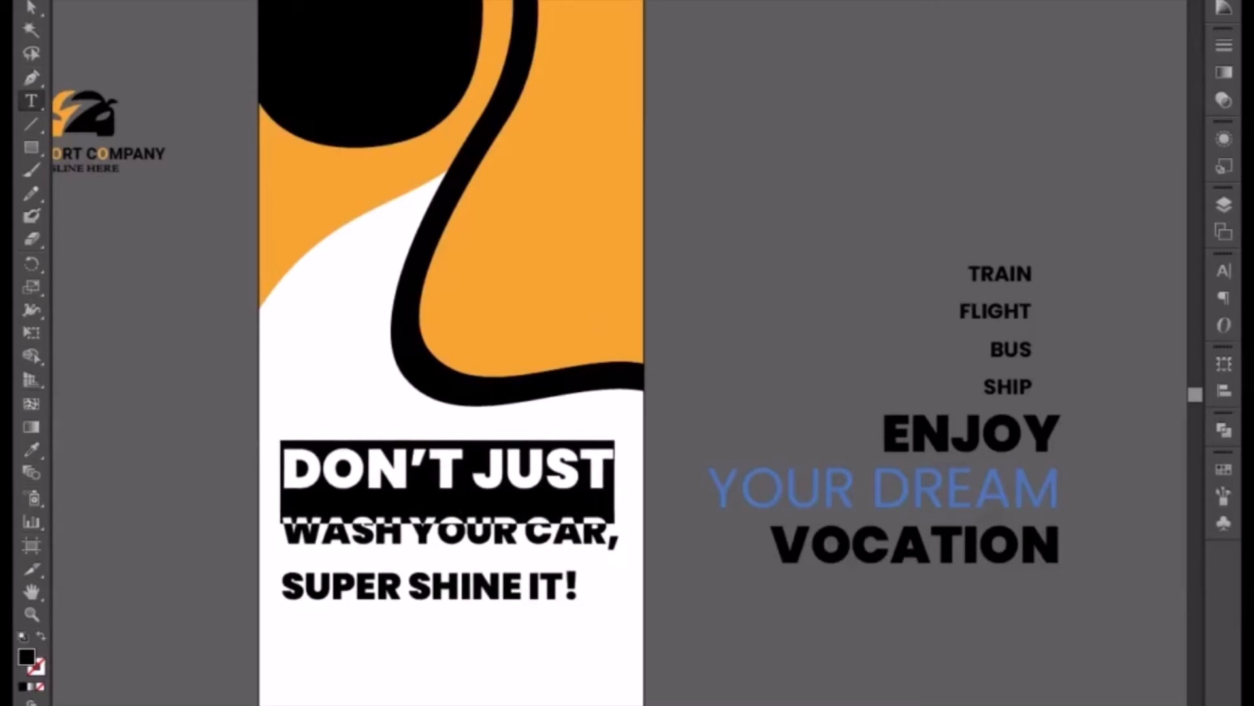
pyautogui.click(40, 10)
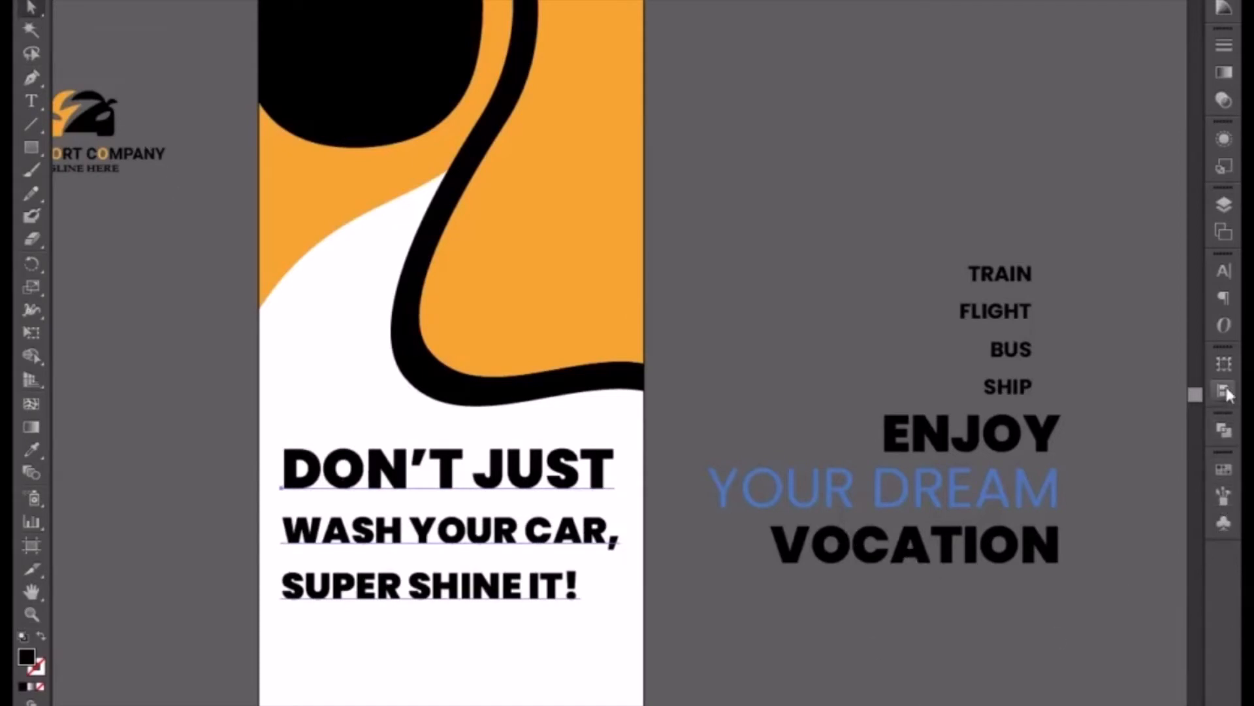
# Tighten the headline's line spacing by setting its leading to 270 pt
pyautogui.click(1224, 429)
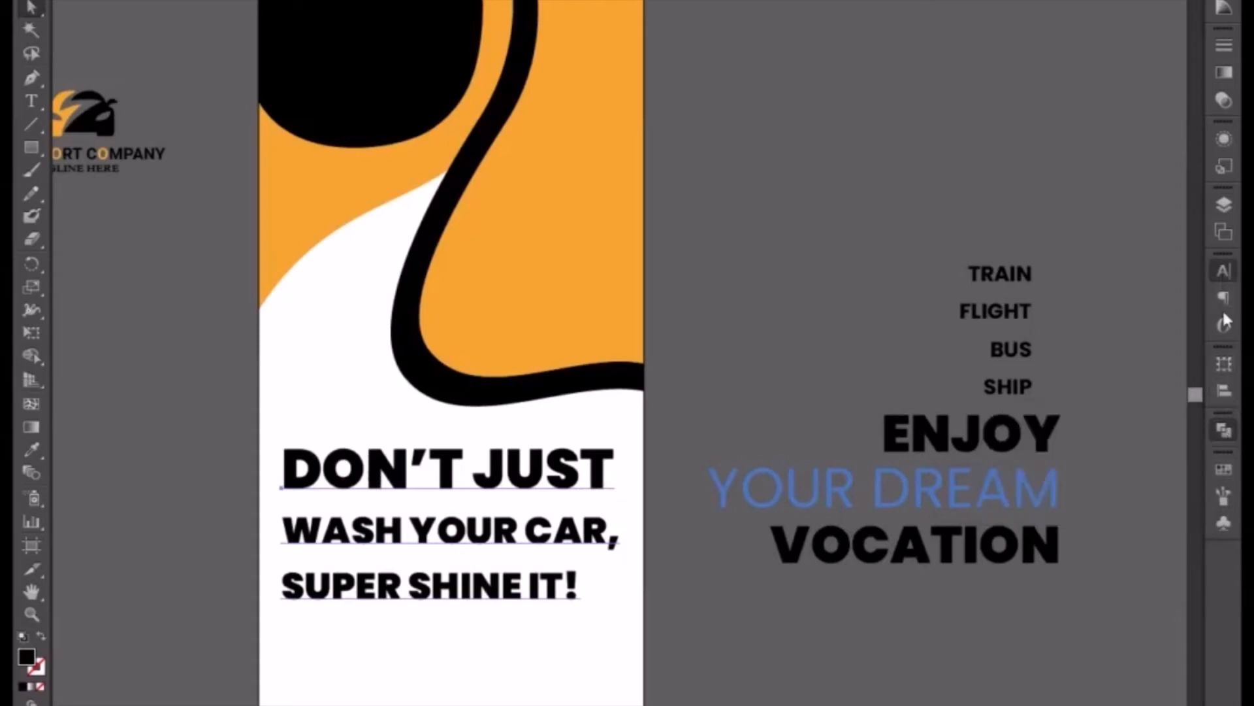
pyautogui.click(1224, 271)
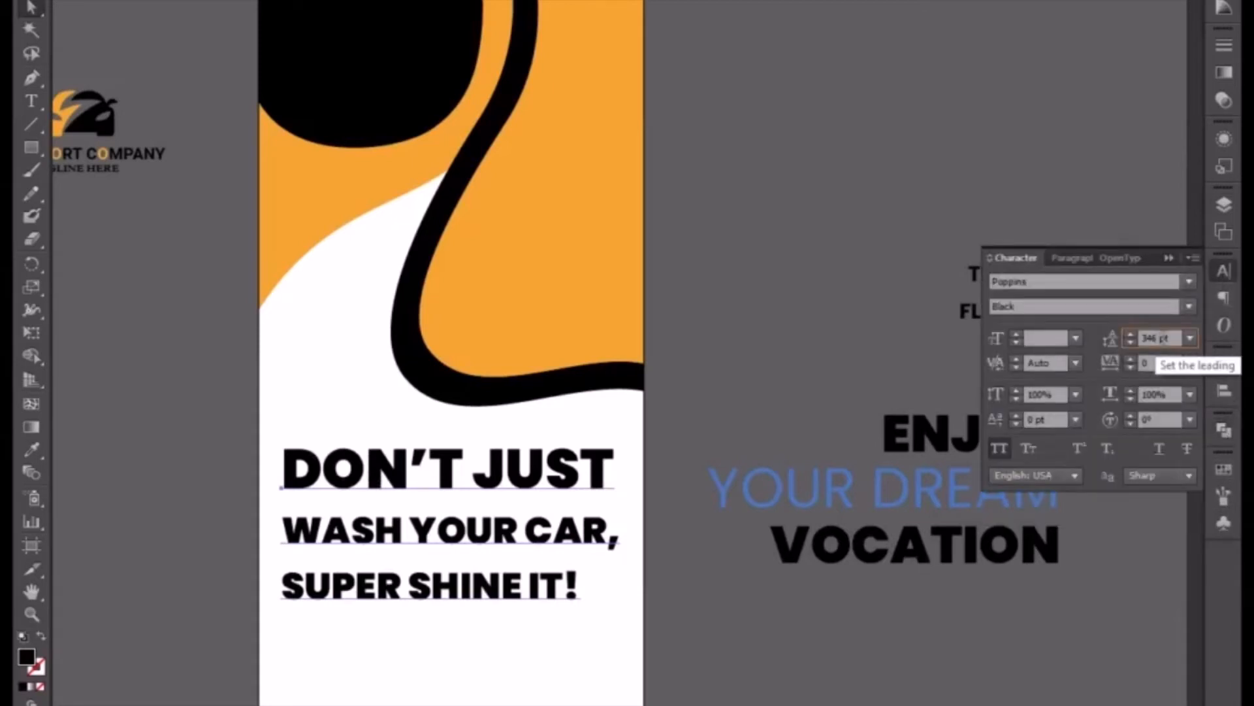
pyautogui.click(1164, 339)
pyautogui.press('Down')
pyautogui.press('Down')
pyautogui.press('Down')
pyautogui.press('Down')
pyautogui.press('Down')
pyautogui.press('Down')
pyautogui.press('Down')
pyautogui.press('Down')
pyautogui.press('Down')
pyautogui.press('Down')
pyautogui.press('Down')
pyautogui.press('Down')
pyautogui.press('Down')
pyautogui.press('Down')
pyautogui.press('Down')
pyautogui.press('Down')
pyautogui.press('Down')
pyautogui.press('Down')
pyautogui.press('Down')
pyautogui.press('Down')
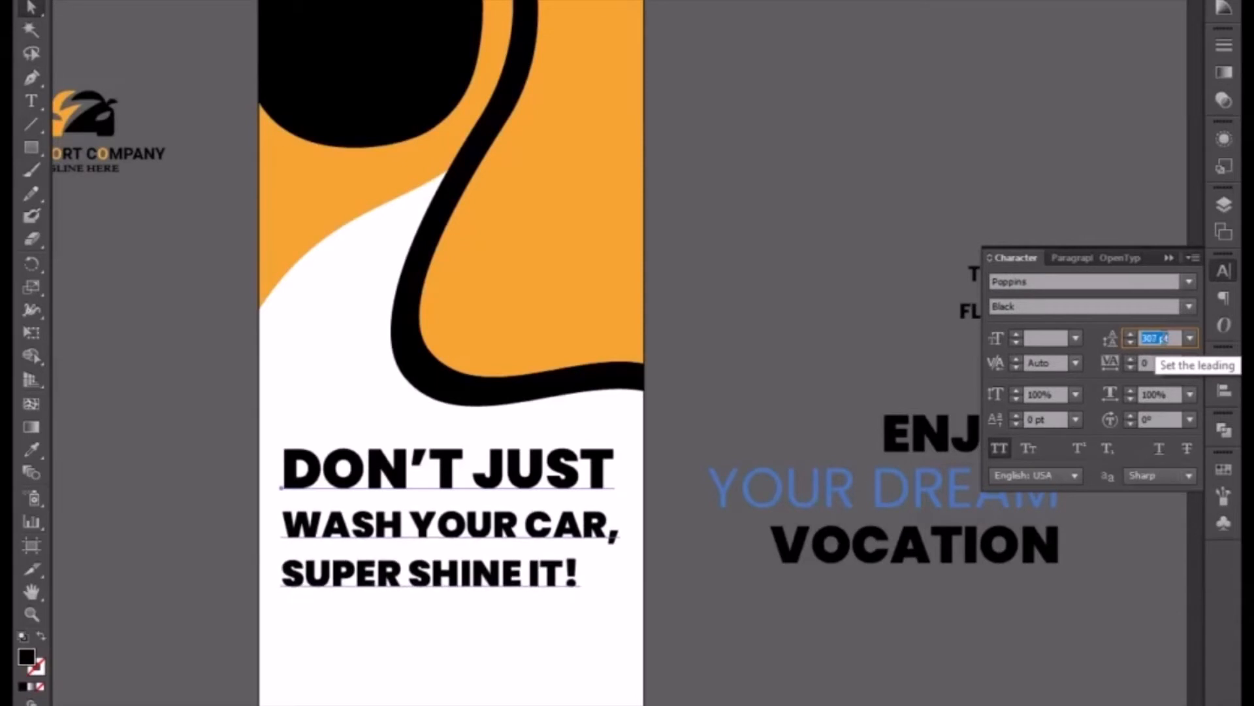
pyautogui.press('Down')
pyautogui.press('Down')
pyautogui.press('Down')
pyautogui.press('Down')
pyautogui.press('Down')
pyautogui.press('Down')
pyautogui.press('Down')
pyautogui.press('Down')
pyautogui.press('Down')
pyautogui.press('Down')
pyautogui.press('Down')
pyautogui.press('Down')
pyautogui.press('Down')
pyautogui.press('Down')
pyautogui.press('Down')
pyautogui.press('Down')
pyautogui.press('Down')
pyautogui.press('Down')
pyautogui.press('Down')
pyautogui.press('Down')
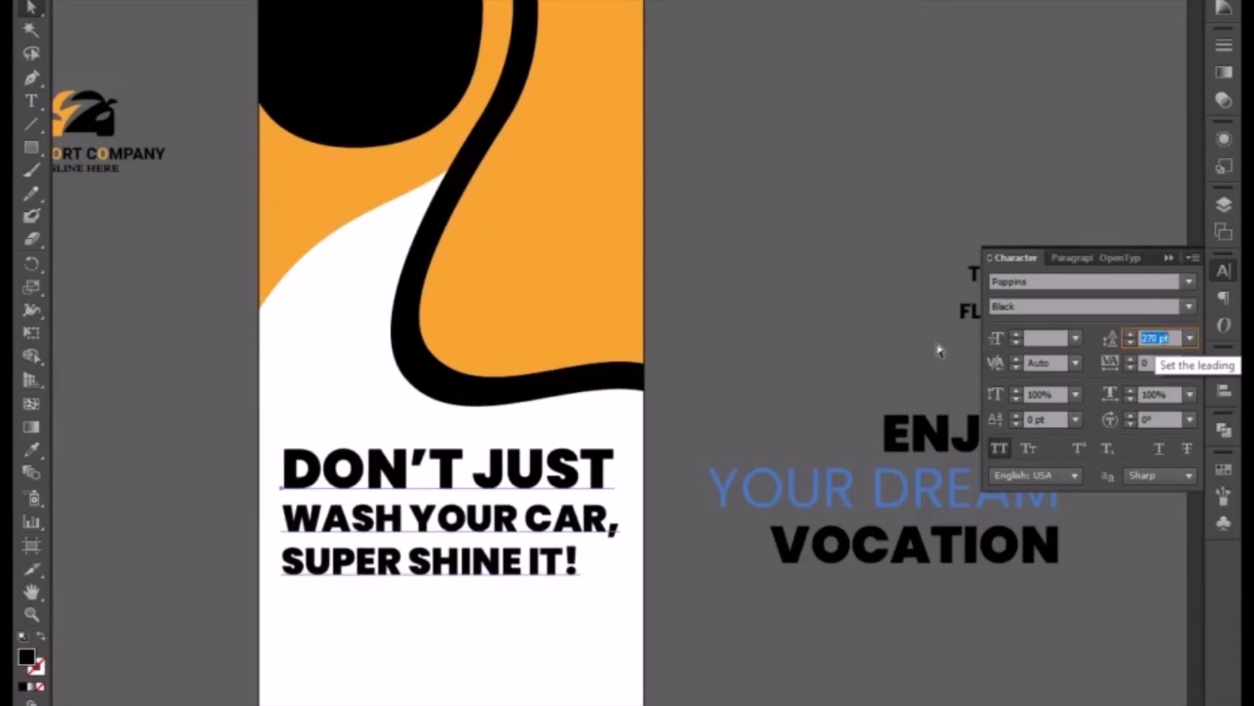
# Set the tracking of the "SUPER SHINE IT!" line to 65 so it spans the width of the lines above
pyautogui.doubleClick(472, 567)
pyautogui.tripleClick(472, 567)
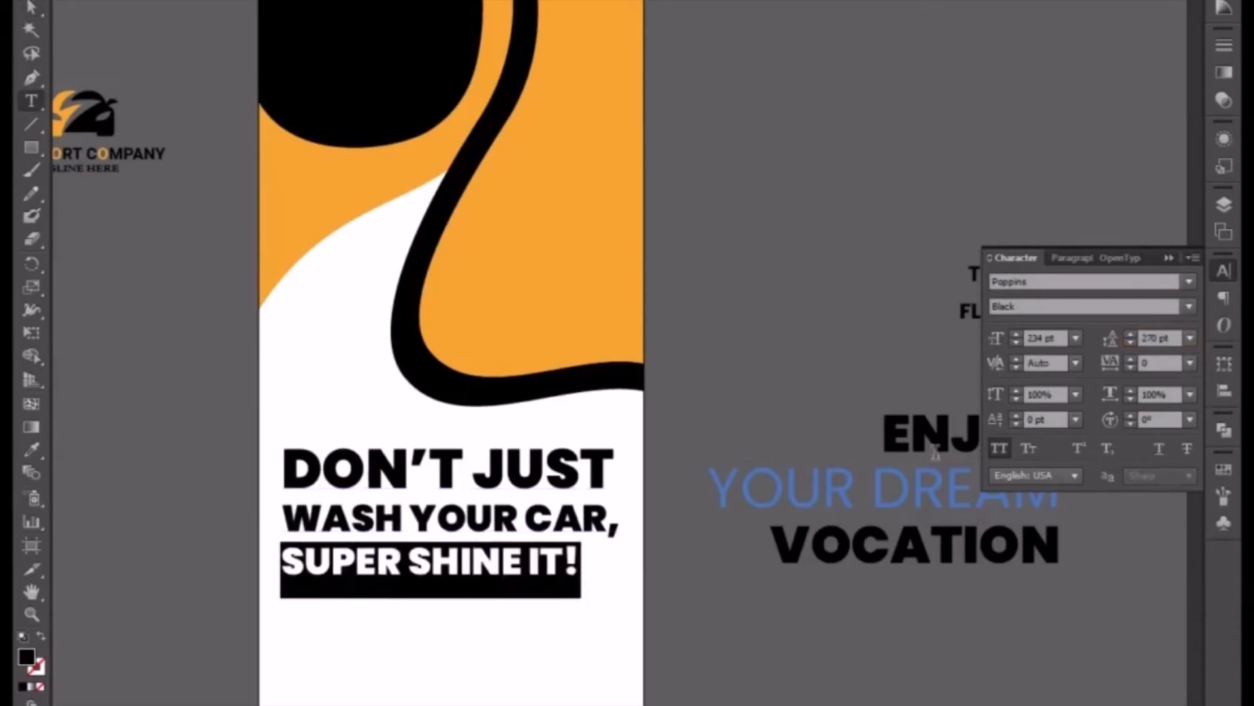
pyautogui.click(1154, 362)
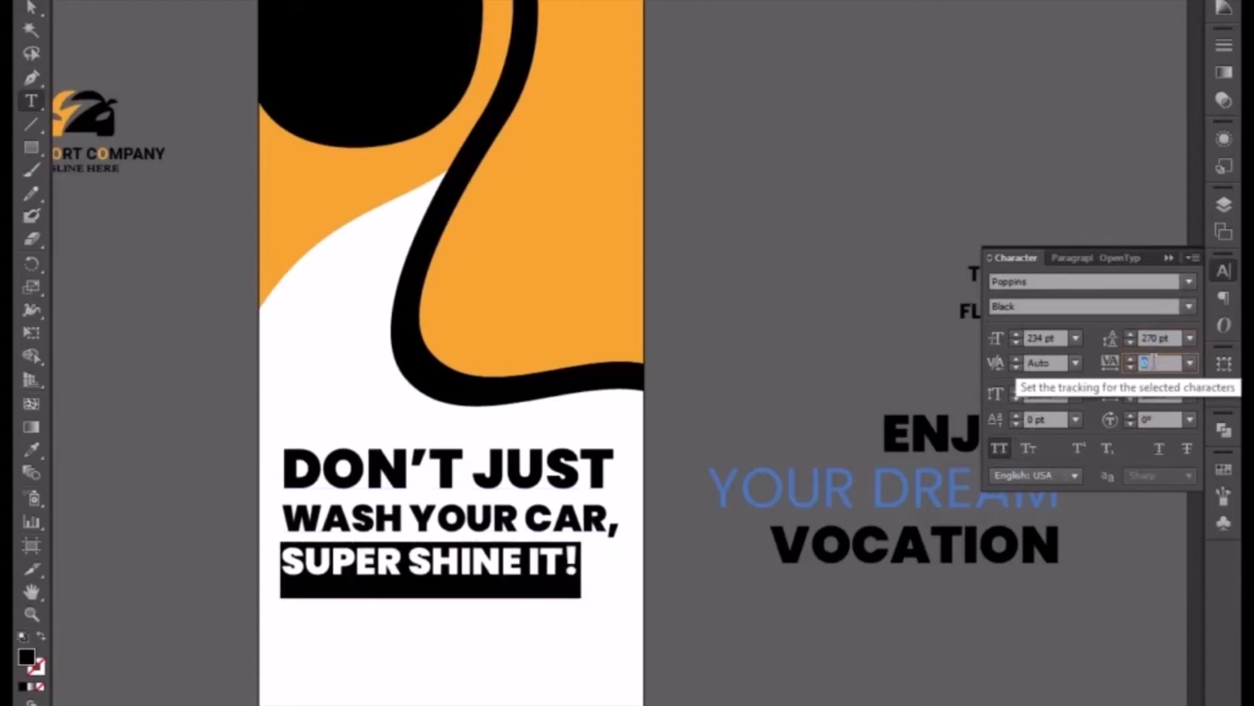
pyautogui.write('50')
pyautogui.press('Return')
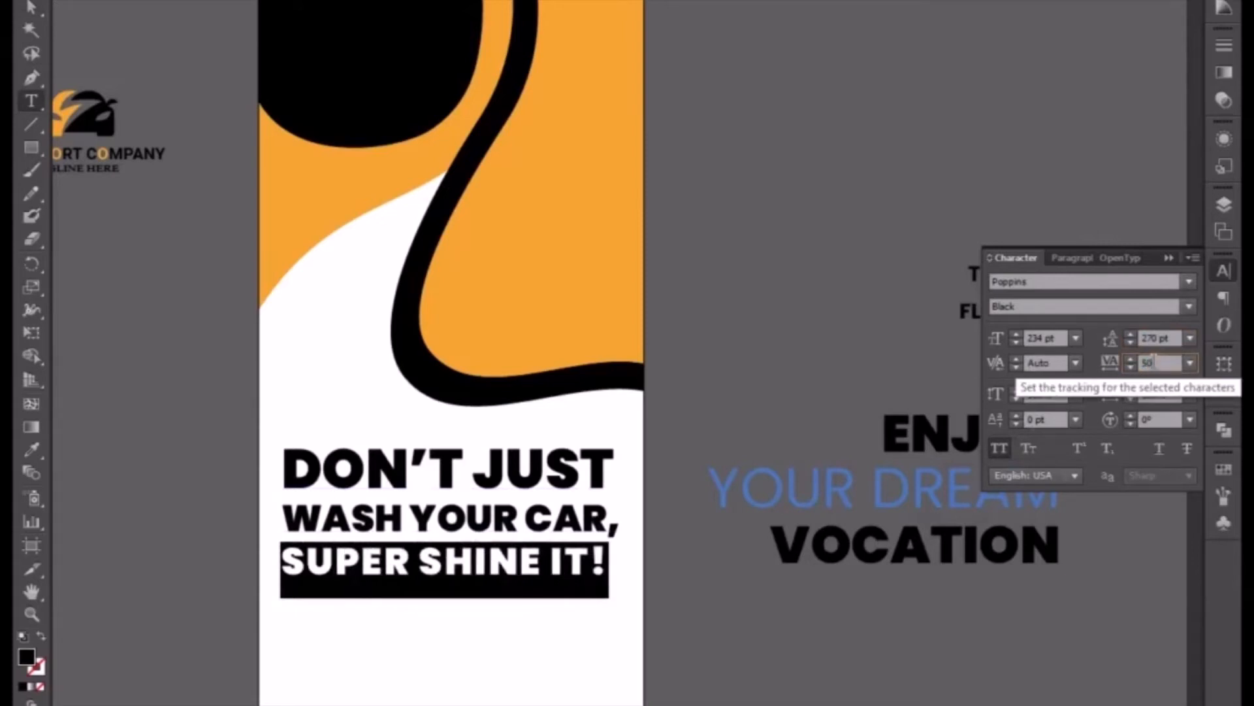
pyautogui.press('Up')
pyautogui.press('Up')
pyautogui.press('Up')
pyautogui.press('Up')
pyautogui.press('Up')
pyautogui.press('Up')
pyautogui.press('Up')
pyautogui.press('Up')
pyautogui.press('Up')
pyautogui.press('Up')
pyautogui.press('Up')
pyautogui.press('Up')
pyautogui.press('Up')
pyautogui.press('Up')
pyautogui.press('Up')
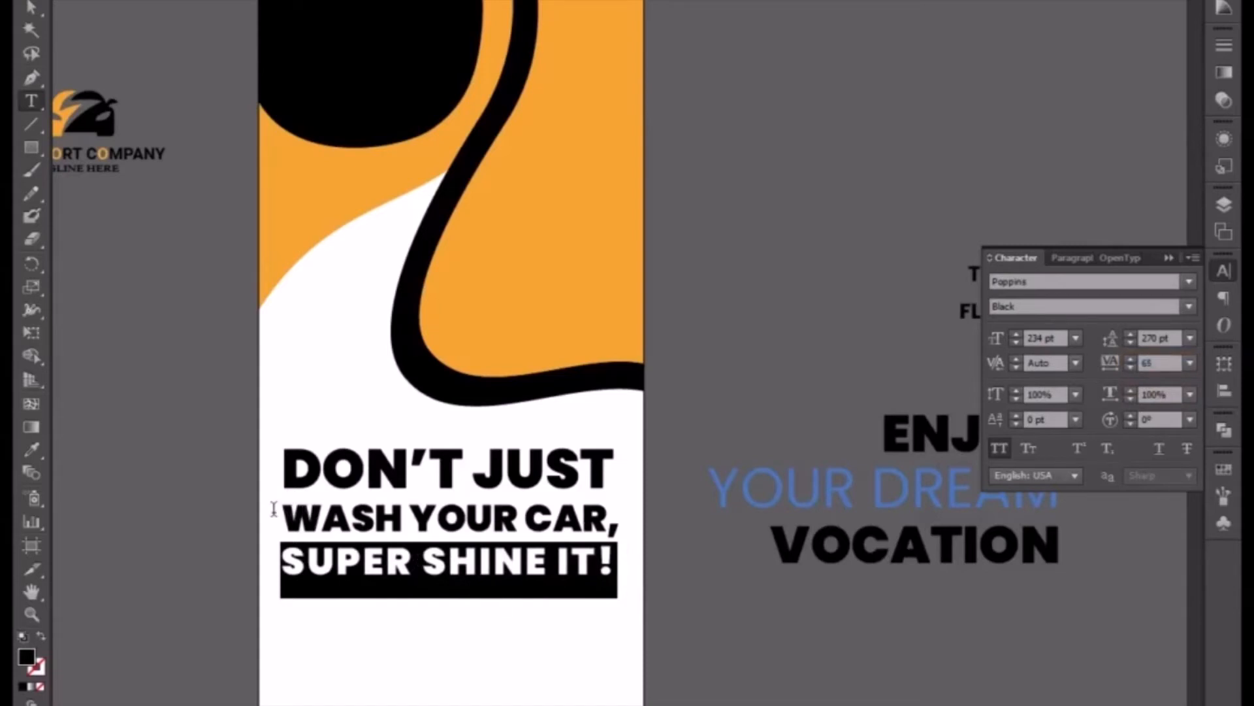
# Colour the "WASH YOUR CAR," and "SUPER SHINE IT!" lines with the orange sampled from the banner's curved shape
pyautogui.moveTo(274, 508); pyautogui.dragTo(635, 551)
pyautogui.click(32, 449)
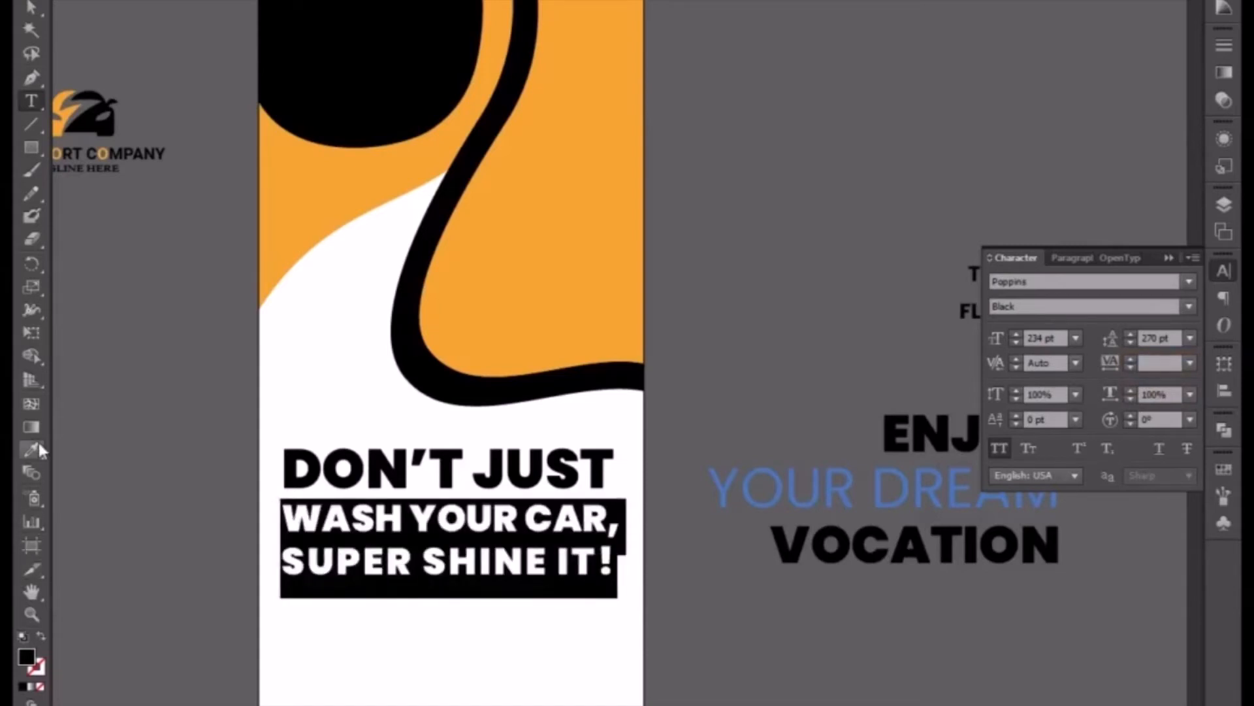
pyautogui.click(330, 201)
pyautogui.click(30, 7)
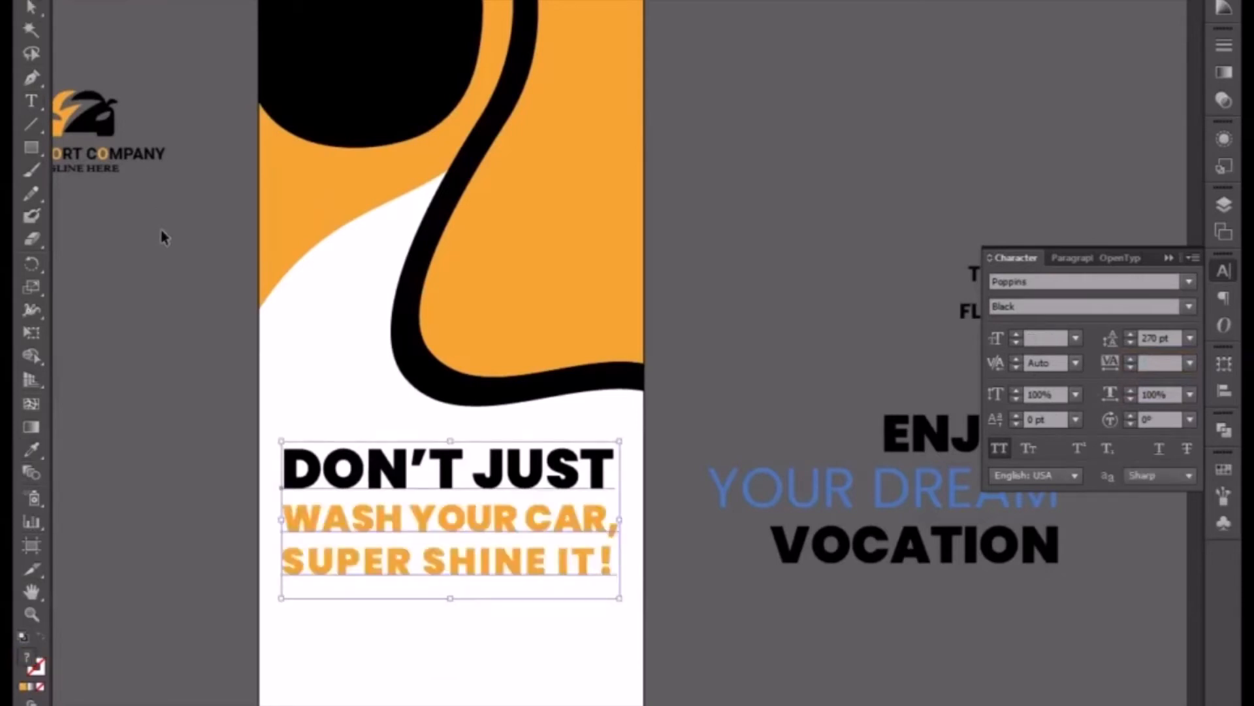
# Copy the Lorem Ipsum paragraph onto the banner and trim it to "Lorem Ipsum is simply dummy text of the printing and type etting industry."
pyautogui.click(707, 660)
pyautogui.moveTo(708, 661); pyautogui.dragTo(617, 429)
pyautogui.scroll(-3, 616, 430)
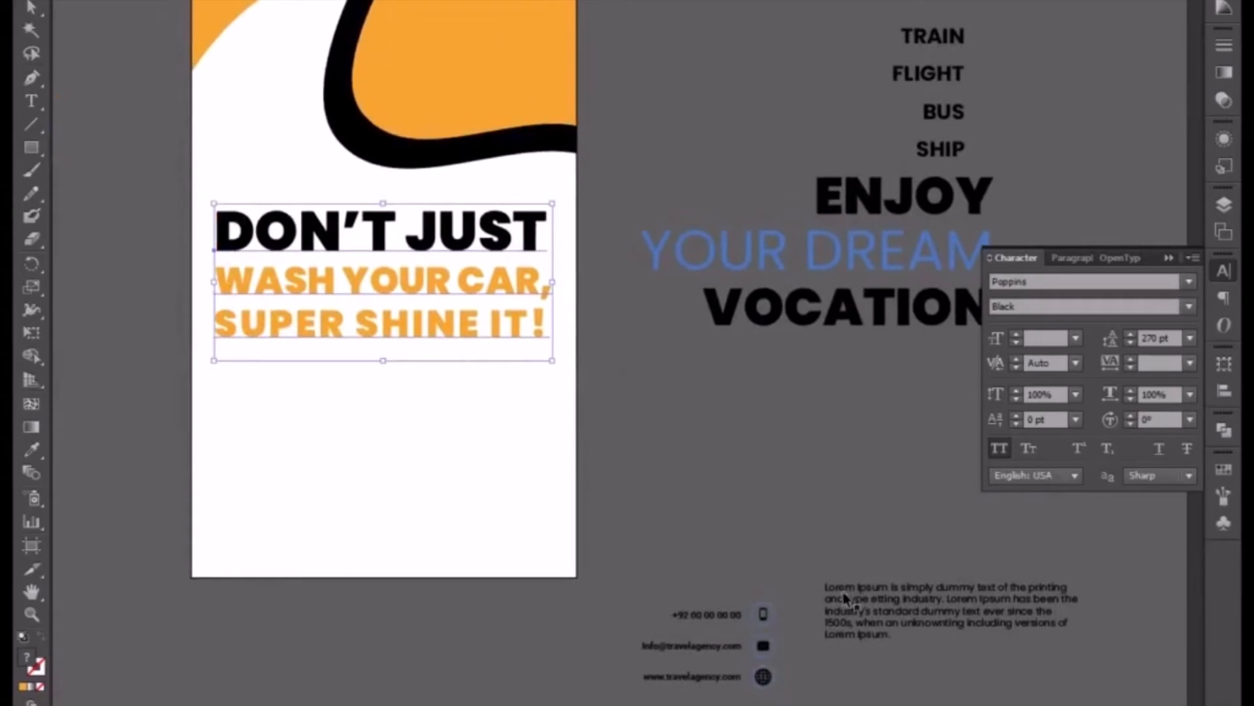
pyautogui.click(912, 620)
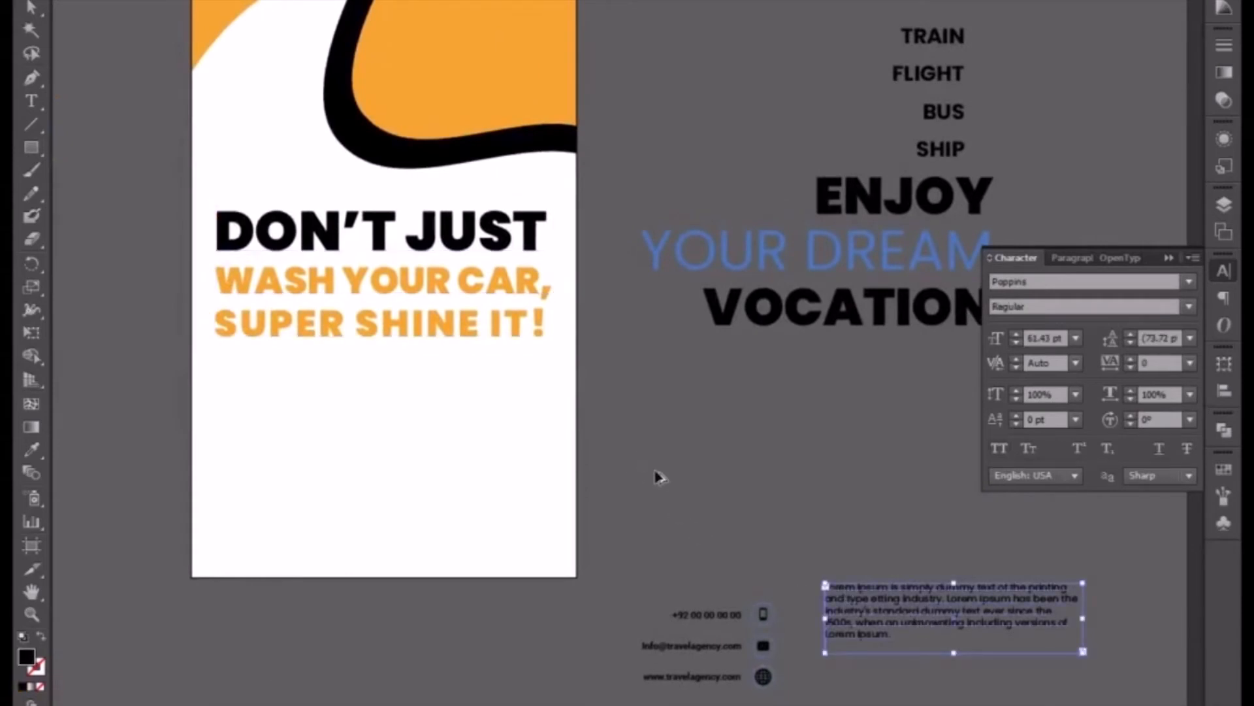
pyautogui.moveTo(903, 621); pyautogui.dragTo(618, 500)
pyautogui.doubleClick(487, 470)
pyautogui.press('BackSpace')
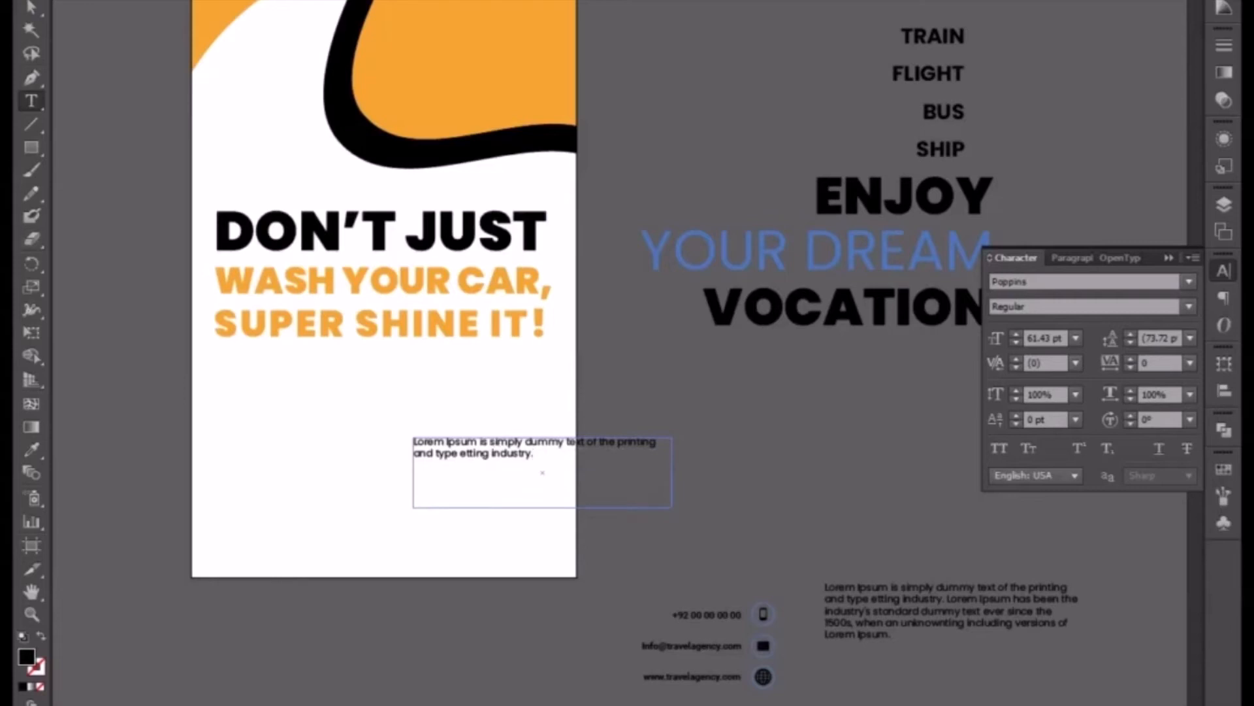
pyautogui.press('Escape')
# Place the short paragraph beneath "SUPER SHINE IT!" and resize its text frame to the headline's width and two lines' height
pyautogui.moveTo(508, 454); pyautogui.dragTo(310, 360)
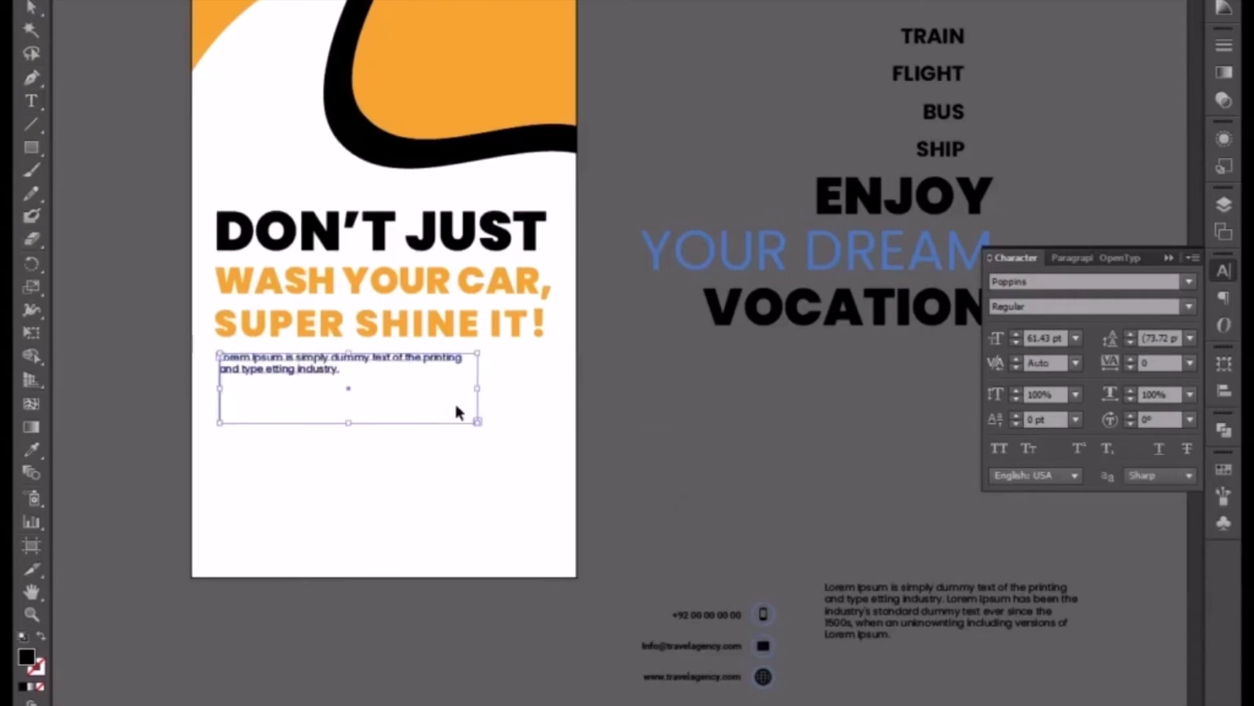
pyautogui.moveTo(478, 390); pyautogui.dragTo(548, 391)
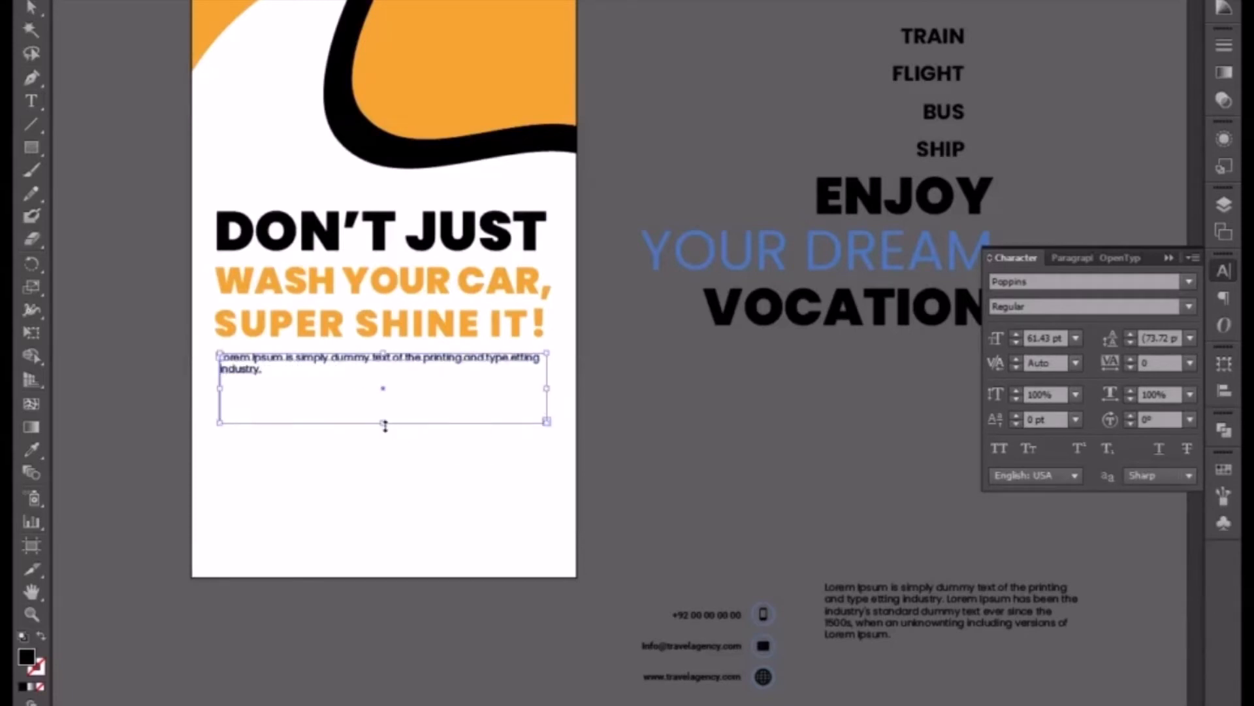
pyautogui.moveTo(385, 426); pyautogui.dragTo(387, 385)
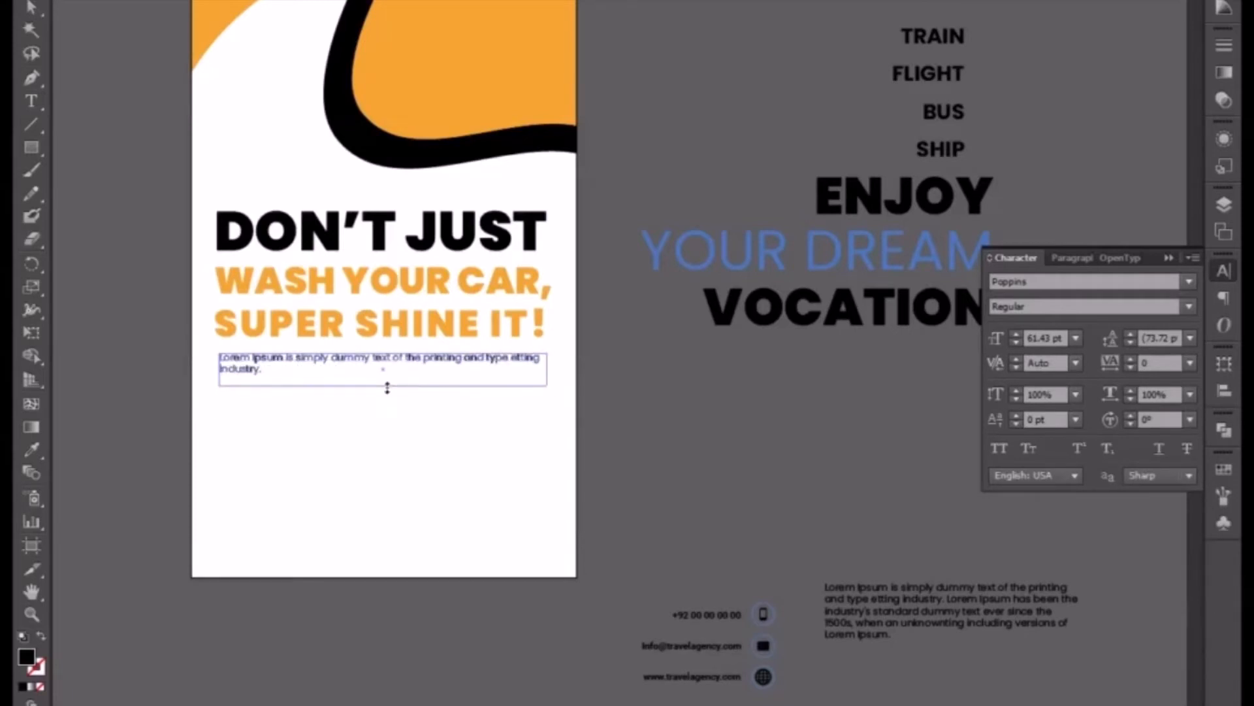
pyautogui.click(396, 449)
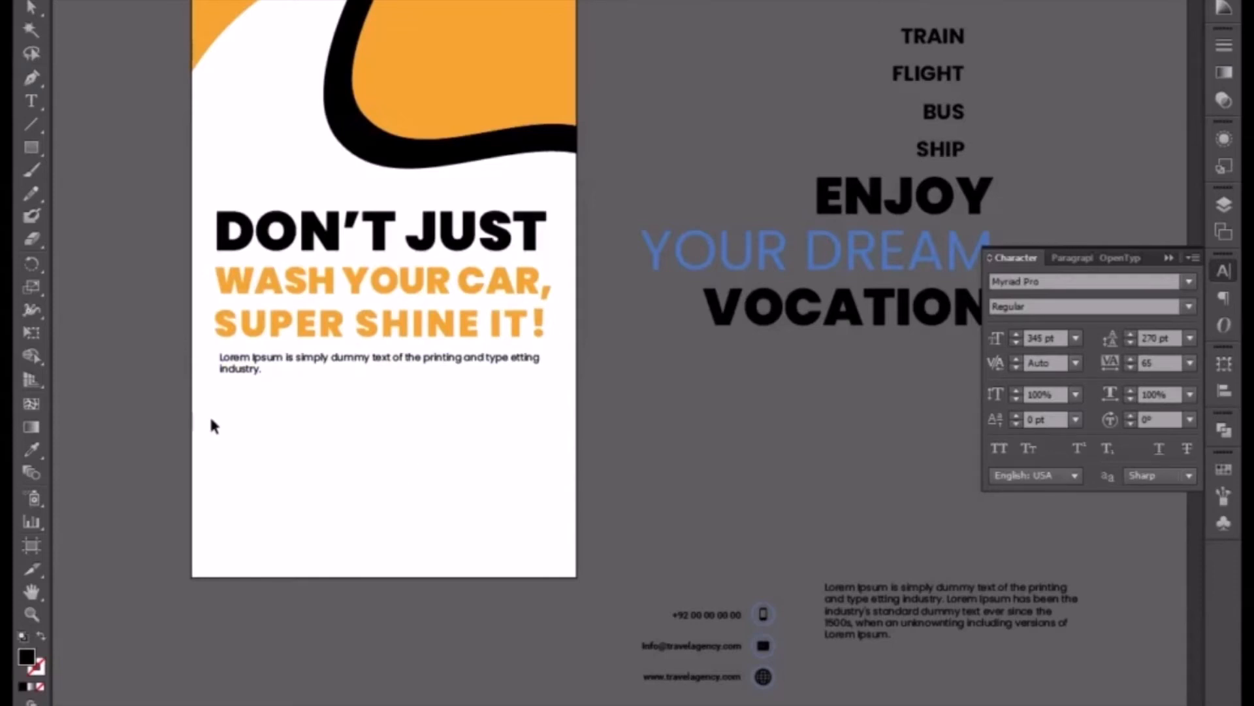
# Nudge the headline and the paragraph beneath it slightly upward together
pyautogui.moveTo(351, 444); pyautogui.dragTo(312, 296)
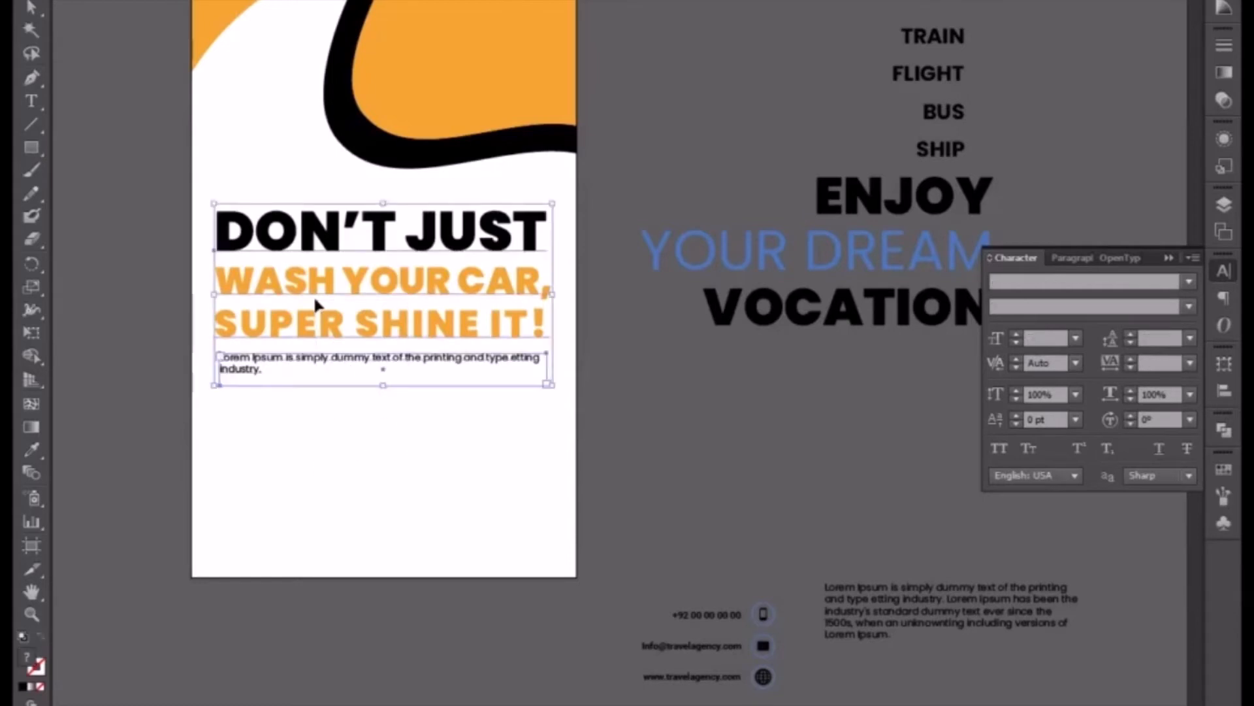
pyautogui.press('Up')
pyautogui.press('Up')
pyautogui.press('Up')
pyautogui.press('Up')
pyautogui.press('Up')
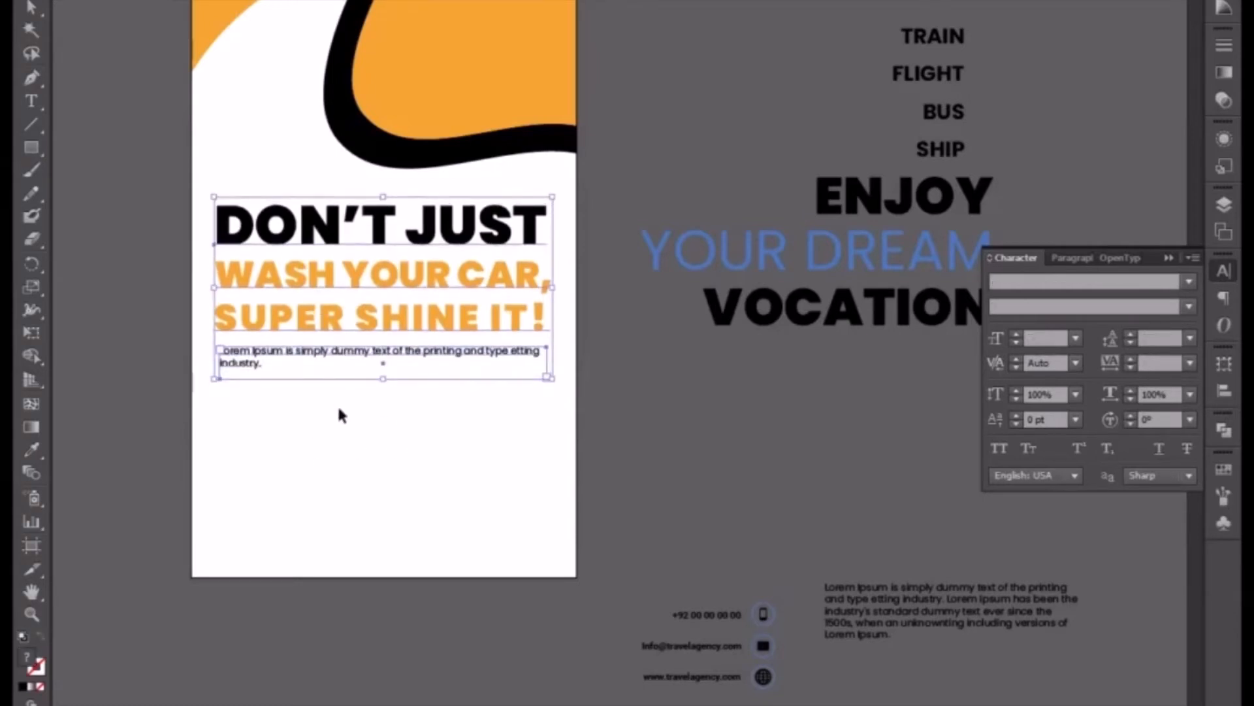
pyautogui.click(320, 446)
# Draw a tall, narrow black rectangle below the short paragraph, aligned with the paragraph's left edge
pyautogui.moveTo(254, 434); pyautogui.dragTo(324, 400)
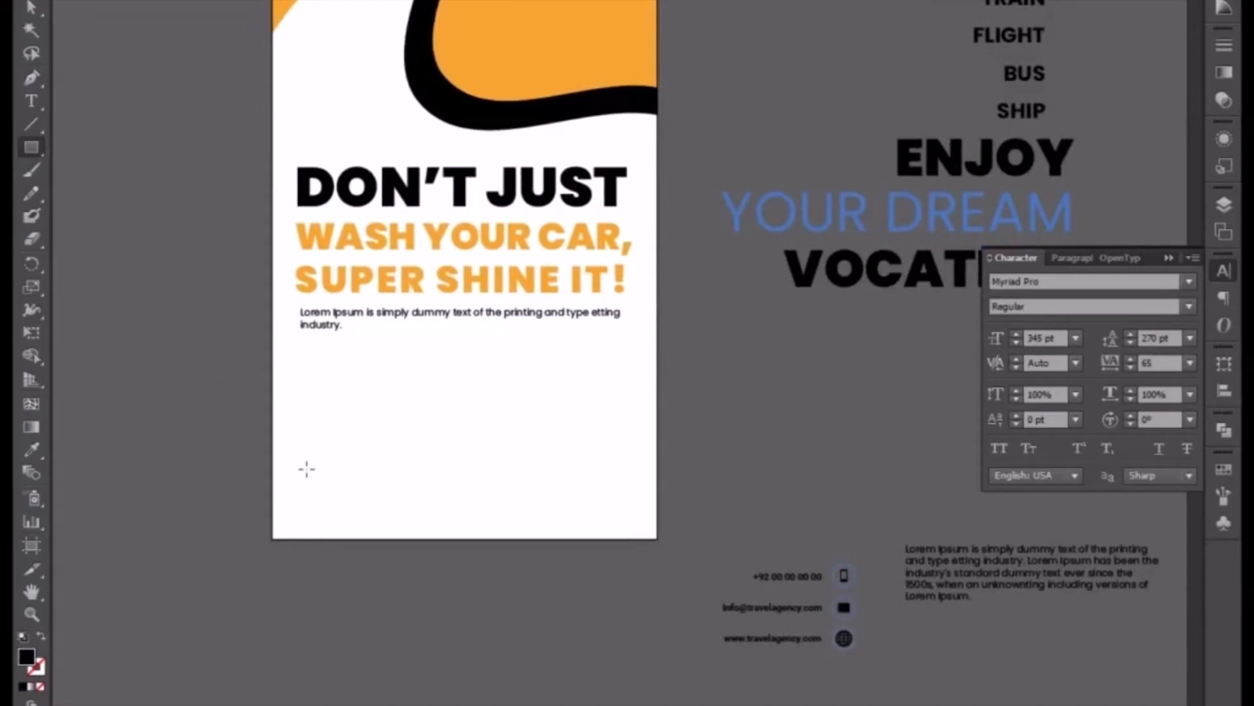
pyautogui.moveTo(305, 386); pyautogui.dragTo(330, 469)
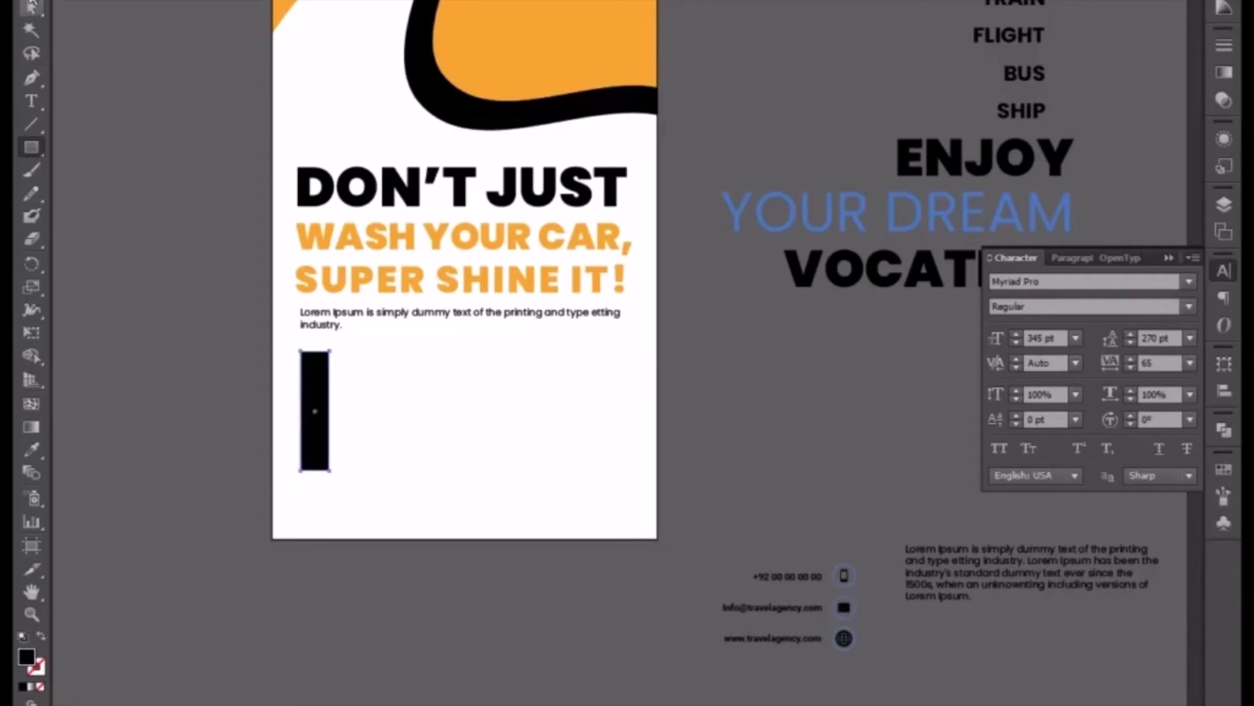
pyautogui.click(30, 7)
pyautogui.click(699, 436)
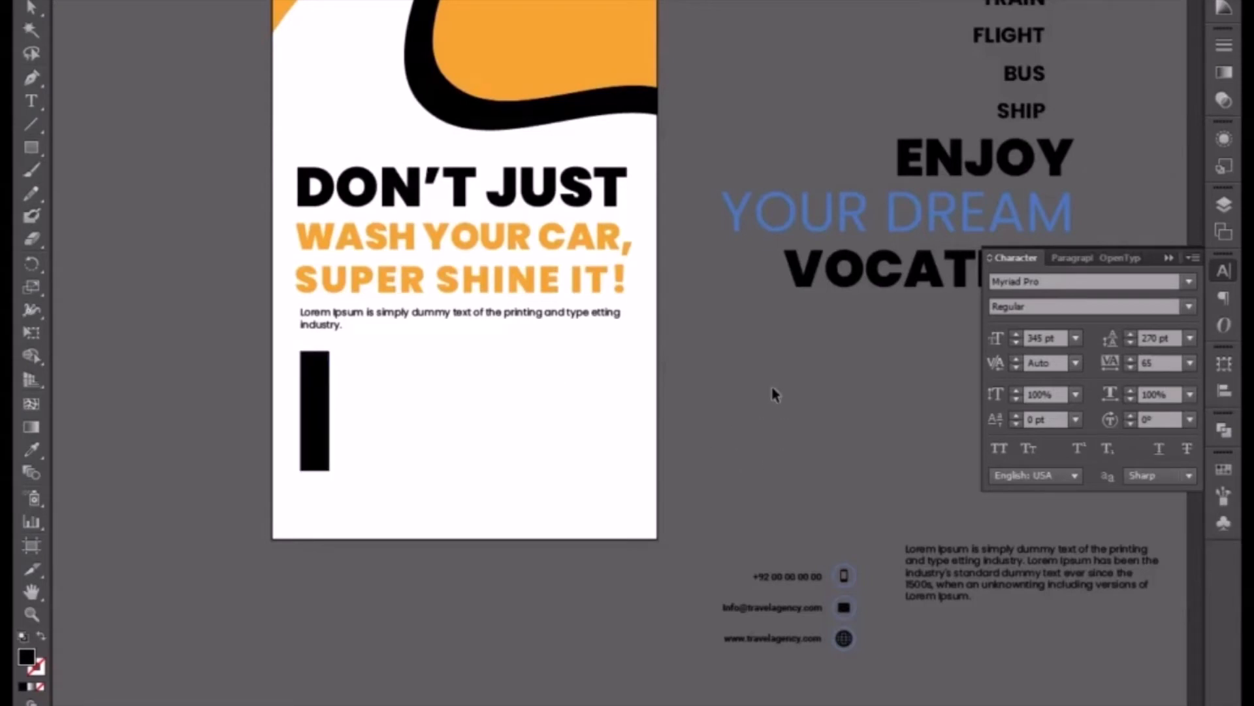
# Duplicate the "ENJOY YOUR DREAM VOCATION" text near the black rectangle, delete its "YOUR DREAM" line and set the rest to Poppins Bold
pyautogui.moveTo(856, 285); pyautogui.dragTo(614, 563)
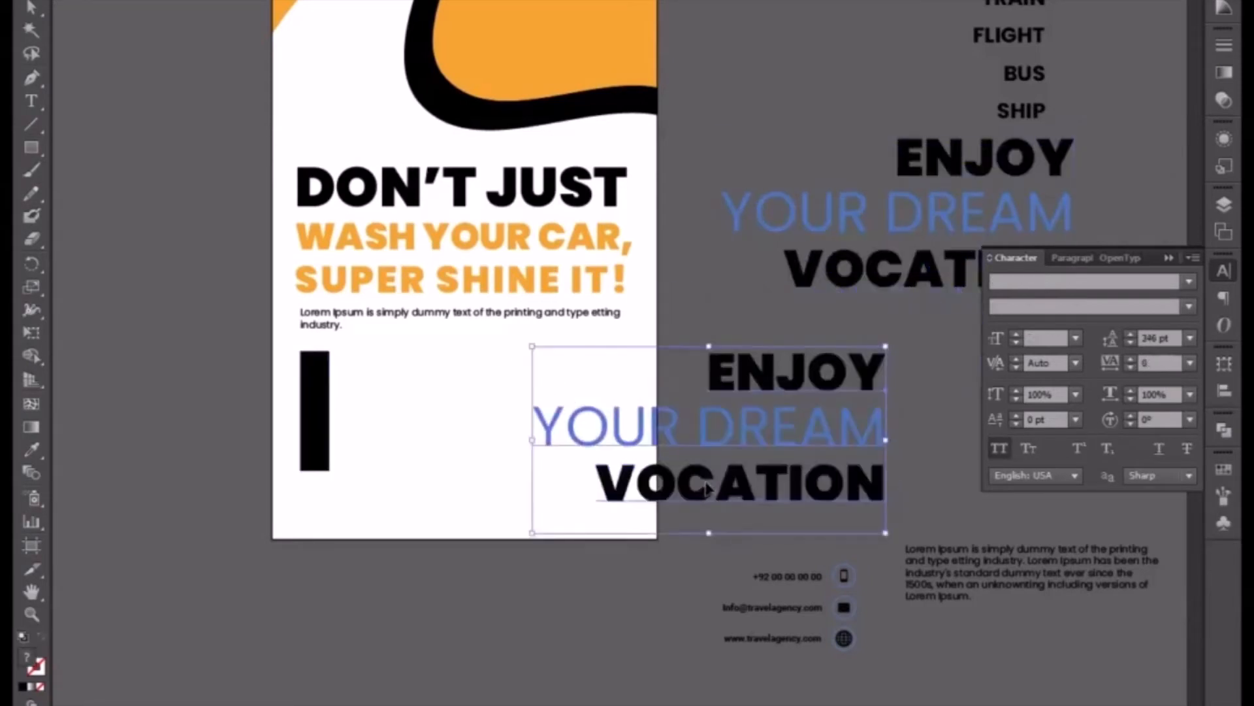
pyautogui.press('t')
pyautogui.moveTo(534, 424); pyautogui.dragTo(935, 413)
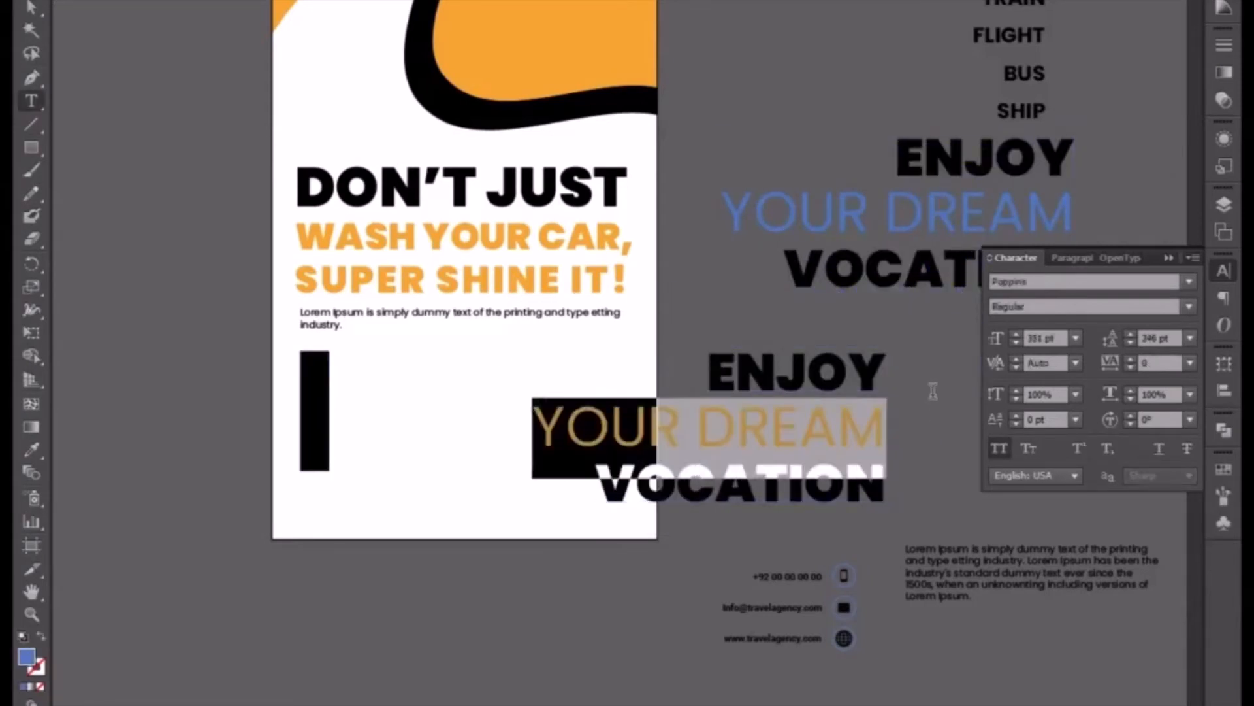
pyautogui.press('BackSpace')
pyautogui.hotkey('ctrl', 'a')
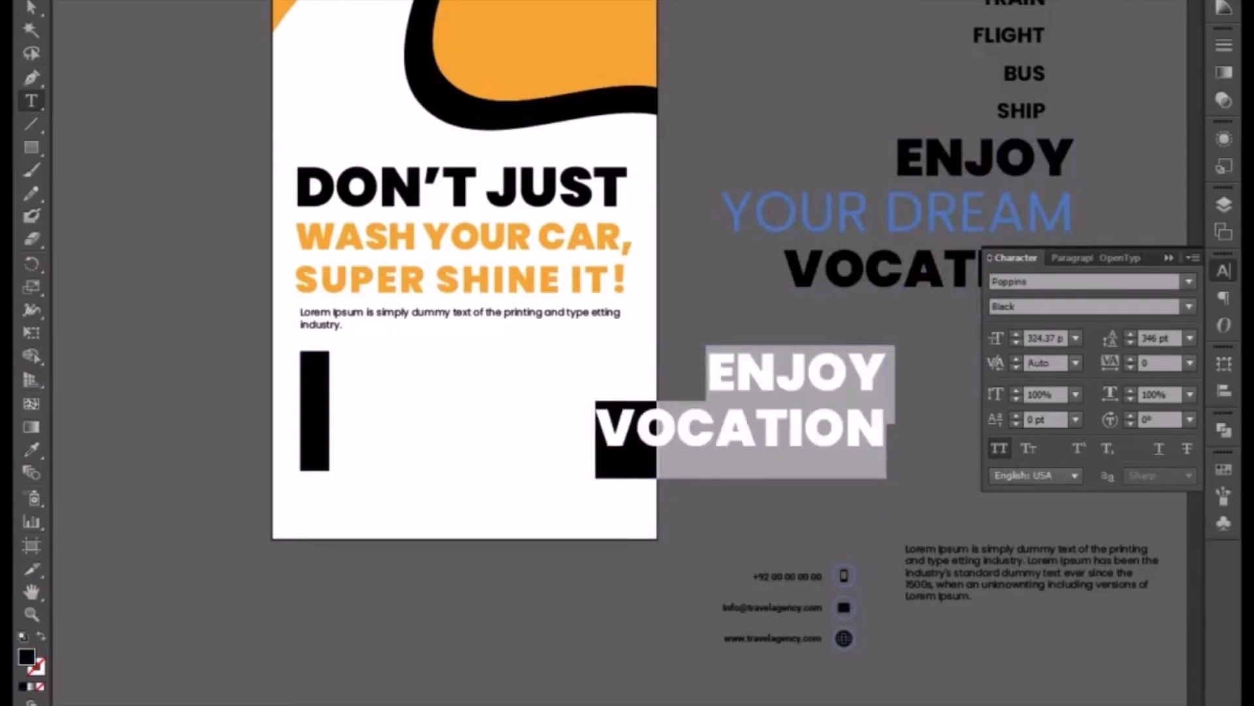
pyautogui.click(1189, 307)
pyautogui.click(811, 201)
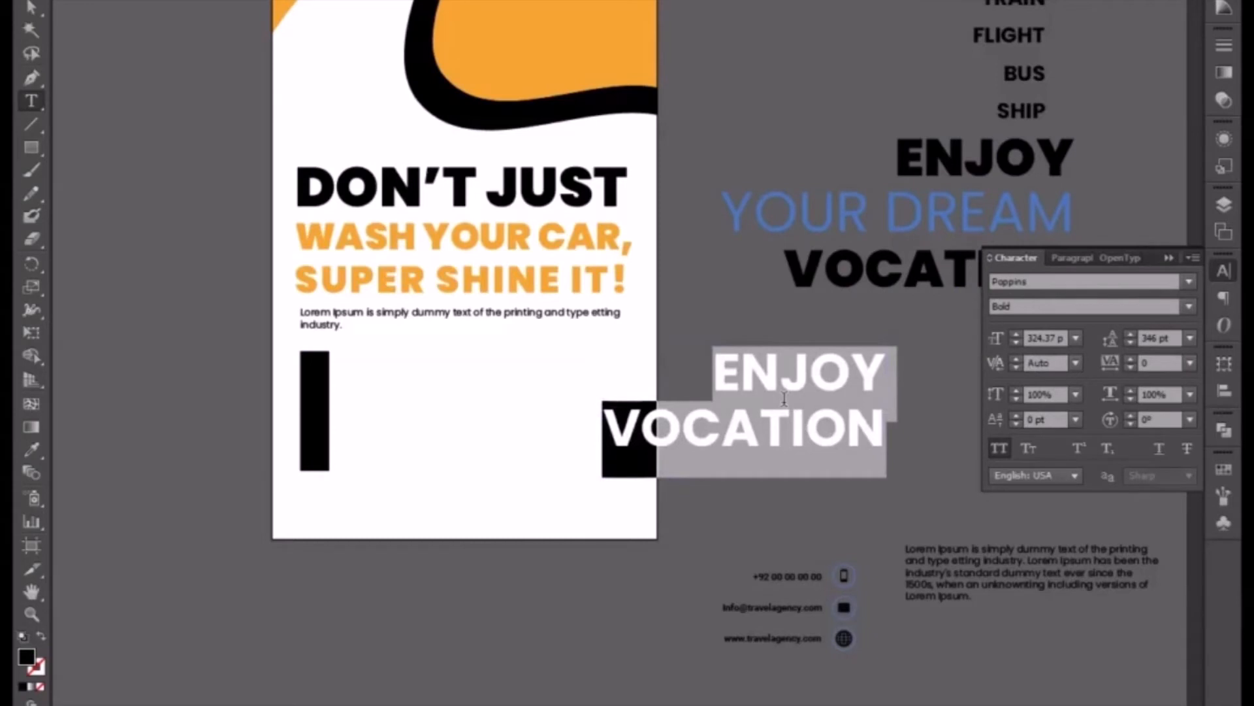
# Replace the duplicated text with "SERVICES"
pyautogui.write('SERC')
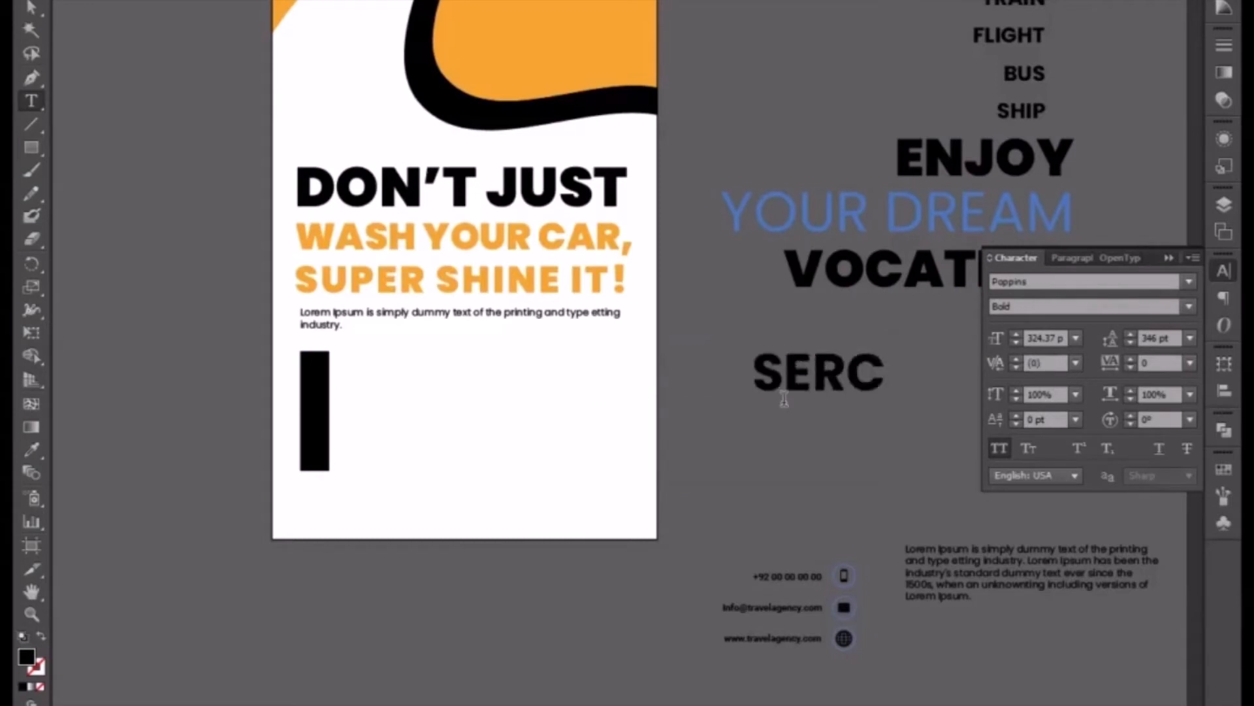
pyautogui.write('VI')
pyautogui.press('BackSpace')
pyautogui.press('BackSpace')
pyautogui.press('BackSpace')
pyautogui.write('V')
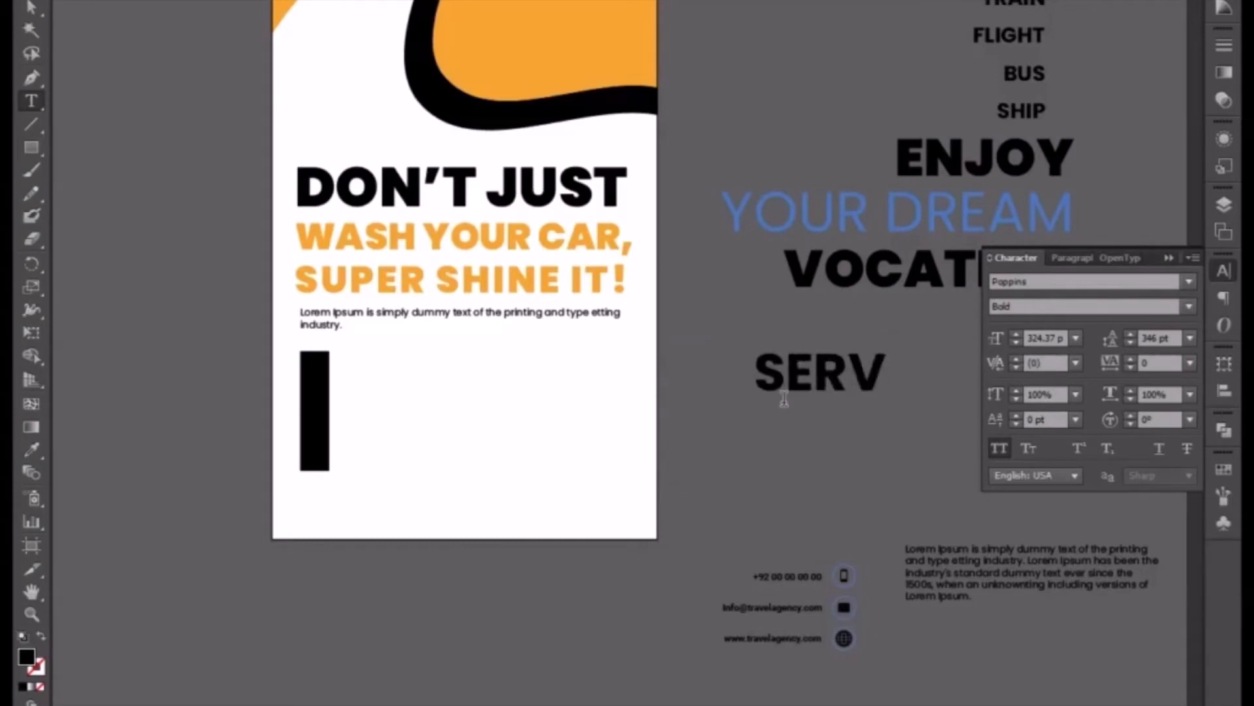
pyautogui.write('ICES')
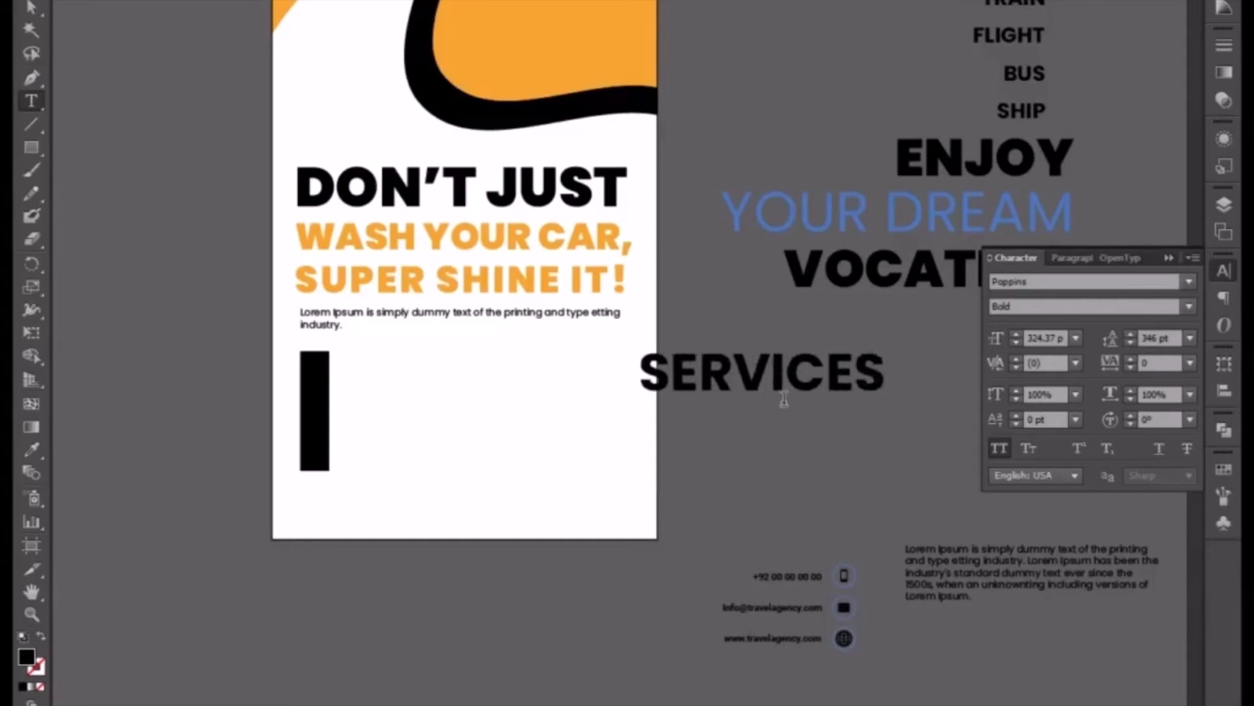
# Scale down the "SERVICES" text, rotate it to read upward and place it over the black rectangle
pyautogui.click(30, 8)
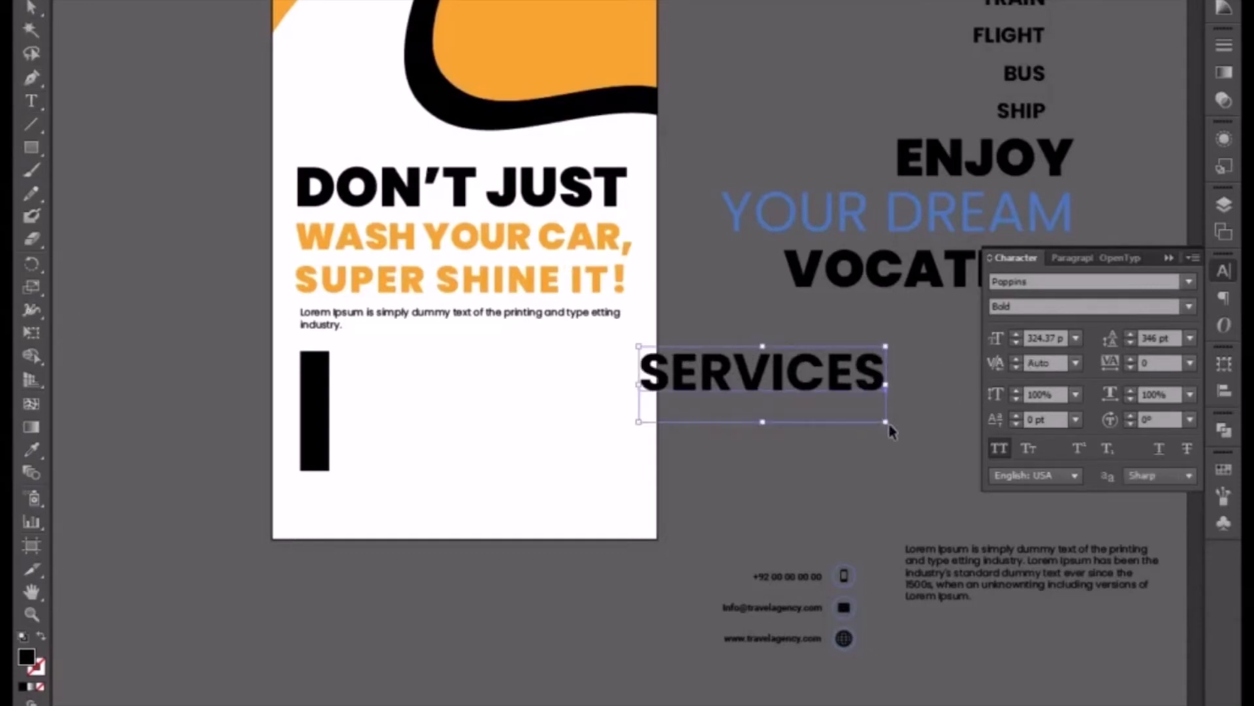
pyautogui.moveTo(886, 422); pyautogui.dragTo(795, 318)
pyautogui.moveTo(737, 453); pyautogui.dragTo(861, 372)
pyautogui.moveTo(831, 326); pyautogui.dragTo(443, 345)
pyautogui.press('Escape')
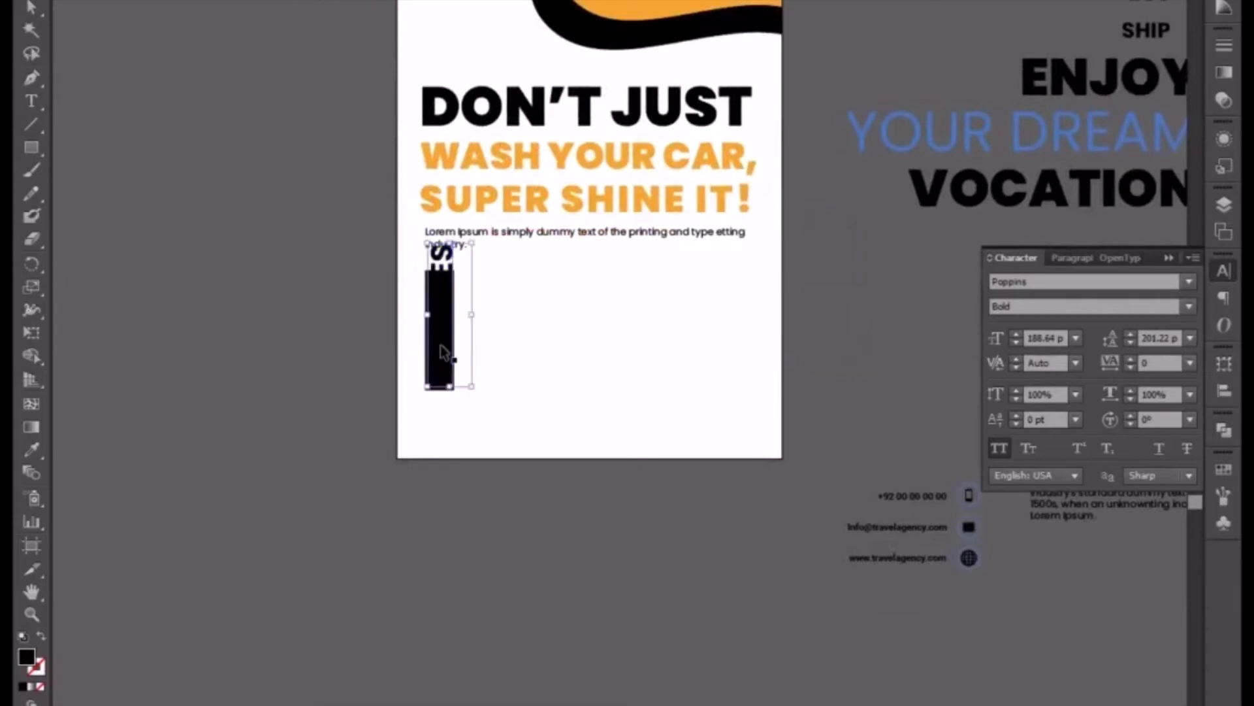
# Fit the "SERVICES" text inside and in front of the black rectangle and colour it white
pyautogui.rightClick(441, 345)
pyautogui.click(628, 526)
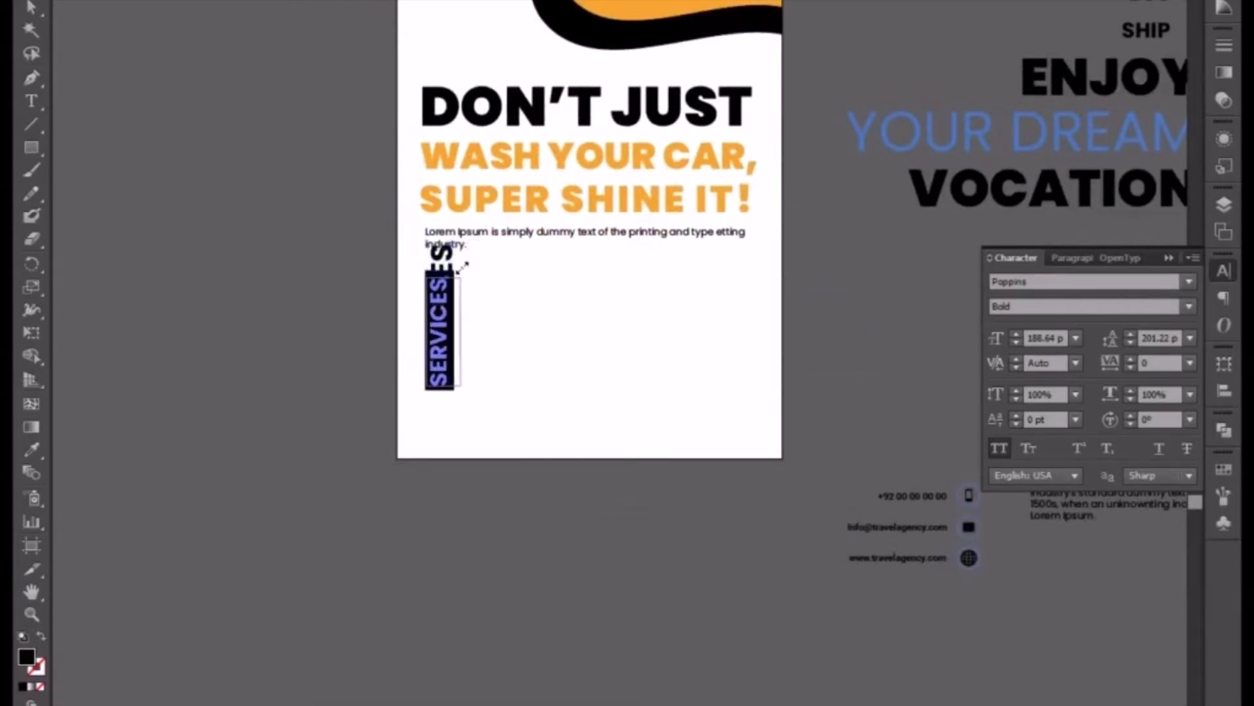
pyautogui.hotkey('ctrl', 'z')
pyautogui.click(1224, 8)
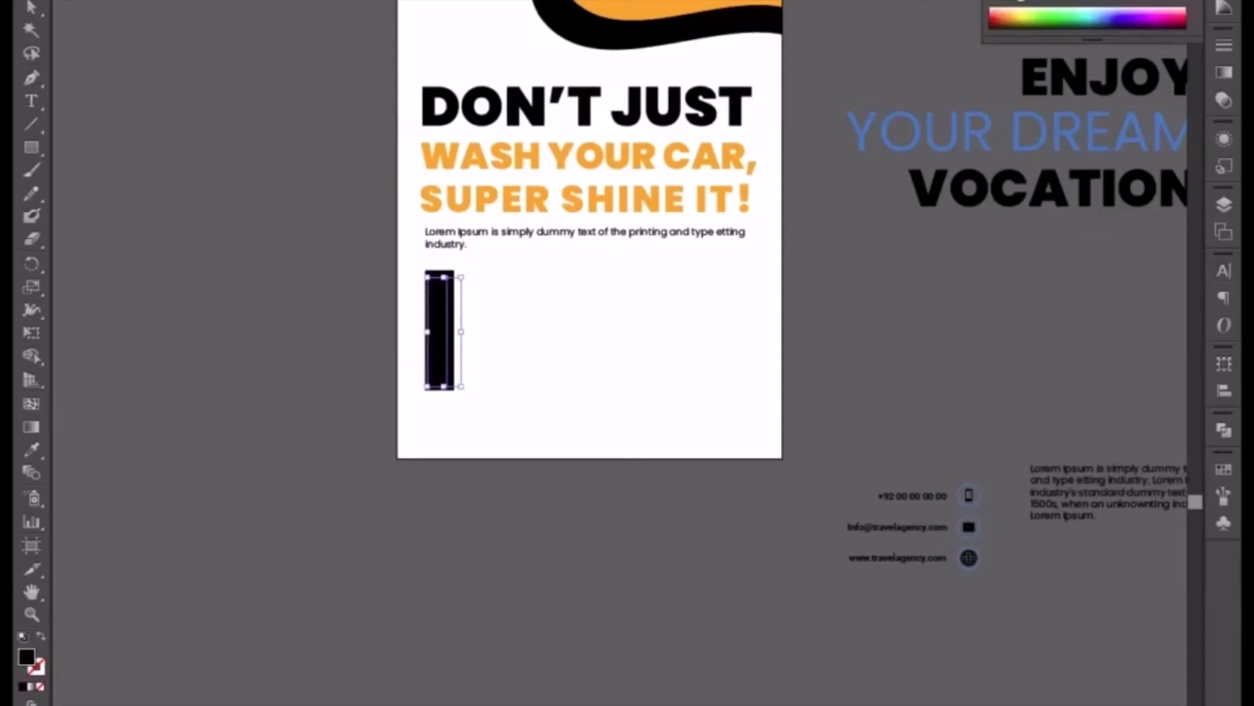
pyautogui.click(1039, 8)
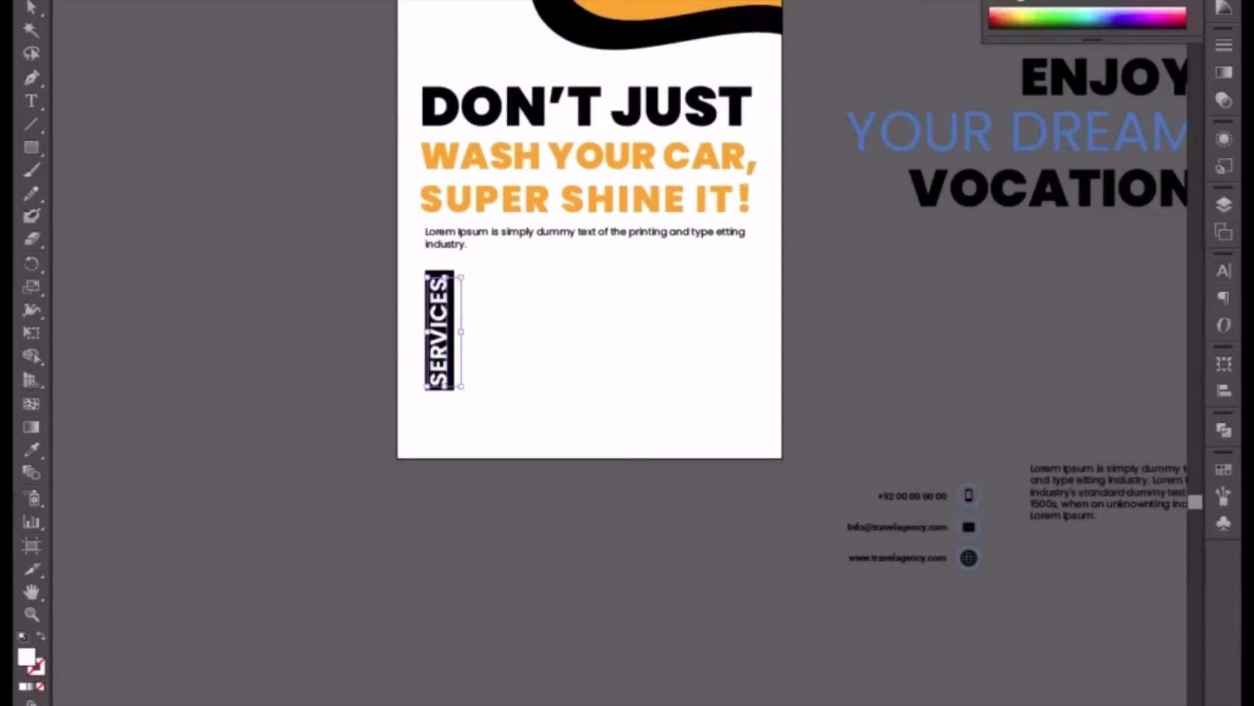
# Fine-tune the position of the "SERVICES" text so it sits centred on the black rectangle
pyautogui.hotkey('ctrl', '+')
pyautogui.hotkey('ctrl', '+')
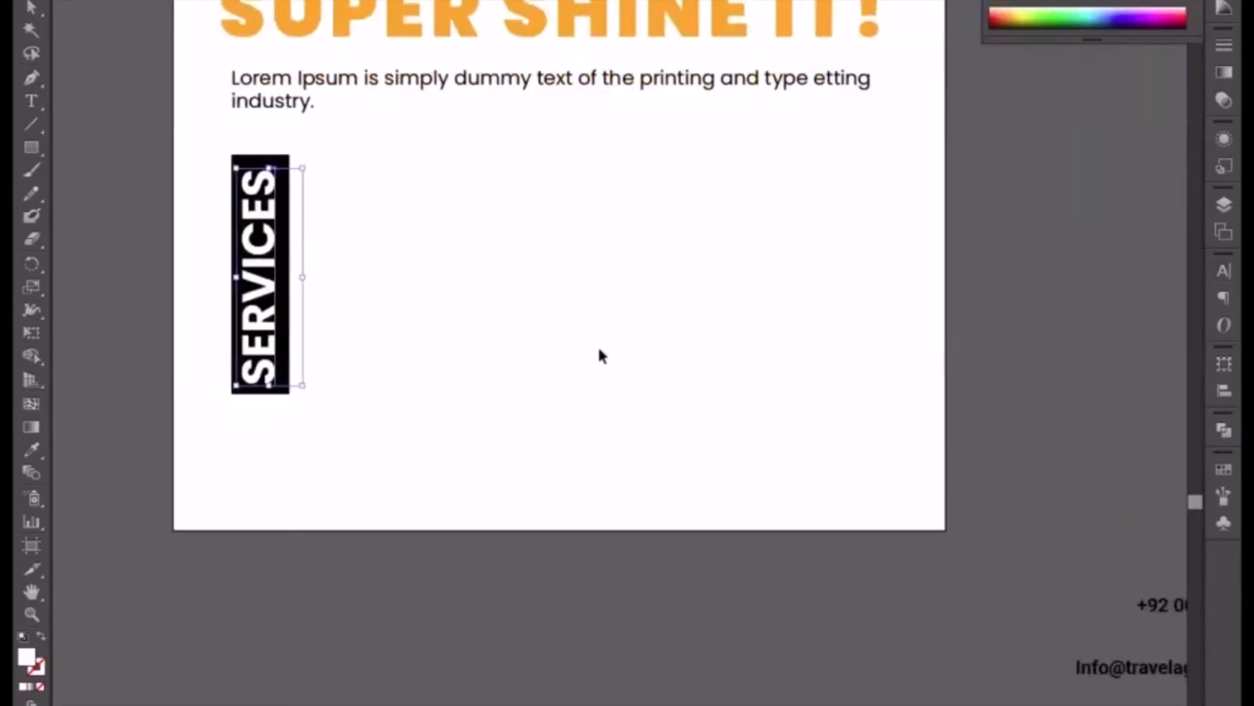
pyautogui.click(574, 350)
pyautogui.click(254, 297)
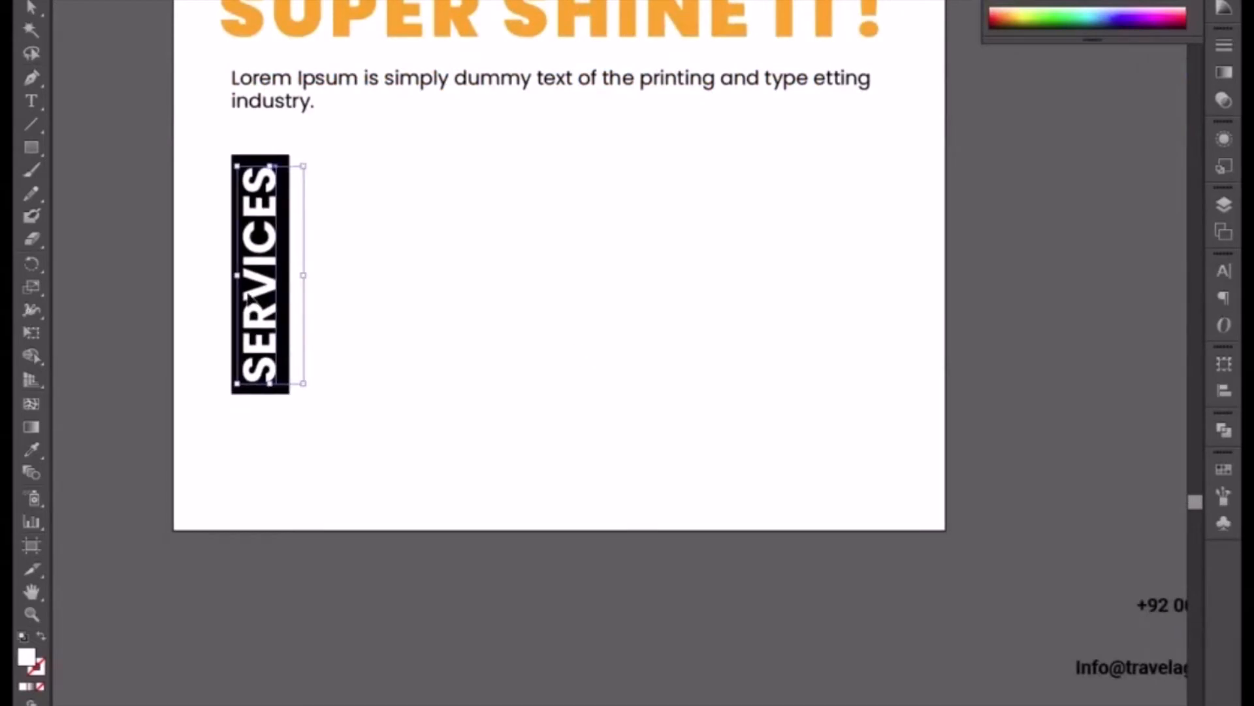
pyautogui.click(403, 410)
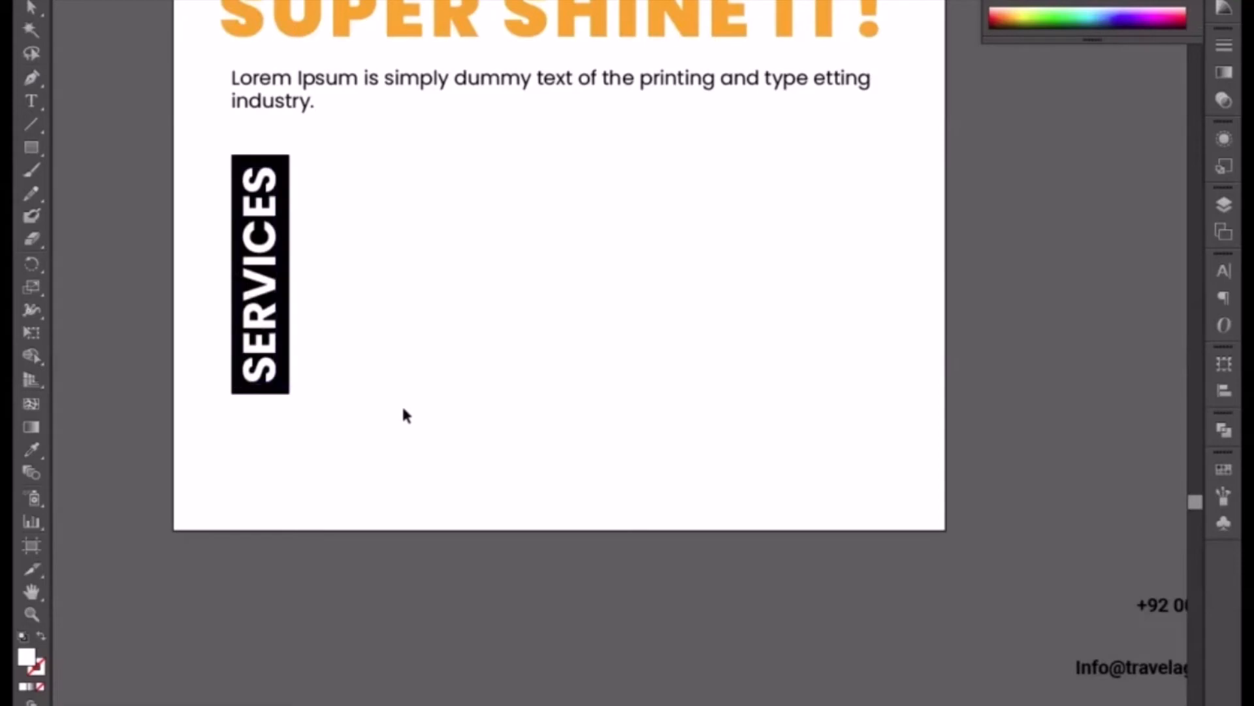
# Copy the long Lorem Ipsum paragraph beside the "SERVICES" bar and trim it to "Lorem Ipsum is simply"
pyautogui.hotkey('ctrl', '-')
pyautogui.hotkey('ctrl', '-')
pyautogui.scroll(1, 563, 330)
pyautogui.hscroll(2, 563, 330)
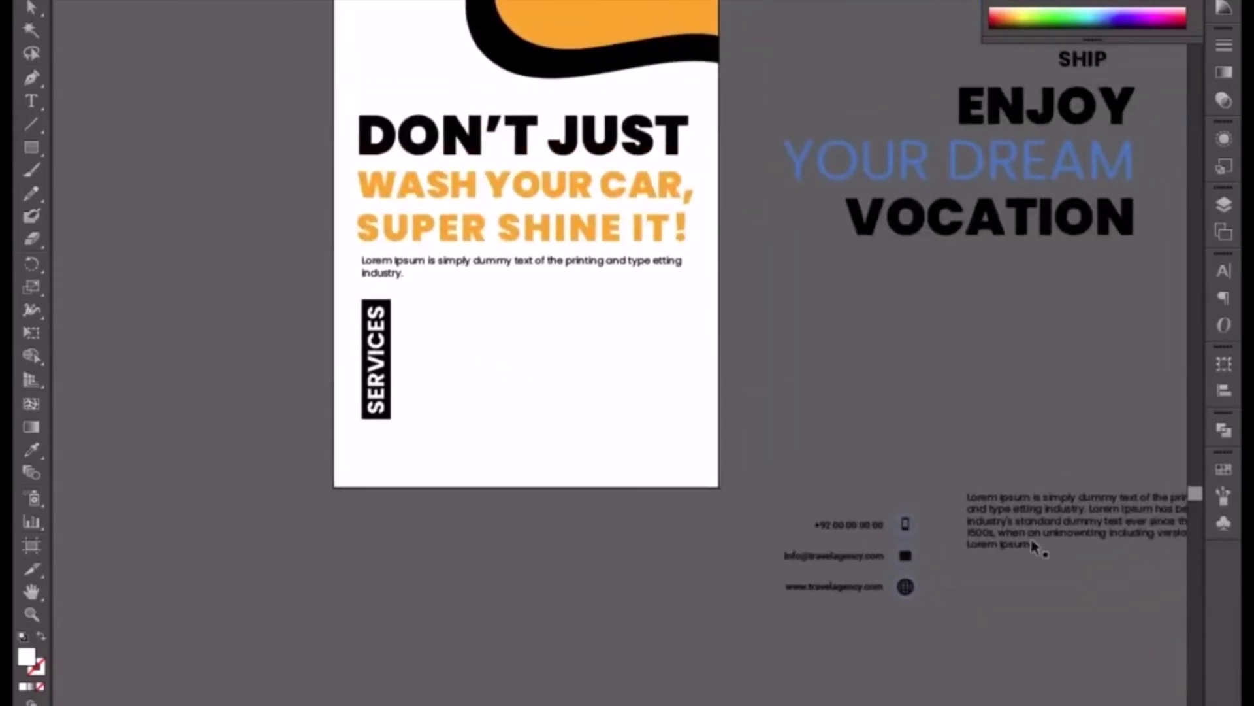
pyautogui.moveTo(998, 499); pyautogui.dragTo(488, 337)
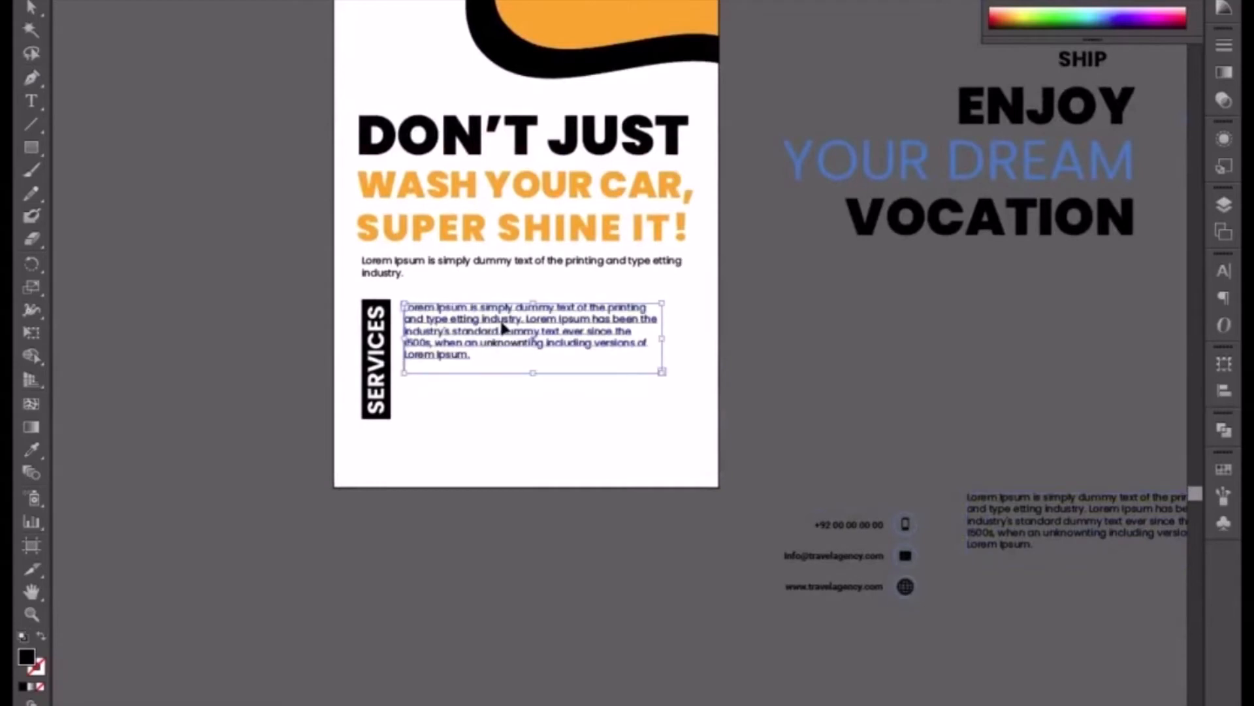
pyautogui.press('t')
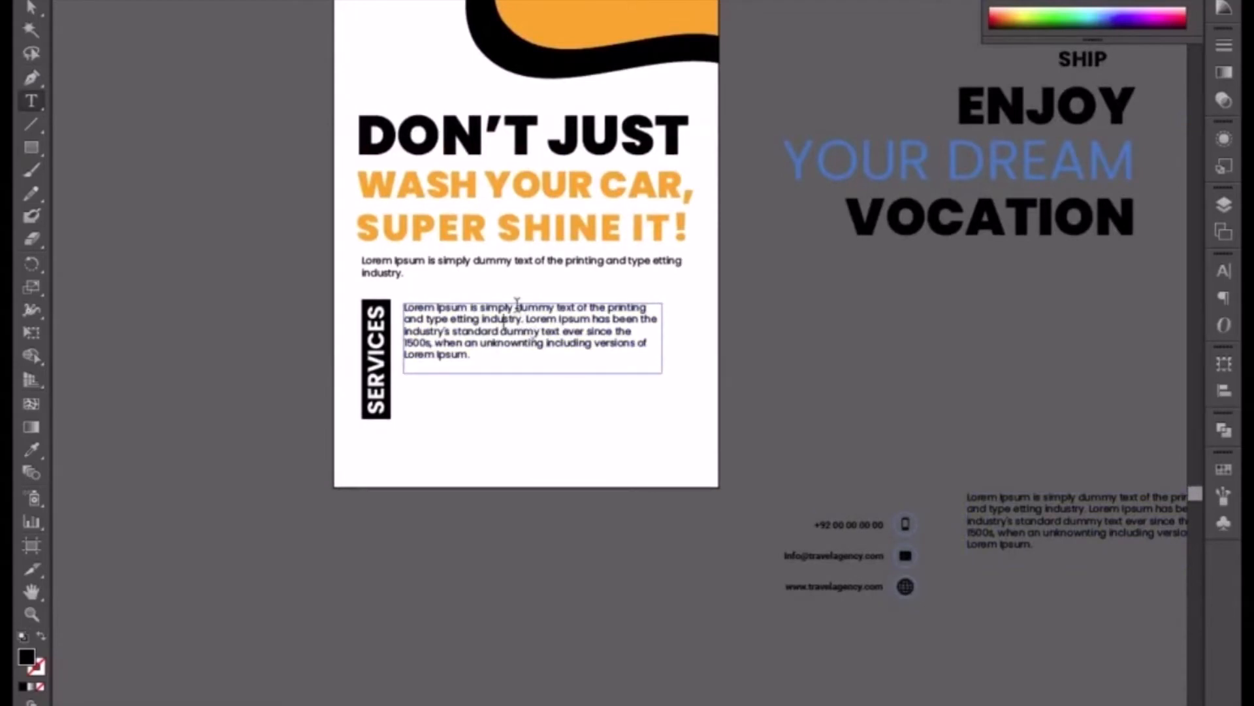
pyautogui.moveTo(515, 307); pyautogui.dragTo(588, 370)
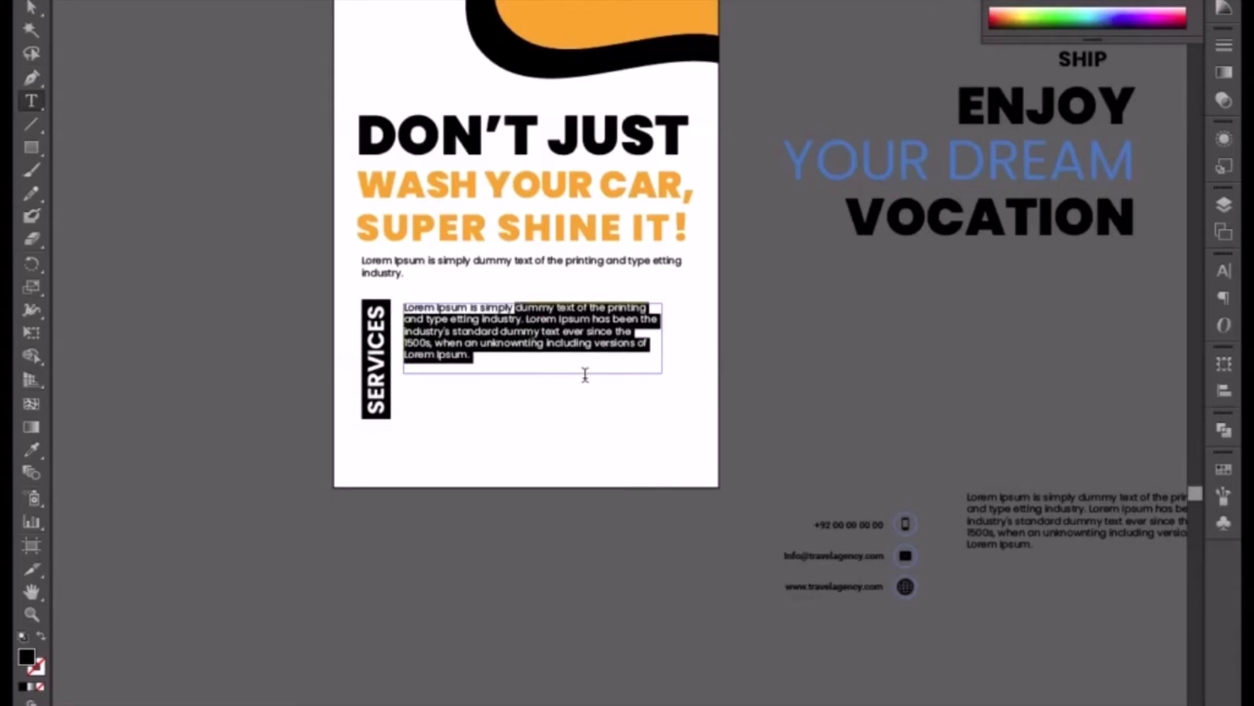
pyautogui.press('BackSpace')
# Repeat the "Lorem Ipsum is simply" line to make a four-line services list and select the whole list
pyautogui.hotkey('ctrl', 'a')
pyautogui.hotkey('ctrl', 'c')
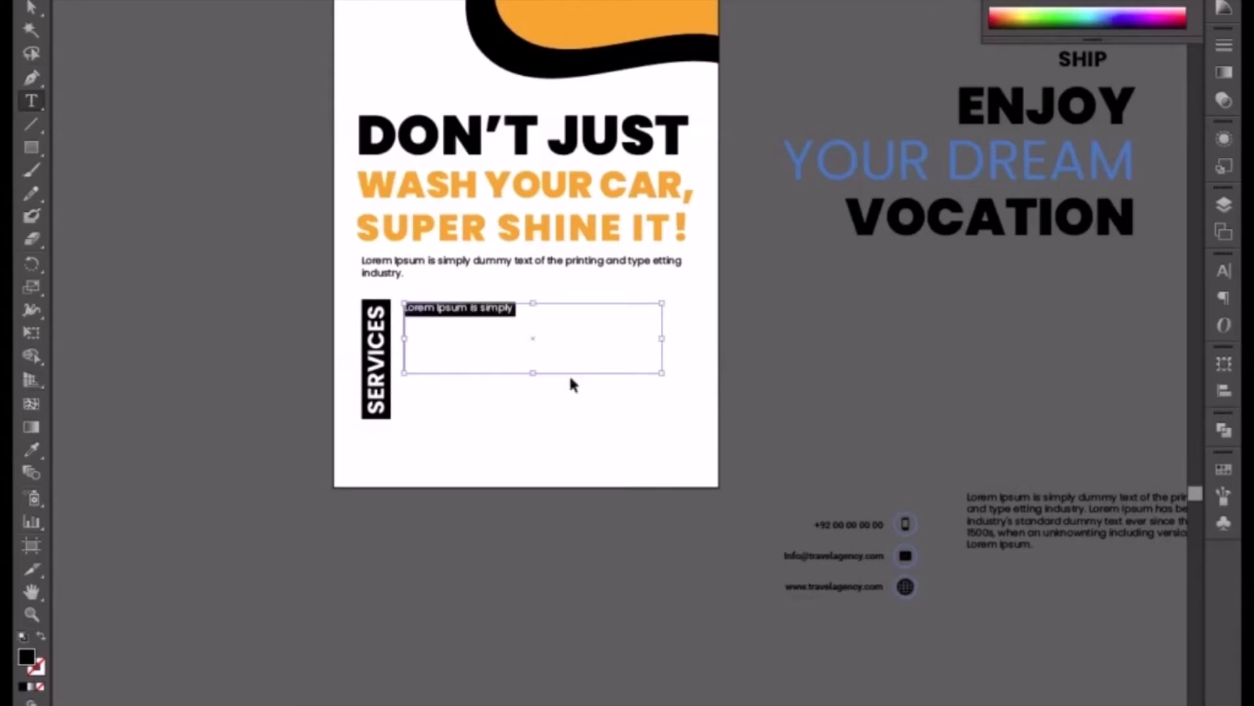
pyautogui.click(570, 375)
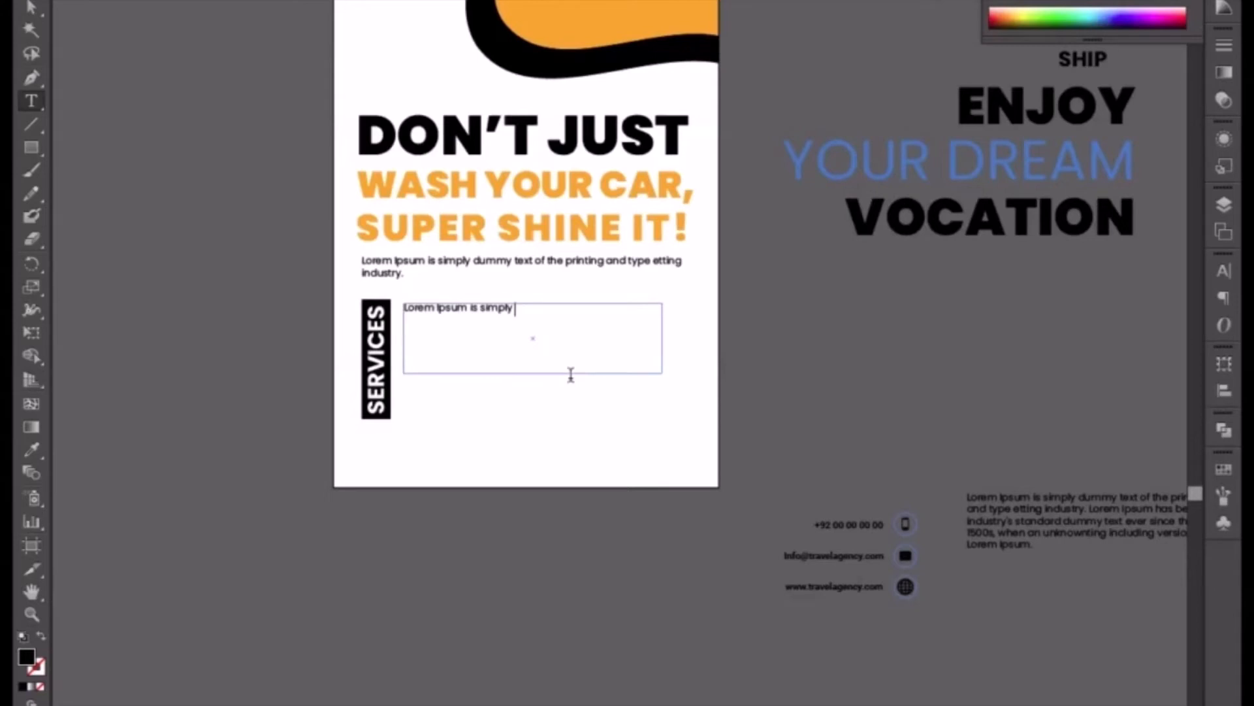
pyautogui.press('Return')
pyautogui.hotkey('ctrl', 'v')
pyautogui.press('Return')
pyautogui.hotkey('ctrl', 'v')
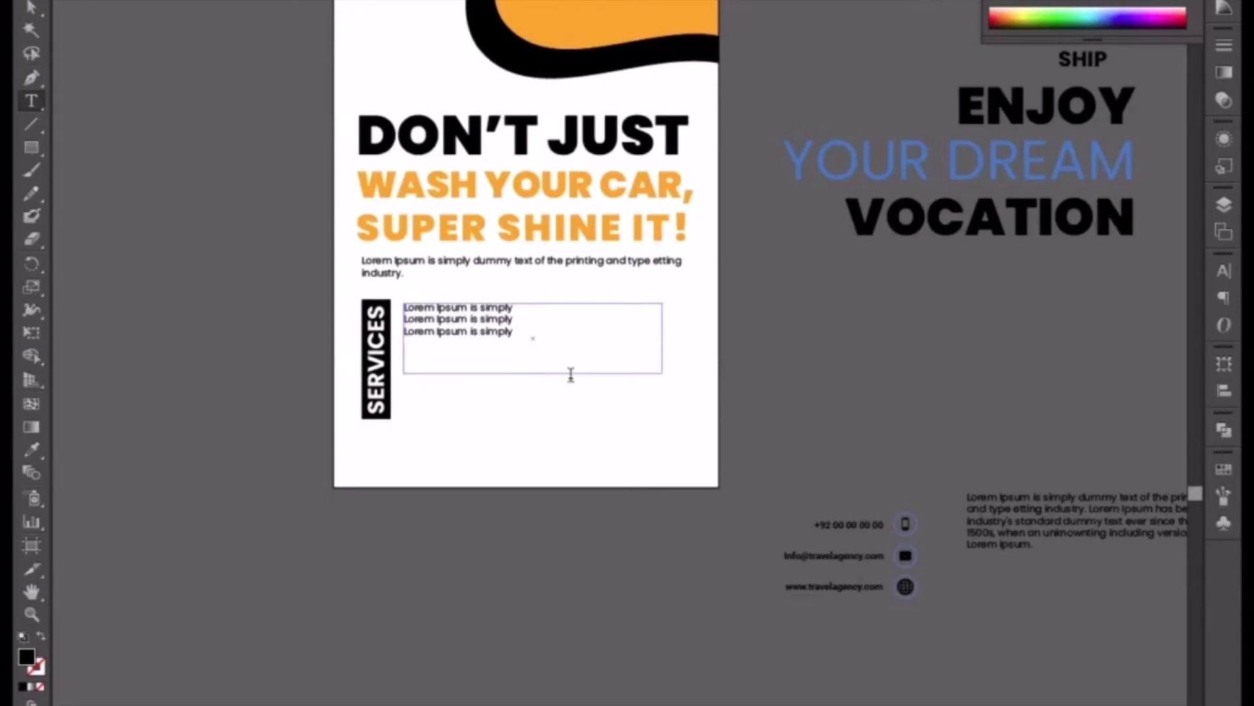
pyautogui.hotkey('ctrl', 'v')
pyautogui.hotkey('ctrl', 'a')
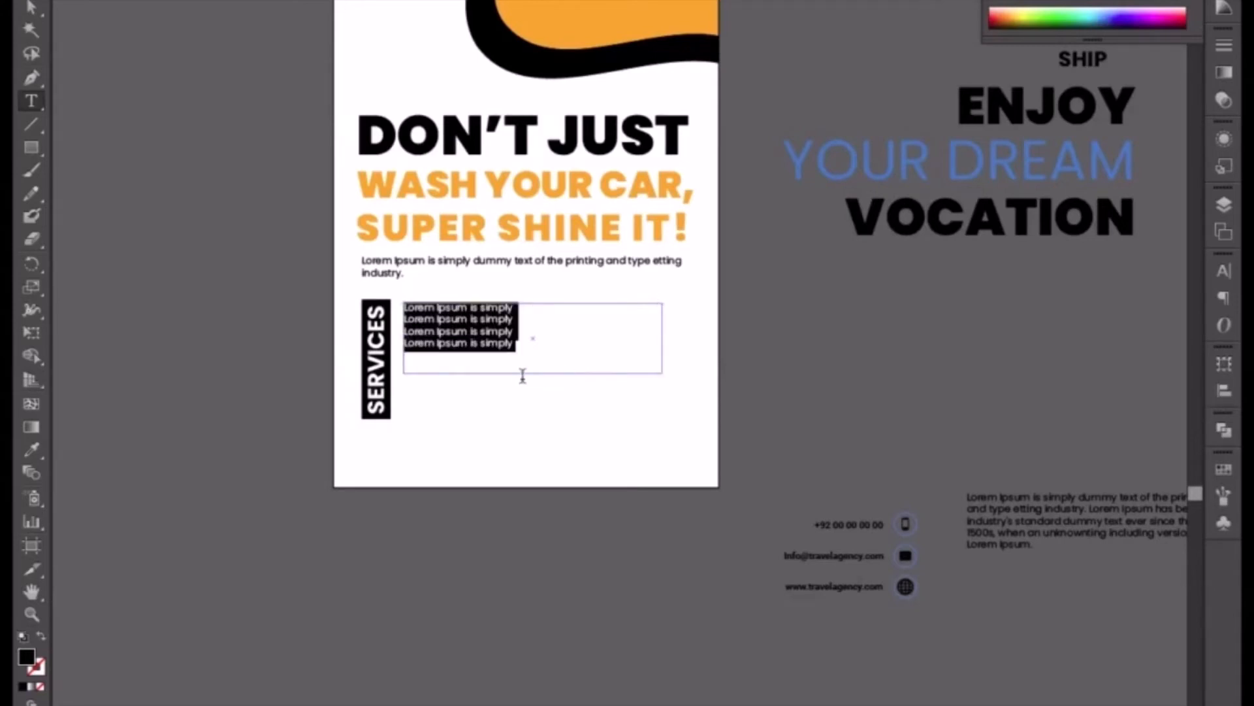
# Extend the services list's text frame down to the black bar's lower edge and add a fifth "Lorem Ipsum is simply" line
pyautogui.press('Escape')
pyautogui.moveTo(533, 373); pyautogui.dragTo(537, 419)
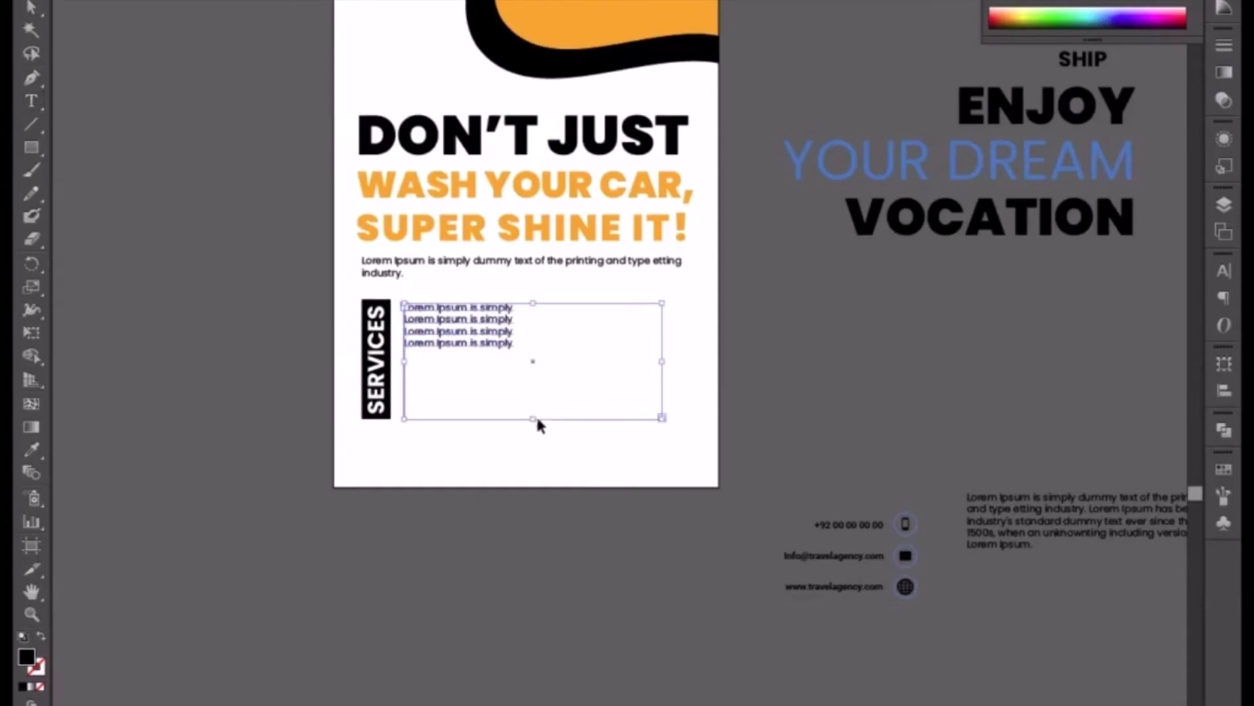
pyautogui.press('t')
pyautogui.click(525, 338)
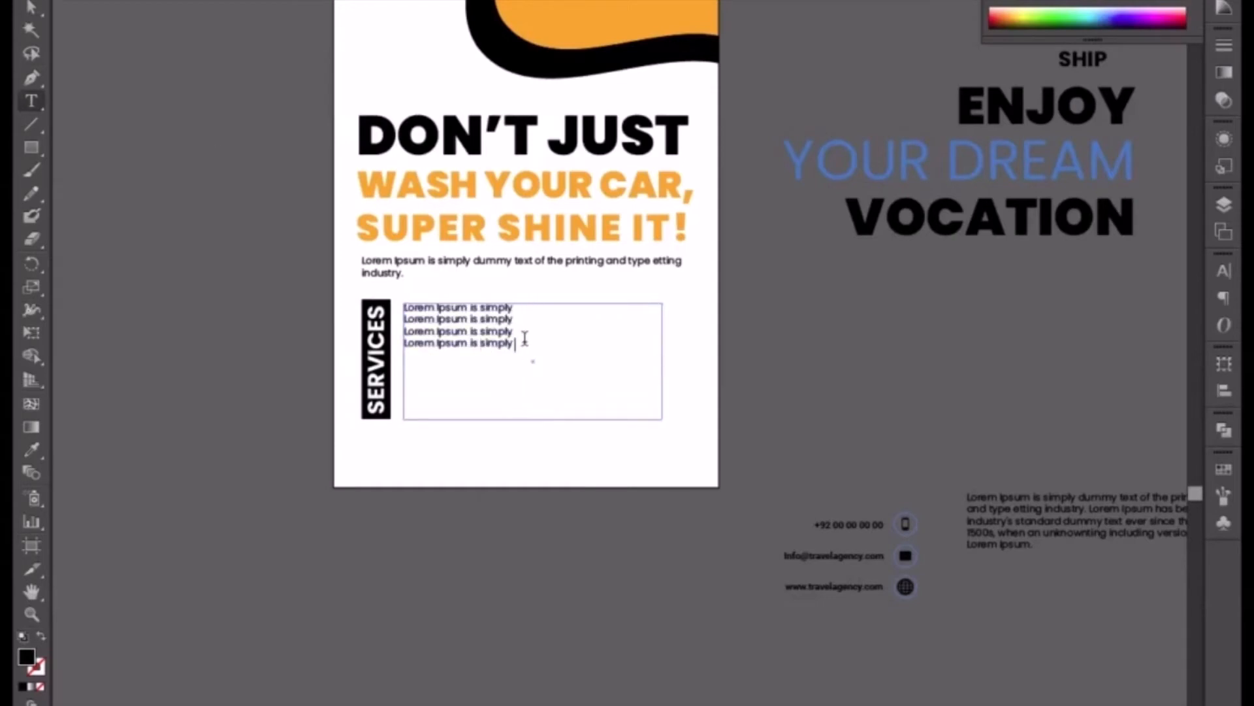
pyautogui.press('Return')
pyautogui.hotkey('ctrl', 'v')
# Set the leading of the whole five-line services list to 120 pt
pyautogui.hotkey('ctrl', 'a')
pyautogui.moveTo(1223, 248); pyautogui.dragTo(1221, 480)
pyautogui.click(1224, 470)
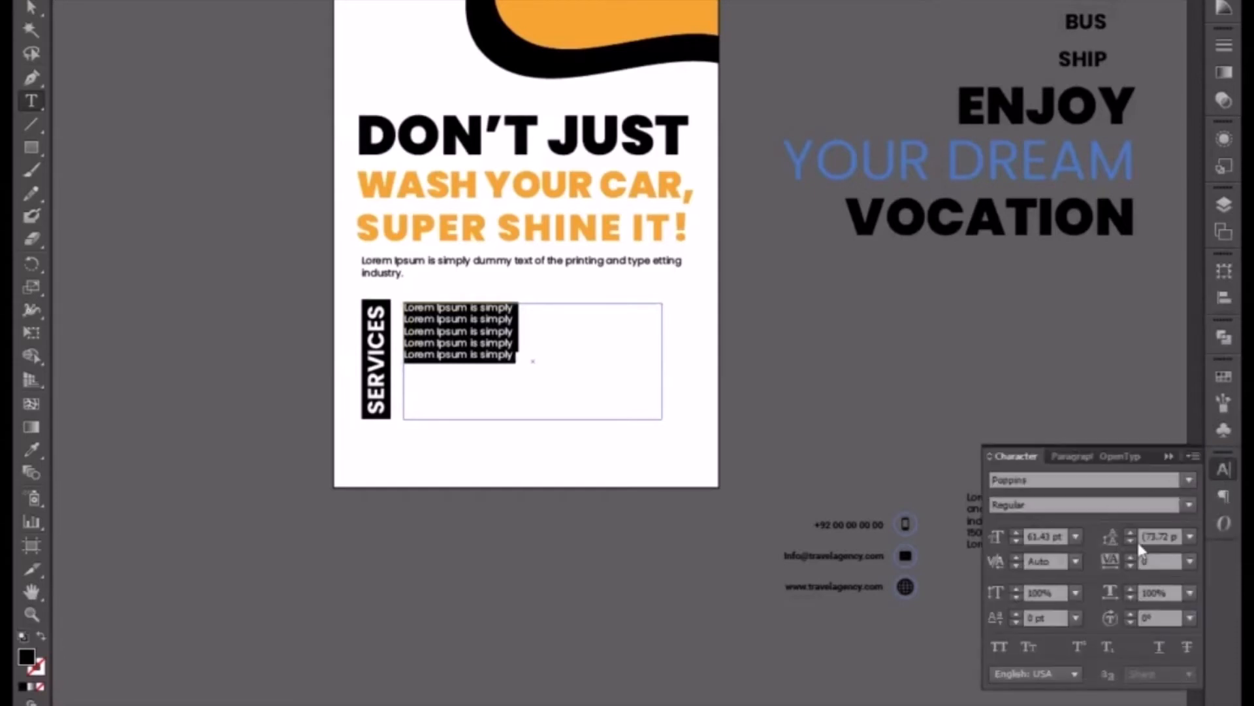
pyautogui.press('Up')
pyautogui.press('Up')
pyautogui.press('Up')
pyautogui.press('Up')
pyautogui.press('Up')
pyautogui.press('Up')
pyautogui.press('Up')
pyautogui.press('Up')
pyautogui.press('Up')
pyautogui.press('Up')
pyautogui.press('Up')
pyautogui.press('Up')
pyautogui.press('Up')
pyautogui.press('Up')
pyautogui.press('Up')
pyautogui.press('Up')
pyautogui.press('Up')
pyautogui.press('Up')
pyautogui.press('Up')
pyautogui.press('Up')
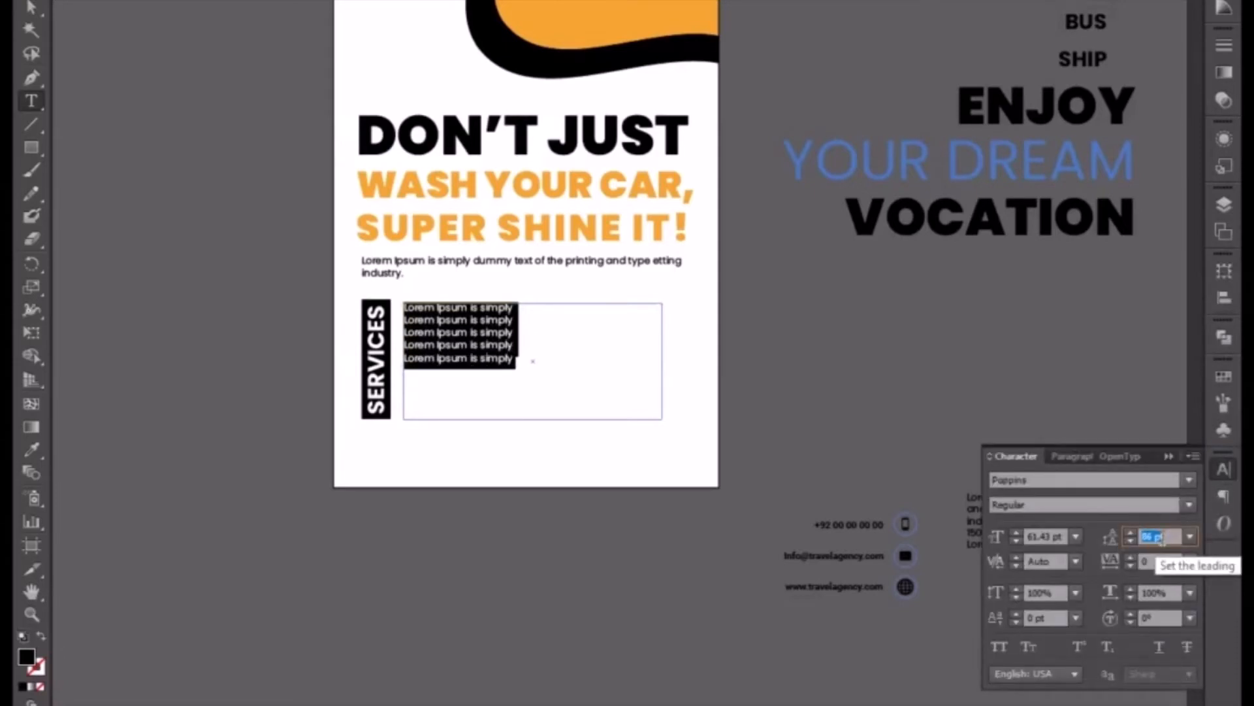
pyautogui.press('Up')
pyautogui.press('Up')
pyautogui.press('Up')
pyautogui.press('Up')
pyautogui.press('Up')
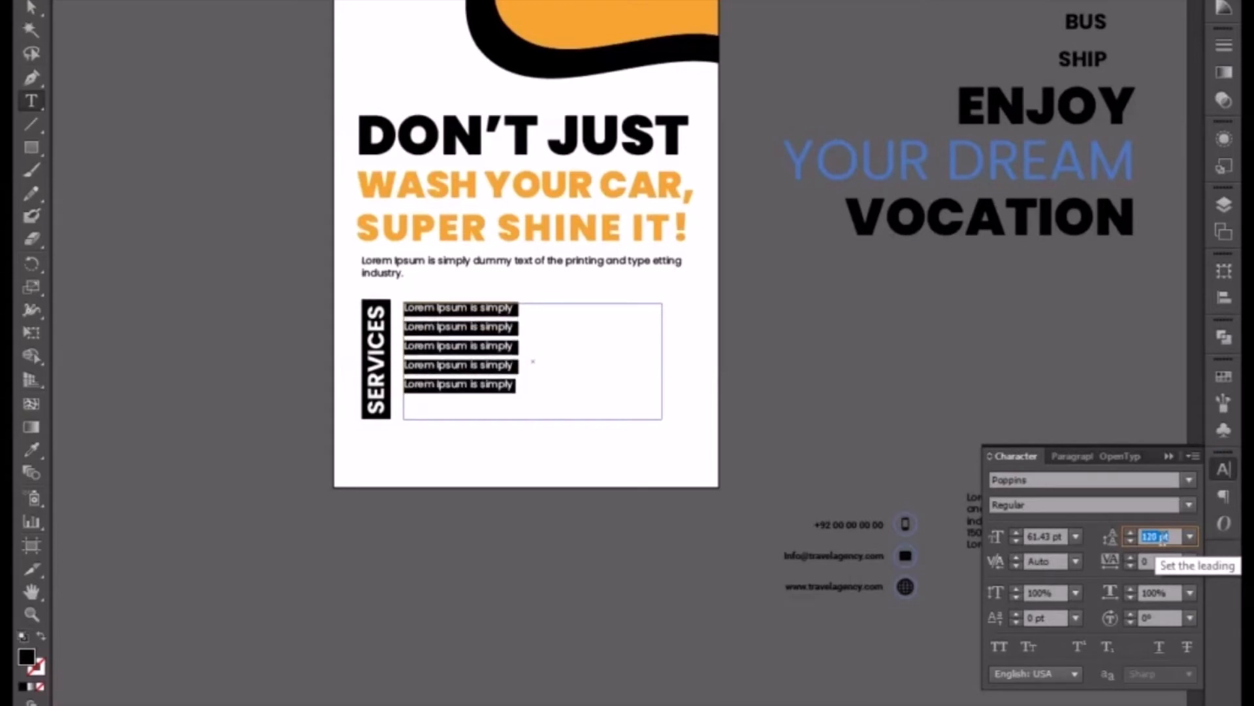
# Add a sixth "Lorem Ipsum is simply" line to the services list and apply 120 pt leading to all lines
pyautogui.click(522, 382)
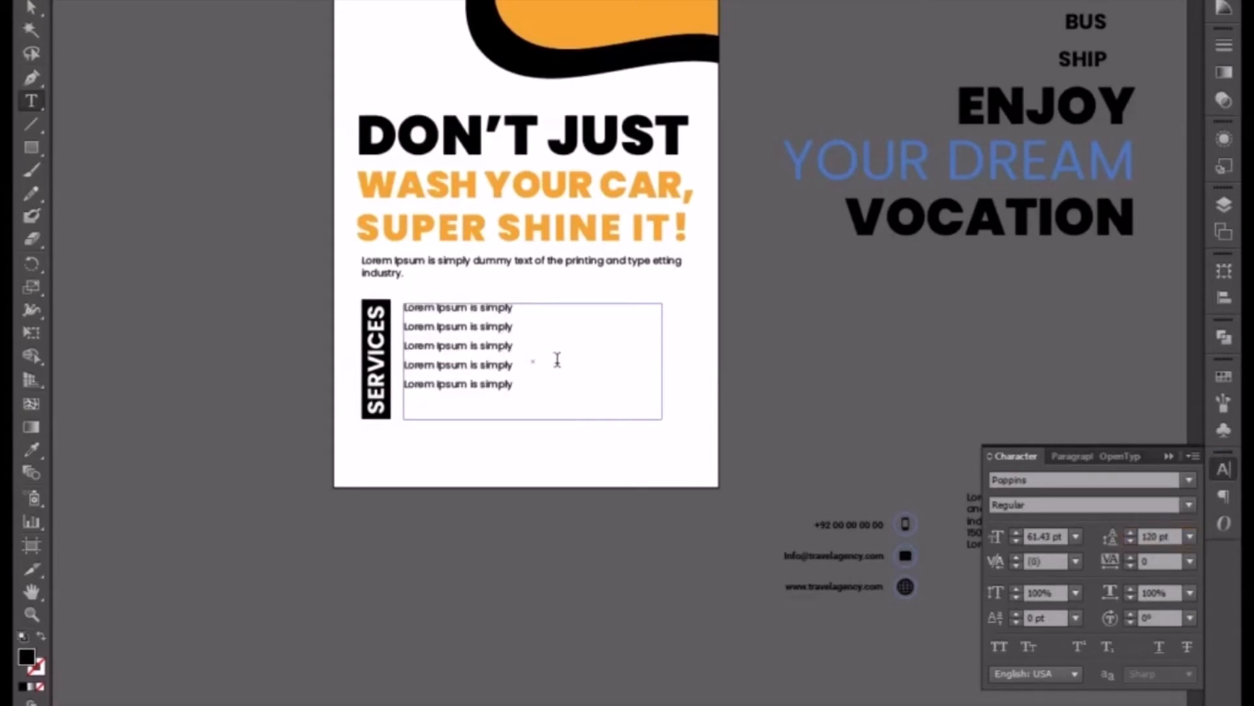
pyautogui.press('Return')
pyautogui.write('Lorem ipsum is simply')
pyautogui.hotkey('ctrl', 'a')
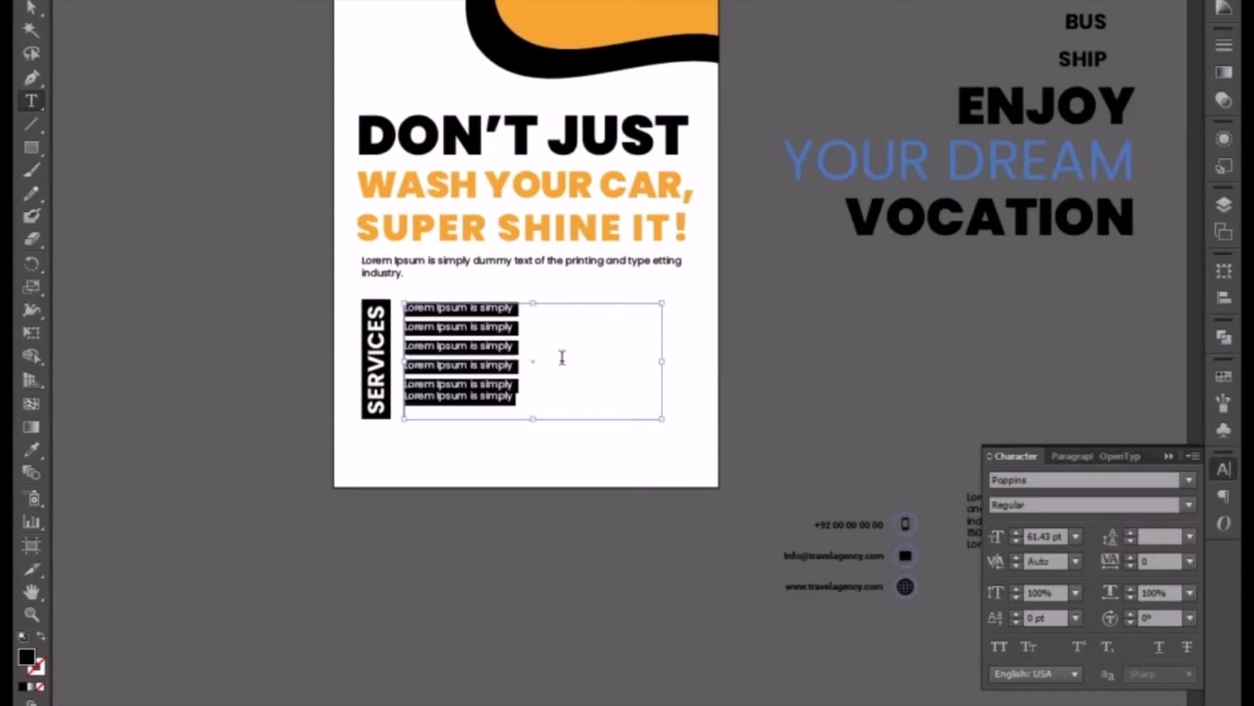
pyautogui.click(1164, 536)
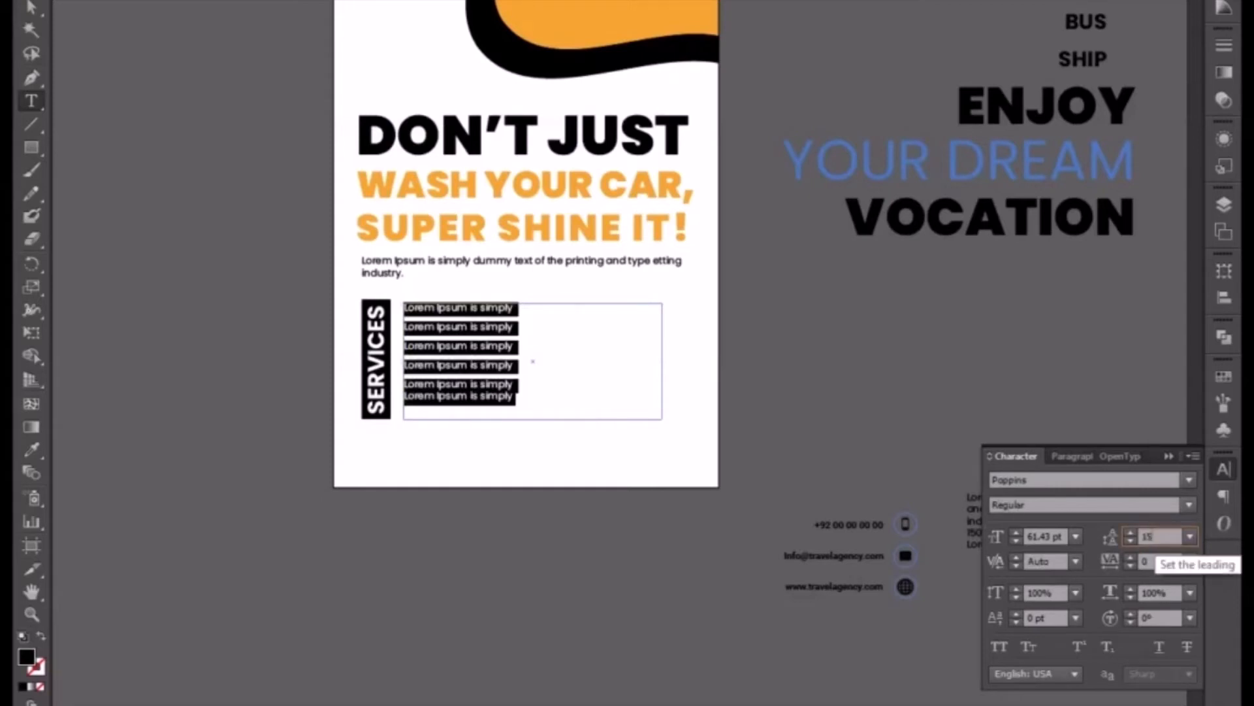
pyautogui.press('Return')
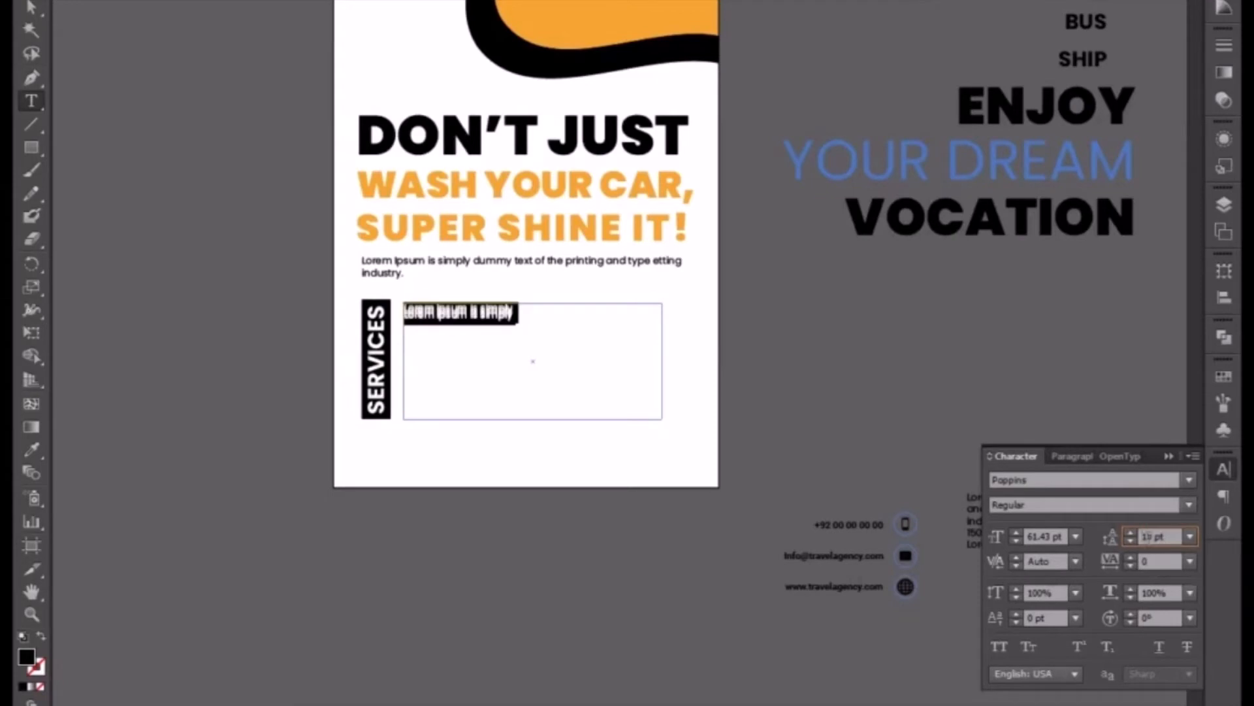
pyautogui.press('Return')
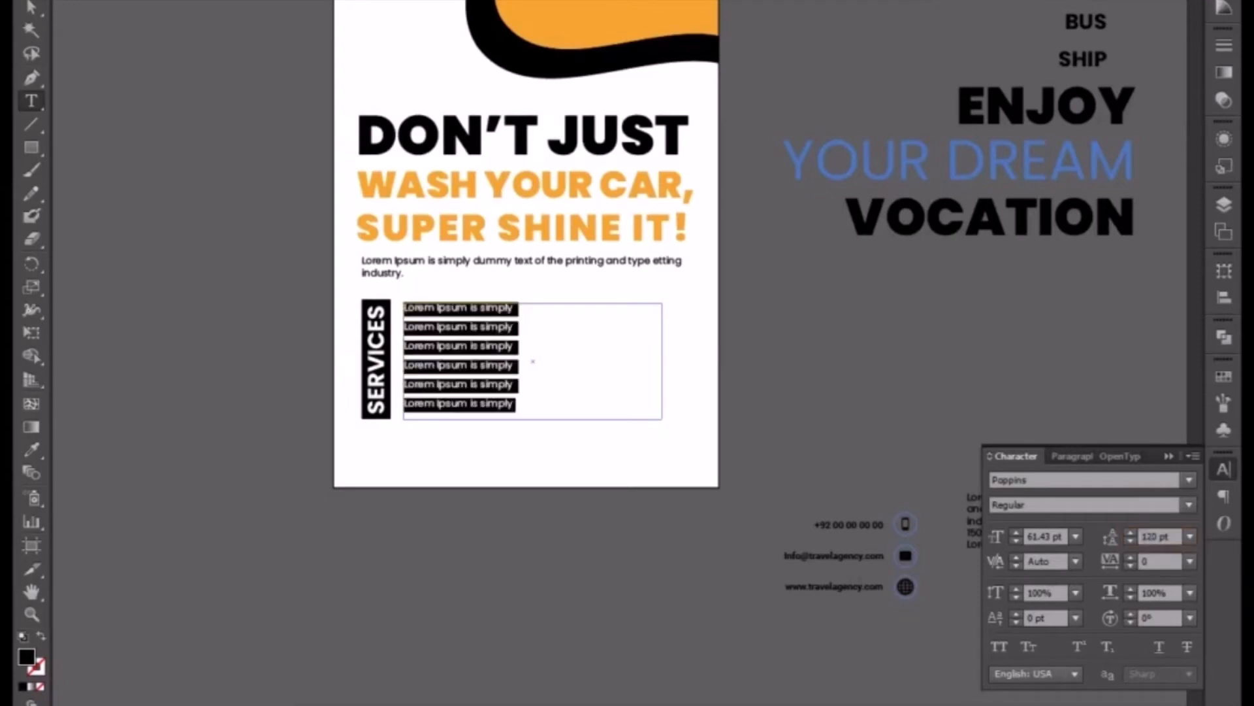
pyautogui.click(31, 1)
pyautogui.click(463, 592)
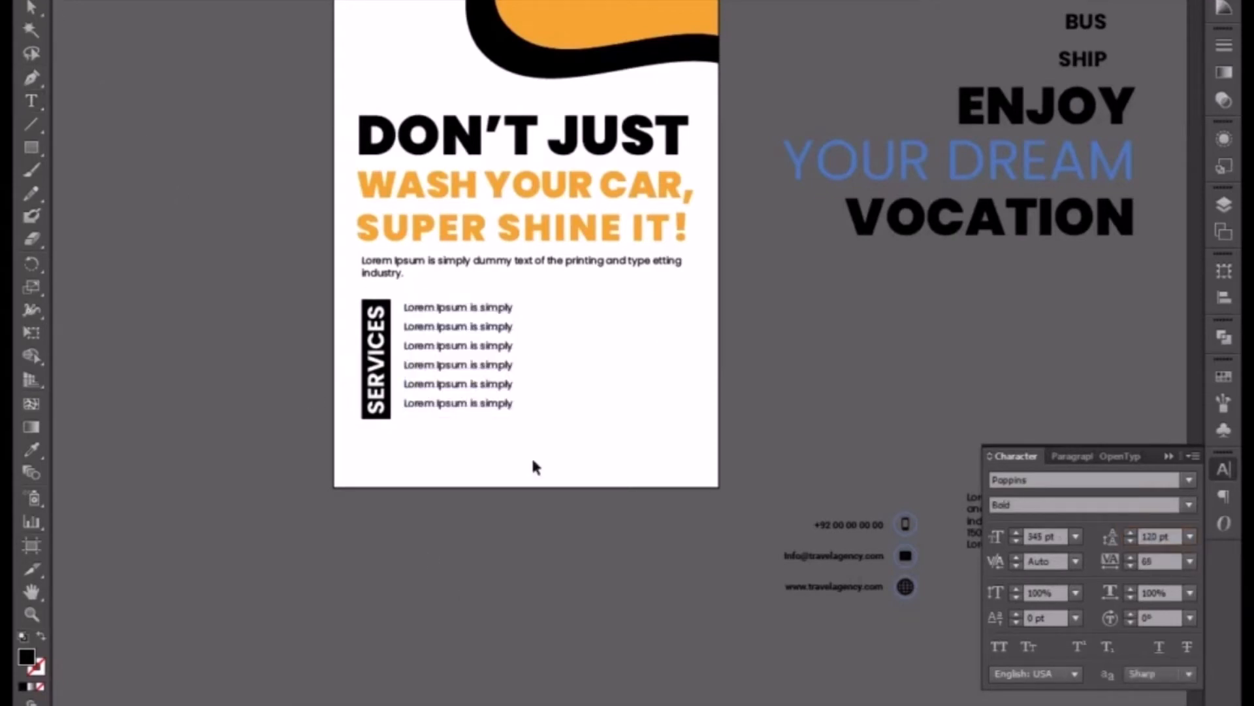
# Stretch the services list's text frame so its upper and lower edges line up with the black "SERVICES" bar
pyautogui.hotkey('ctrl', '+')
pyautogui.hotkey('ctrl', '+')
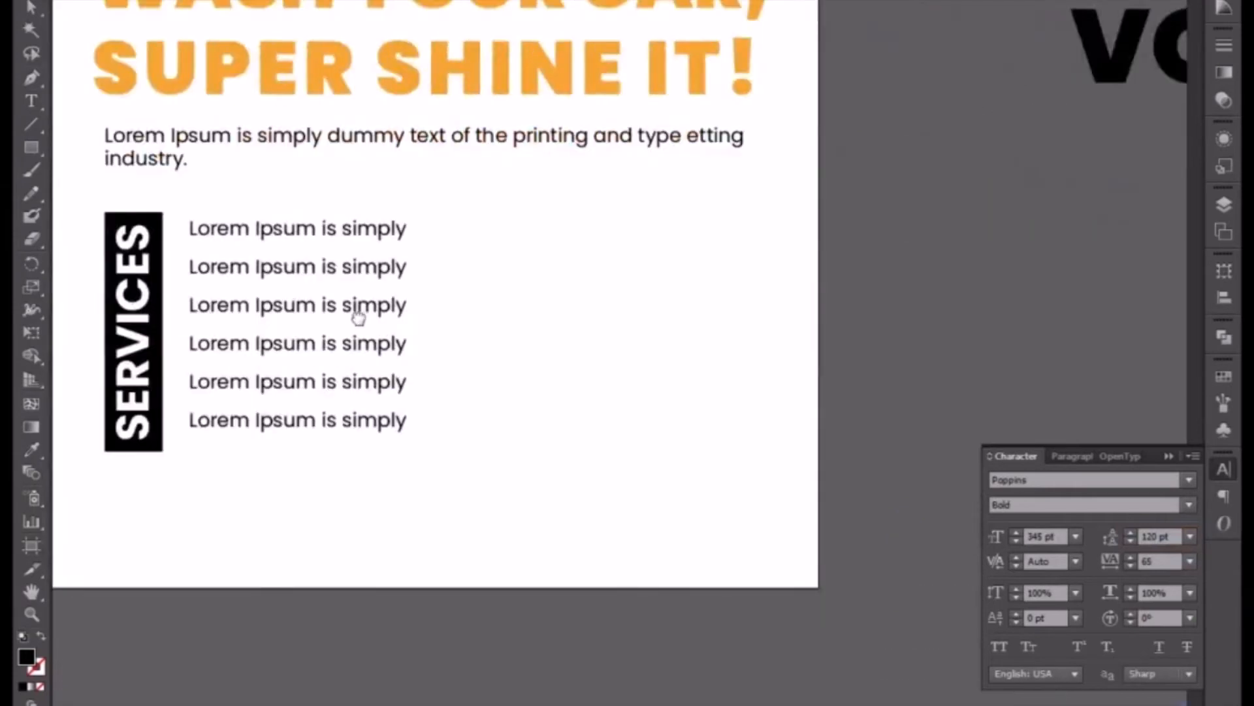
pyautogui.moveTo(358, 317); pyautogui.dragTo(500, 270)
pyautogui.click(479, 338)
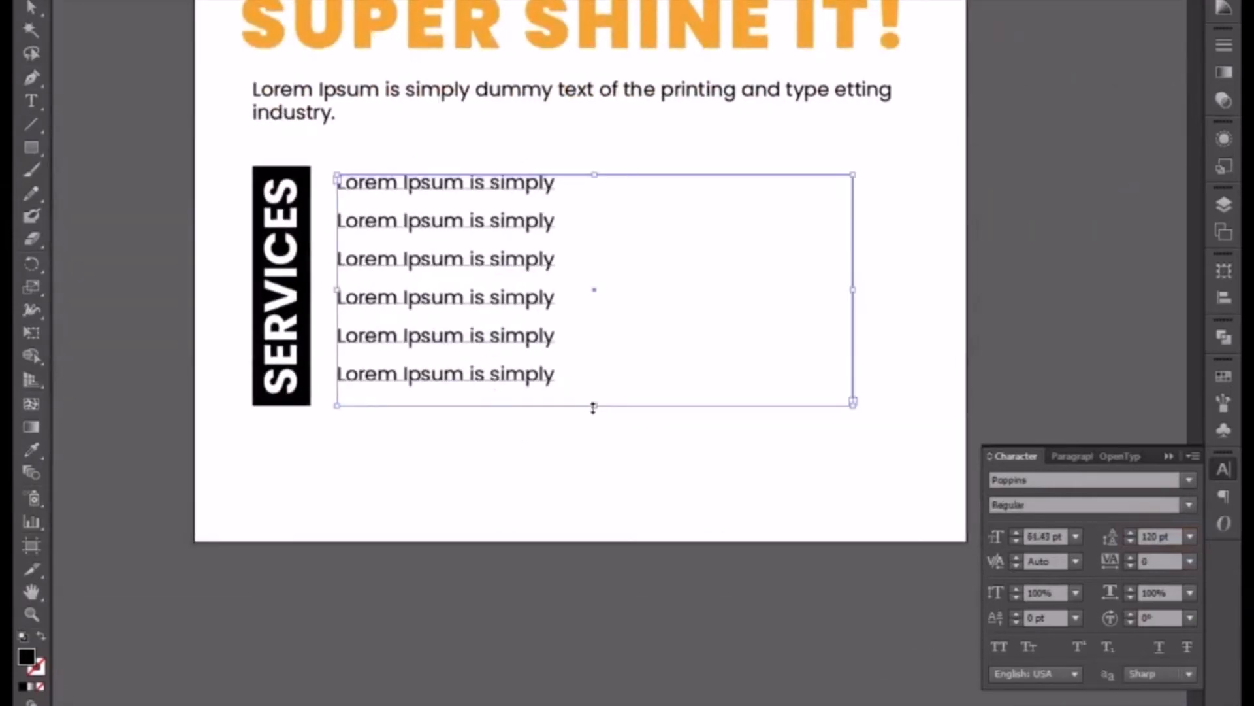
pyautogui.moveTo(593, 407); pyautogui.dragTo(594, 408)
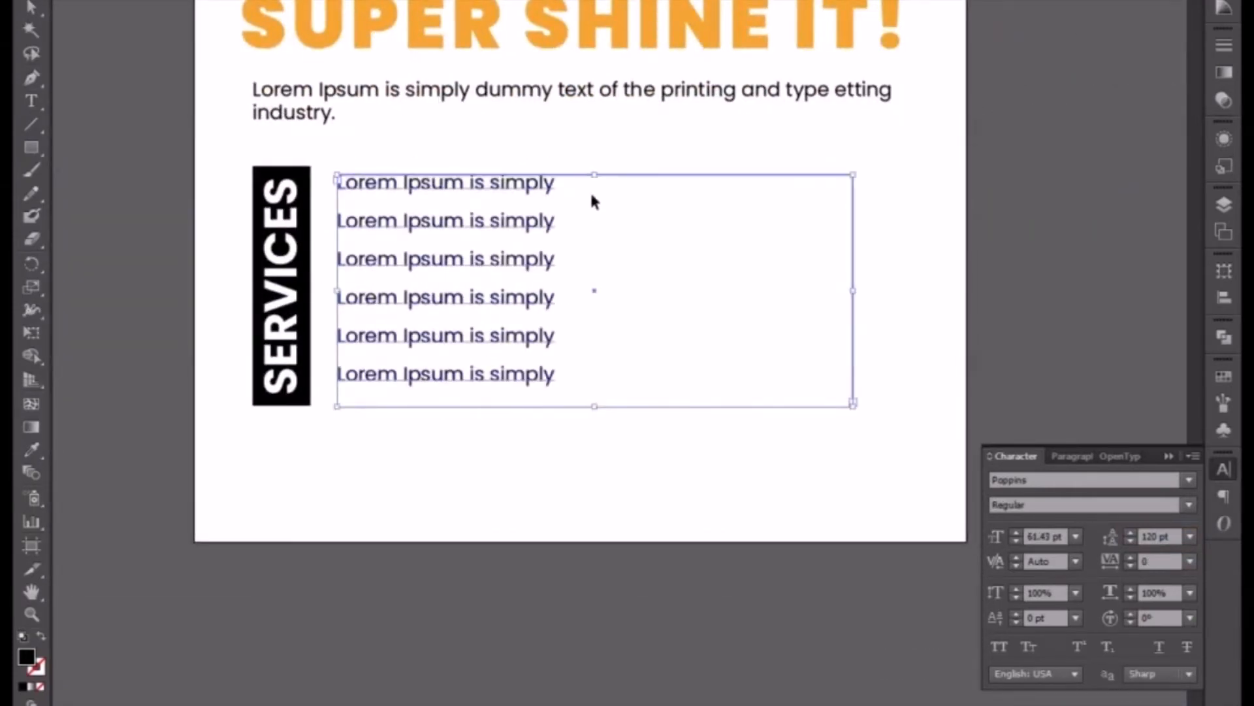
pyautogui.moveTo(594, 178); pyautogui.dragTo(594, 168)
# Set the leading of the whole six-line services list to 100 pt
pyautogui.press('t')
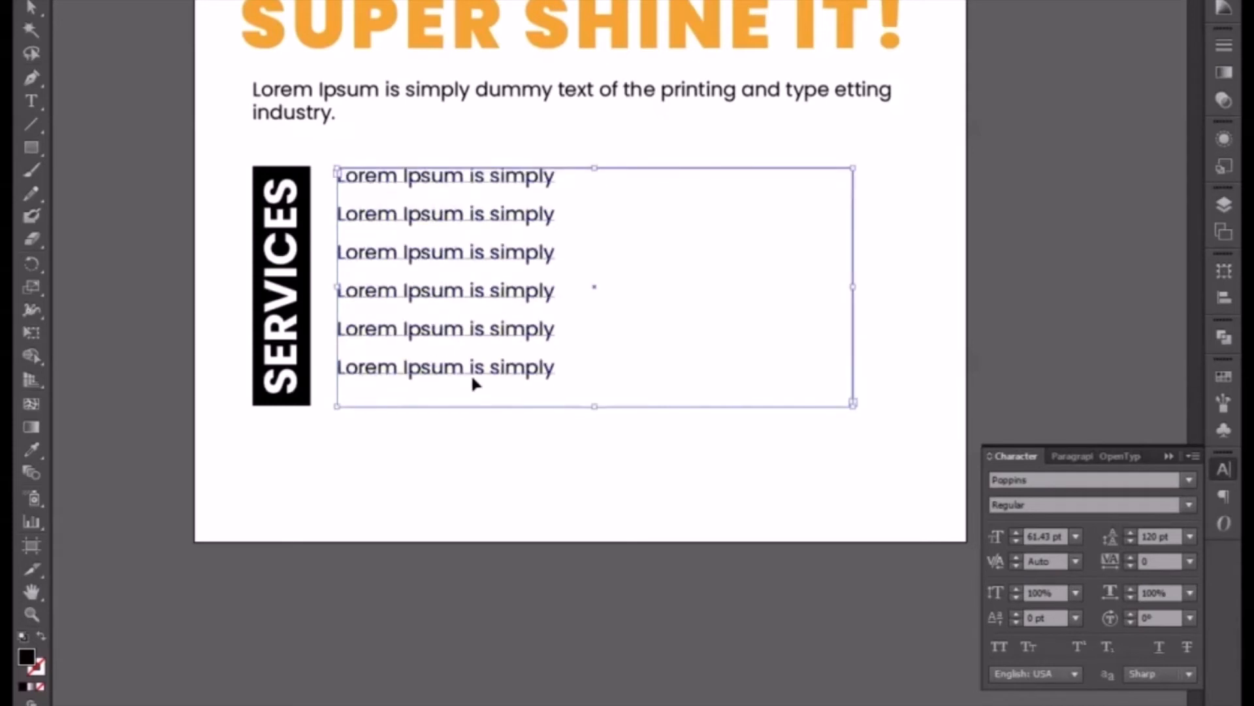
pyautogui.click(471, 373)
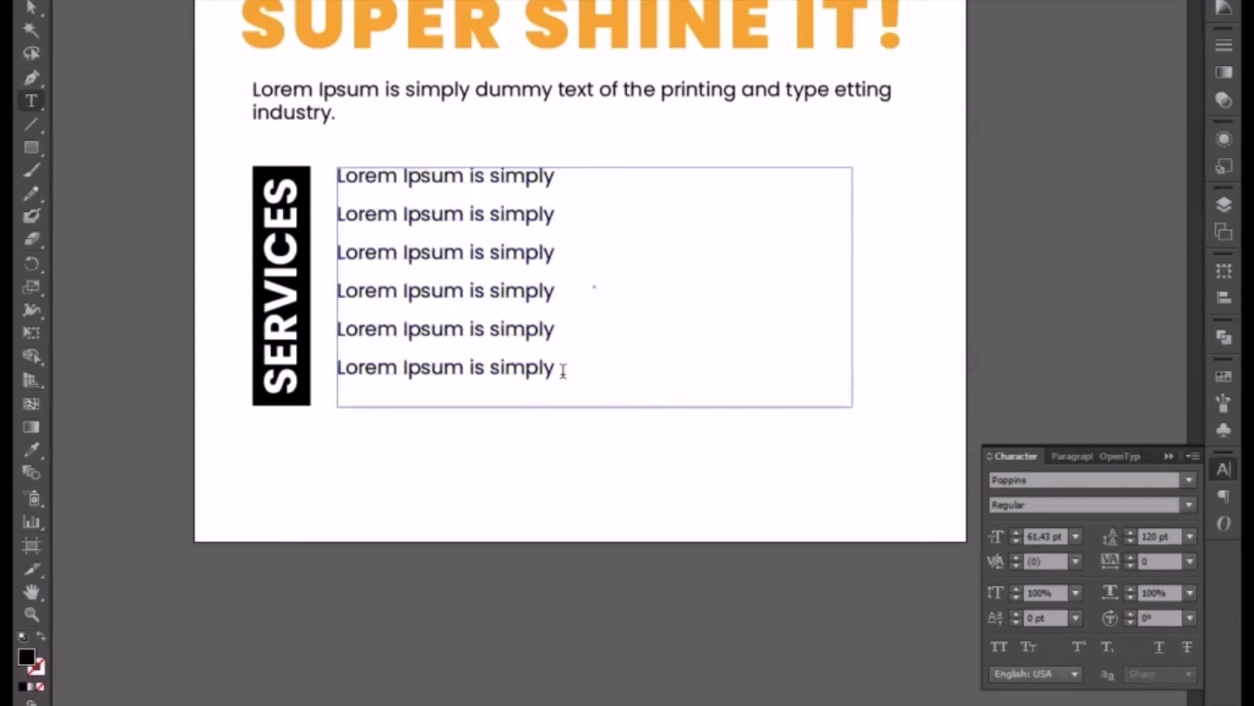
pyautogui.hotkey('ctrl', 'a')
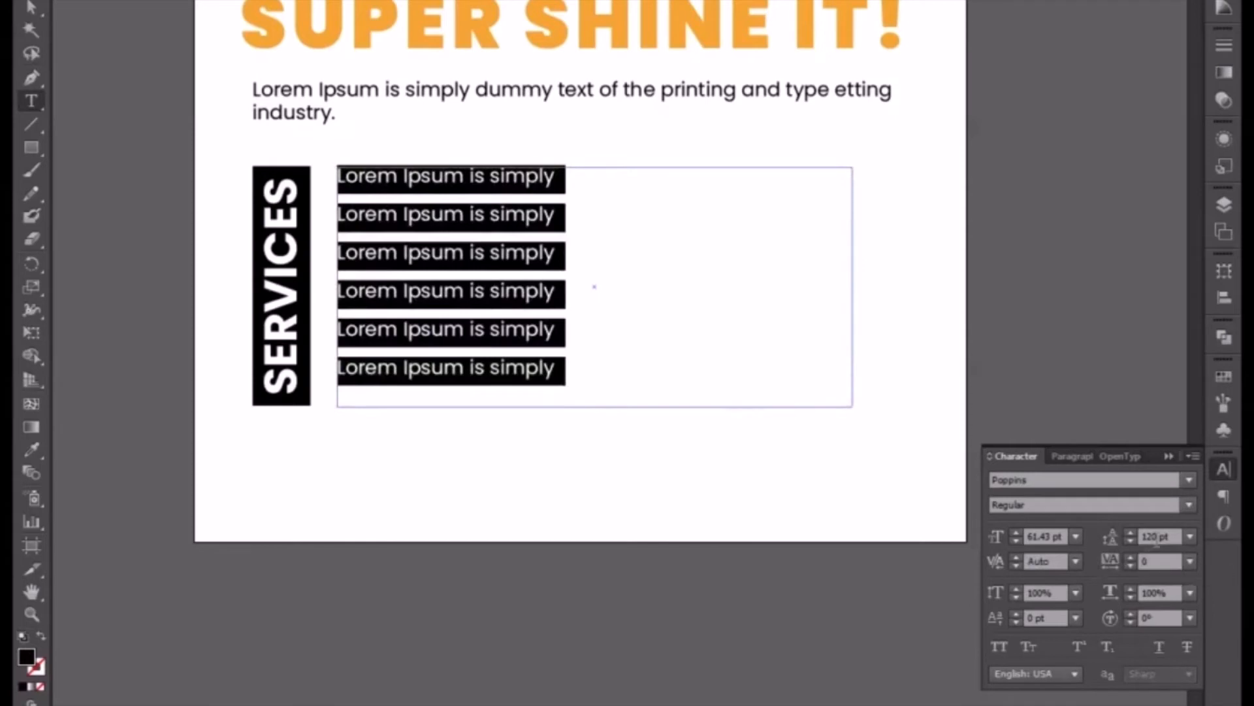
pyautogui.click(1157, 537)
pyautogui.write('1')
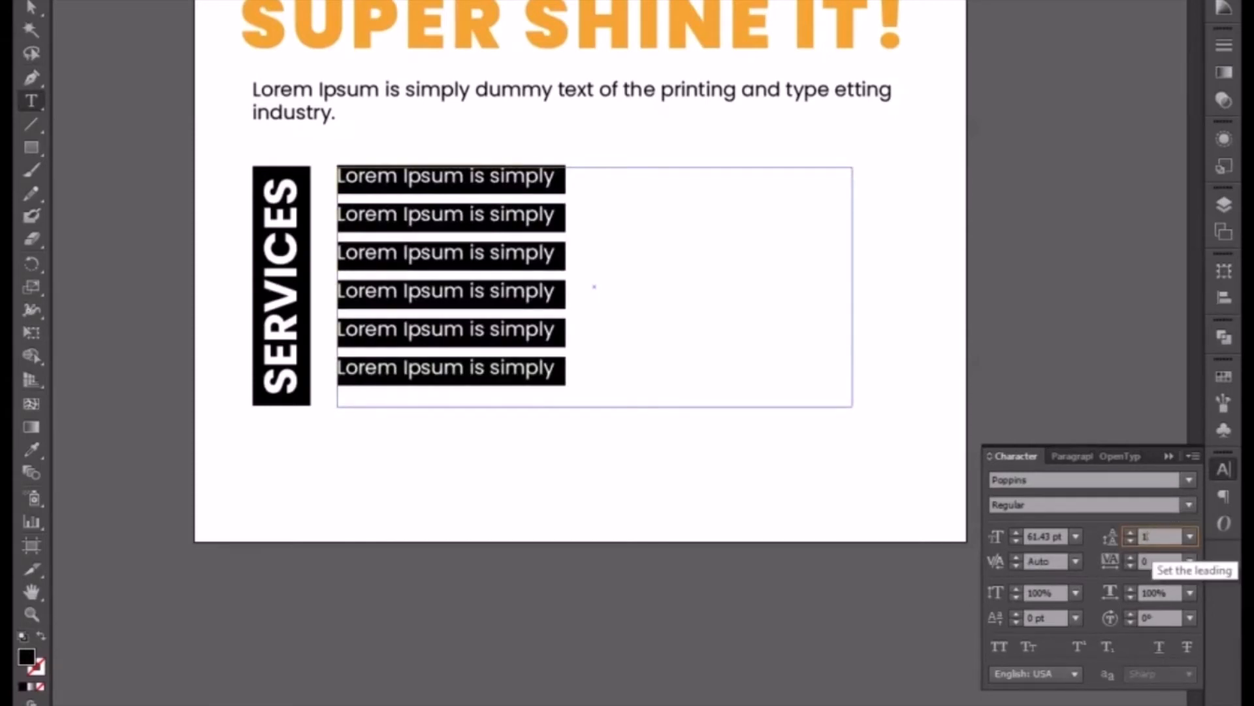
pyautogui.write('00')
pyautogui.press('Return')
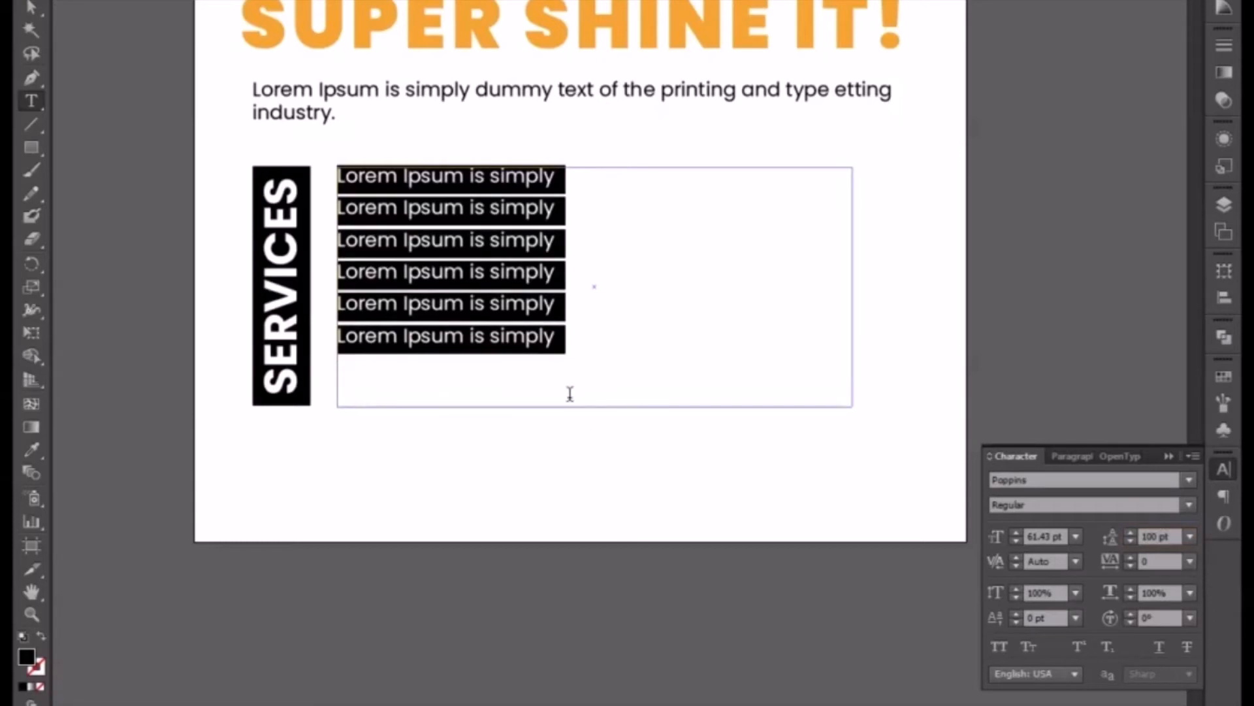
# Copy the last "Lorem Ipsum is simply" line and paste it below as the seventh line of the services list
pyautogui.click(563, 370)
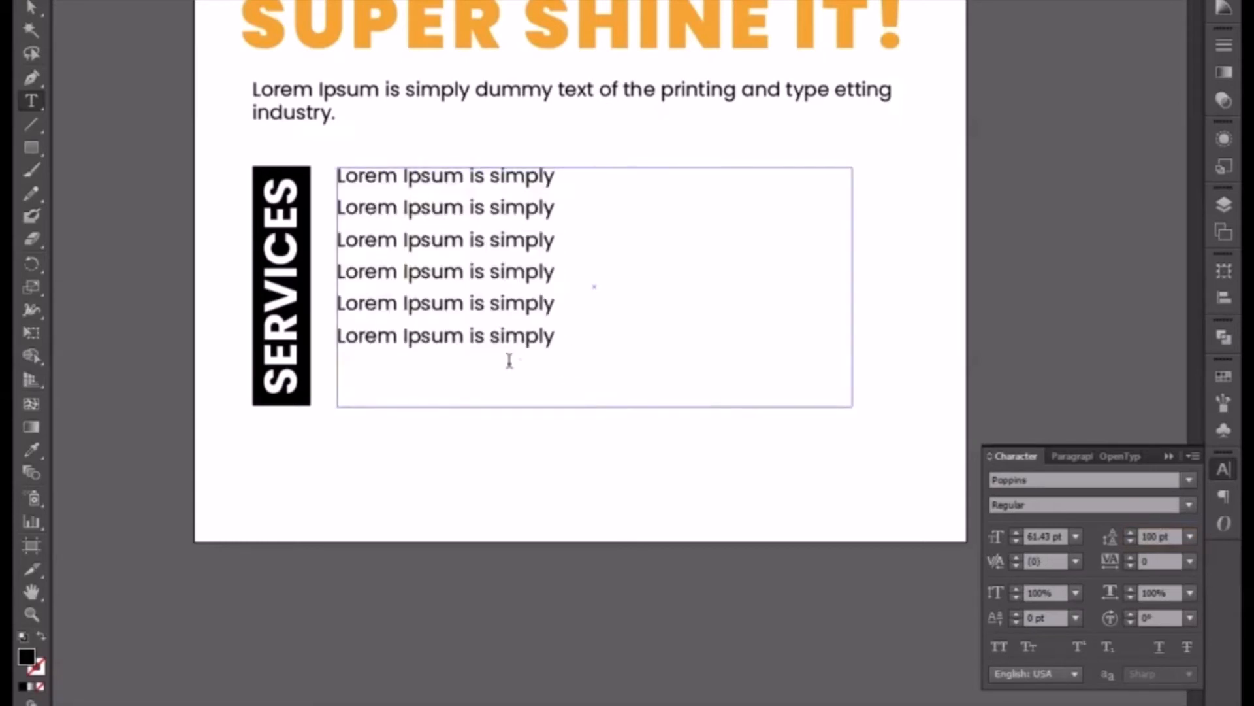
pyautogui.hotkey('ctrl', 'a')
pyautogui.moveTo(556, 345); pyautogui.dragTo(483, 377)
pyautogui.tripleClick(477, 334)
pyautogui.hotkey('ctrl', 'c')
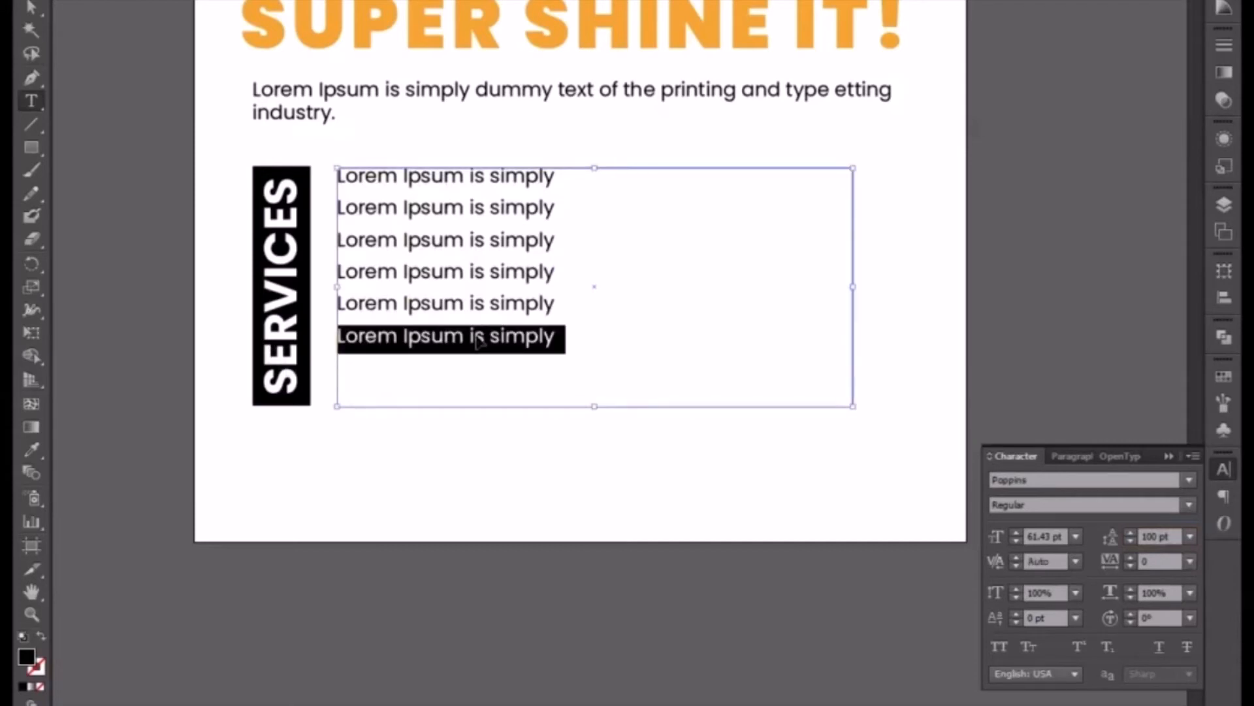
pyautogui.click(465, 361)
pyautogui.hotkey('ctrl', 'v')
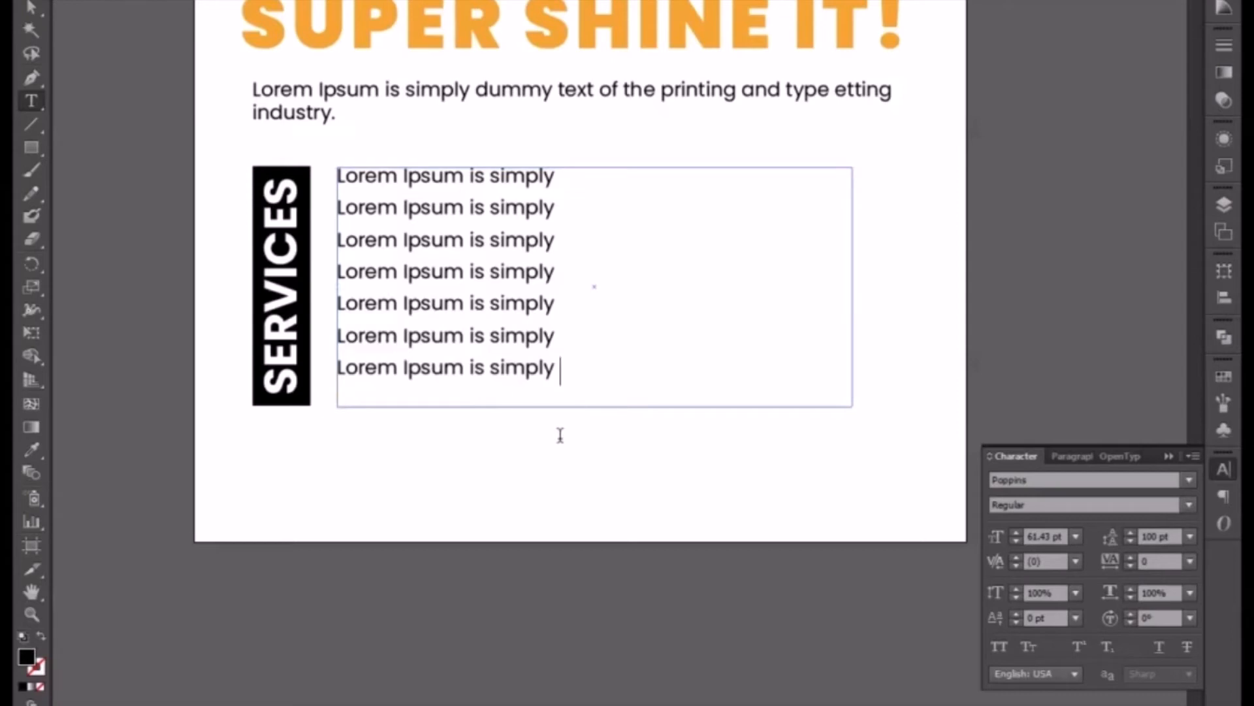
# Set the leading of all seven services lines to 112 pt so the list fills the height of the "SERVICES" bar
pyautogui.hotkey('ctrl', 'a')
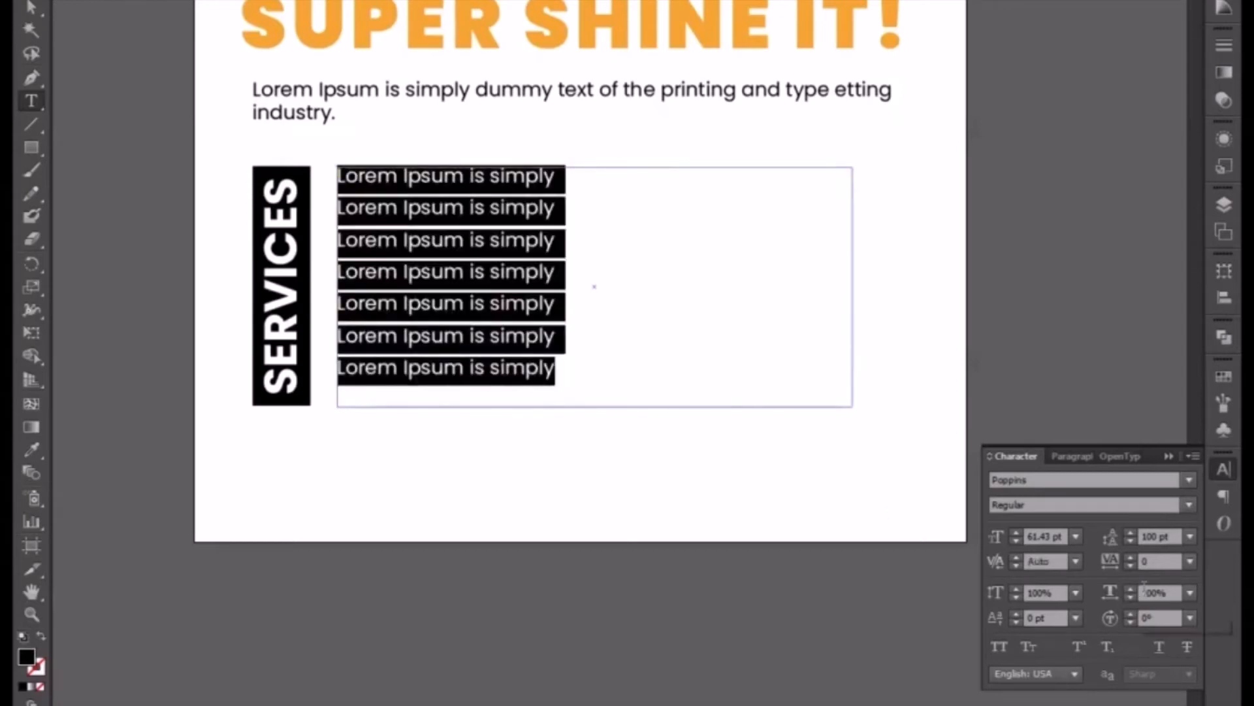
pyautogui.click(1150, 537)
pyautogui.press('Up')
pyautogui.press('Up')
pyautogui.press('Up')
pyautogui.press('Up')
pyautogui.press('Up')
pyautogui.press('Up')
pyautogui.press('Up')
pyautogui.press('Up')
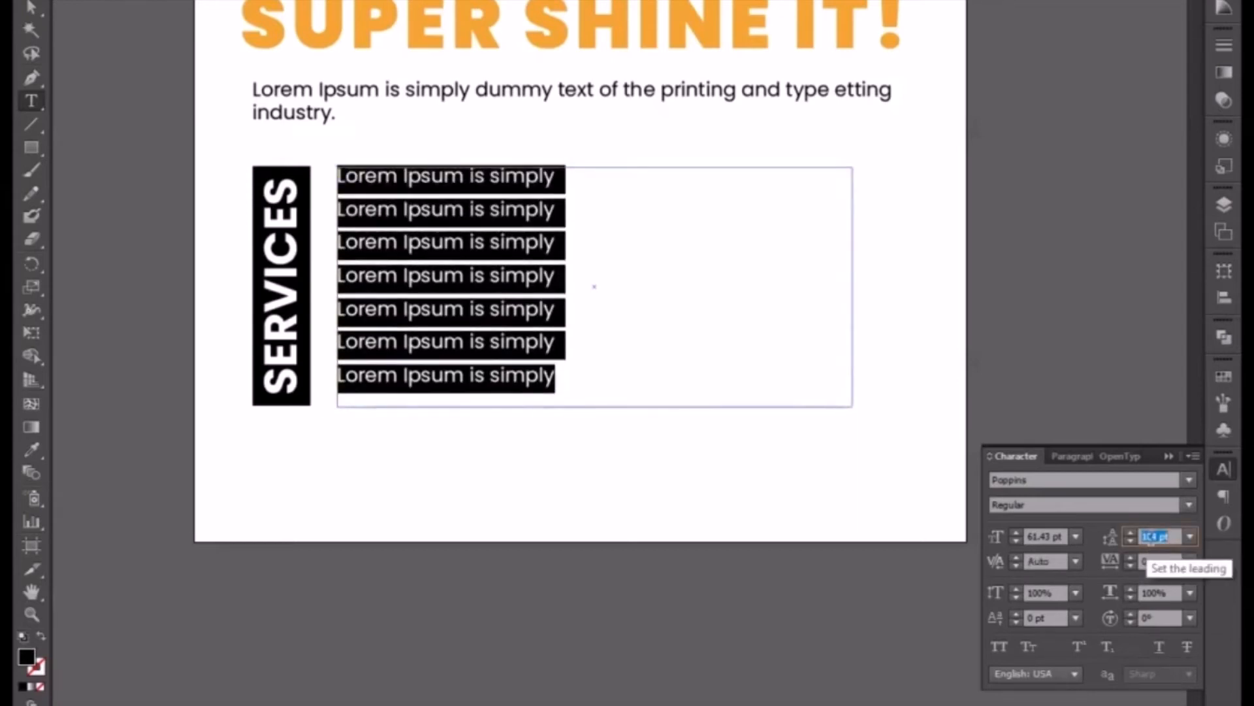
pyautogui.press('Up')
pyautogui.press('Up')
pyautogui.press('Up')
pyautogui.press('Up')
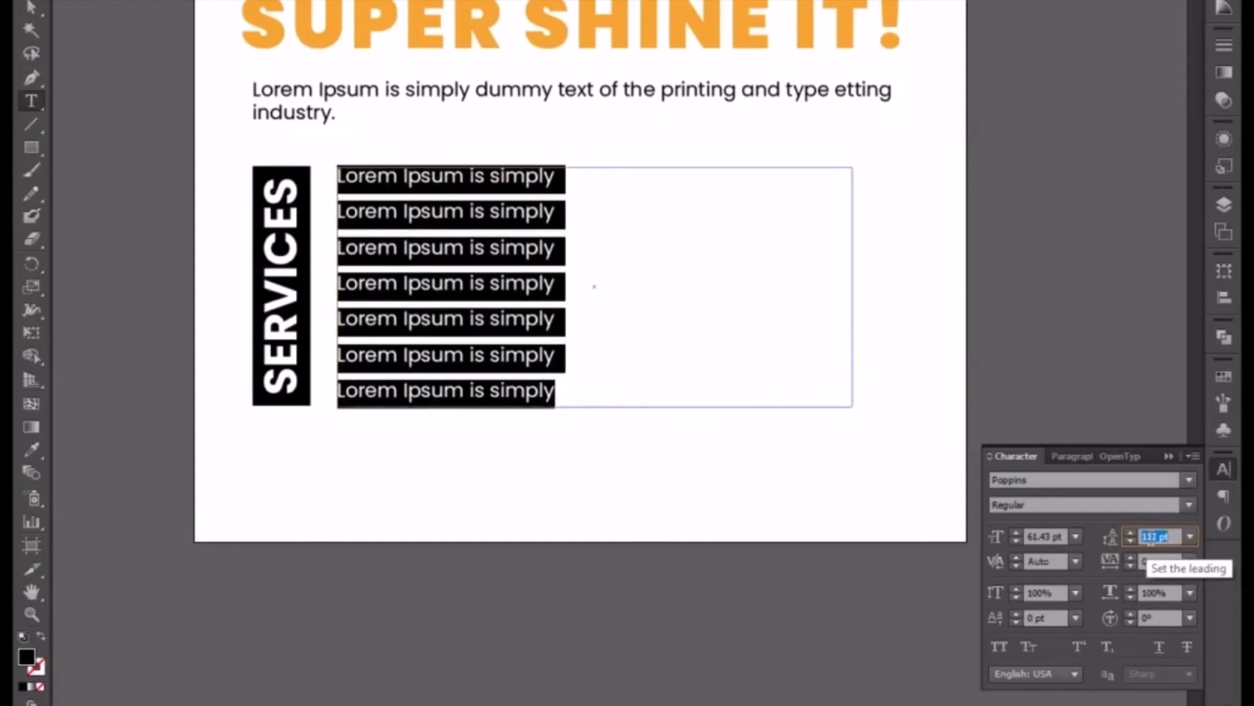
pyautogui.click(553, 375)
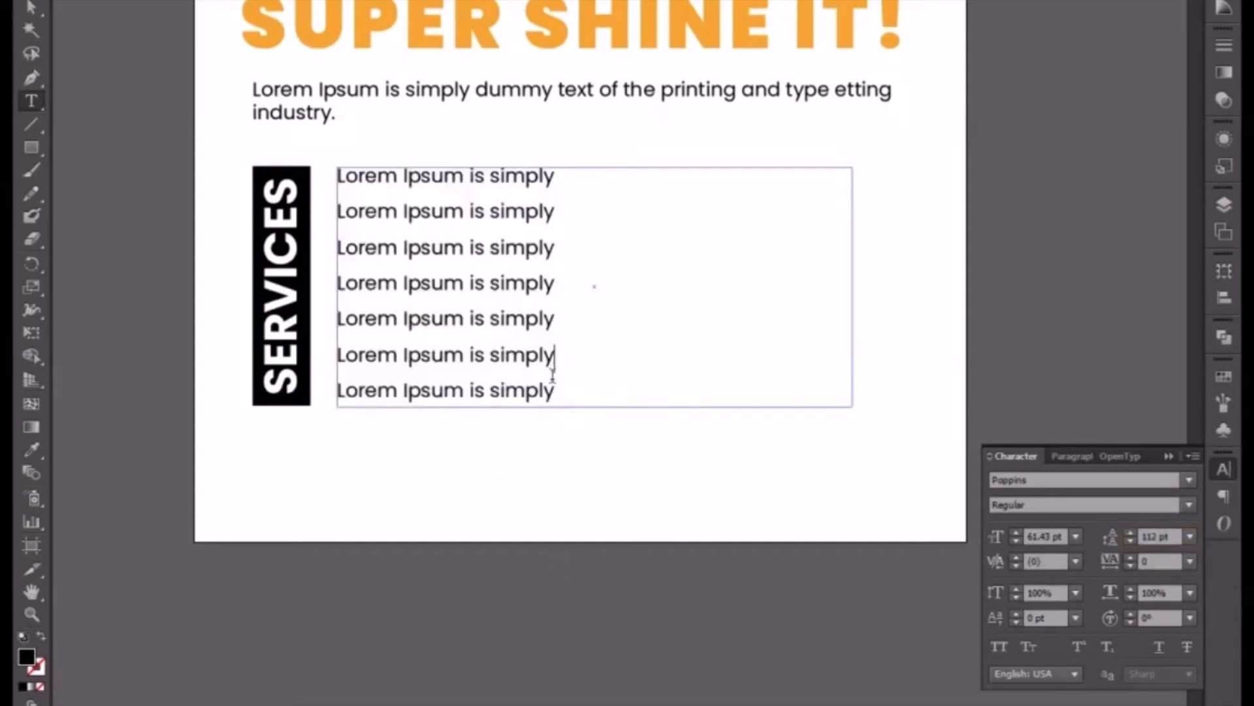
pyautogui.press('Escape')
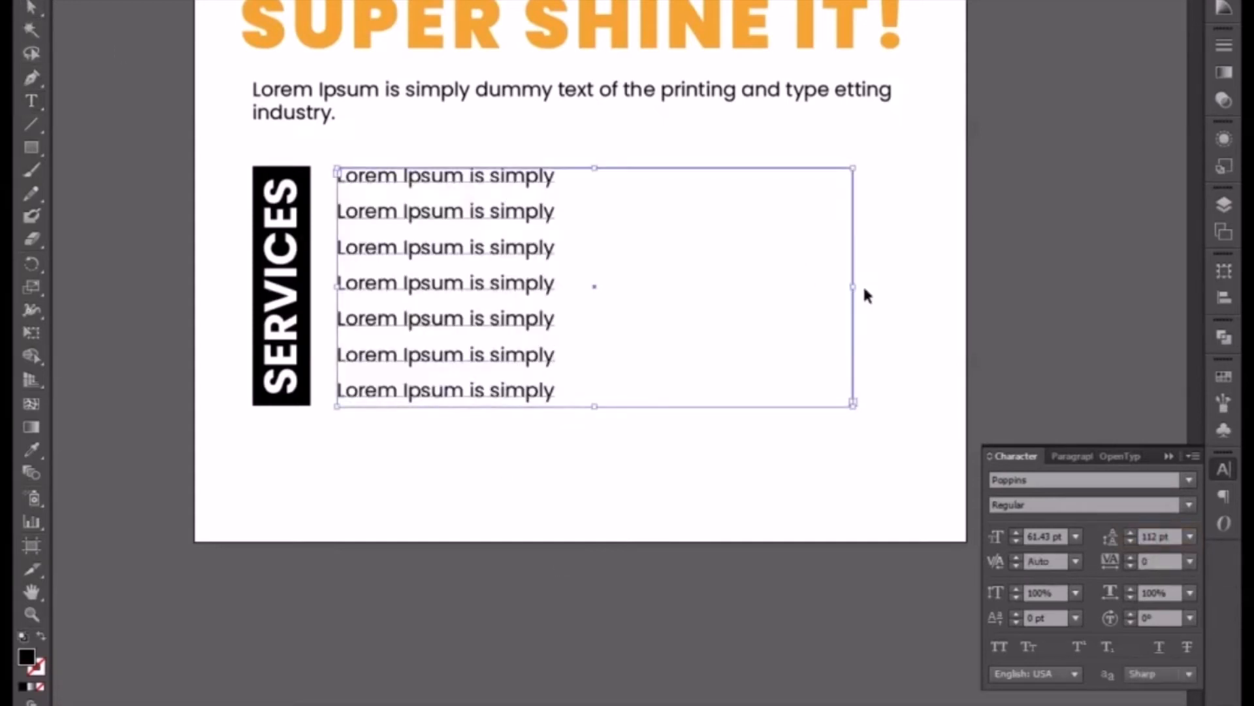
# Narrow the text frame of the services list so it ends just beyond the text lines
pyautogui.moveTo(853, 286); pyautogui.dragTo(600, 282)
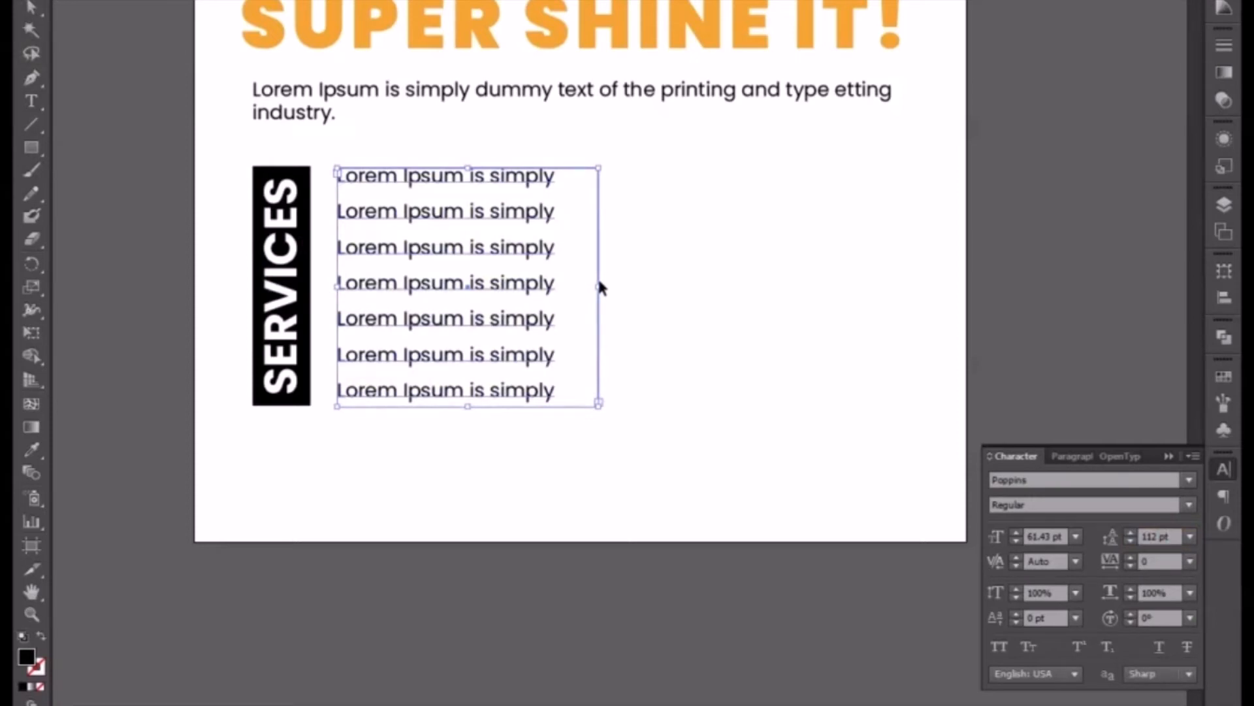
pyautogui.click(596, 511)
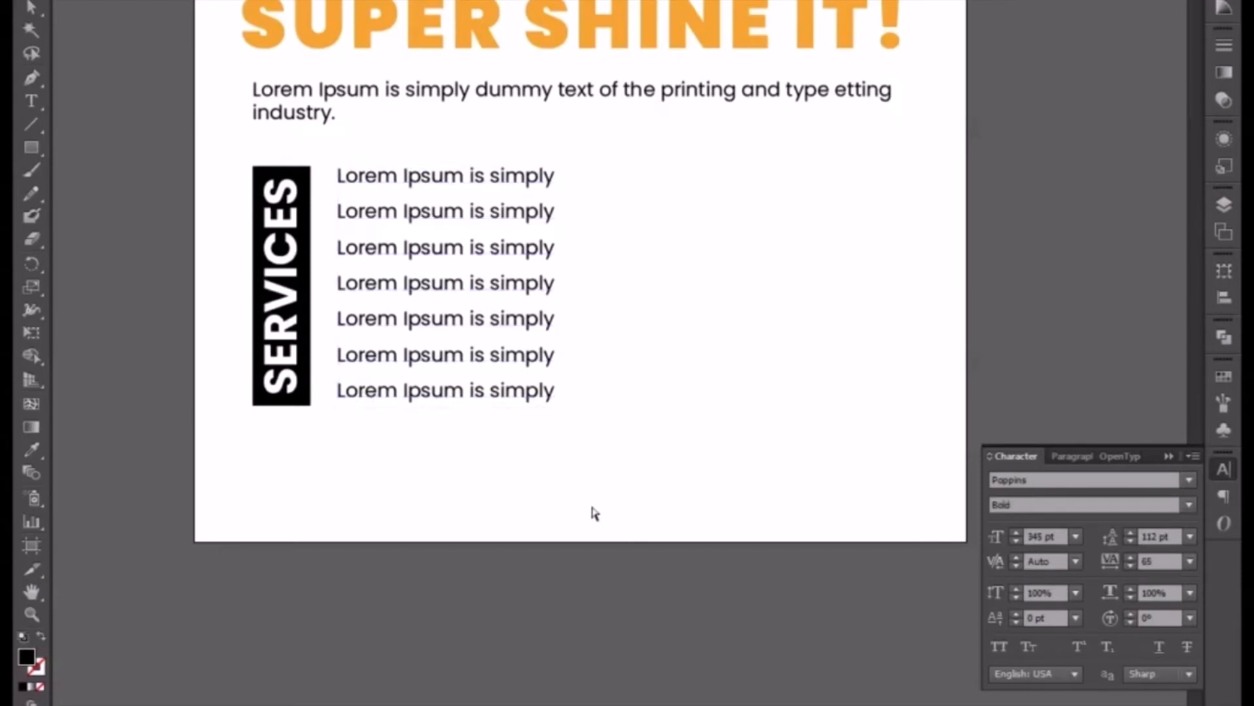
# Duplicate the TRAIN/FLIGHT/BUS/SHIP text beside the artboard and replace the copy's text with "CALL NOW"
pyautogui.hotkey('ctrl', '-')
pyautogui.hotkey('ctrl', '-')
pyautogui.moveTo(684, 491); pyautogui.dragTo(521, 475)
pyautogui.moveTo(737, 378); pyautogui.dragTo(743, 447)
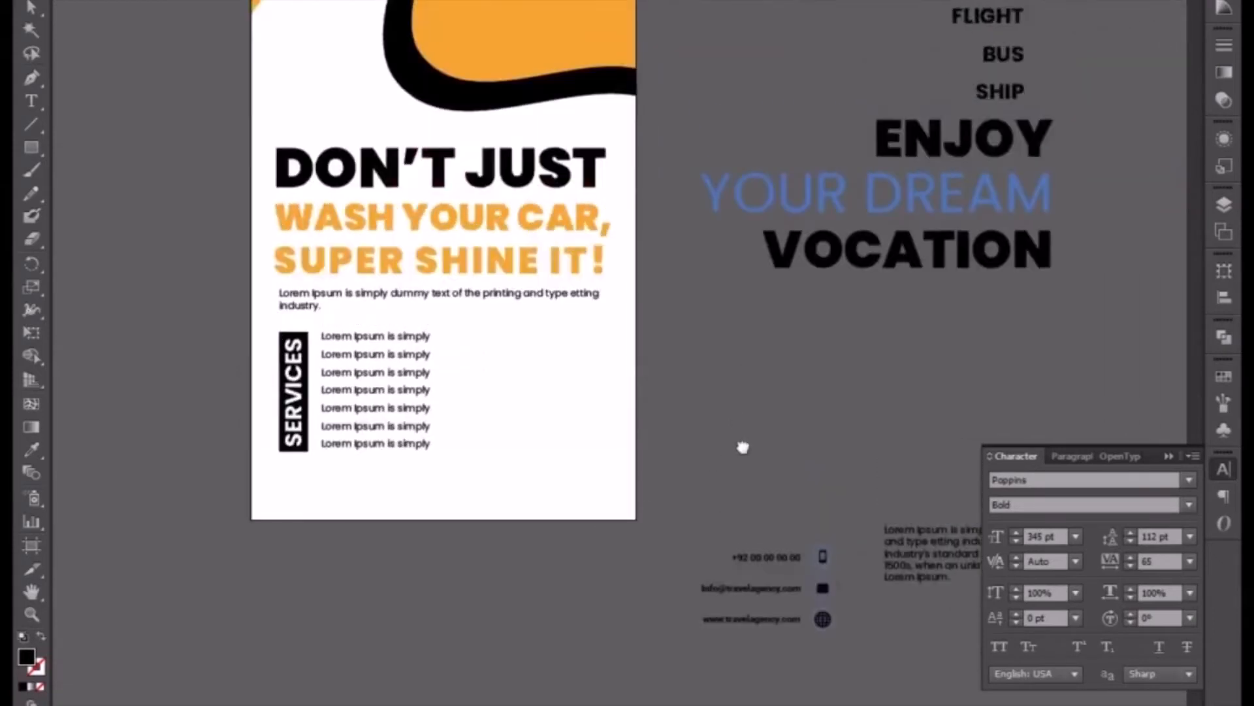
pyautogui.click(849, 264)
pyautogui.moveTo(866, 277); pyautogui.dragTo(856, 352)
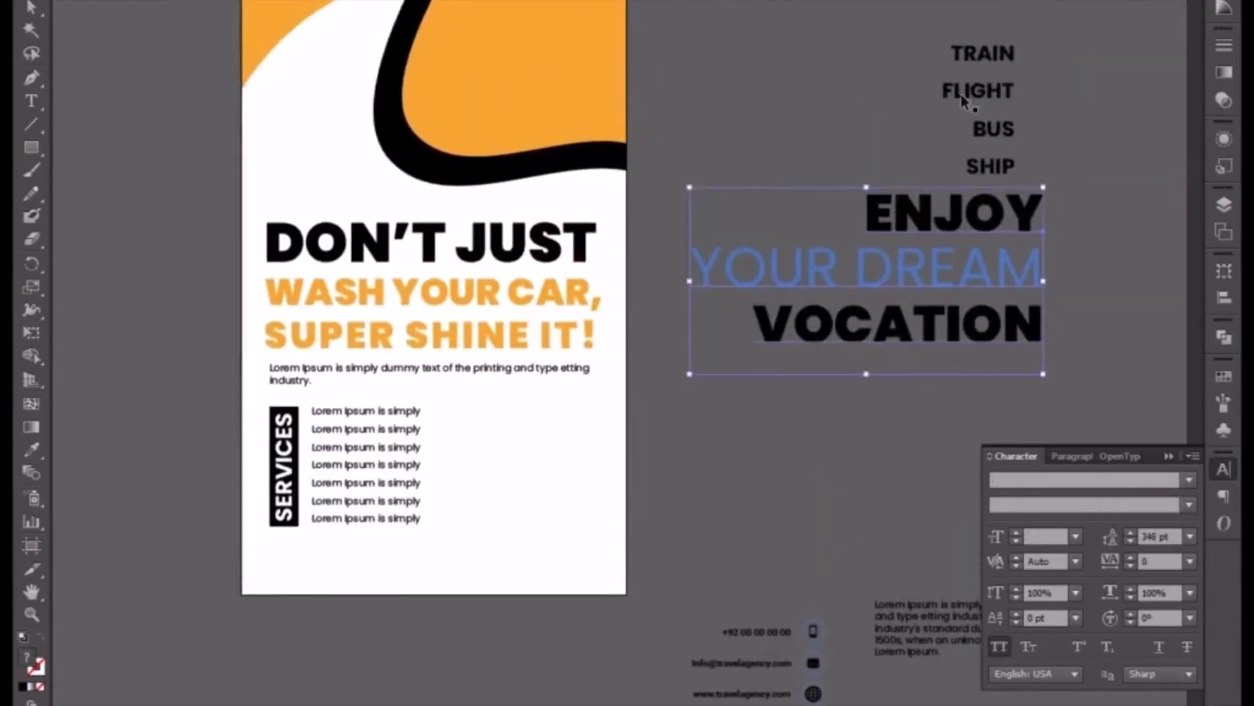
pyautogui.click(969, 94)
pyautogui.moveTo(730, 445); pyautogui.dragTo(977, 80)
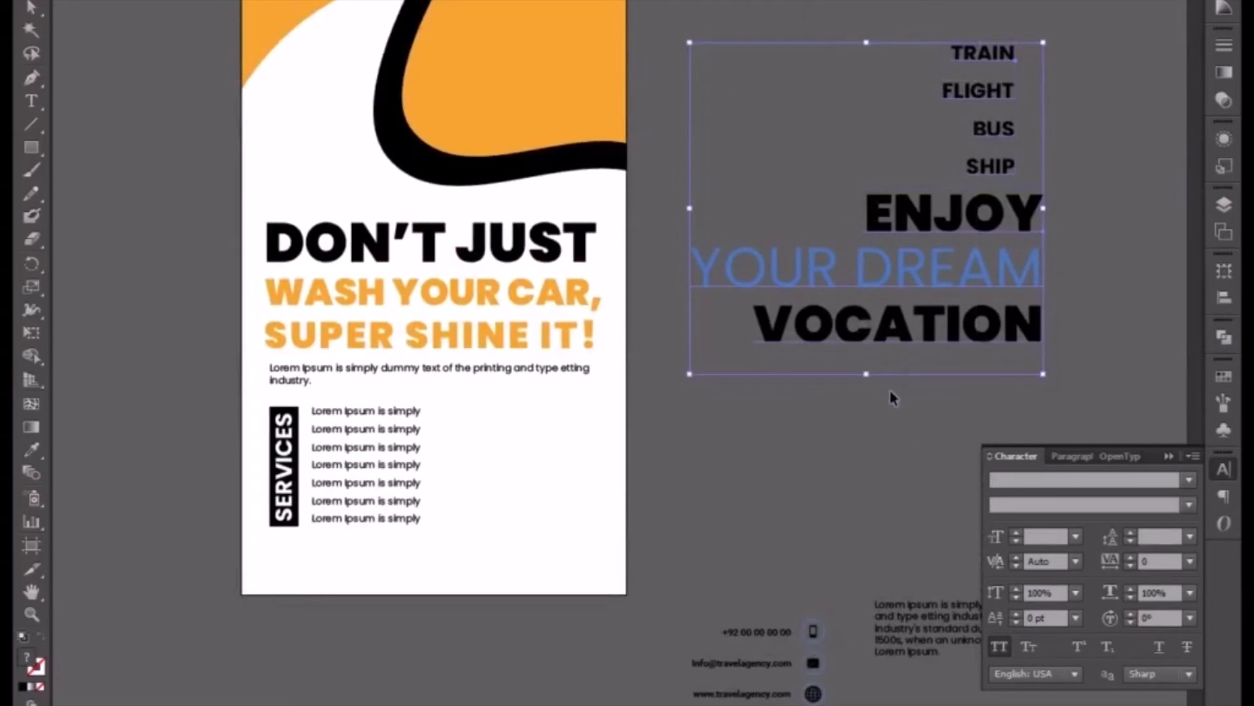
pyautogui.click(870, 435)
pyautogui.moveTo(1009, 128); pyautogui.dragTo(704, 493)
pyautogui.doubleClick(703, 490)
pyautogui.hotkey('ctrl', 'a')
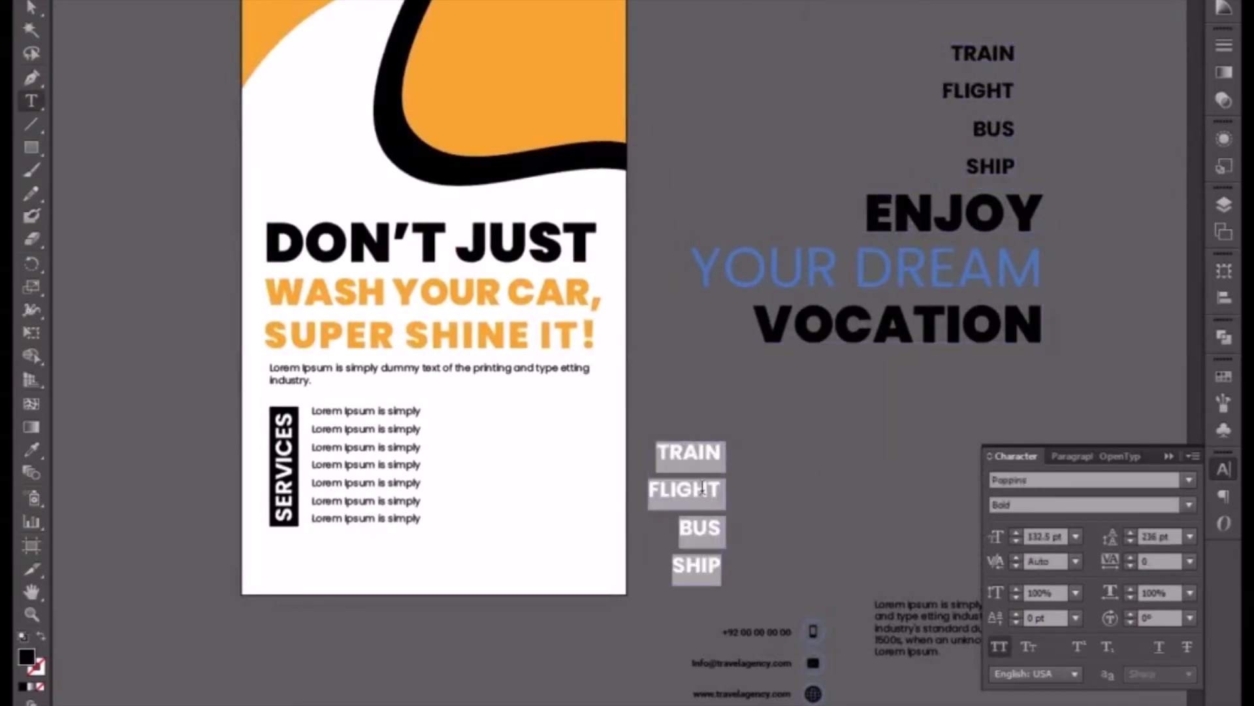
pyautogui.write('CALL NOW')
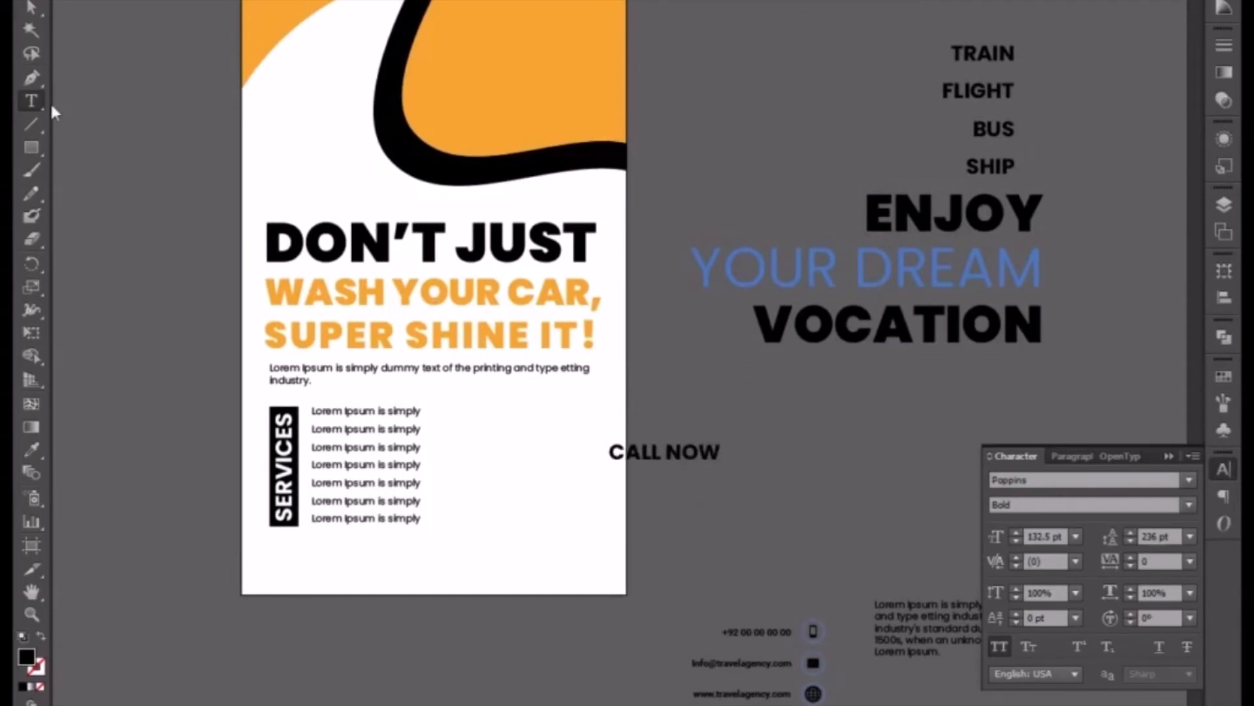
pyautogui.click(30, 6)
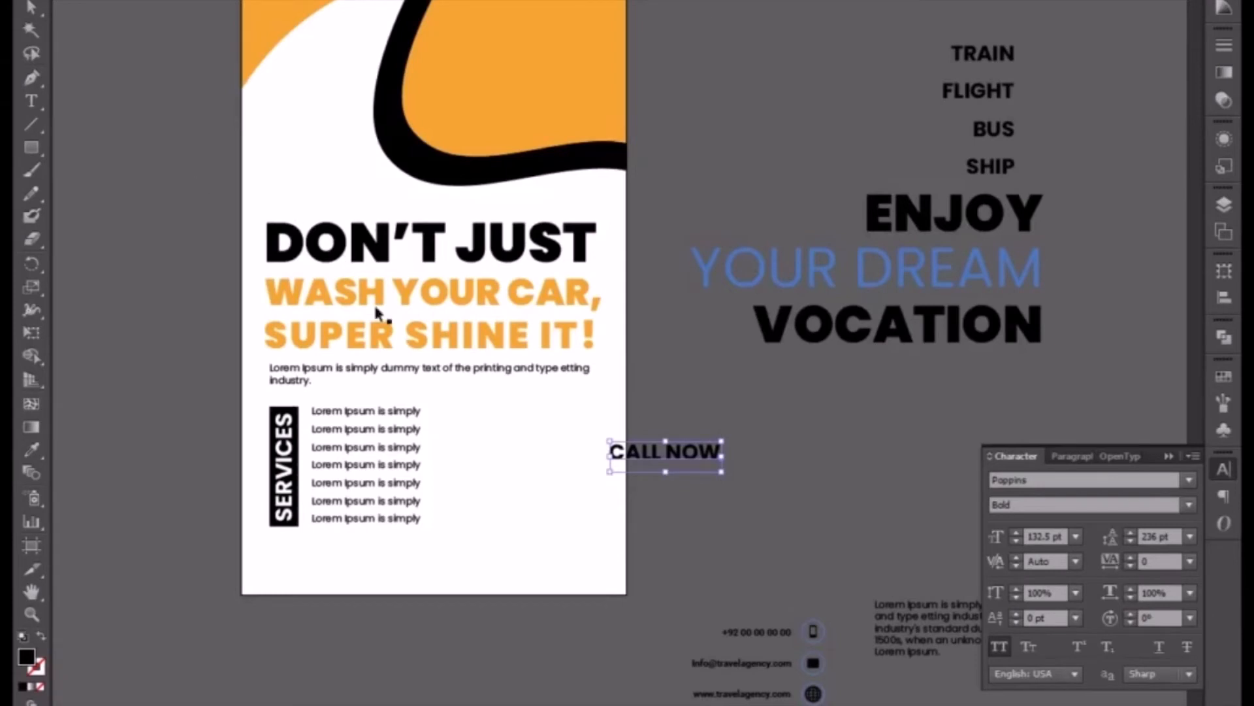
# Duplicate the contact details group above the original, ungroup the copy and delete its three icons
pyautogui.click(786, 644)
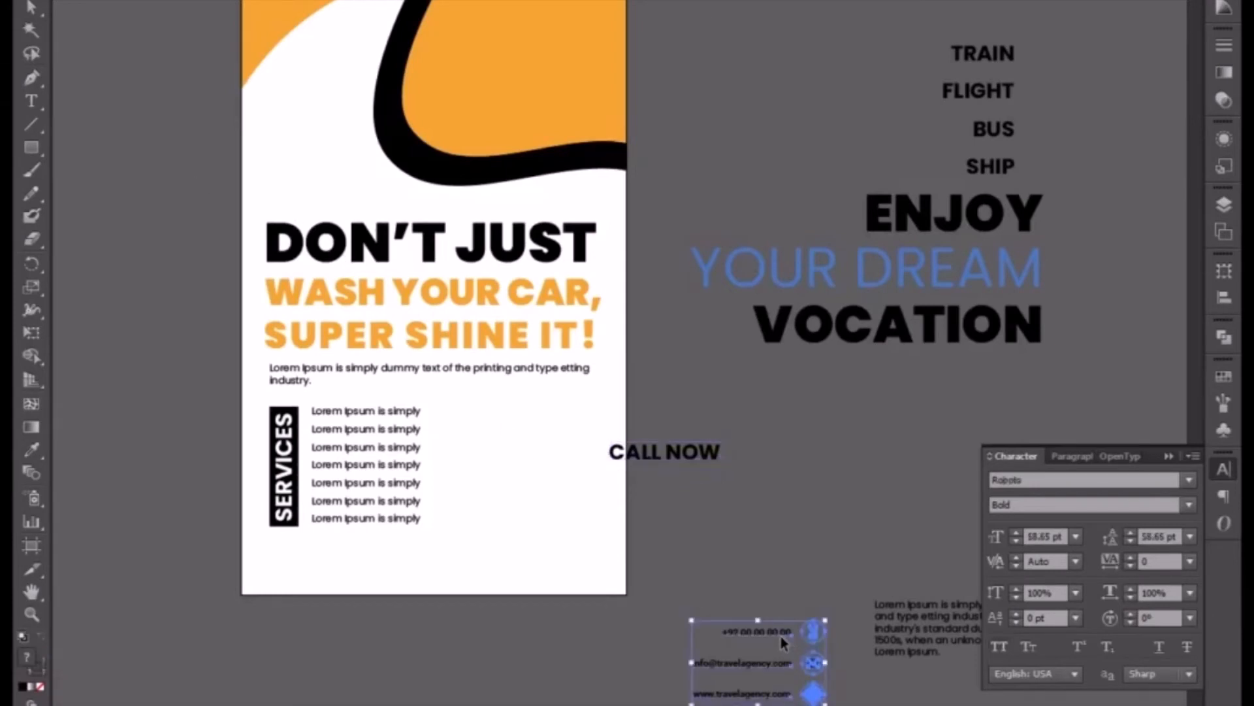
pyautogui.moveTo(784, 639); pyautogui.dragTo(768, 526)
pyautogui.rightClick(771, 529)
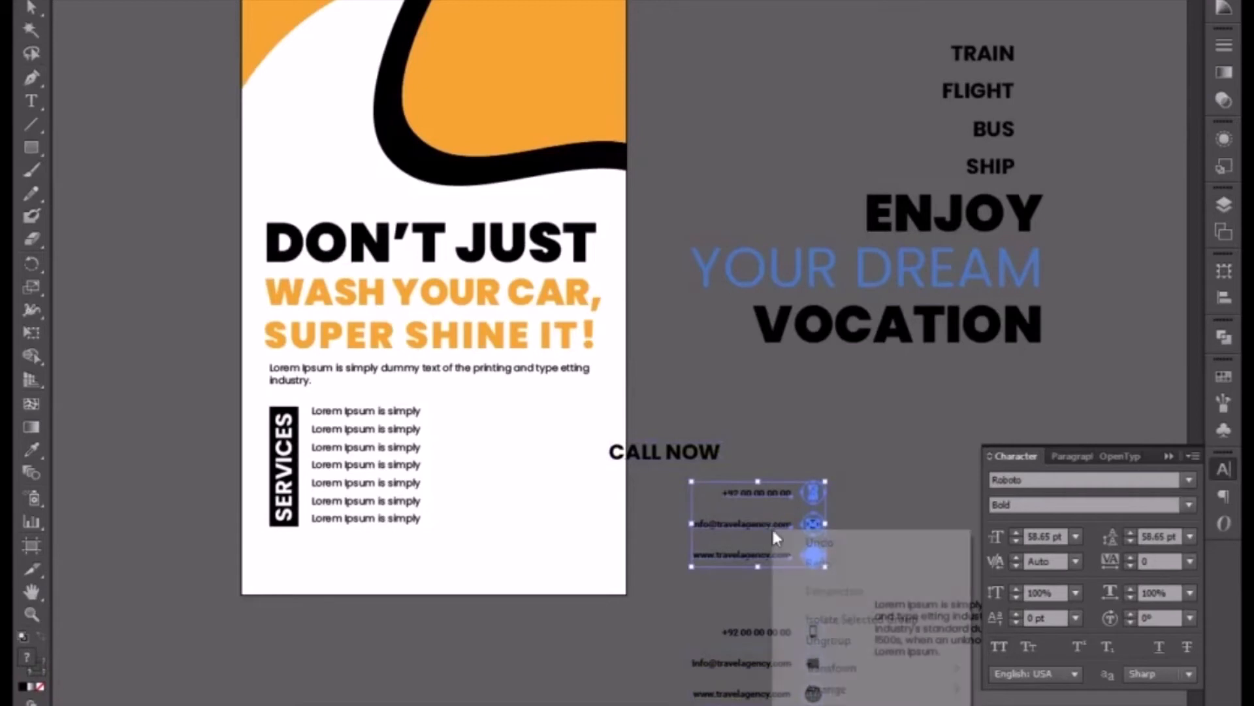
pyautogui.click(816, 638)
pyautogui.moveTo(900, 500); pyautogui.dragTo(806, 586)
pyautogui.press('Delete')
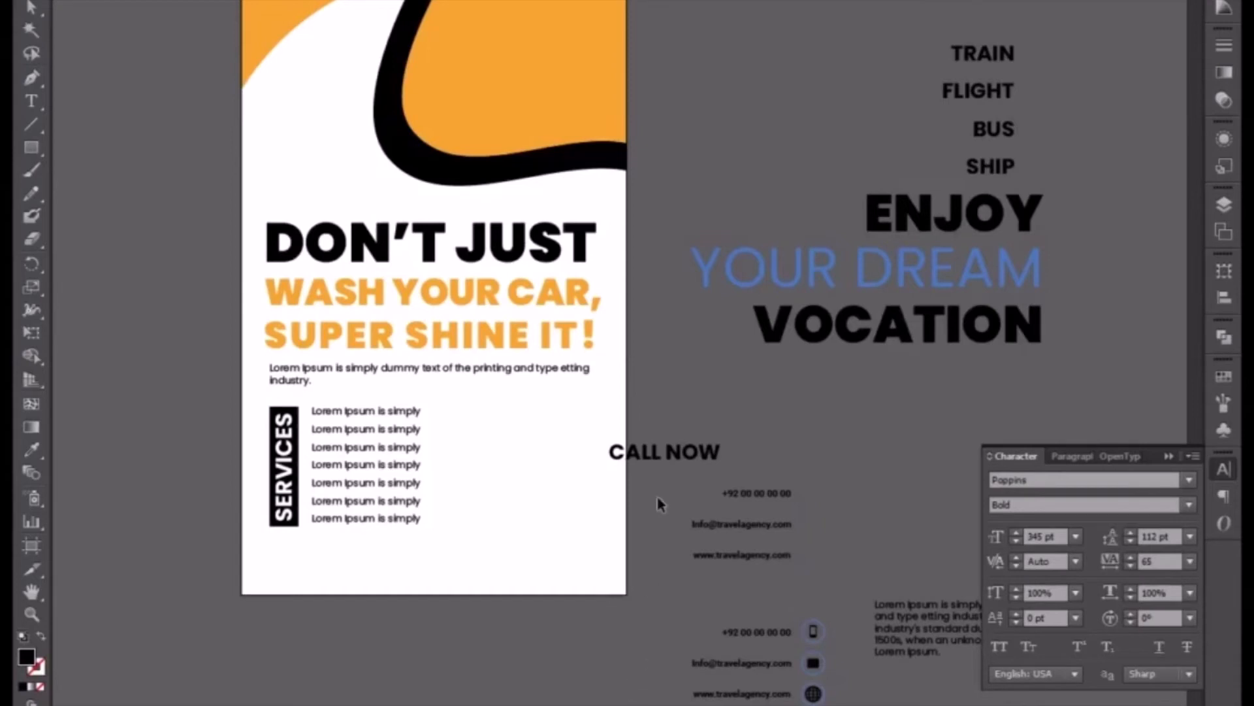
# Set the copied phone number in Poppins Black and enlarge it to about 143 pt directly beneath CALL NOW
pyautogui.click(667, 454)
pyautogui.click(740, 497)
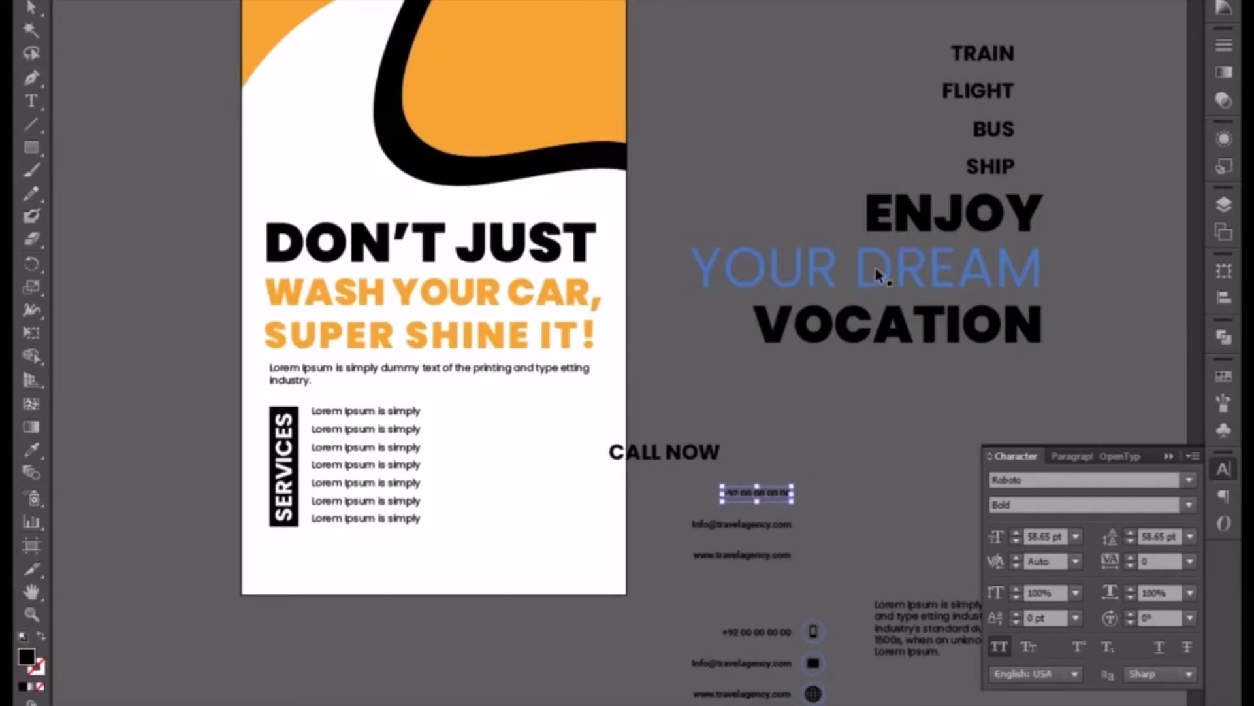
pyautogui.click(848, 1)
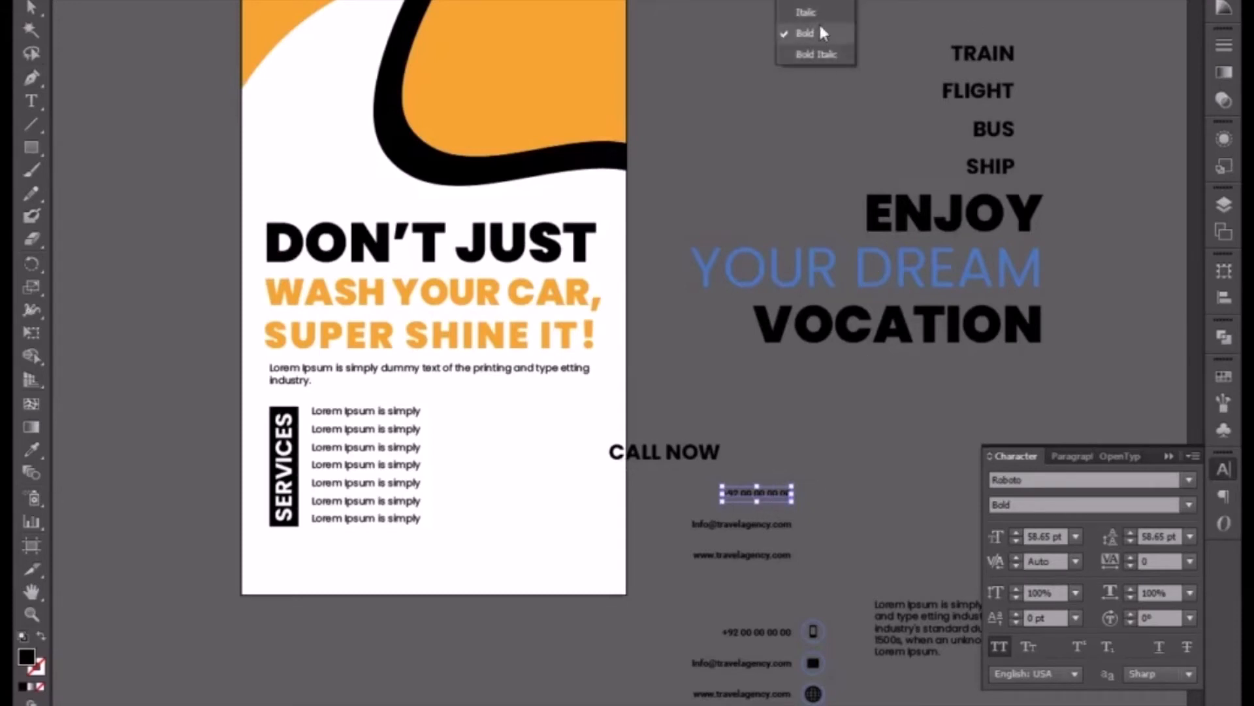
pyautogui.click(744, 2)
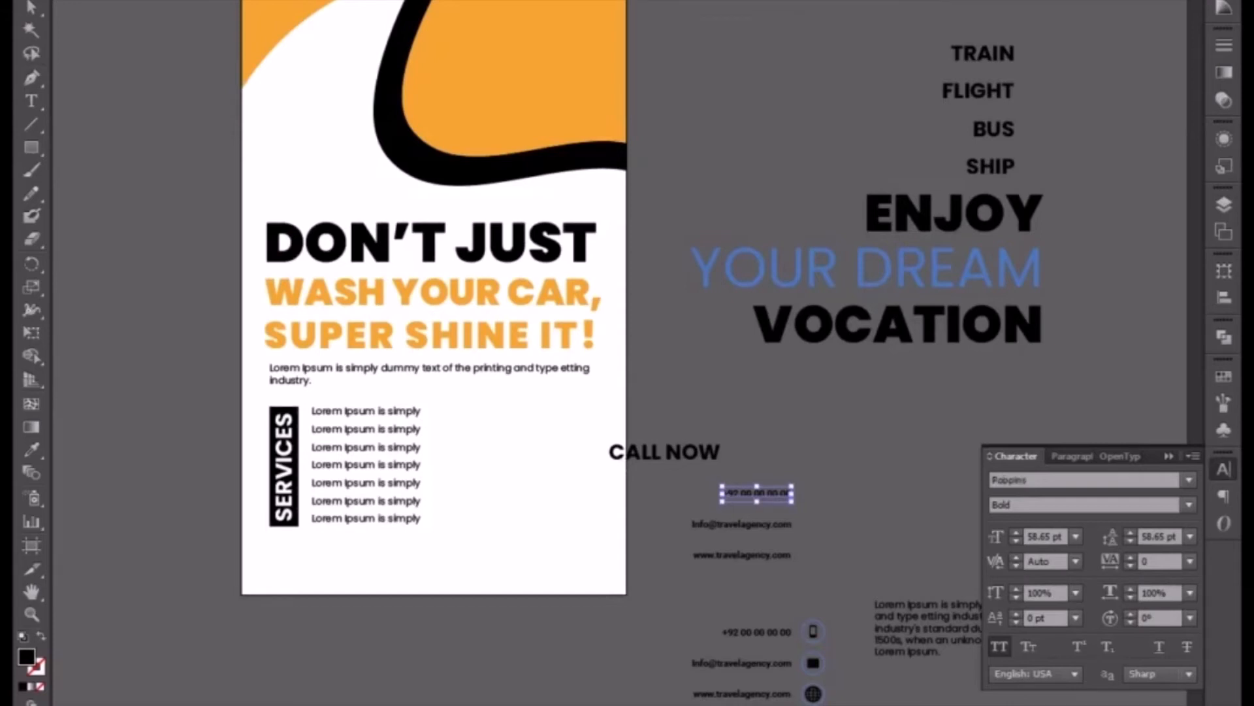
pyautogui.press('Return')
pyautogui.click(848, 2)
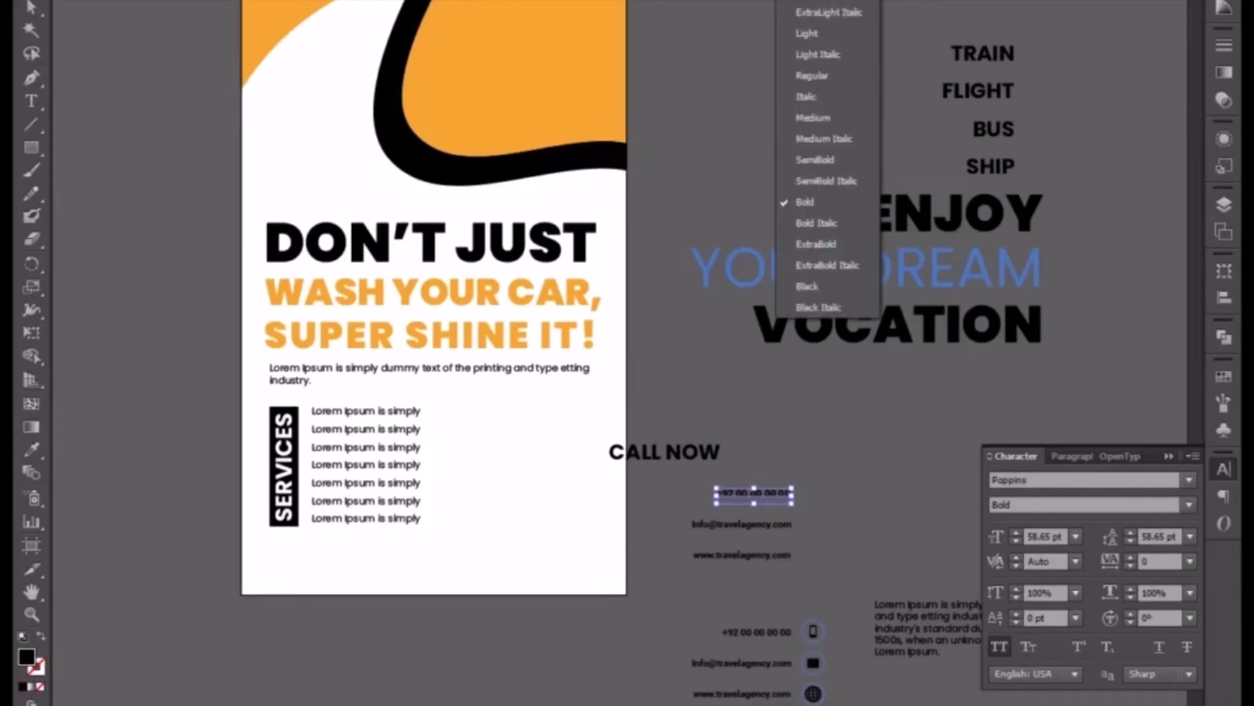
pyautogui.click(813, 287)
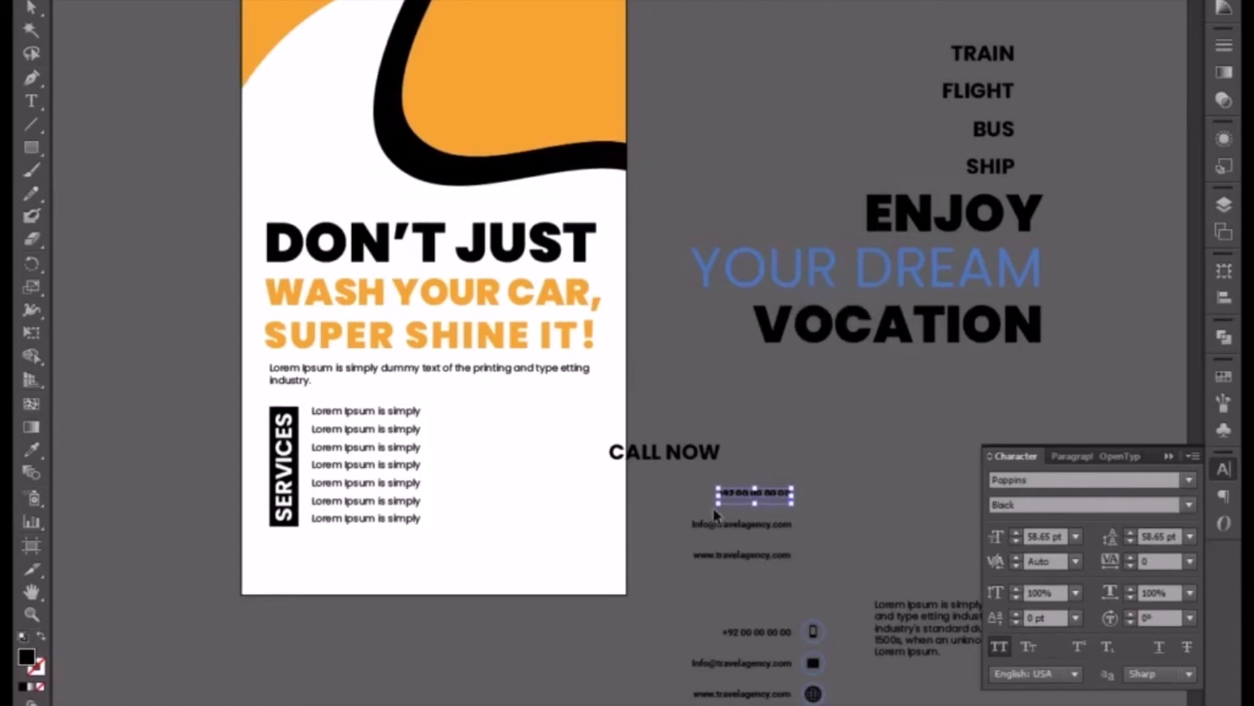
pyautogui.moveTo(719, 504); pyautogui.dragTo(663, 477)
pyautogui.click(676, 542)
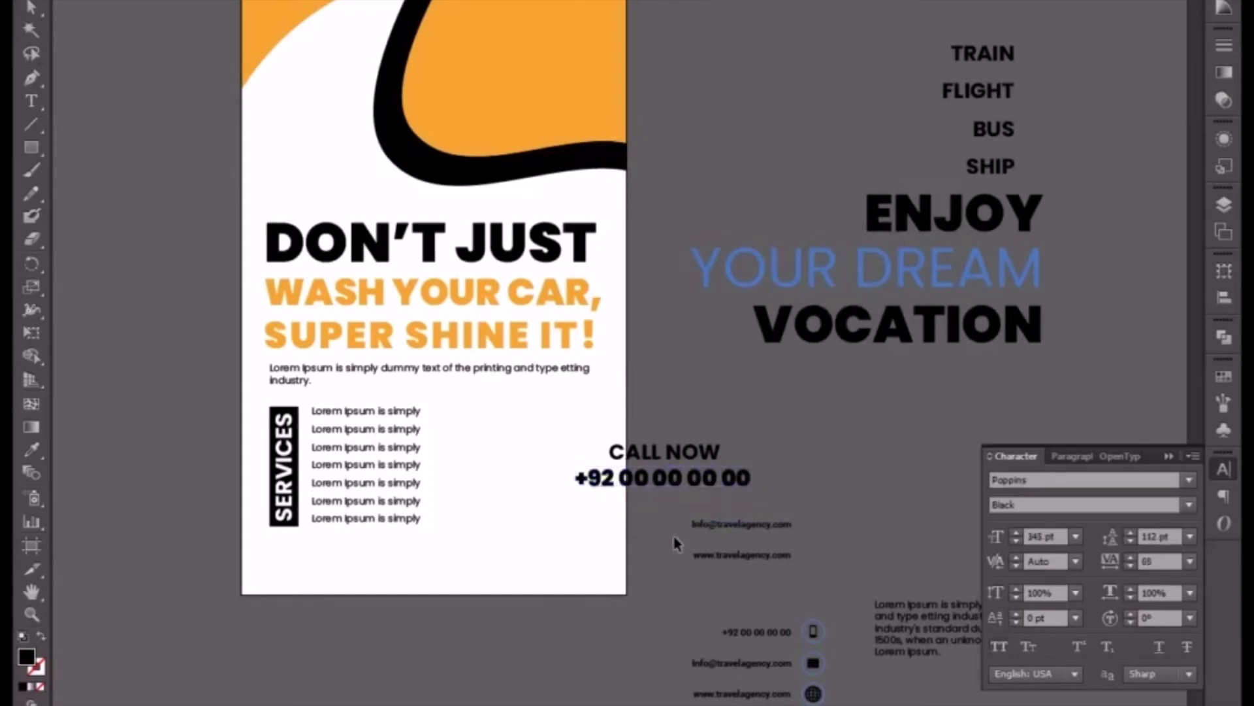
# Nudge the headline, description and services block together slightly upward on the flyer
pyautogui.moveTo(489, 524); pyautogui.dragTo(566, 543)
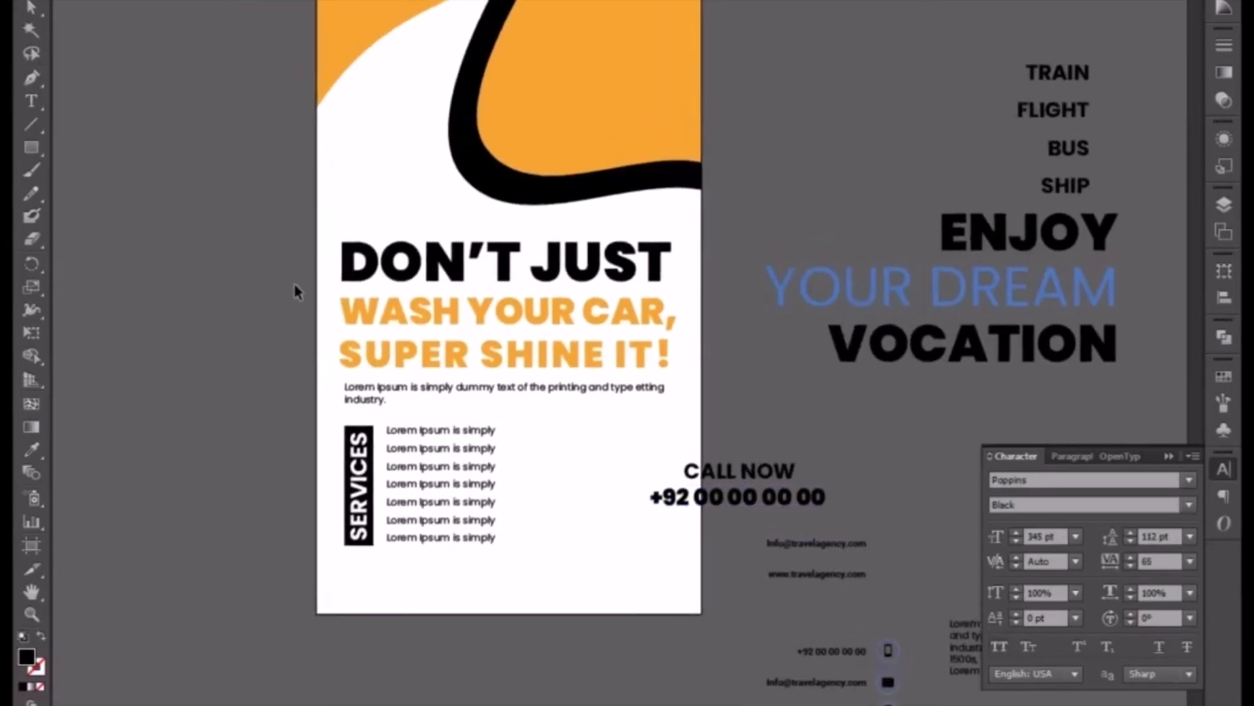
pyautogui.click(448, 520)
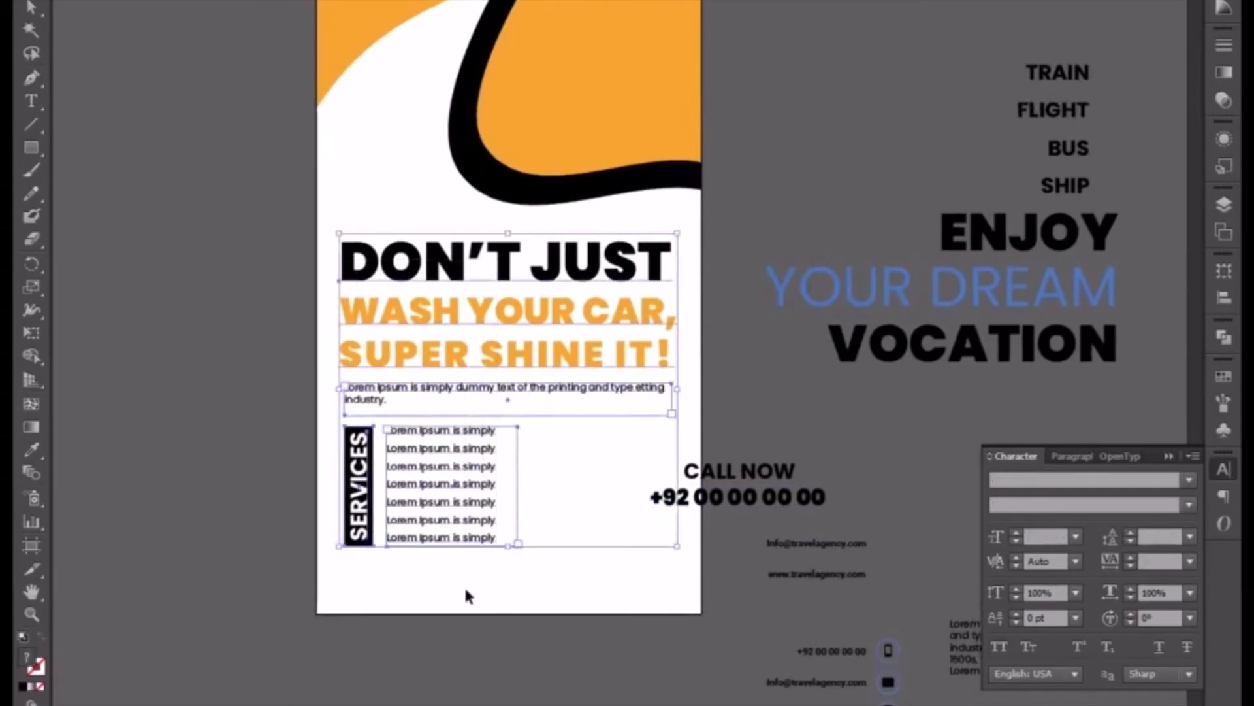
pyautogui.press('Up')
pyautogui.press('Up')
pyautogui.press('Up')
pyautogui.press('Up')
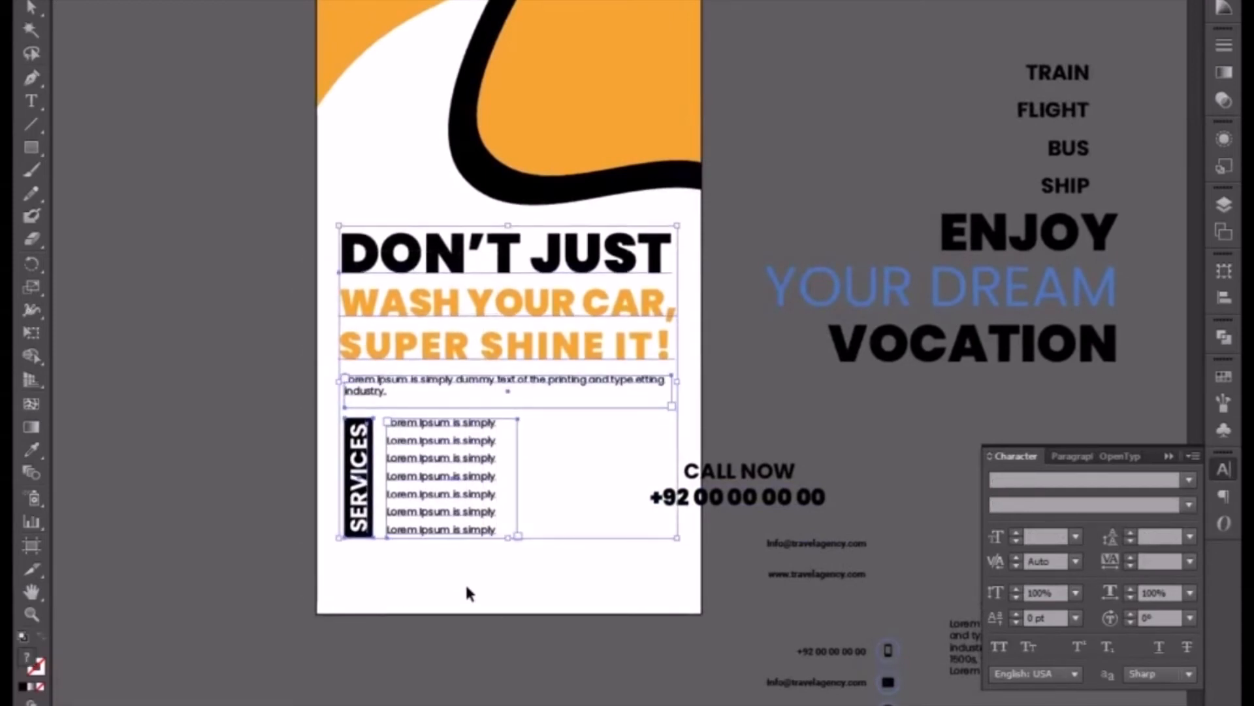
# Place CALL NOW and the phone number on the flyer below the services list, and nudge the number closer to CALL NOW
pyautogui.click(735, 532)
pyautogui.click(733, 490)
pyautogui.moveTo(733, 490); pyautogui.dragTo(512, 573)
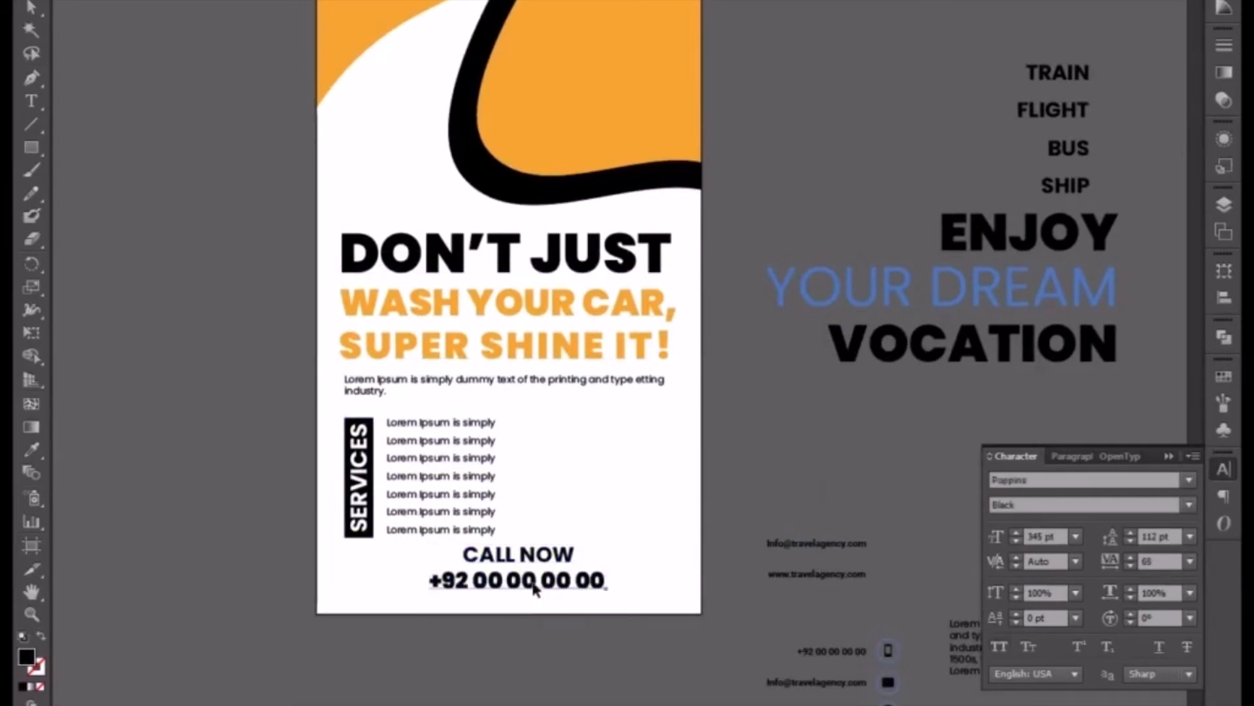
pyautogui.click(534, 588)
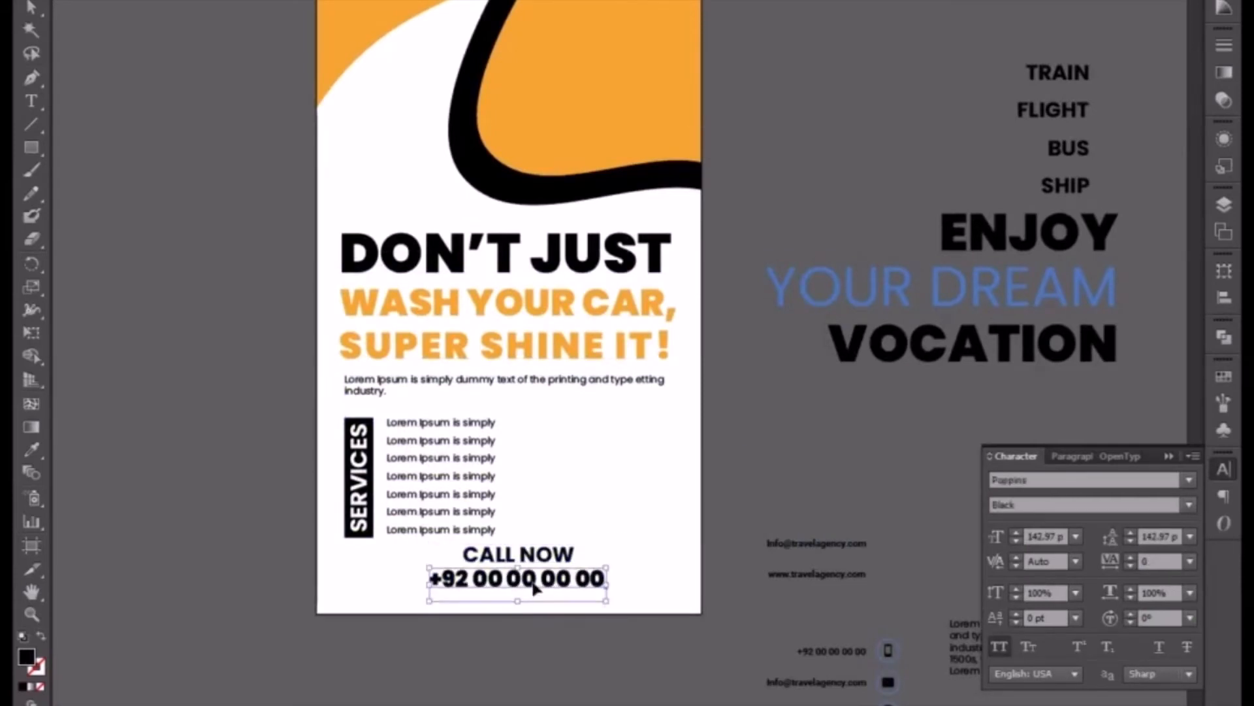
pyautogui.press('Up')
pyautogui.press('Up')
pyautogui.press('Up')
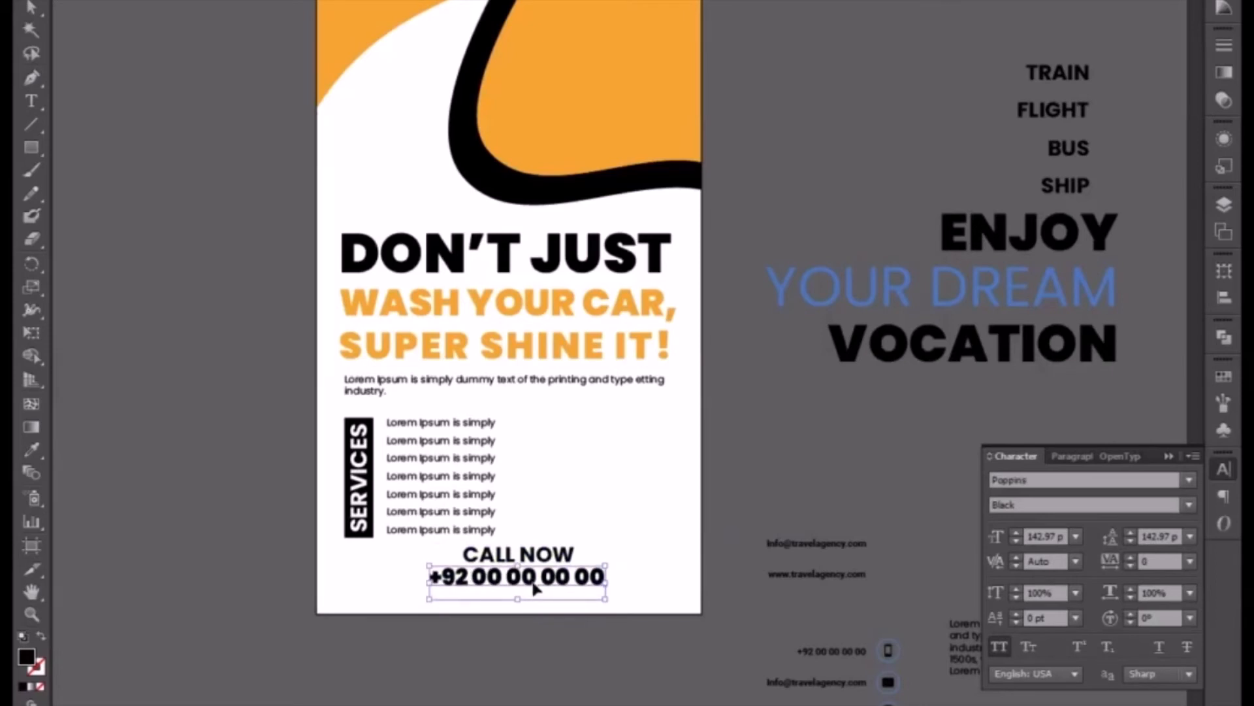
pyautogui.click(449, 665)
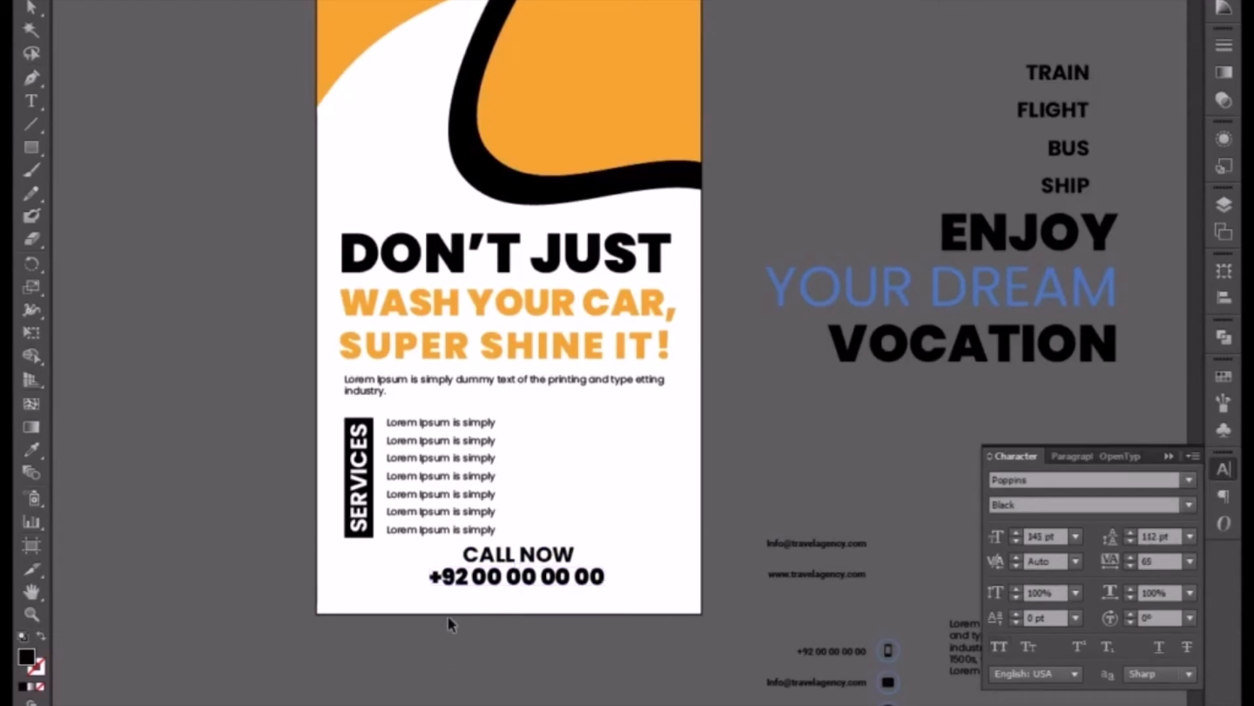
# Nudge the services block, CALL NOW and the phone number slightly up toward the description
pyautogui.moveTo(320, 413); pyautogui.dragTo(556, 602)
pyautogui.press('Up')
pyautogui.press('Up')
pyautogui.press('Up')
pyautogui.press('Up')
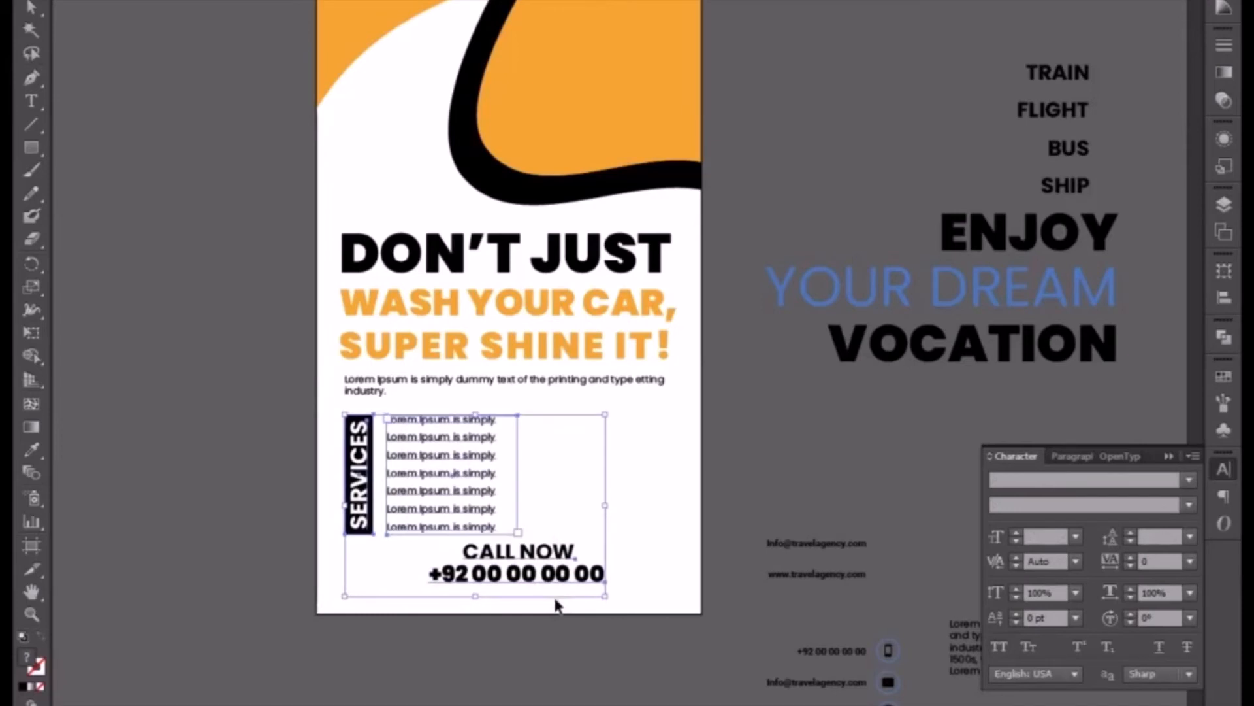
# Reduce the leading of the DON'T JUST WASH YOUR CAR headline to 235 pt
pyautogui.click(536, 358)
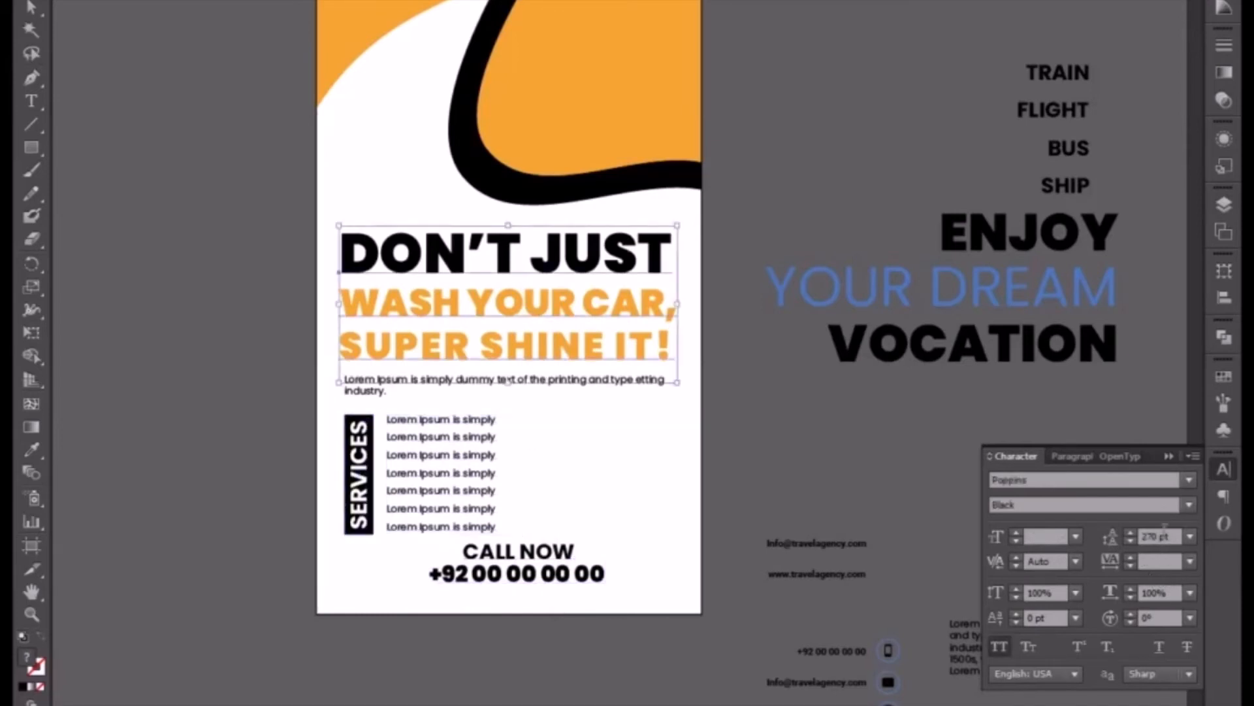
pyautogui.click(1175, 530)
pyautogui.press('Down')
pyautogui.press('Down')
pyautogui.press('Down')
pyautogui.press('Down')
pyautogui.press('Down')
pyautogui.press('Down')
pyautogui.press('Down')
pyautogui.press('Down')
pyautogui.press('Down')
pyautogui.press('Down')
pyautogui.press('Down')
pyautogui.press('Down')
pyautogui.press('Down')
pyautogui.press('Down')
pyautogui.press('Down')
pyautogui.press('Down')
pyautogui.press('Down')
pyautogui.press('Down')
pyautogui.press('Down')
pyautogui.press('Down')
pyautogui.press('Down')
pyautogui.press('Down')
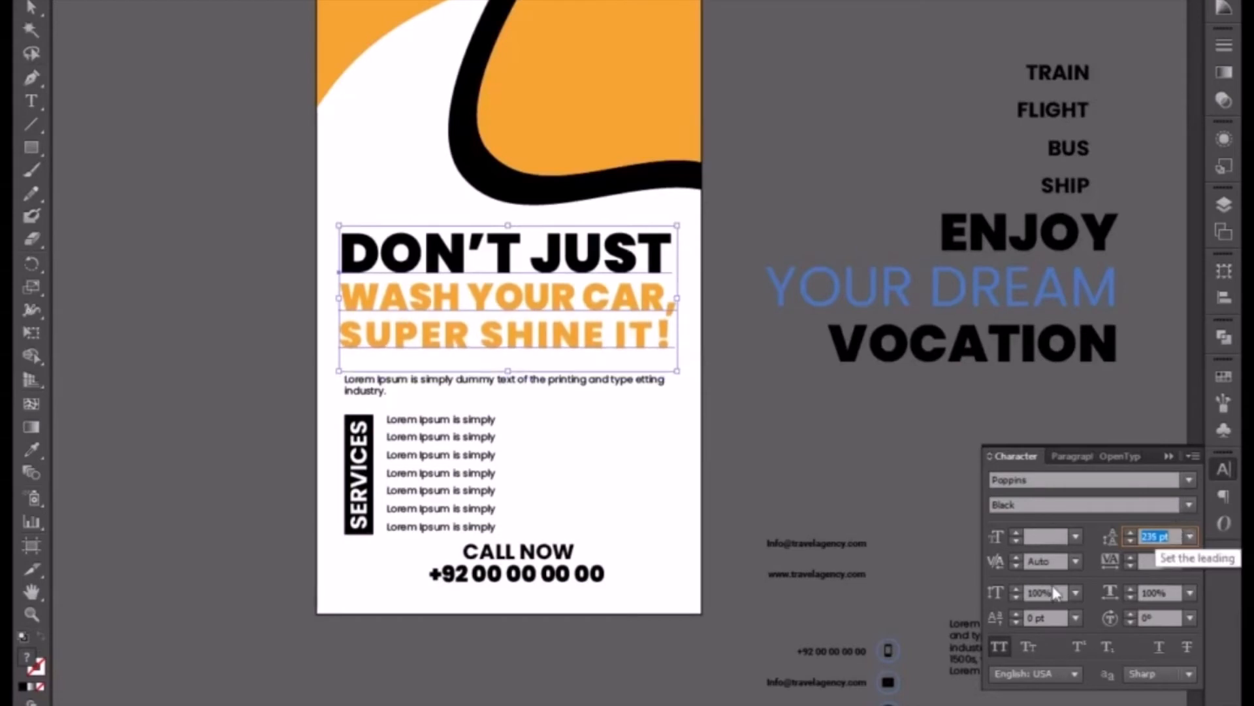
pyautogui.click(393, 612)
# Shift the description, services block and call text up together until the description sits just below the headline
pyautogui.moveTo(336, 384); pyautogui.dragTo(577, 582)
pyautogui.press('Up')
pyautogui.press('Up')
pyautogui.press('Up')
pyautogui.press('Up')
pyautogui.press('Up')
pyautogui.press('Up')
pyautogui.press('Up')
pyautogui.press('Up')
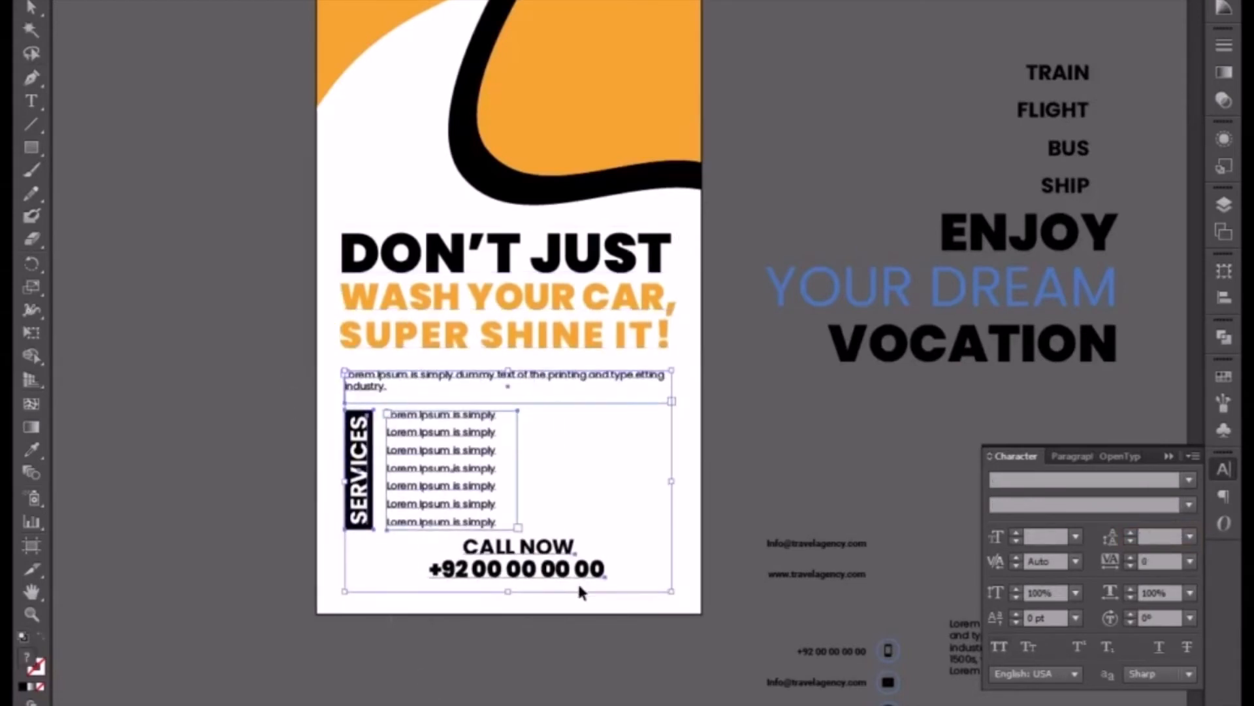
pyautogui.click(488, 629)
pyautogui.click(515, 576)
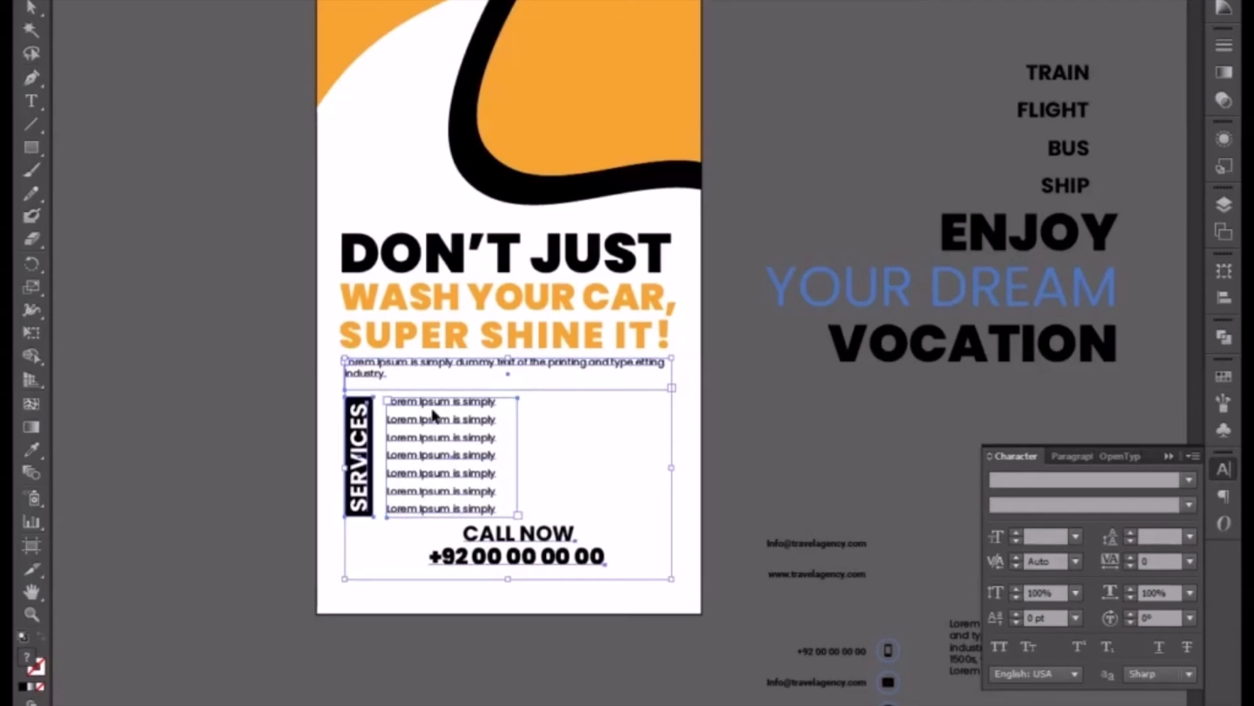
# Take the description out of the selection and nudge the services block and call text closer to it
pyautogui.keyDown('shift'); pyautogui.click(413, 366); pyautogui.keyUp('shift')
pyautogui.press('Up')
pyautogui.press('Up')
pyautogui.press('Up')
pyautogui.press('Up')
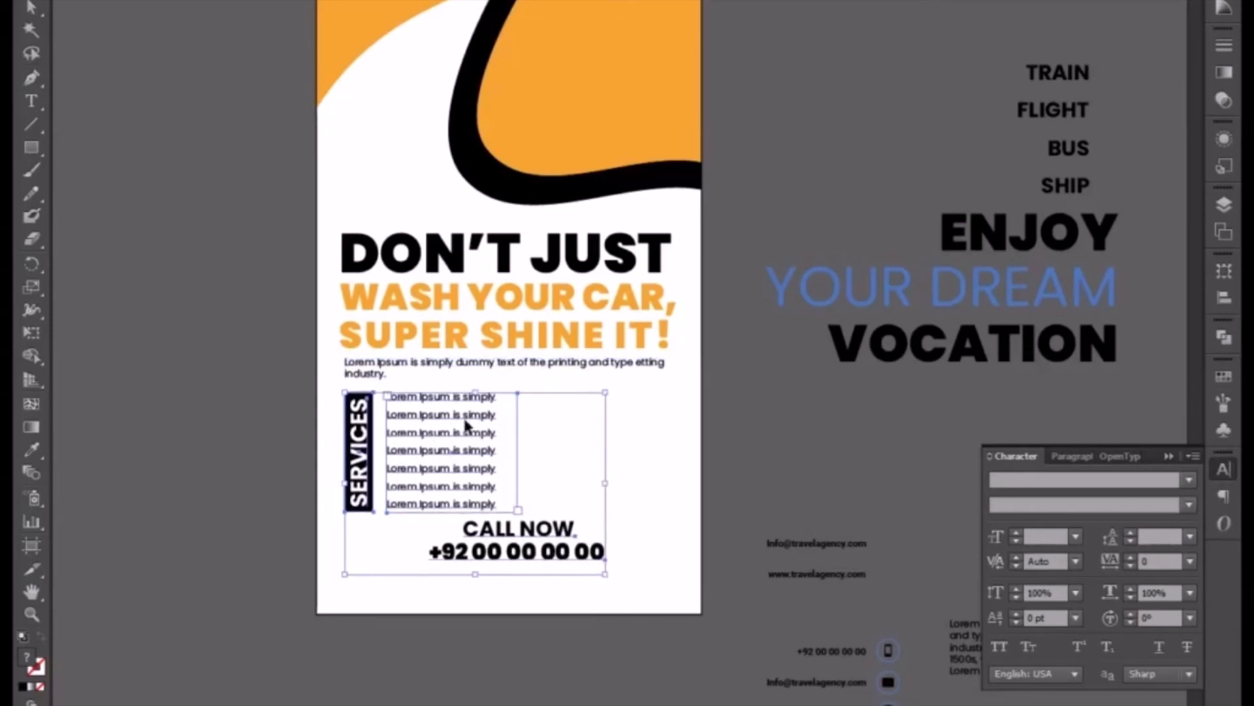
# Nudge the headline up slightly to separate it from the description
pyautogui.click(459, 340)
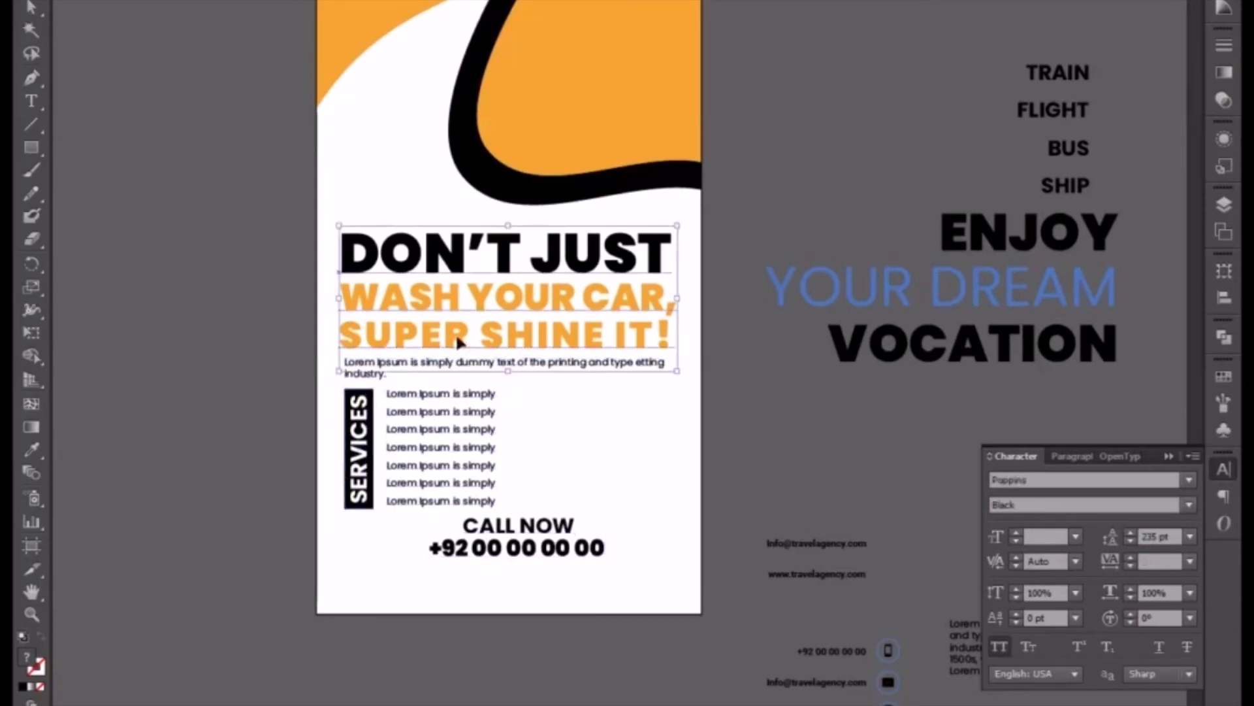
pyautogui.press('Up')
pyautogui.press('Up')
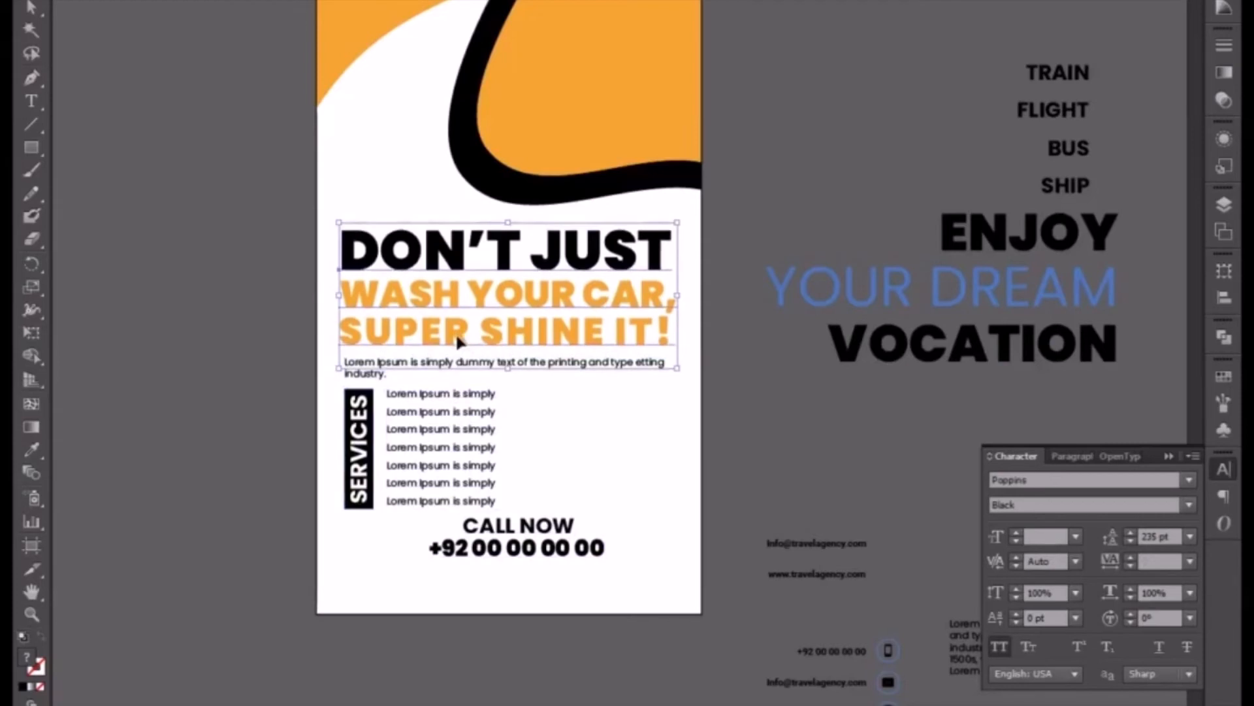
pyautogui.click(530, 602)
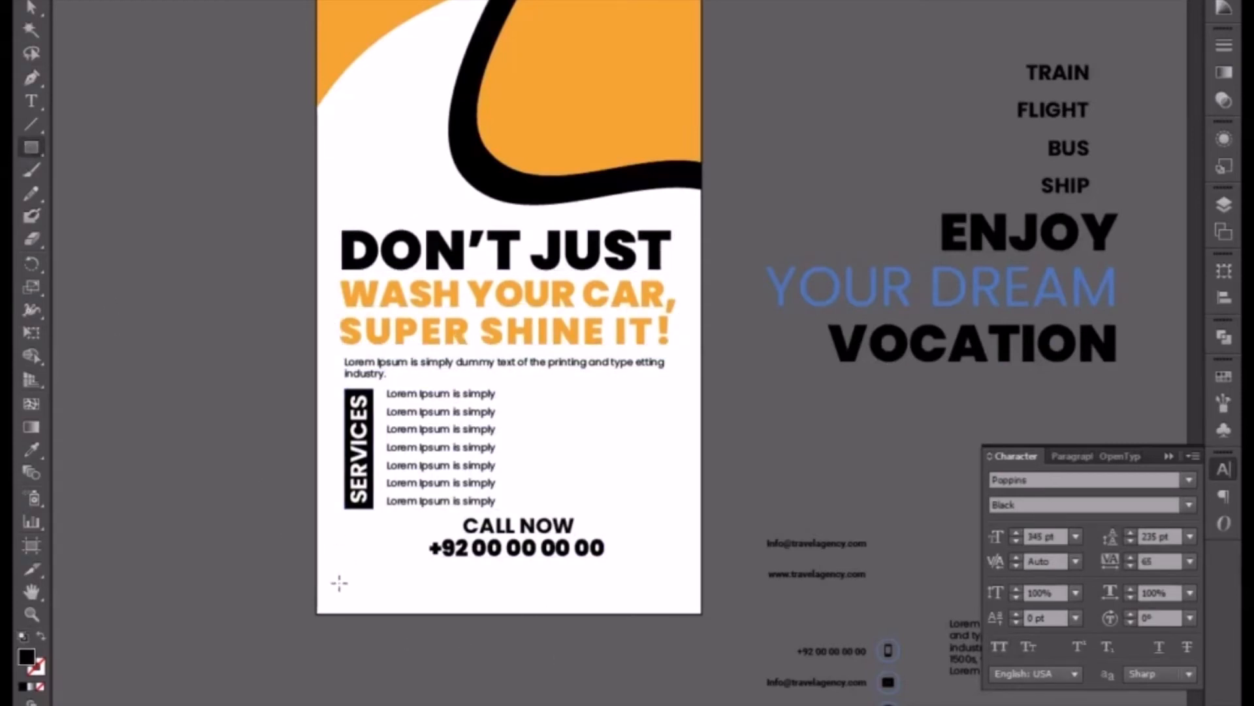
# Draw a thin black rectangle across the bottom of the flyer, matching the width of the description text
pyautogui.moveTo(345, 582); pyautogui.dragTo(669, 601)
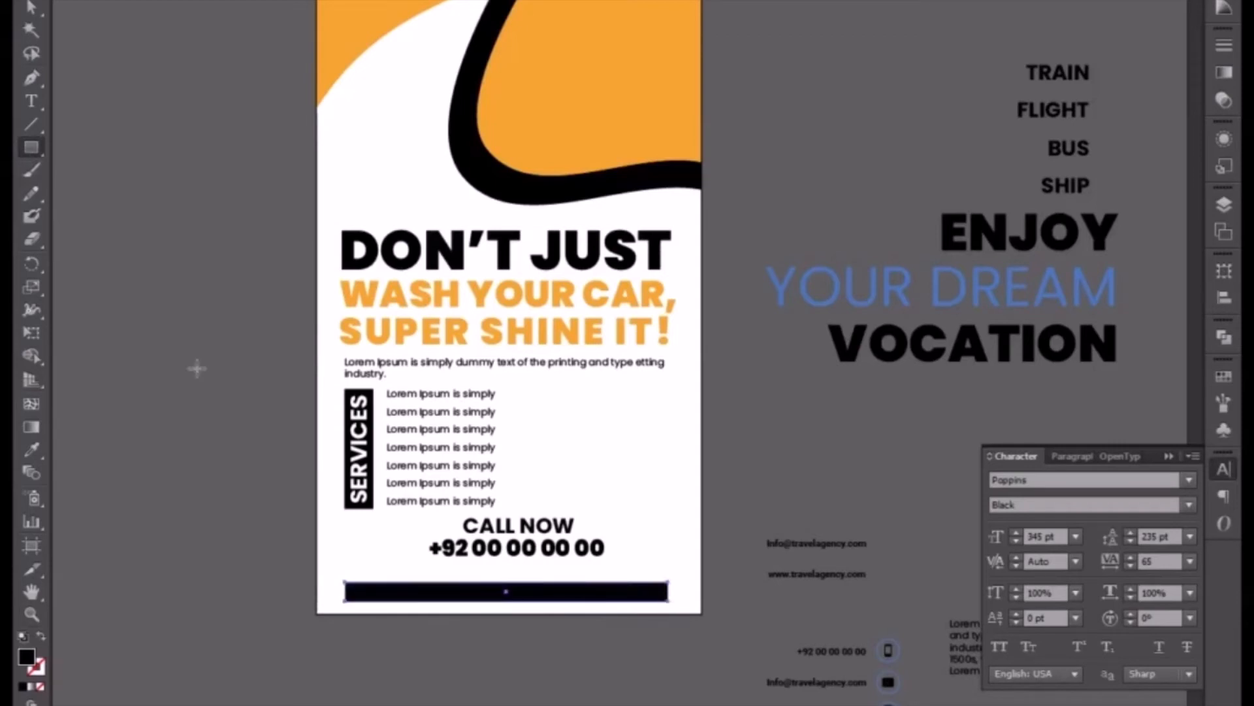
pyautogui.click(31, 8)
pyautogui.hotkey('ctrl', '=')
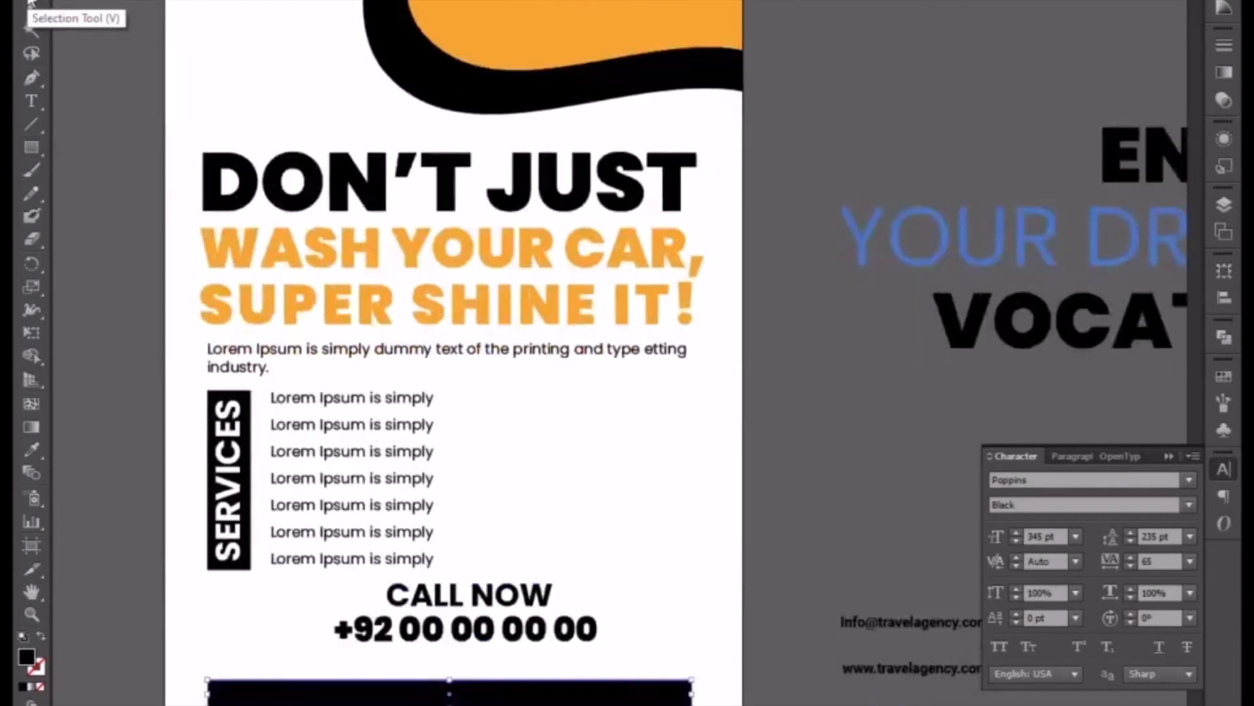
# Make the black bar taller by extending its top edge toward the call text and its bottom edge slightly down
pyautogui.hotkey('ctrl', '=')
pyautogui.scroll(-3, 371, 163)
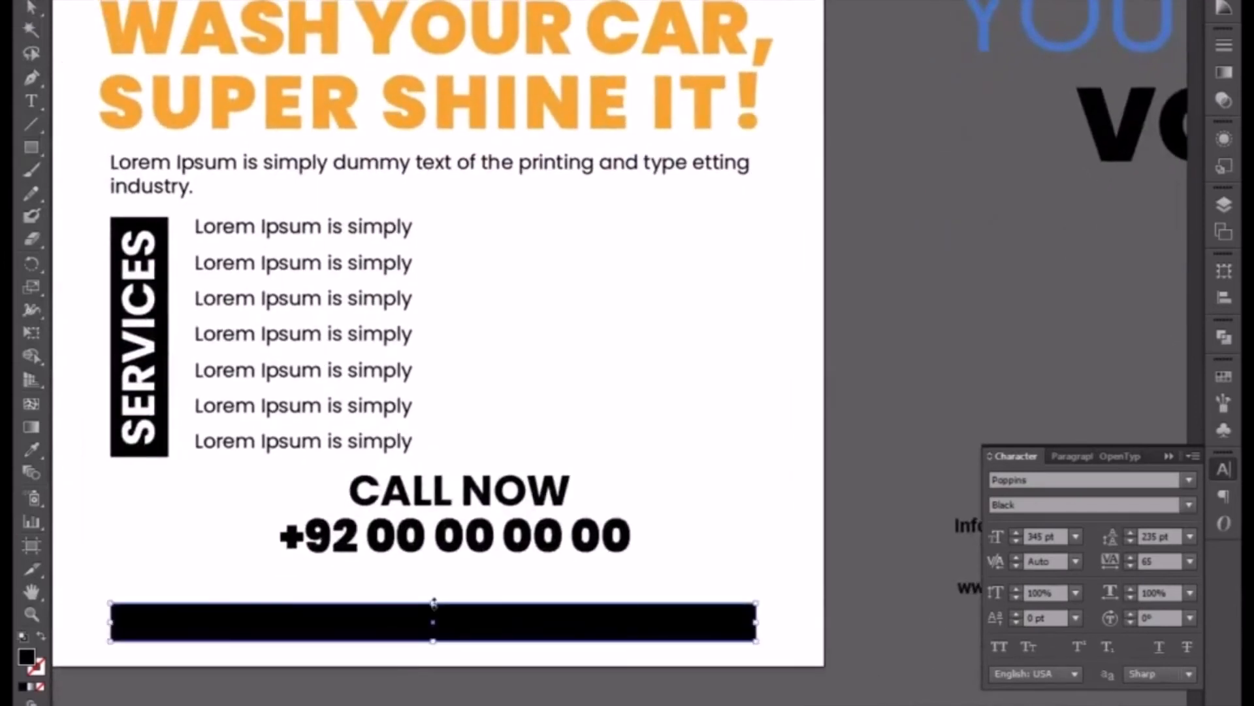
pyautogui.moveTo(433, 603); pyautogui.dragTo(434, 581)
pyautogui.moveTo(433, 645); pyautogui.dragTo(434, 644)
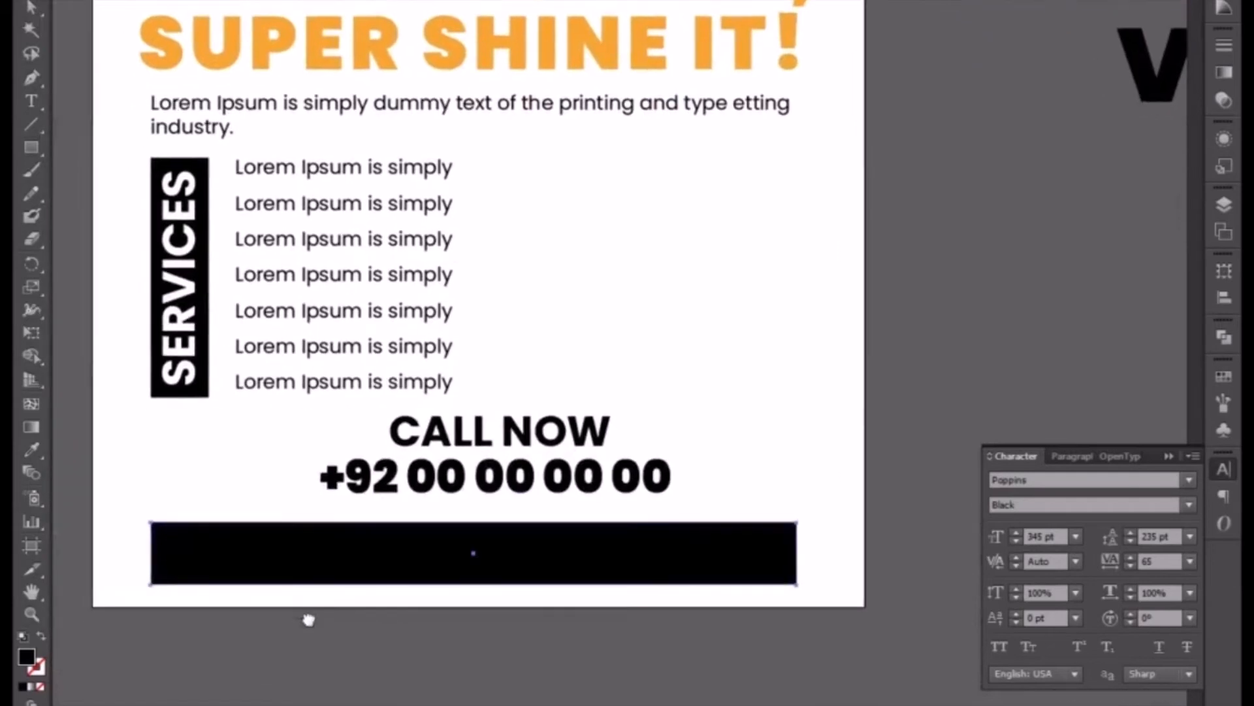
# Nudge the call-now text slightly down and left between the services list and the black bar
pyautogui.moveTo(271, 663); pyautogui.dragTo(308, 615)
pyautogui.hotkey('ctrl', '-')
pyautogui.click(513, 454)
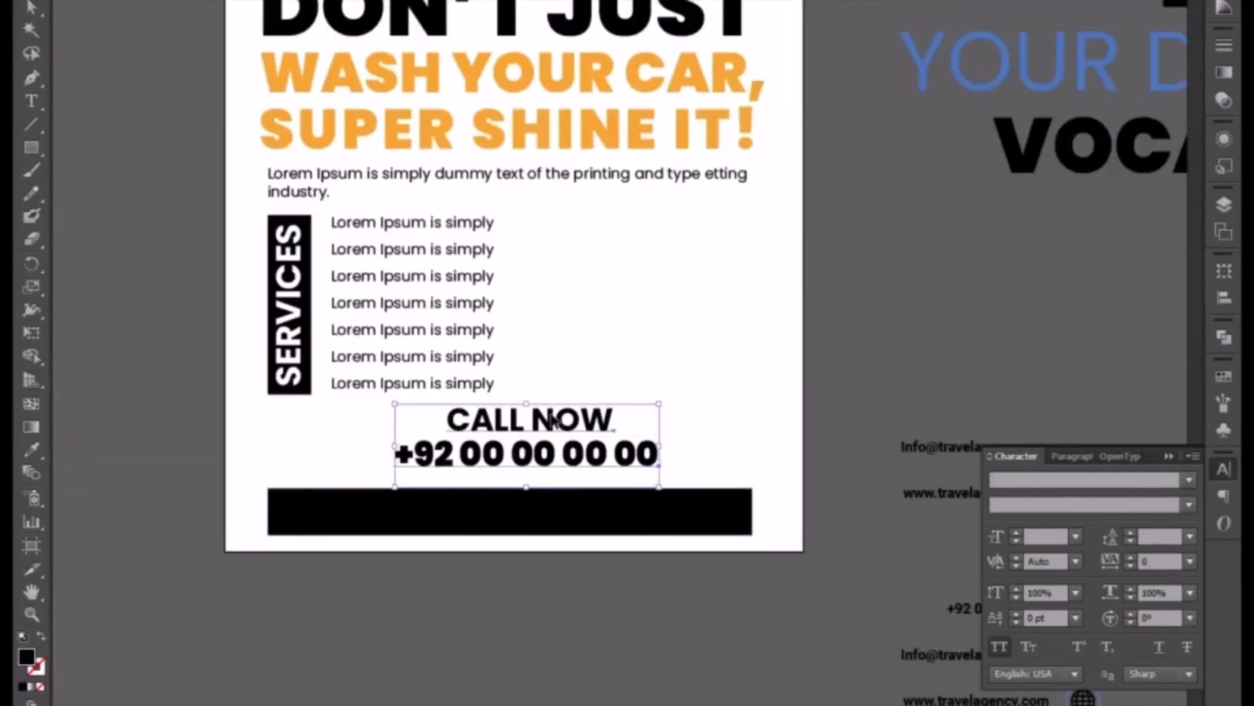
pyautogui.press('Down')
pyautogui.press('Left')
pyautogui.press('Left')
pyautogui.press('Down')
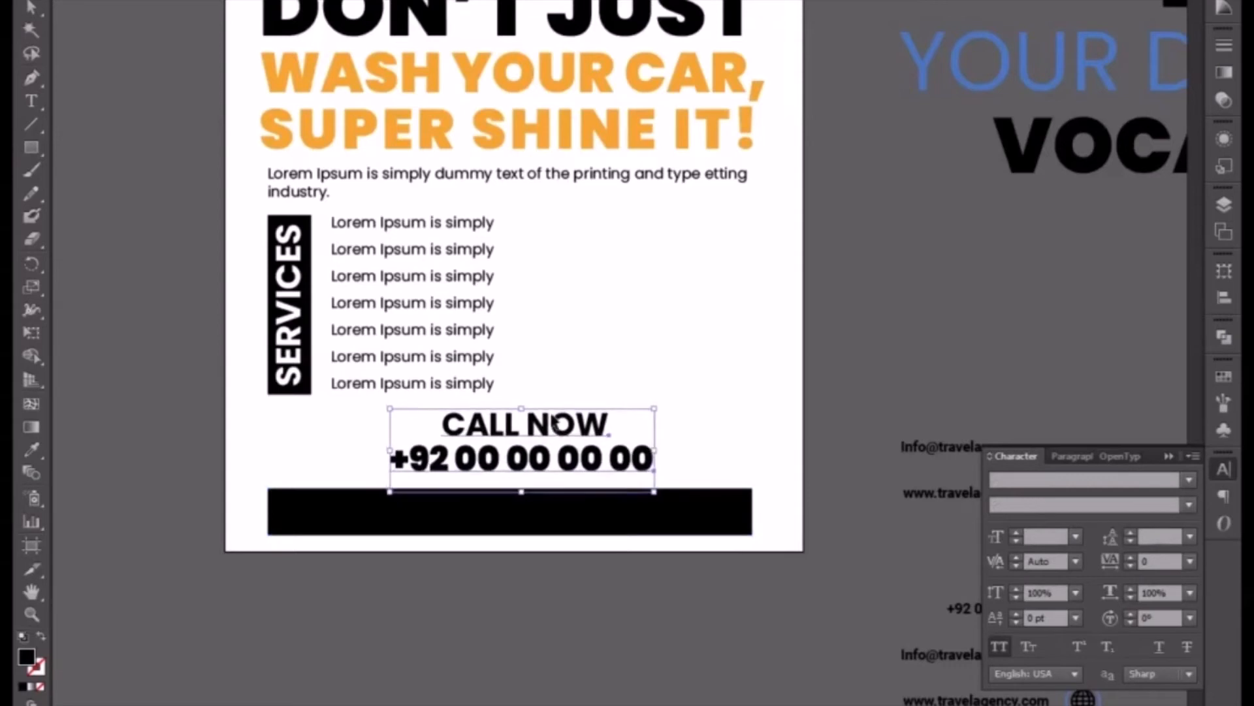
pyautogui.press('Left')
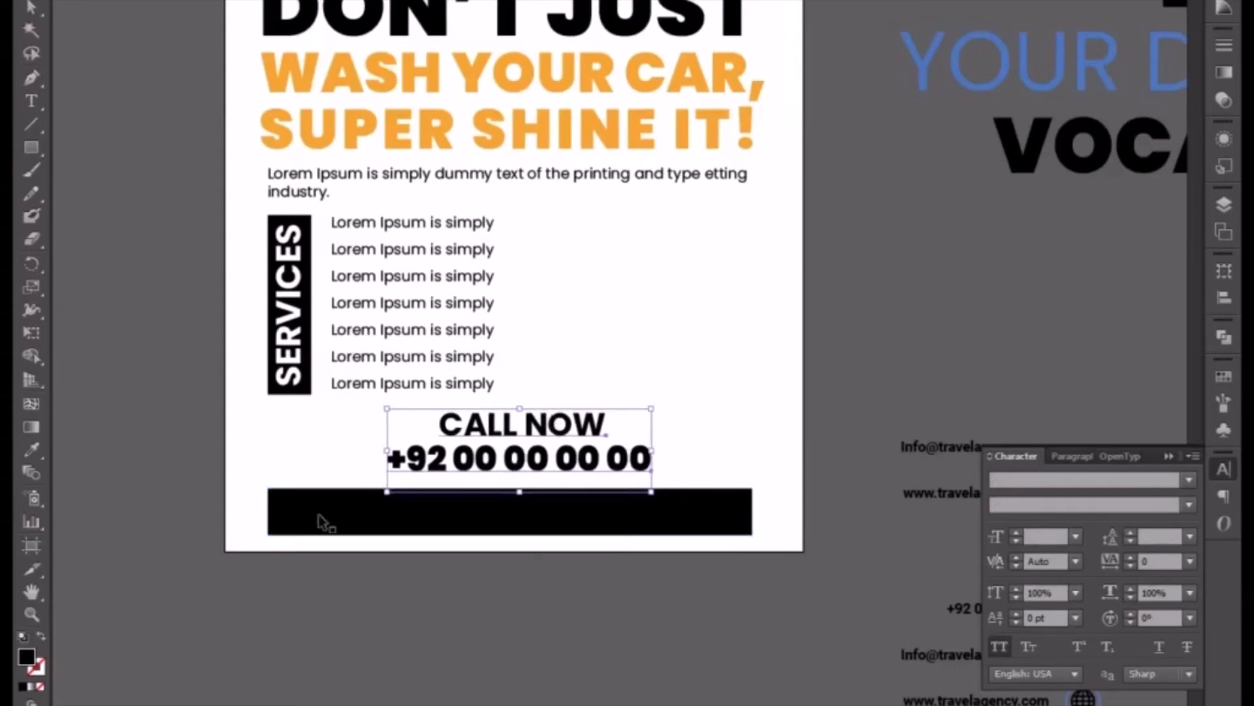
pyautogui.click(363, 641)
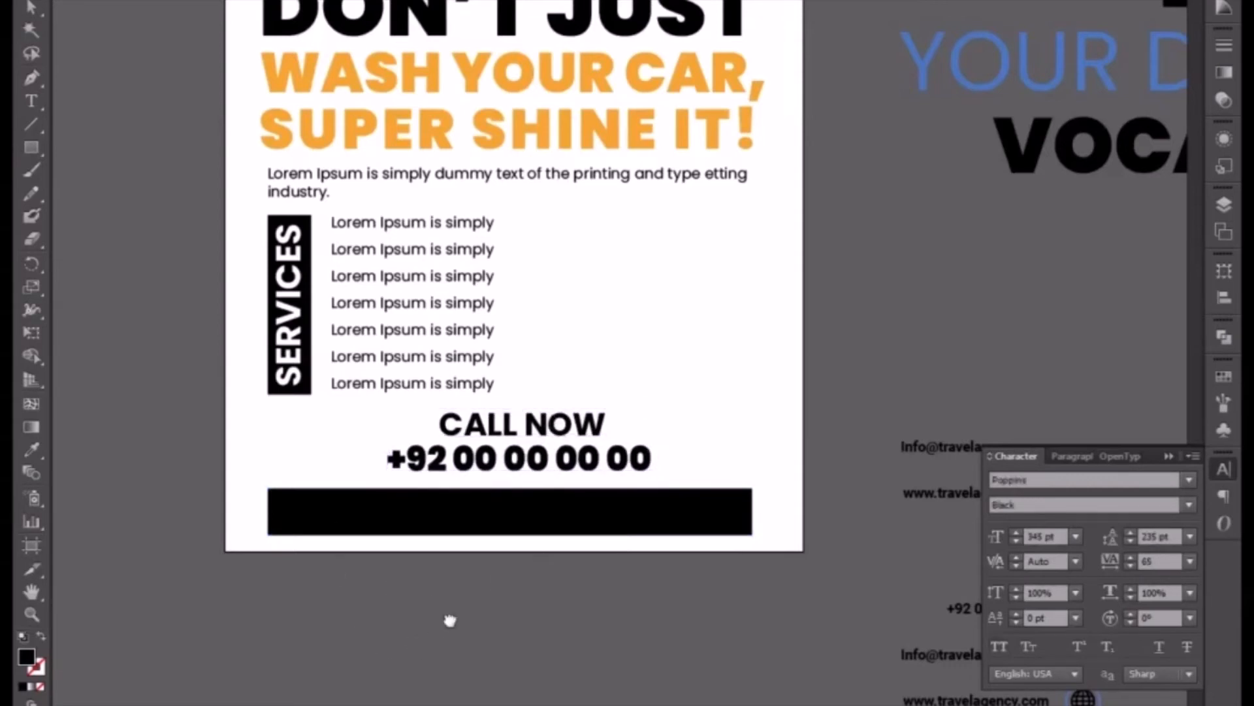
pyautogui.moveTo(449, 621); pyautogui.dragTo(405, 479)
pyautogui.click(967, 386)
pyautogui.doubleClick(944, 384)
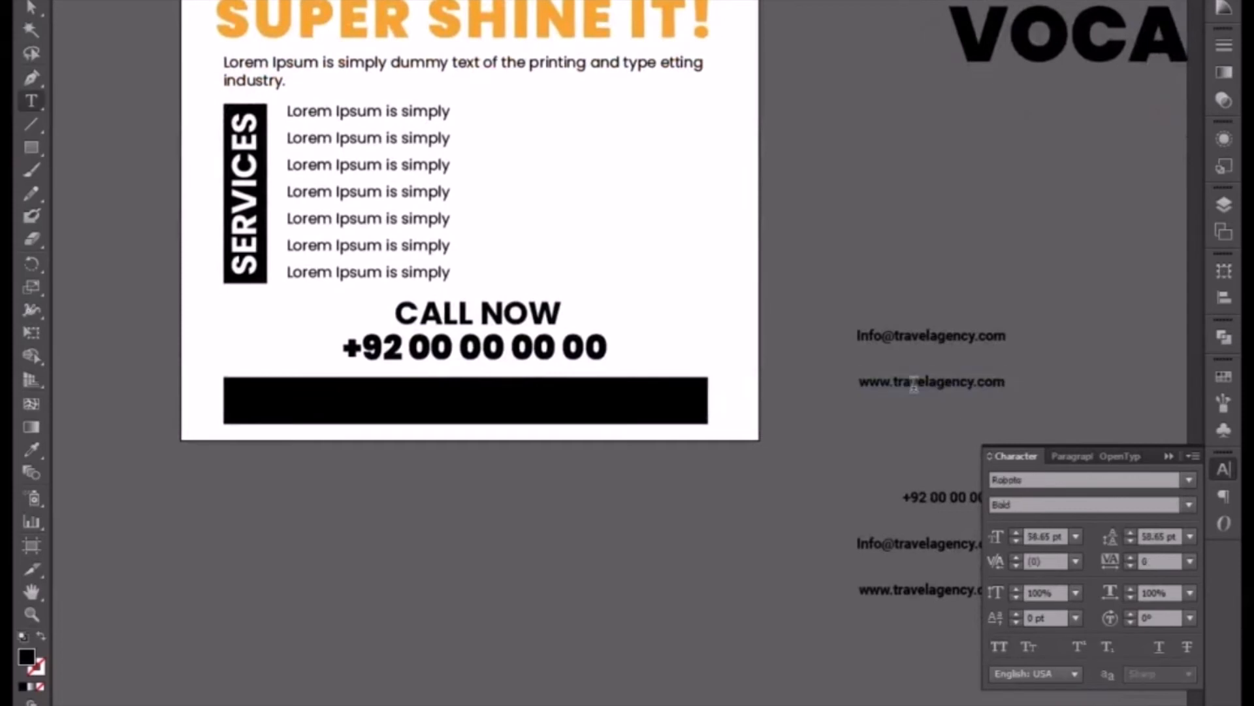
pyautogui.moveTo(892, 382); pyautogui.dragTo(975, 382)
pyautogui.write('r')
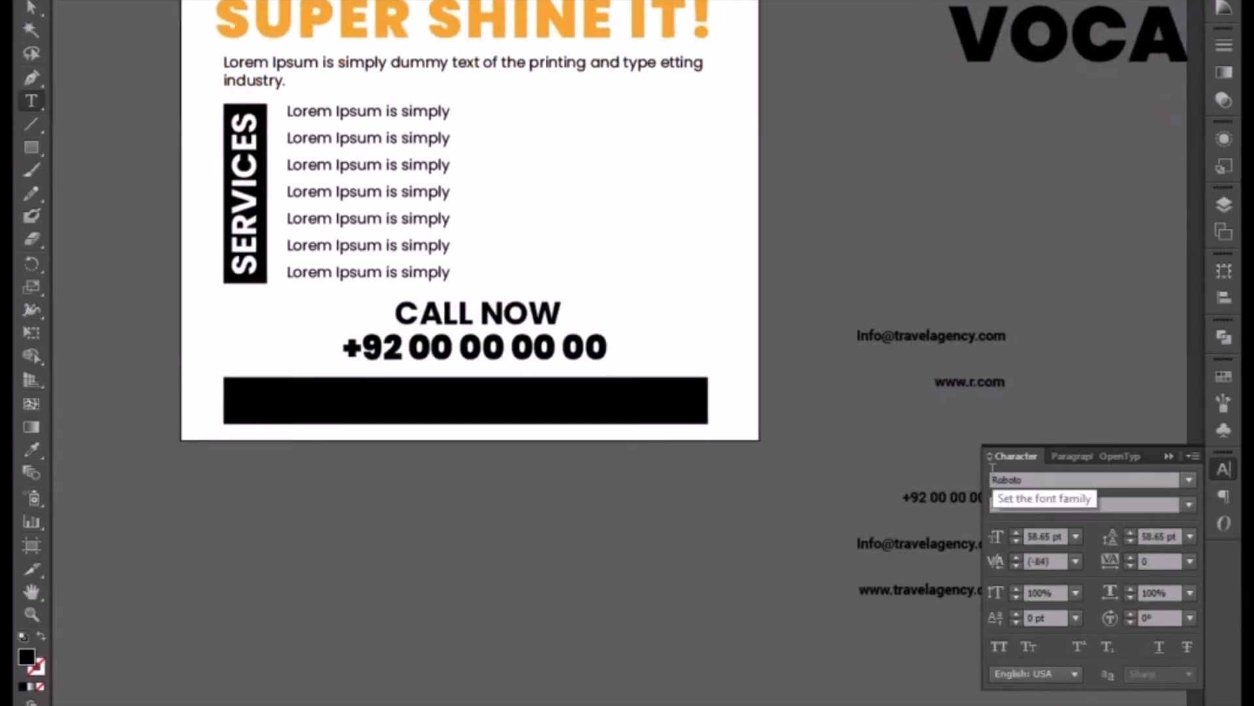
pyautogui.press('BackSpace')
pyautogui.write('transport')
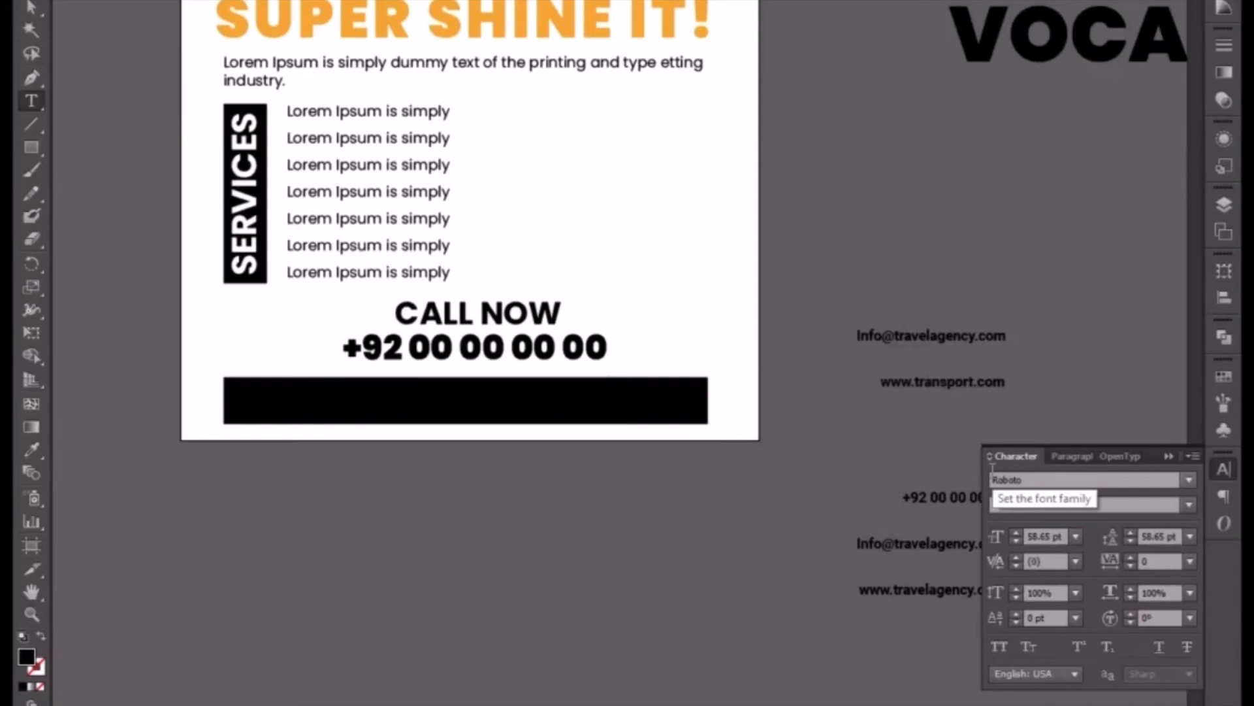
pyautogui.click(31, 0)
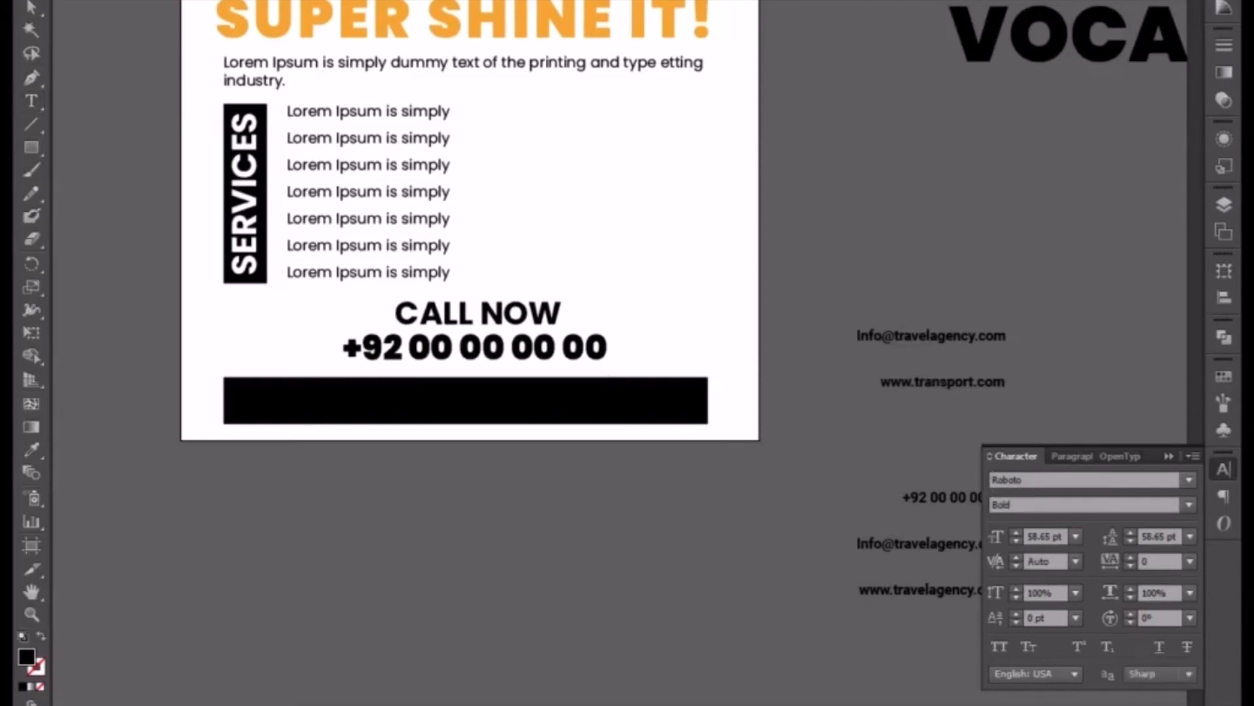
# Recolour the website text white by sampling the flyer's white background with the Eyedropper
pyautogui.click(31, 449)
pyautogui.click(221, 345)
pyautogui.press('v')
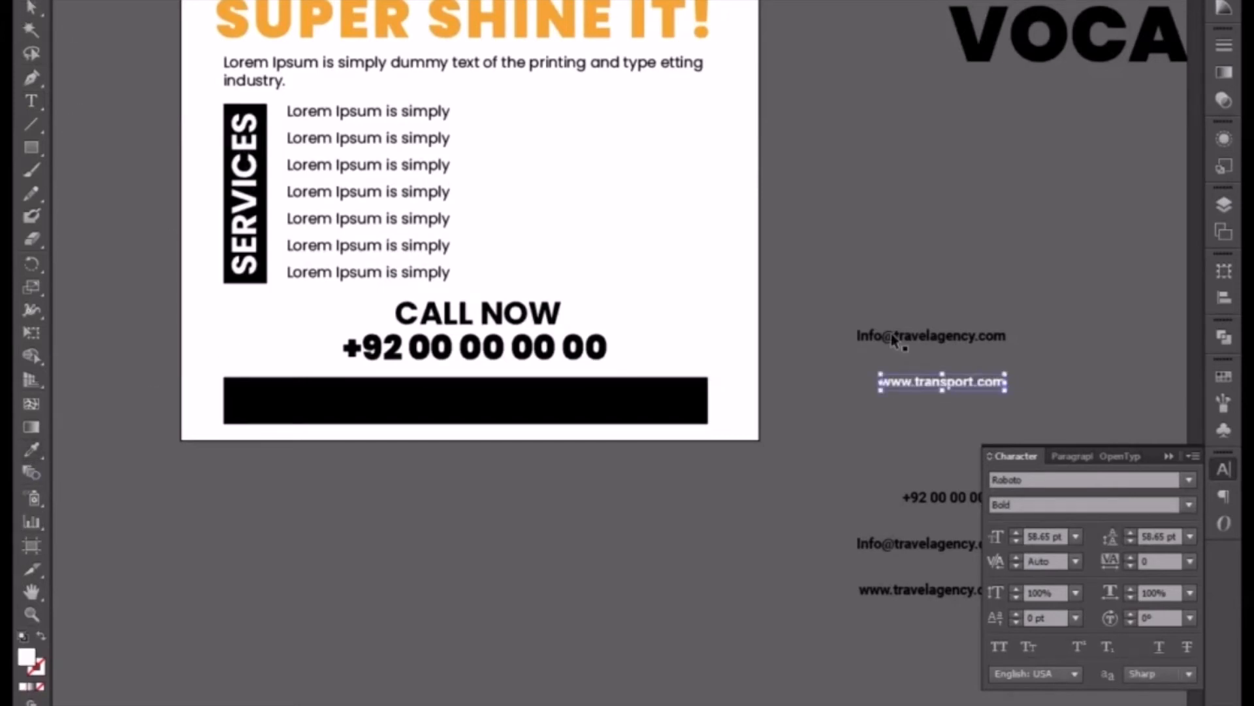
# Place the website text in front of the black bar at its left end and enlarge it to about 69.5 pt
pyautogui.moveTo(941, 387); pyautogui.dragTo(289, 405)
pyautogui.rightClick(311, 401)
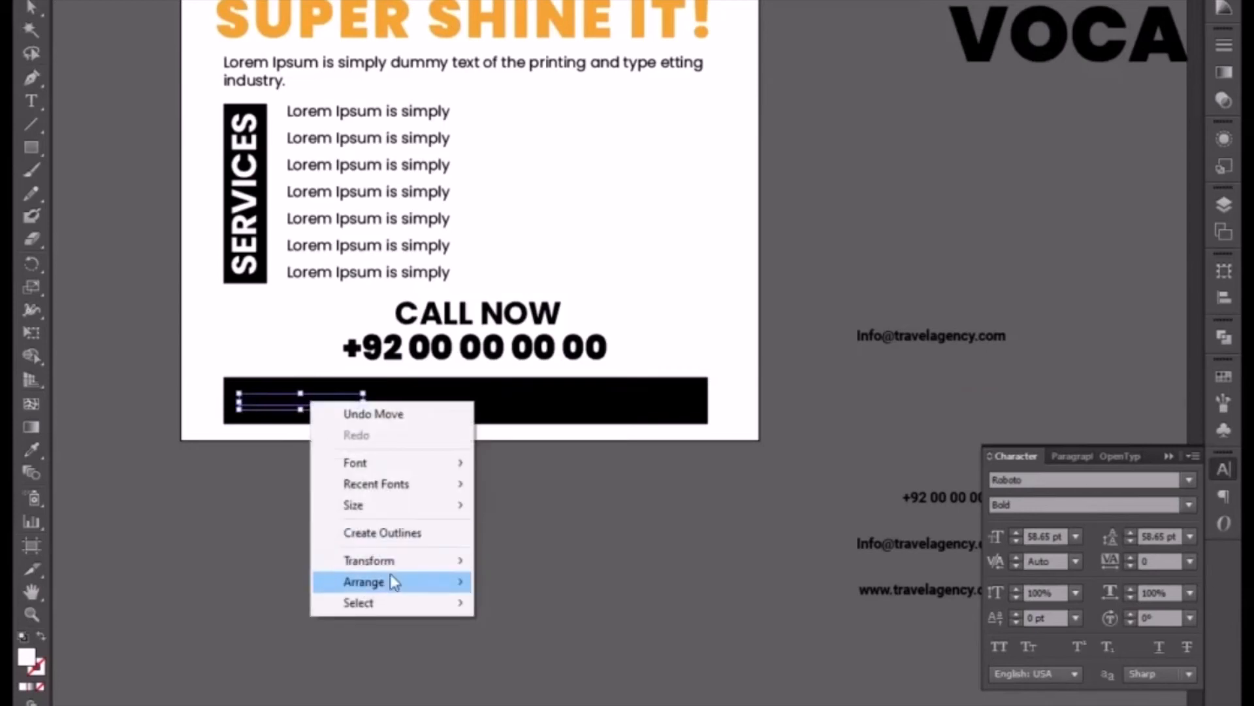
pyautogui.moveTo(392, 580)
pyautogui.click(544, 583)
pyautogui.moveTo(364, 411); pyautogui.dragTo(387, 419)
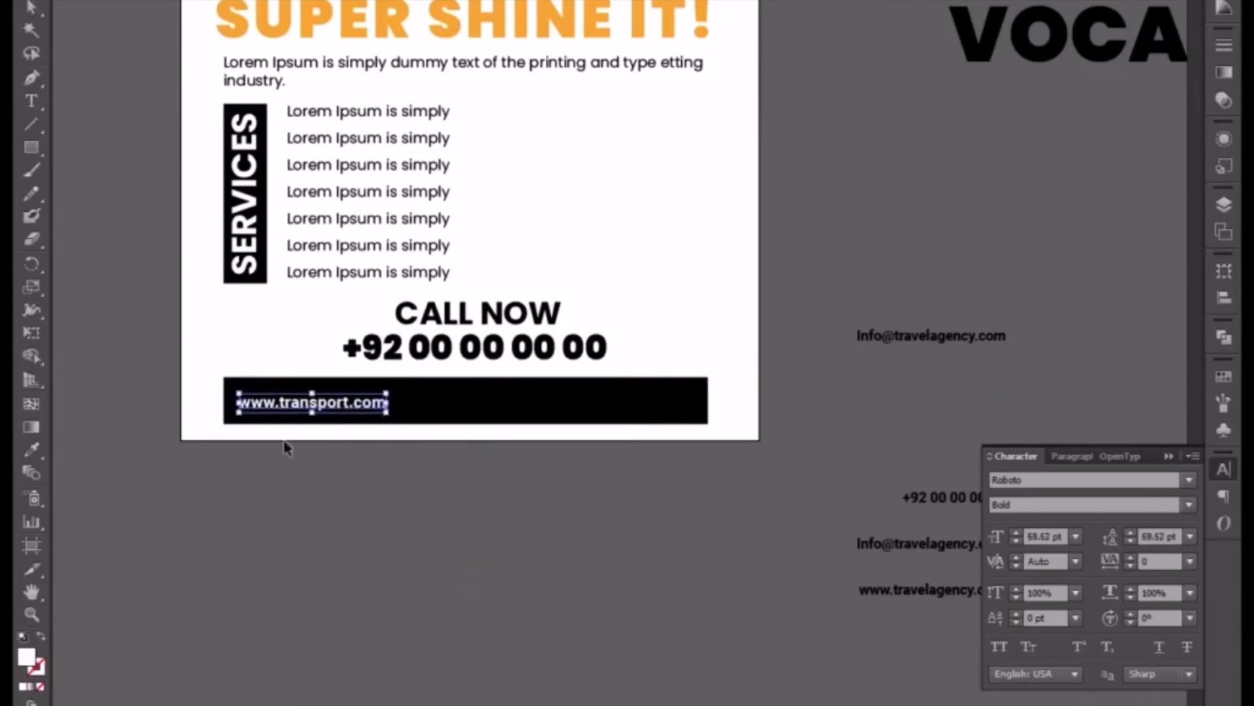
pyautogui.press('Up')
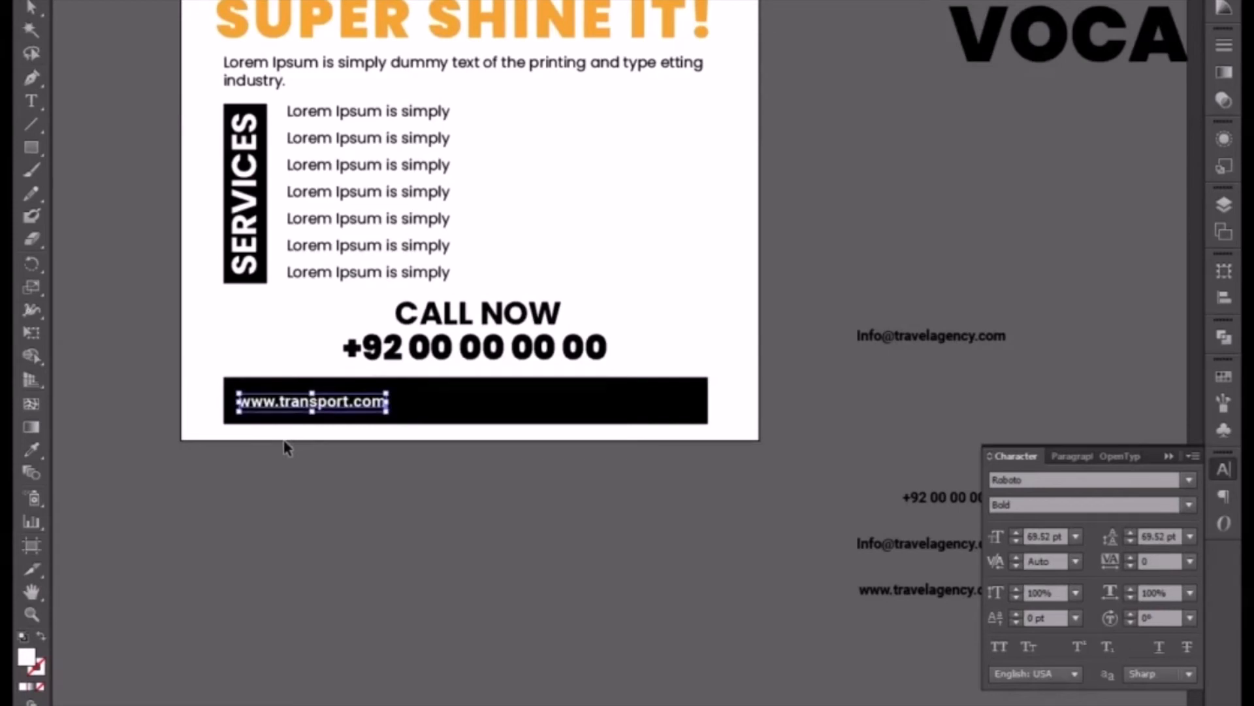
# Duplicate the website text to its right on the bar and change the copy into the info e-mail address
pyautogui.moveTo(294, 410); pyautogui.dragTo(378, 397)
pyautogui.press('t')
pyautogui.click(462, 410)
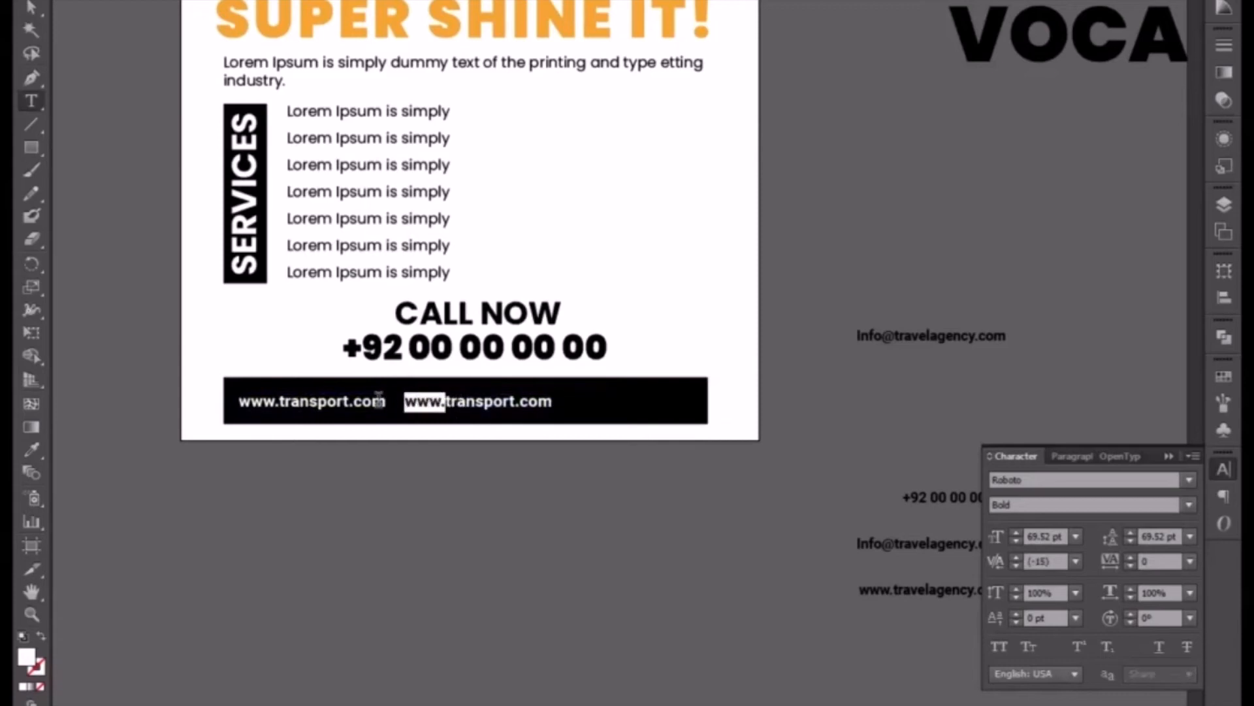
pyautogui.write('in')
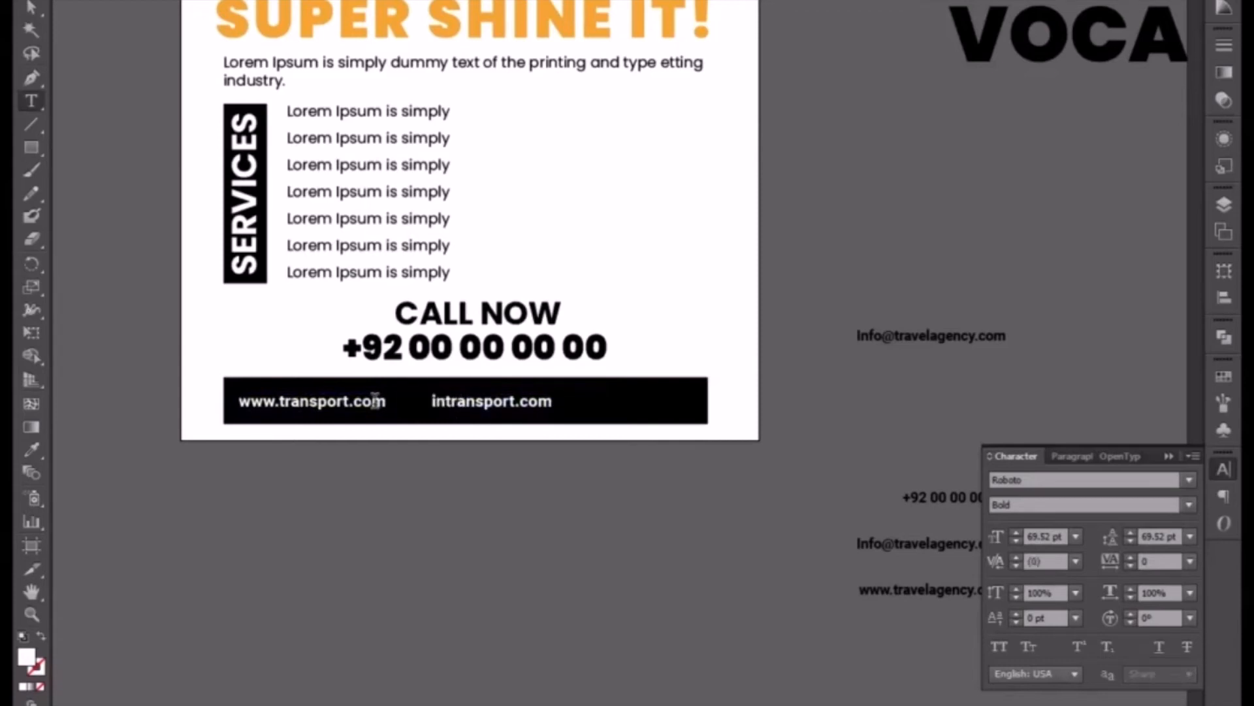
pyautogui.write('g')
pyautogui.press('BackSpace')
pyautogui.write('fo@')
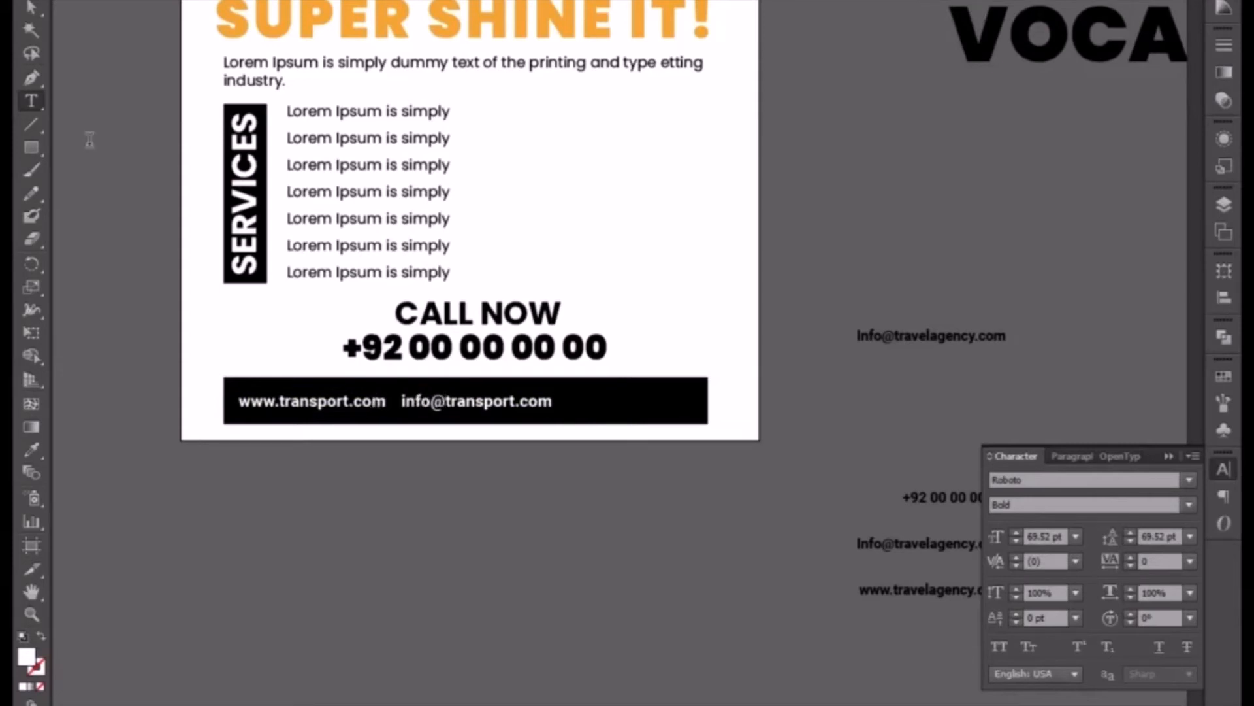
pyautogui.click(31, 8)
# Duplicate the e-mail text to the right end of the black bar
pyautogui.hotkey('ctrl', '=')
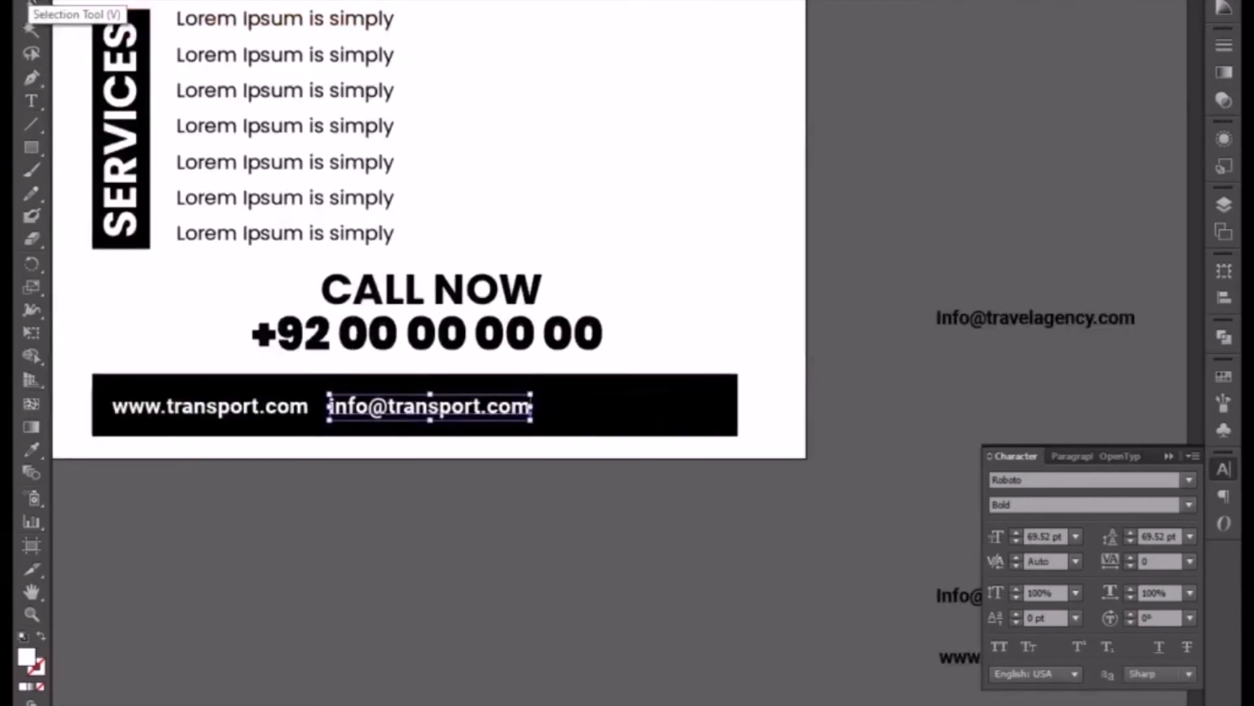
pyautogui.click(189, 412)
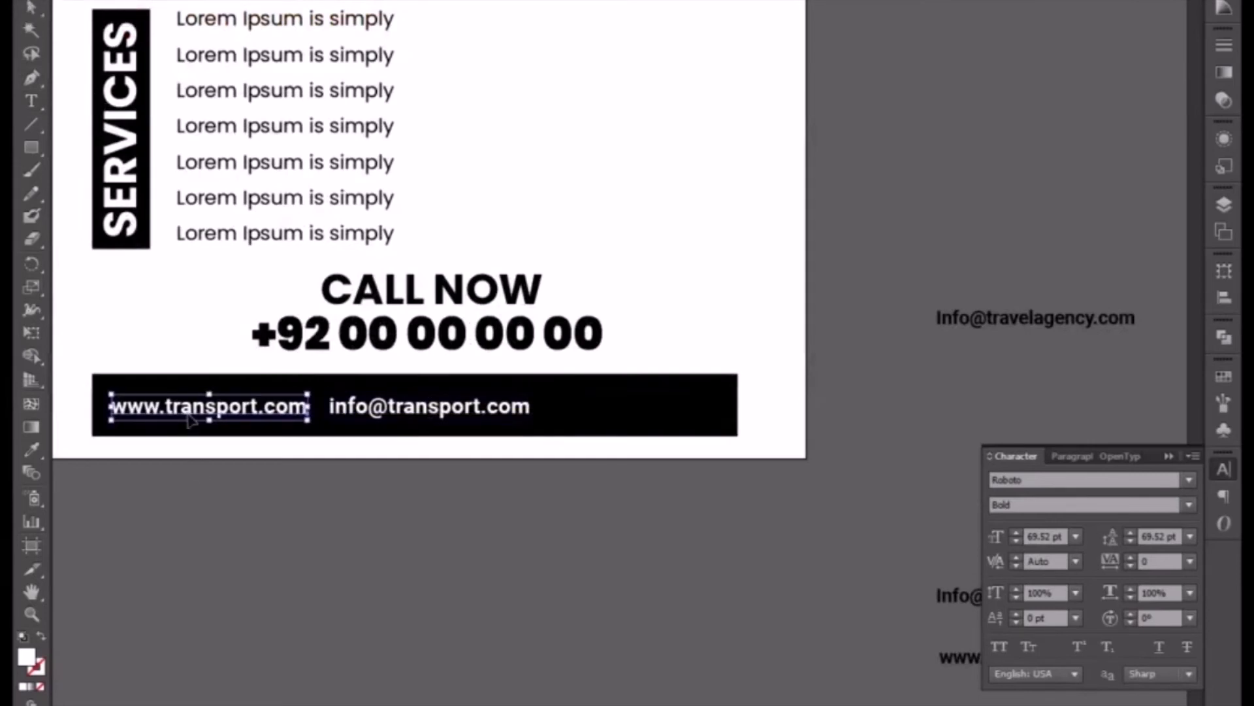
pyautogui.click(387, 415)
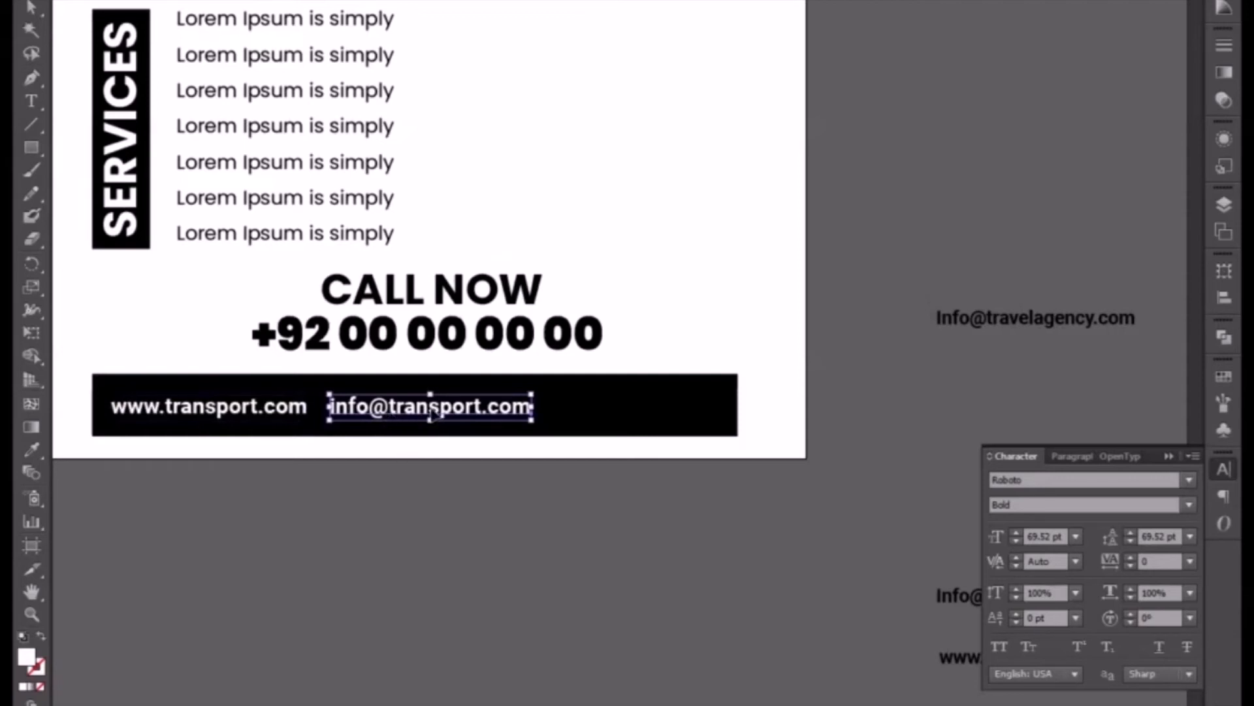
pyautogui.moveTo(437, 421); pyautogui.dragTo(633, 428)
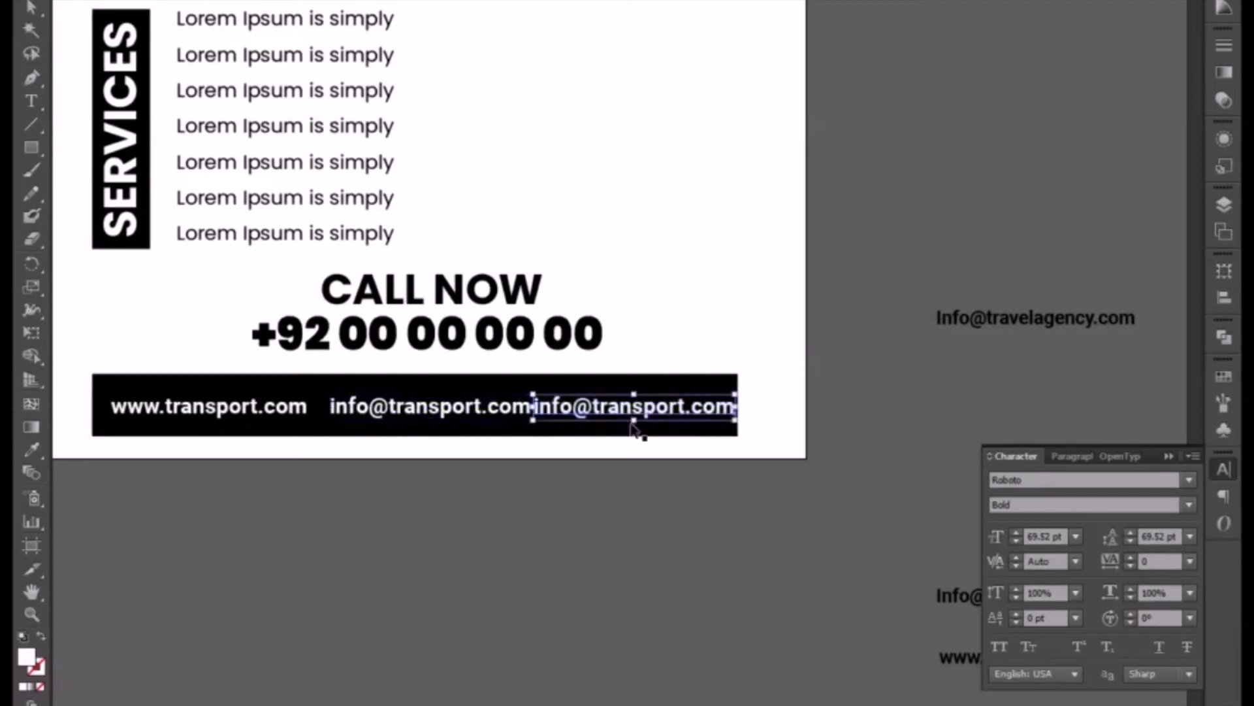
# Set the font size of all three contact texts on the bar to 50 pt
pyautogui.keyDown('shift'); pyautogui.click(447, 415); pyautogui.keyUp('shift')
pyautogui.keyDown('shift'); pyautogui.click(288, 413); pyautogui.keyUp('shift')
pyautogui.moveTo(1052, 536); pyautogui.dragTo(1012, 538)
pyautogui.write('50')
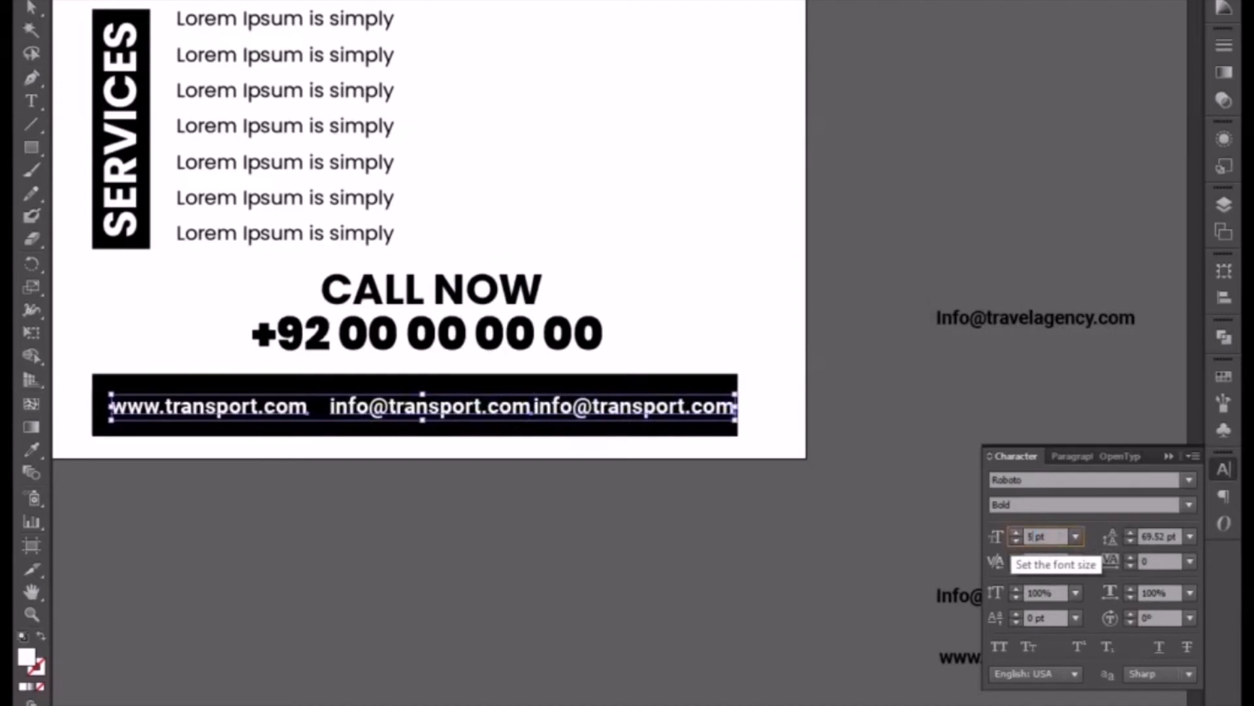
pyautogui.press('Return')
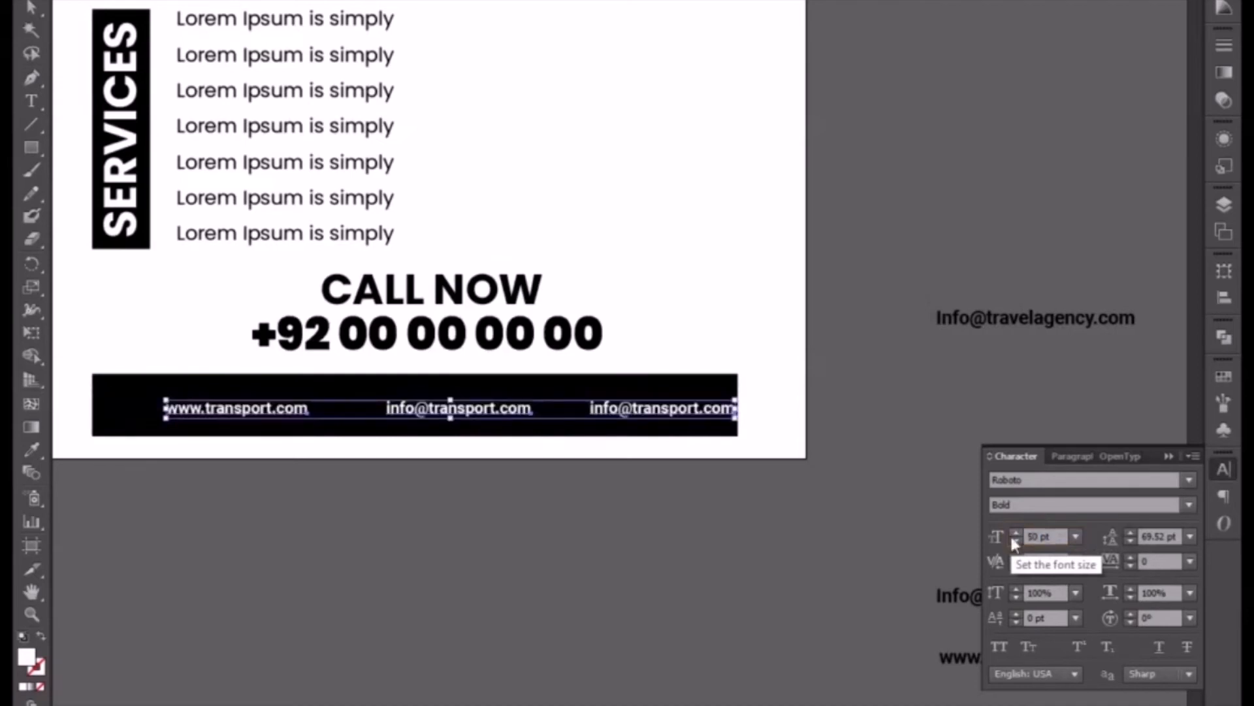
# Shift the three contact texts left together until they sit roughly centred within the black bar
pyautogui.press('Left')
pyautogui.press('Left')
pyautogui.press('Left')
pyautogui.press('Left')
pyautogui.press('Left')
pyautogui.press('Left')
pyautogui.press('Left')
pyautogui.press('Left')
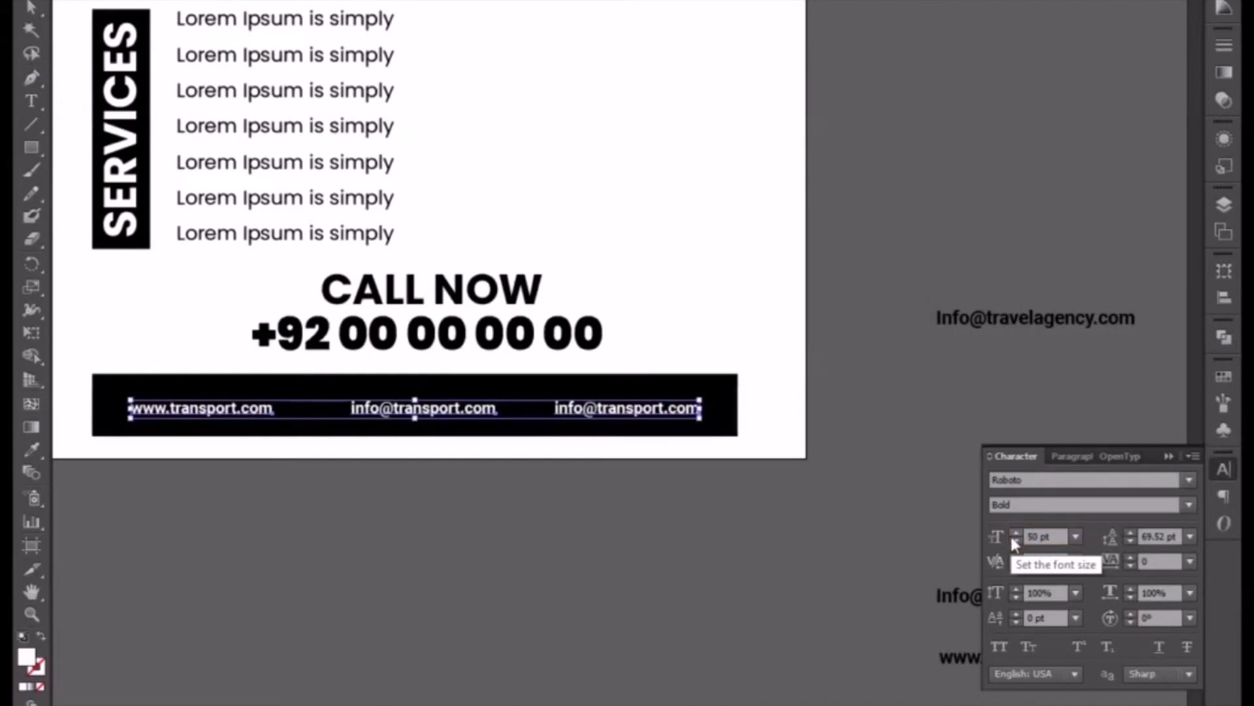
pyautogui.press('Left')
pyautogui.press('Left')
pyautogui.press('Left')
pyautogui.press('Left')
pyautogui.press('Left')
pyautogui.press('Left')
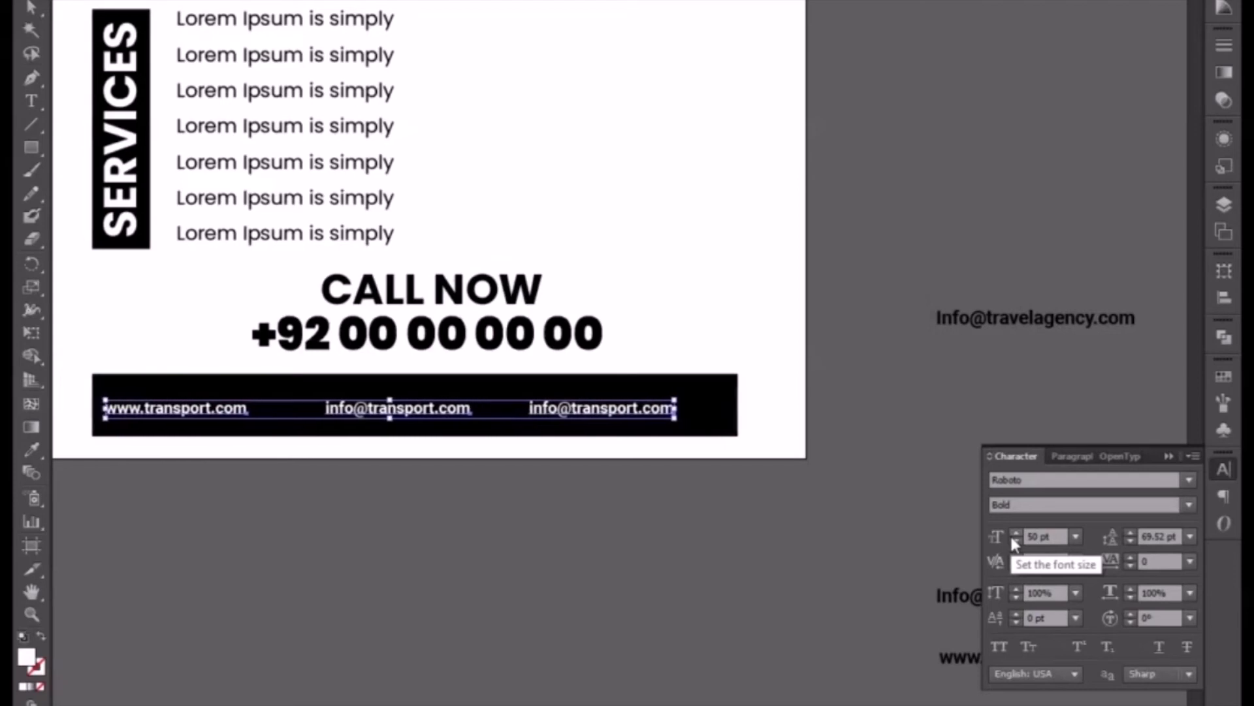
pyautogui.press('Right')
pyautogui.press('Right')
pyautogui.press('Right')
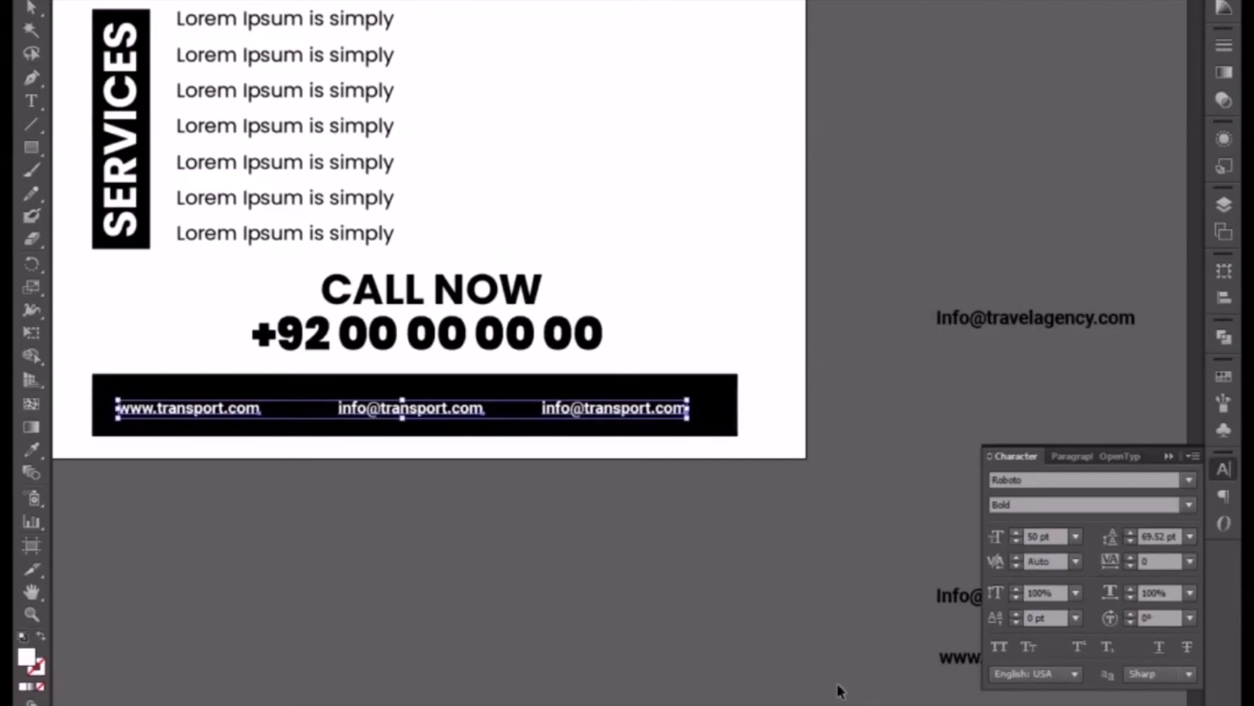
pyautogui.click(879, 670)
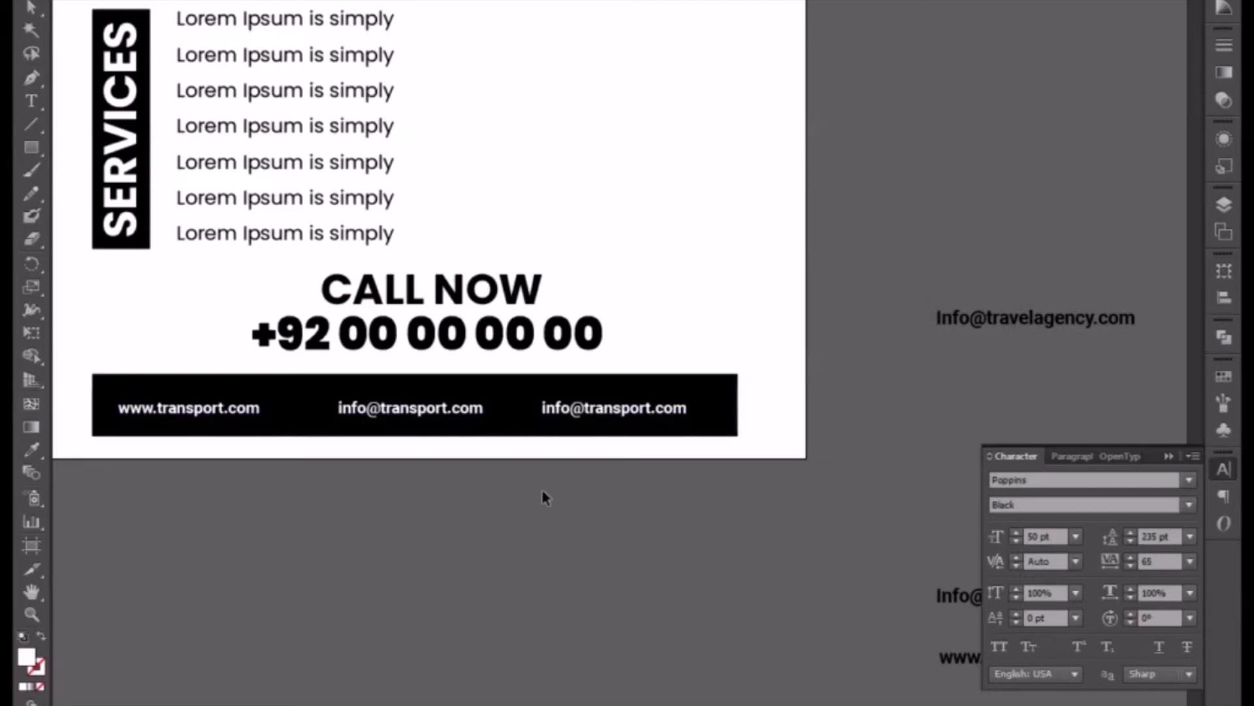
# Nudge the three contact texts a little further left and move the middle e-mail text closer to the website
pyautogui.click(205, 408)
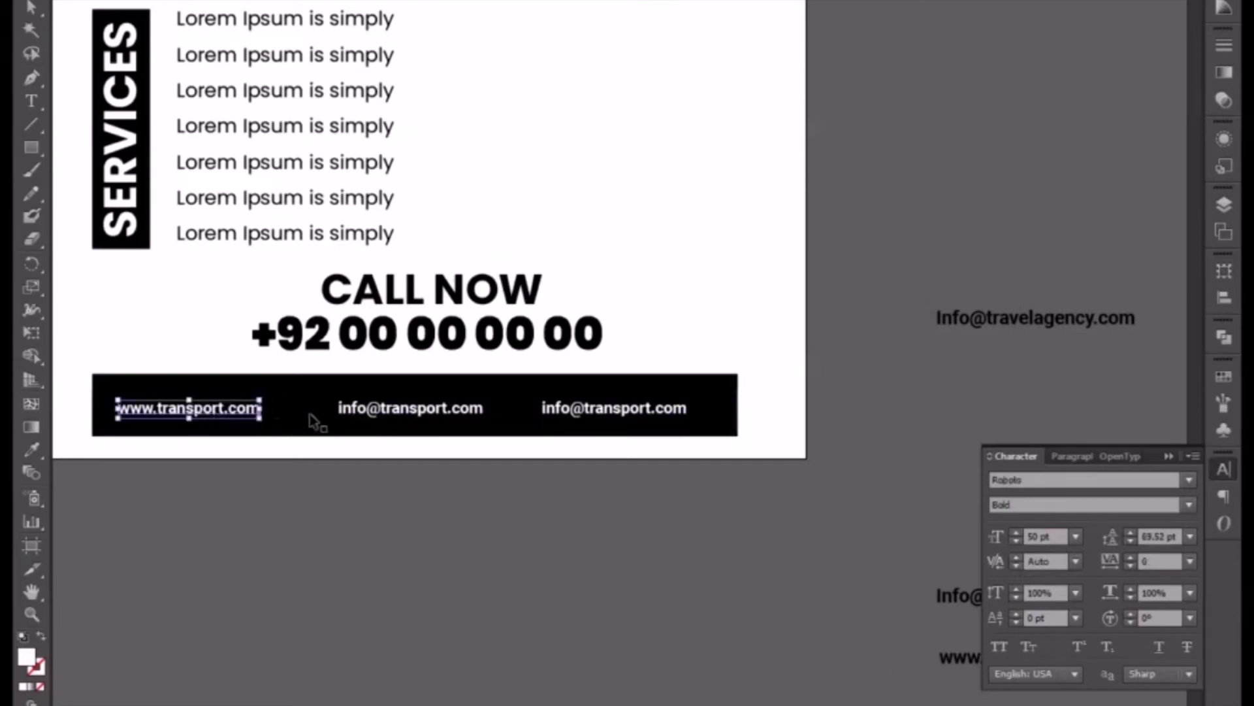
pyautogui.keyDown('shift'); pyautogui.click(418, 413); pyautogui.keyUp('shift')
pyautogui.keyDown('shift'); pyautogui.click(581, 412); pyautogui.keyUp('shift')
pyautogui.press('Left')
pyautogui.press('Left')
pyautogui.press('Left')
pyautogui.press('Left')
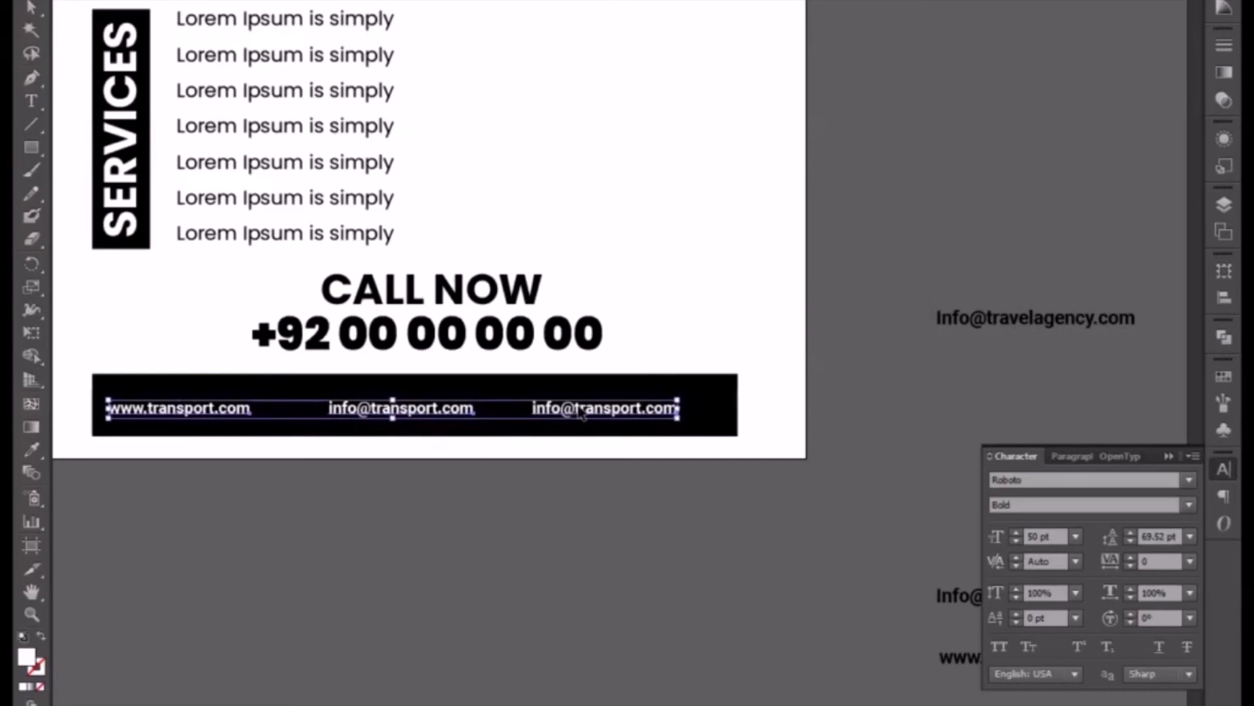
pyautogui.click(366, 465)
pyautogui.moveTo(394, 415); pyautogui.dragTo(363, 417)
# Replace the rightmost e-mail text on the bar with "Office Add"
pyautogui.doubleClick(547, 412)
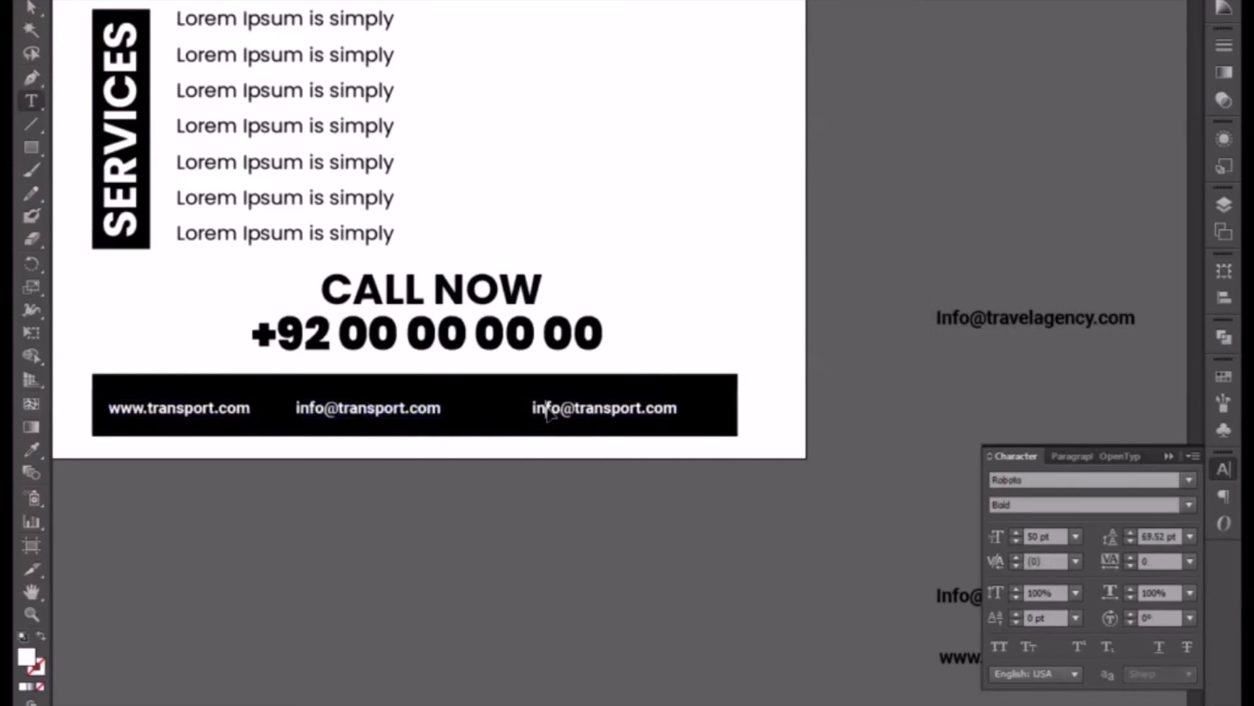
pyautogui.hotkey('ctrl', 'a')
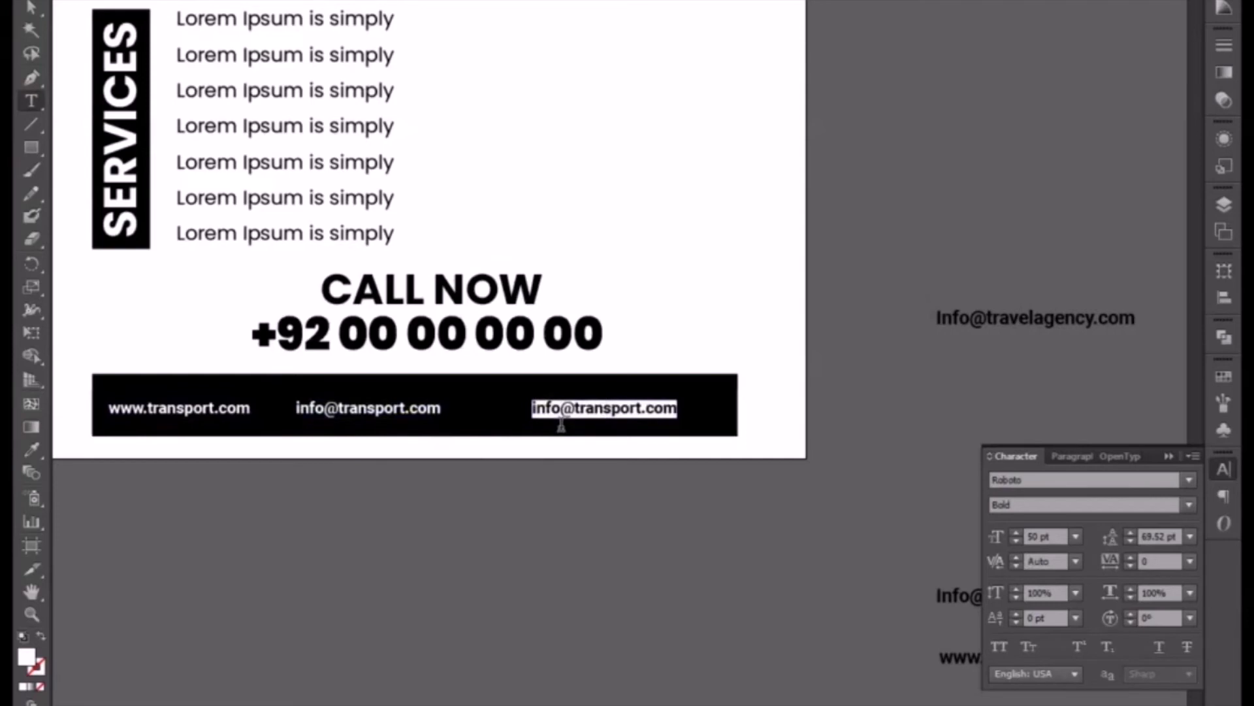
pyautogui.write('Ho')
pyautogui.press('BackSpace')
pyautogui.press('BackSpace')
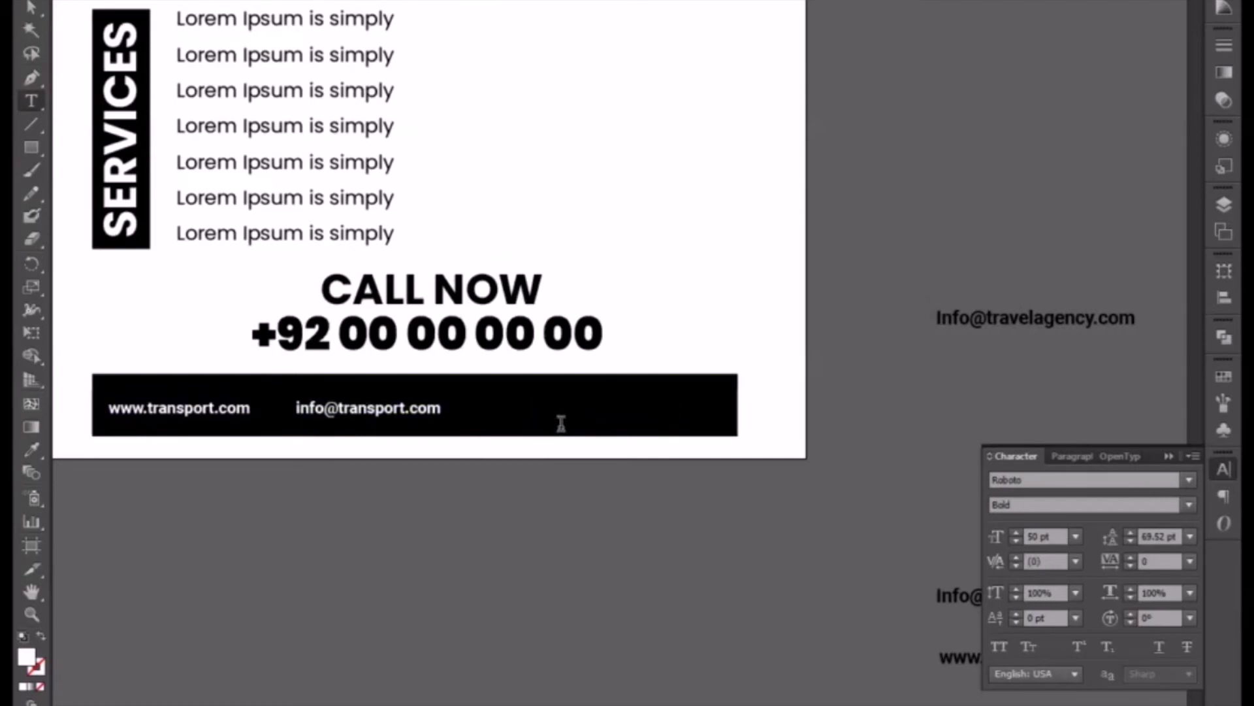
pyautogui.write('Office Add')
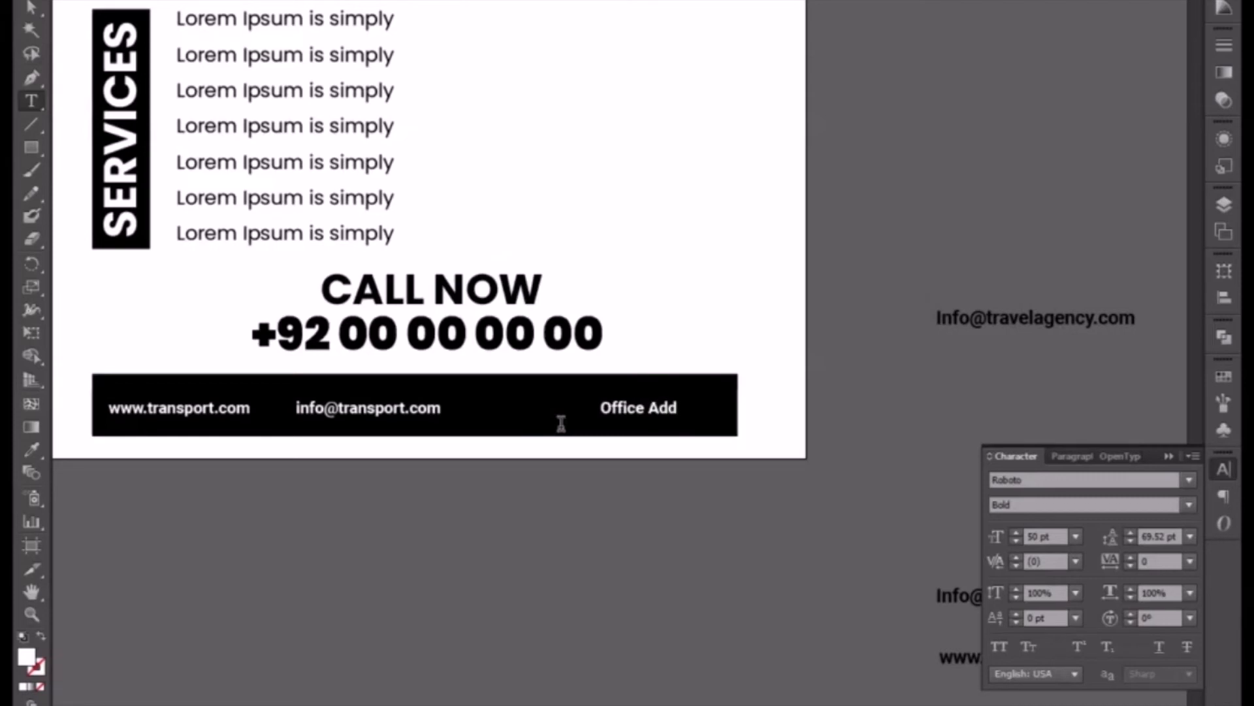
pyautogui.hotkey('ctrl', 'a')
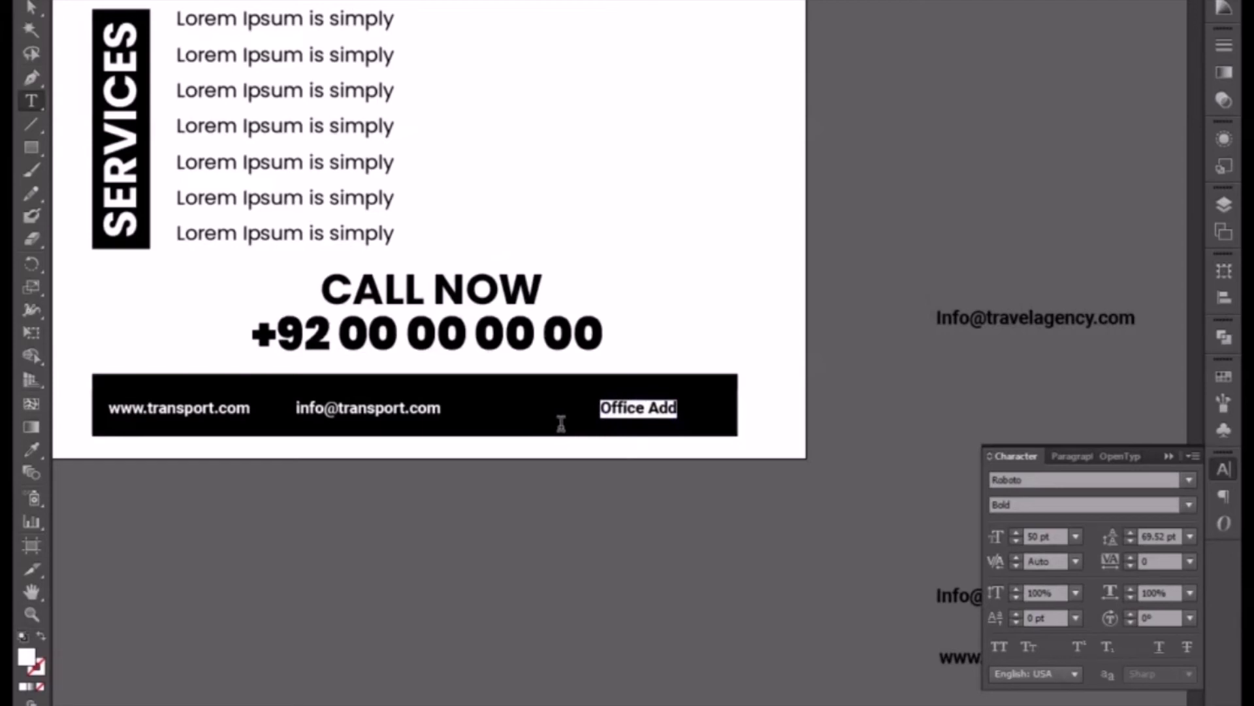
pyautogui.press('BackSpace')
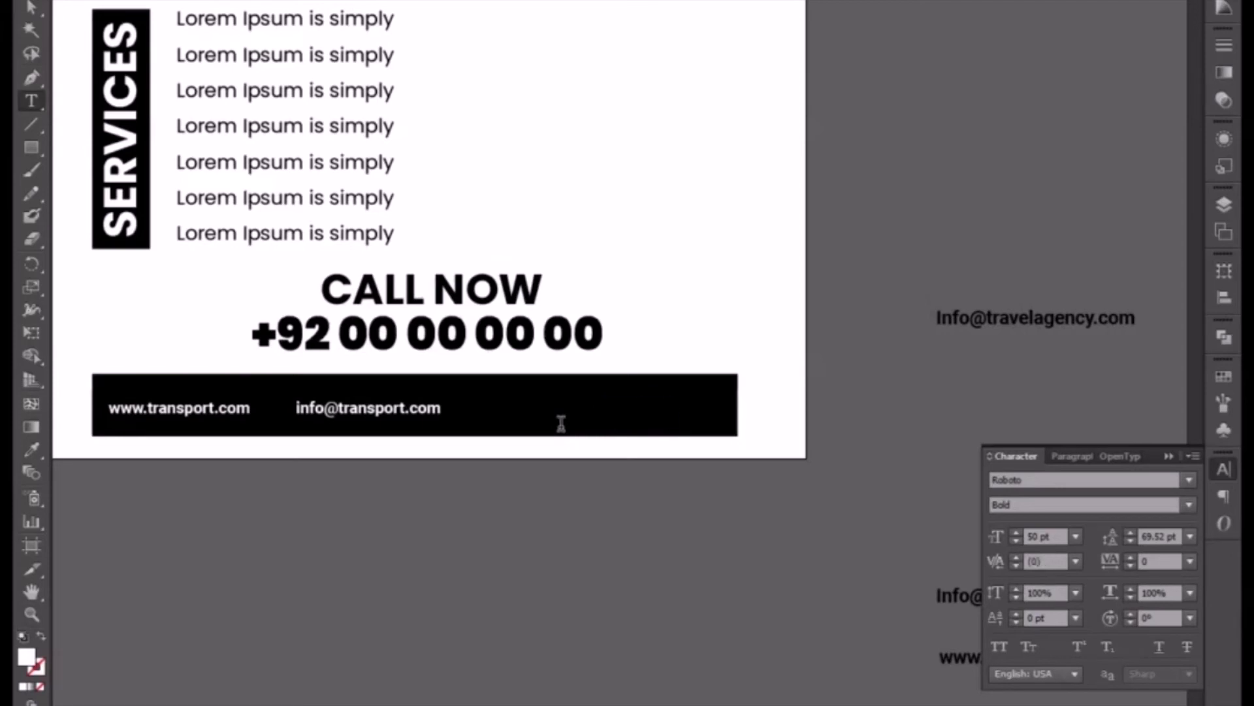
pyautogui.hotkey('ctrl', 'z')
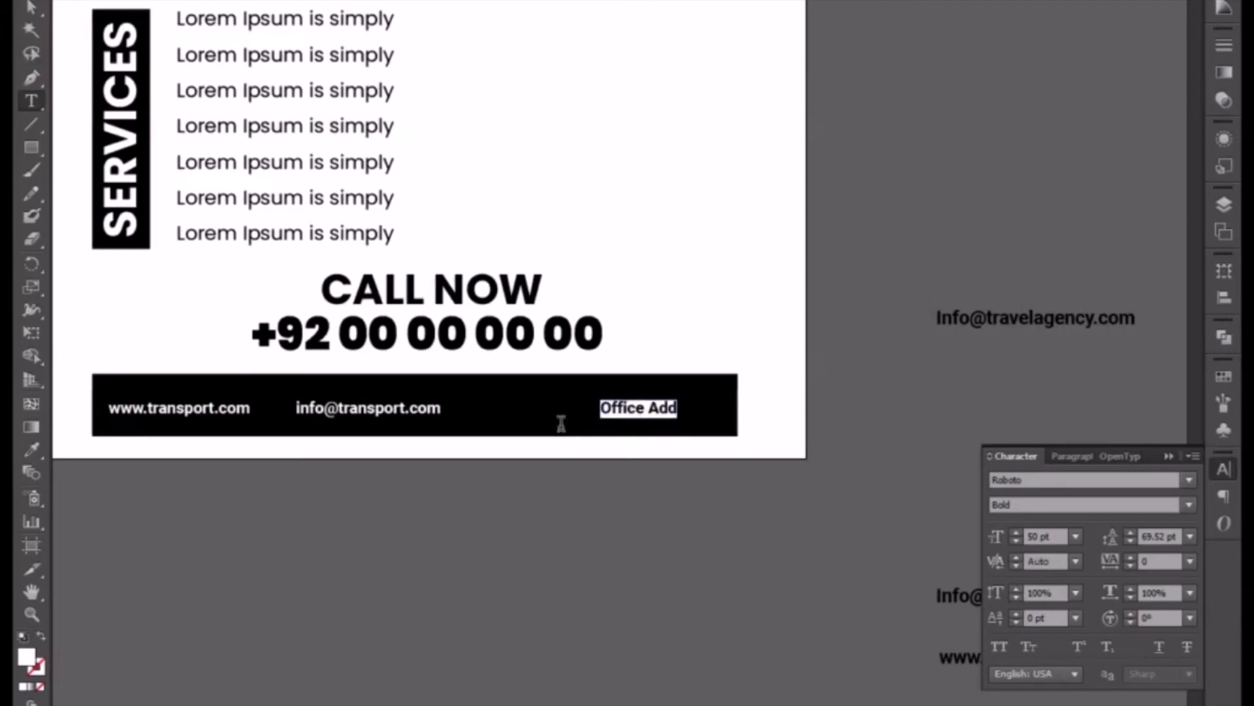
# Complete the rightmost contact text on the black bar as a placeholder office address, keeping "Office" and replacing "Add"
pyautogui.press('Right')
pyautogui.press('BackSpace')
pyautogui.press('BackSpace')
pyautogui.press('BackSpace')
pyautogui.press('BackSpace')
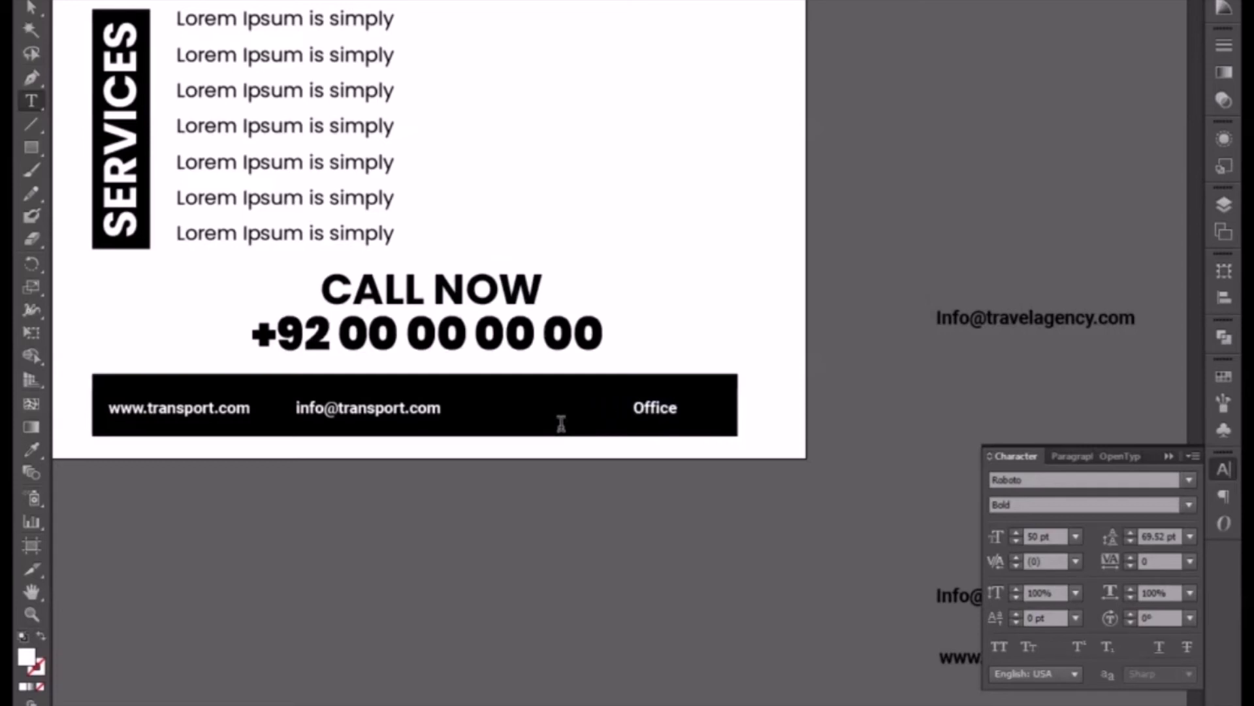
pyautogui.write('Buildi')
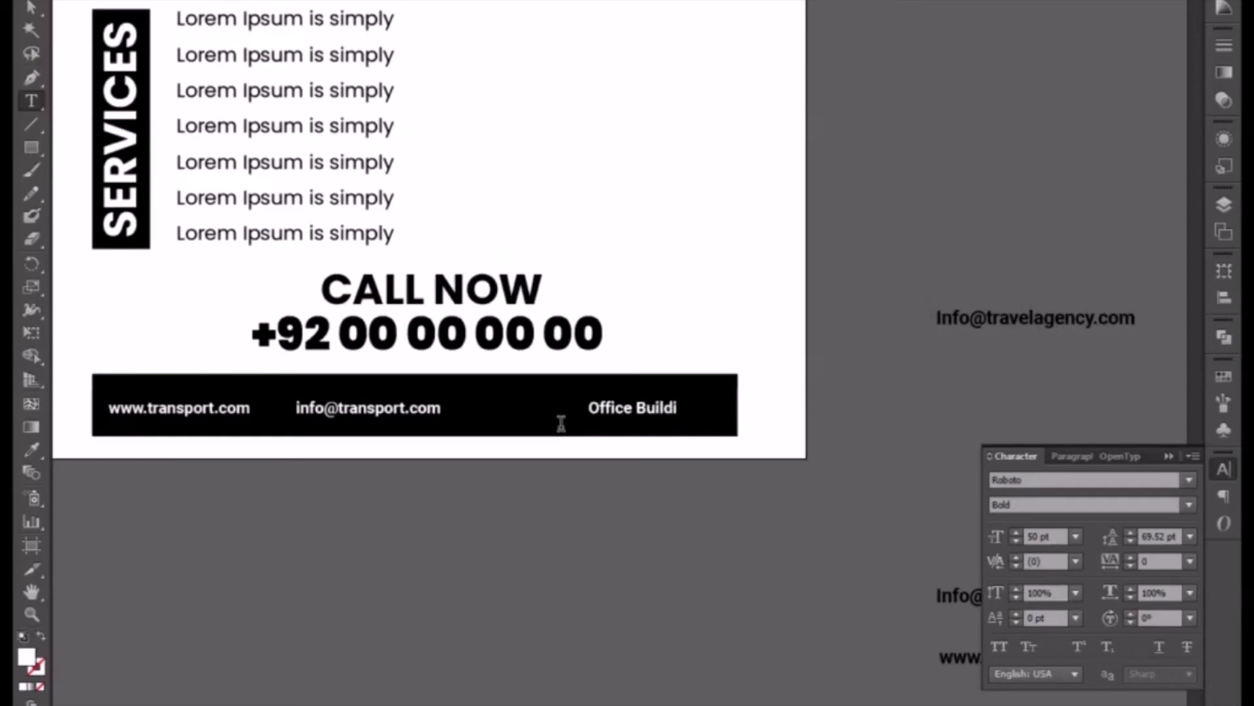
pyautogui.write('ng')
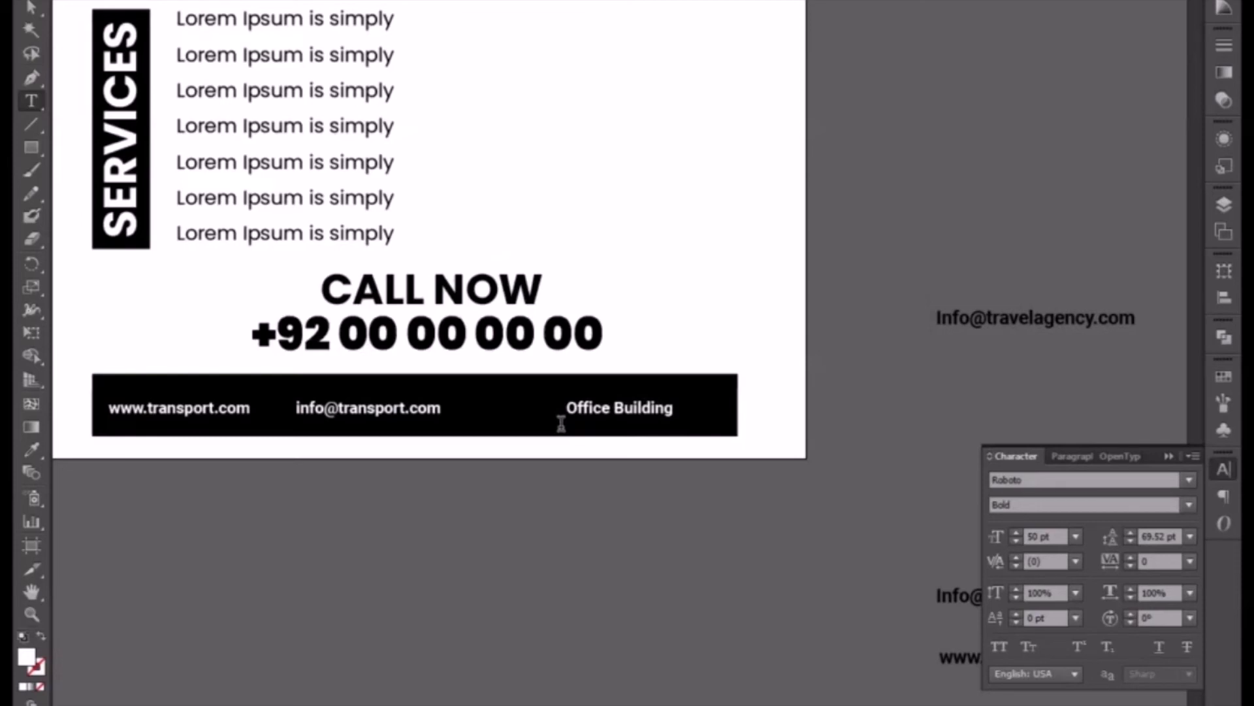
pyautogui.write('203, st')
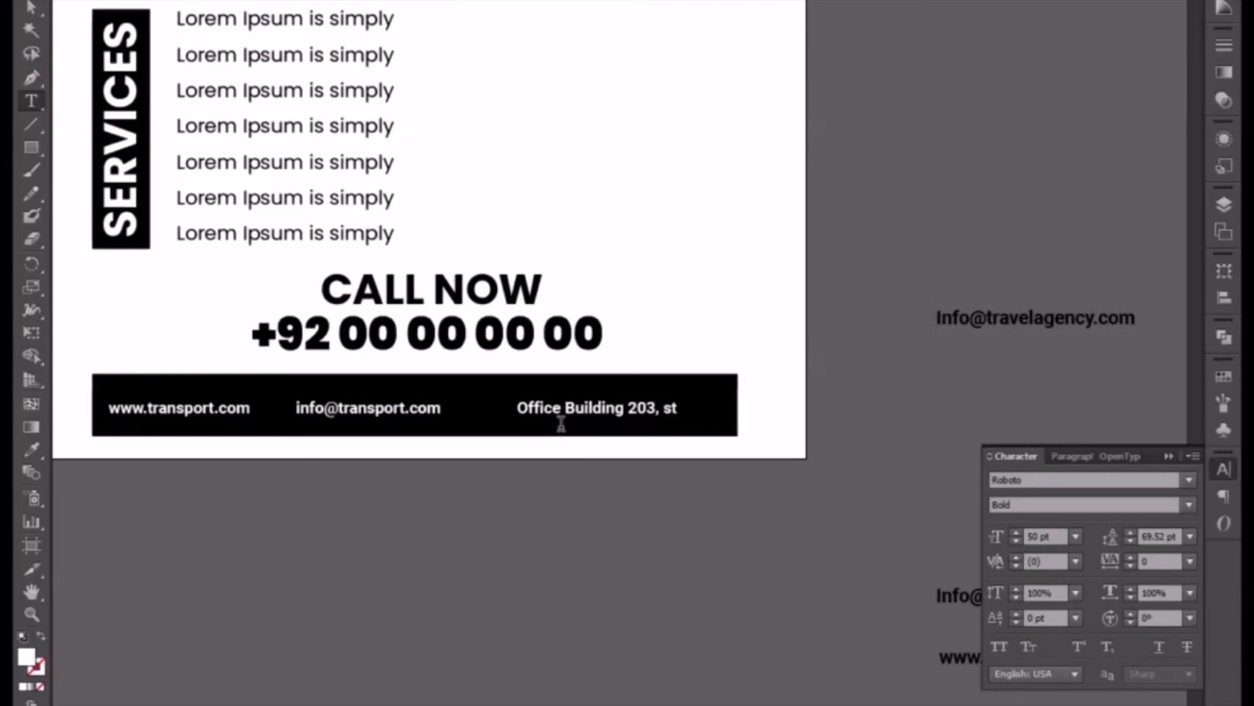
pyautogui.press('BackSpace')
pyautogui.press('BackSpace')
pyautogui.write('St')
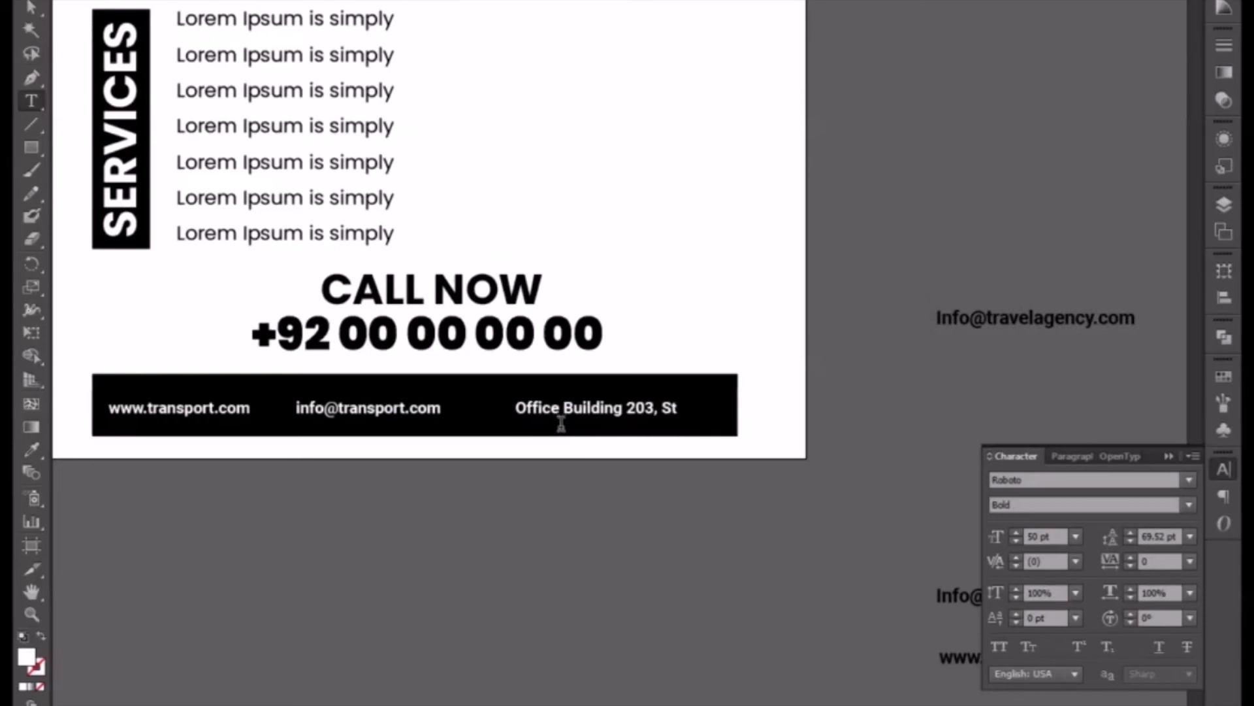
pyautogui.write('reet')
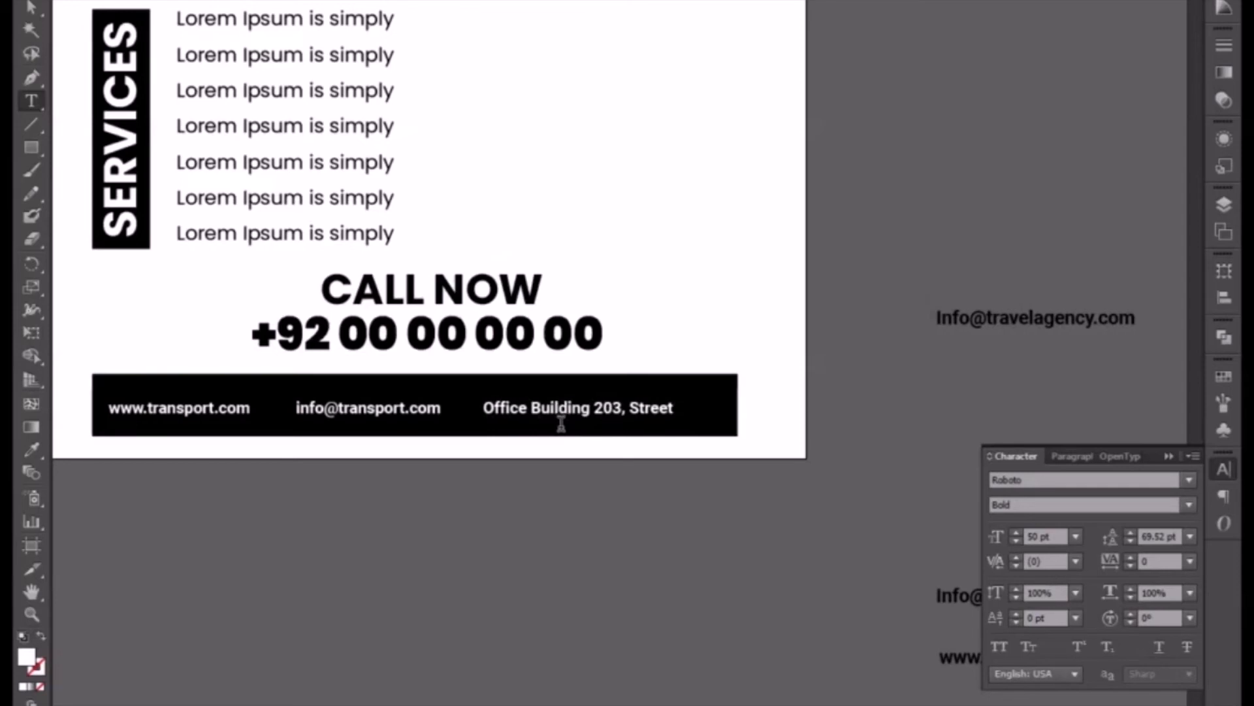
pyautogui.write(' abc')
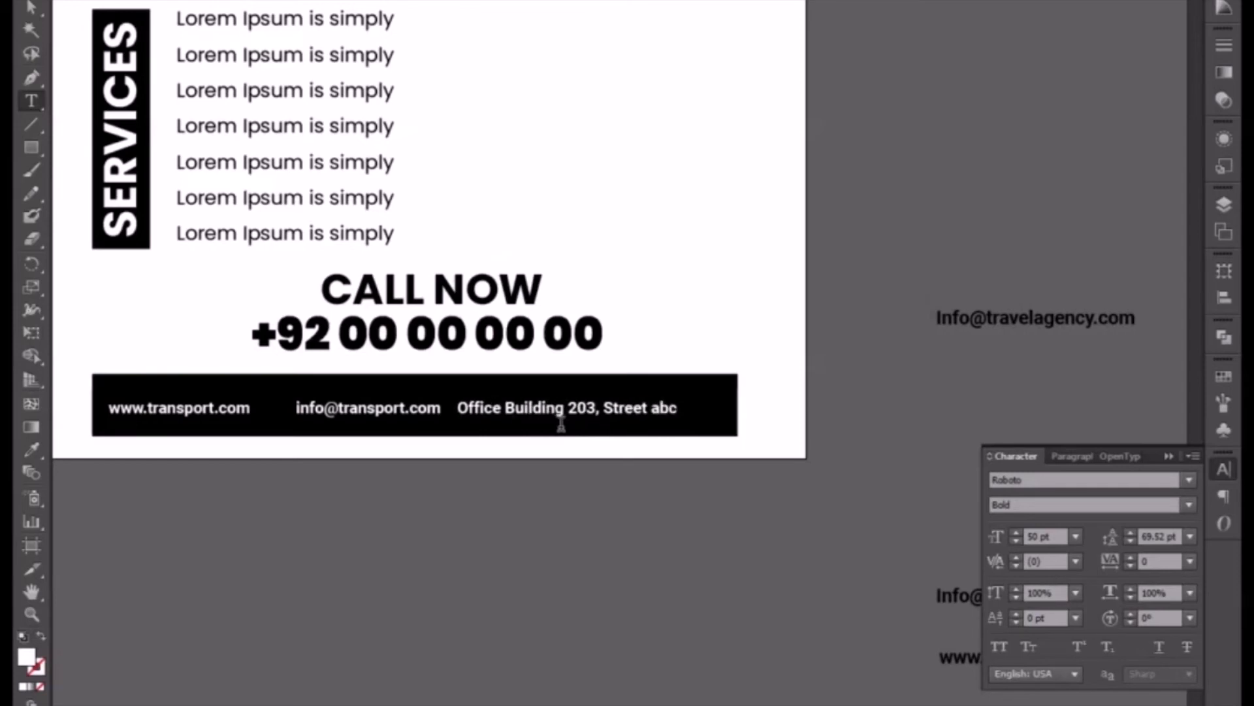
pyautogui.press('Escape')
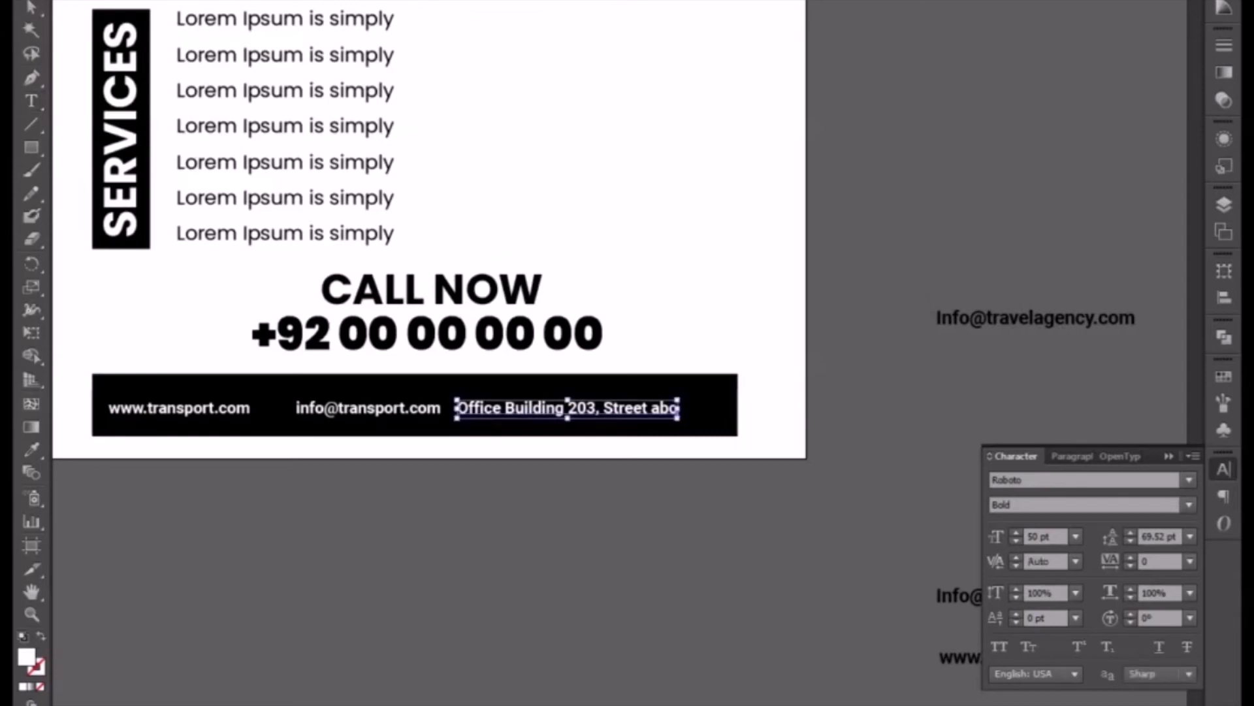
# Shift the office address text right toward the bar's end and nudge the e-mail text slightly right to even out the spacing
pyautogui.hotkey('shift', 'Right')
pyautogui.hotkey('shift', 'Right')
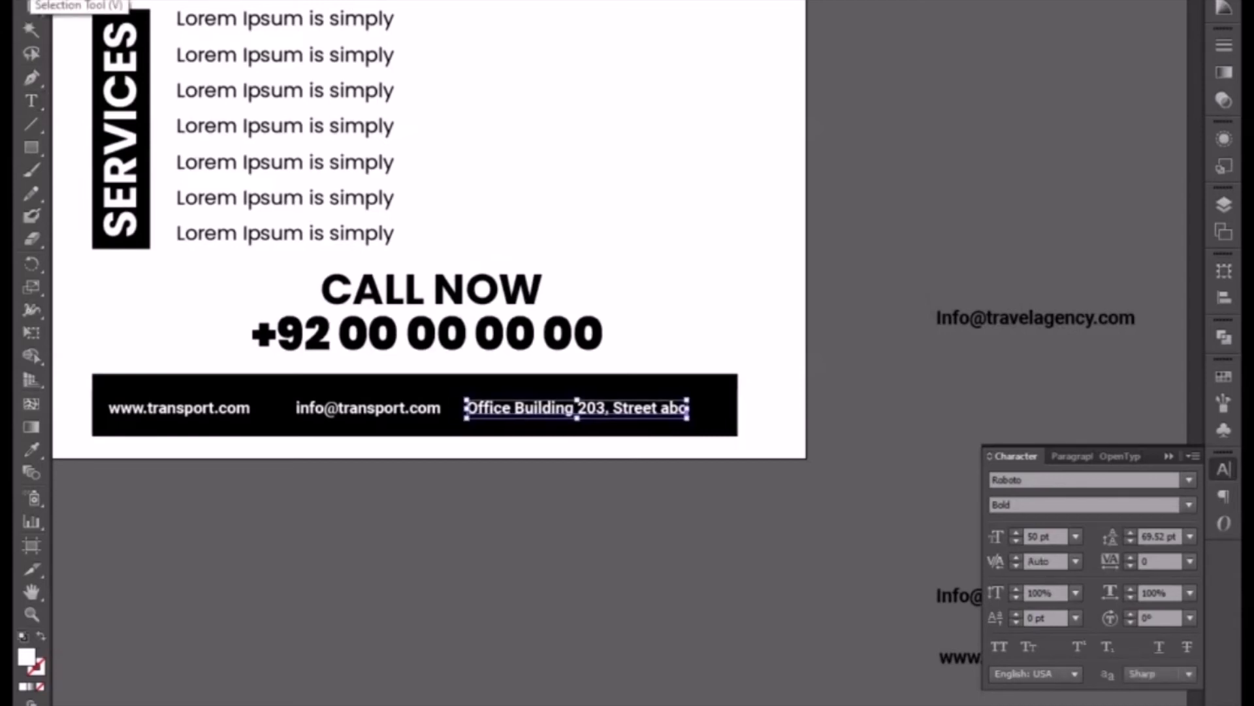
pyautogui.hotkey('shift', 'Right')
pyautogui.hotkey('shift', 'Right')
pyautogui.hotkey('shift', 'Right')
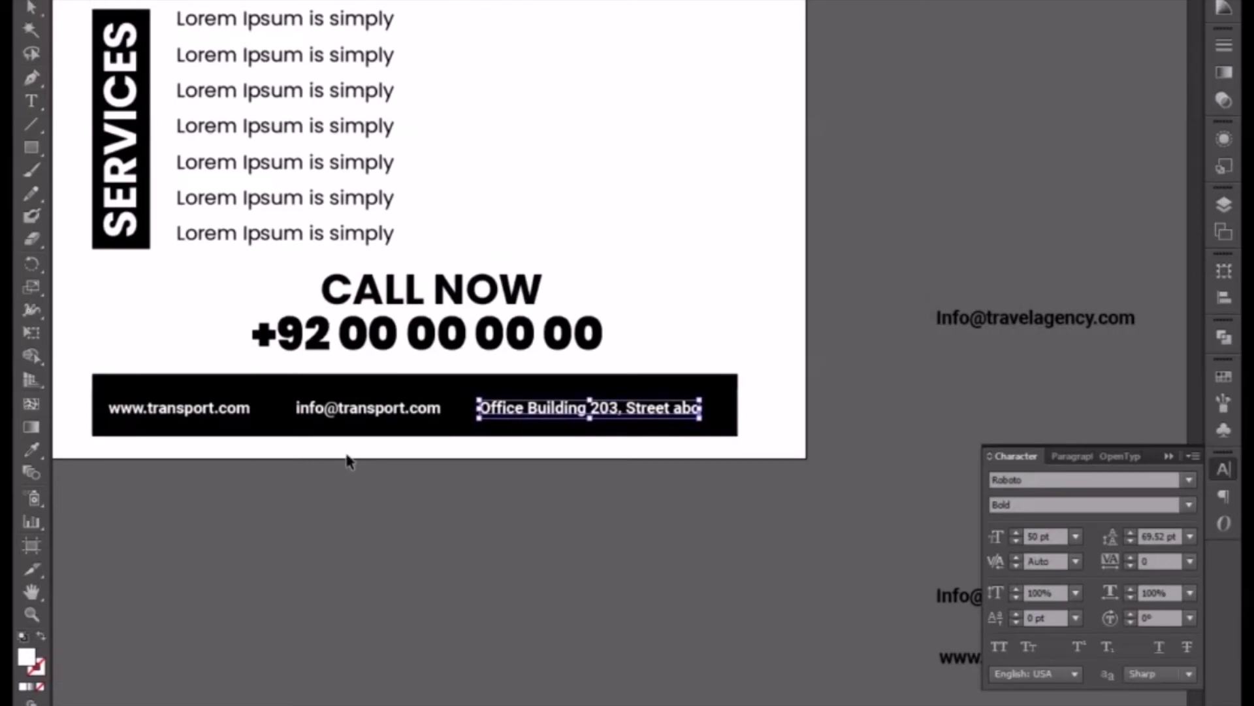
pyautogui.keyDown('shift'); pyautogui.click(358, 412); pyautogui.keyUp('shift')
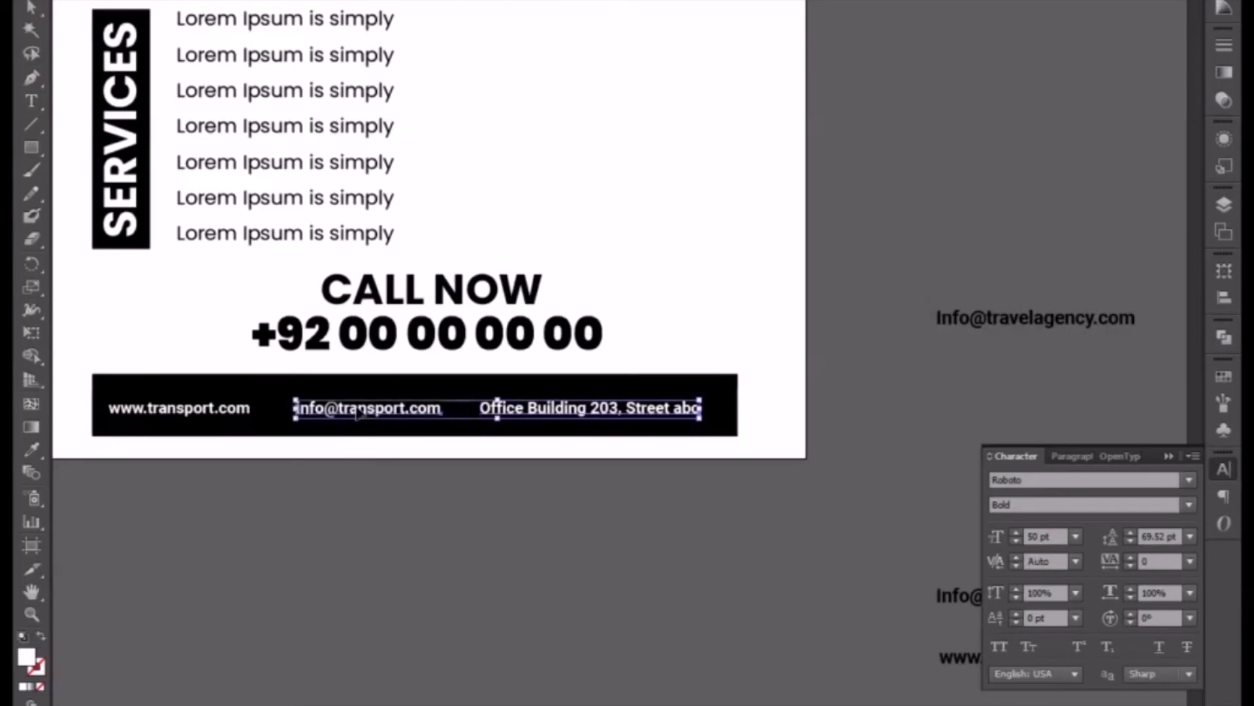
pyautogui.click(386, 536)
pyautogui.click(513, 418)
pyautogui.hotkey('shift', 'Right')
pyautogui.hotkey('shift', 'Right')
pyautogui.hotkey('shift', 'Right')
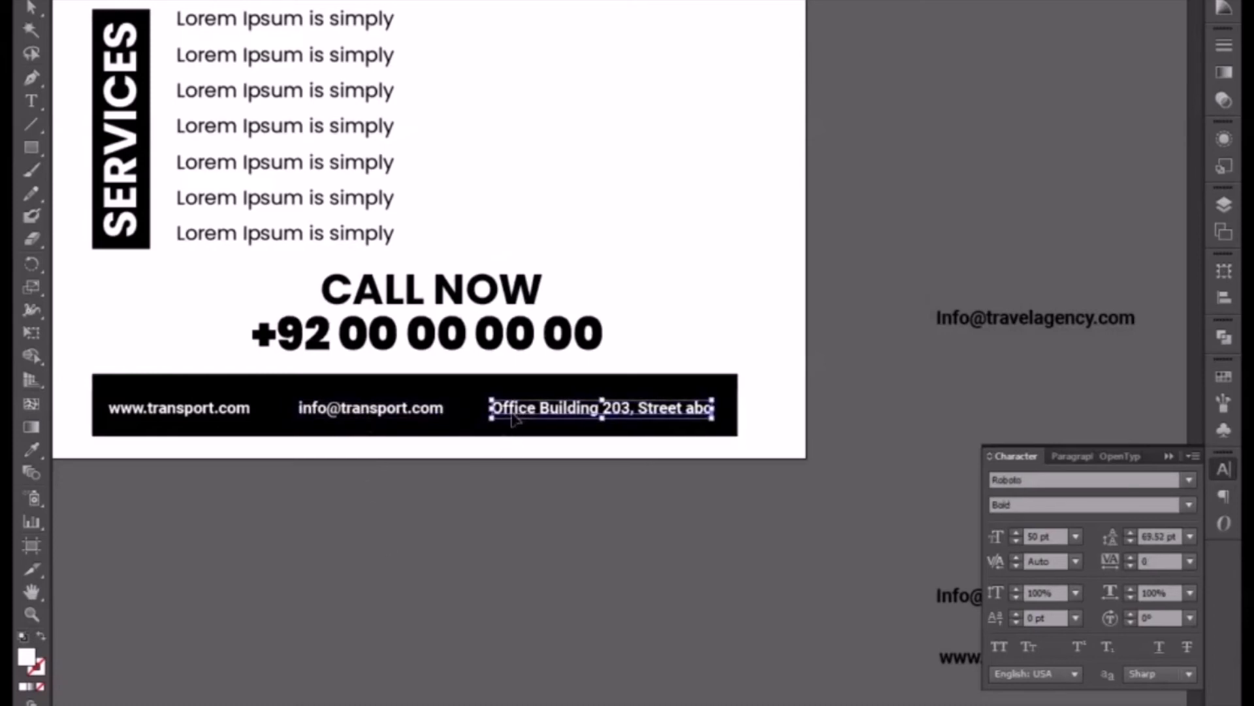
pyautogui.click(432, 511)
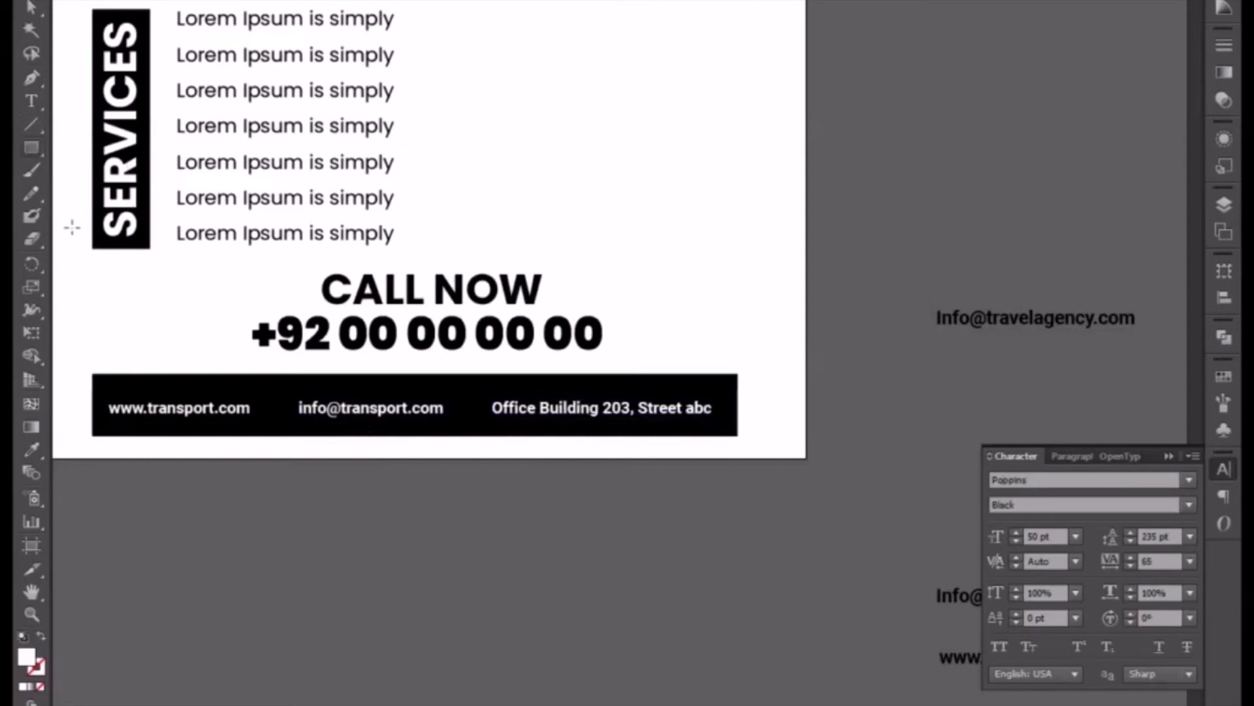
# Draw a small upright white rectangle between the website and e-mail texts on the black bar
pyautogui.press('m')
pyautogui.moveTo(267, 394); pyautogui.dragTo(273, 426)
pyautogui.click(30, 6)
pyautogui.press('Right')
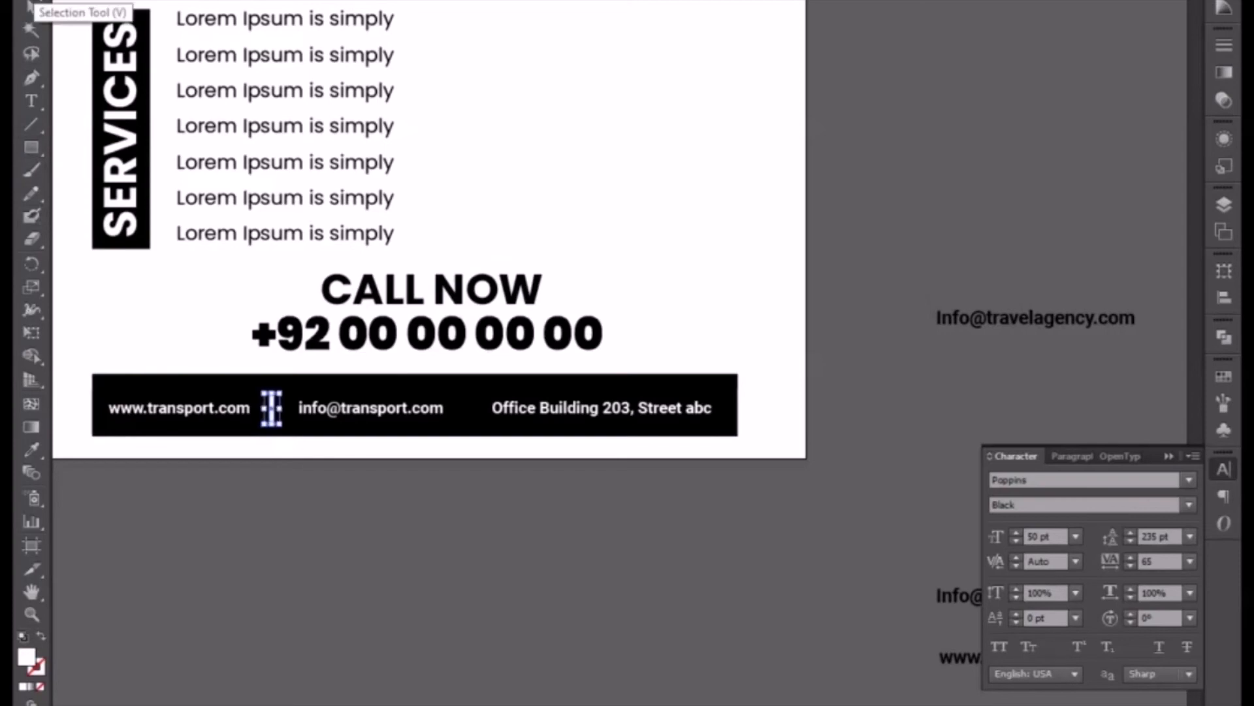
# Narrow the white rectangle to a thin divider line and centre it between the website and e-mail texts
pyautogui.hotkey('ctrl', '=')
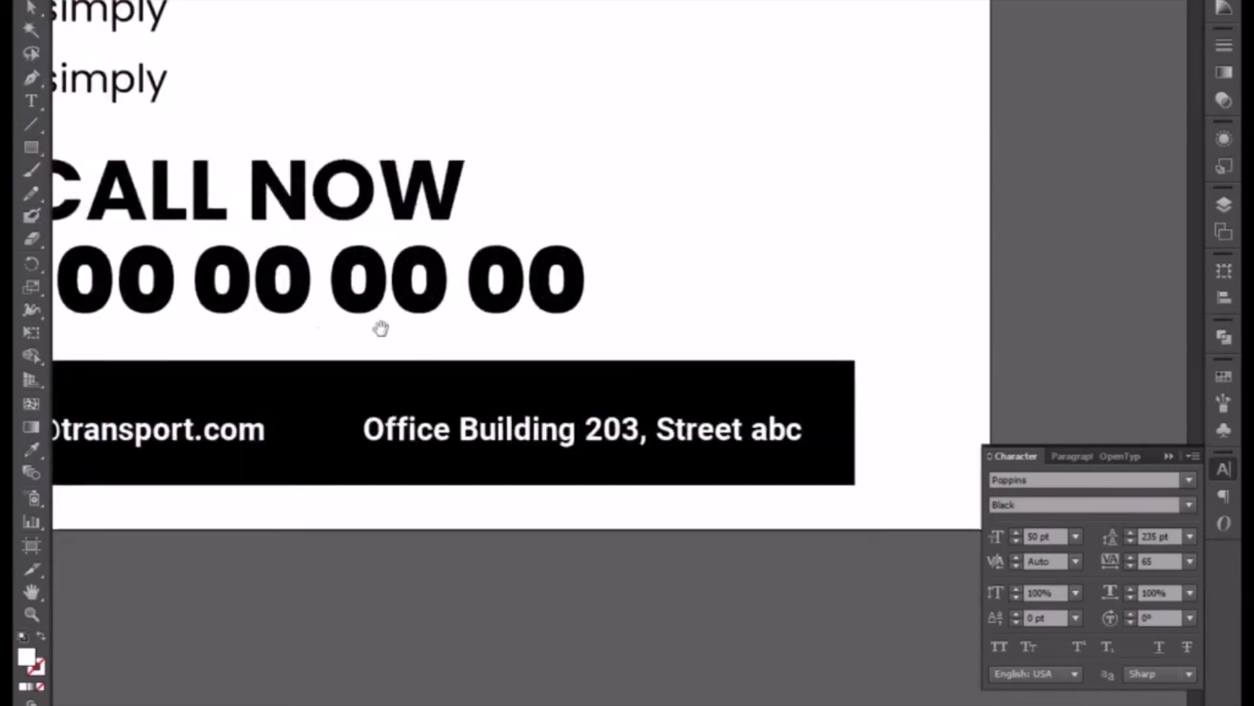
pyautogui.hscroll(-5, 378, 328)
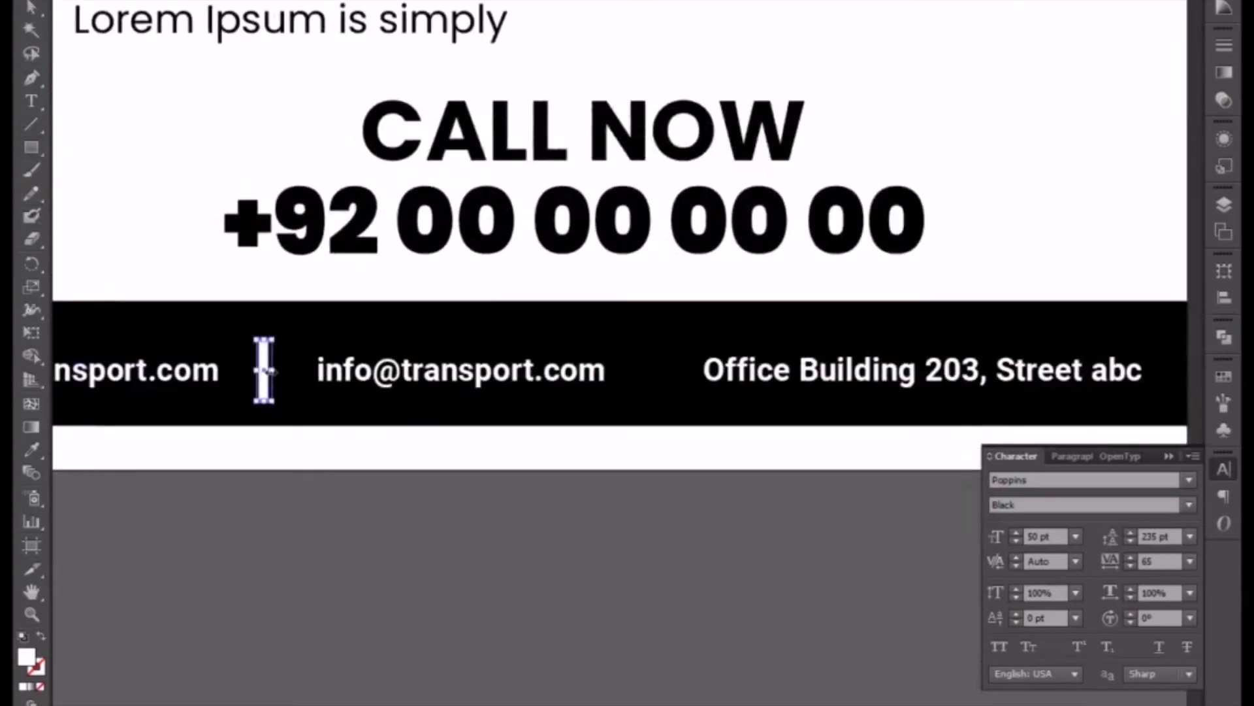
pyautogui.moveTo(265, 372); pyautogui.dragTo(262, 370)
pyautogui.press('Right')
pyautogui.press('Right')
pyautogui.press('Right')
pyautogui.press('Right')
pyautogui.press('Left')
# Duplicate the white divider line into the gap between the e-mail and office address texts
pyautogui.moveTo(268, 392); pyautogui.dragTo(661, 400)
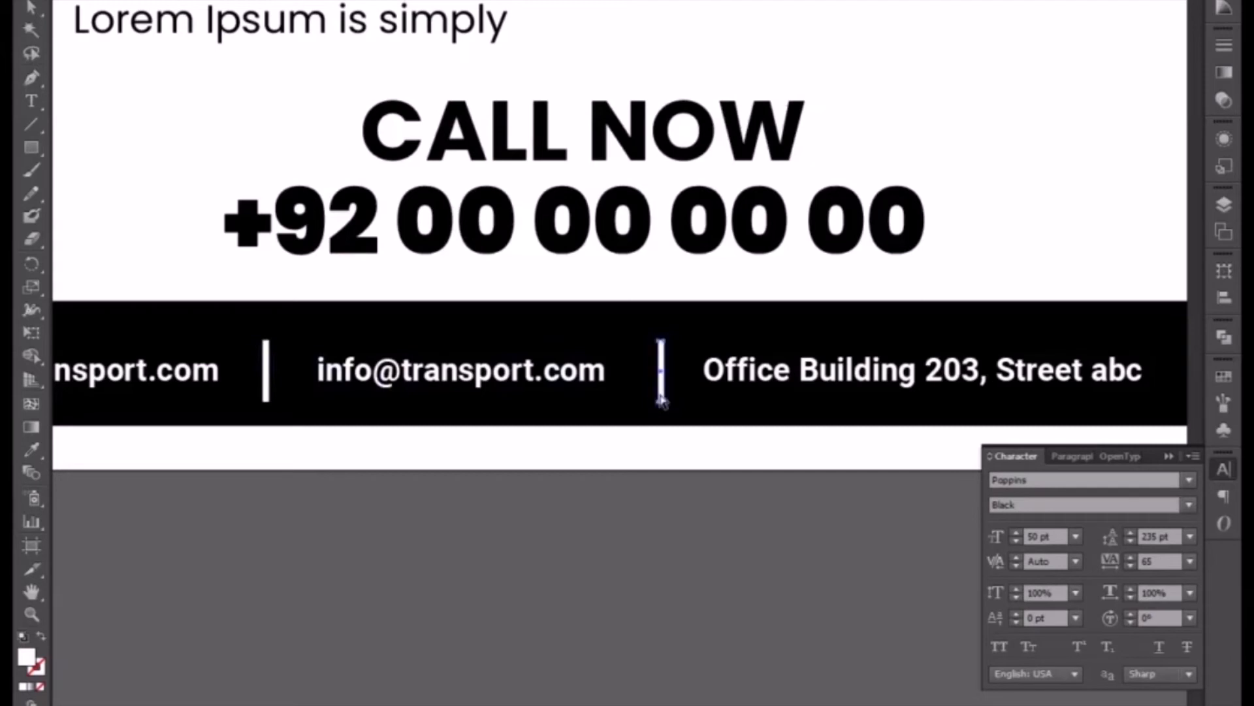
pyautogui.hotkey('ctrl', '-')
pyautogui.hotkey('ctrl', '-')
pyautogui.click(512, 440)
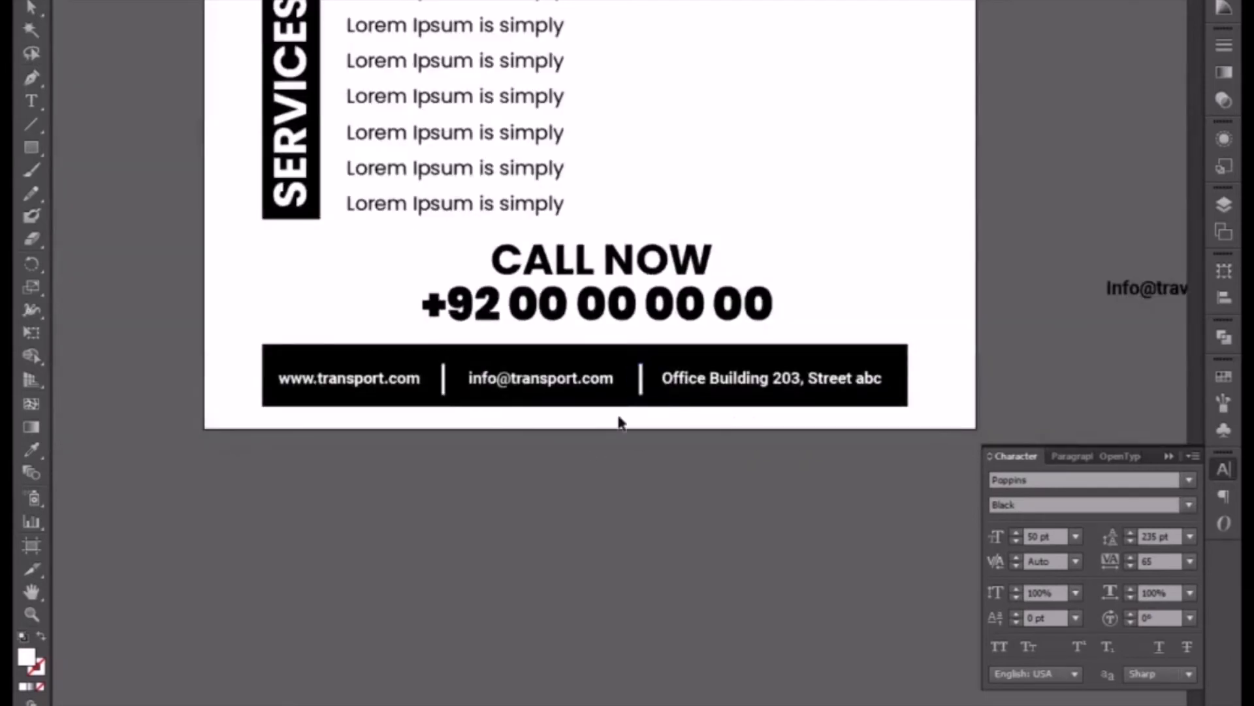
# Scale the contact texts and dividers up together to about 51 pt text size and centre the row within the black bar
pyautogui.moveTo(234, 366); pyautogui.dragTo(824, 413)
pyautogui.keyDown('shift'); pyautogui.click(812, 405); pyautogui.keyUp('shift')
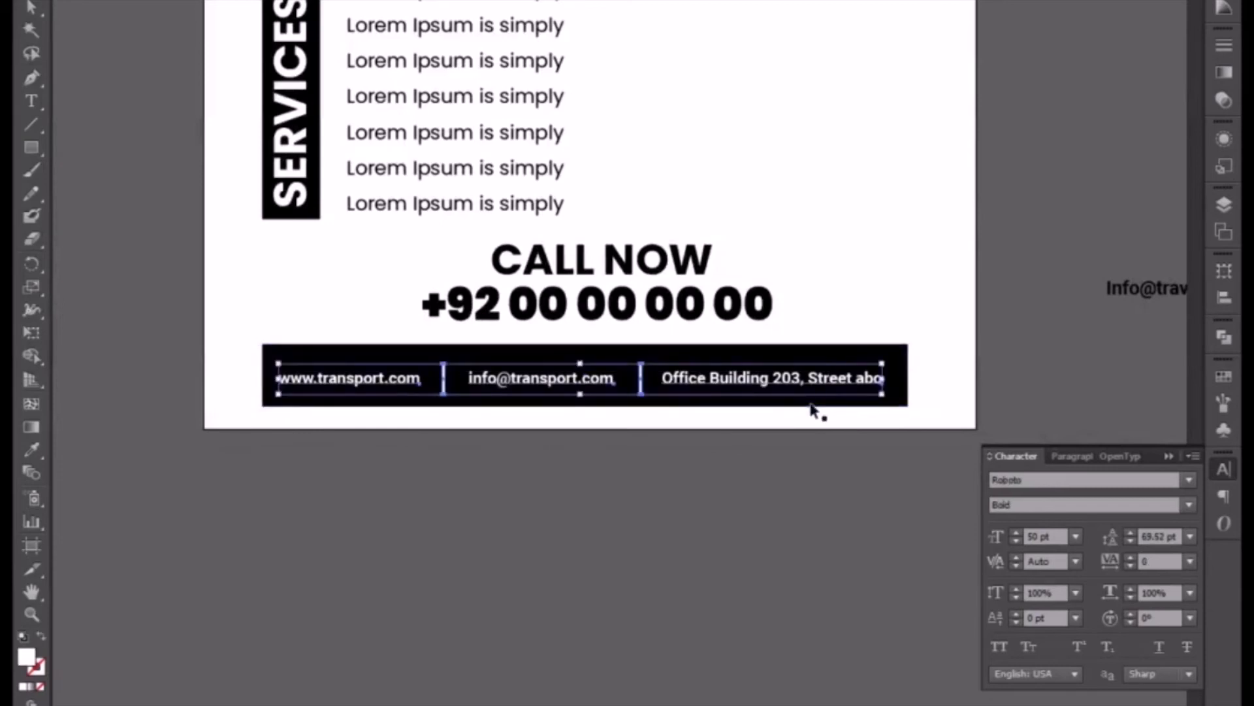
pyautogui.press('Up')
pyautogui.press('Up')
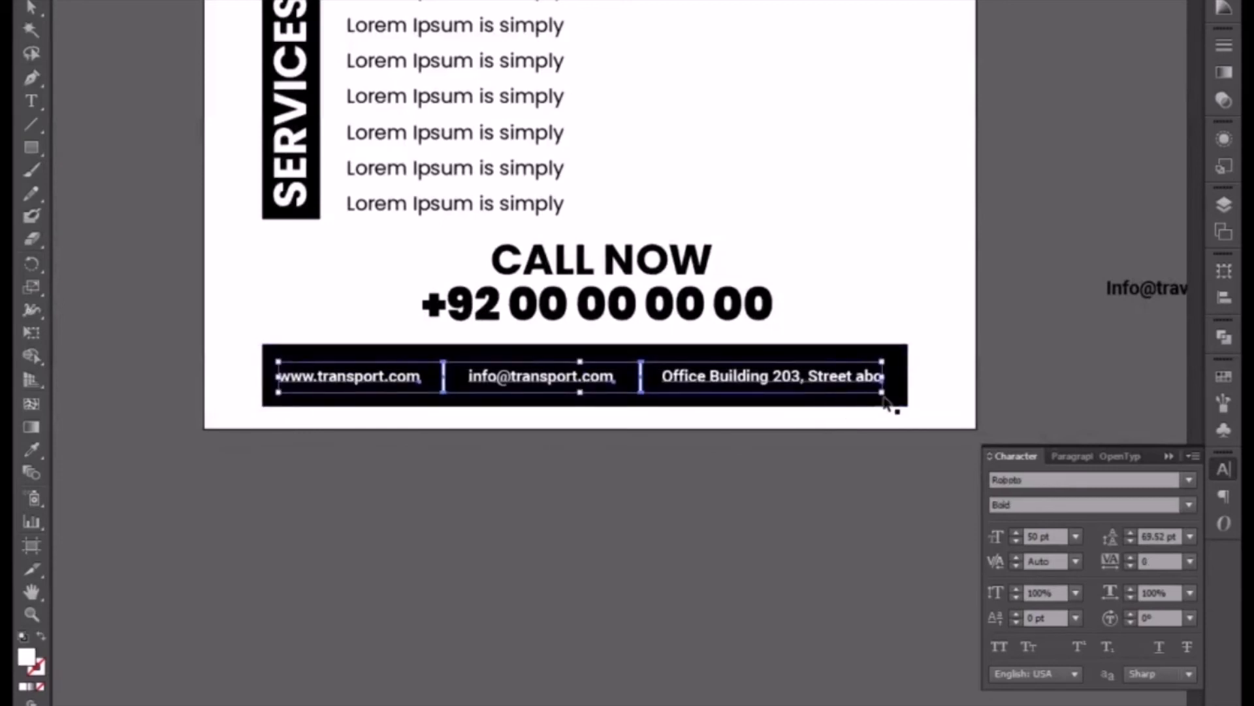
pyautogui.moveTo(882, 391); pyautogui.dragTo(896, 395)
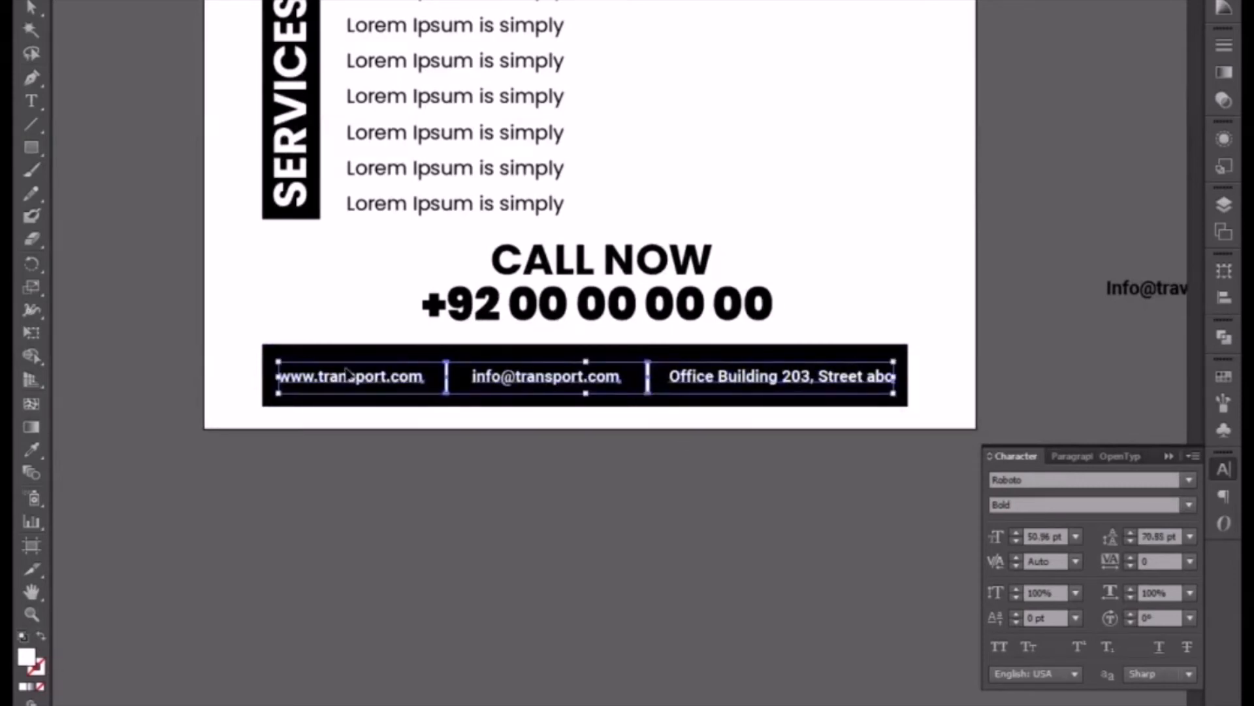
pyautogui.press('Left')
pyautogui.press('Left')
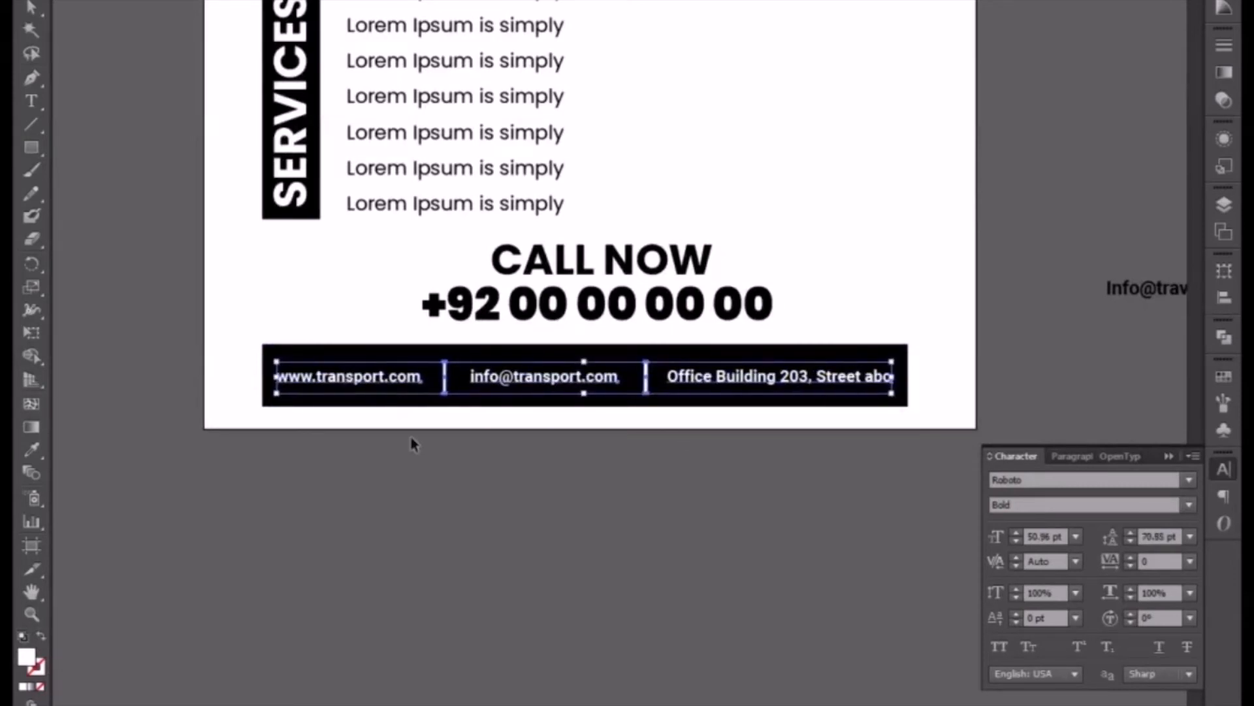
pyautogui.click(436, 487)
# Draw a rectangle against the flyer's right edge beside the services list and fill it with the headline's orange
pyautogui.hotkey('ctrl', '-')
pyautogui.moveTo(518, 273); pyautogui.dragTo(387, 425)
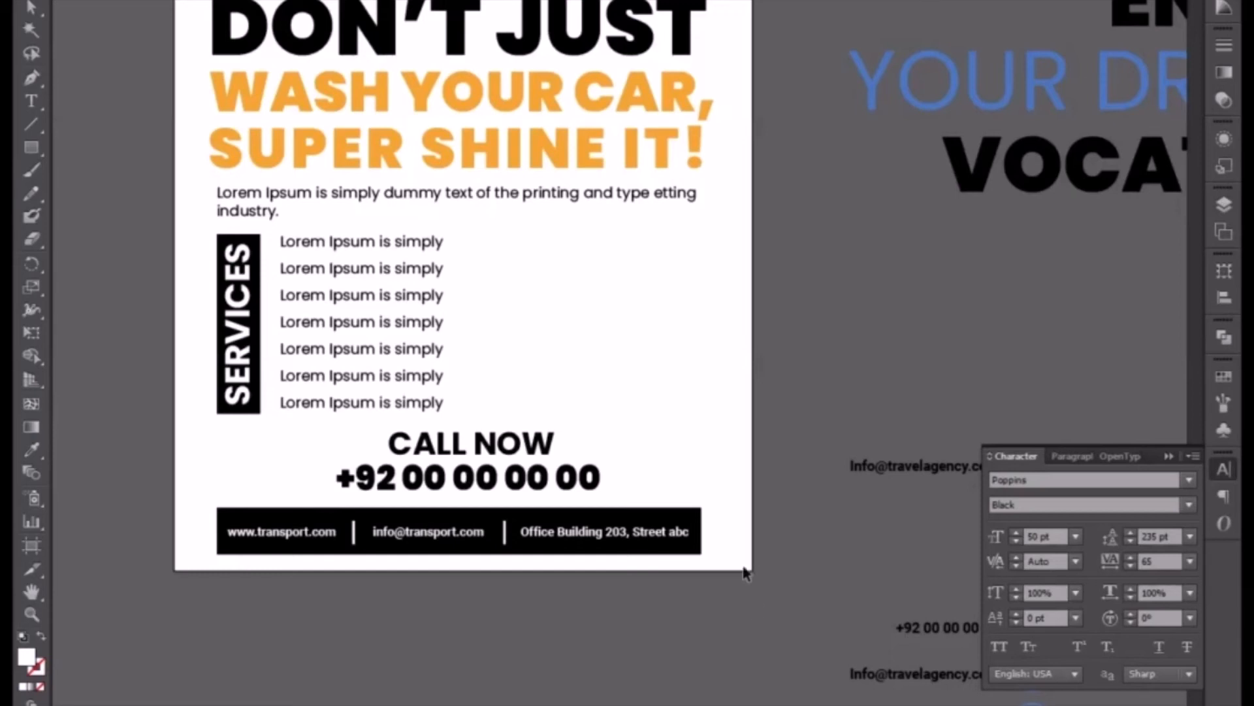
pyautogui.click(36, 149)
pyautogui.moveTo(609, 230); pyautogui.dragTo(751, 298)
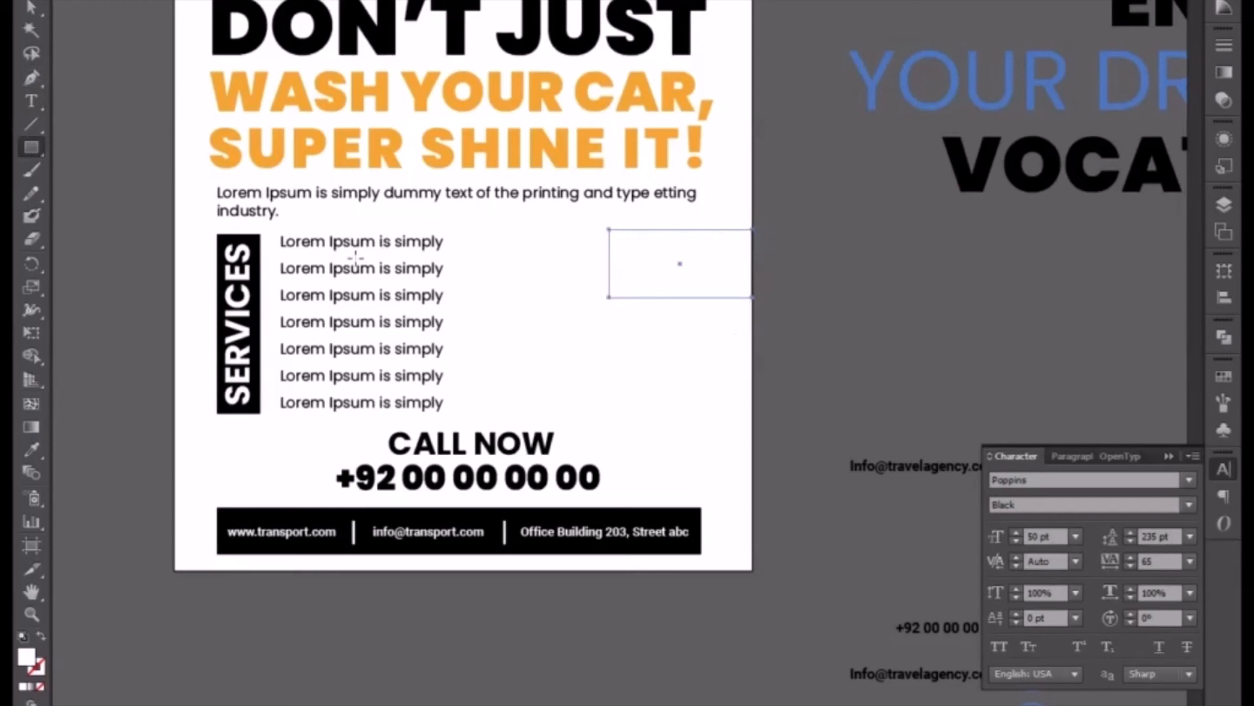
pyautogui.click(36, 449)
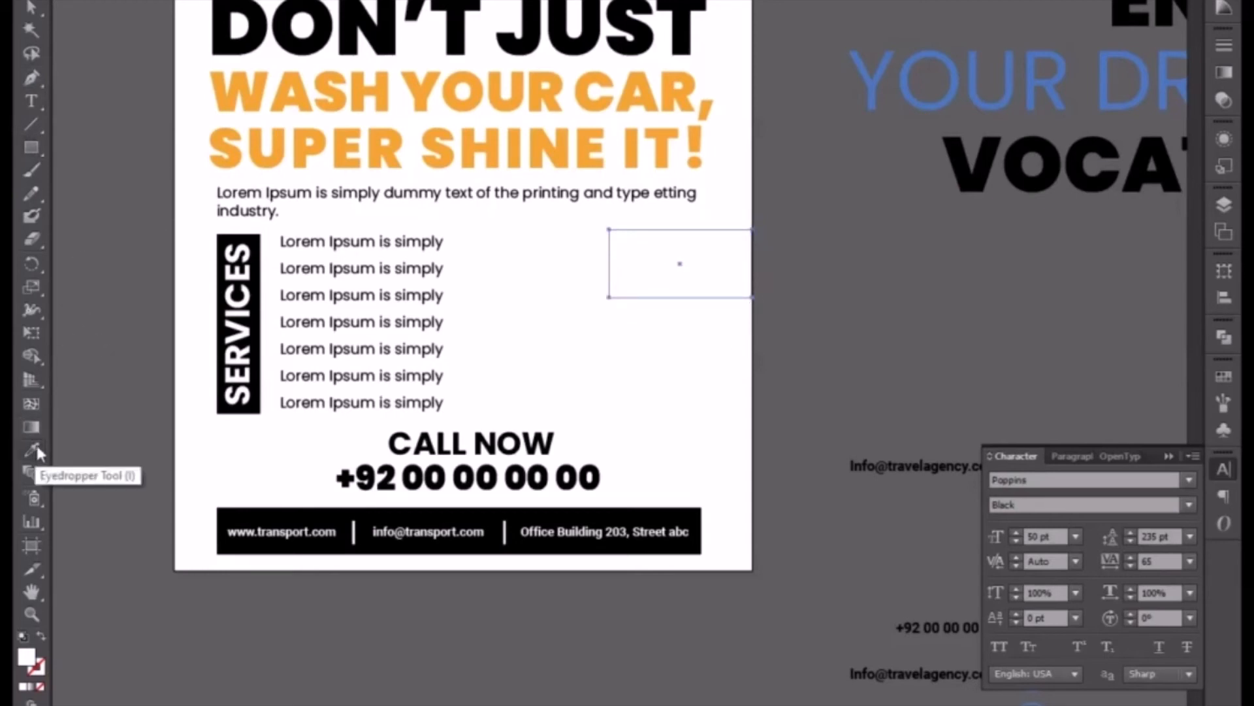
pyautogui.click(347, 138)
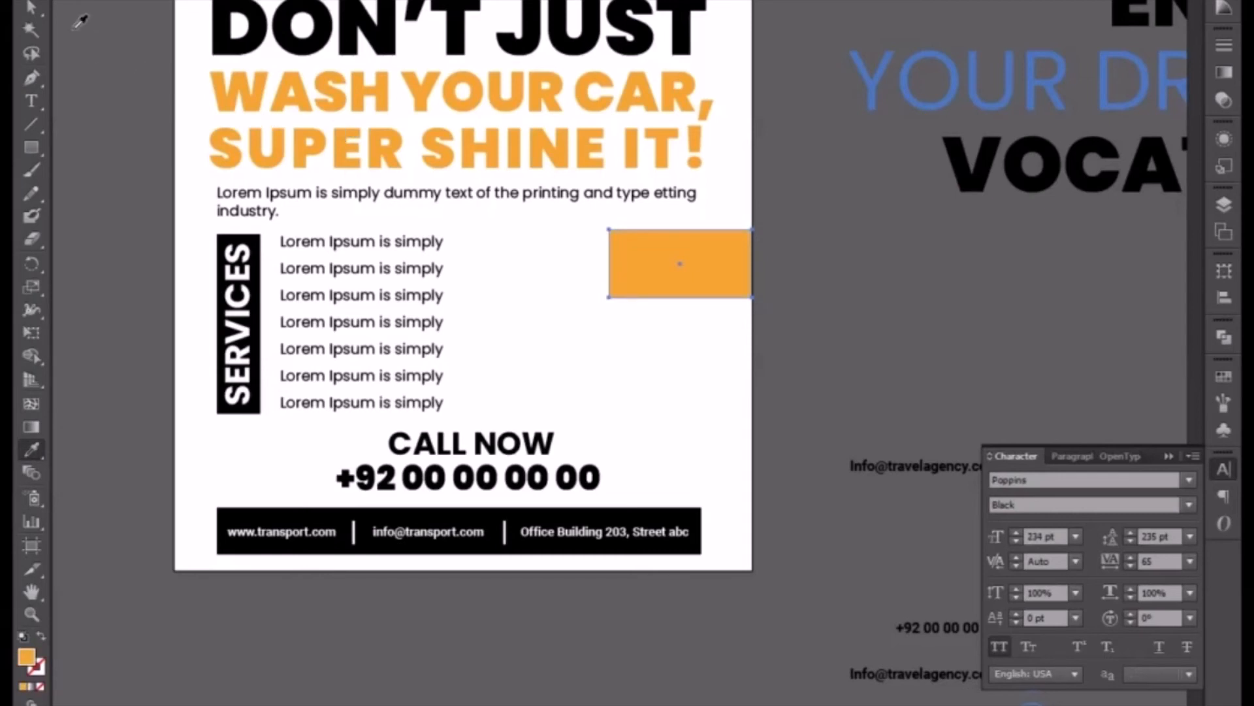
# Raise the orange rectangle's two left corners to slant its upper and lower edges, and lower the shape slightly
pyautogui.click(31, 8)
pyautogui.click(673, 354)
pyautogui.moveTo(593, 236); pyautogui.dragTo(625, 326)
pyautogui.click(608, 332)
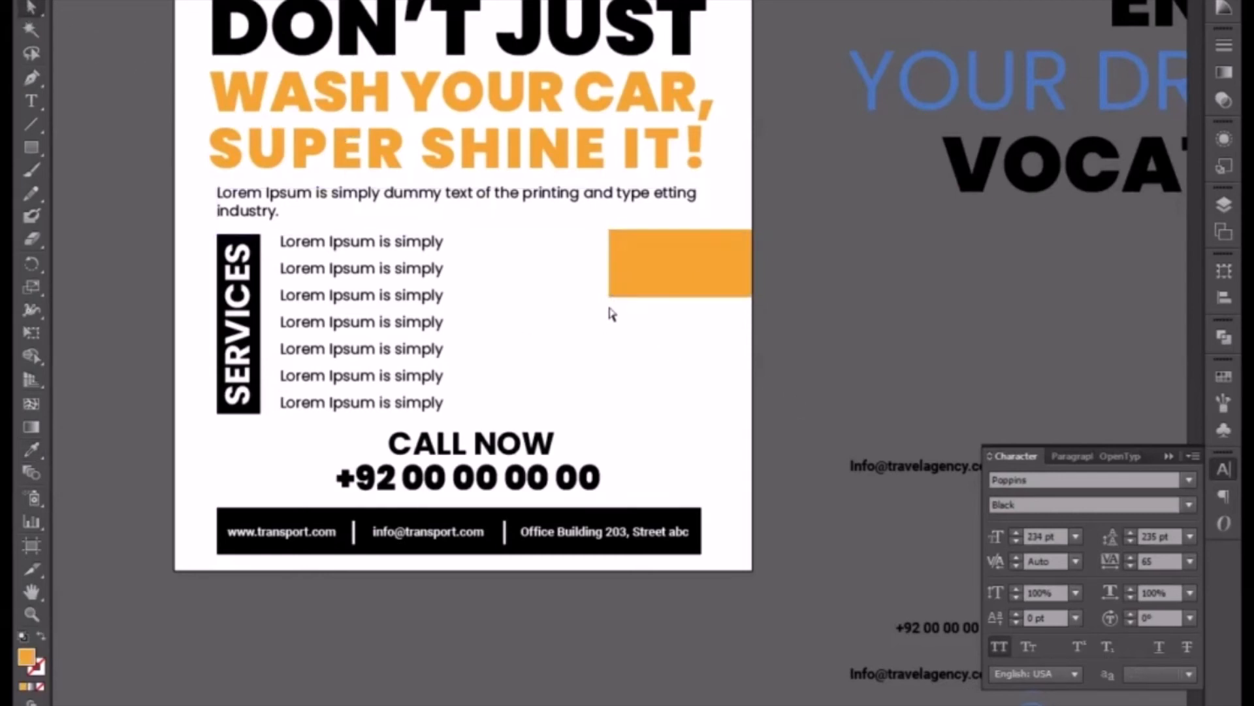
pyautogui.click(608, 297)
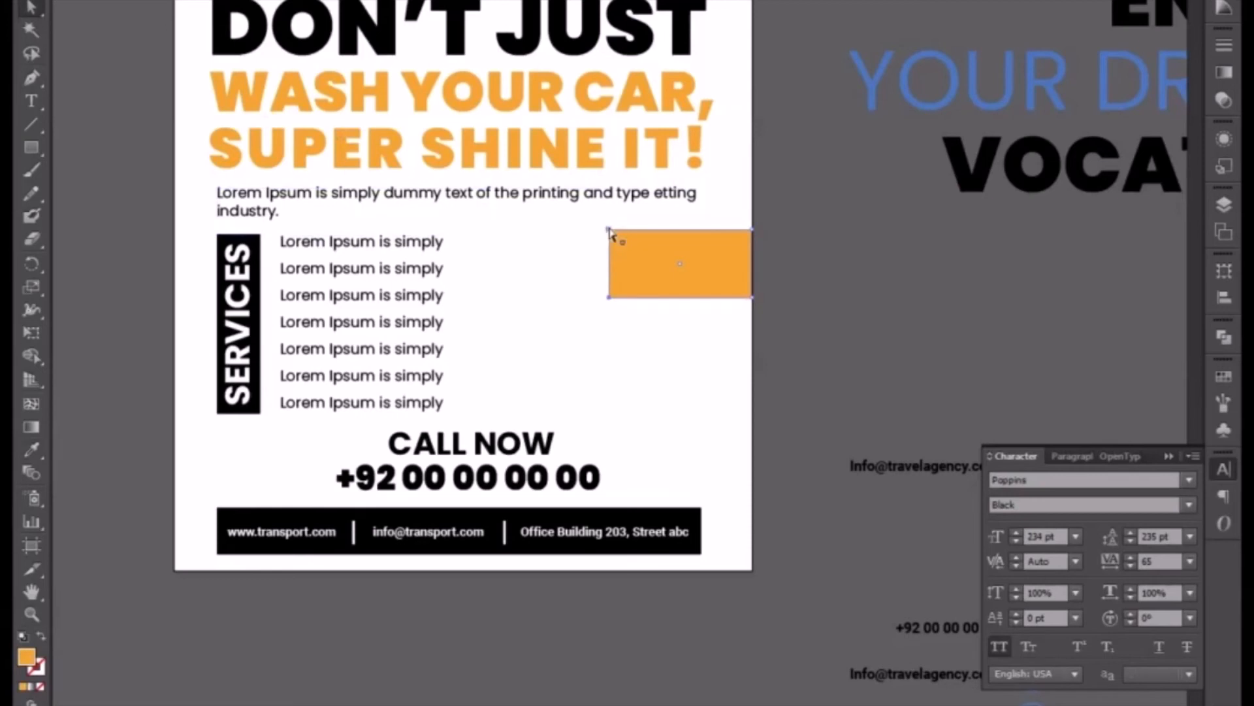
pyautogui.hotkey('shift', 'Up')
pyautogui.hotkey('shift', 'Up')
pyautogui.hotkey('shift', 'Up')
pyautogui.hotkey('shift', 'Up')
pyautogui.hotkey('shift', 'Up')
pyautogui.hotkey('shift', 'Up')
pyautogui.hotkey('shift', 'Up')
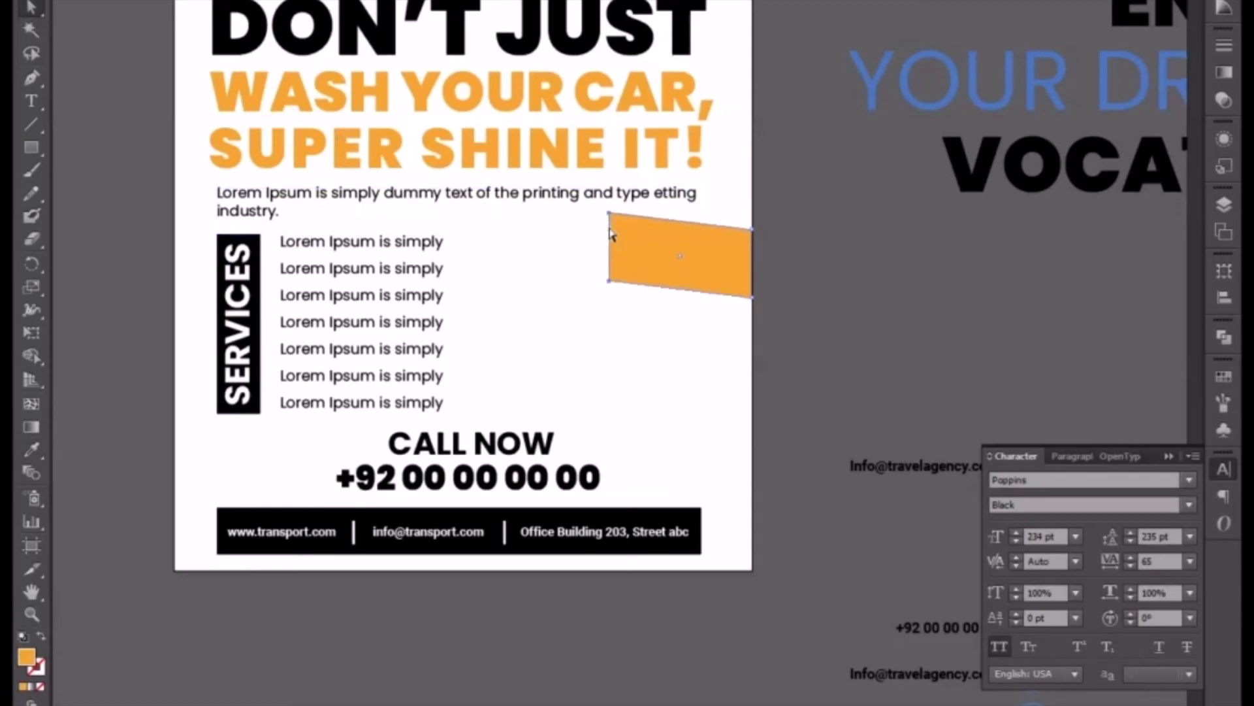
pyautogui.moveTo(720, 269); pyautogui.dragTo(720, 289)
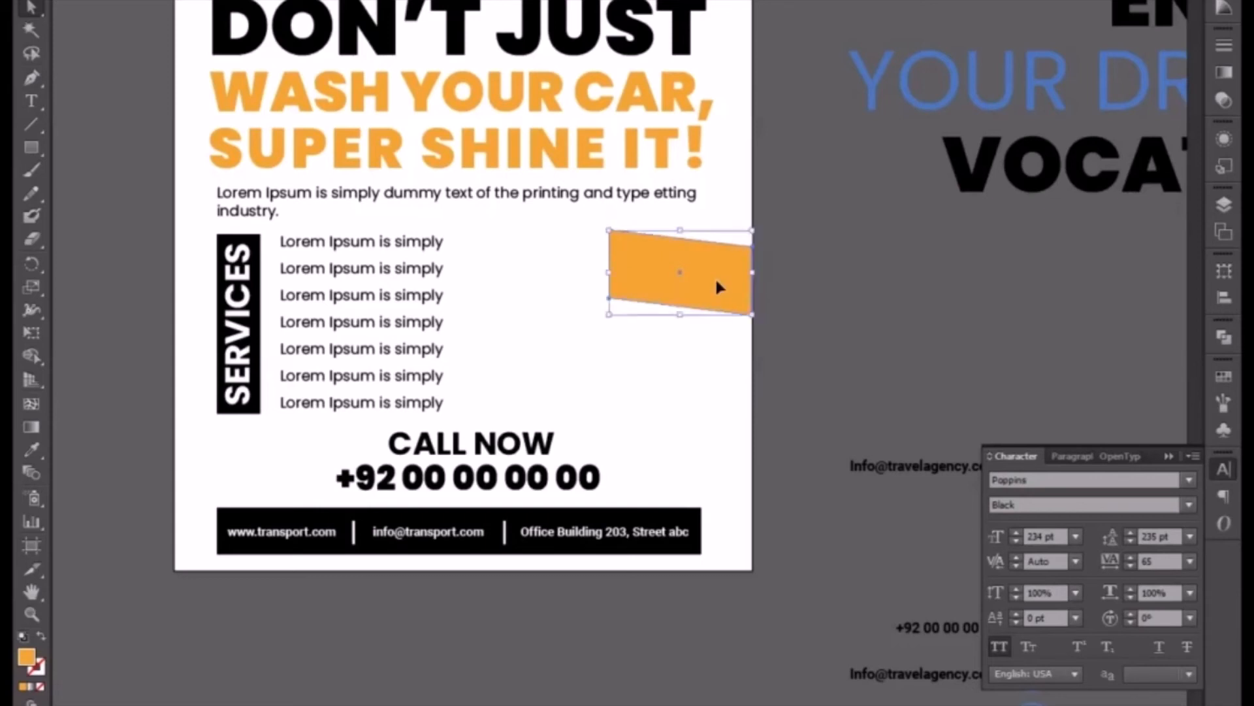
# Duplicate the TRAIN, FLIGHT, BUS, SHIP text into the empty area below the VOCATION heading
pyautogui.hotkey('ctrl', '+')
pyautogui.click(814, 405)
pyautogui.moveTo(767, 353); pyautogui.dragTo(591, 406)
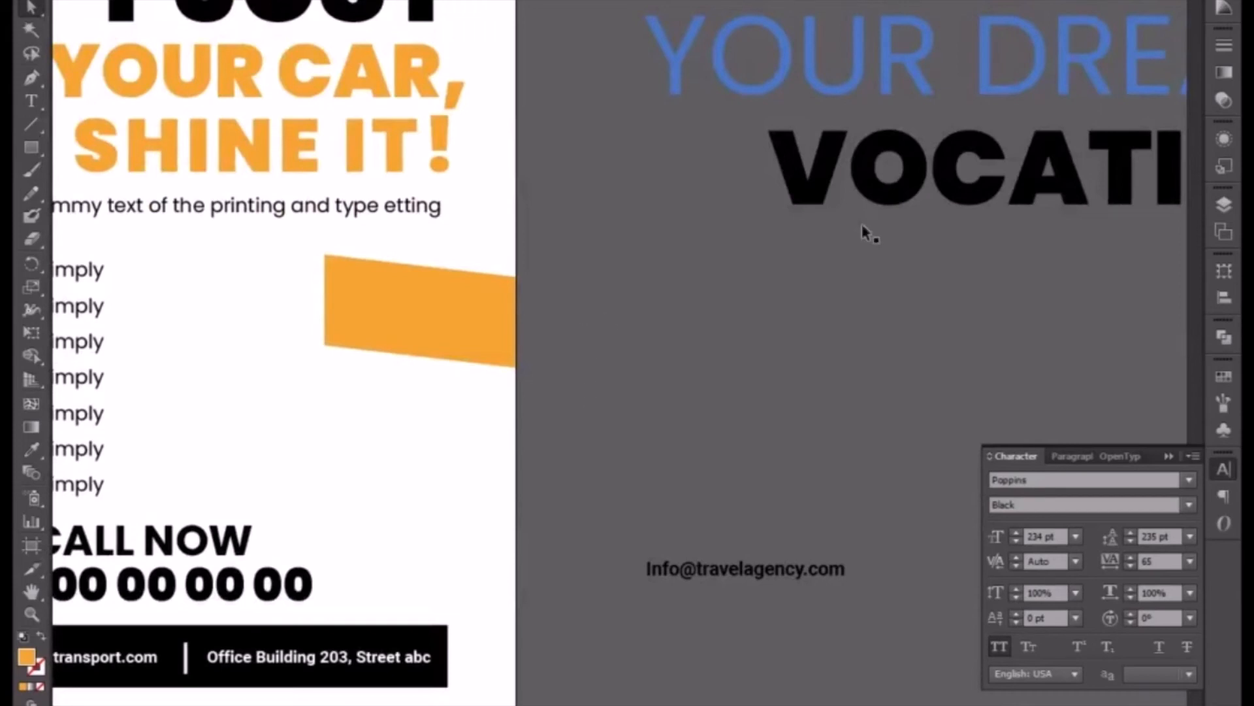
pyautogui.scroll(-4, 861, 223)
pyautogui.click(930, 53)
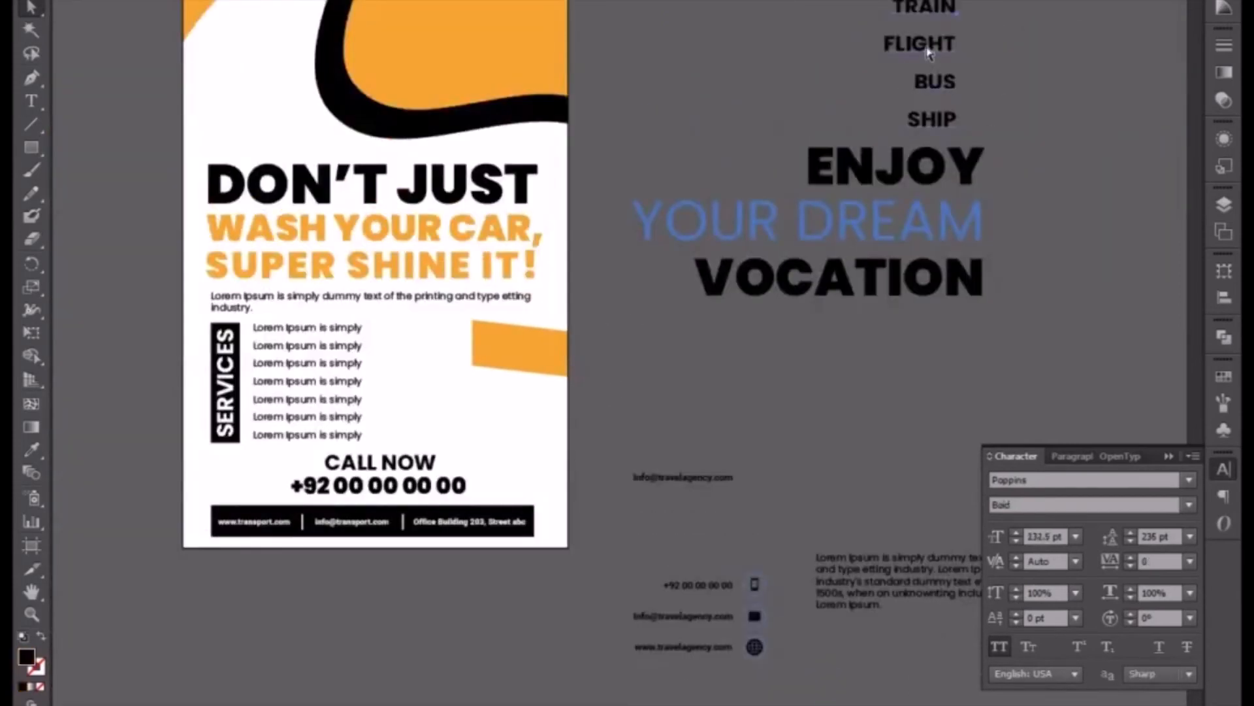
pyautogui.moveTo(930, 52); pyautogui.dragTo(696, 373)
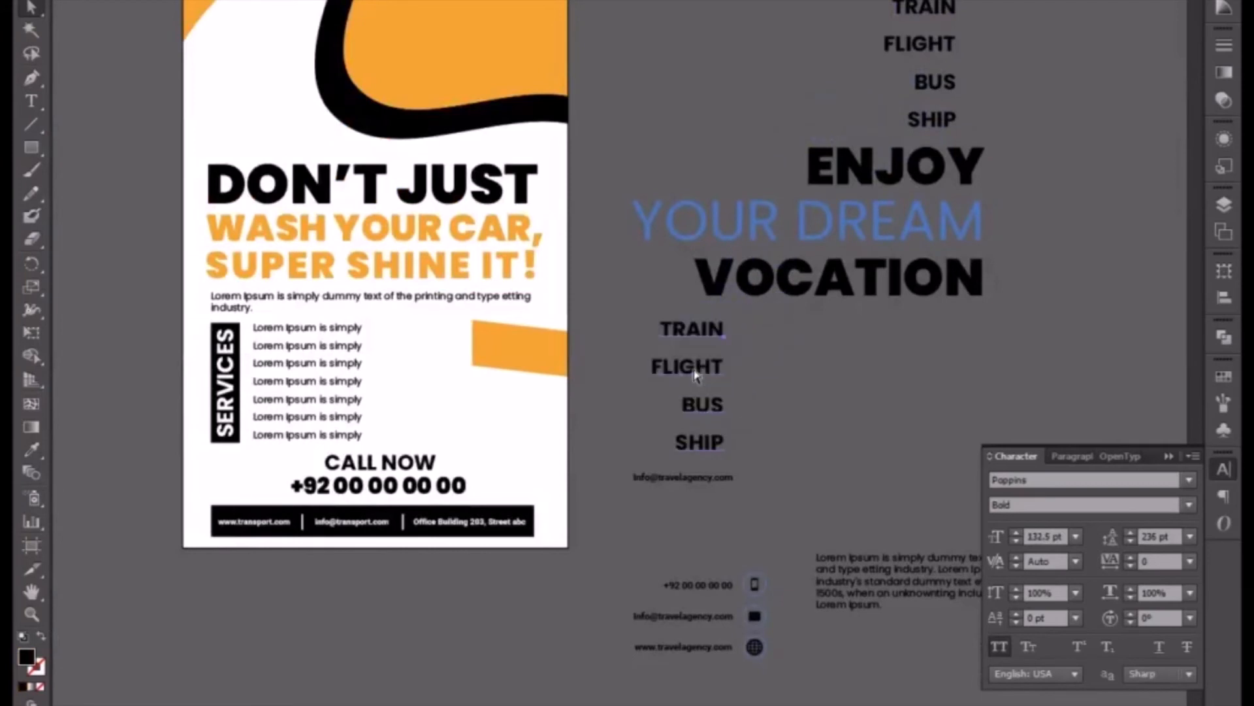
# Undo the mistyped characters in the duplicated list and switch the keyboard input language to English (Australia)
pyautogui.doubleClick(695, 372)
pyautogui.hotkey('ctrl', 'a')
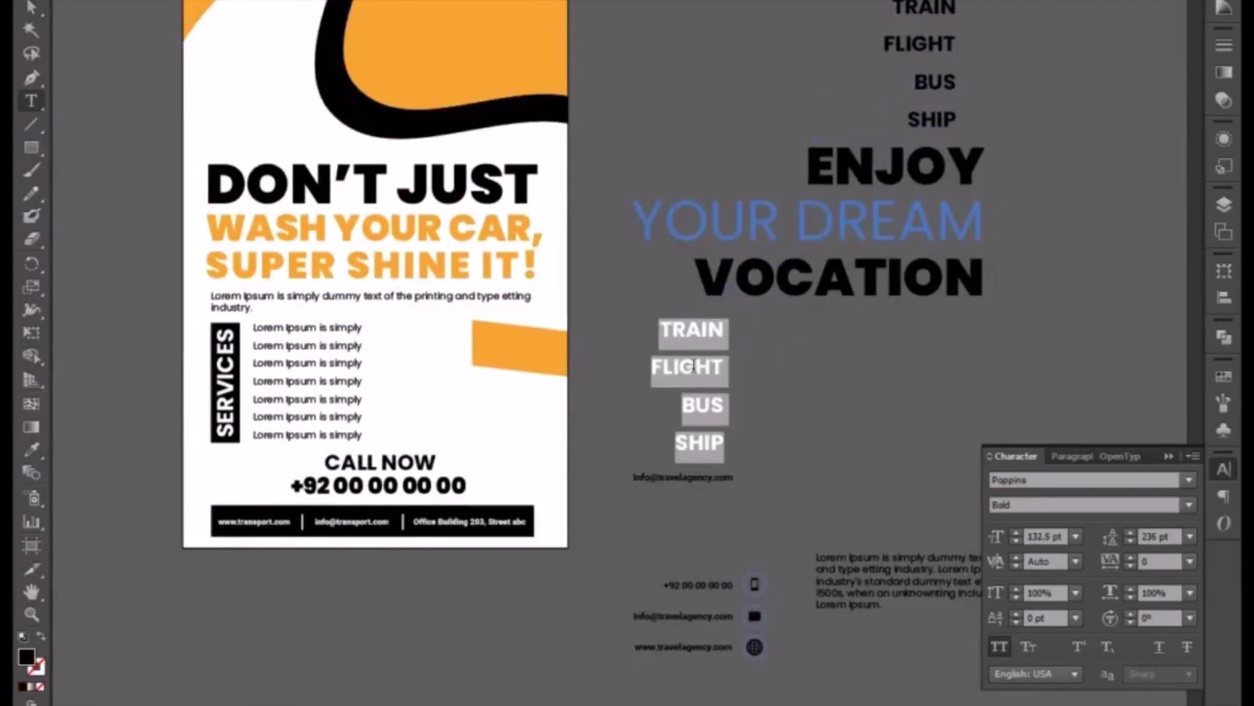
pyautogui.write('□□')
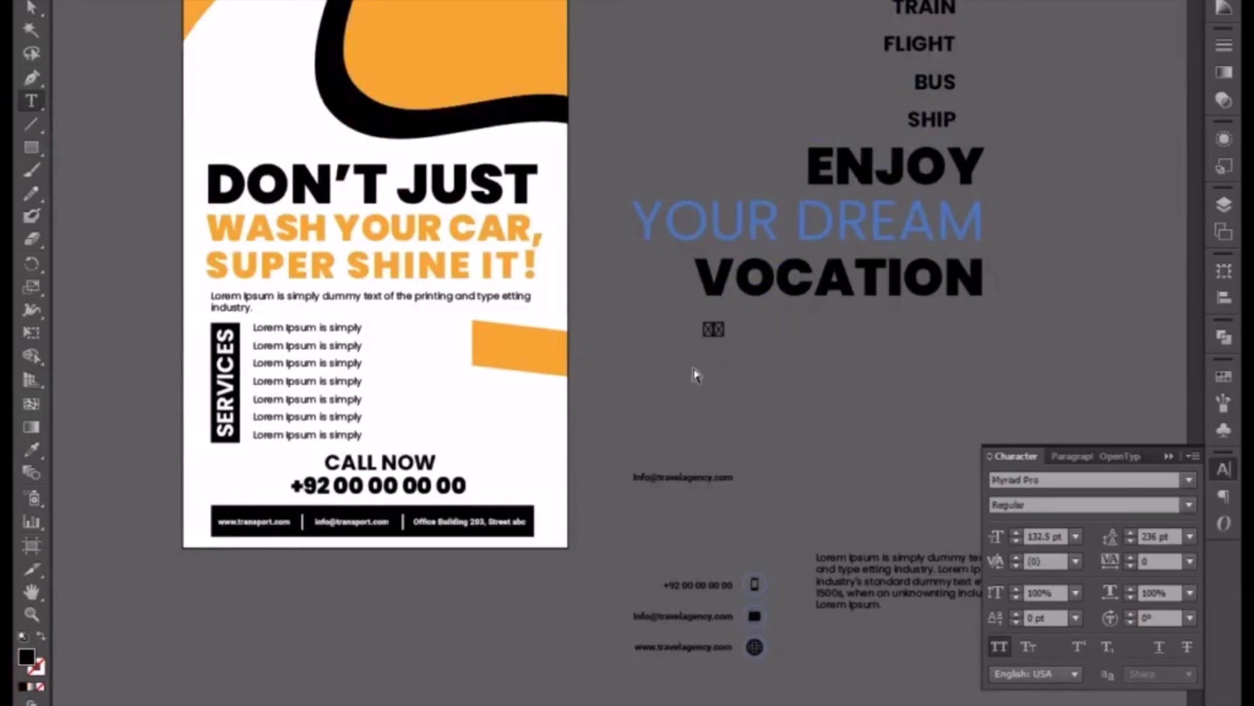
pyautogui.hotkey('ctrl', 'a')
pyautogui.hotkey('ctrl', 'z')
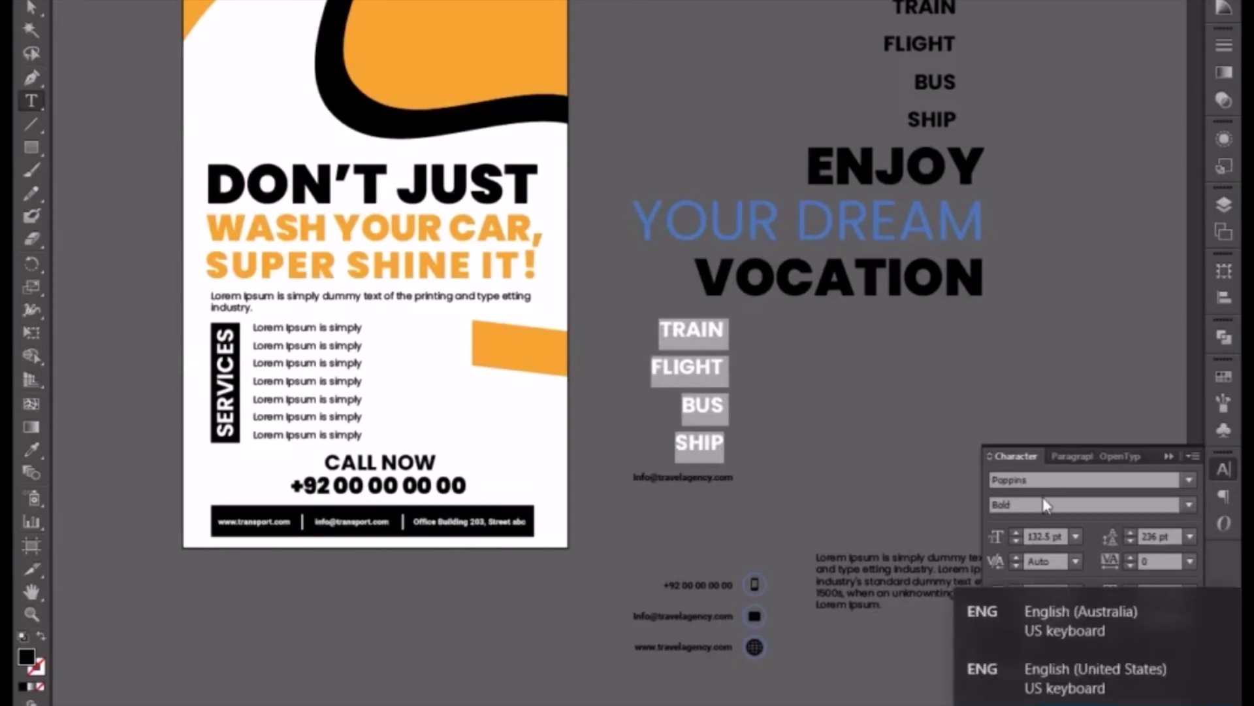
pyautogui.click(1025, 614)
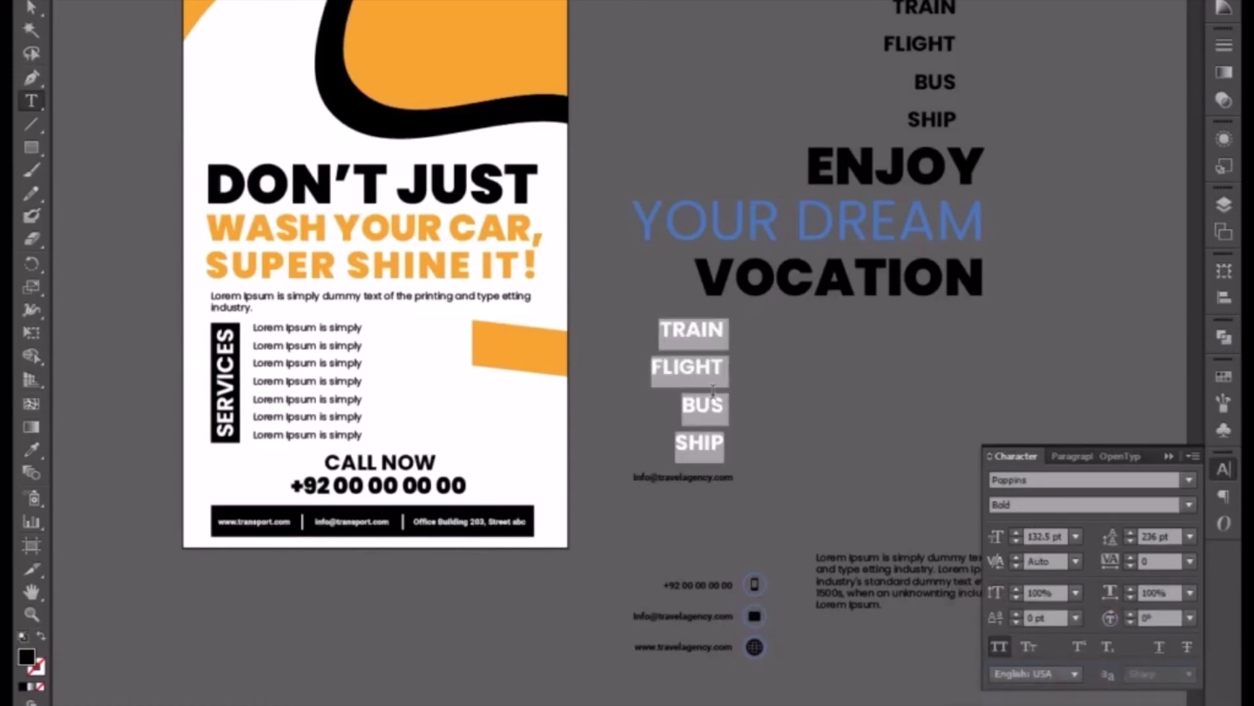
# Replace the duplicated list's text with DELUXE and WASH on two lines
pyautogui.write('CAR')
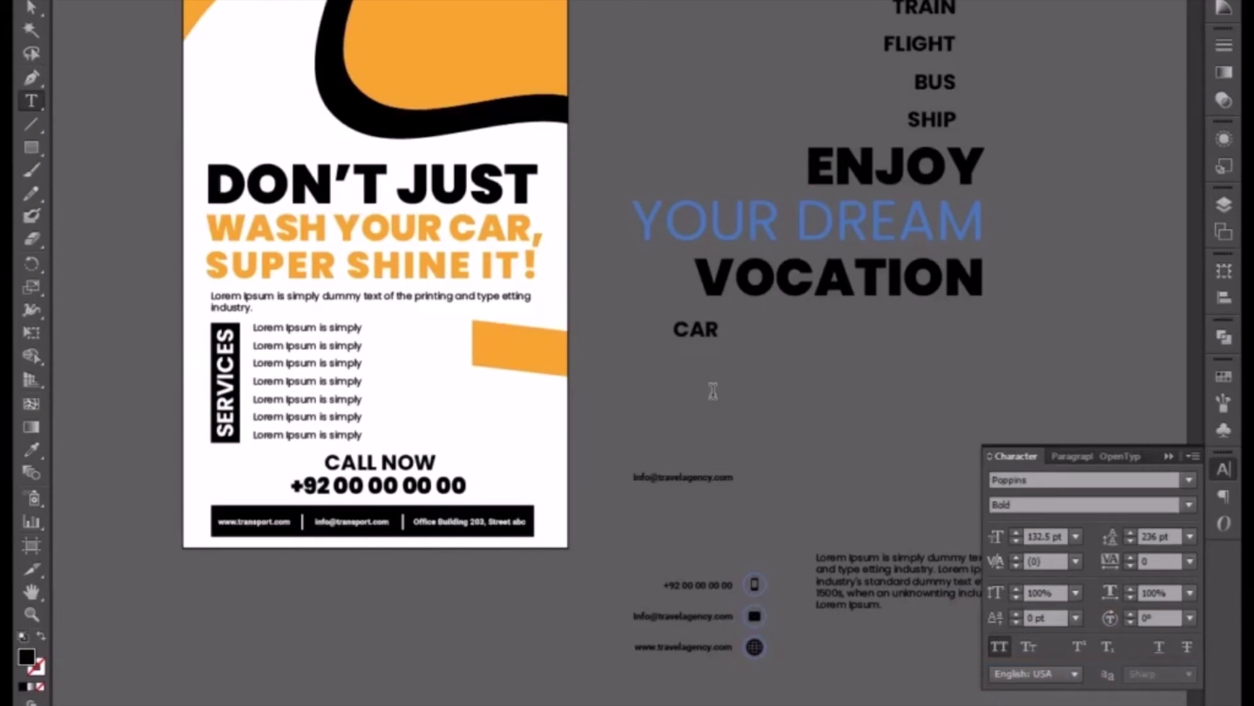
pyautogui.press('BackSpace')
pyautogui.press('BackSpace')
pyautogui.press('BackSpace')
pyautogui.write('DELUX')
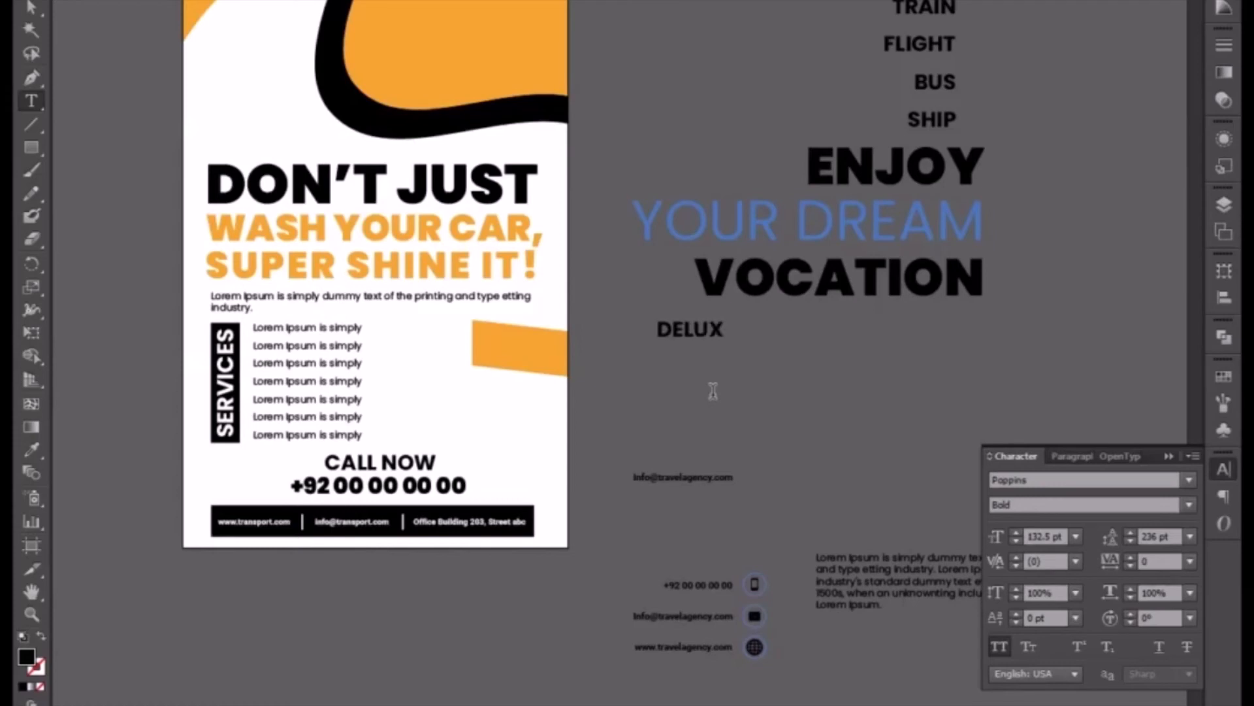
pyautogui.write('E')
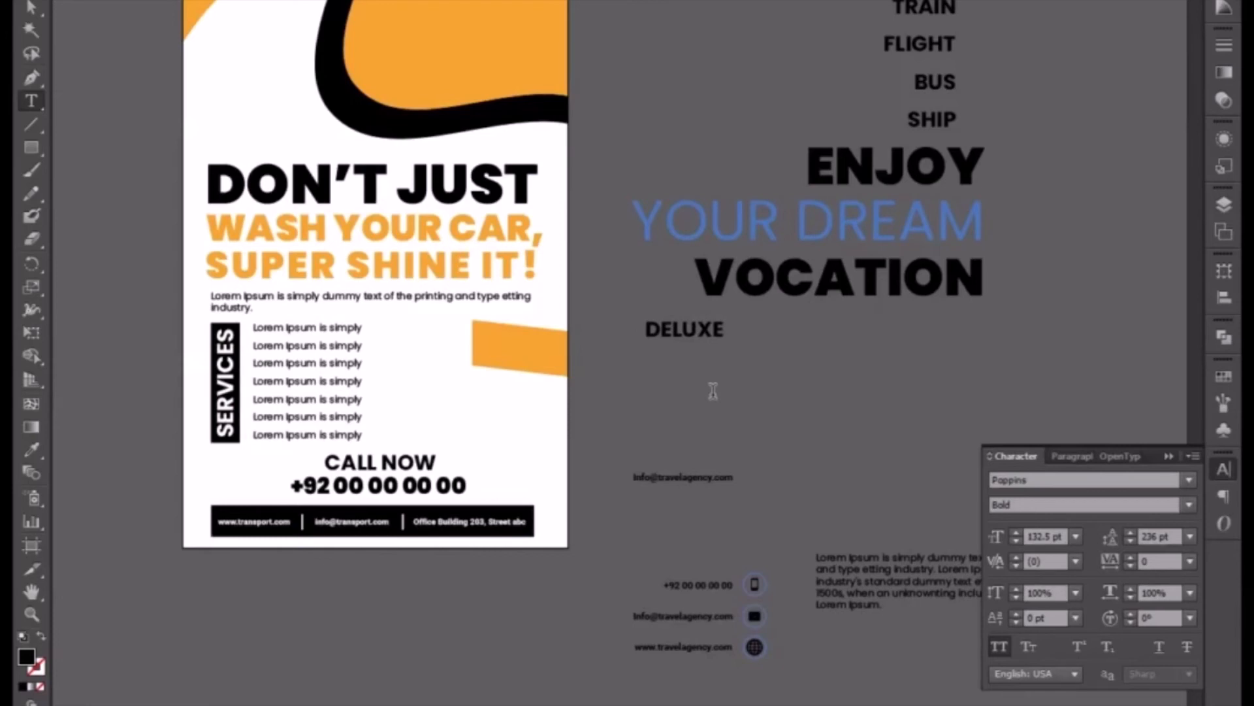
pyautogui.press('Return')
pyautogui.write('WASG')
pyautogui.press('BackSpace')
pyautogui.write('H')
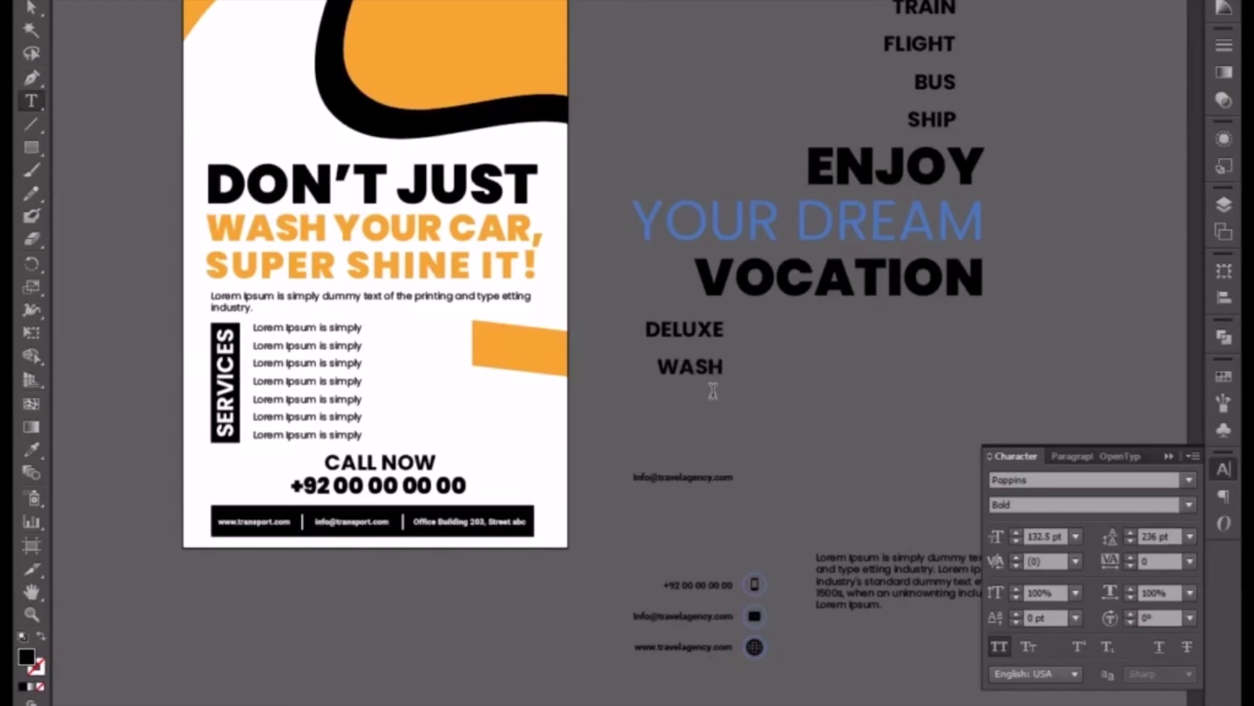
# Set the DELUXE WASH text's leading to Auto and centre-align its two lines
pyautogui.hotkey('ctrl', 'a')
pyautogui.click(1191, 537)
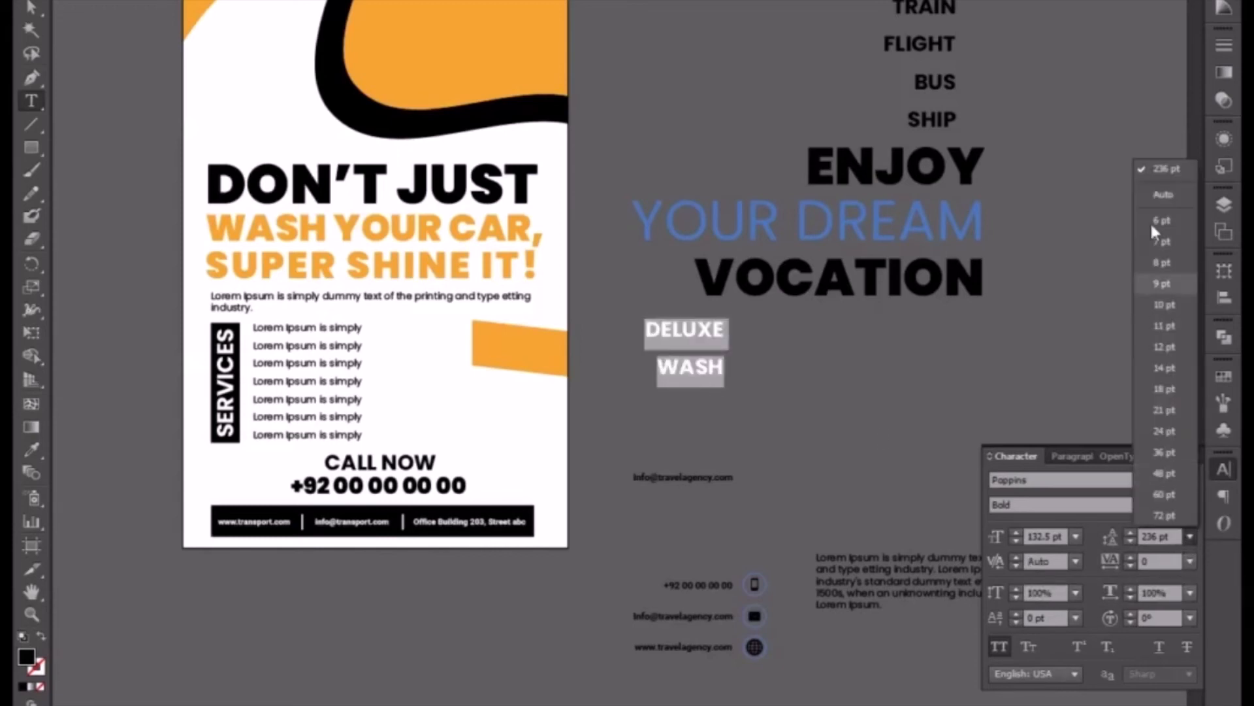
pyautogui.click(1149, 191)
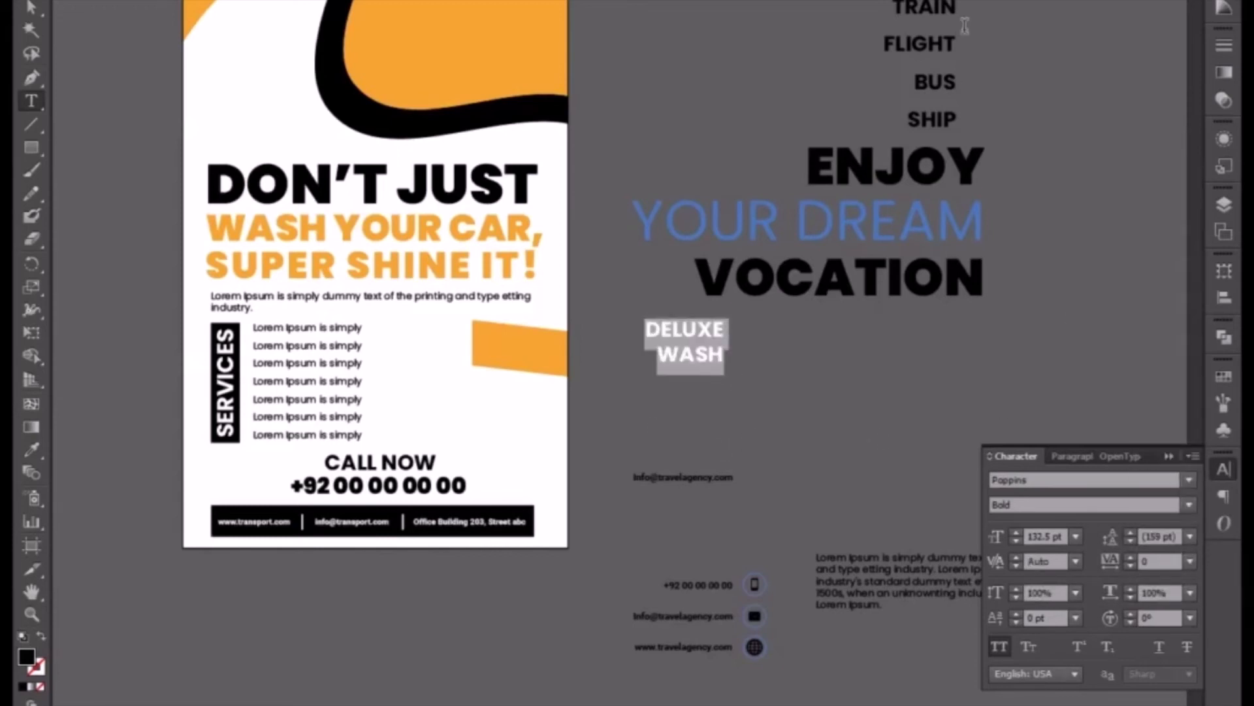
pyautogui.hotkey('ctrl', 'shift', 'l')
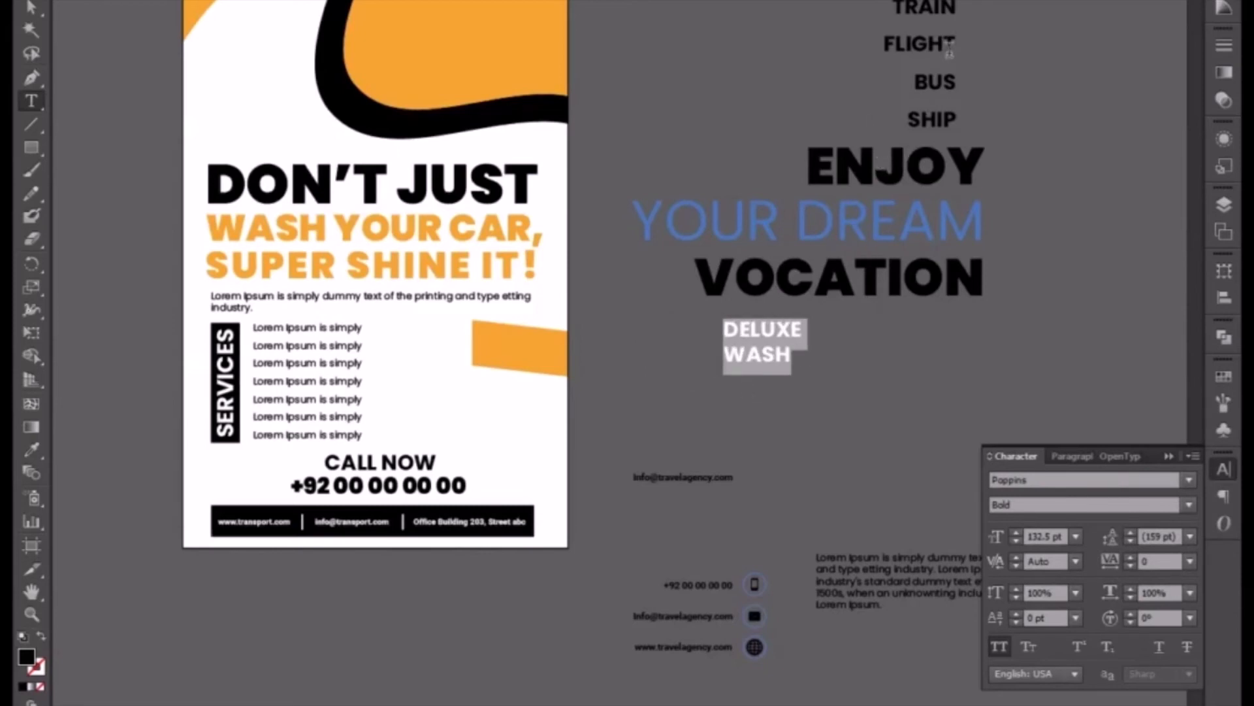
pyautogui.hotkey('ctrl', 'shift', 'c')
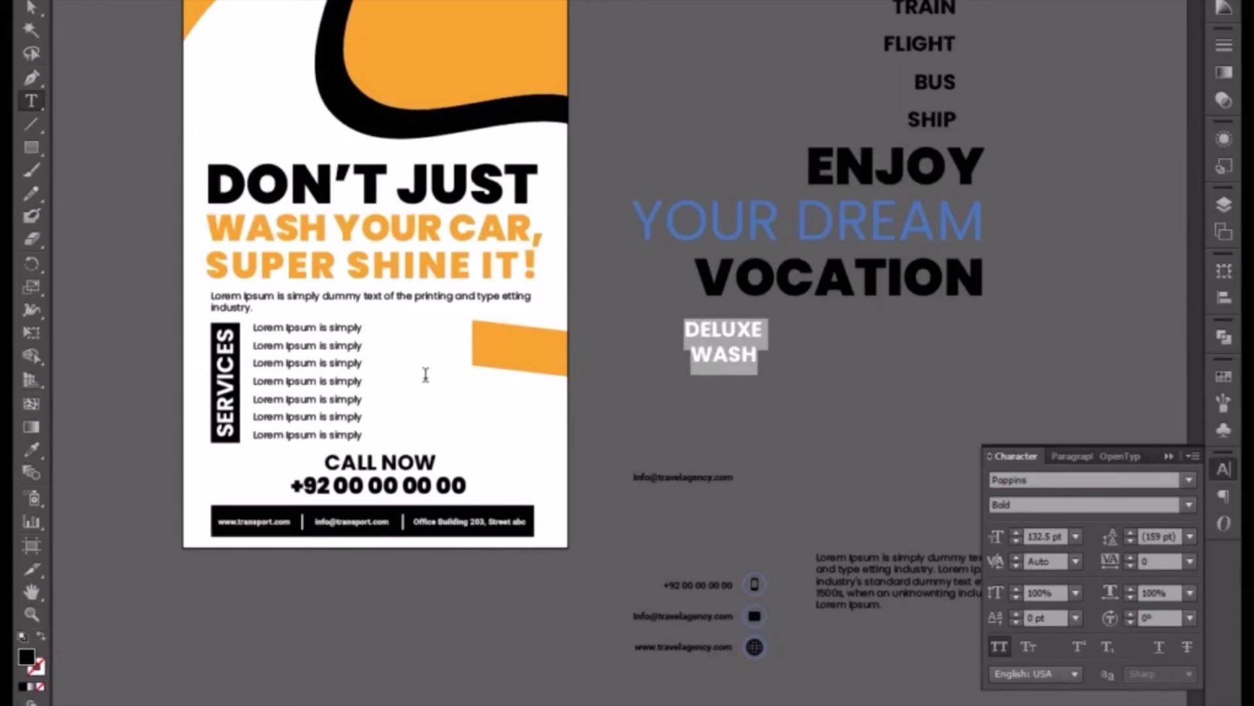
# Tighten the DELUXE WASH text's leading to 119 pt
pyautogui.click(31, 8)
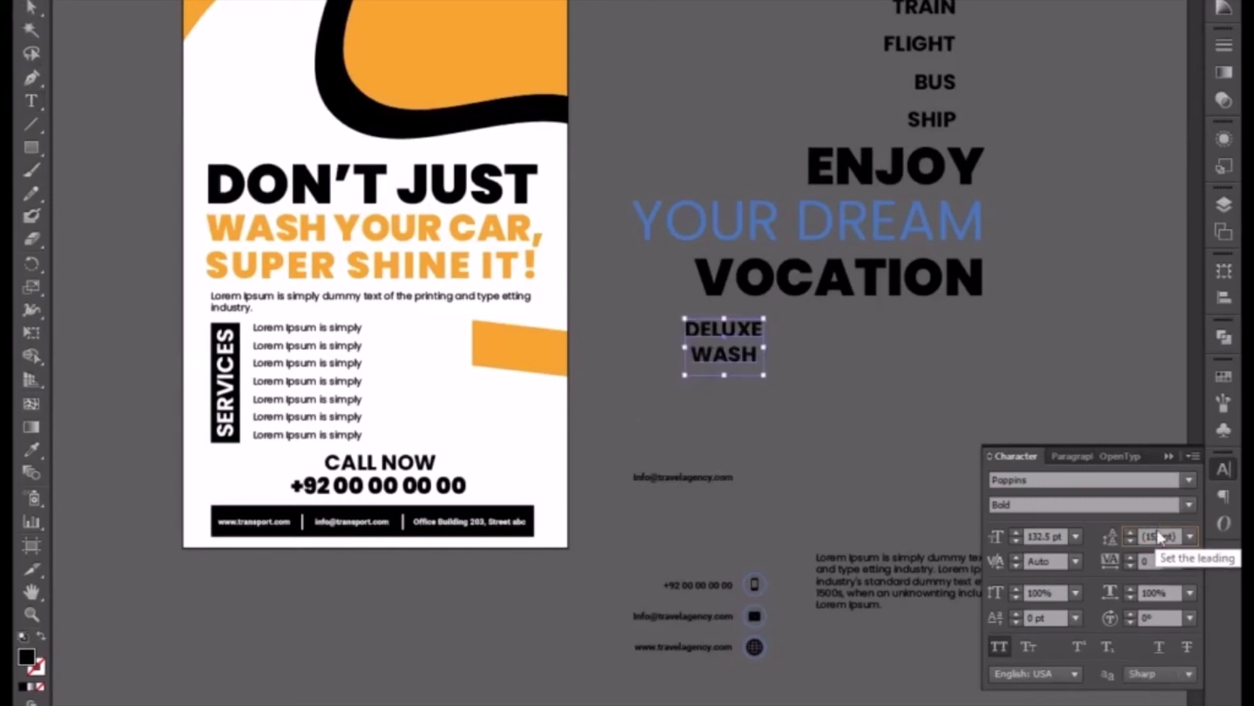
pyautogui.scroll(-20, 1157, 537)
pyautogui.scroll(-20, 1158, 537)
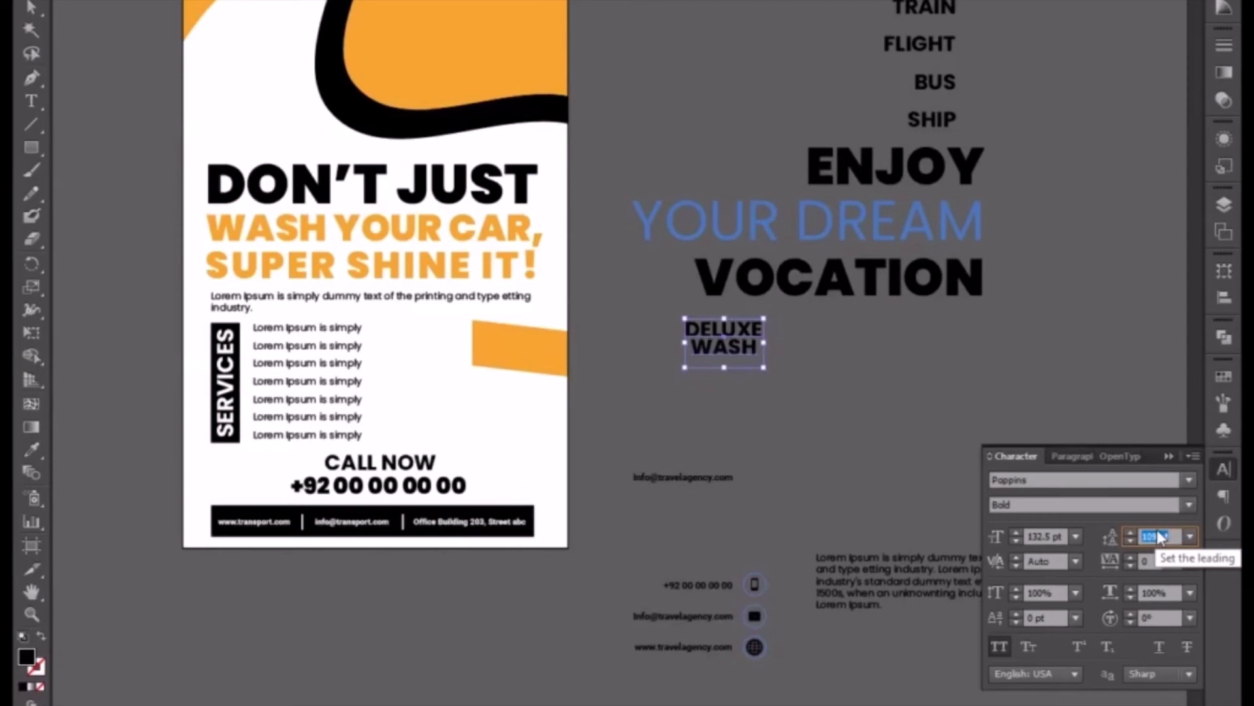
pyautogui.hotkey('ctrl', '+')
pyautogui.hotkey('ctrl', '+')
pyautogui.hotkey('ctrl', '+')
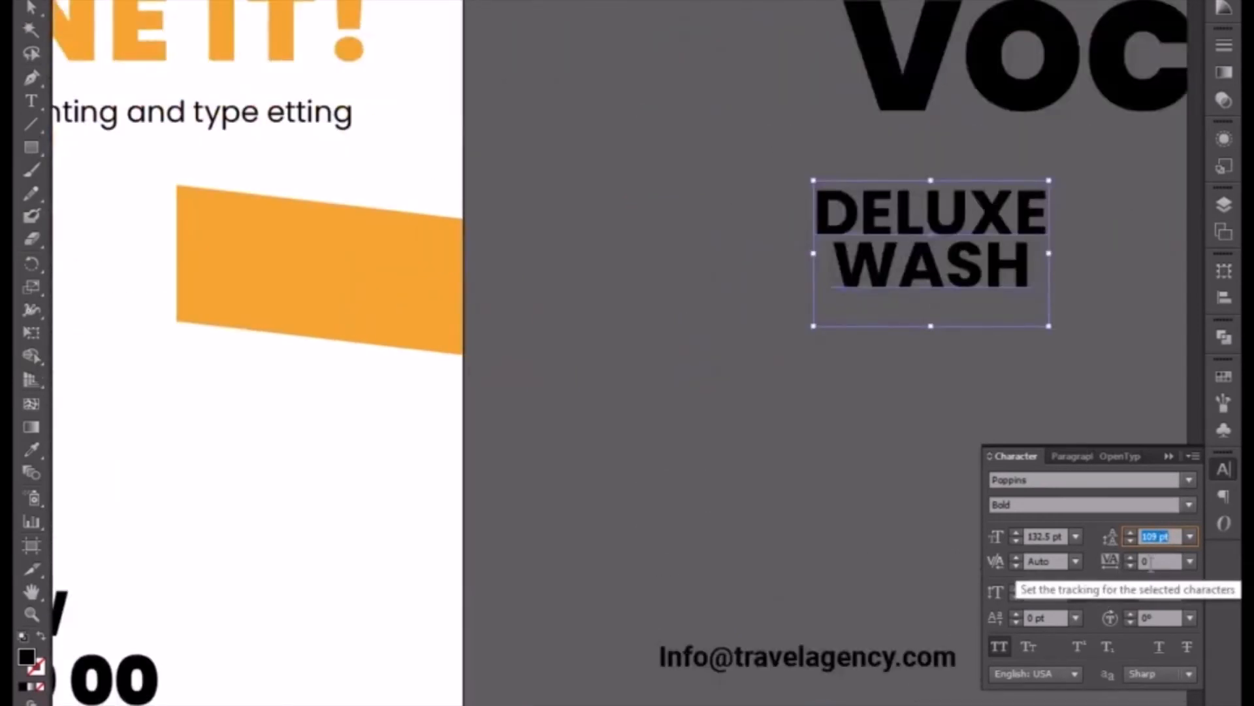
pyautogui.press('Up')
pyautogui.press('Up')
pyautogui.press('Up')
pyautogui.press('Up')
pyautogui.press('Up')
pyautogui.press('Up')
pyautogui.press('Up')
pyautogui.press('Up')
pyautogui.press('Up')
pyautogui.press('Up')
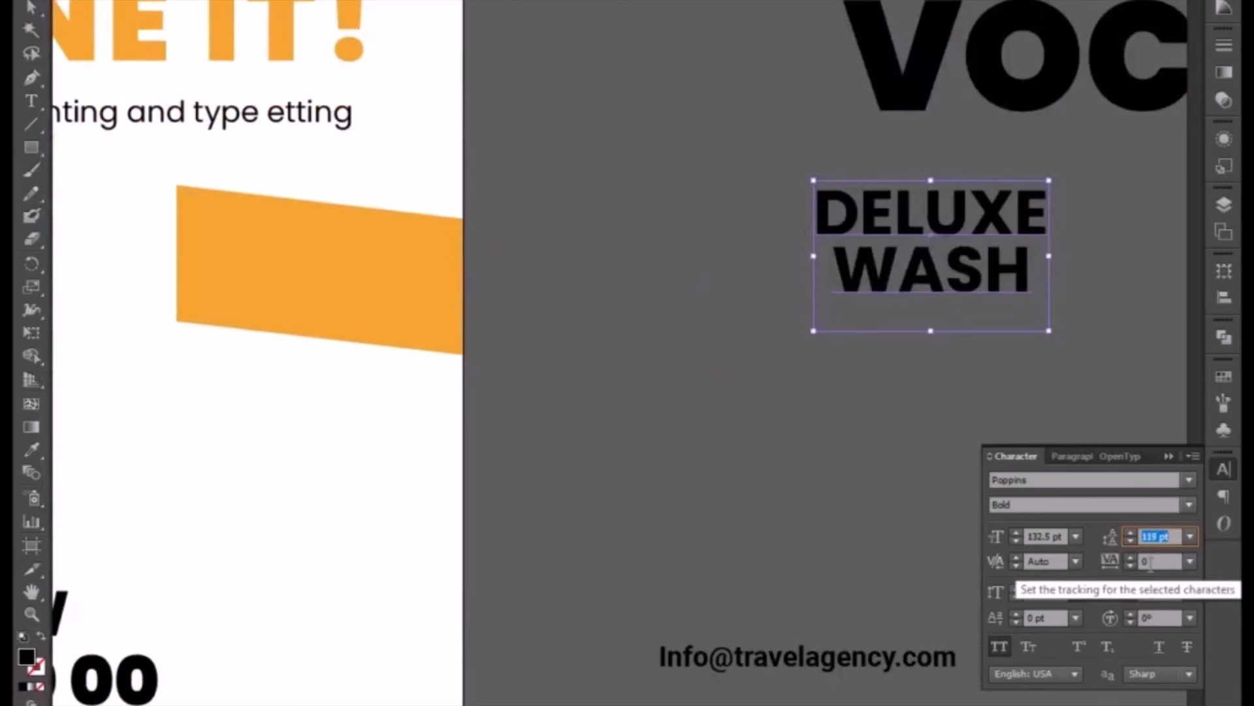
# Scale the DELUXE WASH text down to about 74 pt and rotate it slightly clockwise to follow the orange shape's slant
pyautogui.moveTo(1048, 331); pyautogui.dragTo(943, 300)
pyautogui.moveTo(912, 226); pyautogui.dragTo(1062, 235)
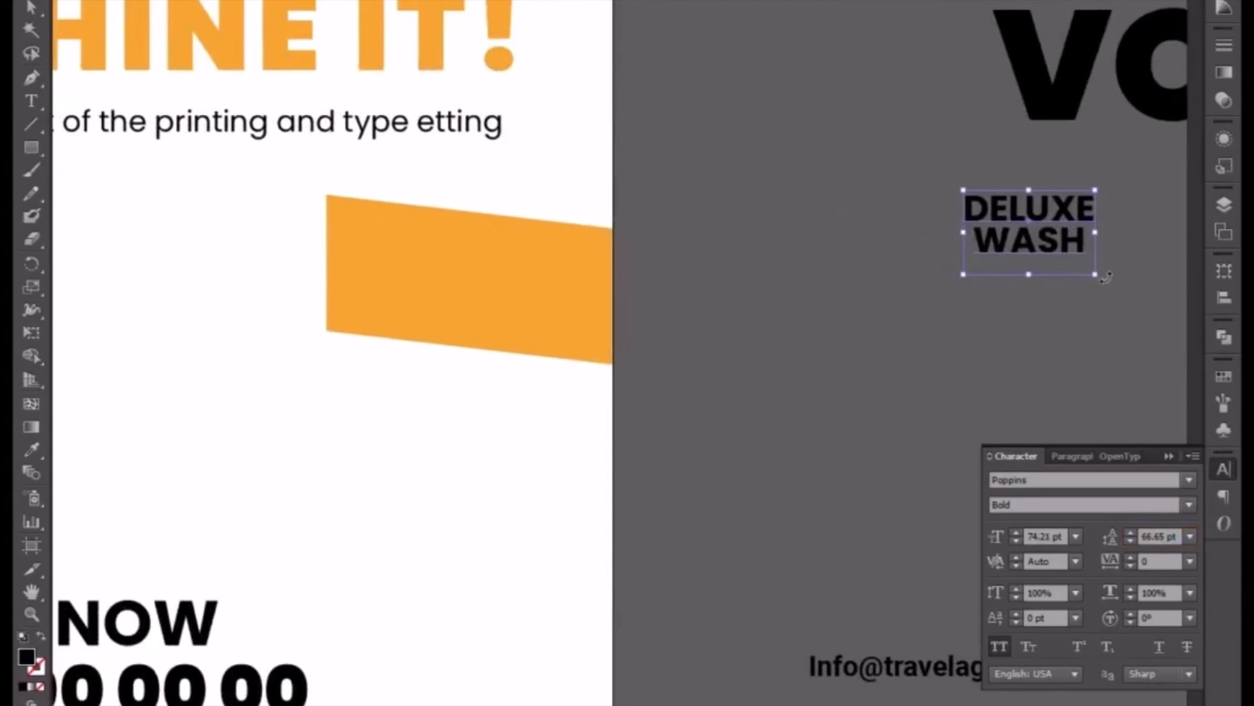
pyautogui.click(1090, 286)
pyautogui.click(1043, 251)
pyautogui.moveTo(1099, 281)
pyautogui.mouseDown()
pyautogui.moveTo(1095, 300)
pyautogui.moveTo(1104, 291)
pyautogui.mouseUp()
pyautogui.press('space')
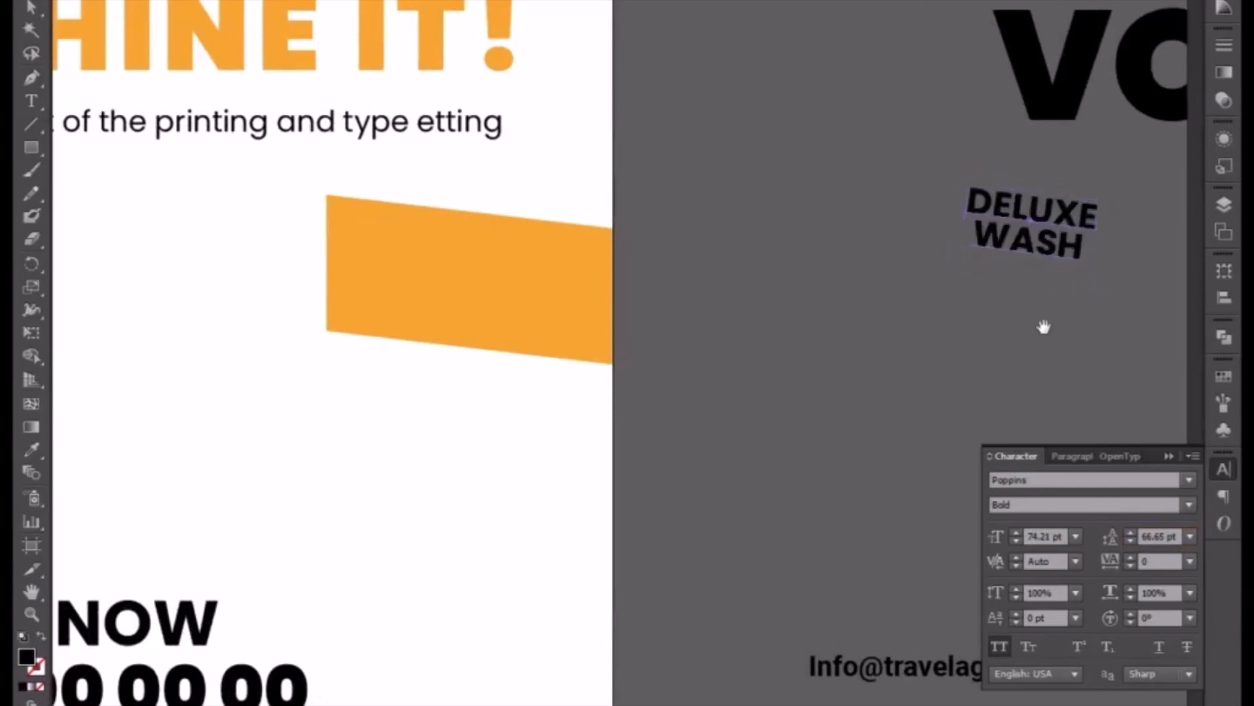
# Place the DELUXE WASH text on the orange shape, bring it to the front and fine-tune its rotation to the slant
pyautogui.moveTo(1044, 327); pyautogui.dragTo(1121, 290)
pyautogui.moveTo(1115, 209); pyautogui.dragTo(532, 281)
pyautogui.rightClick(532, 282)
pyautogui.moveTo(570, 456)
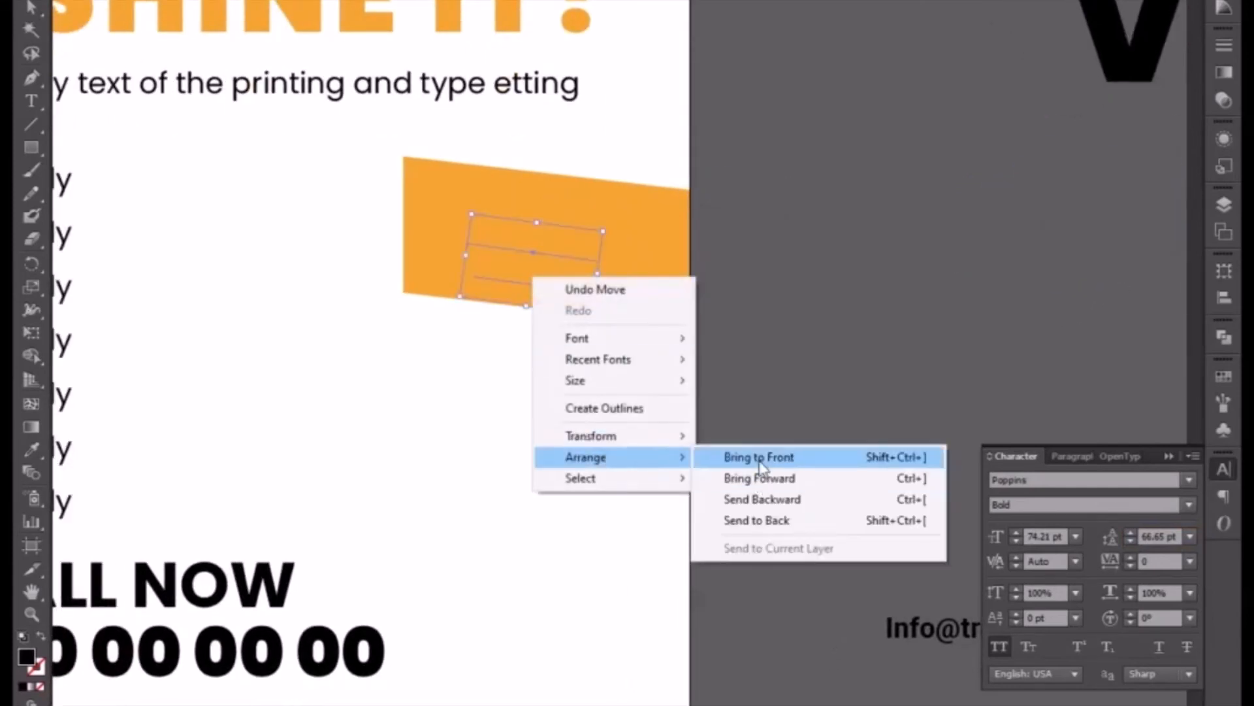
pyautogui.click(760, 461)
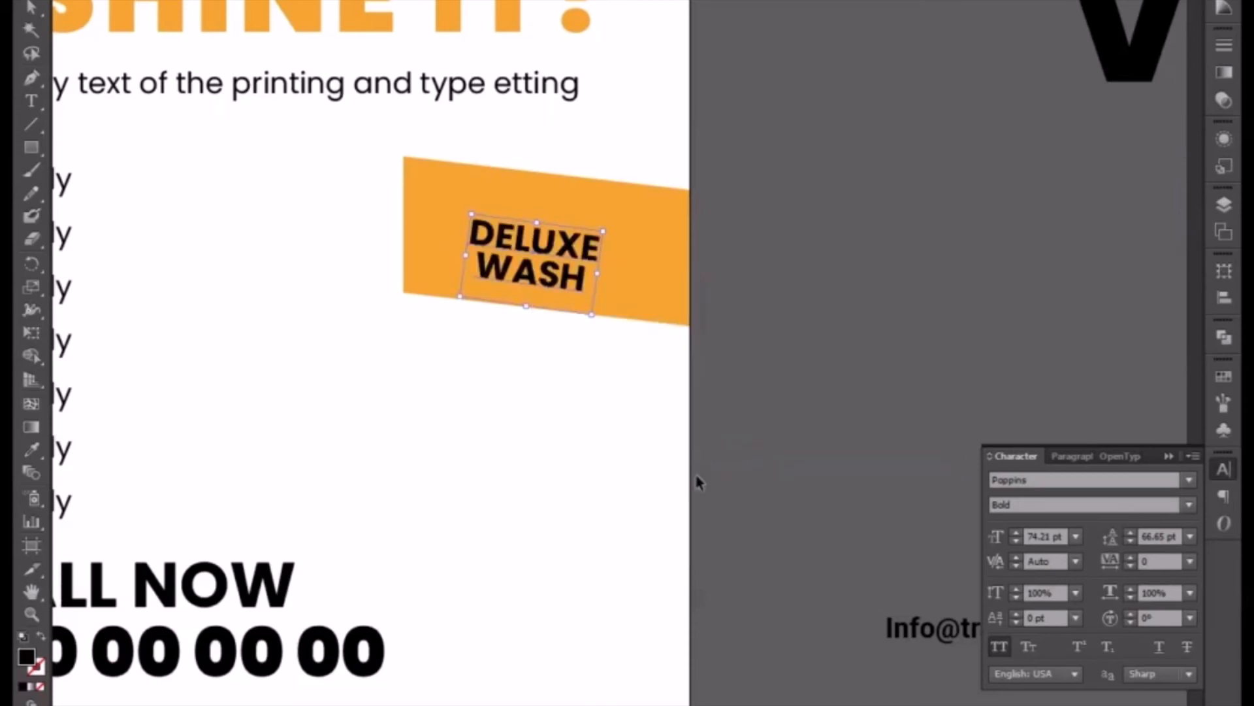
pyautogui.moveTo(598, 324); pyautogui.dragTo(601, 321)
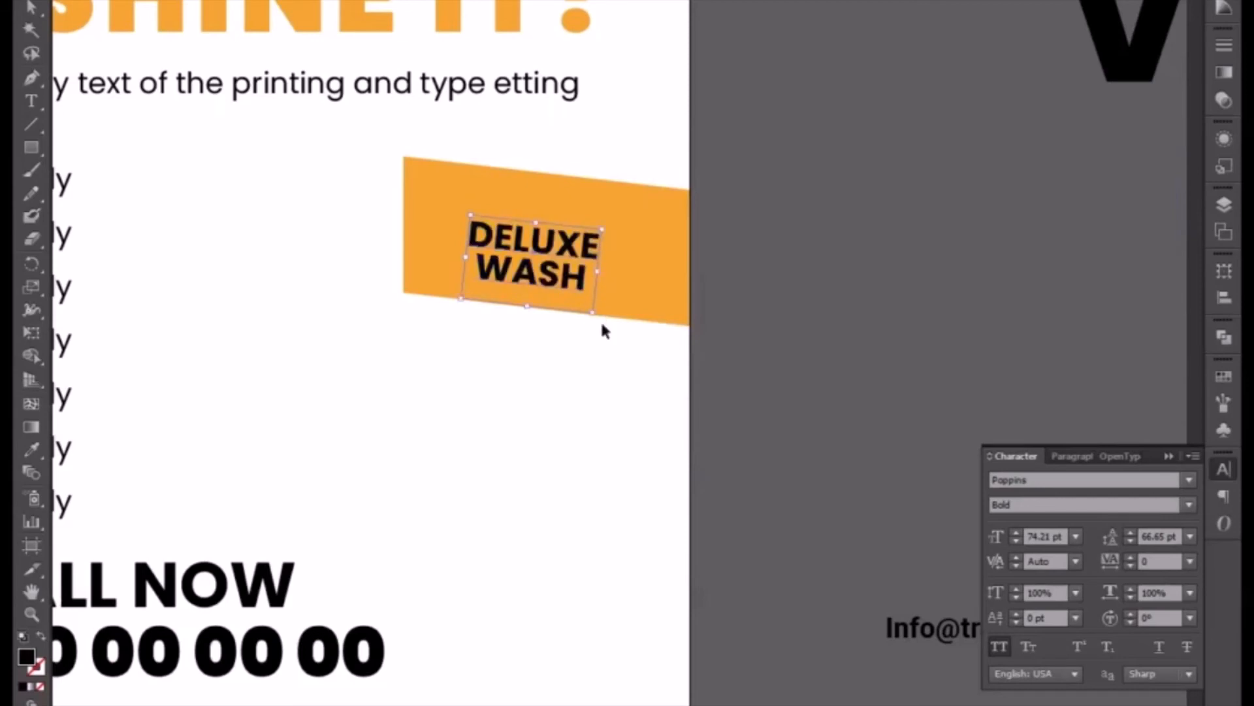
# Duplicate the DELUXE WASH text above the original and change the copy to $39.00
pyautogui.moveTo(578, 271); pyautogui.dragTo(586, 203)
pyautogui.press('t')
pyautogui.tripleClick(566, 211)
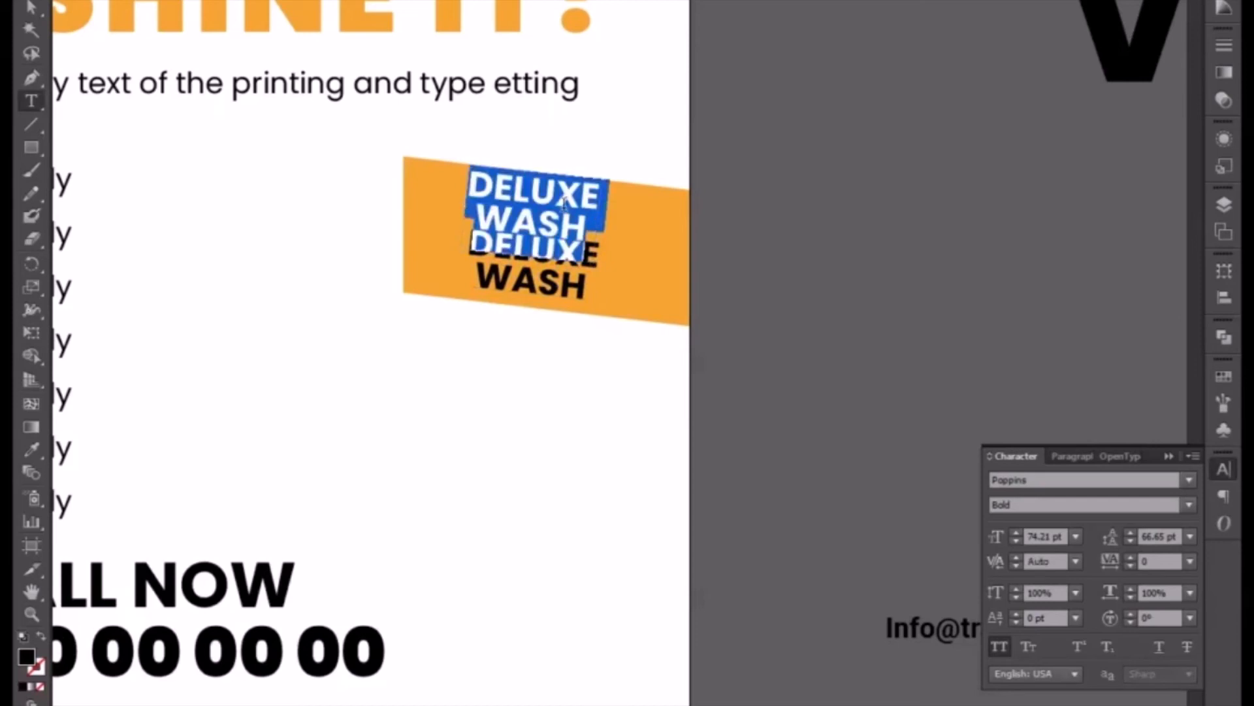
pyautogui.write('$')
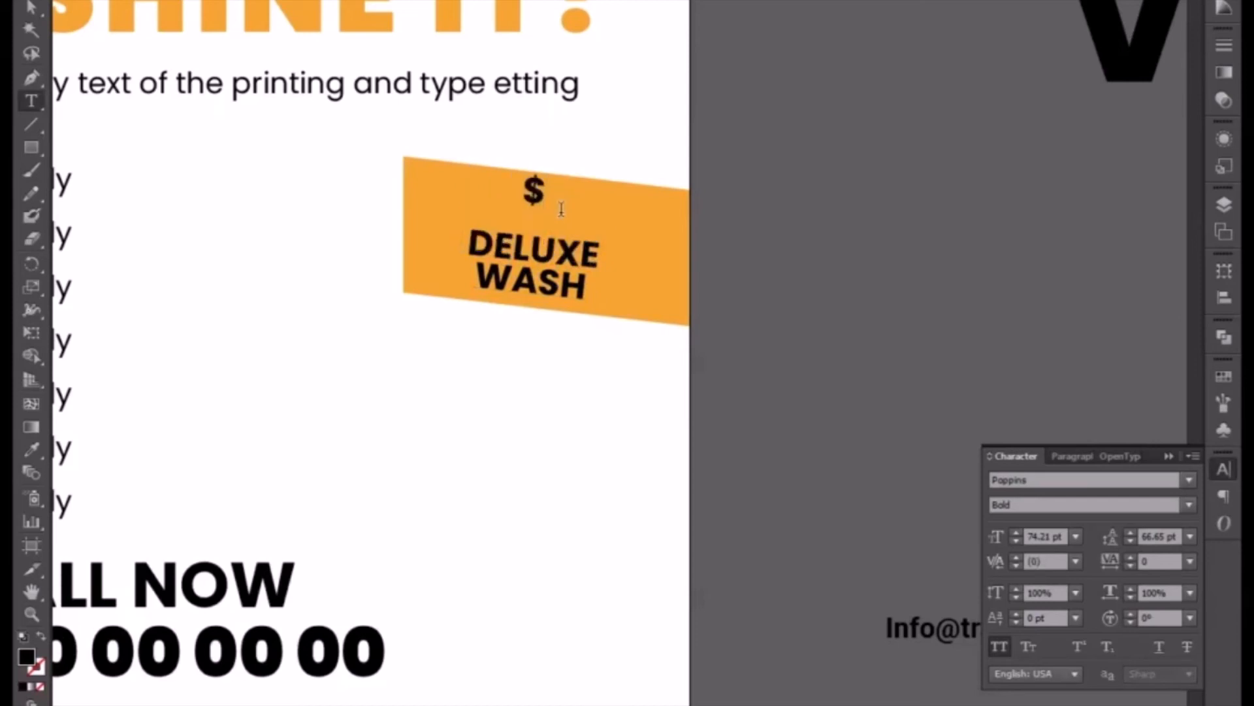
pyautogui.write('39.')
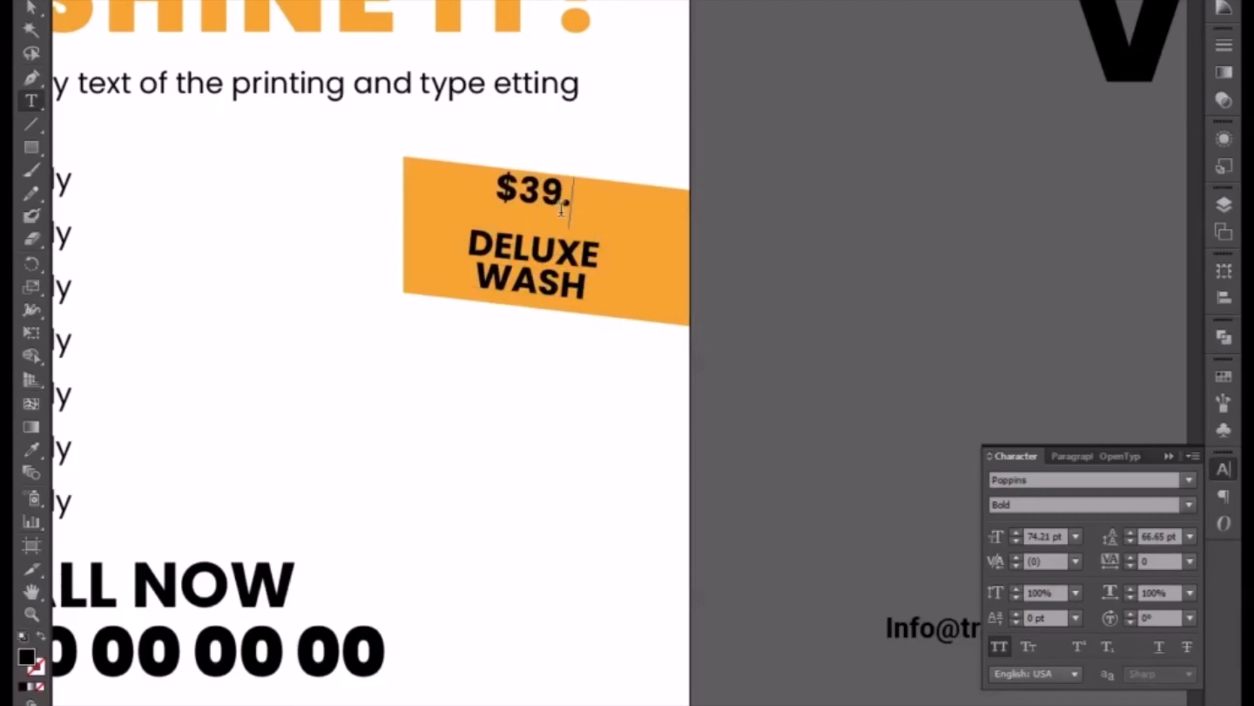
pyautogui.write('00')
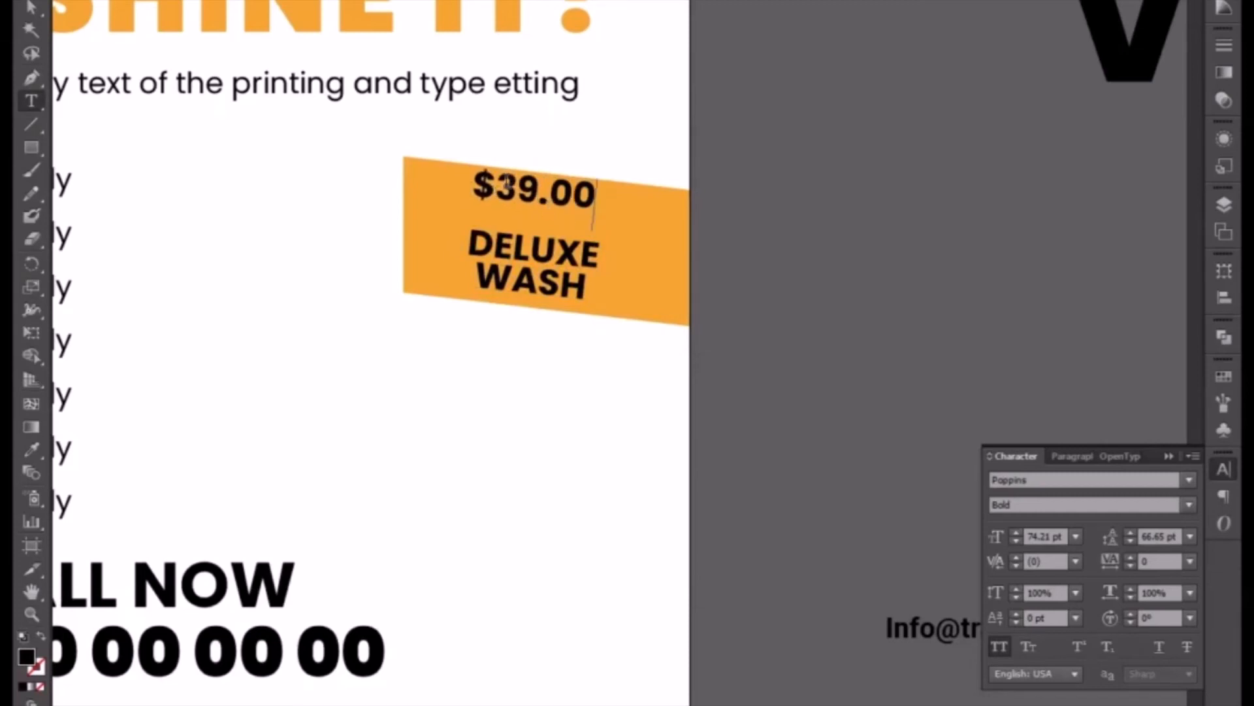
# Change the price to $49.00 and make the .00 superscript
pyautogui.moveTo(492, 188); pyautogui.dragTo(607, 190)
pyautogui.write('4')
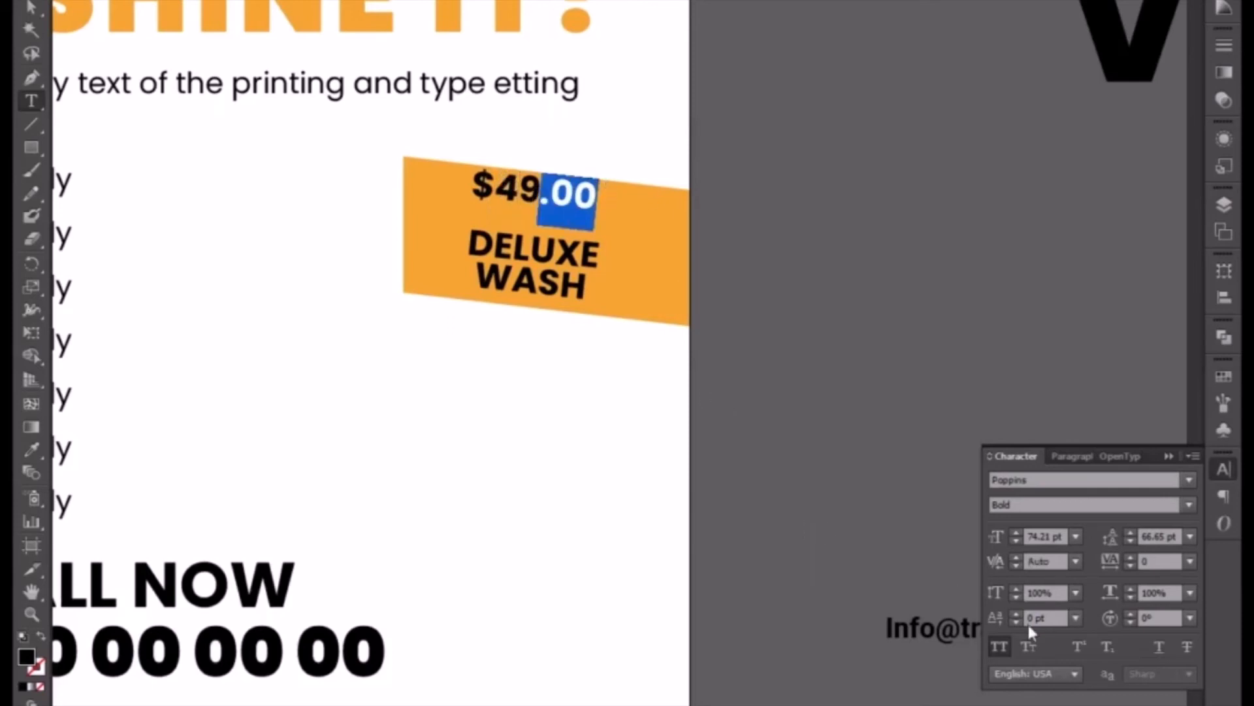
pyautogui.click(1080, 643)
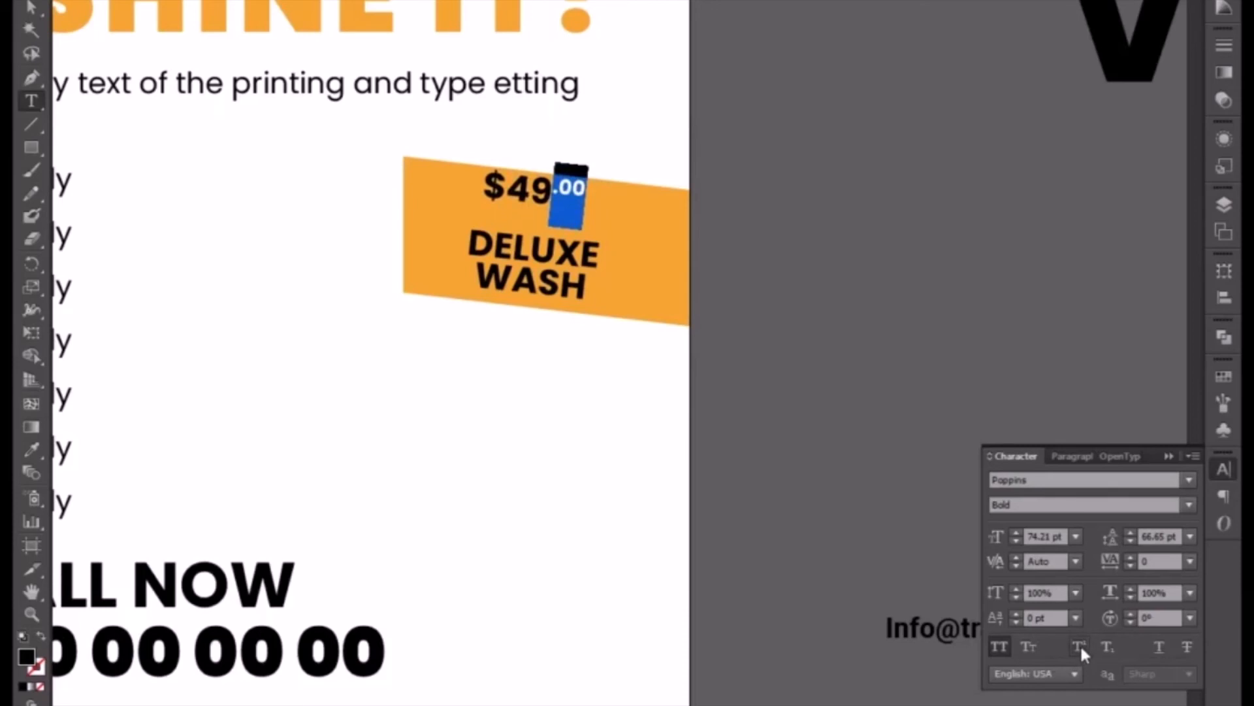
# Set the price text's font style to Black and enlarge it to about 111 pt
pyautogui.click(29, 8)
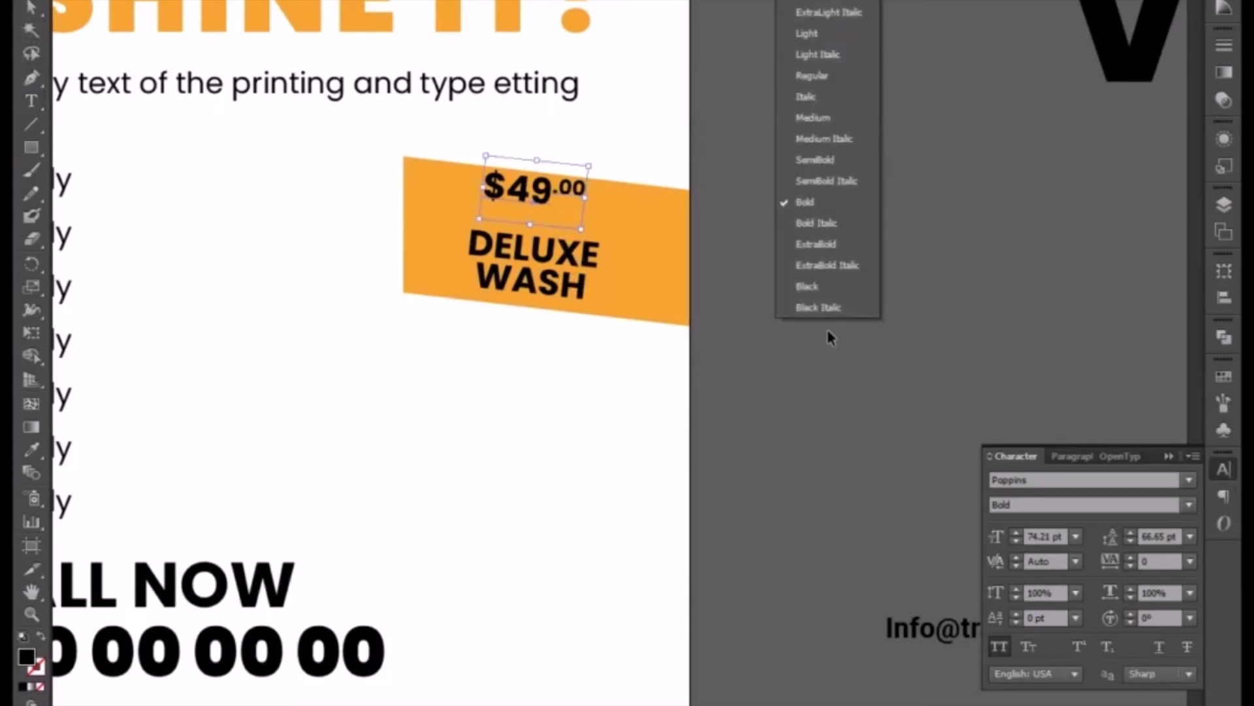
pyautogui.click(817, 287)
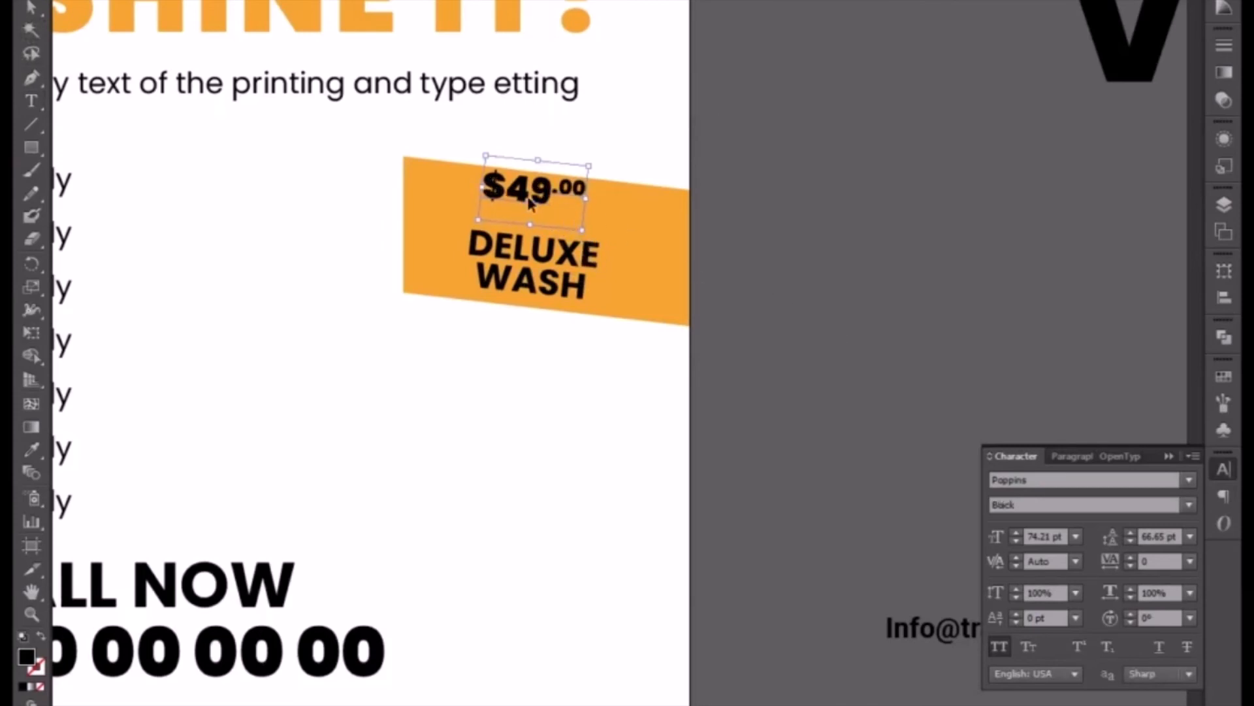
pyautogui.moveTo(581, 229); pyautogui.dragTo(626, 272)
# Nudge the price into place on the orange shape, centre DELUXE WASH beneath it, and select both texts
pyautogui.hotkey('shift', 'Right')
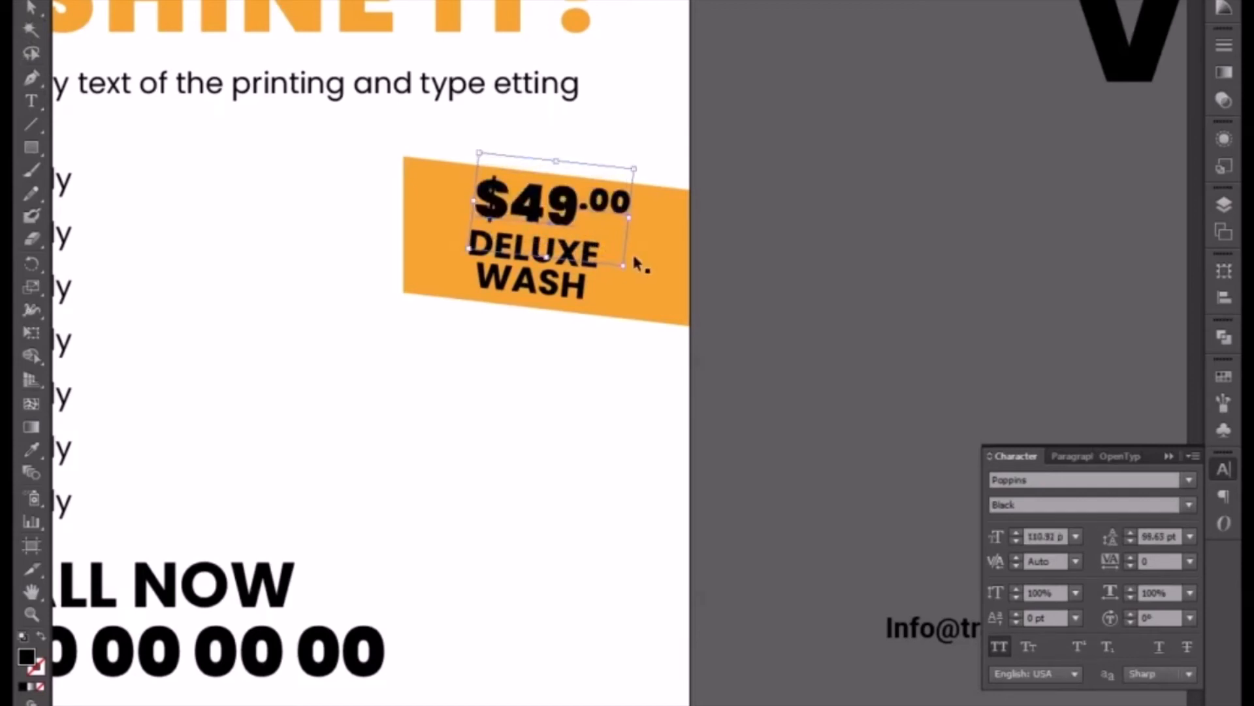
pyautogui.hotkey('shift', 'Down')
pyautogui.press('Left')
pyautogui.press('Left')
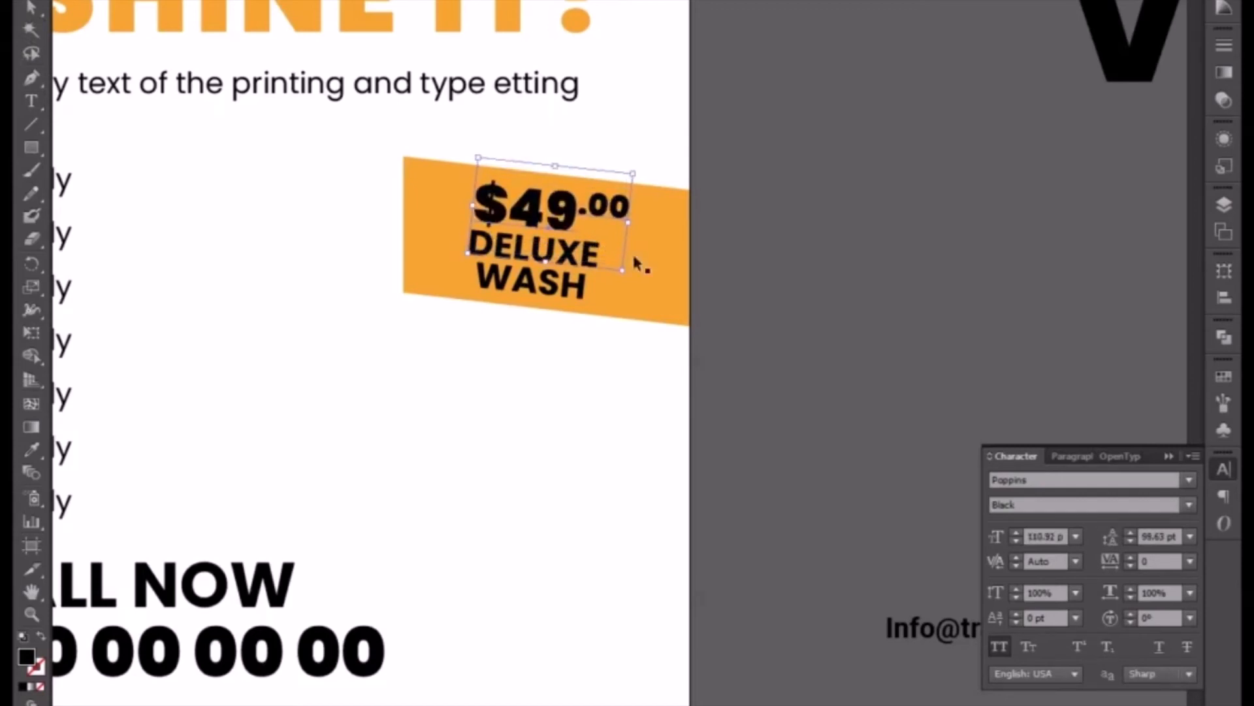
pyautogui.moveTo(543, 286); pyautogui.dragTo(557, 286)
pyautogui.keyDown('shift'); pyautogui.click(565, 224); pyautogui.keyUp('shift')
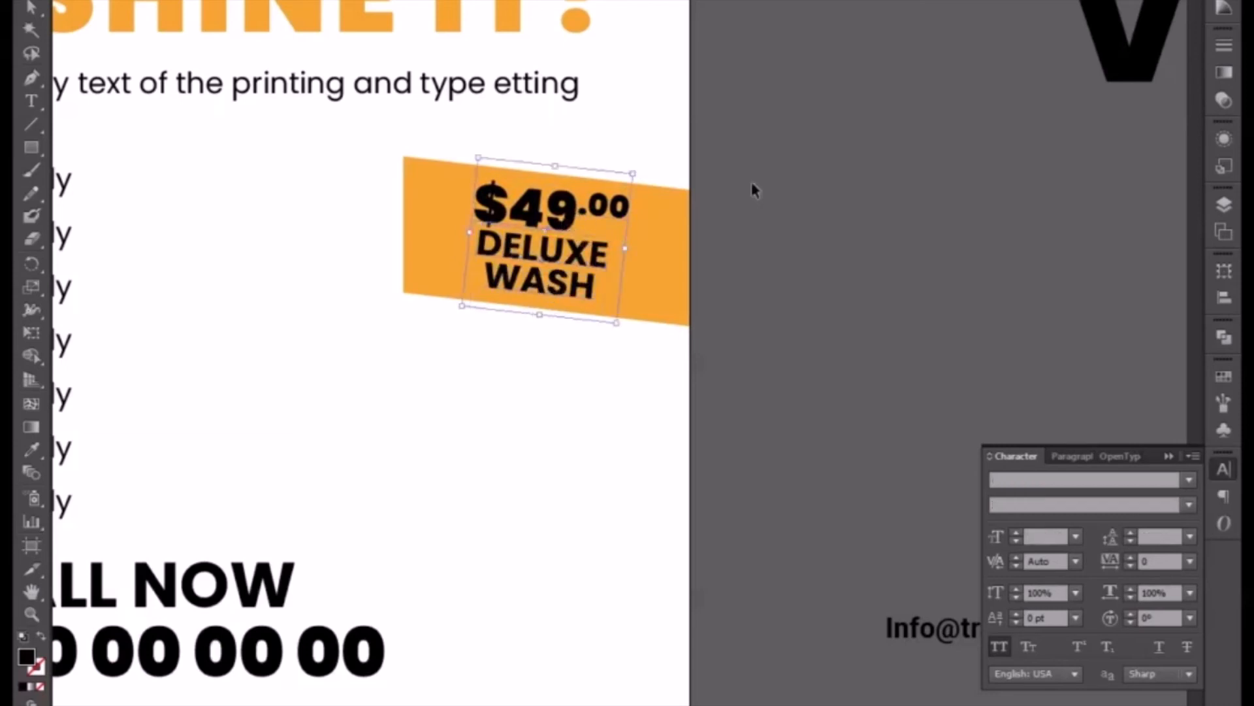
# Recolour the $49.00 and DELUXE WASH texts white
pyautogui.click(1224, 0)
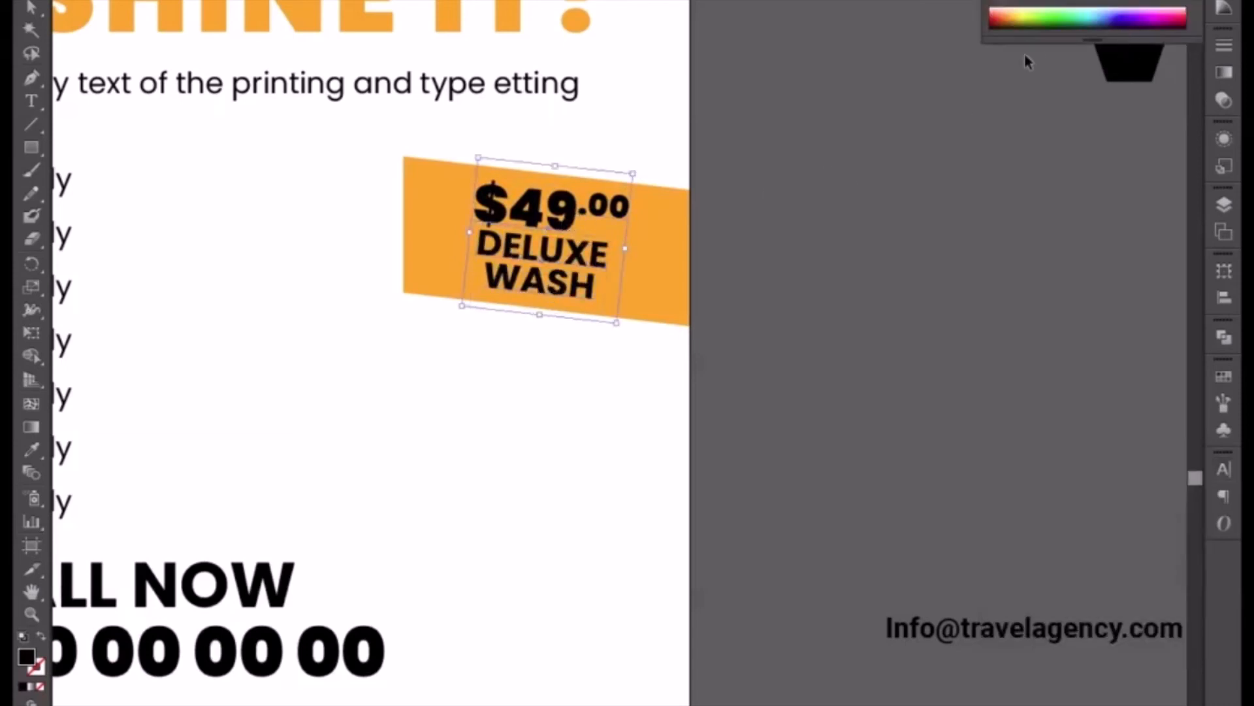
pyautogui.click(1019, 2)
pyautogui.click(759, 317)
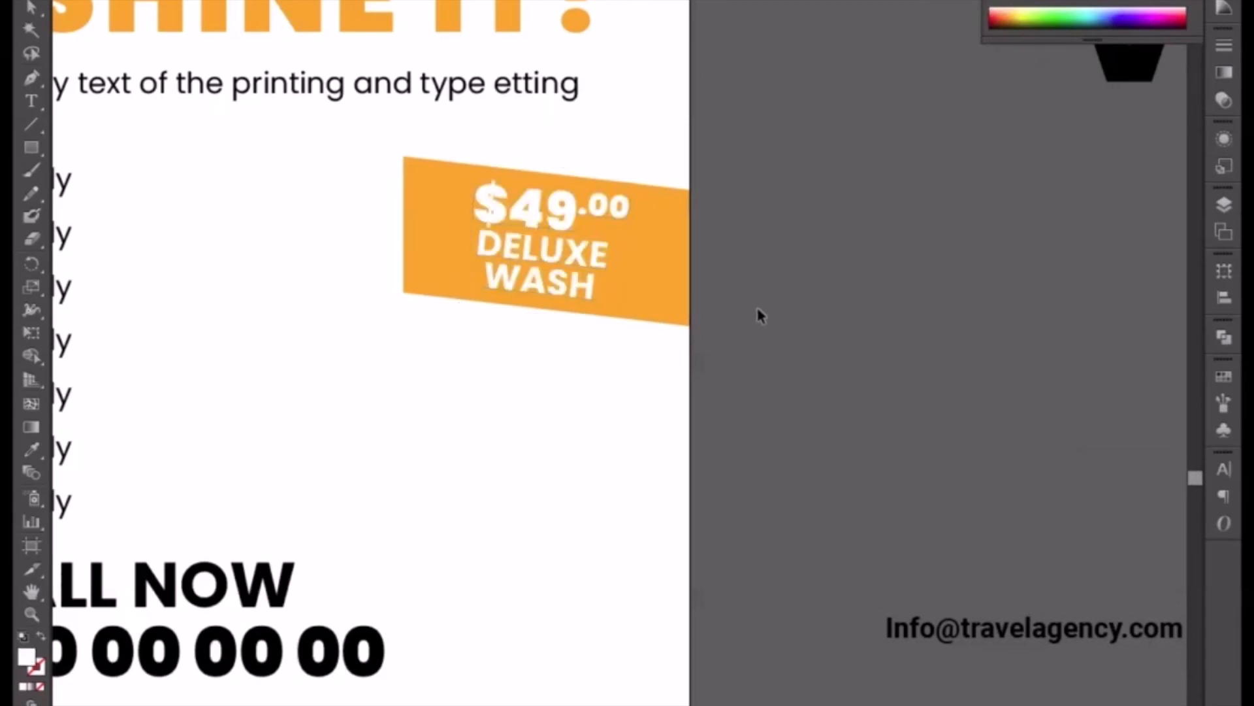
# Duplicate the whole orange price tag directly beneath the original and nudge the copy slightly to the right
pyautogui.hotkey('ctrl', '-')
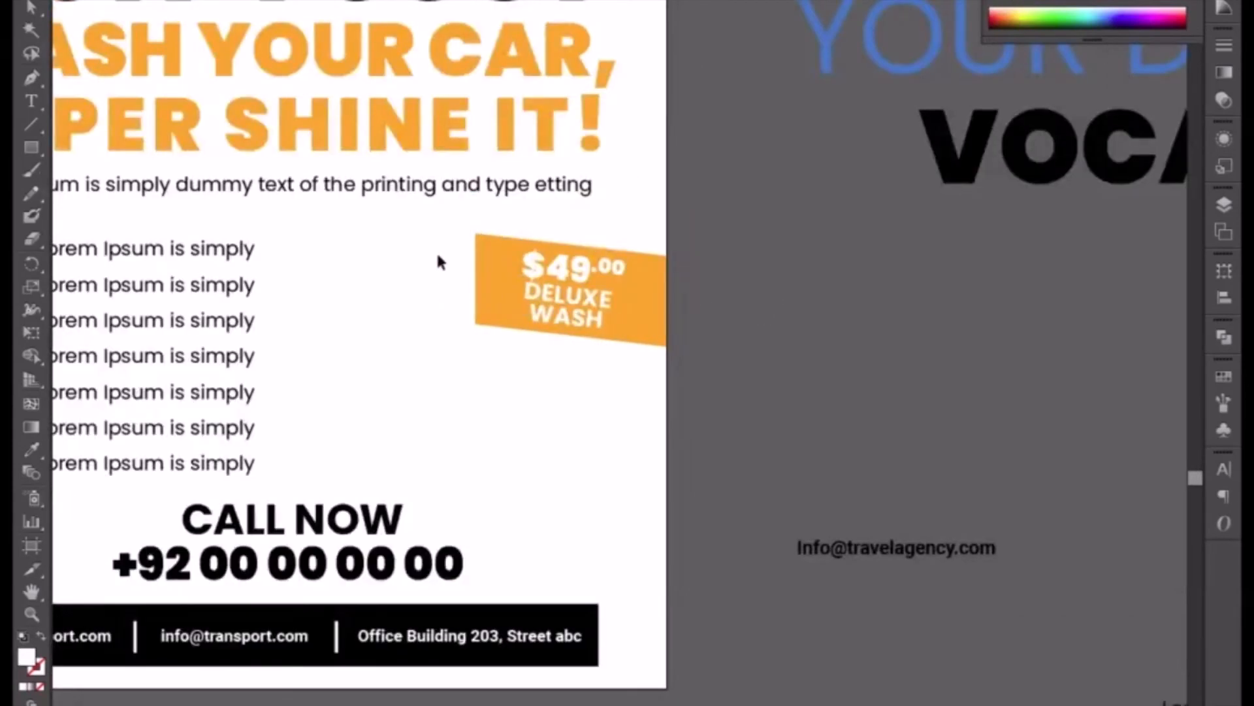
pyautogui.click(578, 337)
pyautogui.moveTo(611, 283); pyautogui.dragTo(606, 369)
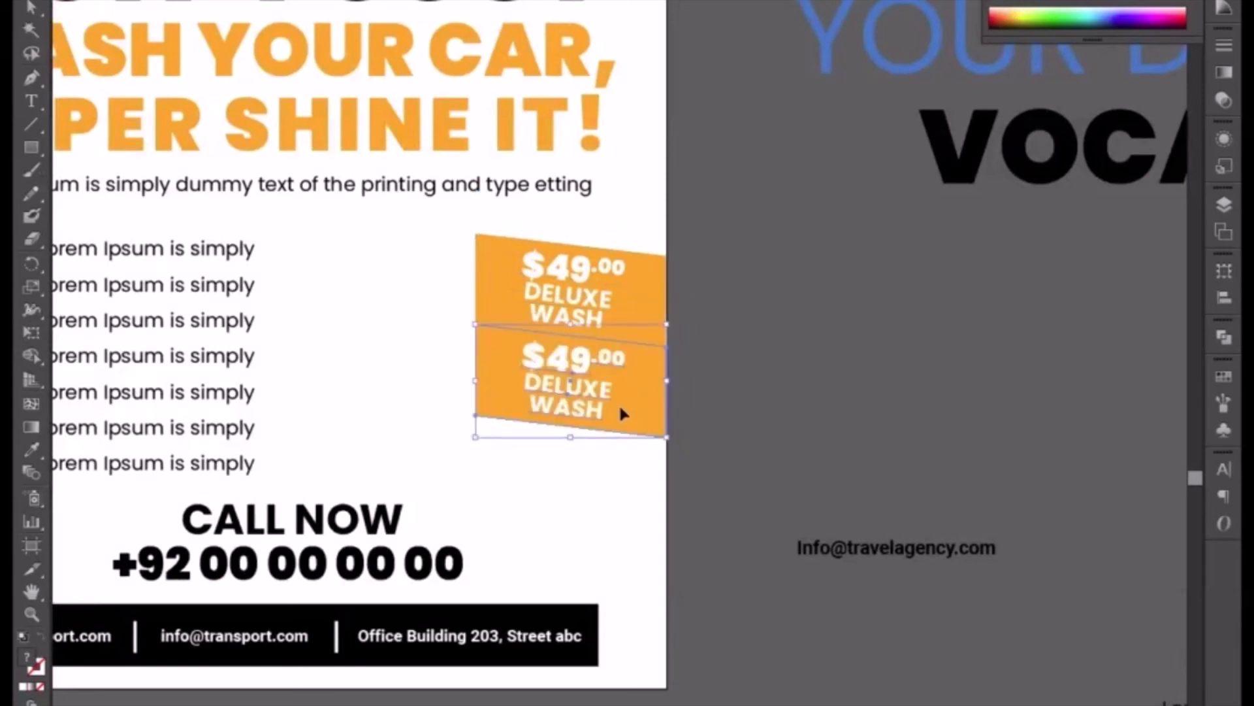
pyautogui.press('Right')
pyautogui.press('Right')
pyautogui.press('Right')
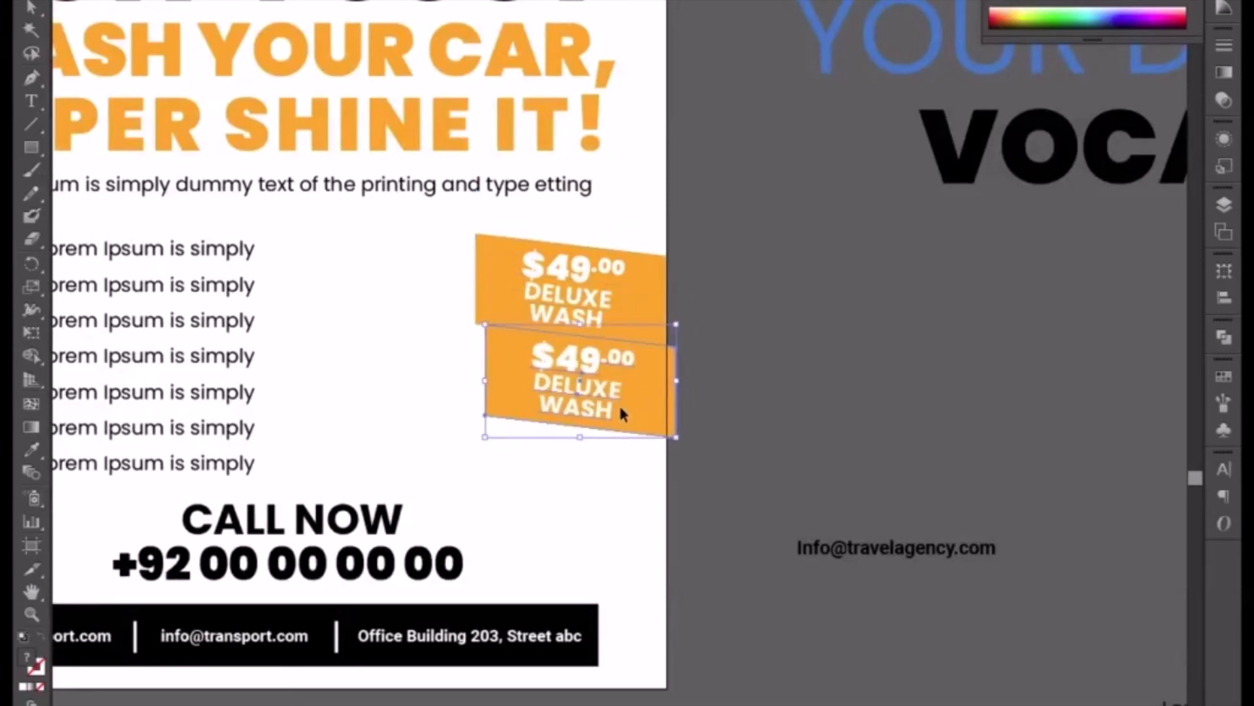
pyautogui.click(751, 465)
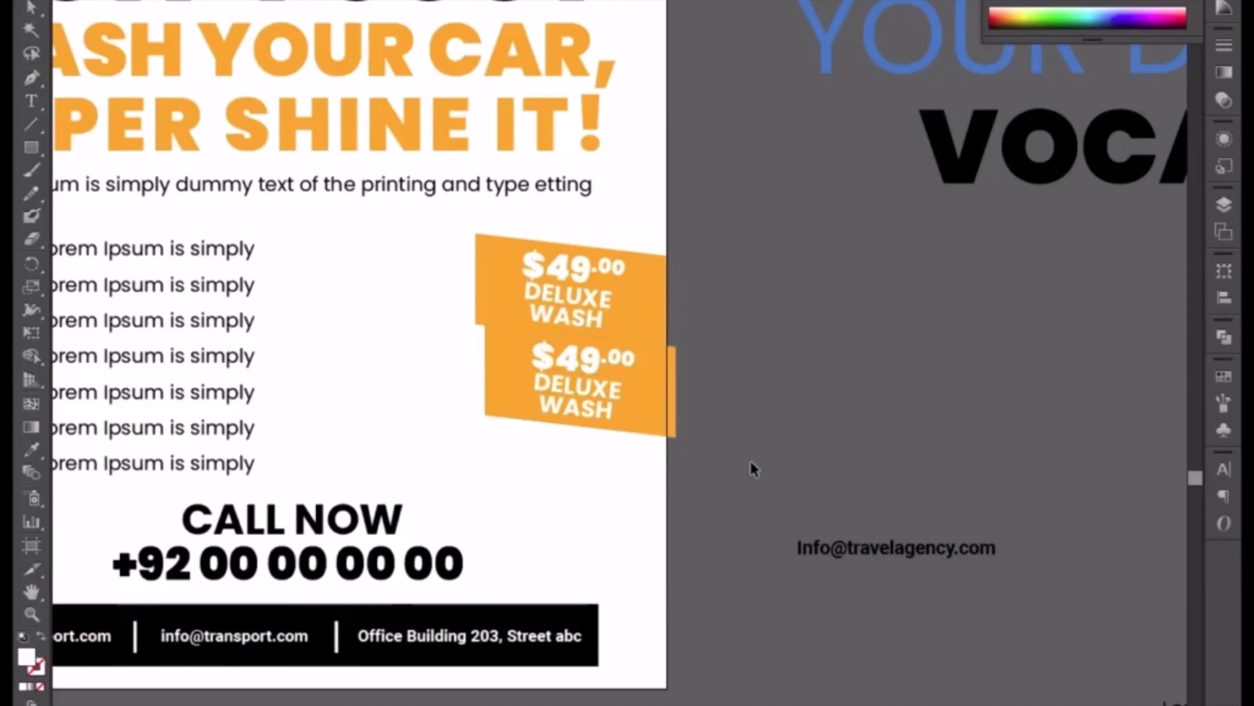
# Fill the lower price tag's slanted shape with black
pyautogui.click(542, 397)
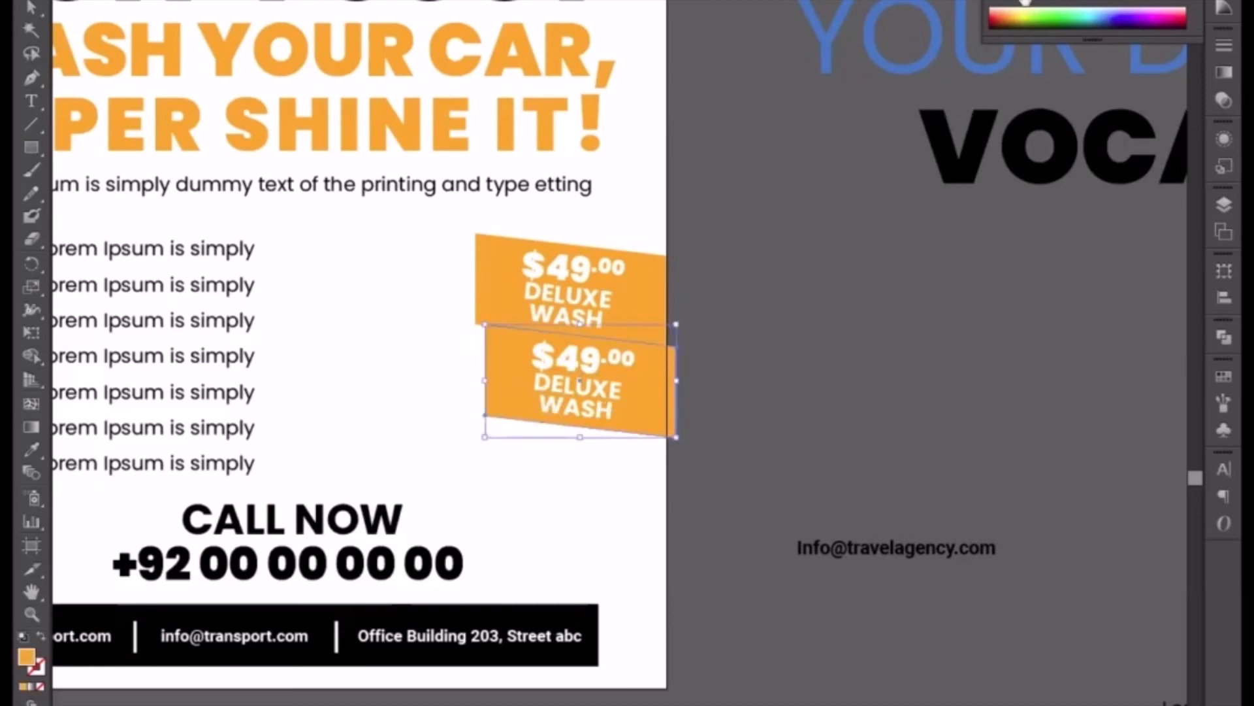
pyautogui.click(1024, 2)
pyautogui.click(850, 348)
# Change the price on the black tag to $39.00
pyautogui.hotkey('ctrl', '+')
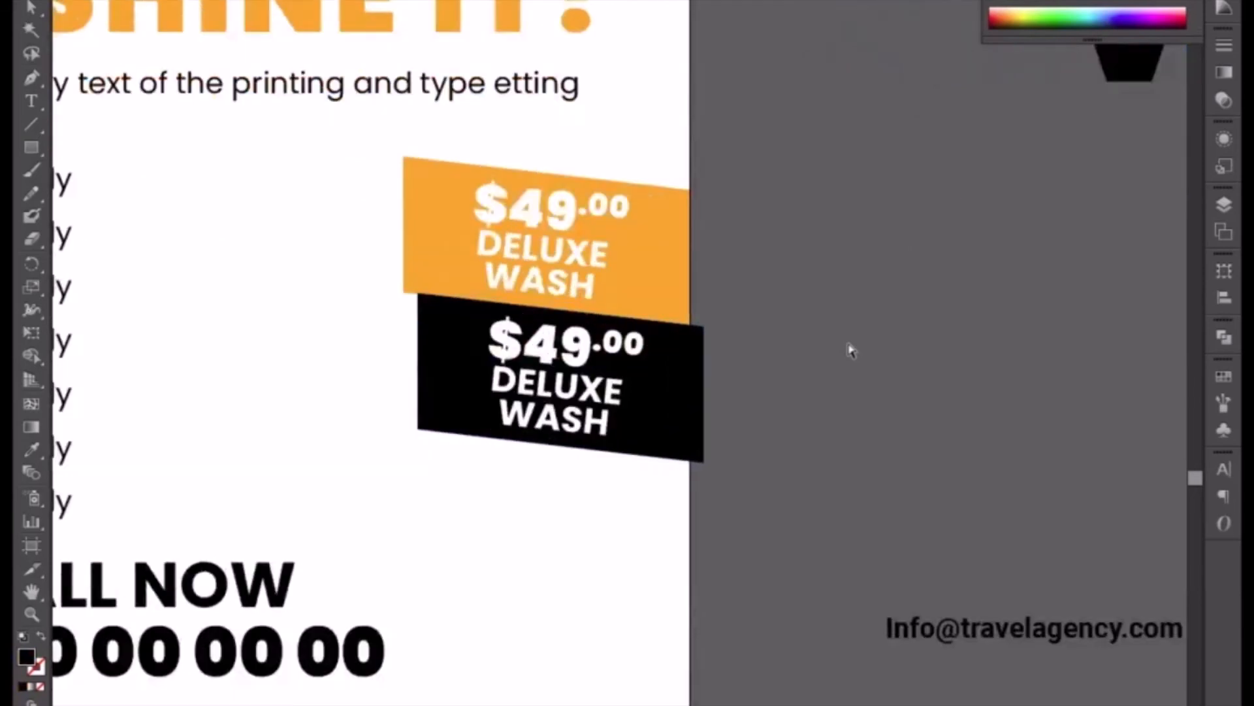
pyautogui.hotkey('ctrl', '+')
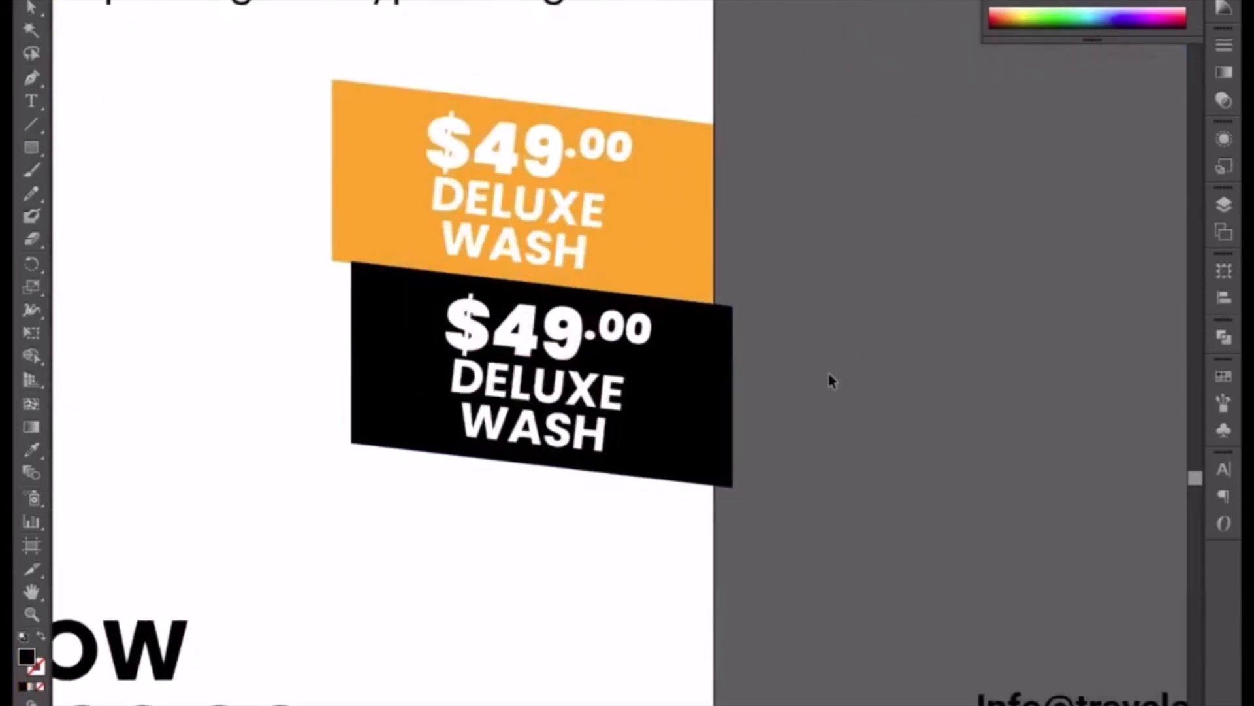
pyautogui.press('t')
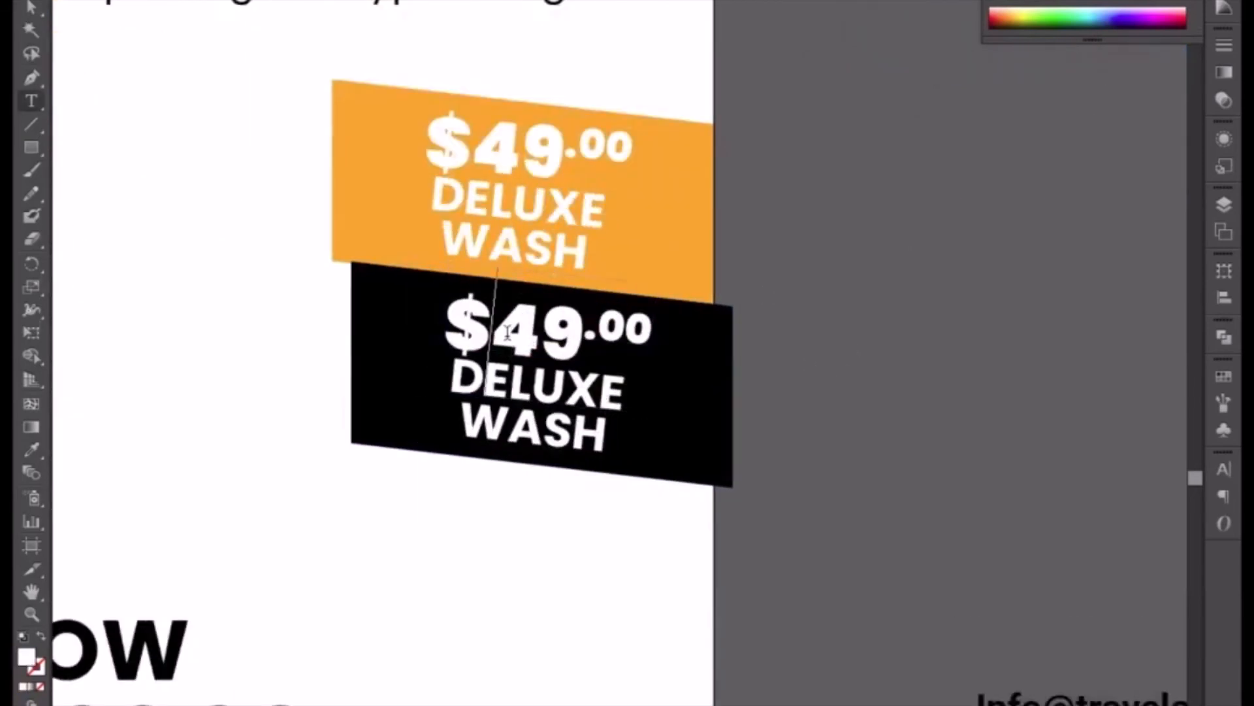
pyautogui.moveTo(492, 332); pyautogui.dragTo(527, 335)
pyautogui.write('3')
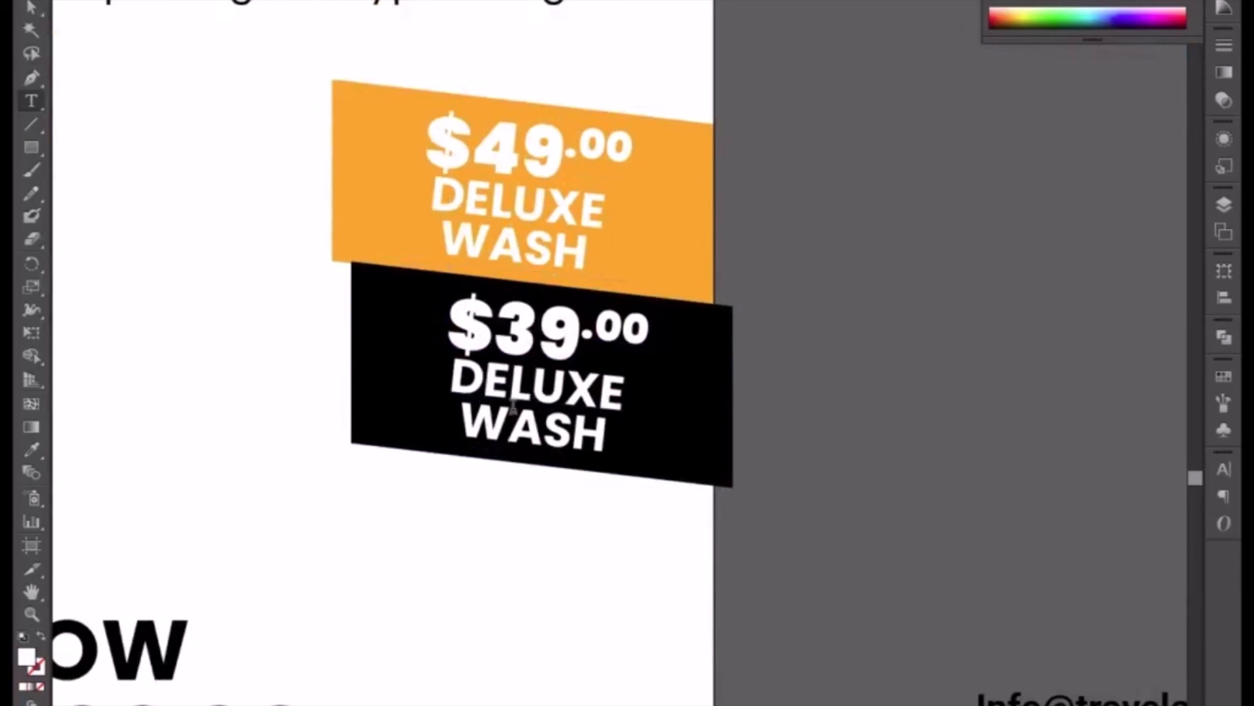
pyautogui.moveTo(459, 383); pyautogui.dragTo(621, 385)
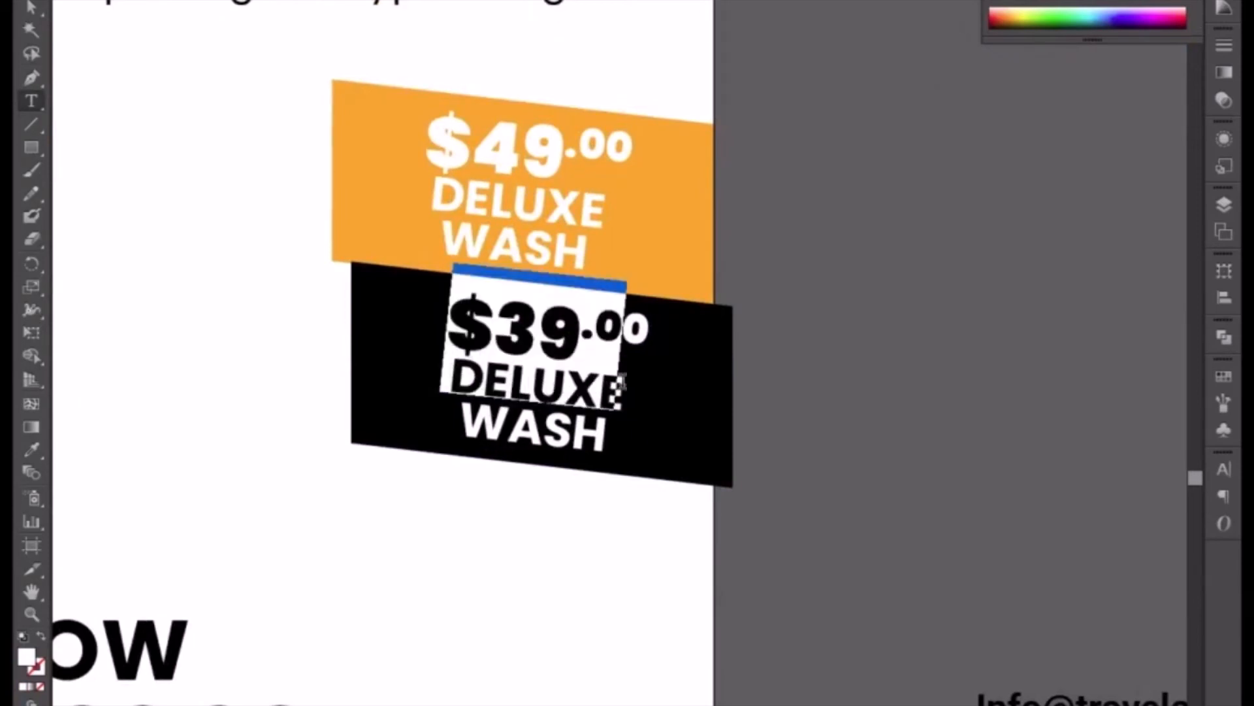
pyautogui.click(563, 450)
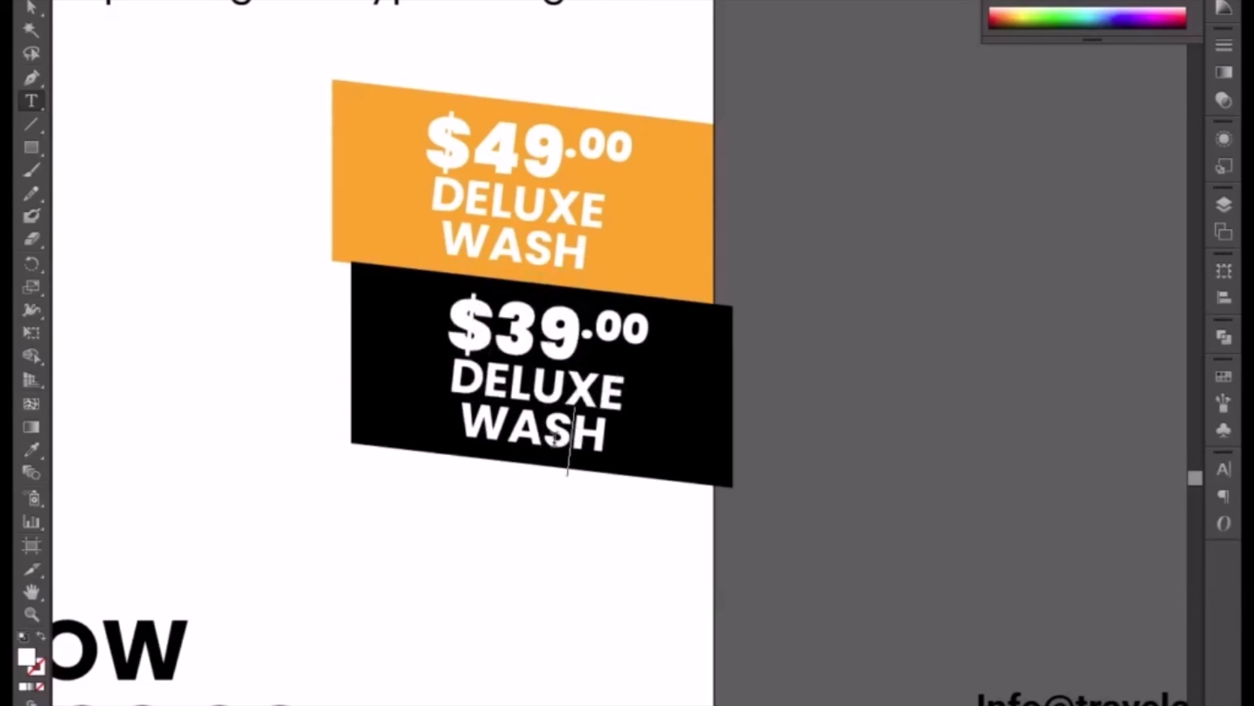
# Reduce the DELUXE WASH text on both tags to 59 pt
pyautogui.click(29, 13)
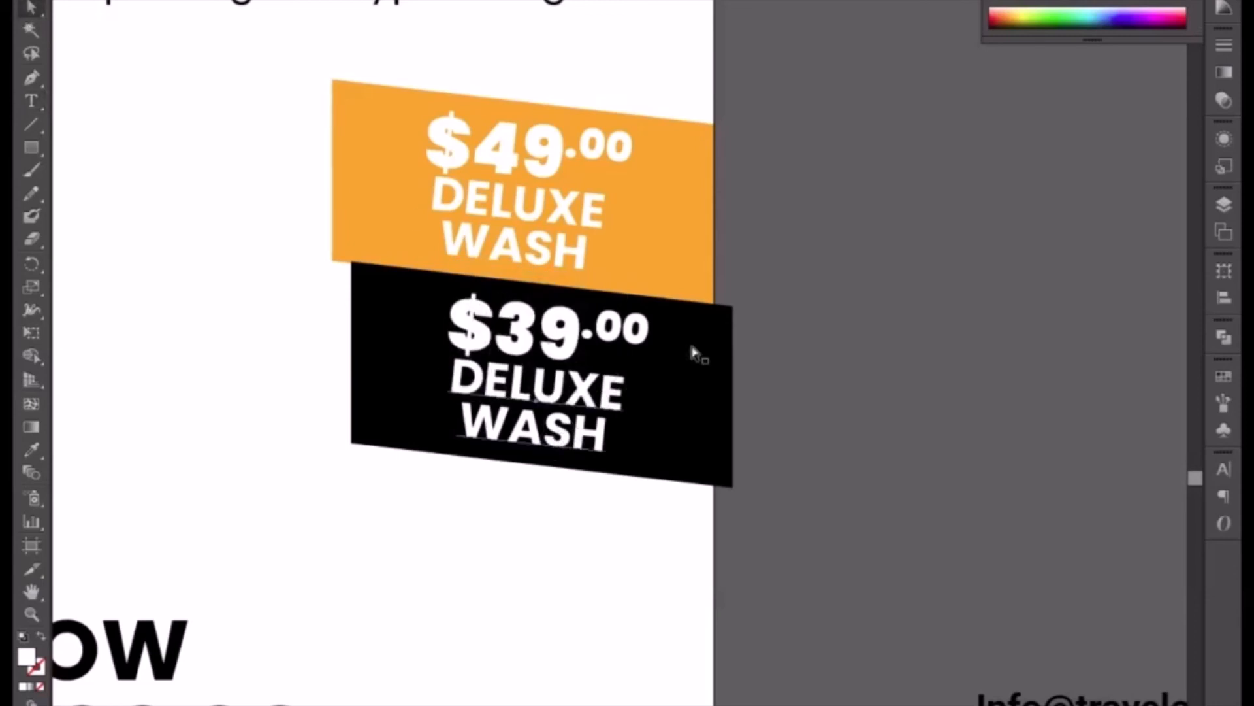
pyautogui.keyDown('shift'); pyautogui.click(563, 250); pyautogui.keyUp('shift')
pyautogui.hotkey('ctrl', 'shift', ',')
pyautogui.hotkey('ctrl', 'shift', ',')
pyautogui.hotkey('ctrl', 'shift', ',')
pyautogui.hotkey('ctrl', 'shift', ',')
pyautogui.hotkey('ctrl', 'shift', ',')
pyautogui.hotkey('ctrl', 'shift', ',')
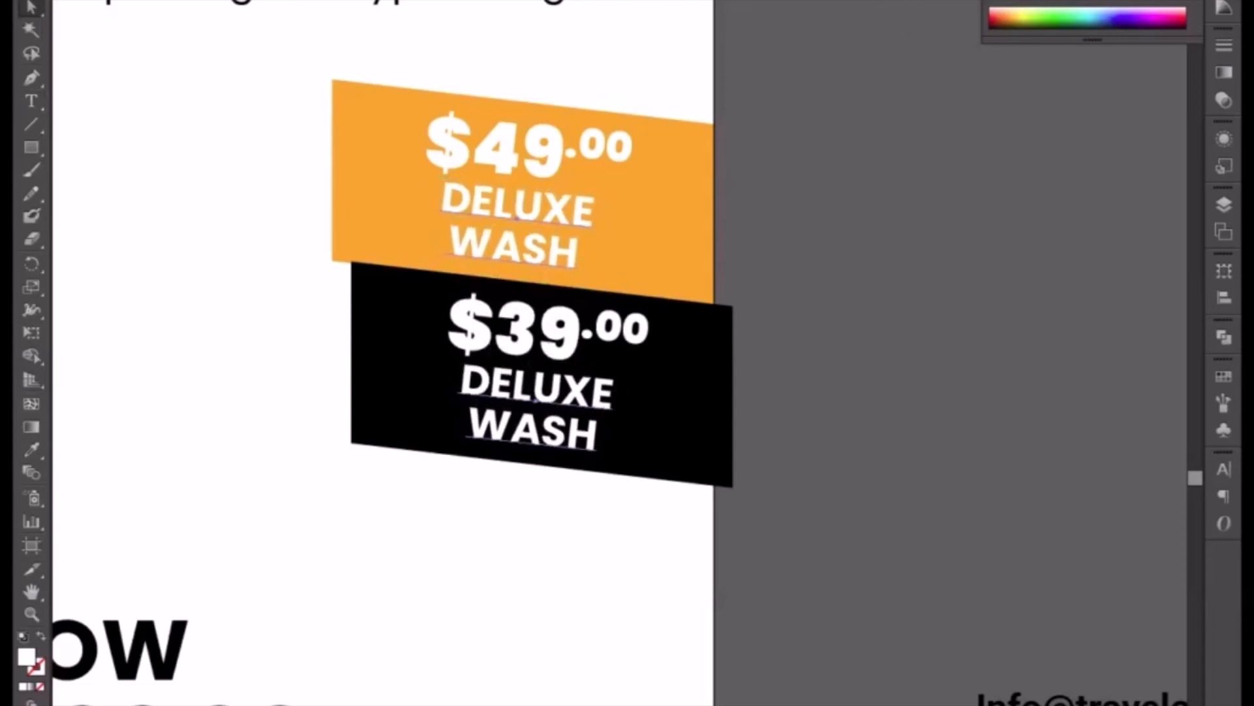
pyautogui.hotkey('ctrl', 'shift', ',')
pyautogui.hotkey('ctrl', 'shift', ',')
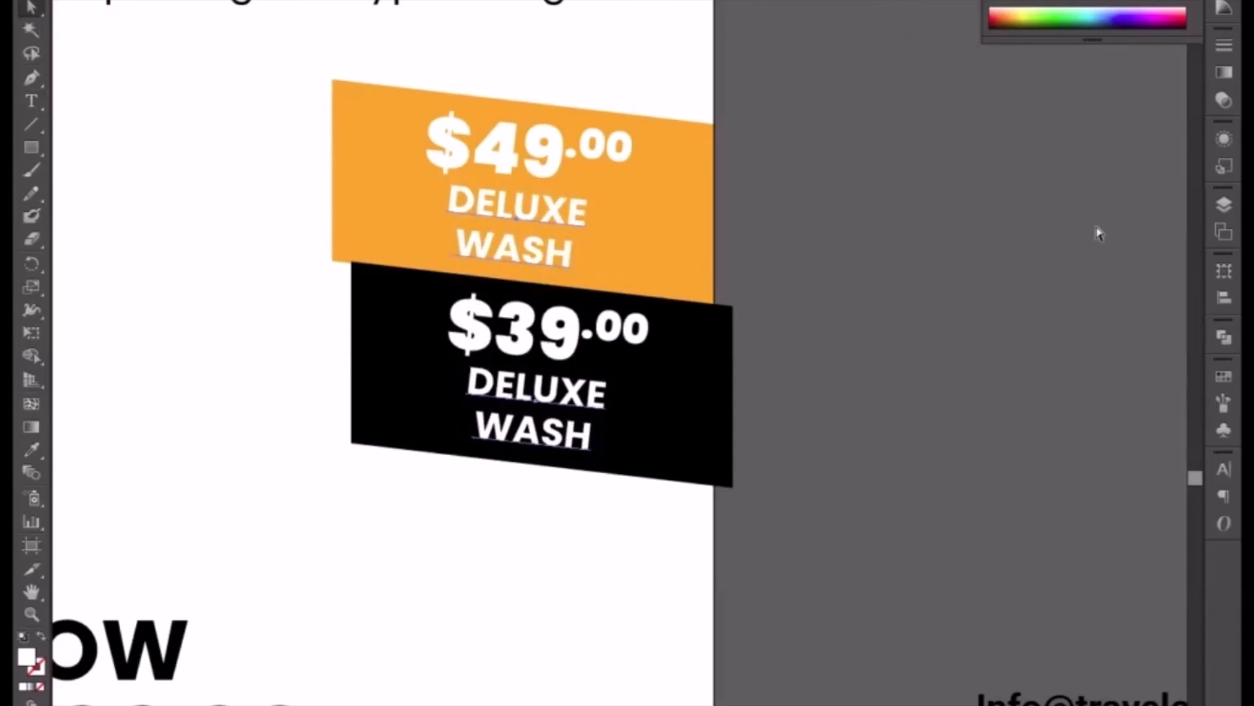
# Set the leading of both DELUXE WASH texts to 50 pt
pyautogui.click(1222, 468)
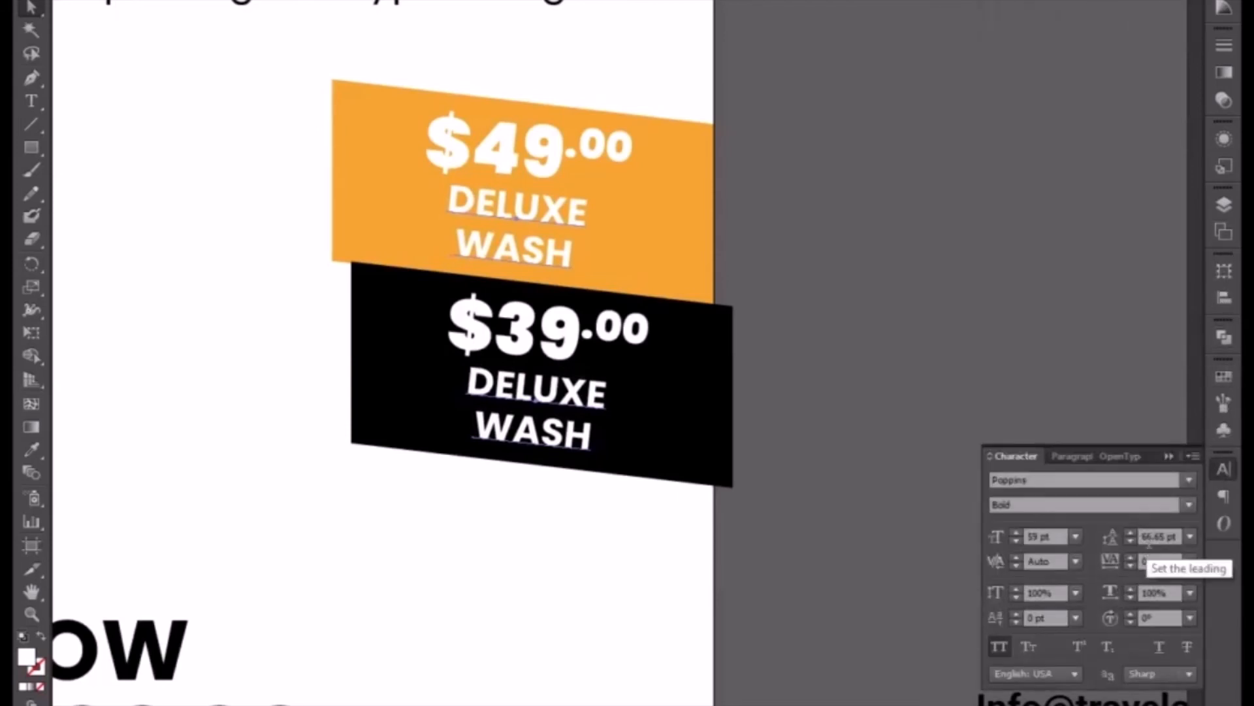
pyautogui.click(1150, 538)
pyautogui.scroll(-10, 1150, 538)
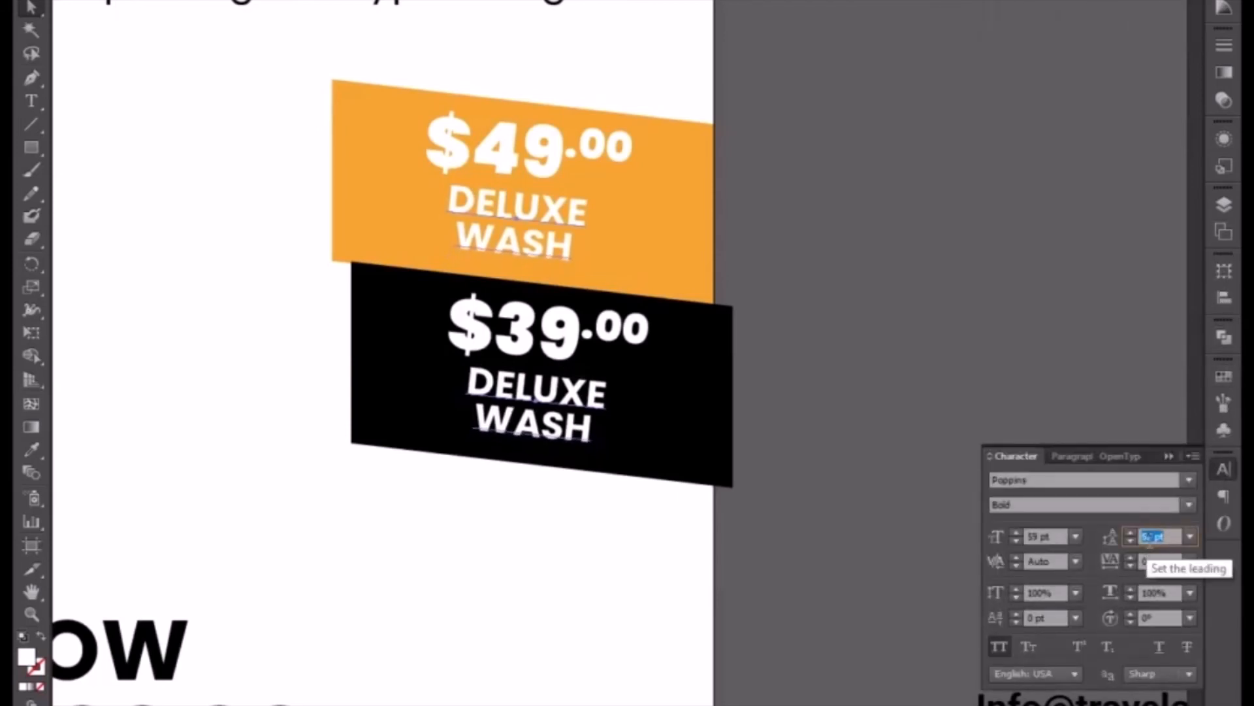
pyautogui.scroll(2, 1150, 540)
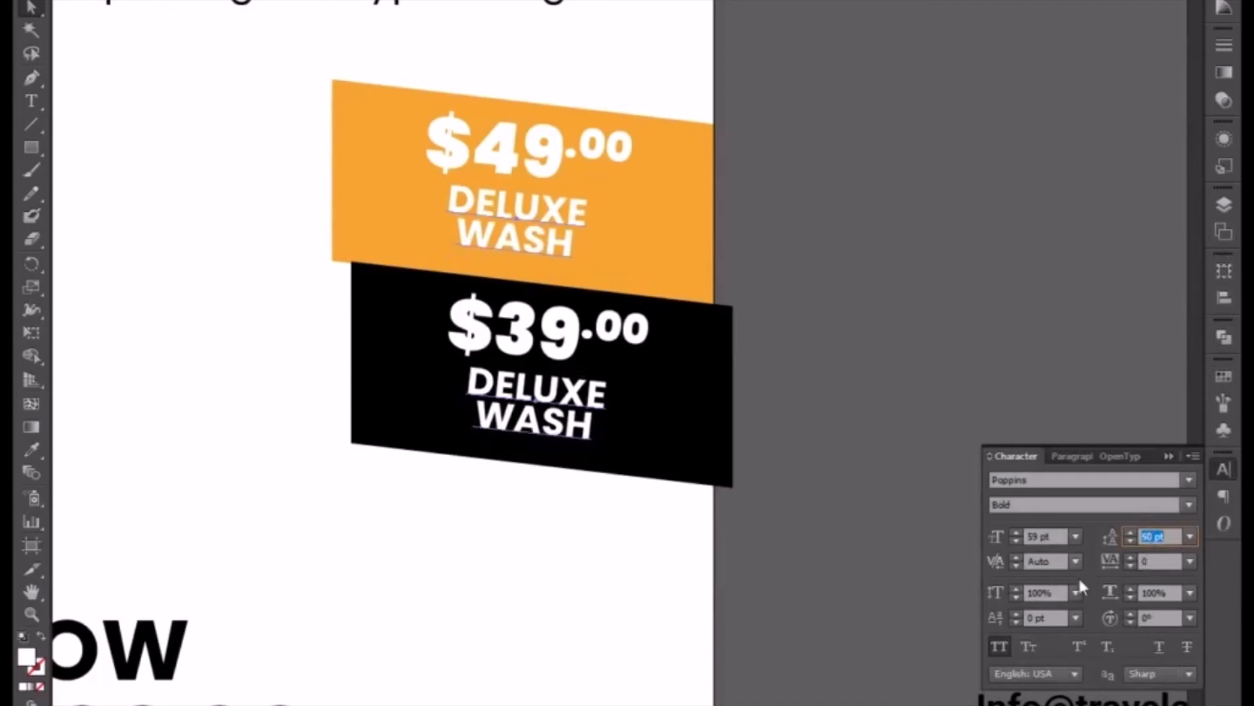
pyautogui.click(759, 435)
# Nudge both DELUXE WASH texts slightly down, away from the prices above them
pyautogui.click(559, 395)
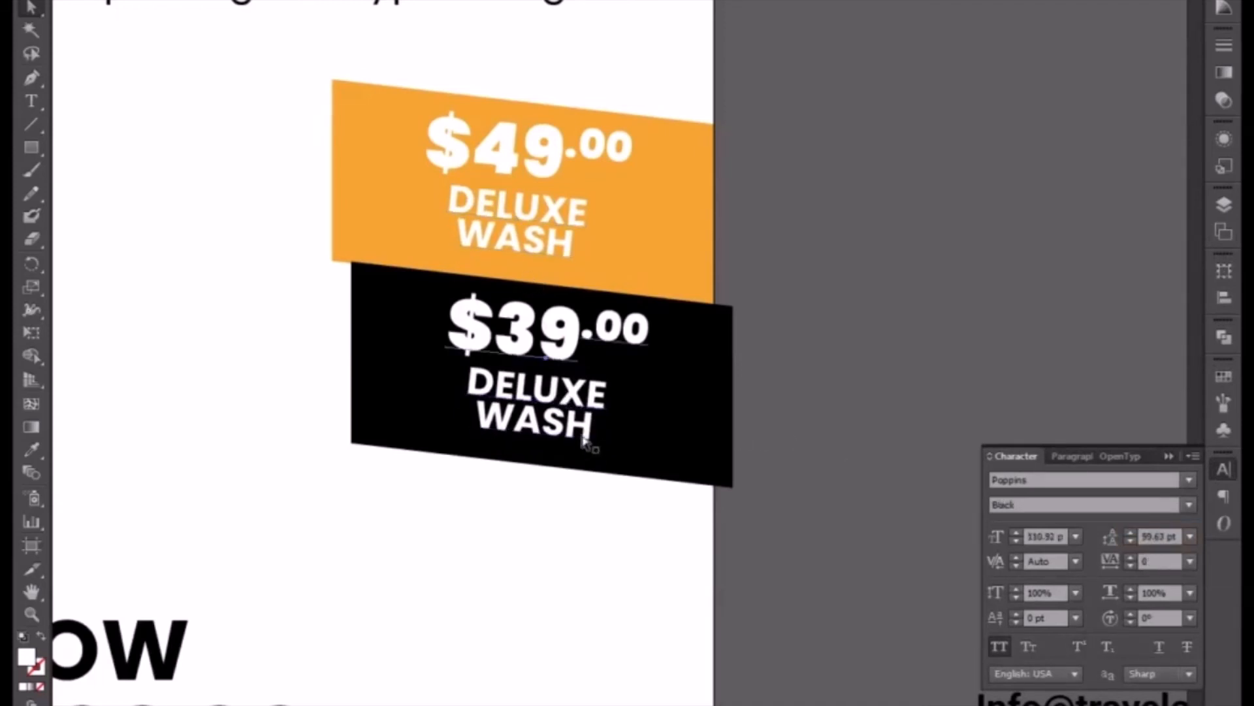
pyautogui.keyDown('shift'); pyautogui.click(514, 247); pyautogui.keyUp('shift')
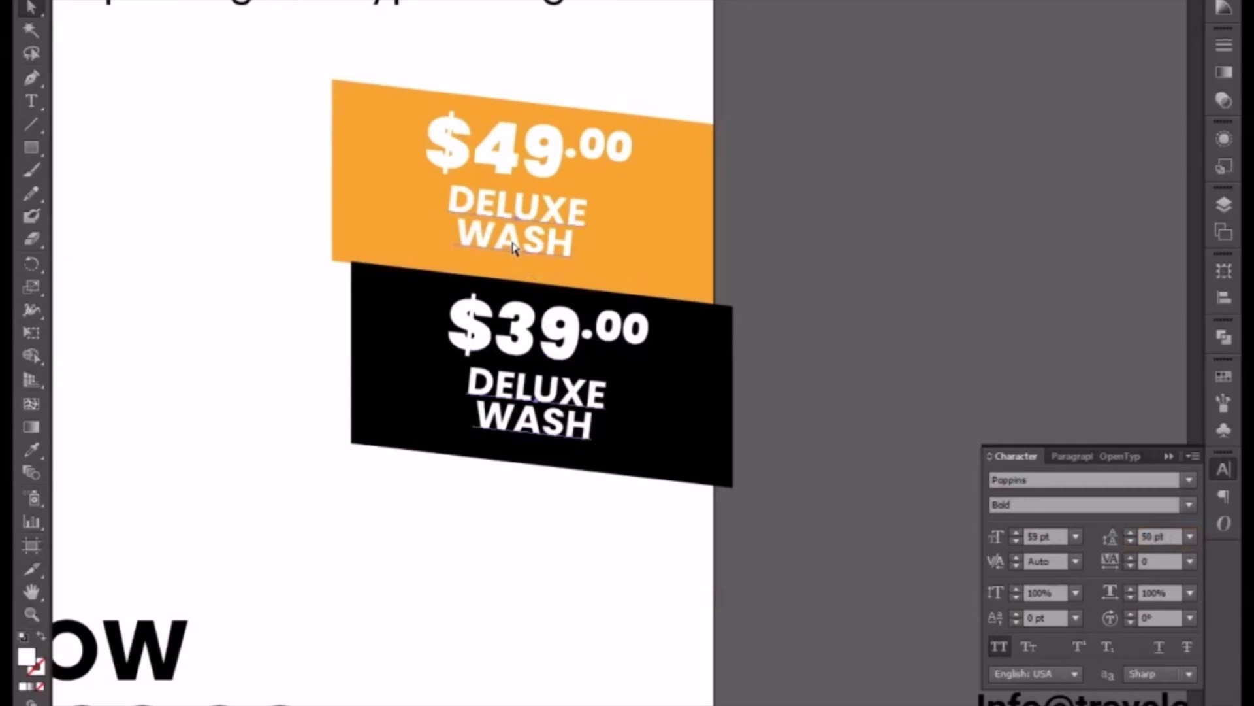
pyautogui.hotkey('alt', 'Down')
pyautogui.hotkey('alt', 'Down')
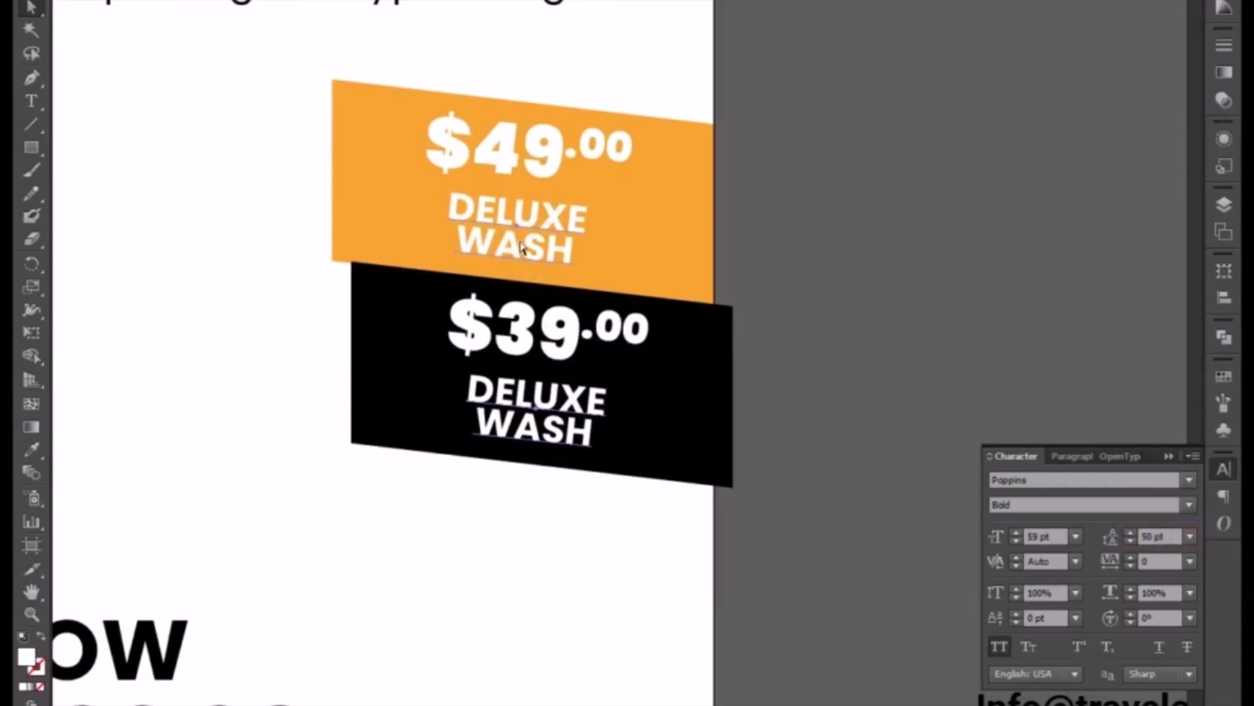
# Replace the word DELUXE with SUPER on the black tag so its label reads SUPER WASH
pyautogui.press('t')
pyautogui.click(533, 400)
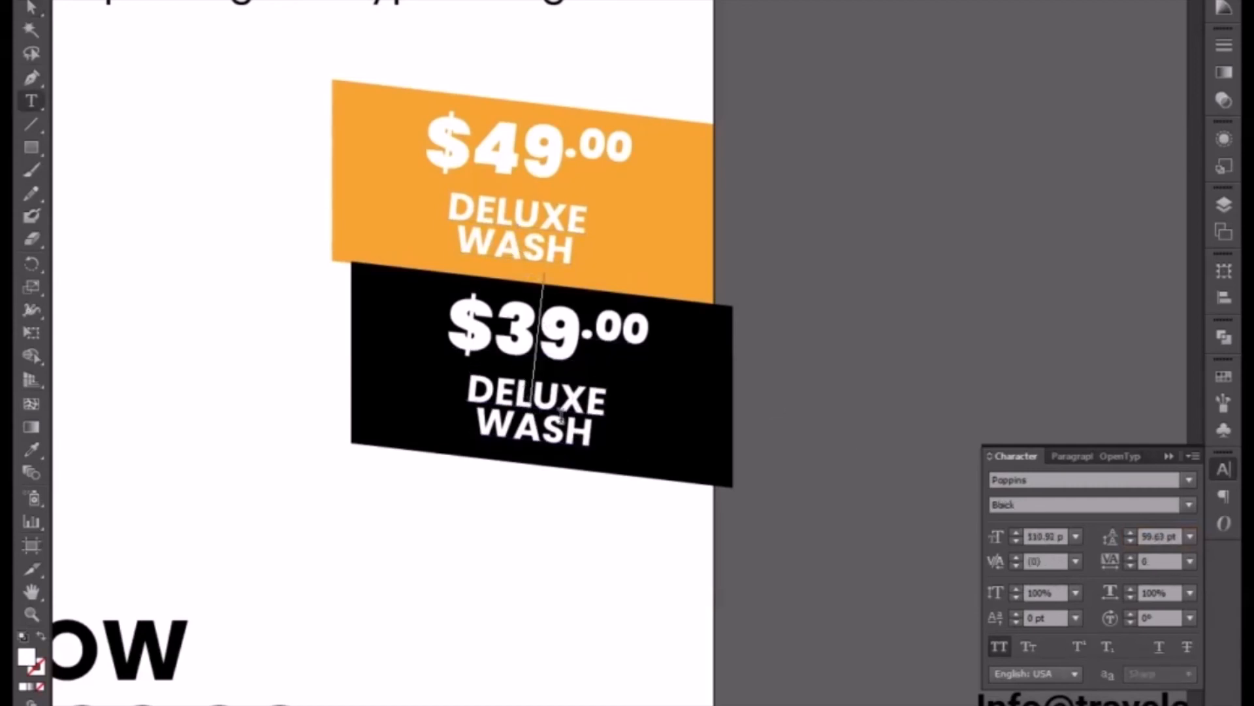
pyautogui.doubleClick(571, 439)
pyautogui.click(572, 441)
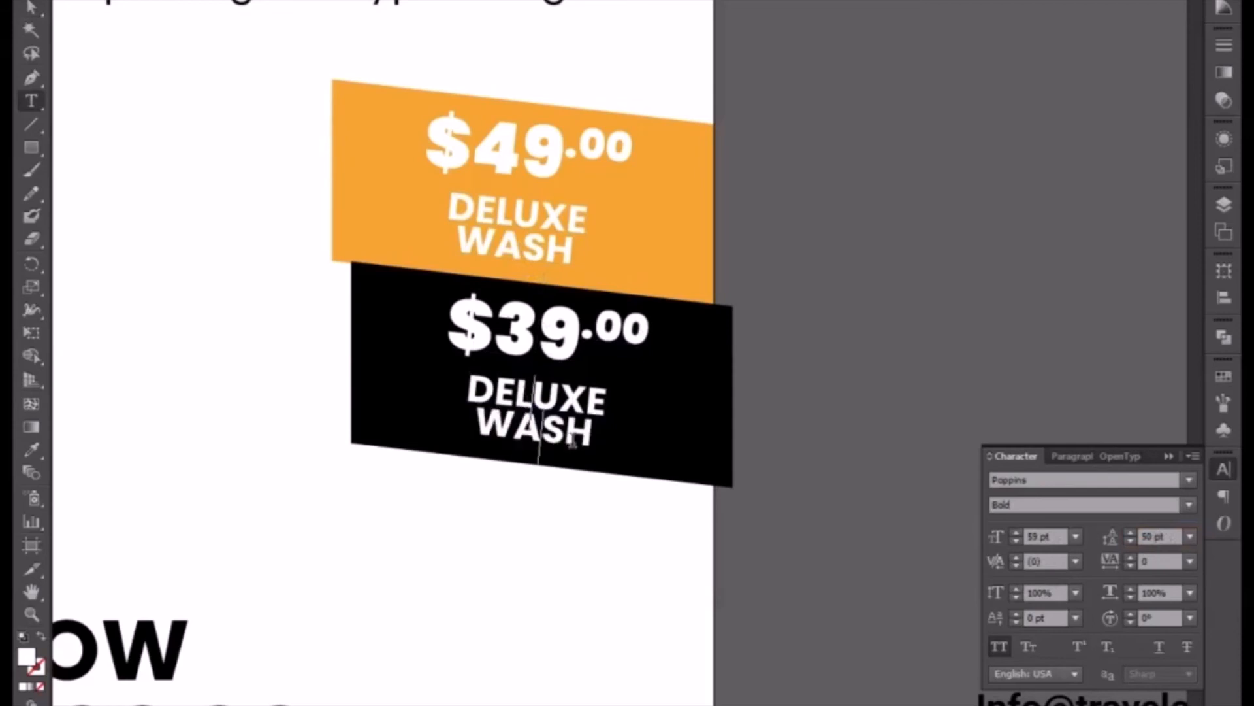
pyautogui.press('BackSpace')
pyautogui.press('BackSpace')
pyautogui.press('BackSpace')
pyautogui.press('BackSpace')
pyautogui.press('BackSpace')
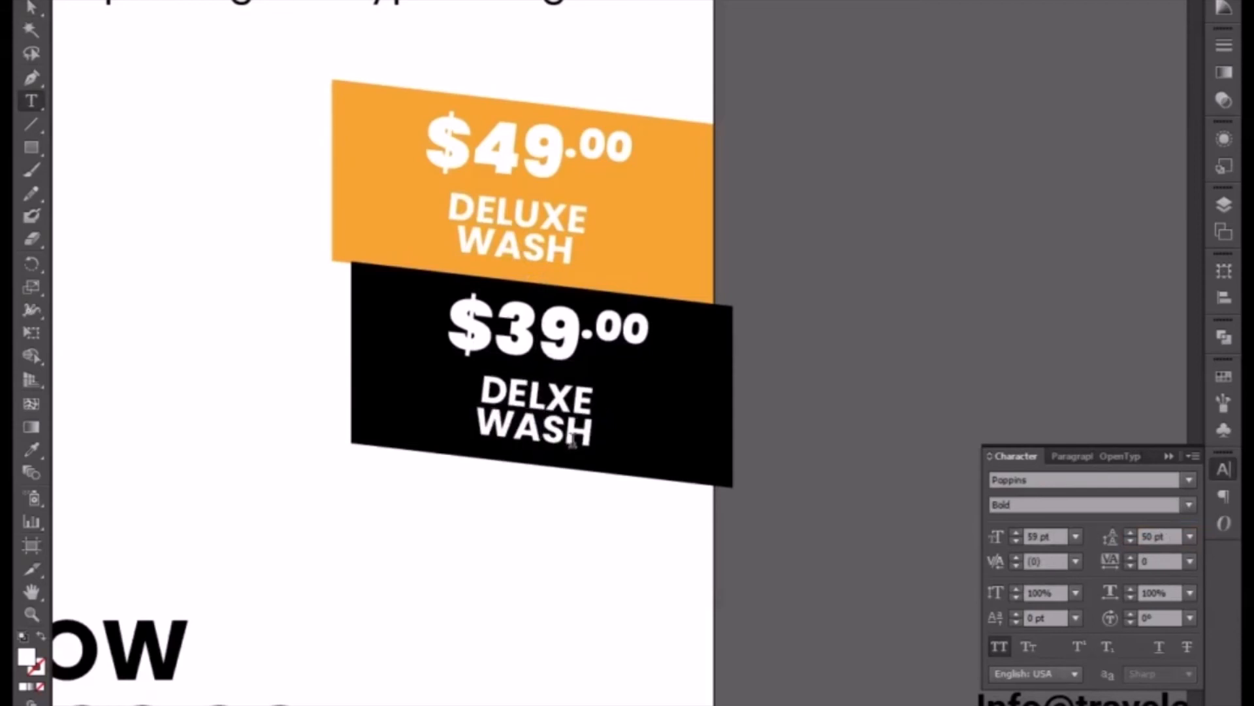
pyautogui.press('BackSpace')
pyautogui.press('BackSpace')
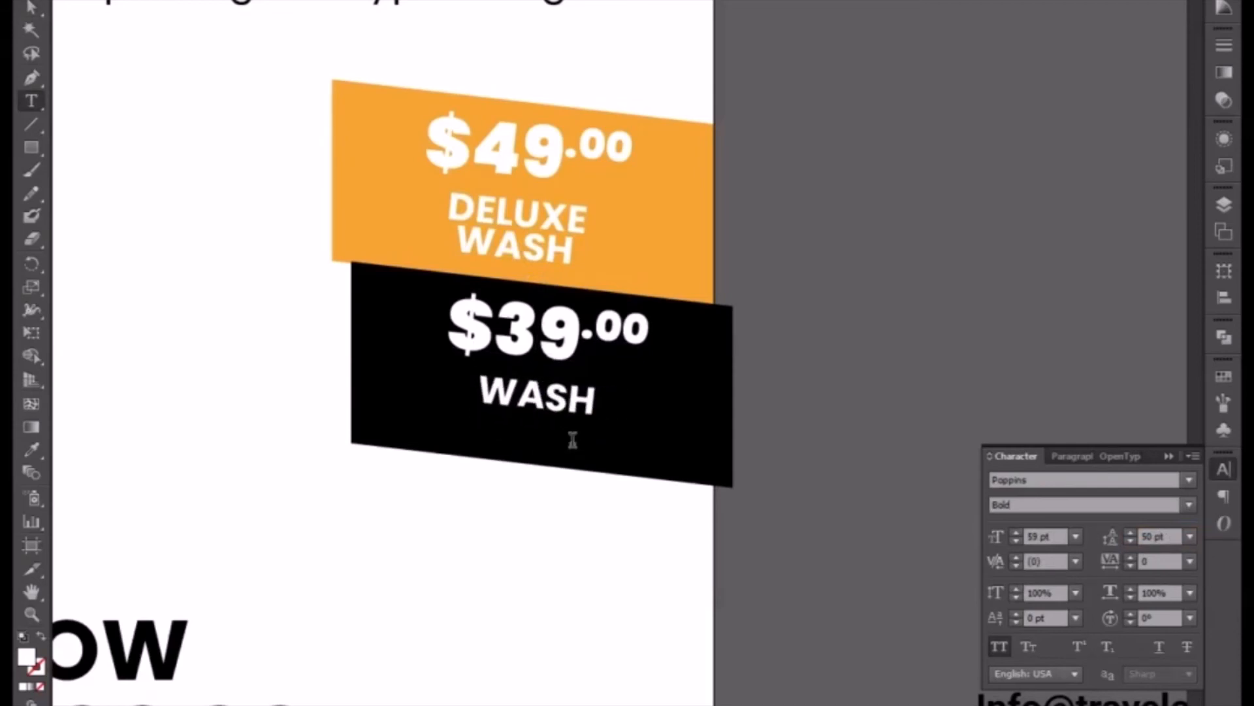
pyautogui.write('SUPE')
pyautogui.write('R')
pyautogui.press('Return')
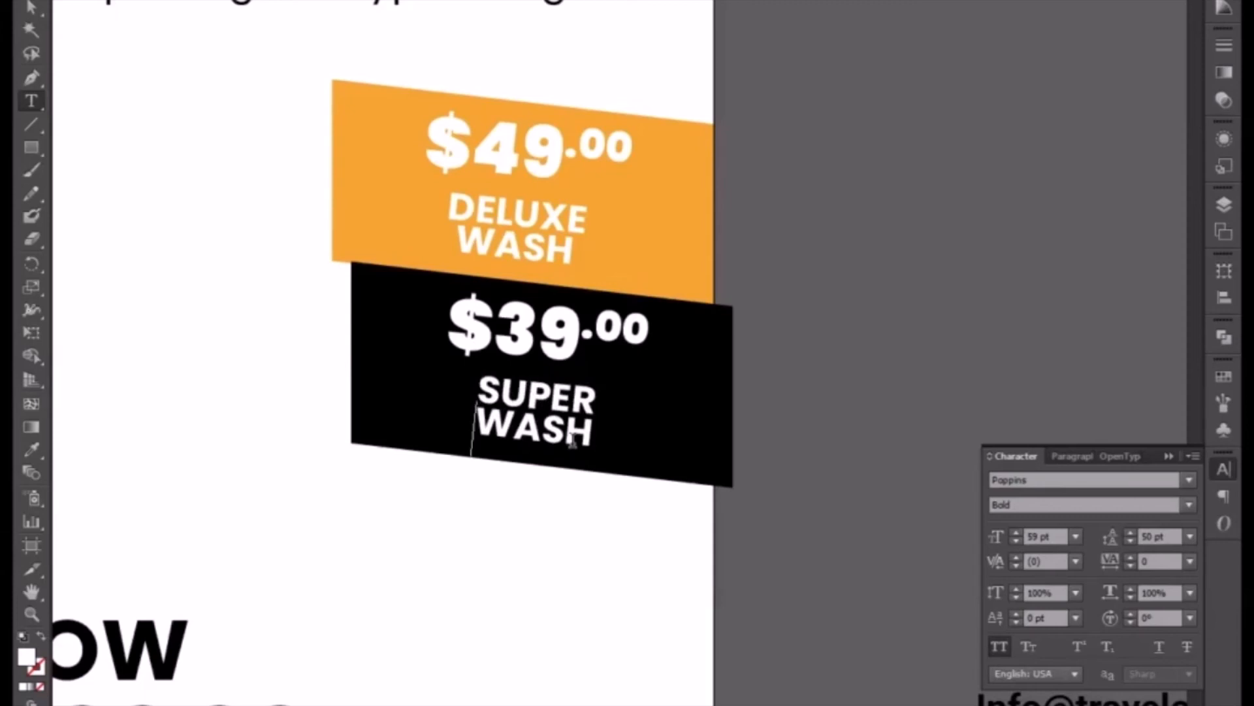
pyautogui.click(36, 1)
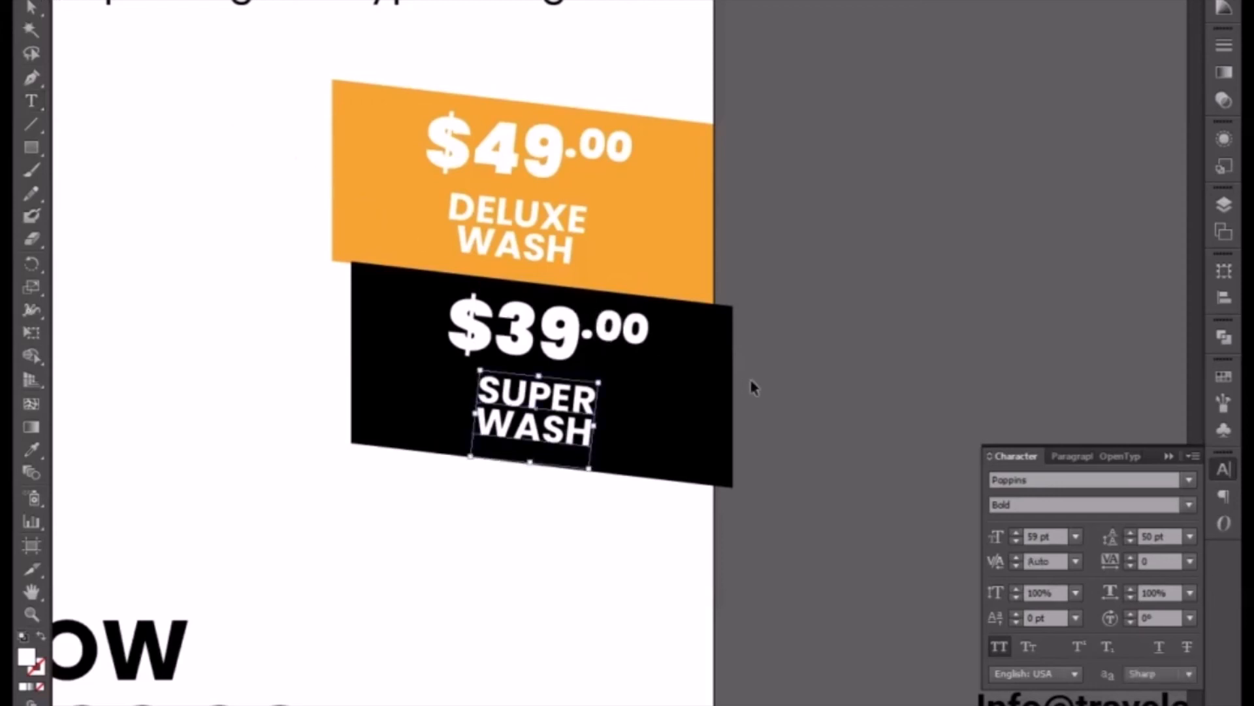
# Select the black tag together with its texts and nudge it slightly down against the orange tag's lower edge
pyautogui.click(660, 573)
pyautogui.moveTo(657, 566); pyautogui.dragTo(460, 333)
pyautogui.press('Down')
pyautogui.press('Down')
pyautogui.press('Down')
pyautogui.press('Down')
pyautogui.press('Down')
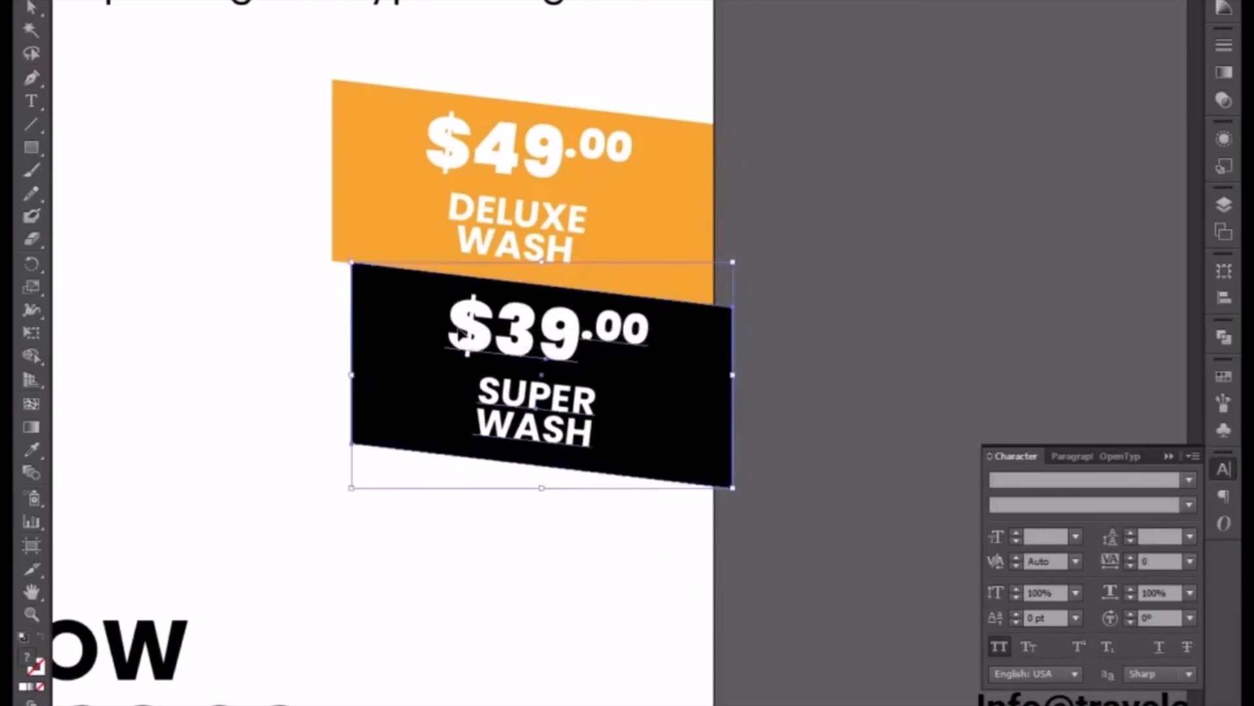
pyautogui.press('Up')
pyautogui.press('Up')
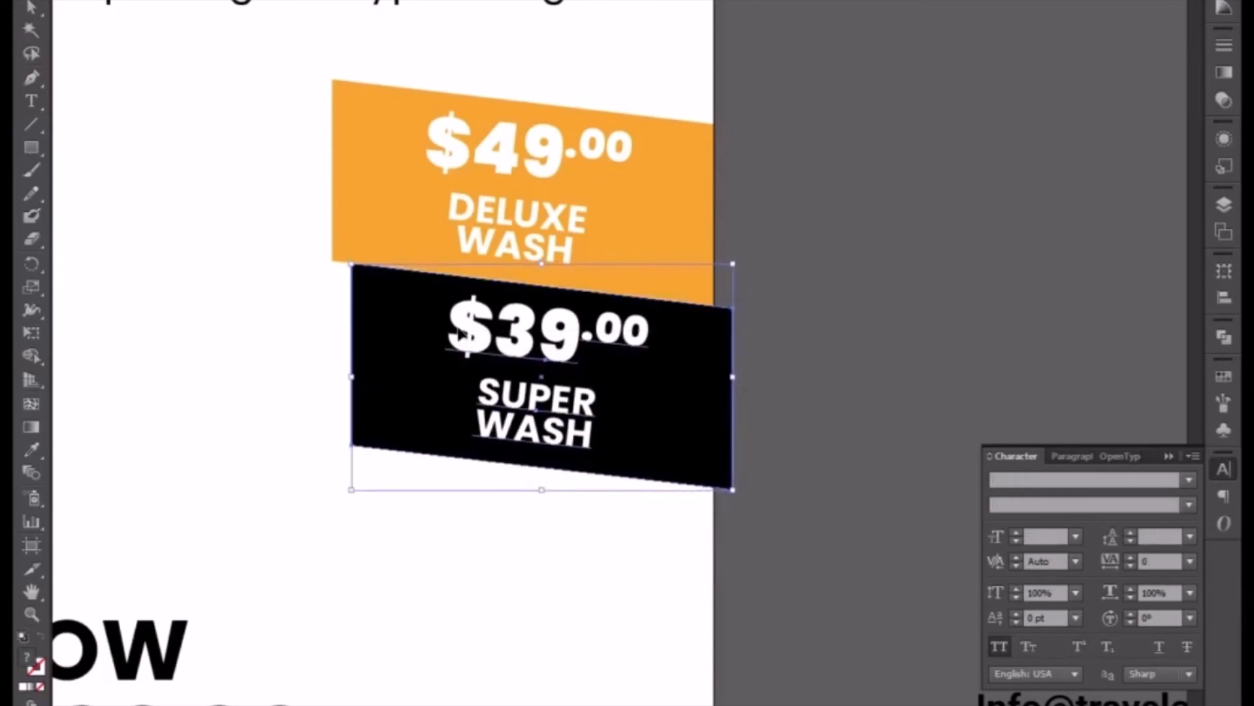
pyautogui.click(500, 595)
# Duplicate the complete black $39.00 tag directly beneath itself and nudge the copy right to continue the staggered offset
pyautogui.moveTo(608, 526); pyautogui.dragTo(461, 353)
pyautogui.moveTo(674, 590); pyautogui.dragTo(702, 463)
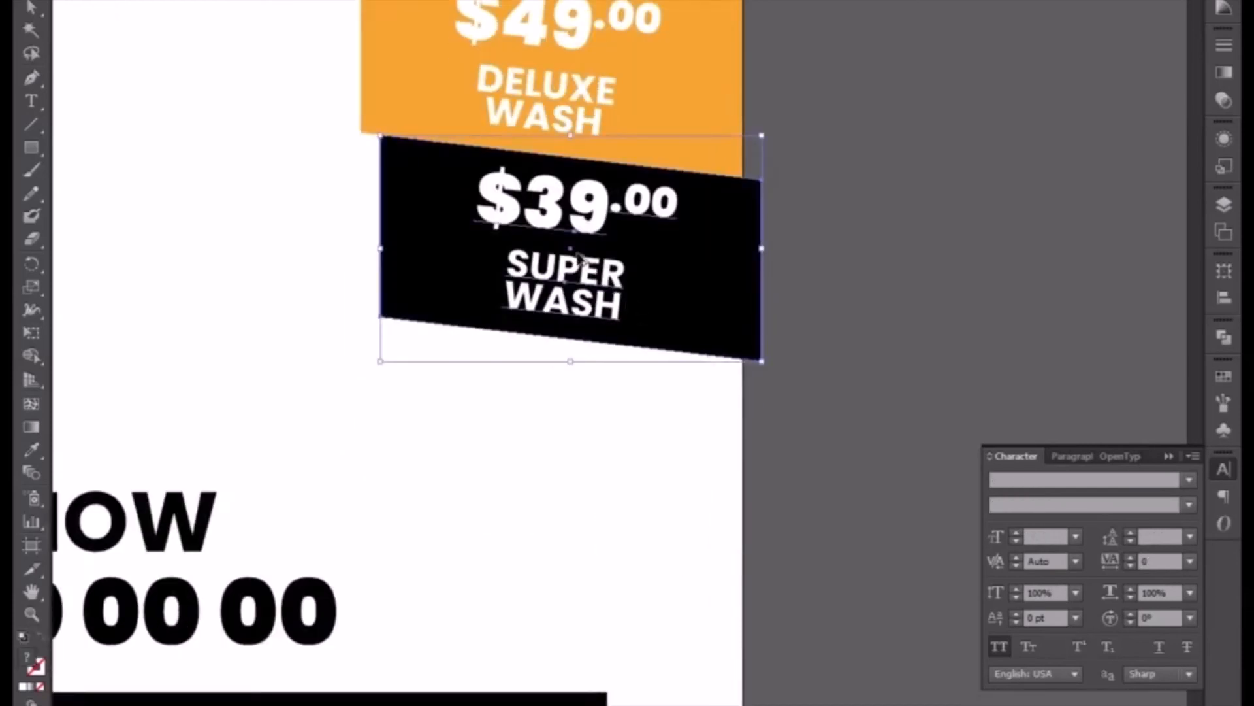
pyautogui.moveTo(584, 260); pyautogui.dragTo(596, 405)
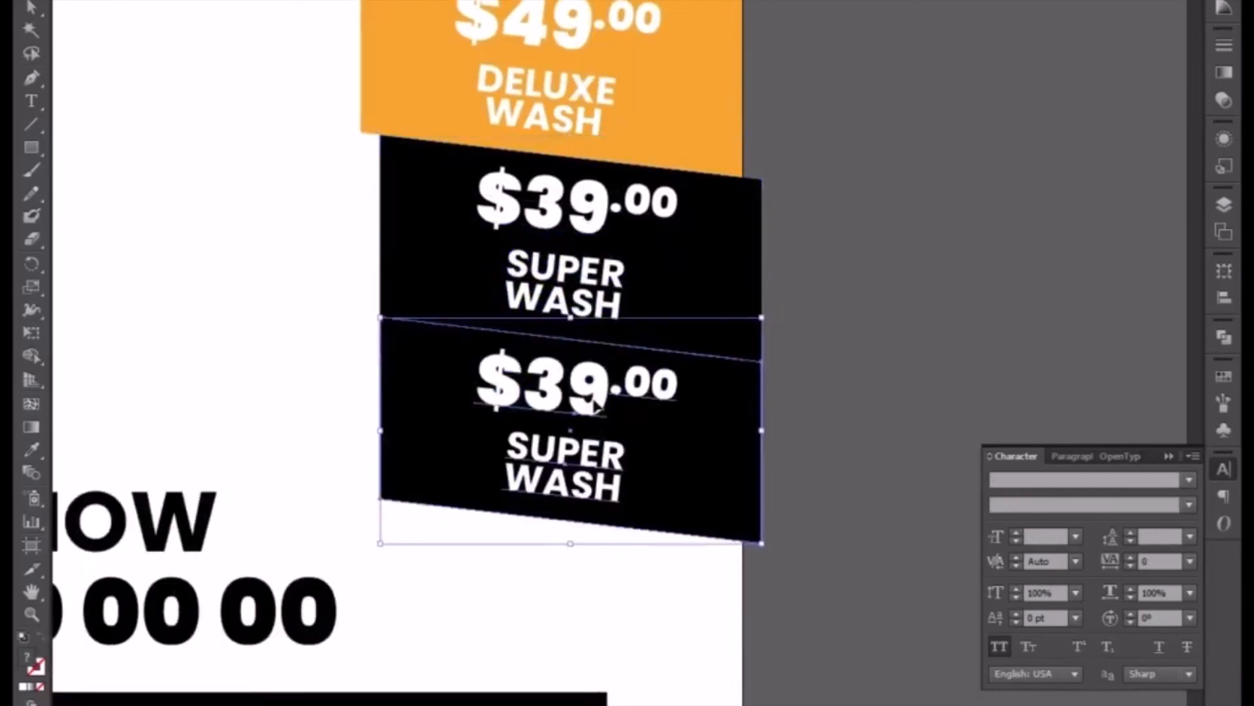
pyautogui.press('Right')
pyautogui.press('Right')
pyautogui.press('Right')
pyautogui.press('Right')
pyautogui.press('Right')
pyautogui.press('Right')
pyautogui.press('Right')
pyautogui.press('Right')
pyautogui.press('Right')
pyautogui.press('Right')
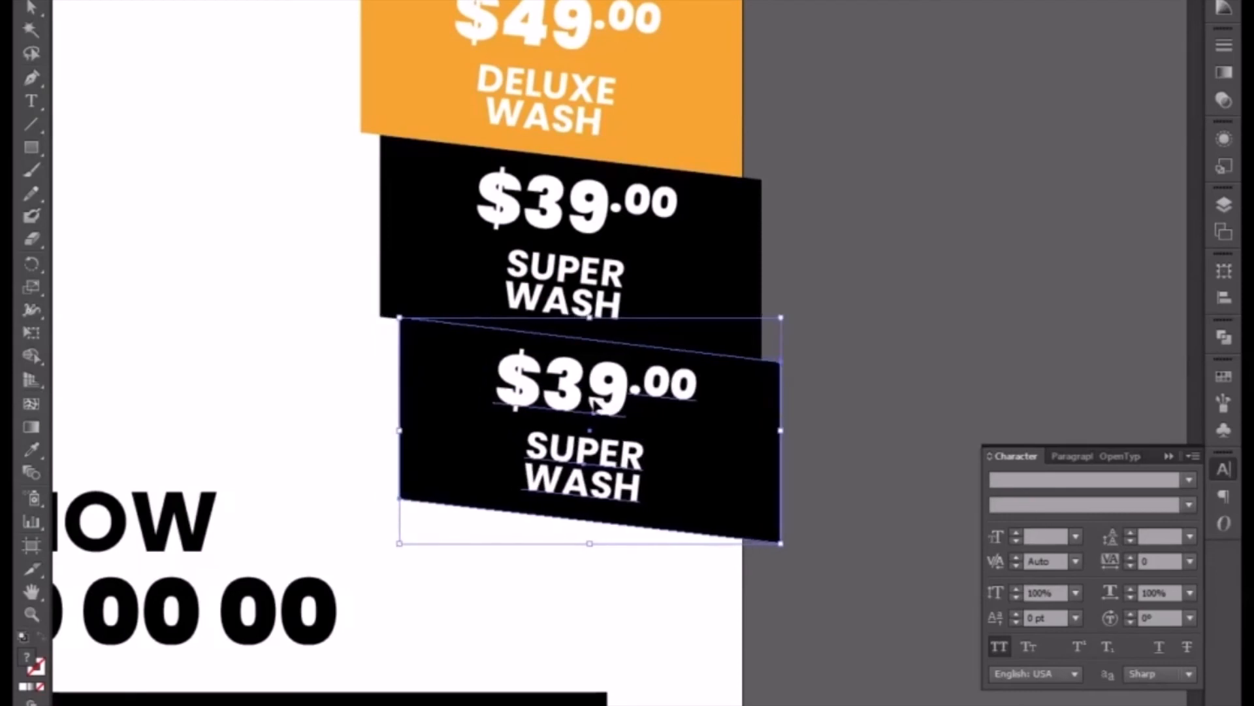
pyautogui.click(837, 451)
# Fill the lowest tag's shape with the orange sampled from the top tag
pyautogui.click(734, 480)
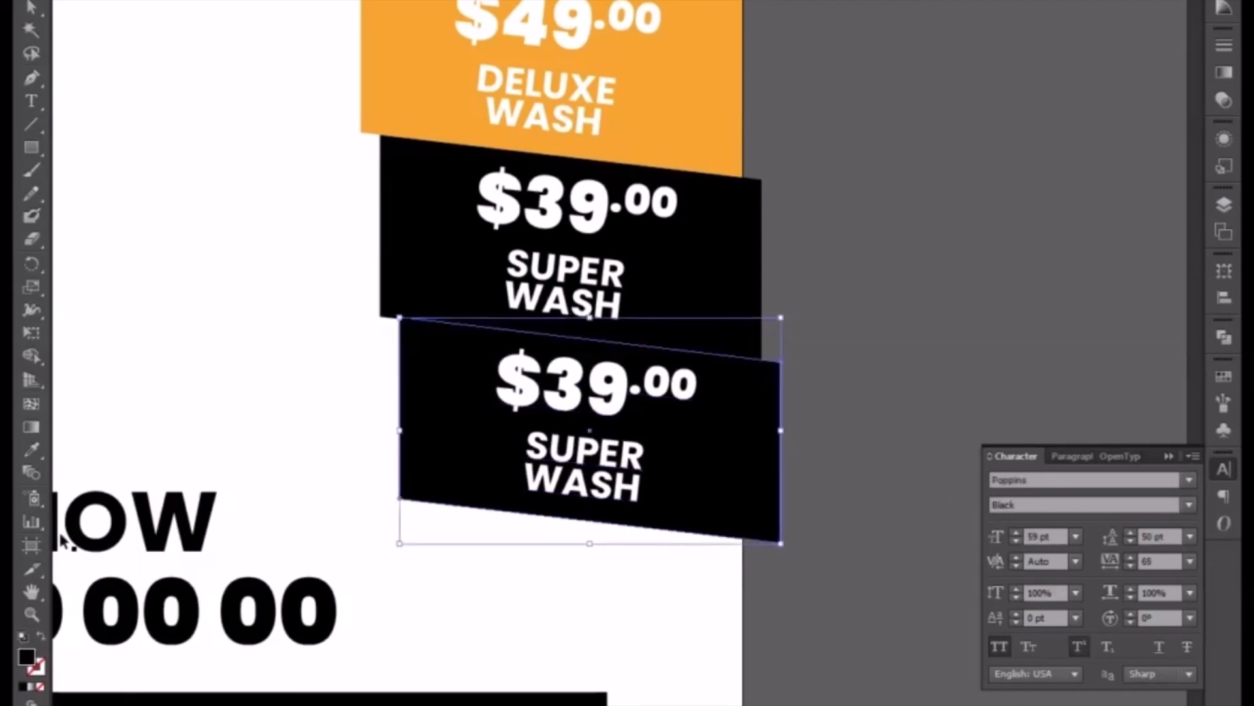
pyautogui.click(31, 449)
pyautogui.click(401, 87)
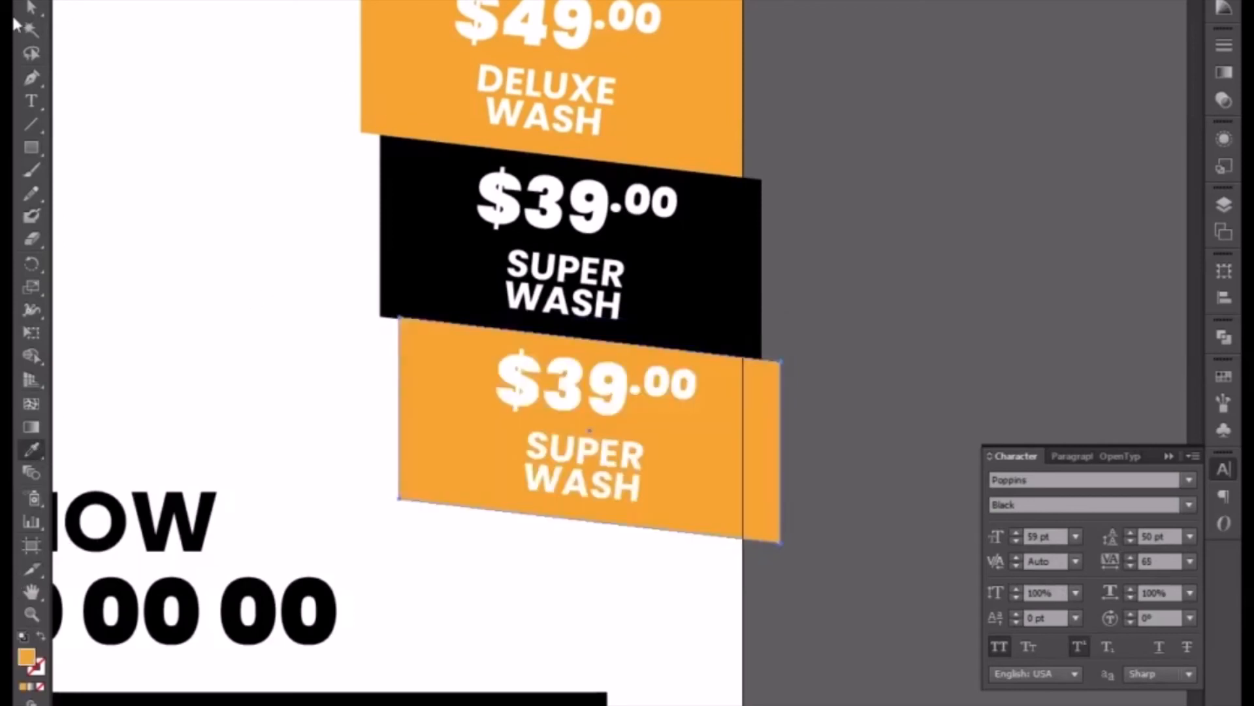
# Select the lowest orange tag together with its texts and nudge it slightly down against the black tag's lower edge
pyautogui.click(33, 6)
pyautogui.click(632, 556)
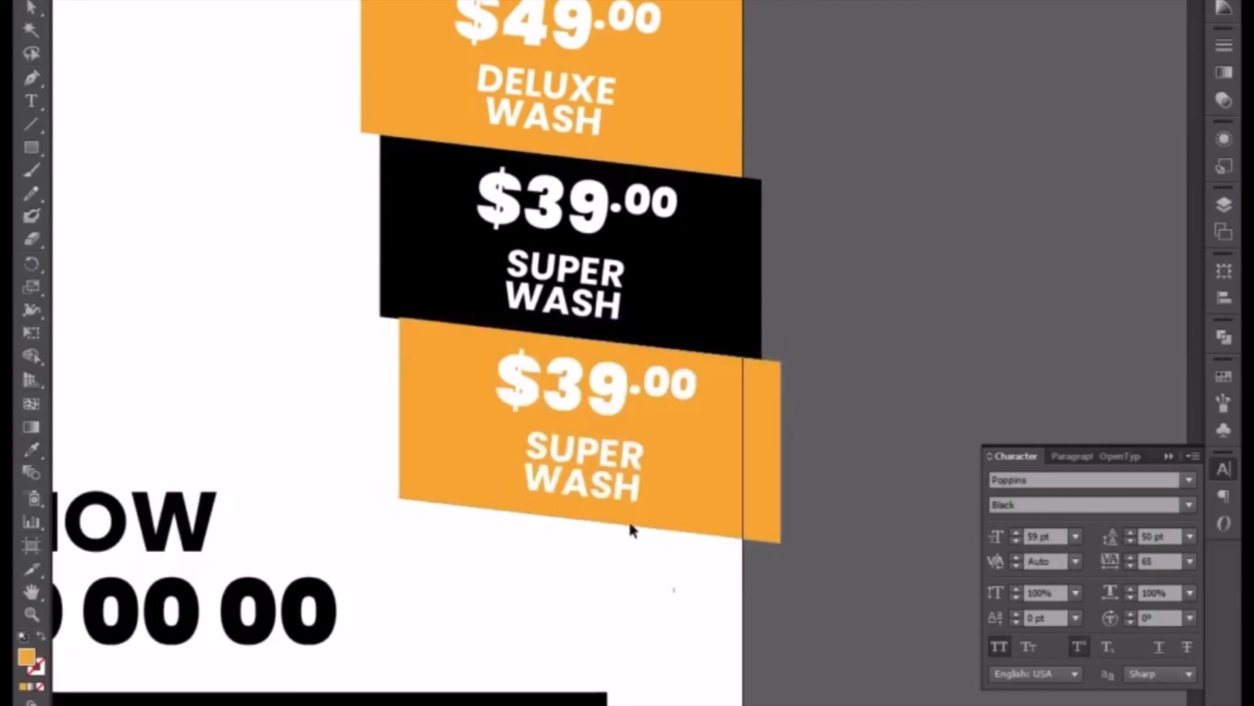
pyautogui.moveTo(675, 590); pyautogui.dragTo(563, 385)
pyautogui.press('Down')
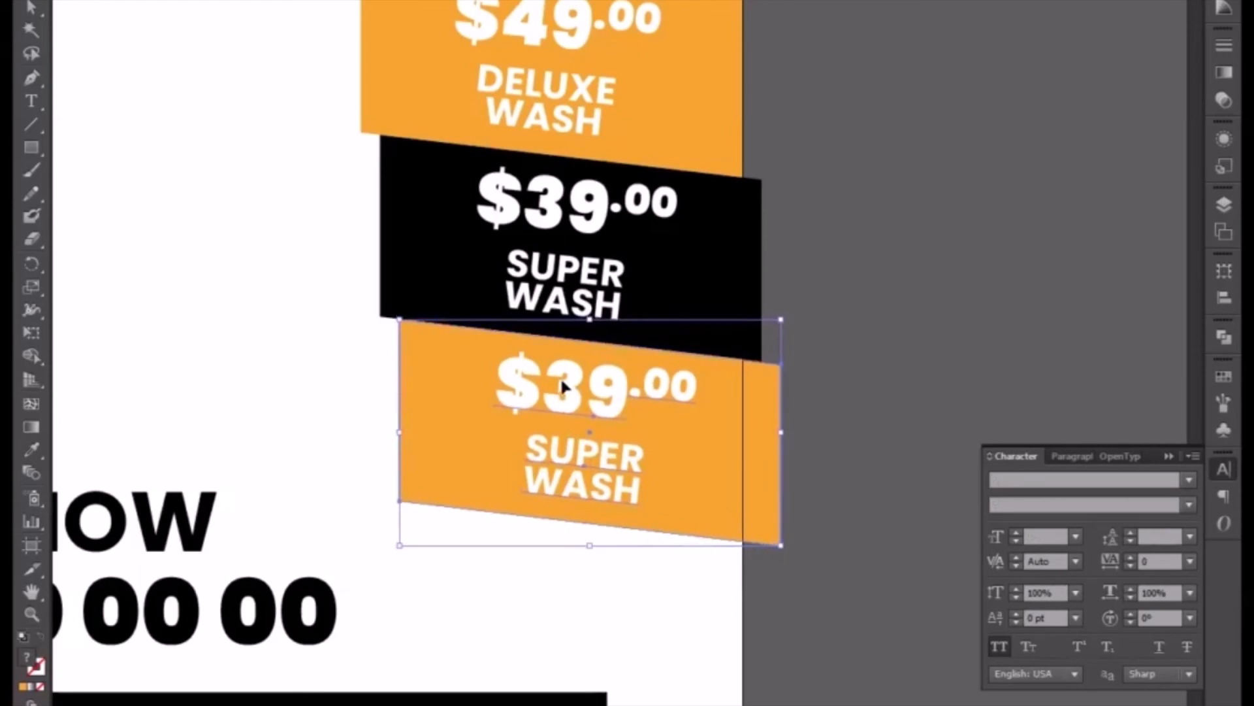
pyautogui.click(339, 336)
# Replace the word SUPER with BASIC on the lowest orange tag so its label reads BASIC WASH
pyautogui.click(588, 452)
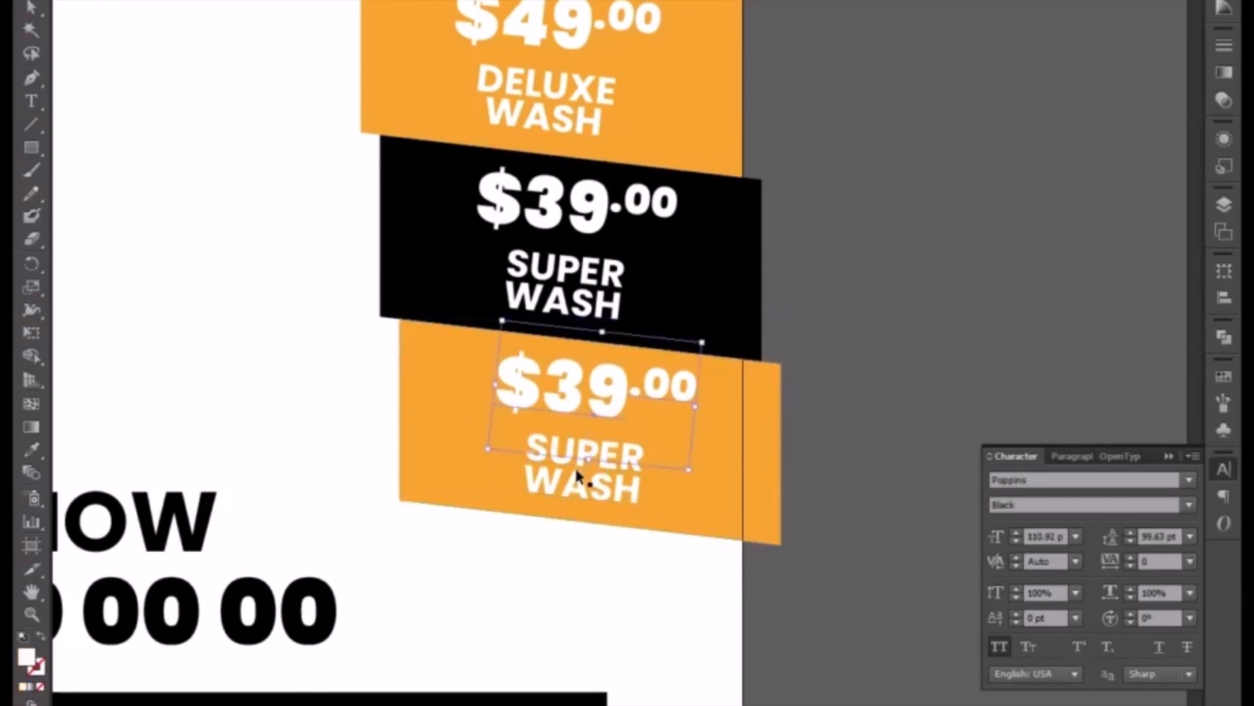
pyautogui.doubleClick(574, 479)
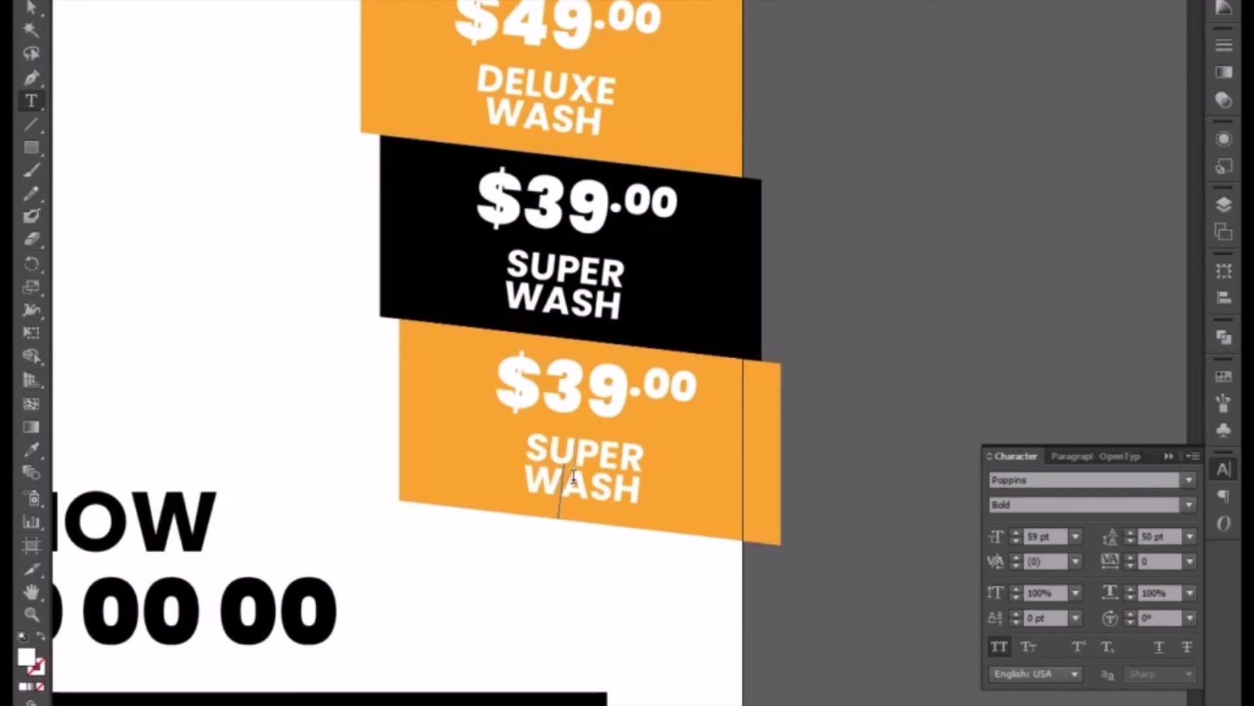
pyautogui.press('Delete')
pyautogui.press('Delete')
pyautogui.press('Delete')
pyautogui.press('BackSpace')
pyautogui.press('BackSpace')
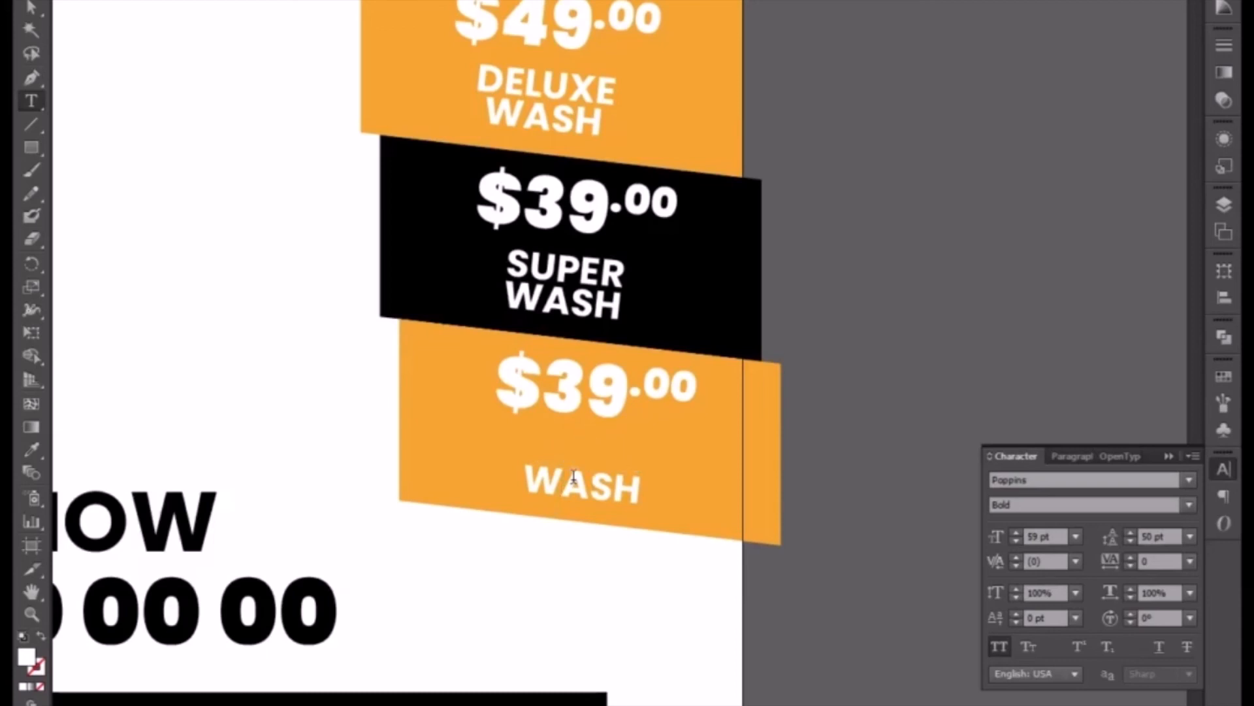
pyautogui.write('BASO')
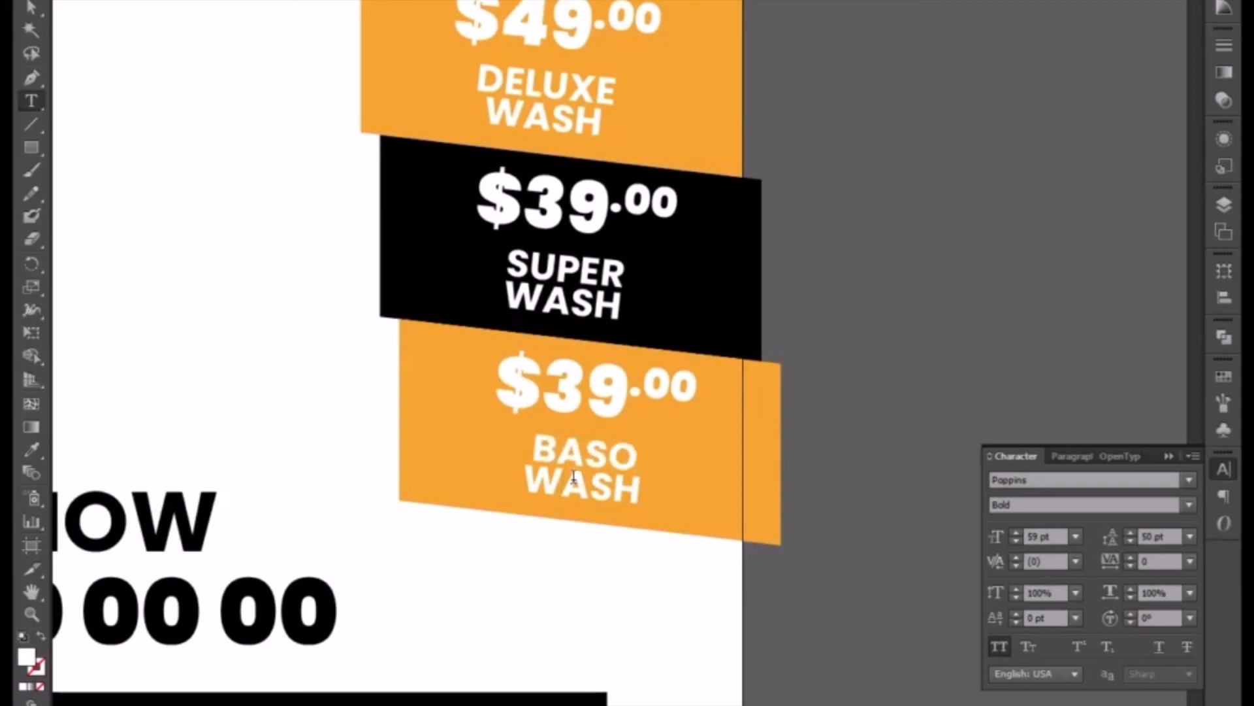
pyautogui.press('BackSpace')
pyautogui.write('IC')
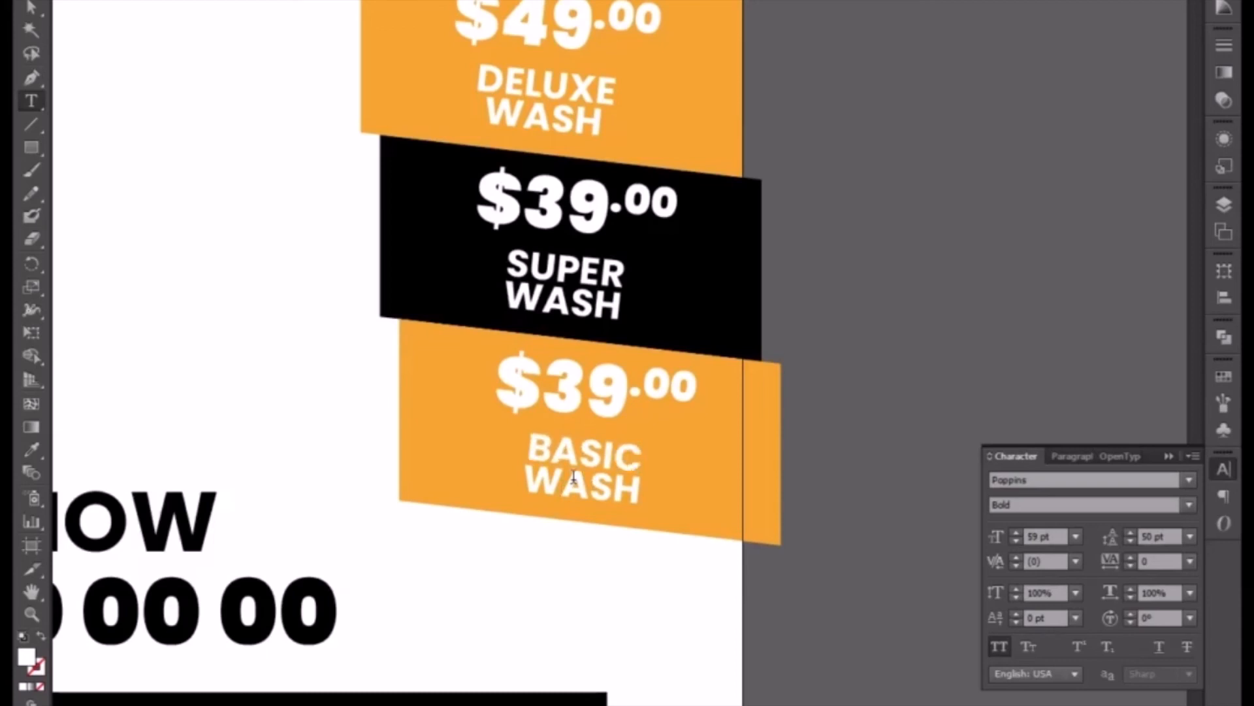
# Change the price on the lowest orange tag to $29.00
pyautogui.moveTo(554, 391); pyautogui.dragTo(584, 392)
pyautogui.write('2')
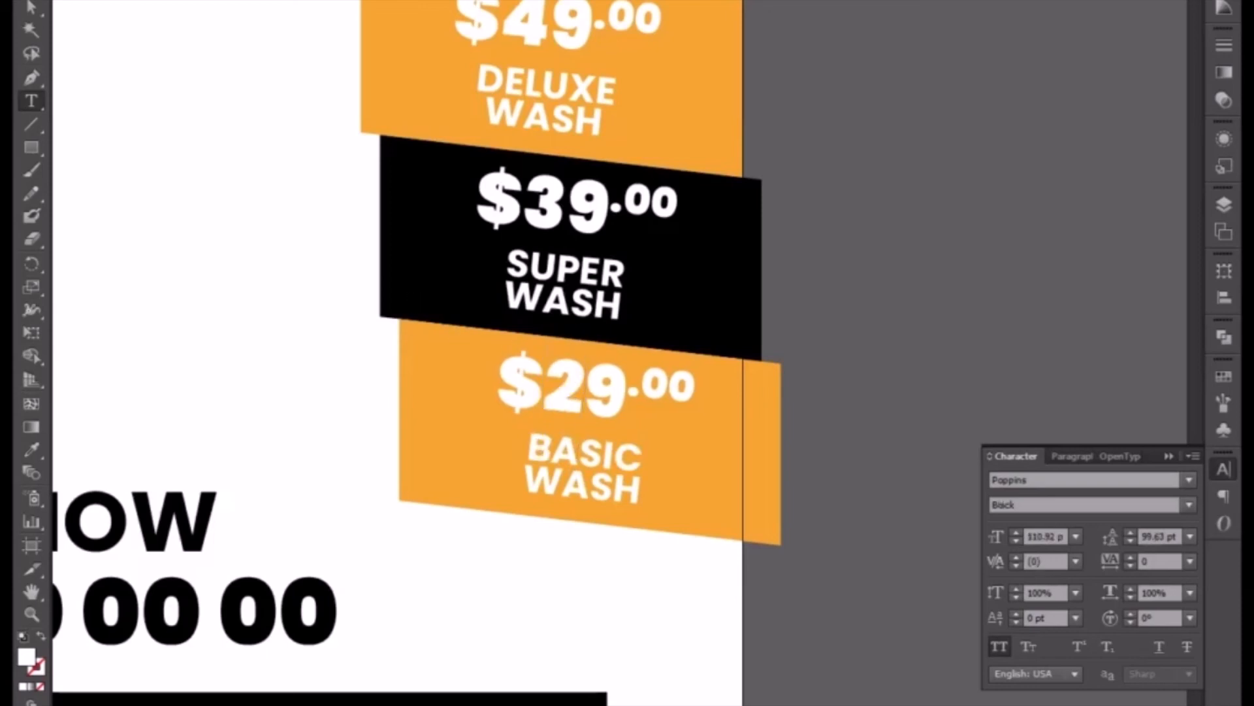
pyautogui.press('Escape')
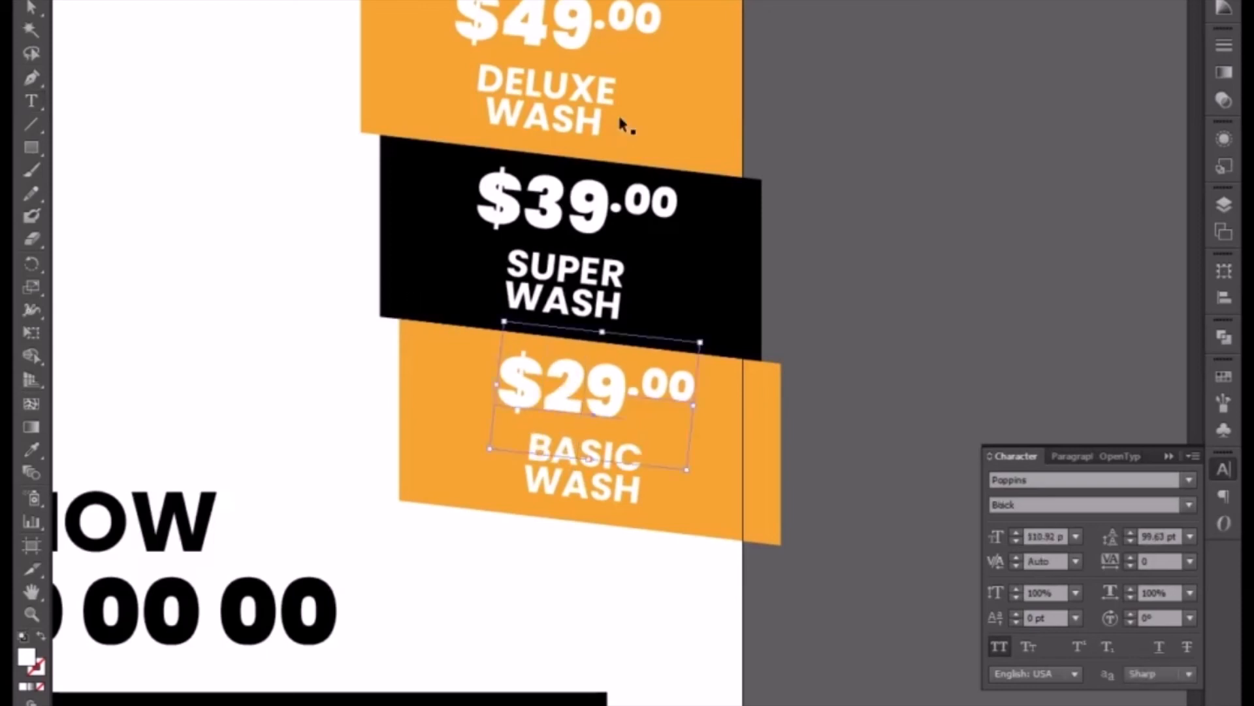
# Select the price texts on all three tags and nudge them slightly down, closer to their wash labels
pyautogui.keyDown('shift'); pyautogui.click(561, 175); pyautogui.keyUp('shift')
pyautogui.keyDown('shift'); pyautogui.click(561, 37); pyautogui.keyUp('shift')
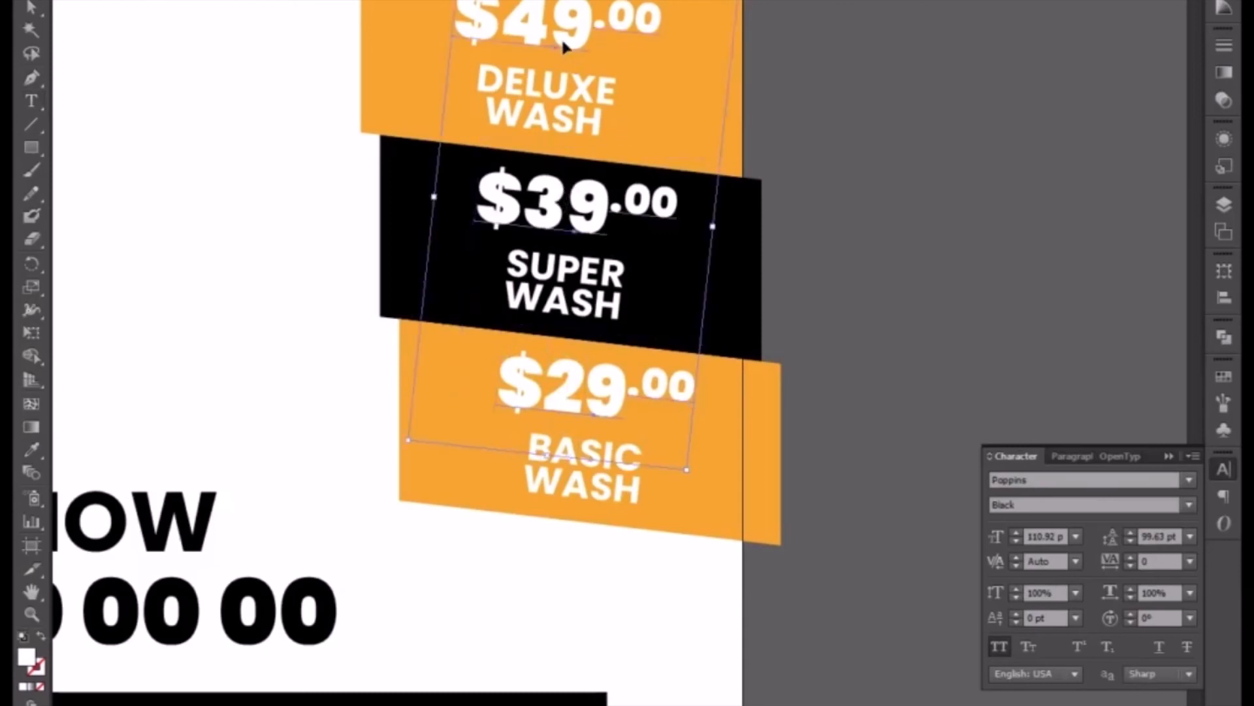
pyautogui.press('Down')
pyautogui.press('Down')
pyautogui.press('Down')
pyautogui.press('Down')
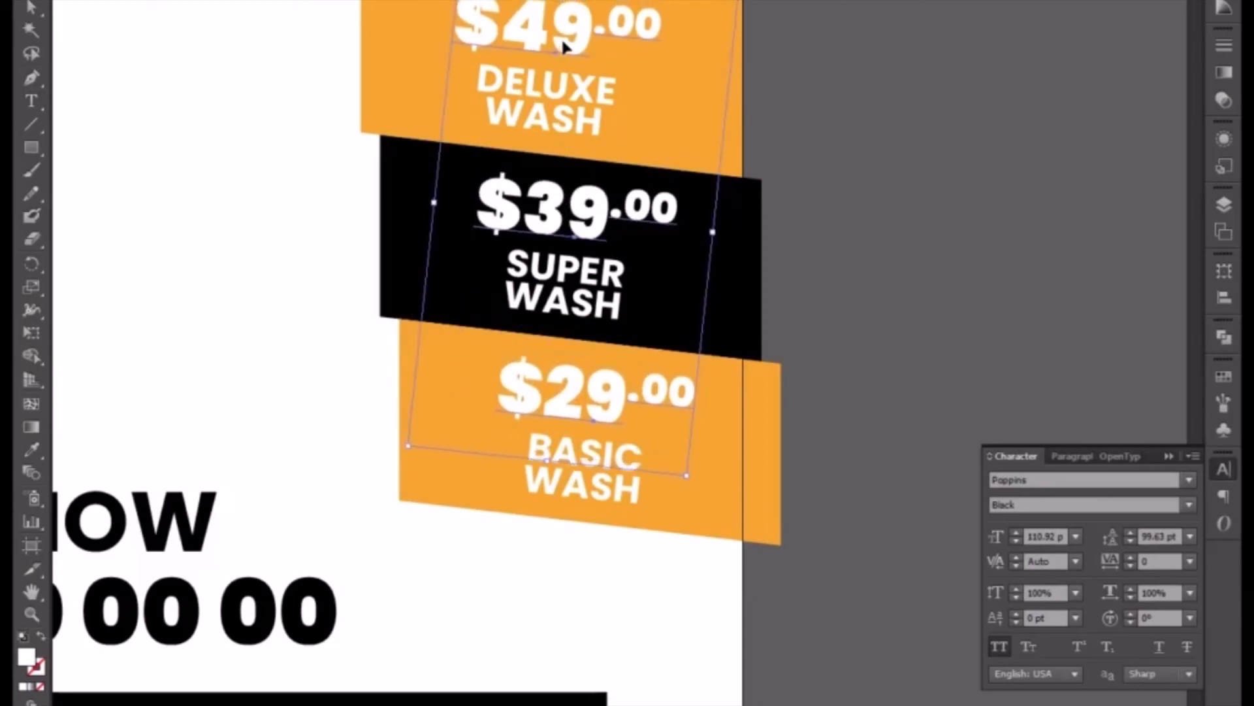
pyautogui.click(885, 443)
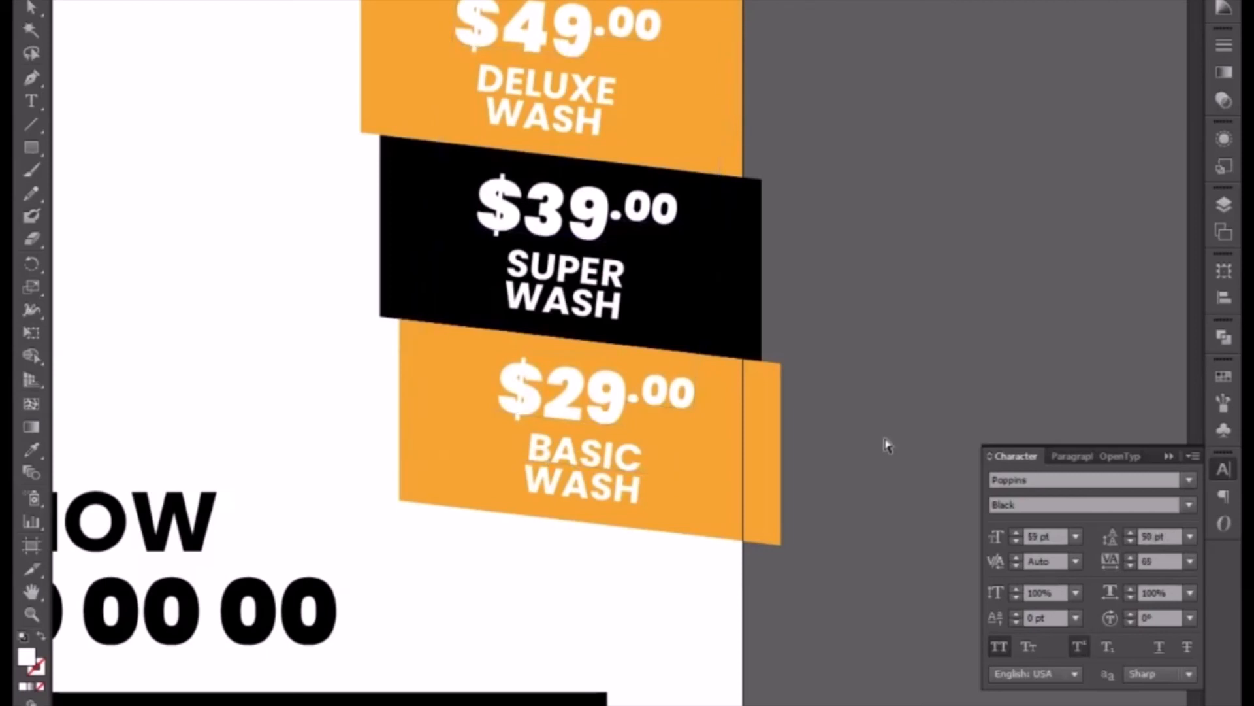
# Collapse the character settings and move the white sports car photo clear of the flyer onto the empty canvas beside it
pyautogui.hotkey('ctrl', '-')
pyautogui.hotkey('ctrl', '-')
pyautogui.moveTo(758, 346); pyautogui.dragTo(849, 411)
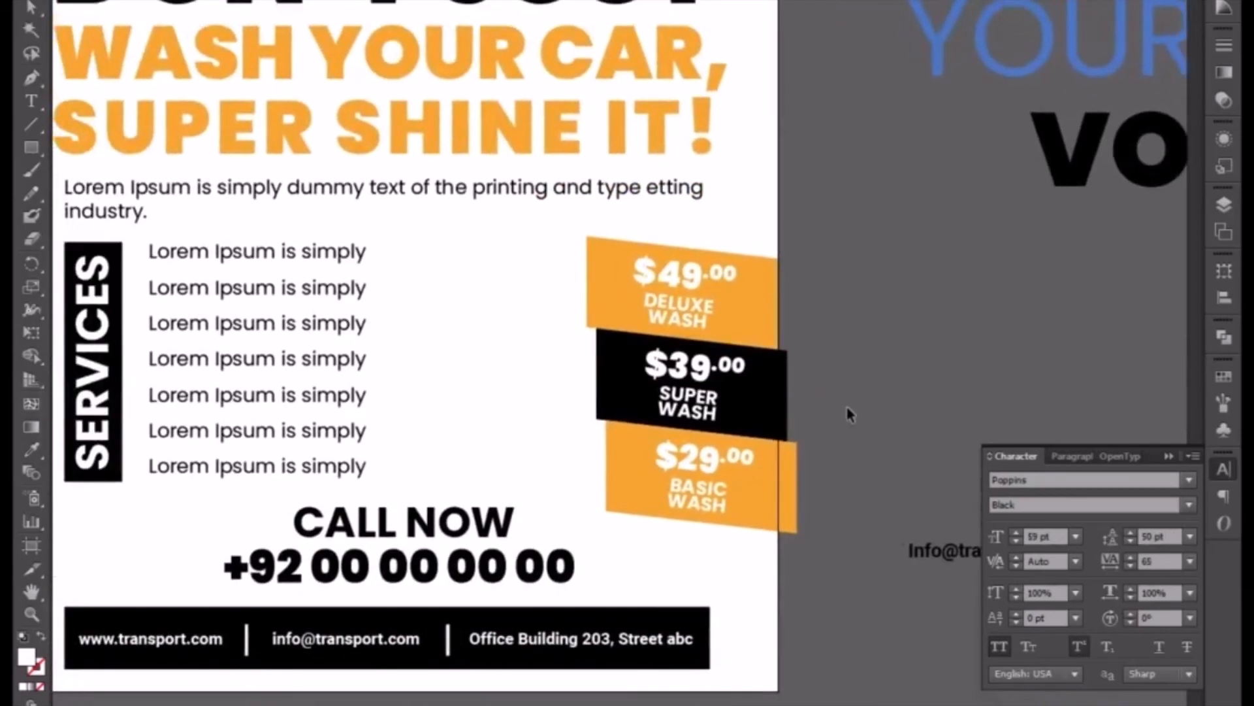
pyautogui.hotkey('ctrl', '-')
pyautogui.moveTo(868, 261); pyautogui.dragTo(873, 414)
pyautogui.hotkey('ctrl', '-')
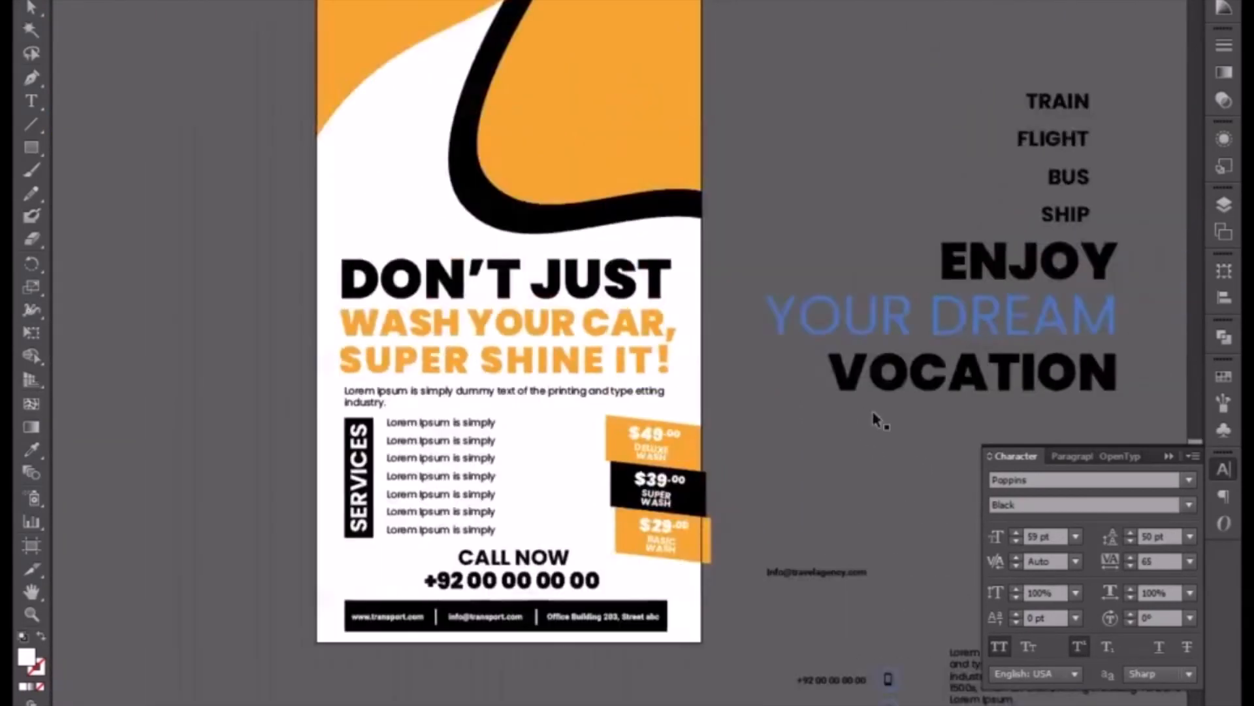
pyautogui.moveTo(803, 211); pyautogui.dragTo(792, 305)
pyautogui.click(1178, 457)
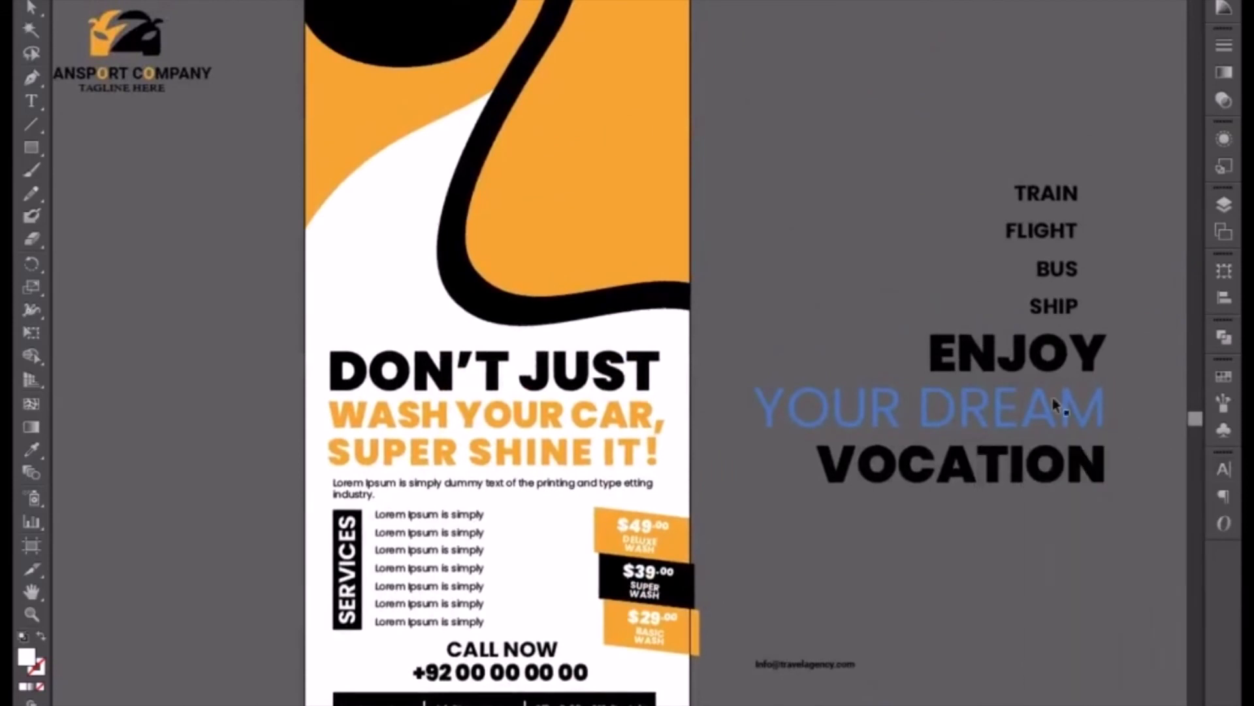
pyautogui.scroll(2, 829, 286)
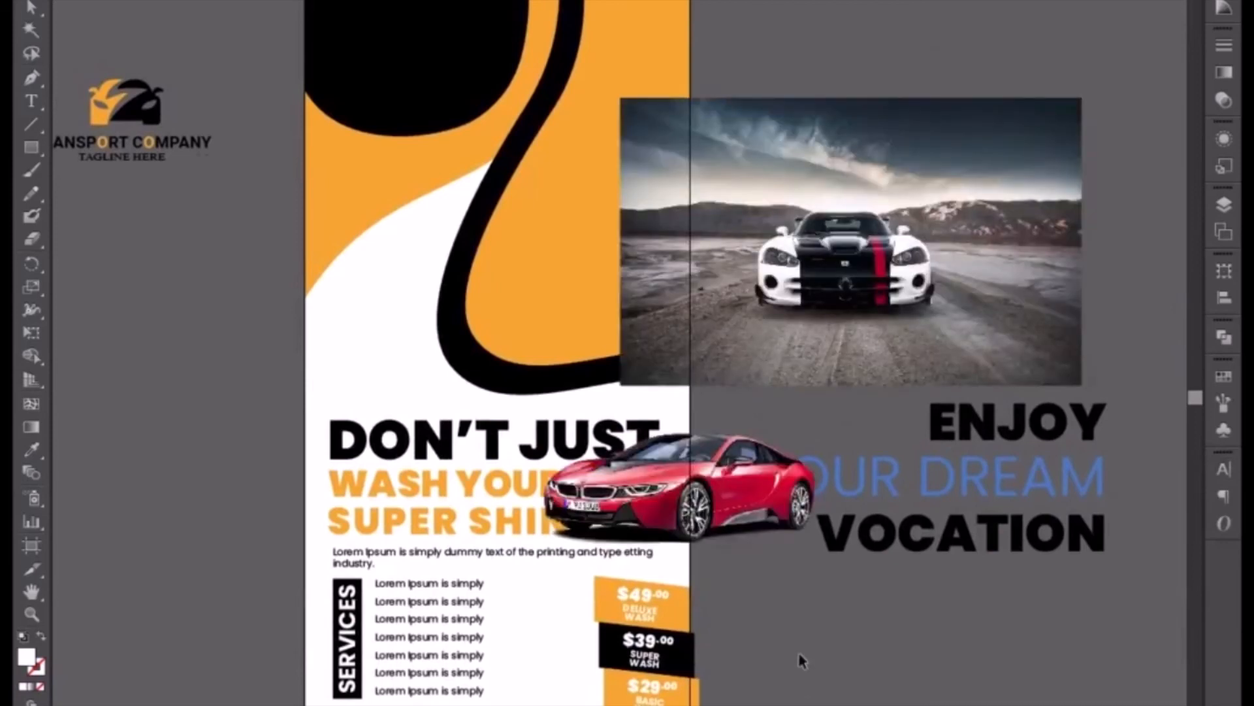
pyautogui.moveTo(768, 582); pyautogui.dragTo(845, 704)
pyautogui.moveTo(886, 597); pyautogui.dragTo(630, 542)
pyautogui.moveTo(837, 352); pyautogui.dragTo(1038, 181)
# Scale the red car cutout to nearly the flyer's width and position it centred just above the DON'T JUST headline
pyautogui.moveTo(636, 566); pyautogui.dragTo(815, 301)
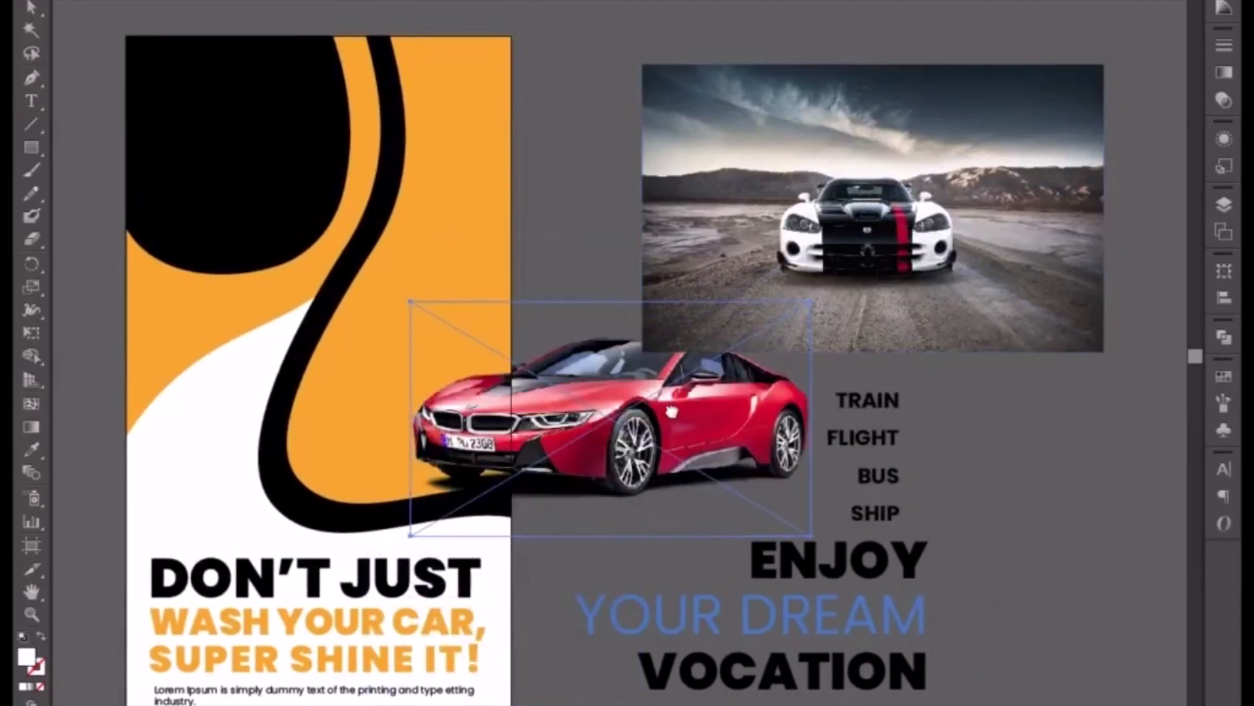
pyautogui.moveTo(654, 430); pyautogui.dragTo(539, 390)
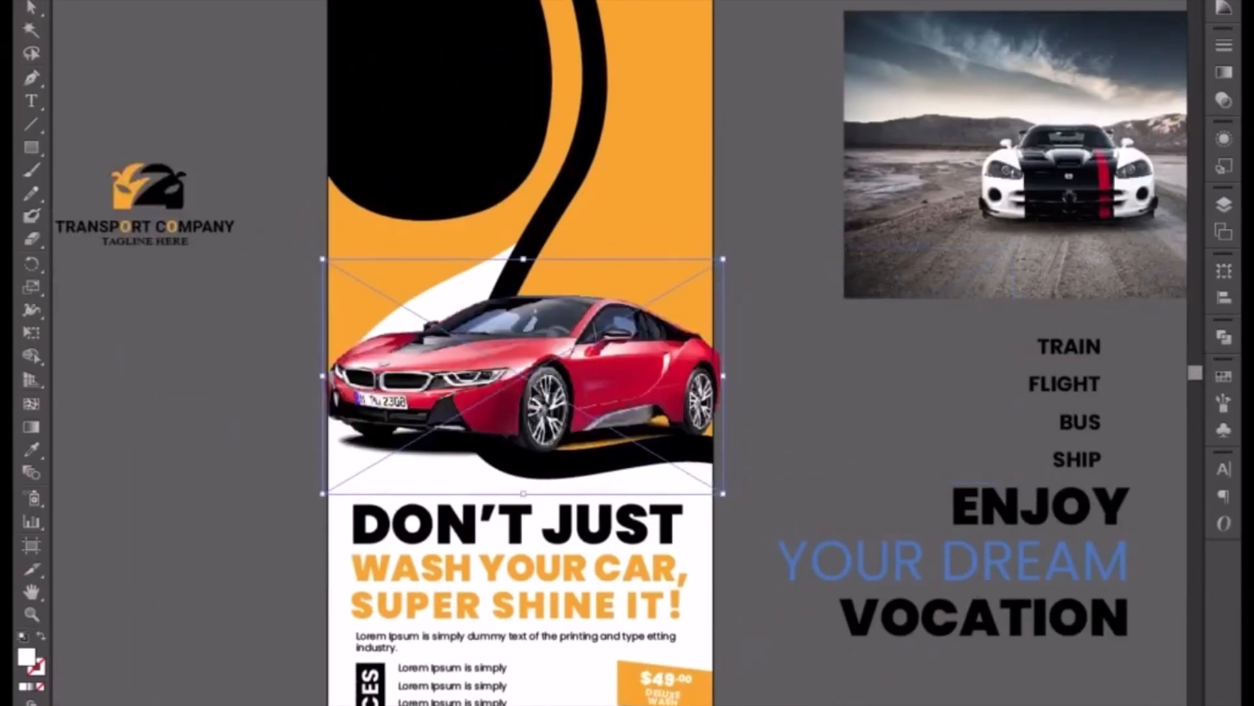
pyautogui.moveTo(740, 264); pyautogui.dragTo(693, 292)
pyautogui.moveTo(602, 379); pyautogui.dragTo(609, 363)
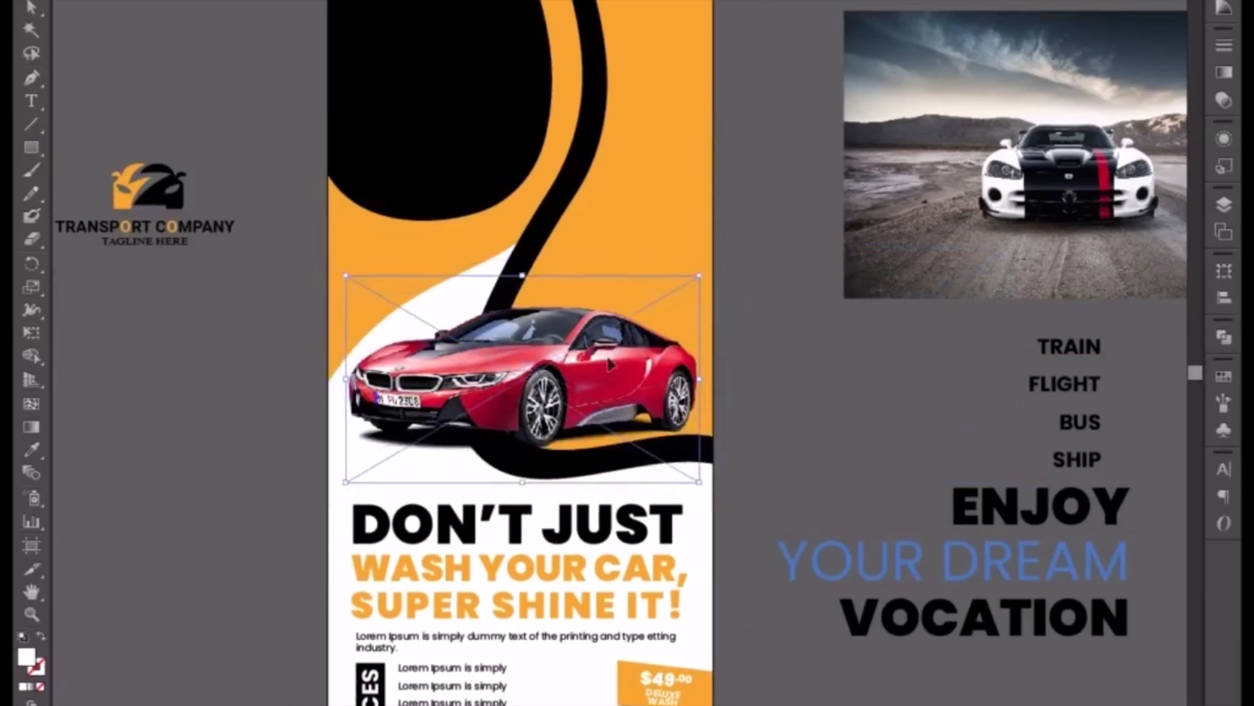
pyautogui.moveTo(456, 404); pyautogui.dragTo(464, 418)
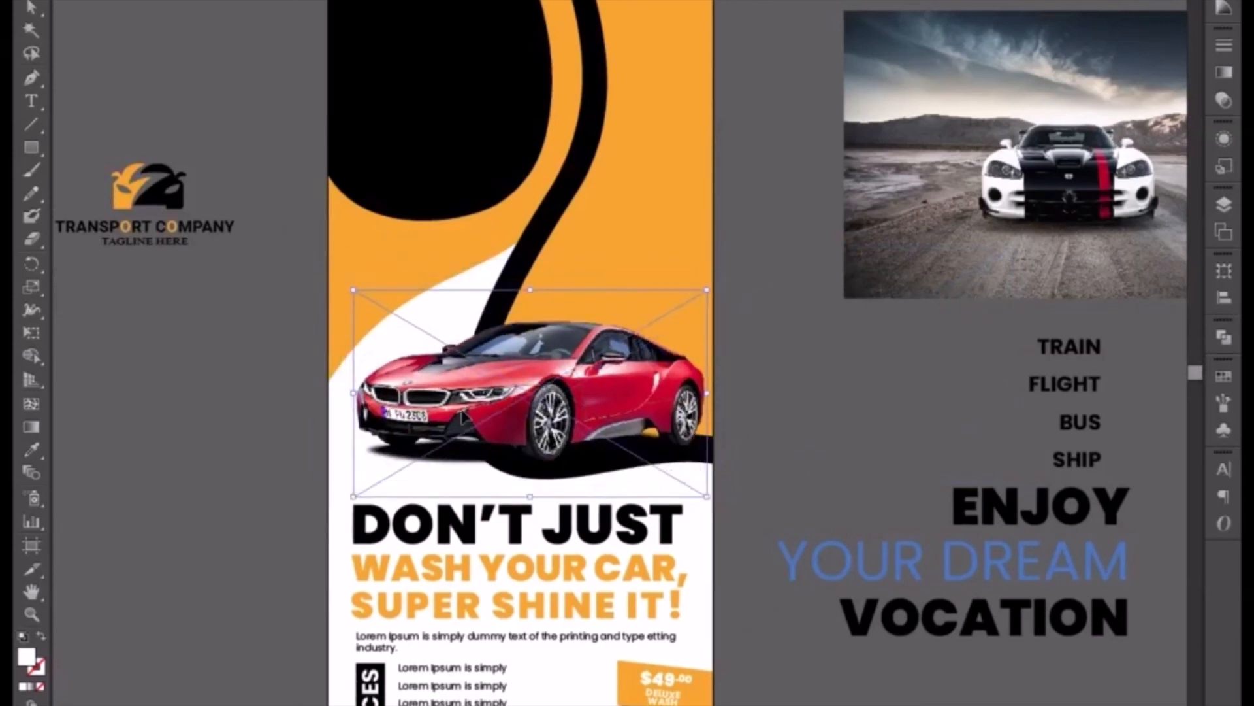
pyautogui.moveTo(590, 414); pyautogui.dragTo(584, 410)
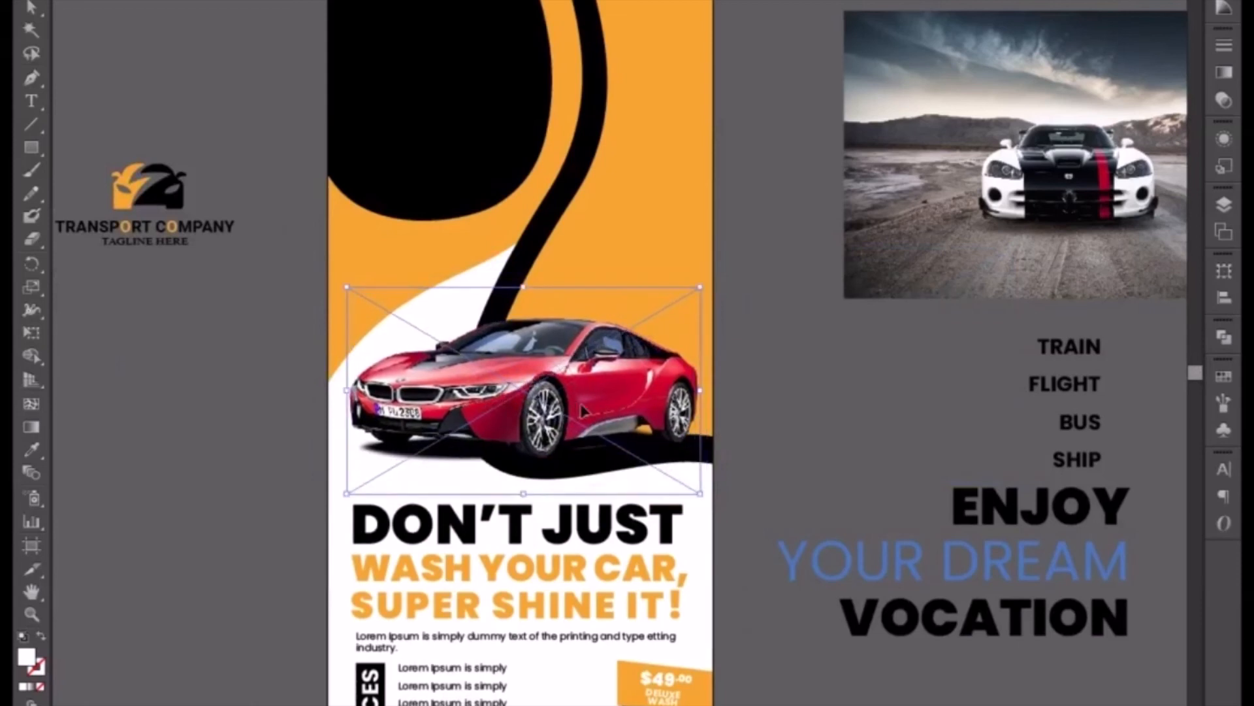
pyautogui.click(831, 454)
# Move the white sports car photo over the black rounded shape at the flyer's upper left and scale it to cover the shape
pyautogui.moveTo(793, 358); pyautogui.dragTo(760, 502)
pyautogui.click(985, 348)
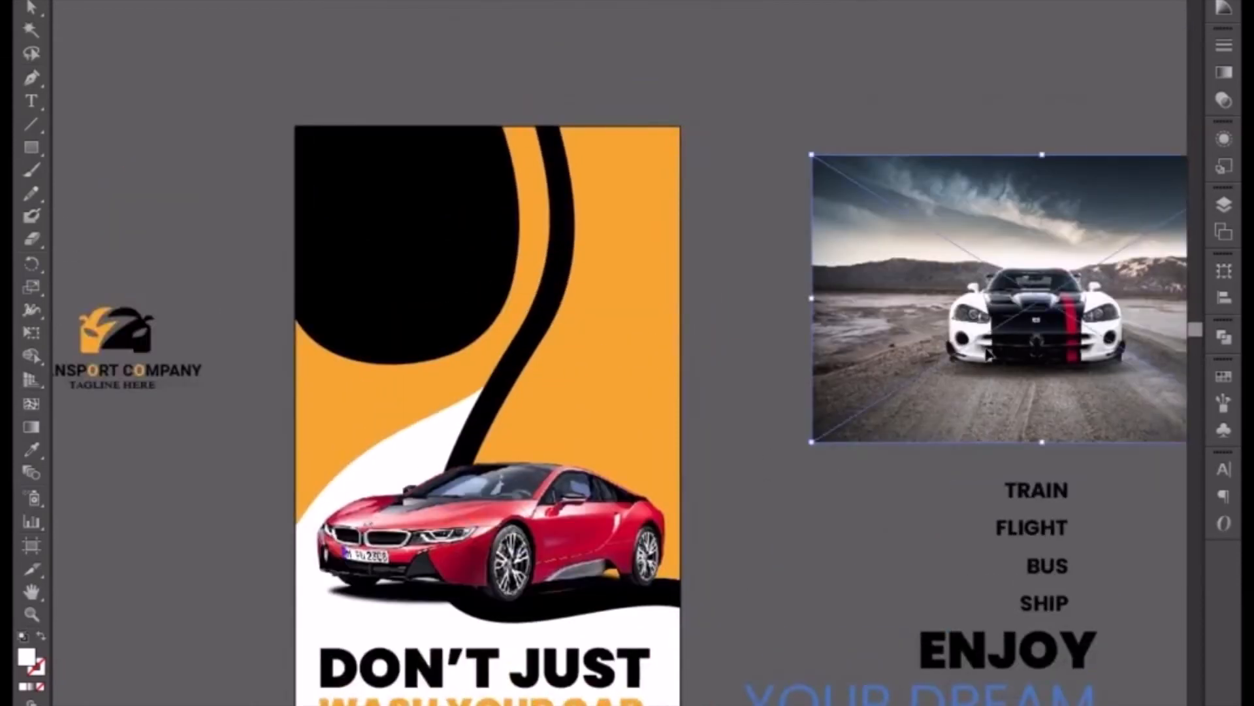
pyautogui.moveTo(1047, 370); pyautogui.dragTo(467, 327)
pyautogui.moveTo(737, 399); pyautogui.dragTo(590, 371)
pyautogui.moveTo(498, 245)
pyautogui.mouseDown()
pyautogui.moveTo(495, 264)
pyautogui.moveTo(496, 253)
pyautogui.mouseUp()
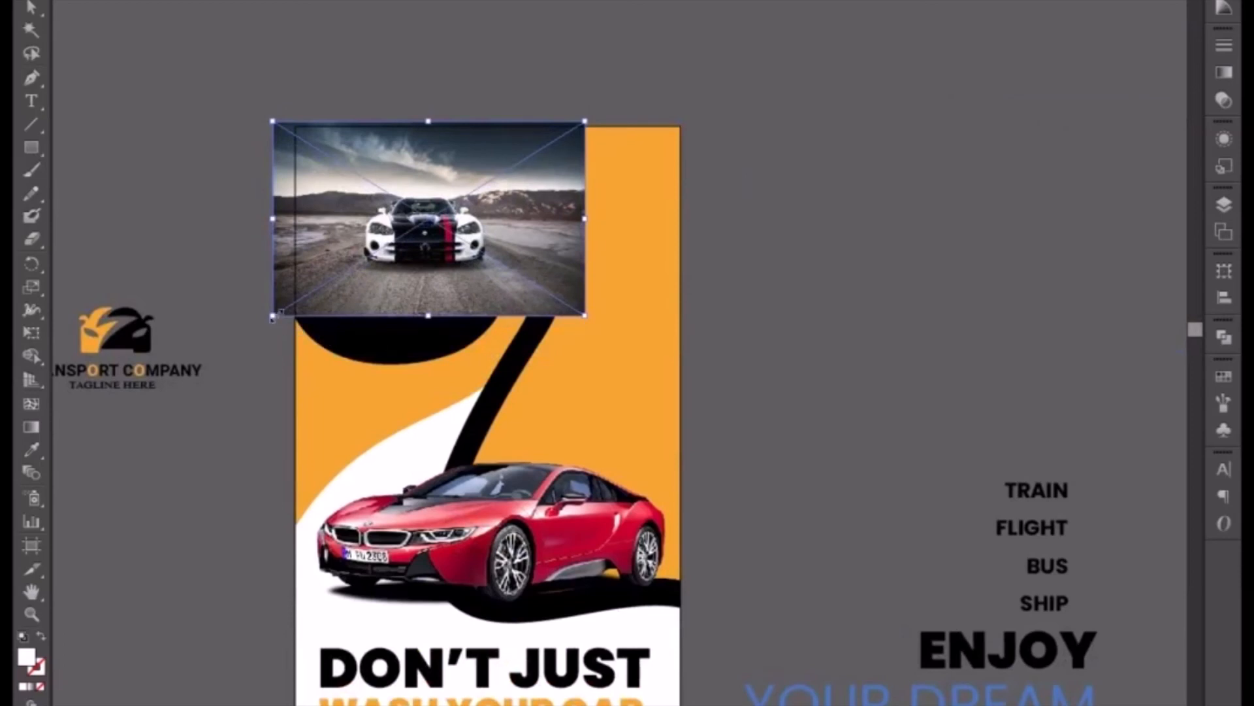
pyautogui.moveTo(272, 317); pyautogui.dragTo(187, 369)
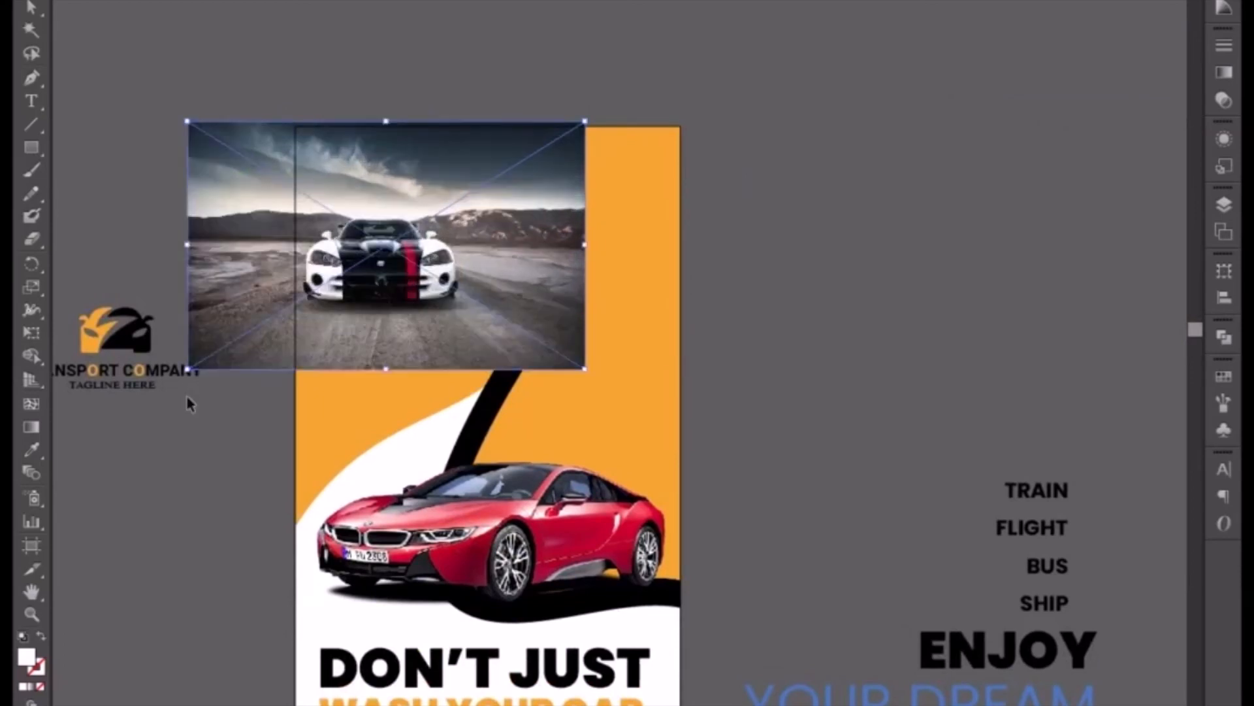
pyautogui.press('Right')
pyautogui.press('Right')
pyautogui.press('Right')
pyautogui.press('Right')
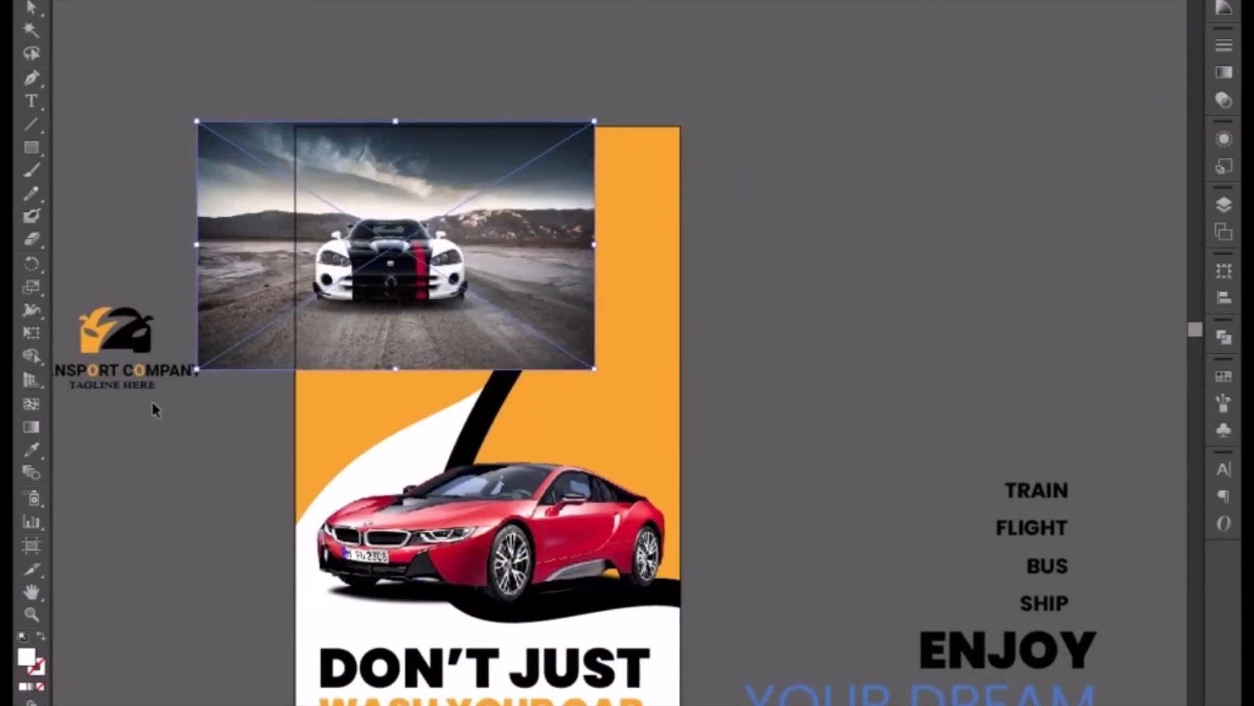
# Cut the sports car photo and paste it directly behind the black rounded shape
pyautogui.click(176, 213)
pyautogui.rightClick(265, 250)
pyautogui.press('Delete')
pyautogui.click(359, 291)
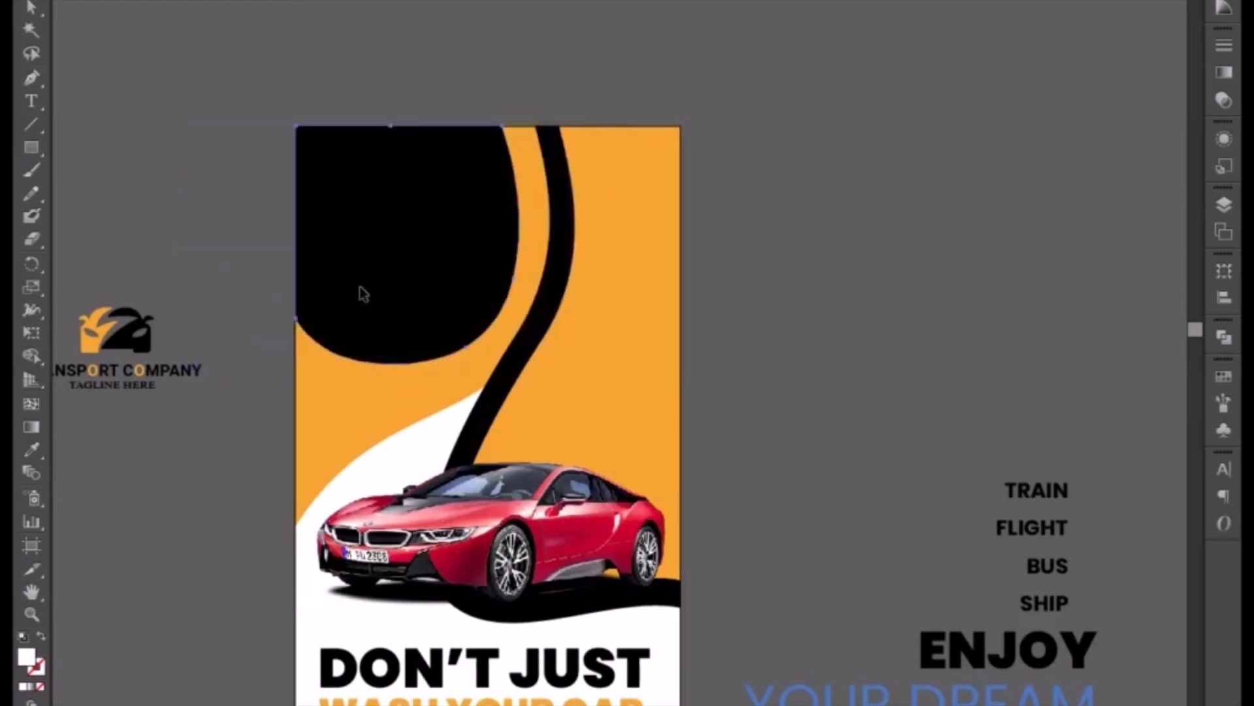
pyautogui.hotkey('ctrl', 'b')
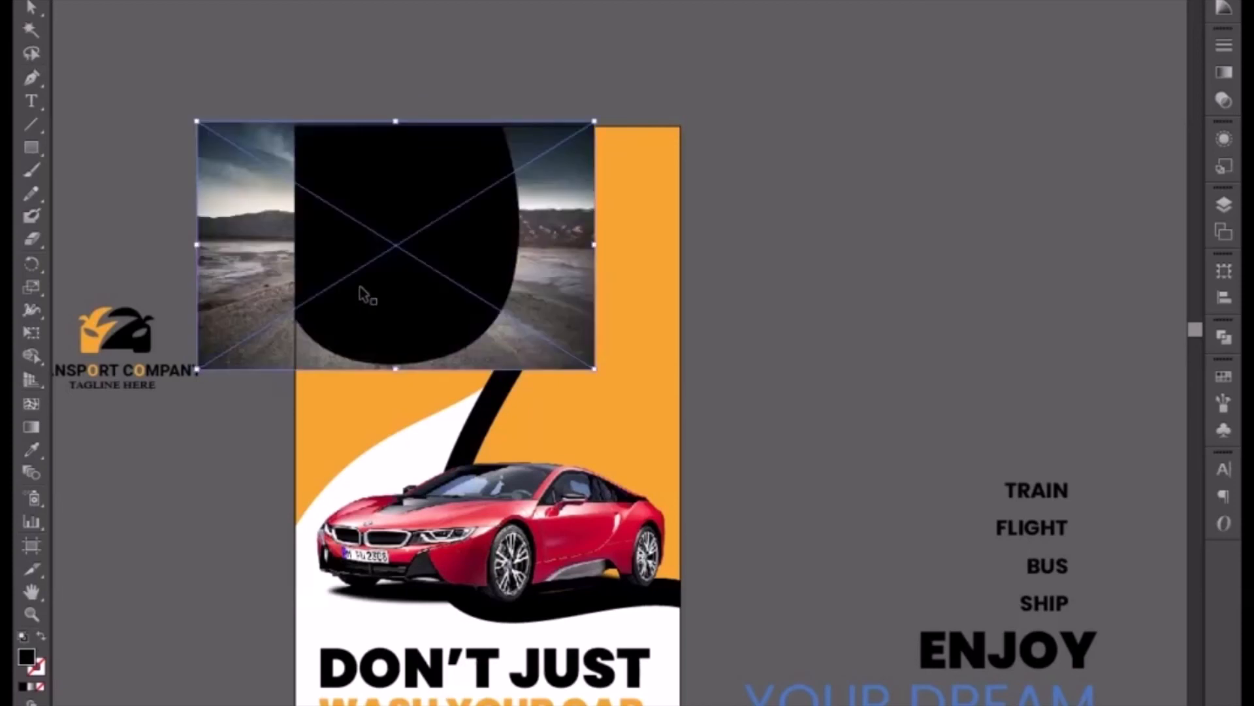
# Clip the sports car photo to the black rounded shape with a clipping mask
pyautogui.keyDown('shift'); pyautogui.click(359, 286); pyautogui.keyUp('shift')
pyautogui.rightClick(359, 286)
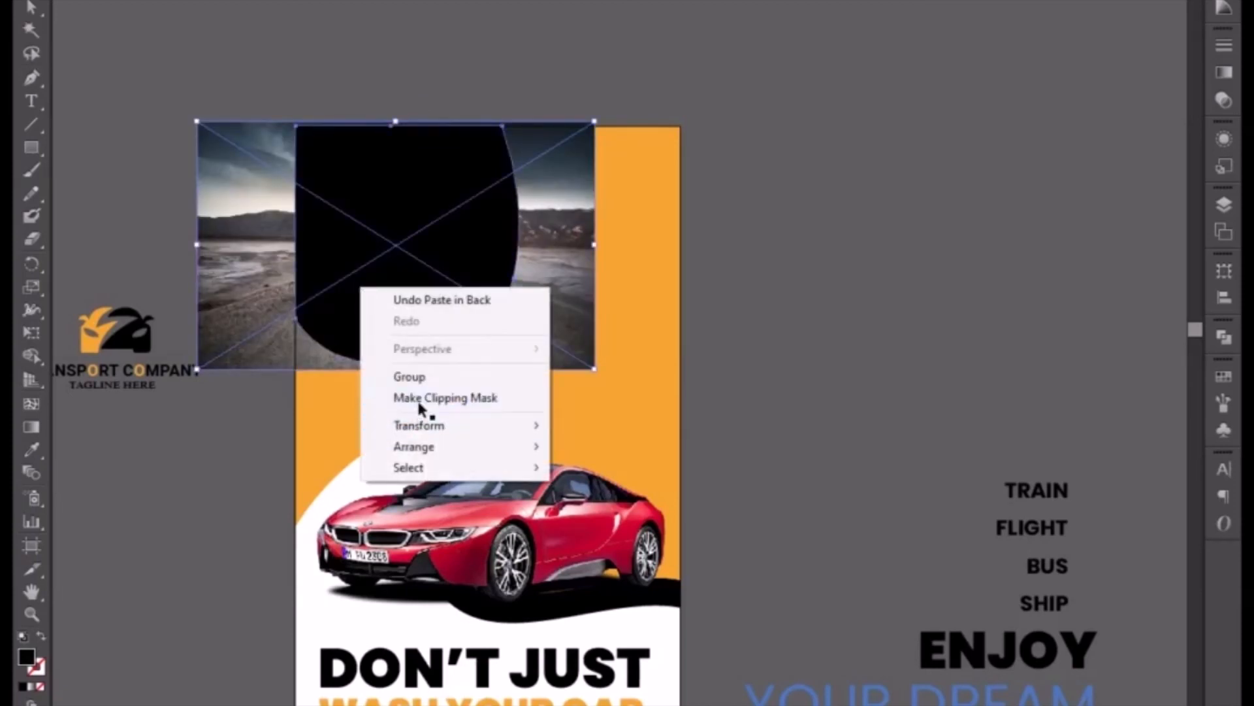
pyautogui.click(417, 398)
pyautogui.click(805, 381)
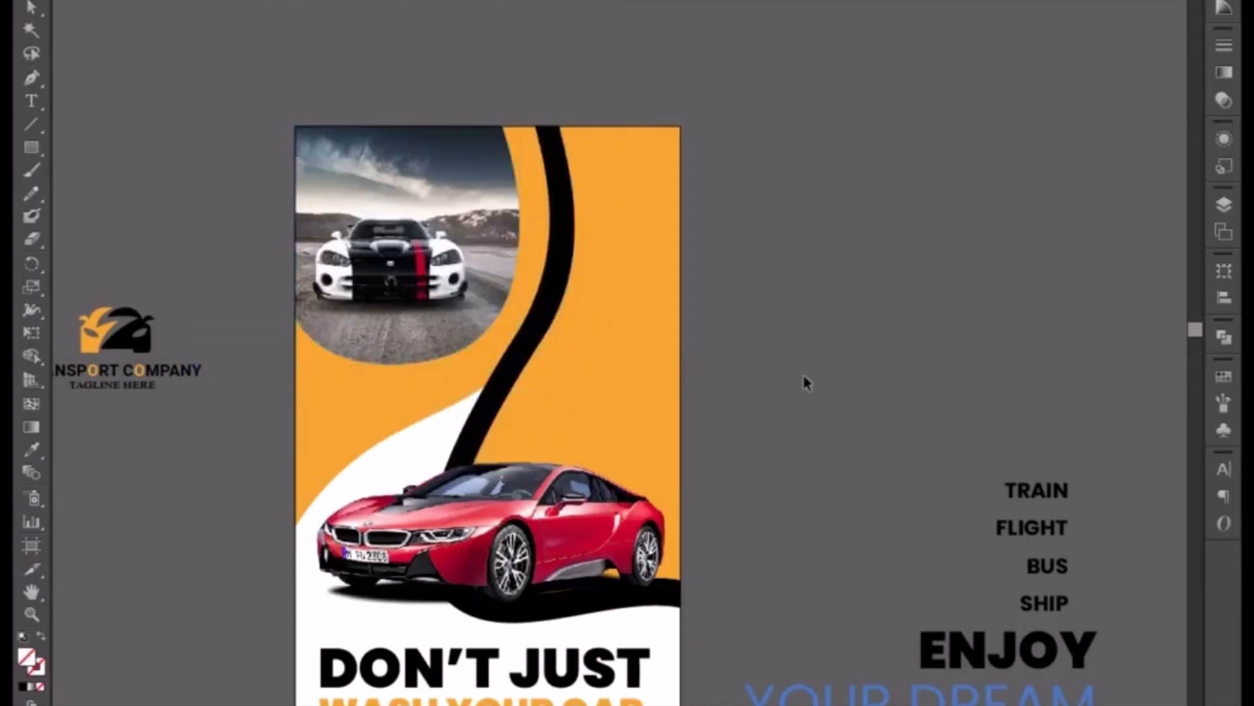
# Move the TRANSPORT COMPANY logo to the canvas right of the flyer, fill it white and scale it down
pyautogui.click(136, 364)
pyautogui.moveTo(129, 390); pyautogui.dragTo(825, 282)
pyautogui.hotkey('ctrl', '=')
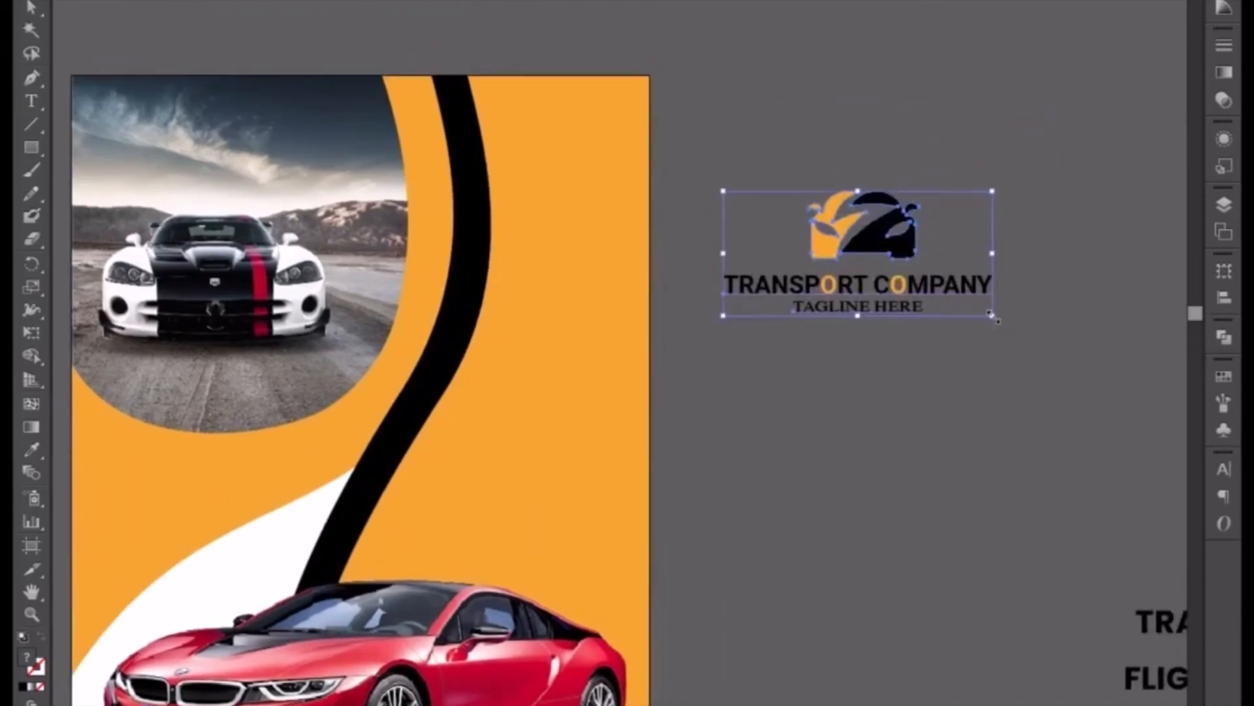
pyautogui.moveTo(992, 316); pyautogui.dragTo(902, 273)
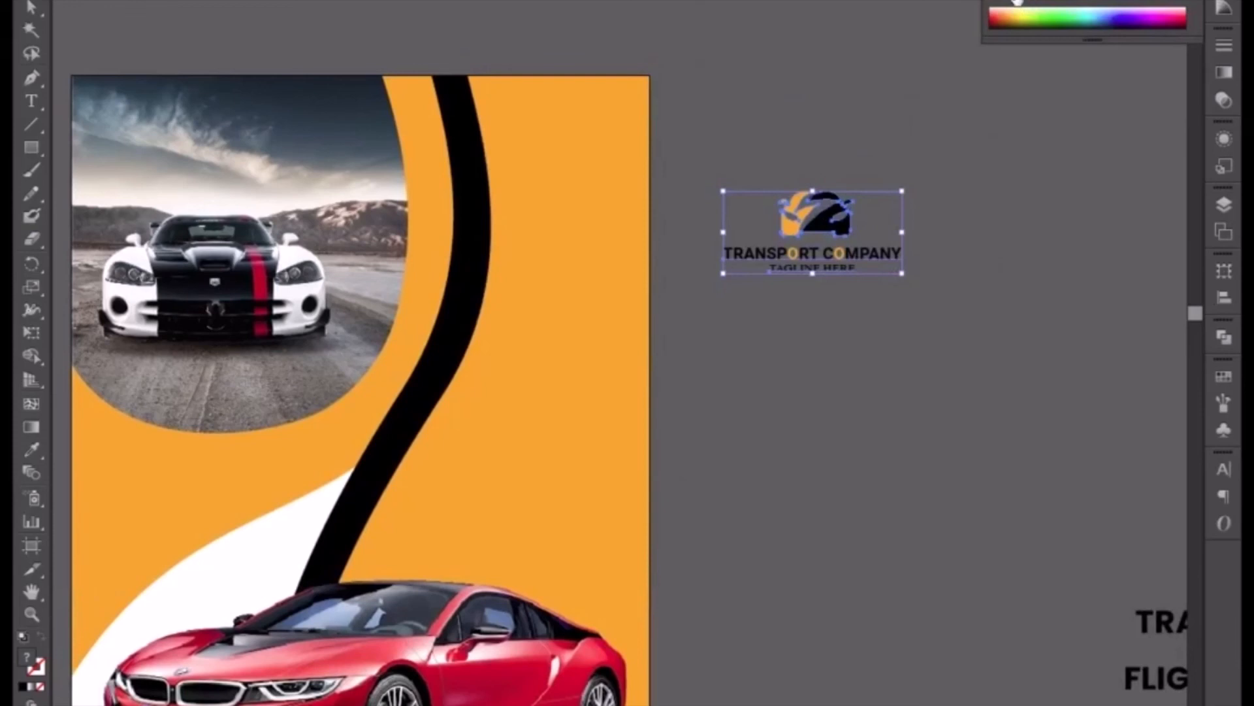
pyautogui.click(1019, 6)
pyautogui.moveTo(864, 269); pyautogui.dragTo(834, 242)
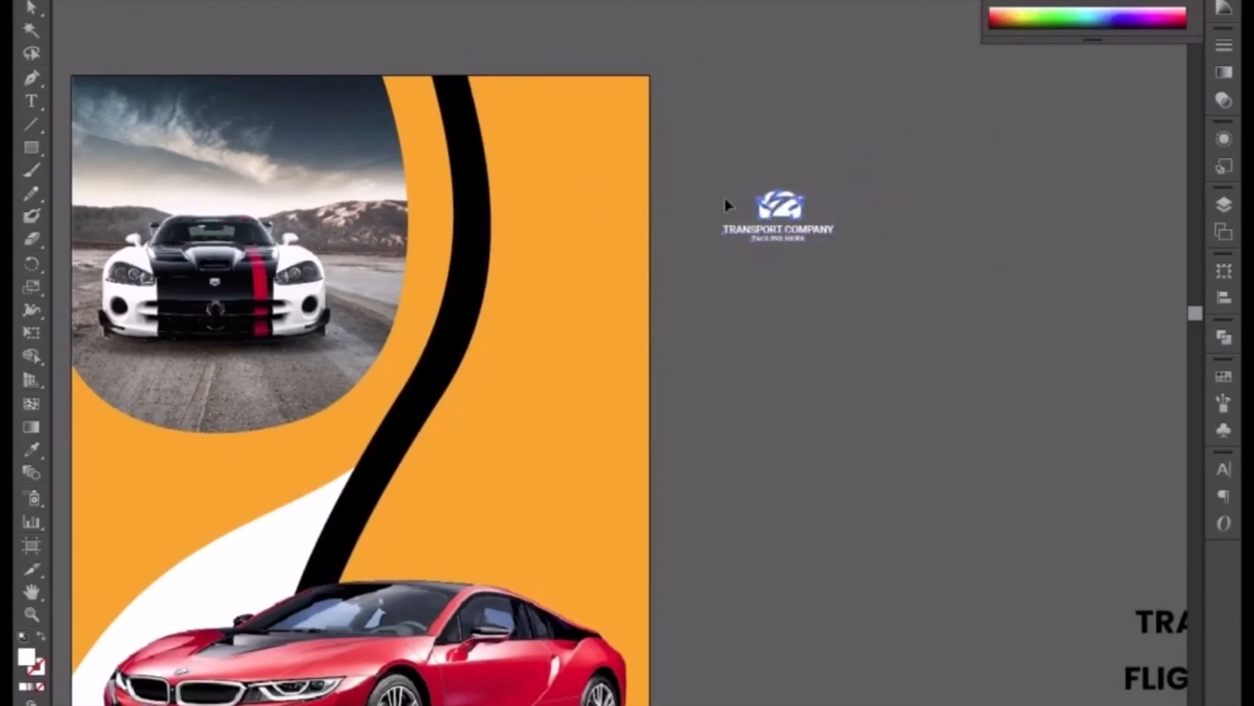
# Bring the white logo in front of the orange area at the flyer's upper right and enlarge it slightly beside the black curve
pyautogui.moveTo(773, 211); pyautogui.dragTo(559, 155)
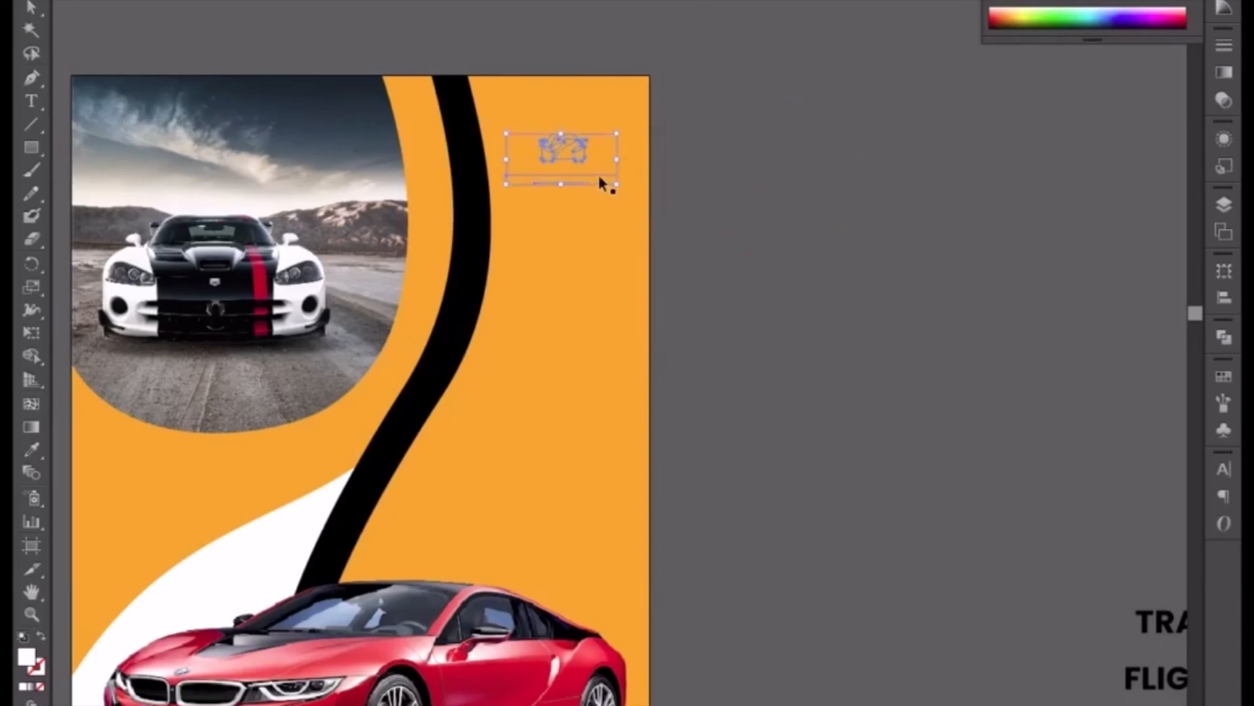
pyautogui.rightClick(600, 177)
pyautogui.moveTo(742, 336)
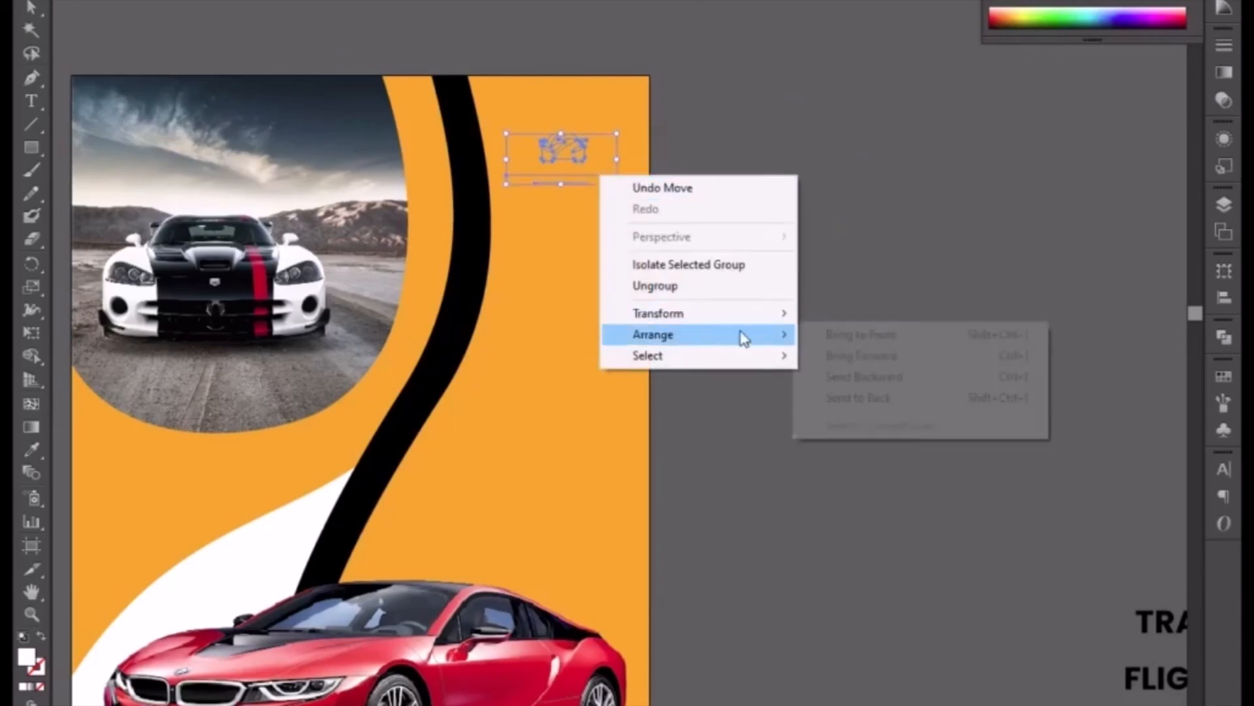
pyautogui.click(800, 333)
pyautogui.moveTo(618, 185); pyautogui.dragTo(637, 194)
pyautogui.moveTo(509, 137); pyautogui.dragTo(500, 132)
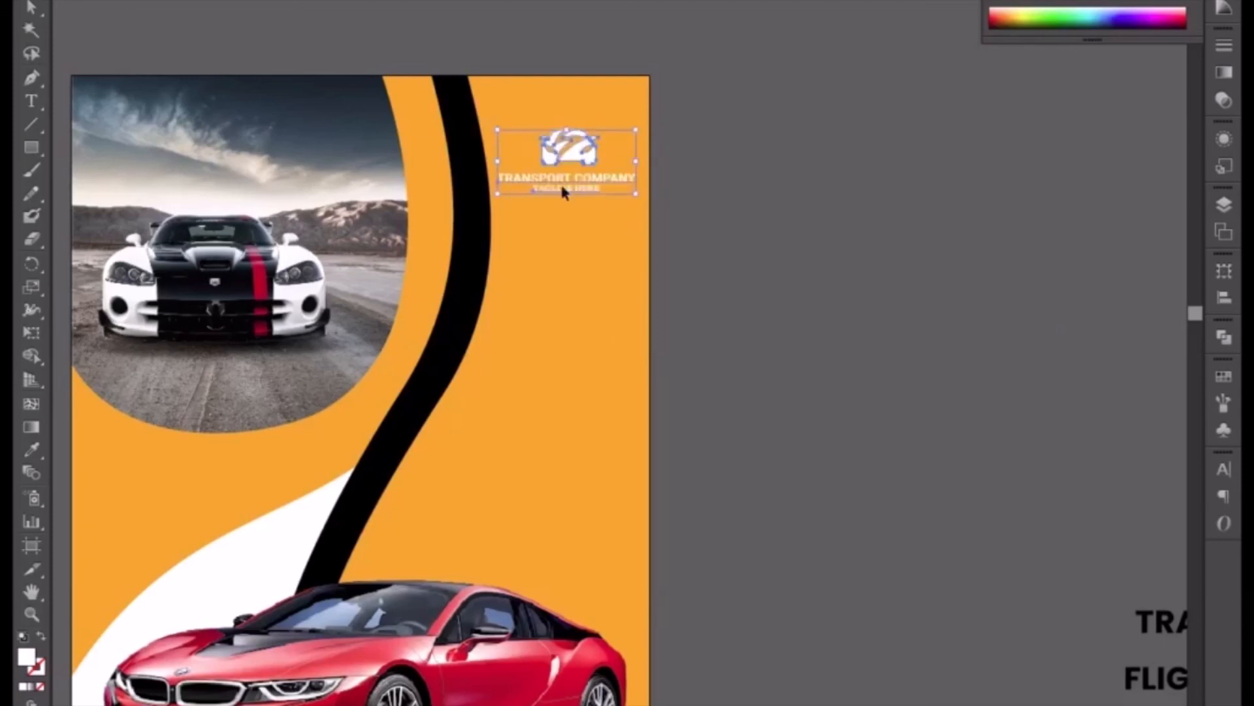
# Move the white TRANSPORT COMPANY logo slightly higher in the flyer's upper right corner
pyautogui.moveTo(583, 159); pyautogui.dragTo(575, 139)
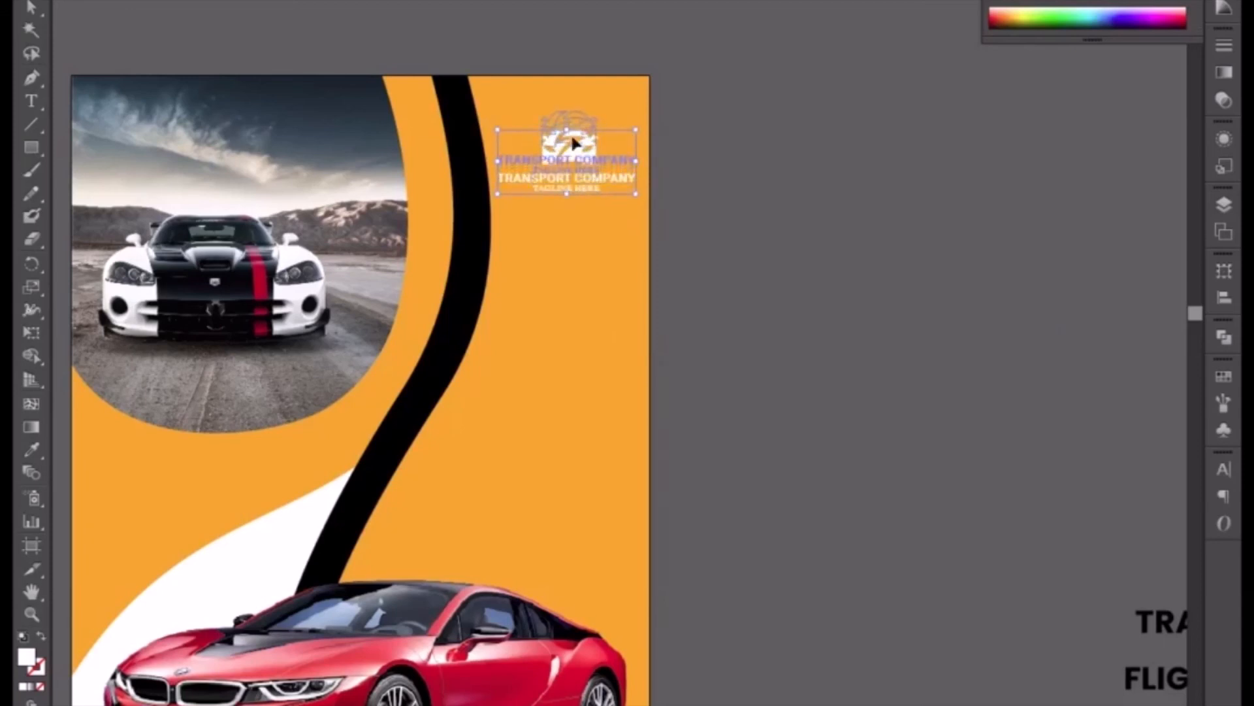
pyautogui.click(734, 207)
pyautogui.moveTo(739, 232); pyautogui.dragTo(778, 221)
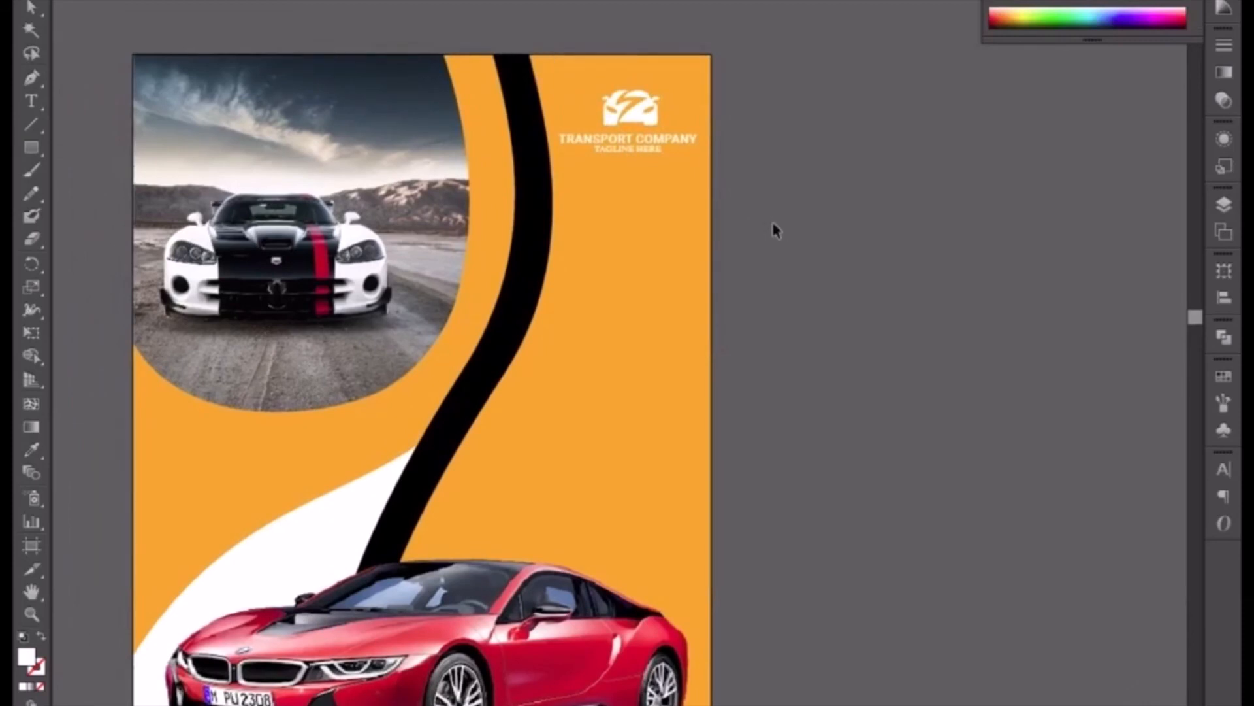
# Nudge the red car image slightly downward on the flyer
pyautogui.click(452, 582)
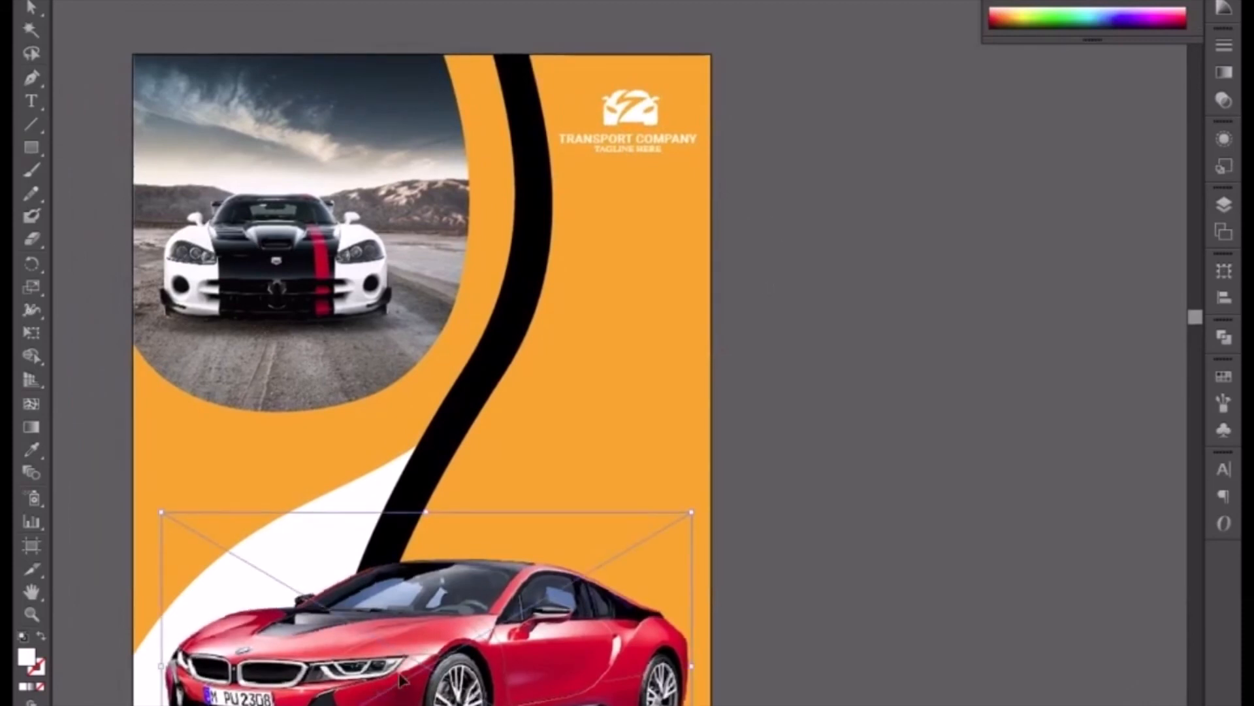
pyautogui.press('Down')
pyautogui.press('Down')
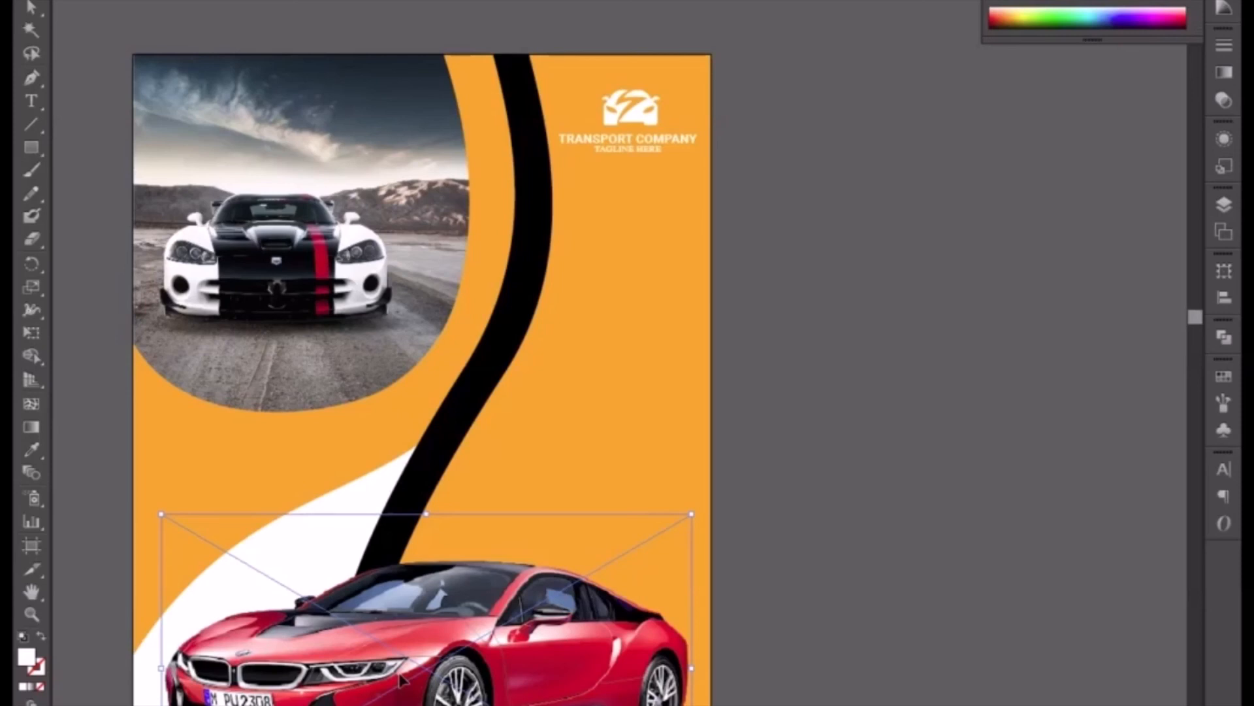
# Draw a white circle on the orange area below the logo, to the right of the black curve
pyautogui.moveTo(30, 155); pyautogui.dragTo(76, 190)
pyautogui.moveTo(561, 280); pyautogui.dragTo(634, 402)
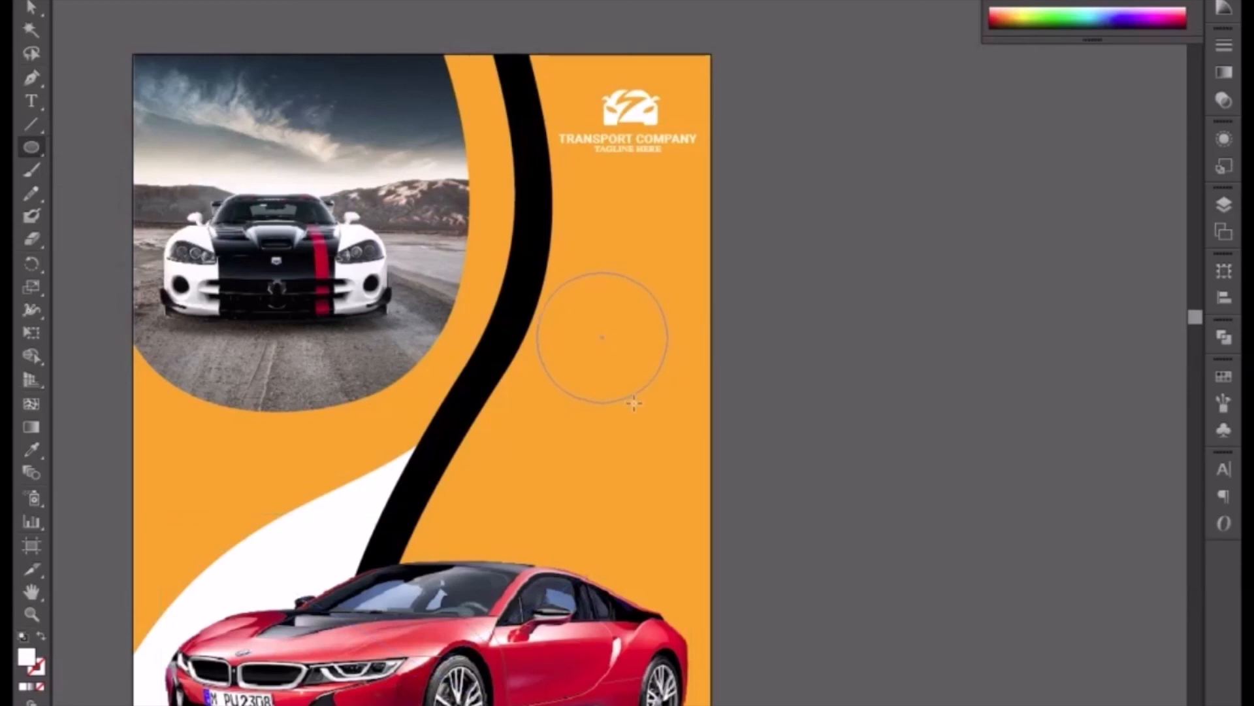
pyautogui.moveTo(634, 403); pyautogui.dragTo(637, 379)
pyautogui.click(29, 9)
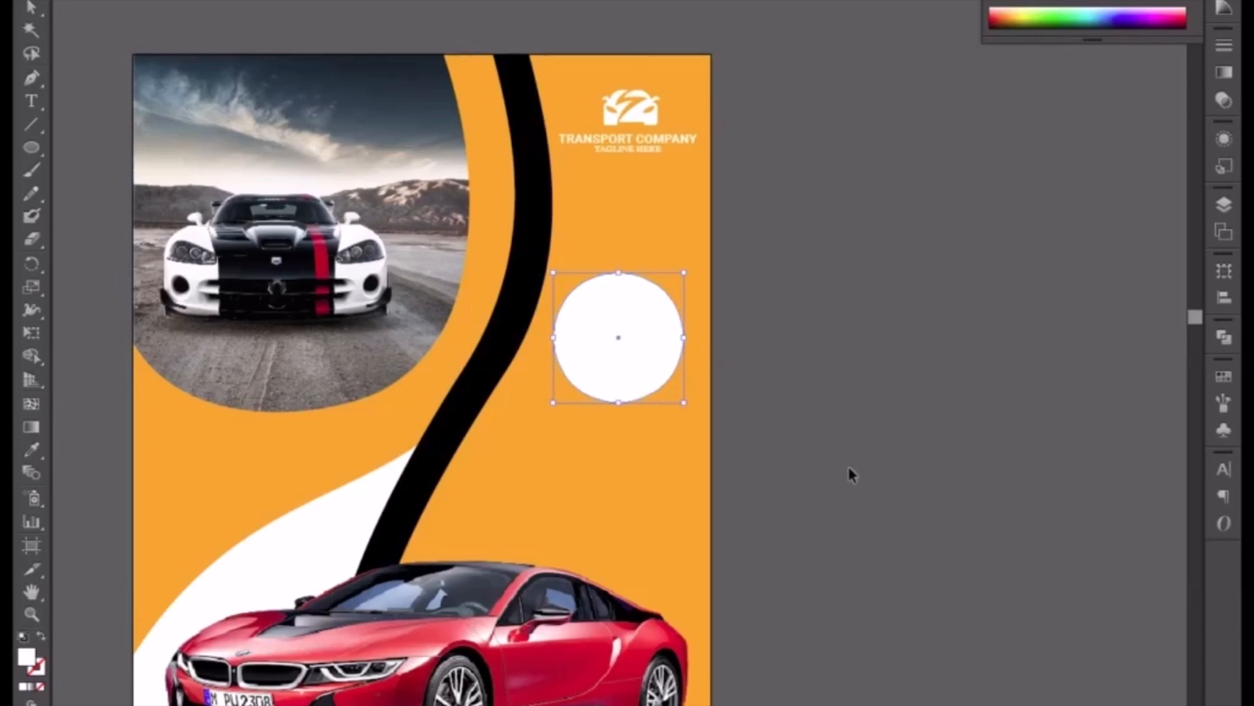
# Move the red car image slightly upward, above the DON'T JUST headline
pyautogui.hotkey('ctrl', '-')
pyautogui.moveTo(753, 497)
pyautogui.mouseDown()
pyautogui.moveTo(782, 252)
pyautogui.moveTo(795, 498)
pyautogui.moveTo(778, 372)
pyautogui.mouseUp()
pyautogui.moveTo(540, 402); pyautogui.dragTo(539, 384)
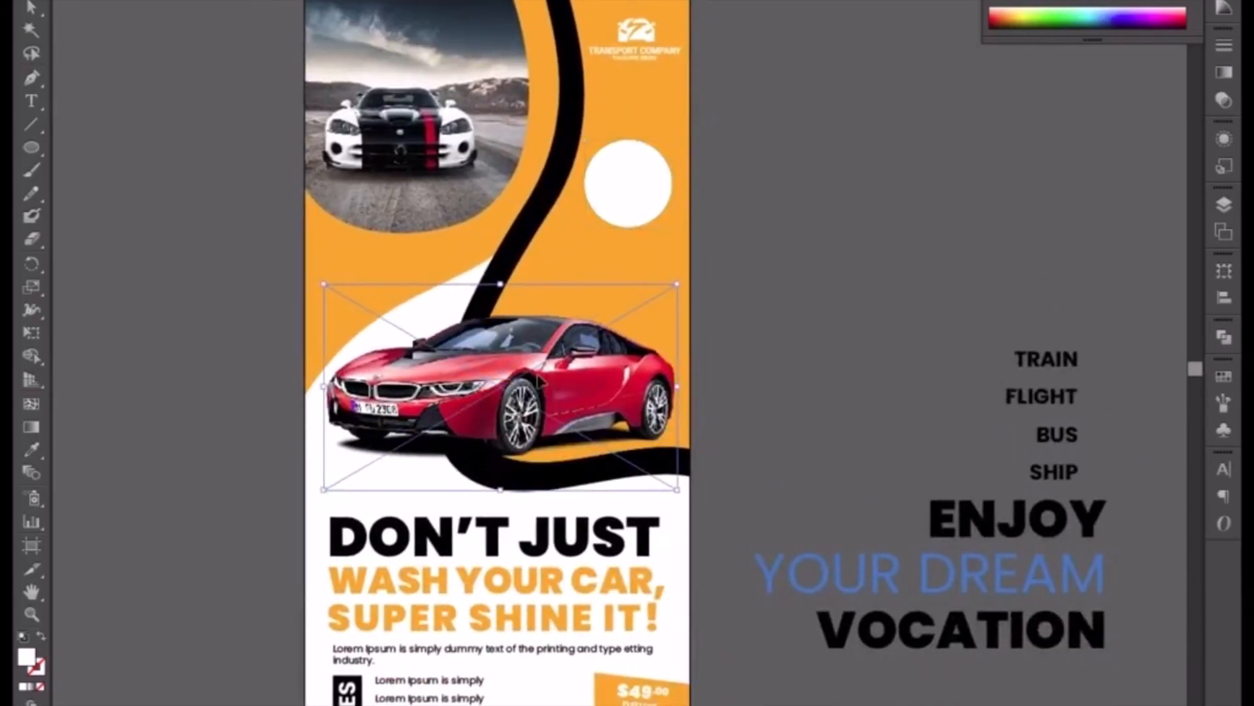
pyautogui.click(778, 441)
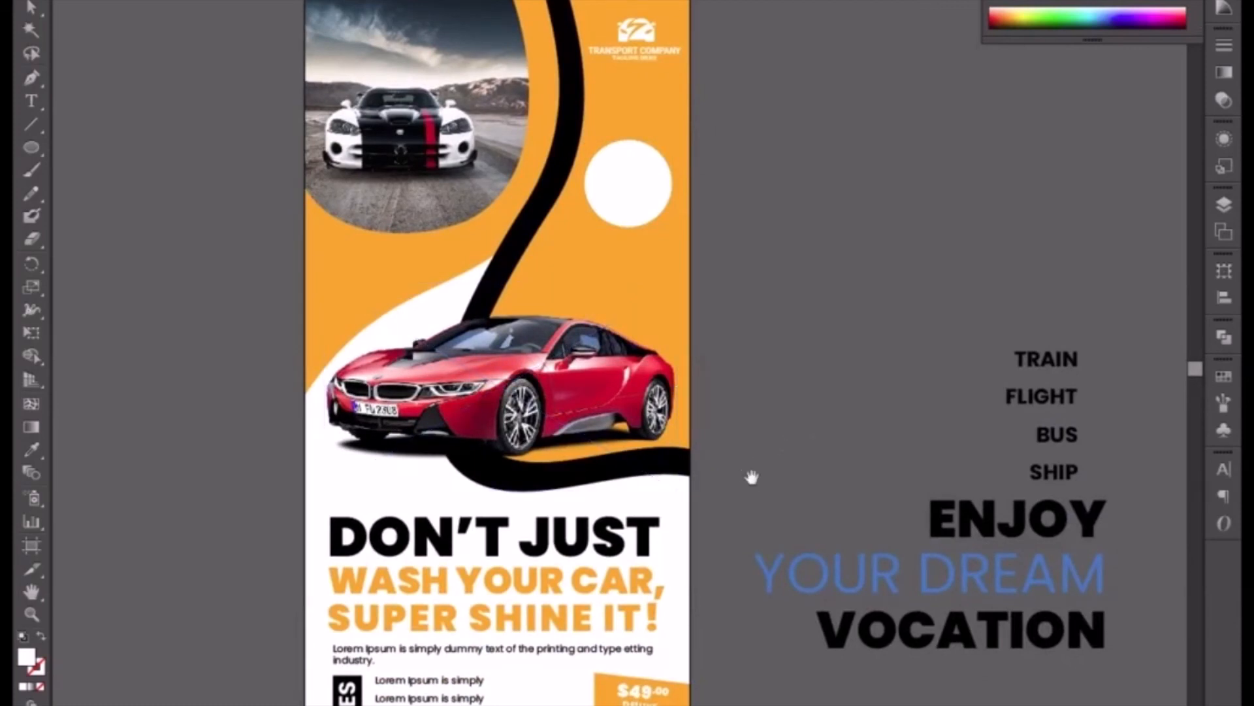
# Duplicate the TRAIN, FLIGHT, BUS, SHIP text block onto the empty canvas beside the flyer
pyautogui.moveTo(751, 478); pyautogui.dragTo(734, 438)
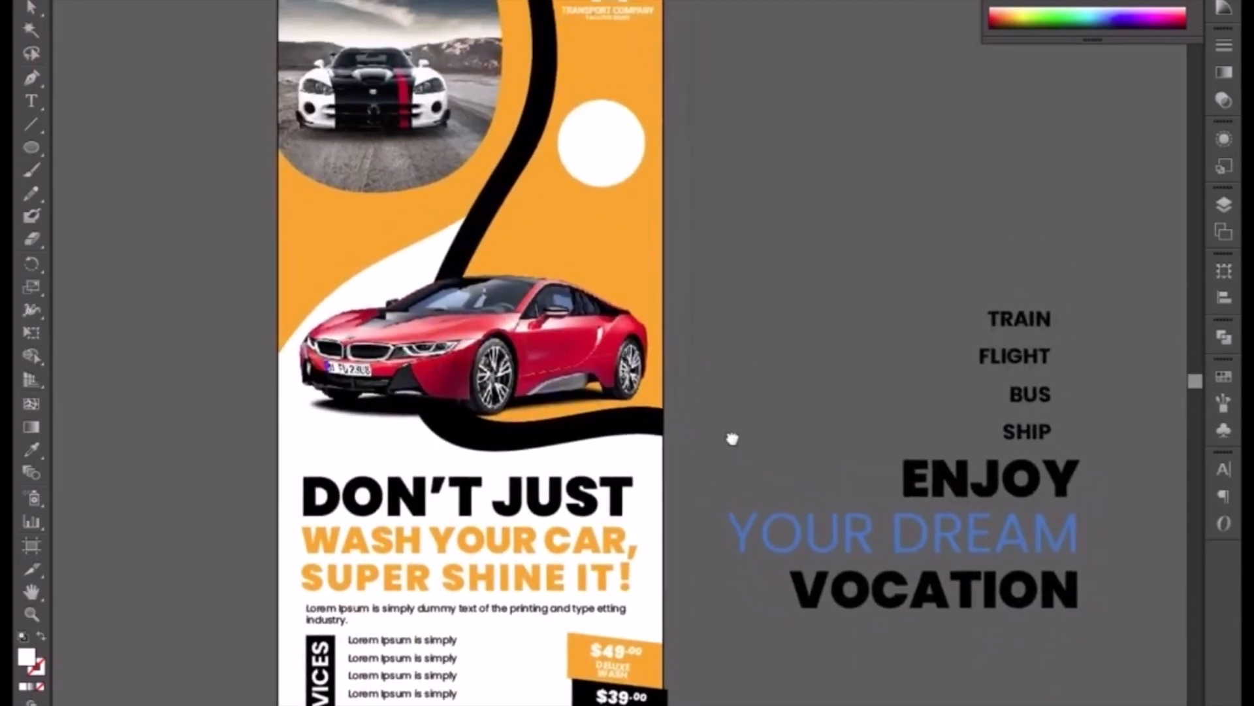
pyautogui.moveTo(742, 649); pyautogui.dragTo(686, 485)
pyautogui.moveTo(679, 240); pyautogui.dragTo(655, 394)
pyautogui.click(914, 345)
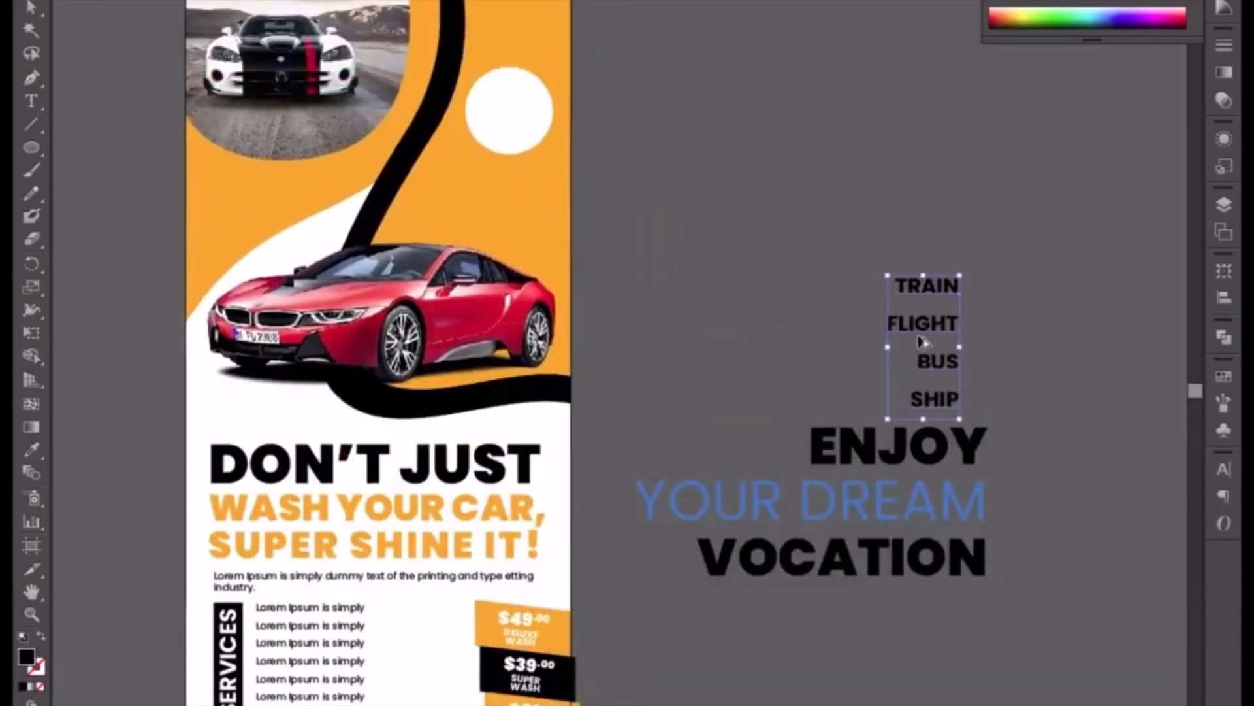
pyautogui.moveTo(923, 329); pyautogui.dragTo(727, 221)
# Replace the duplicated text with FIRST WASH and HALF OFF on two lines
pyautogui.doubleClick(727, 221)
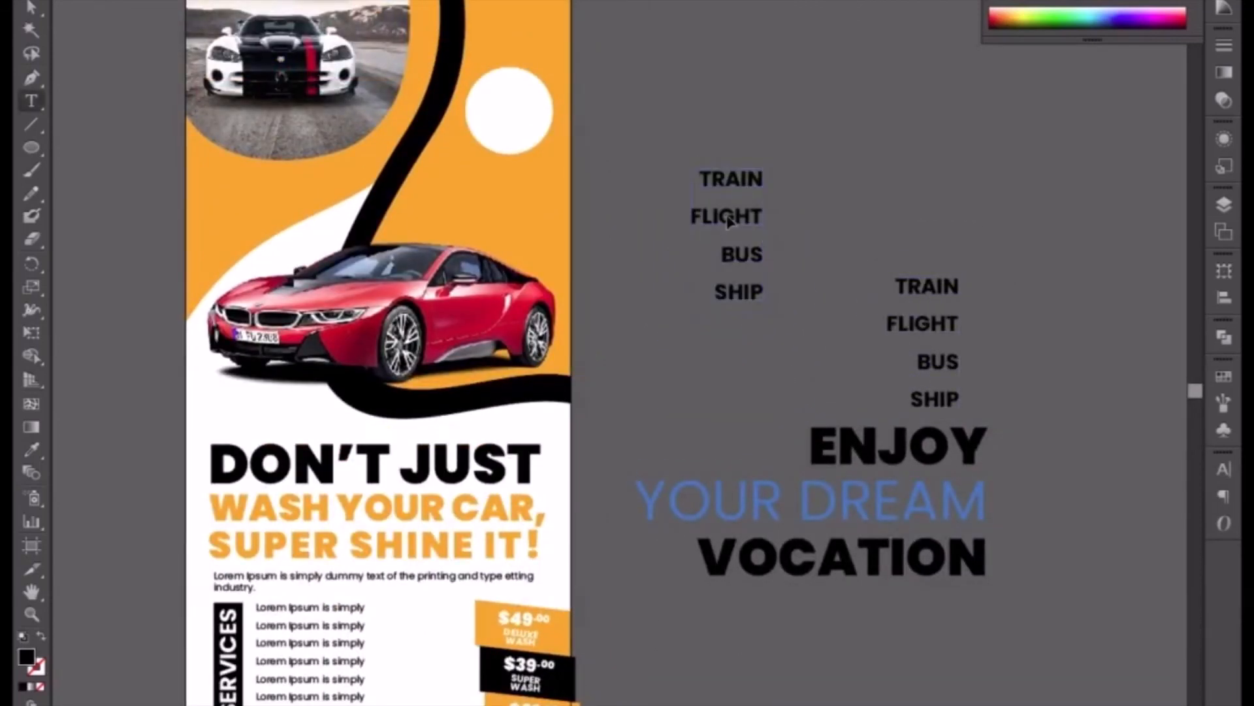
pyautogui.hotkey('ctrl', 'a')
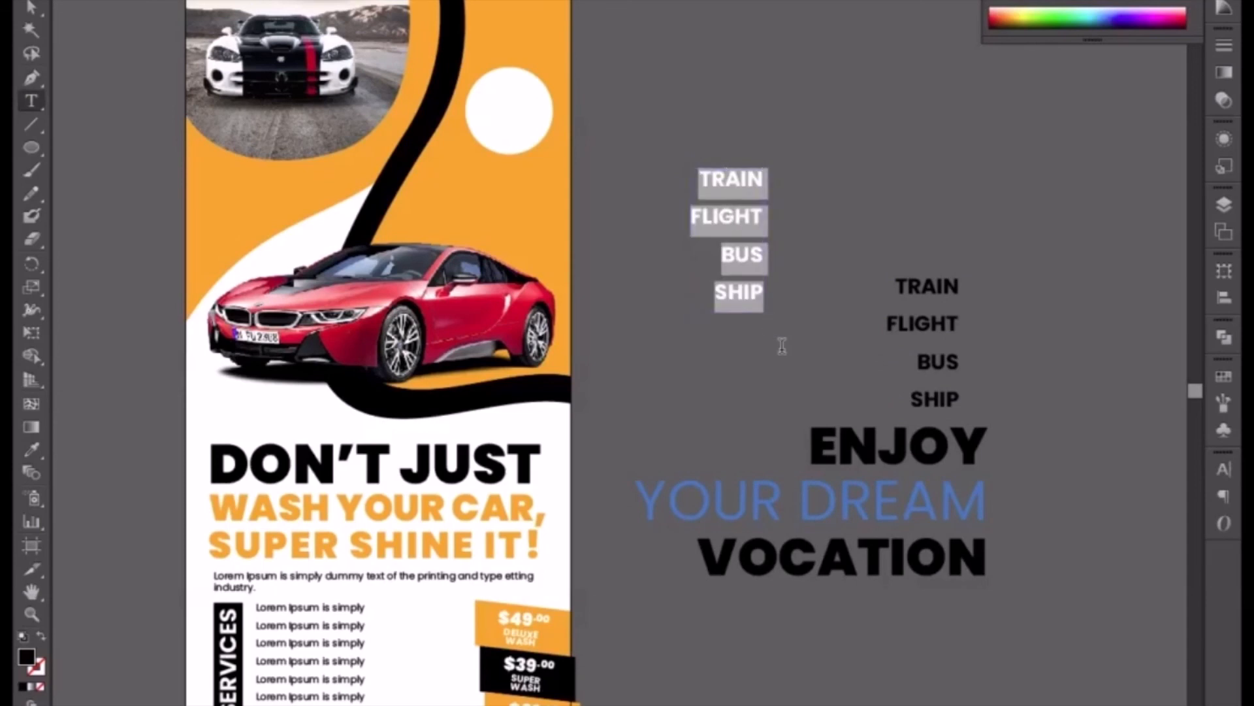
pyautogui.write('FIRST C')
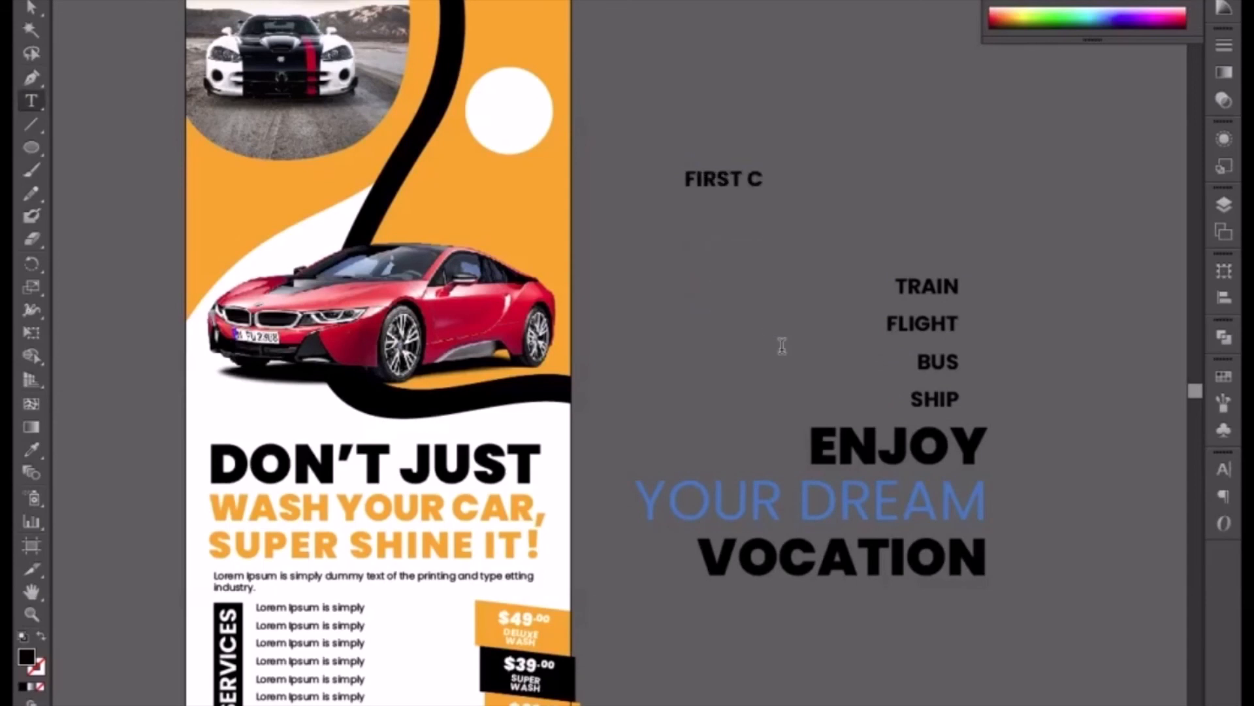
pyautogui.write('AR')
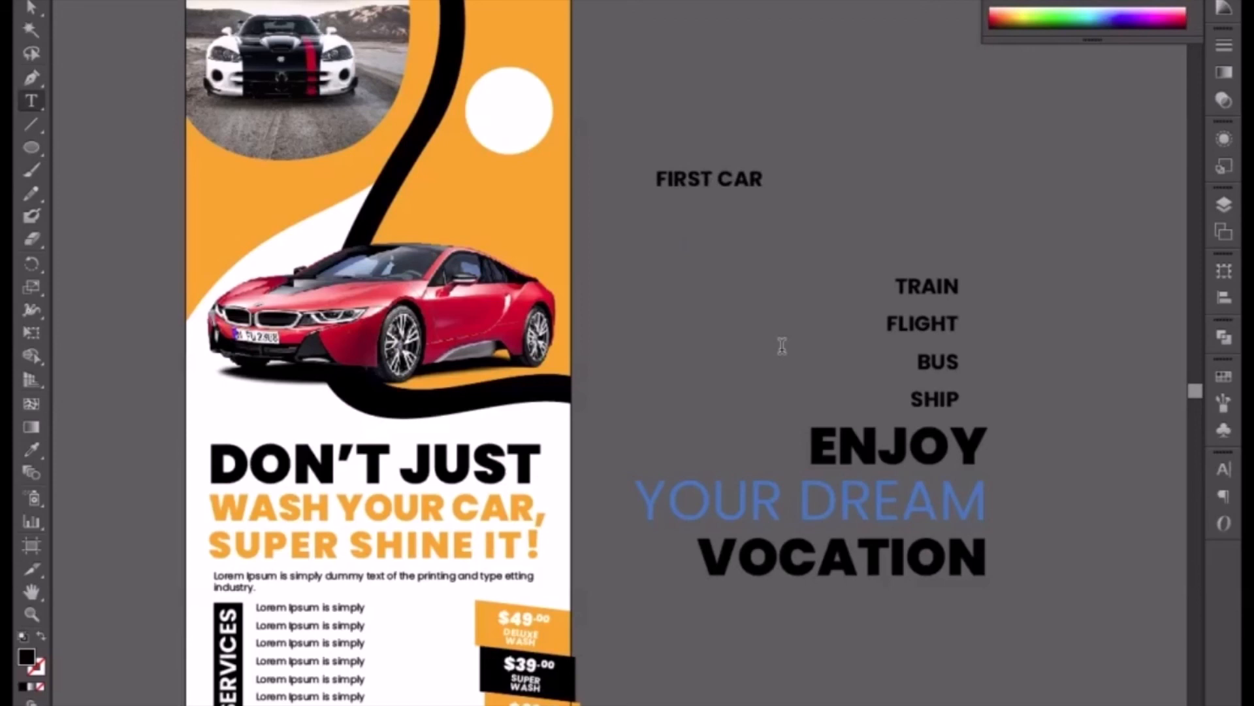
pyautogui.press('BackSpace')
pyautogui.press('BackSpace')
pyautogui.press('BackSpace')
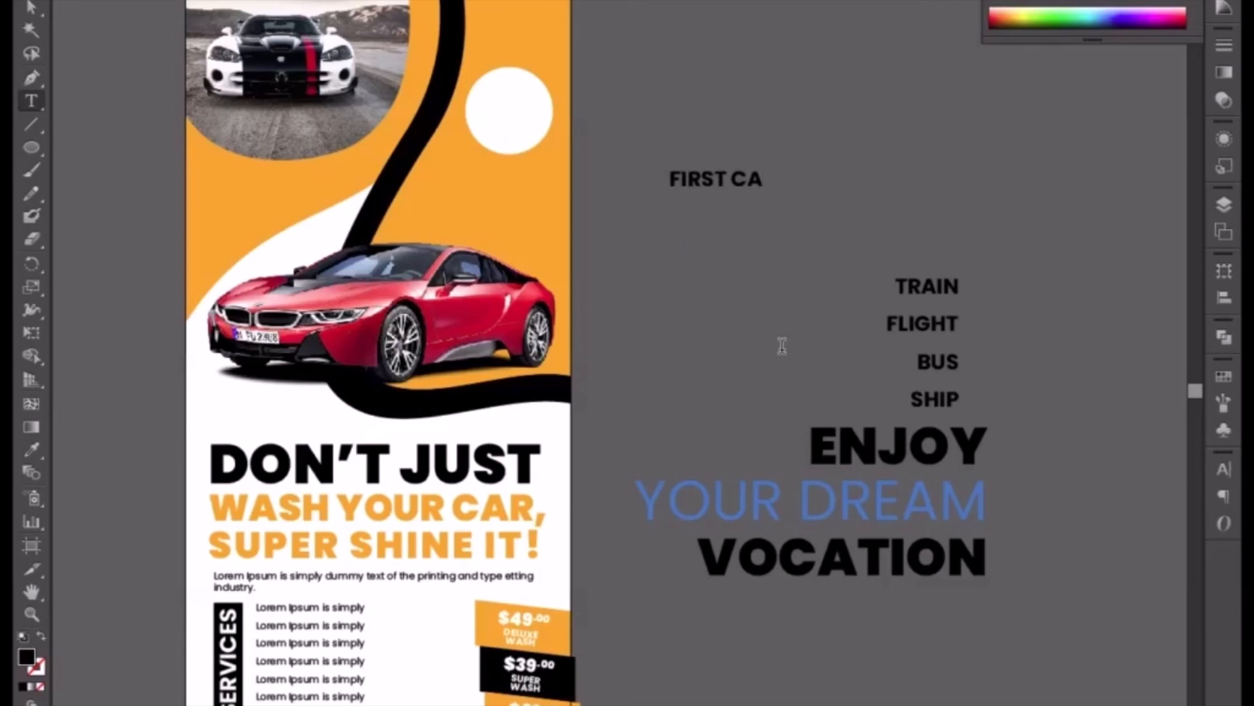
pyautogui.write('WASH')
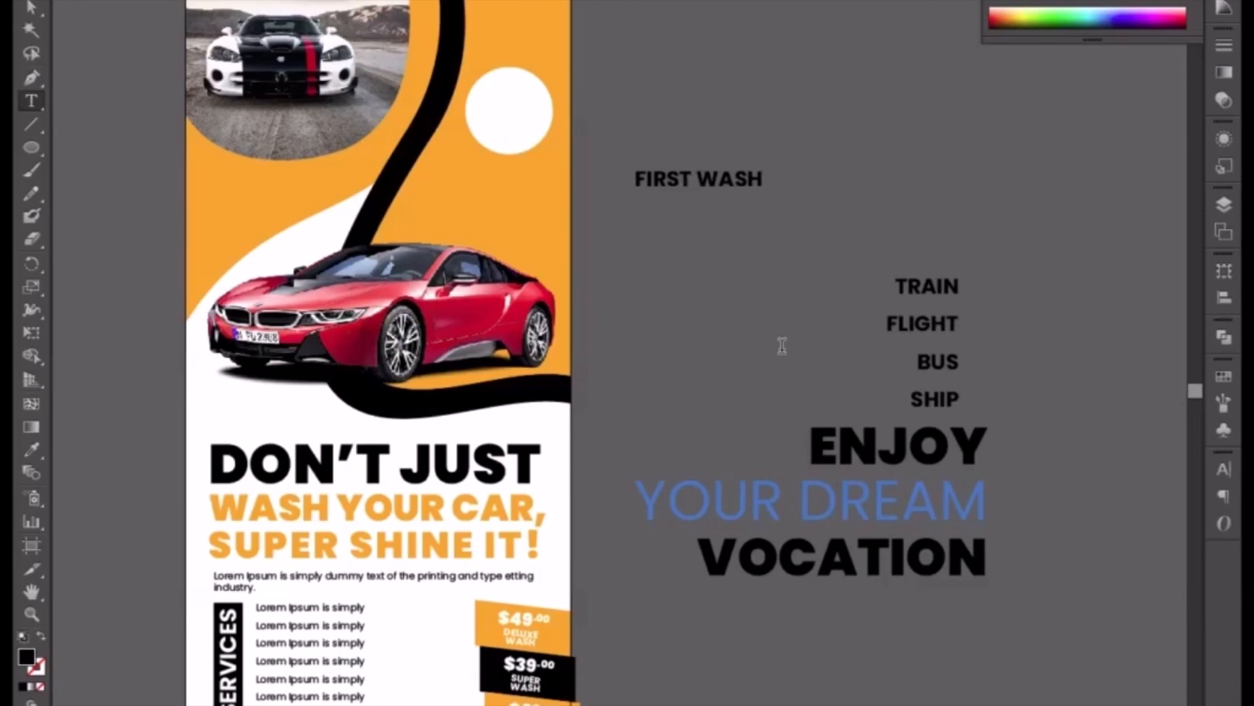
pyautogui.press('Return')
pyautogui.write('HALF OFF')
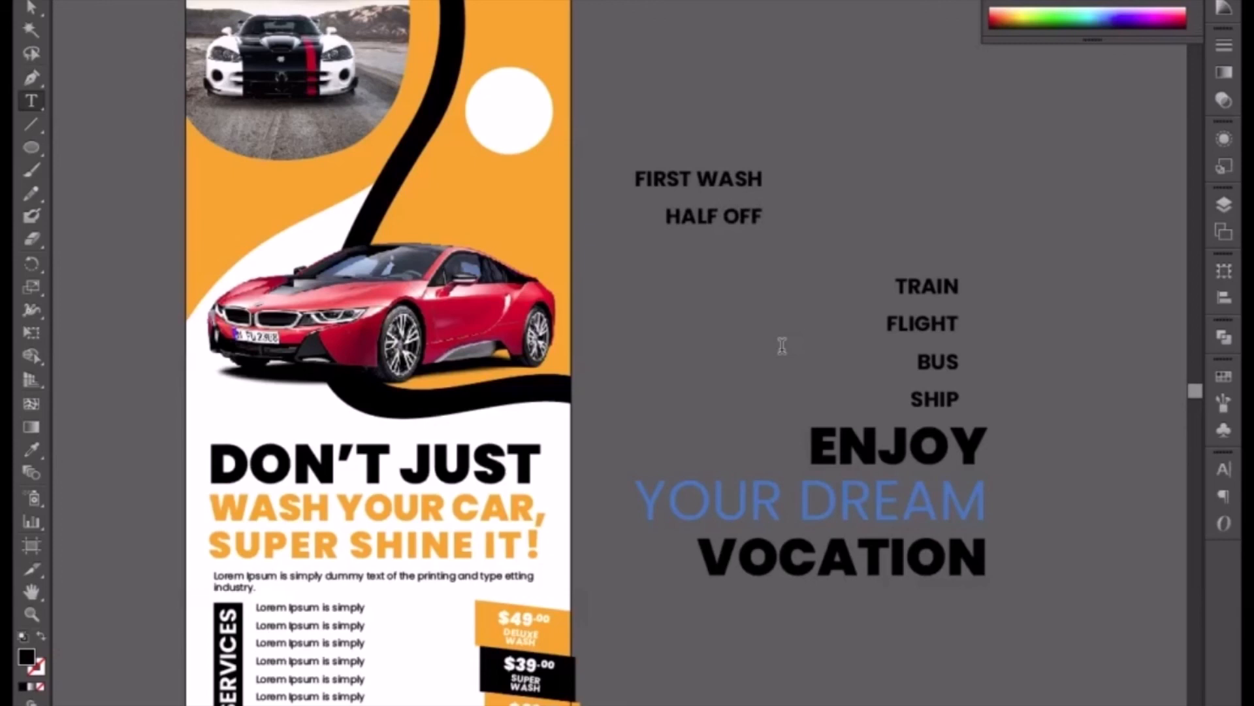
pyautogui.press('Escape')
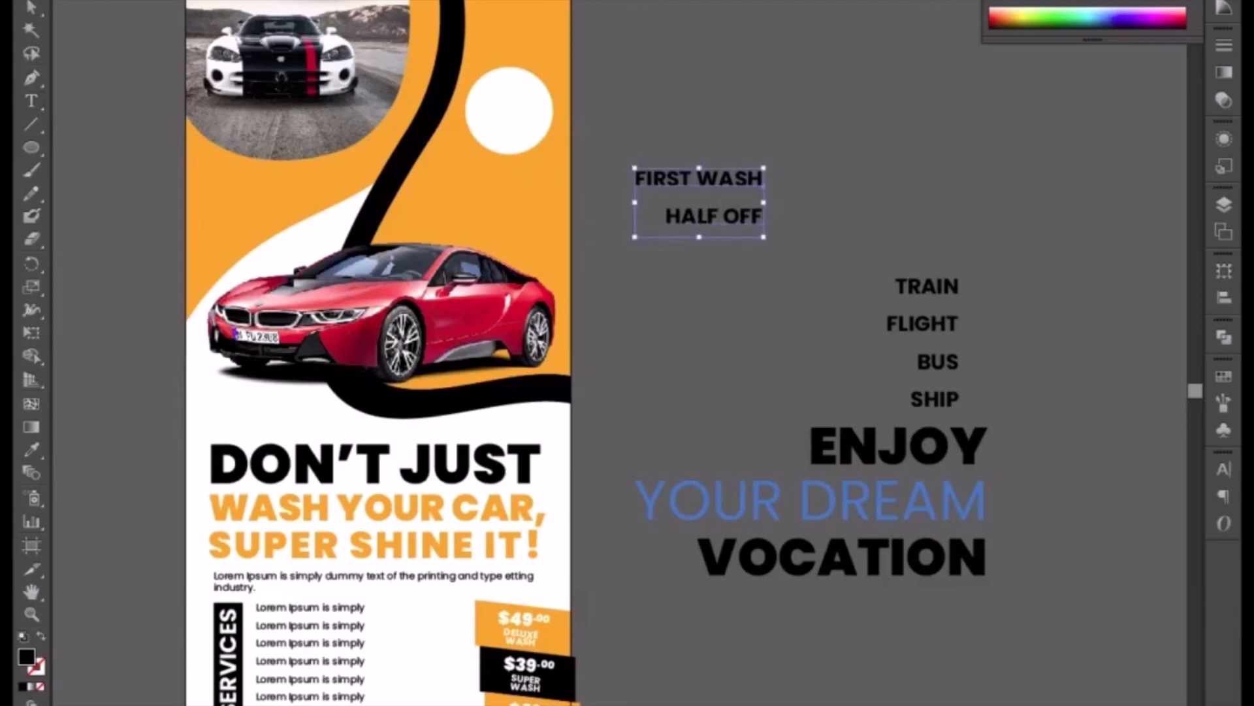
# Centre-align the FIRST WASH HALF OFF text and set its leading to Auto
pyautogui.click(836, 1)
pyautogui.click(853, 1)
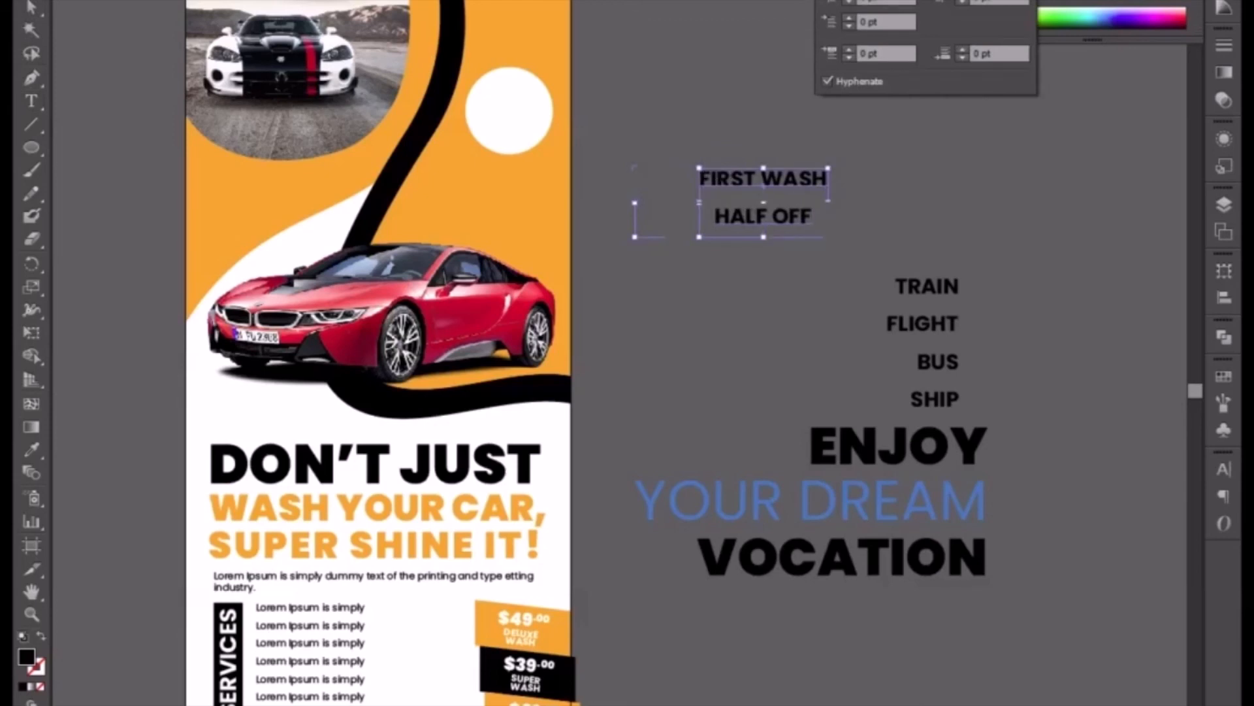
pyautogui.click(788, 205)
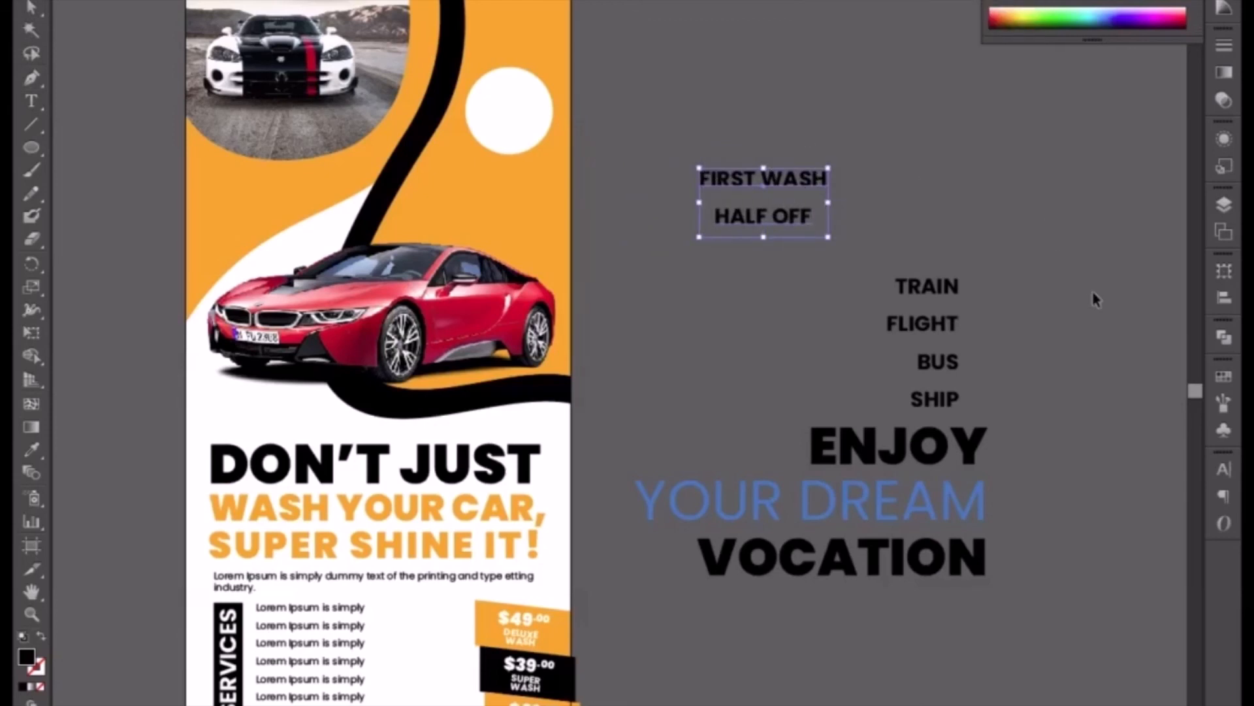
pyautogui.click(1221, 473)
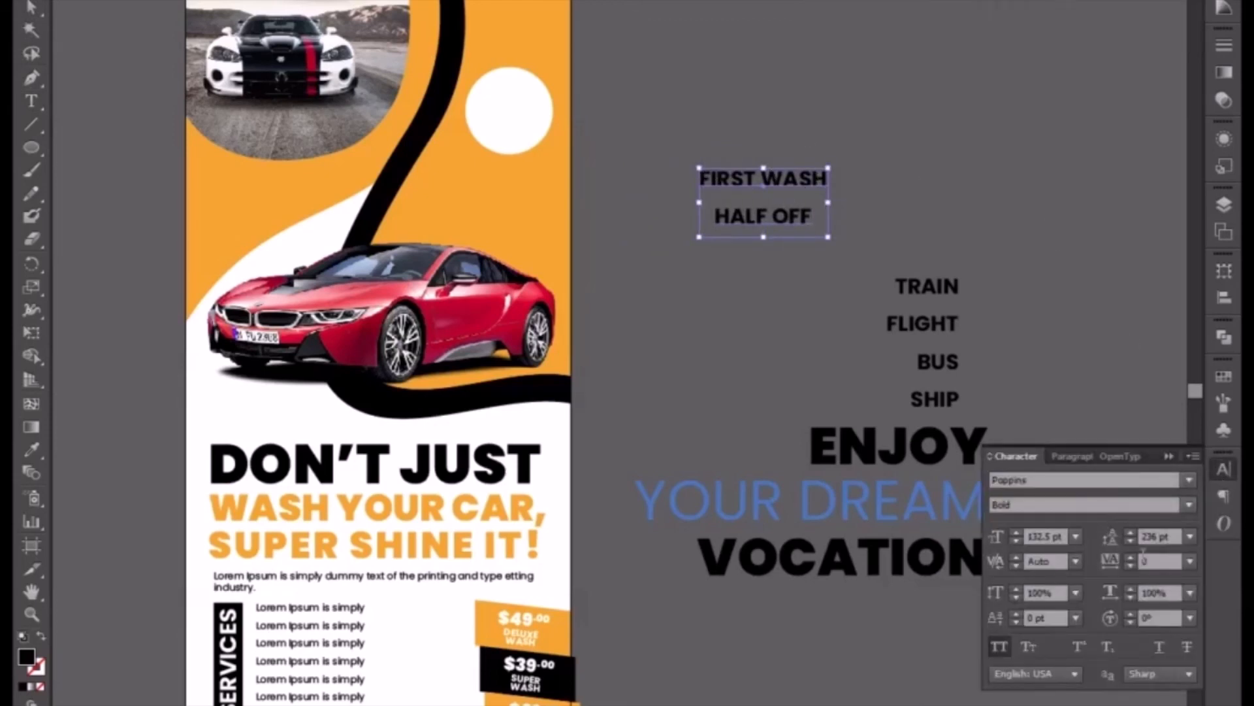
pyautogui.click(1190, 536)
pyautogui.click(1164, 194)
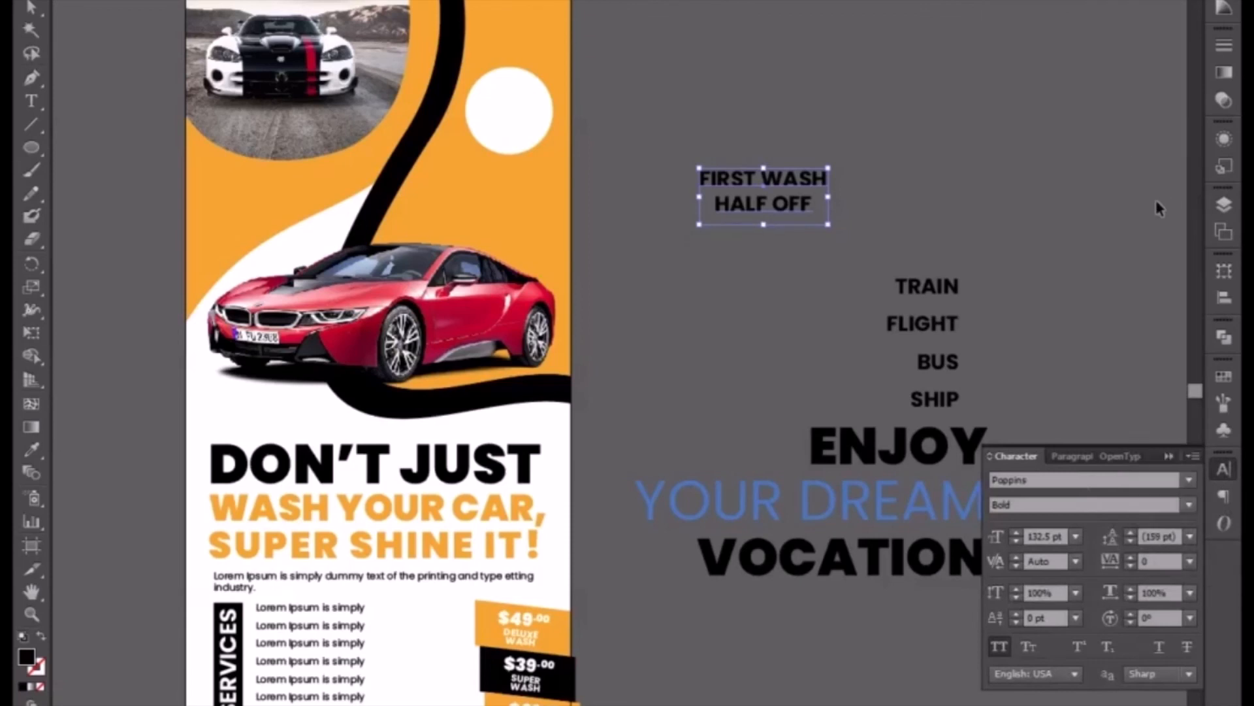
# Set the FIRST WASH line to the Poppins Black font style
pyautogui.press('t')
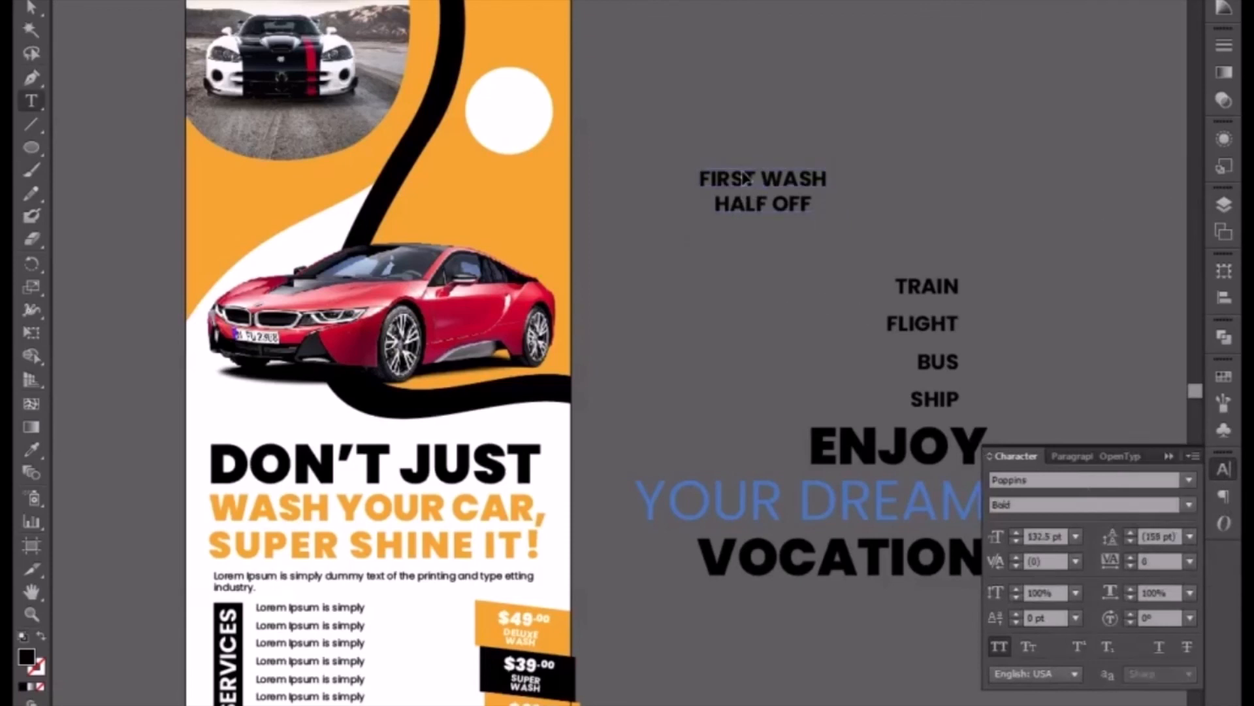
pyautogui.moveTo(701, 173); pyautogui.dragTo(839, 175)
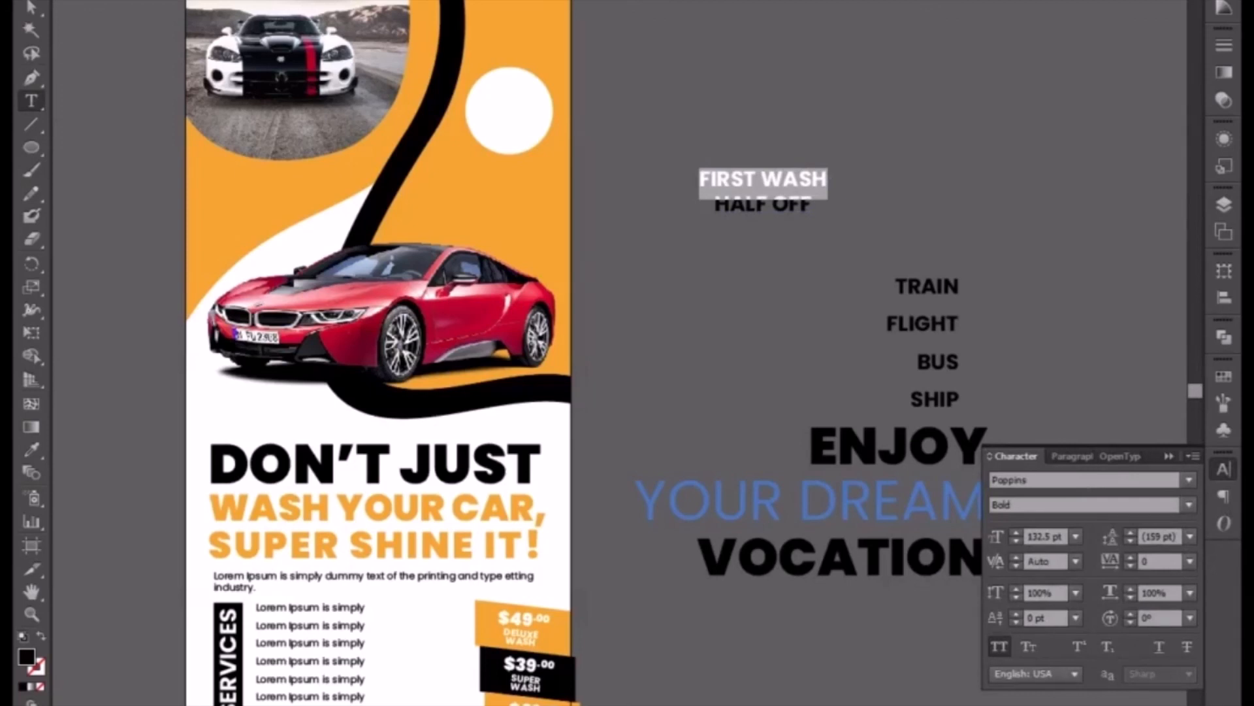
pyautogui.click(822, 285)
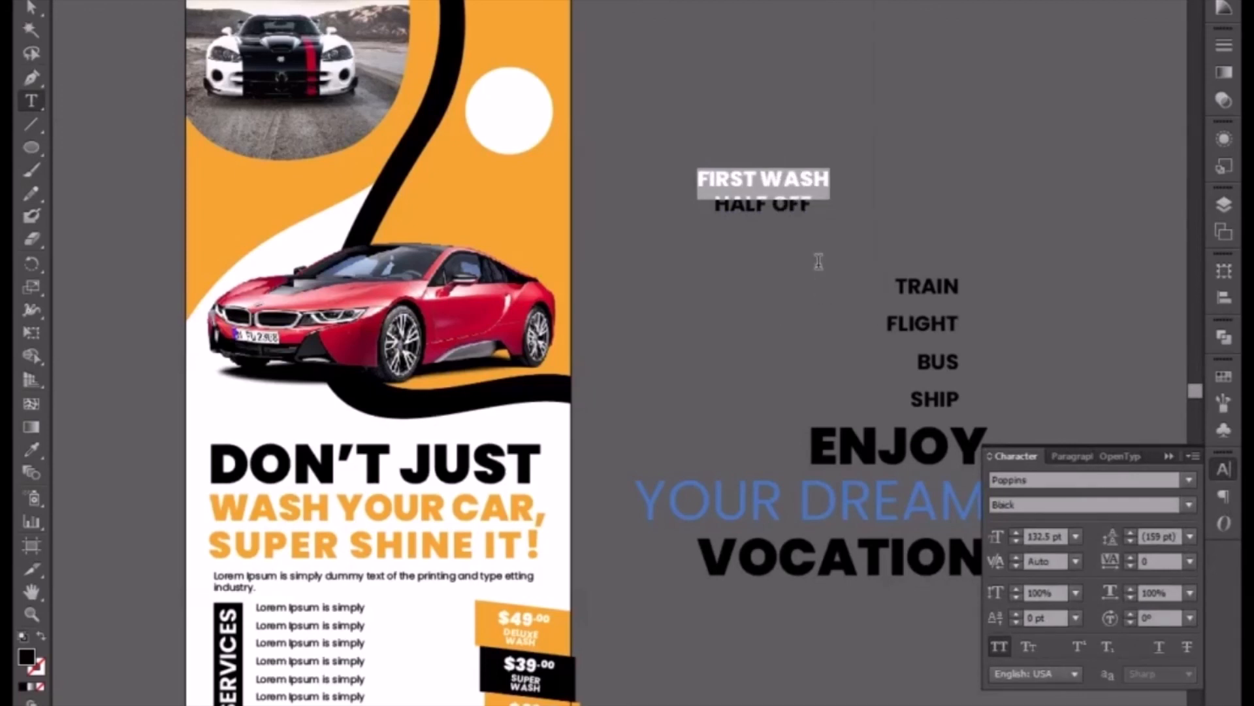
pyautogui.click(31, 7)
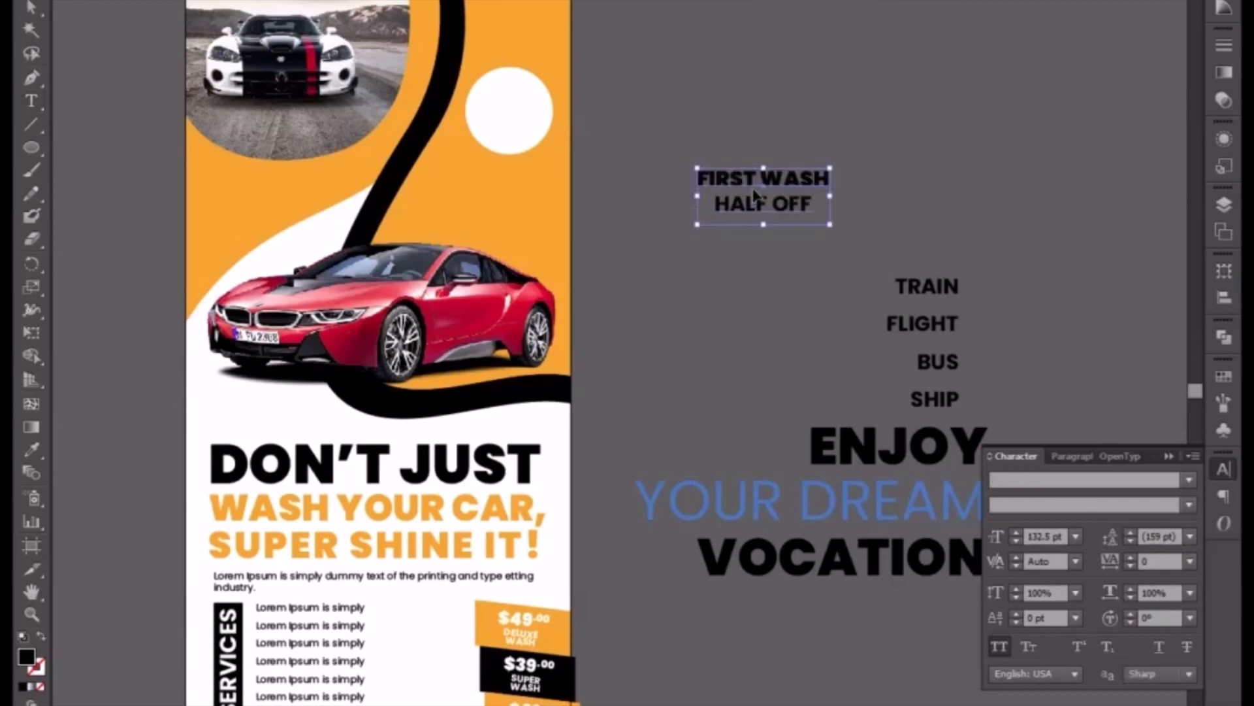
# Move the FIRST WASH HALF OFF text onto the white circle and bring it to the front
pyautogui.moveTo(755, 194); pyautogui.dragTo(517, 123)
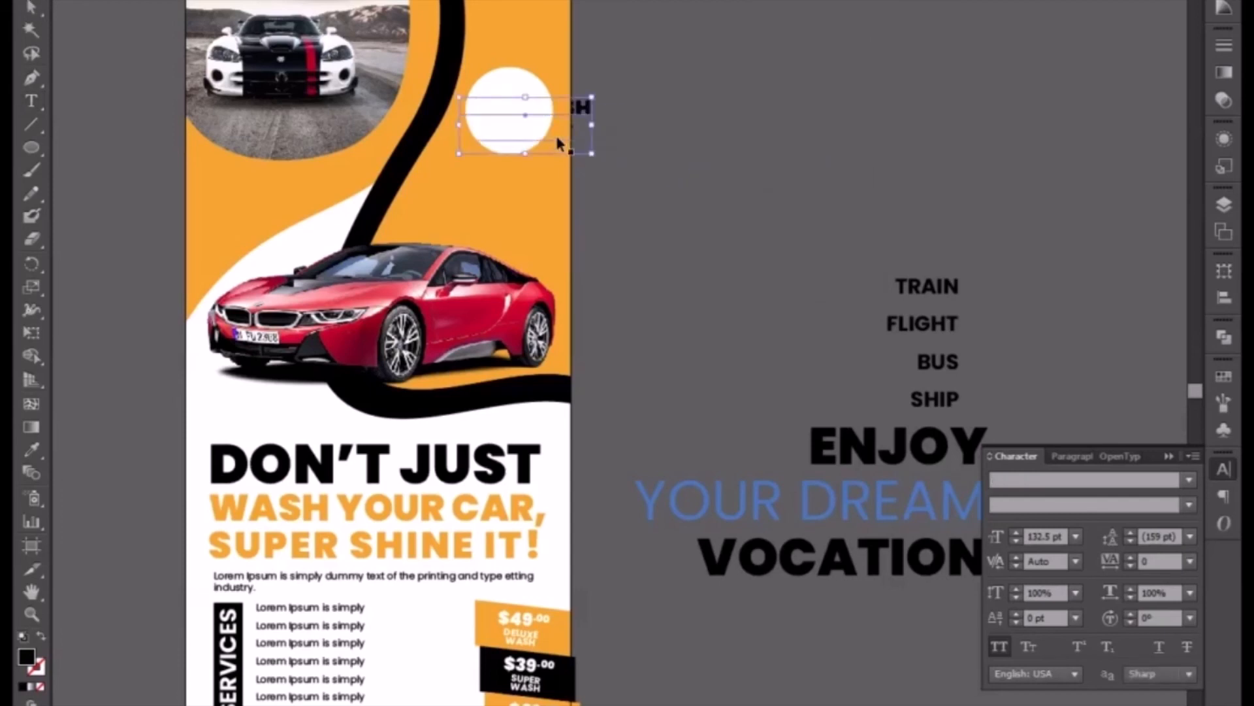
pyautogui.rightClick(559, 142)
pyautogui.moveTo(627, 316)
pyautogui.click(751, 318)
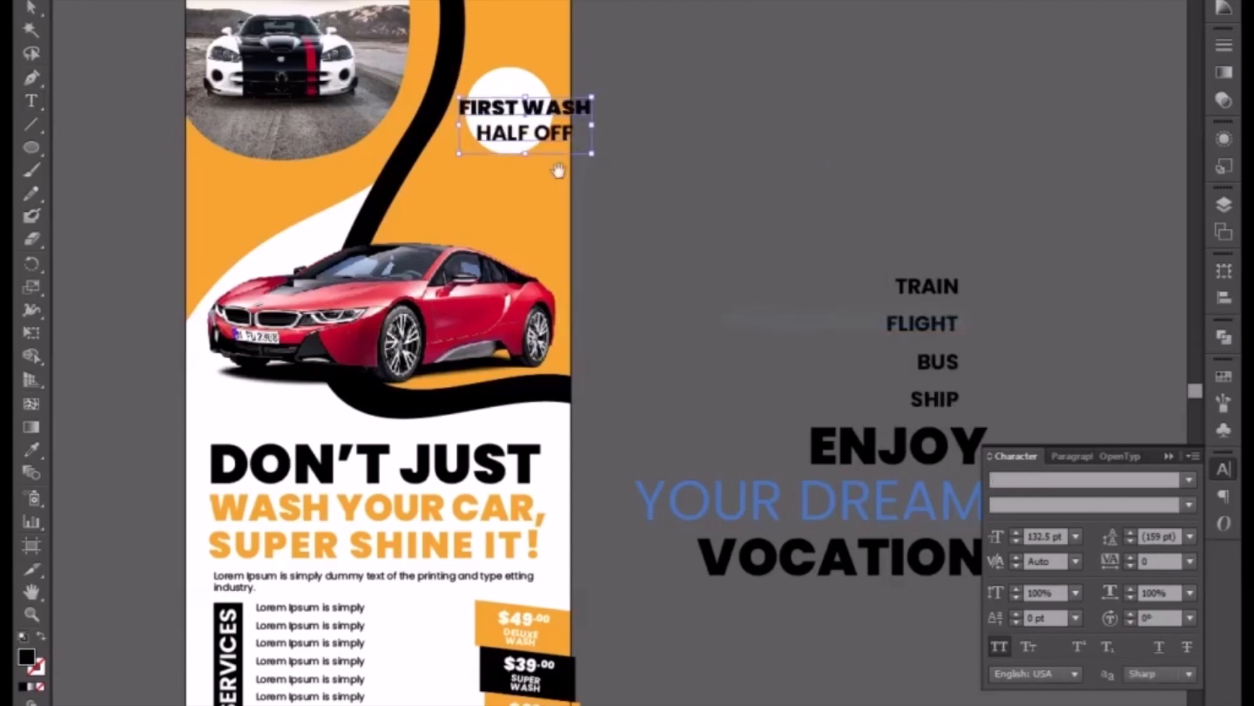
# Scale the FIRST WASH HALF OFF text down to fit inside the white circle and centre it there
pyautogui.moveTo(559, 172); pyautogui.dragTo(695, 266)
pyautogui.hotkey('ctrl', '+')
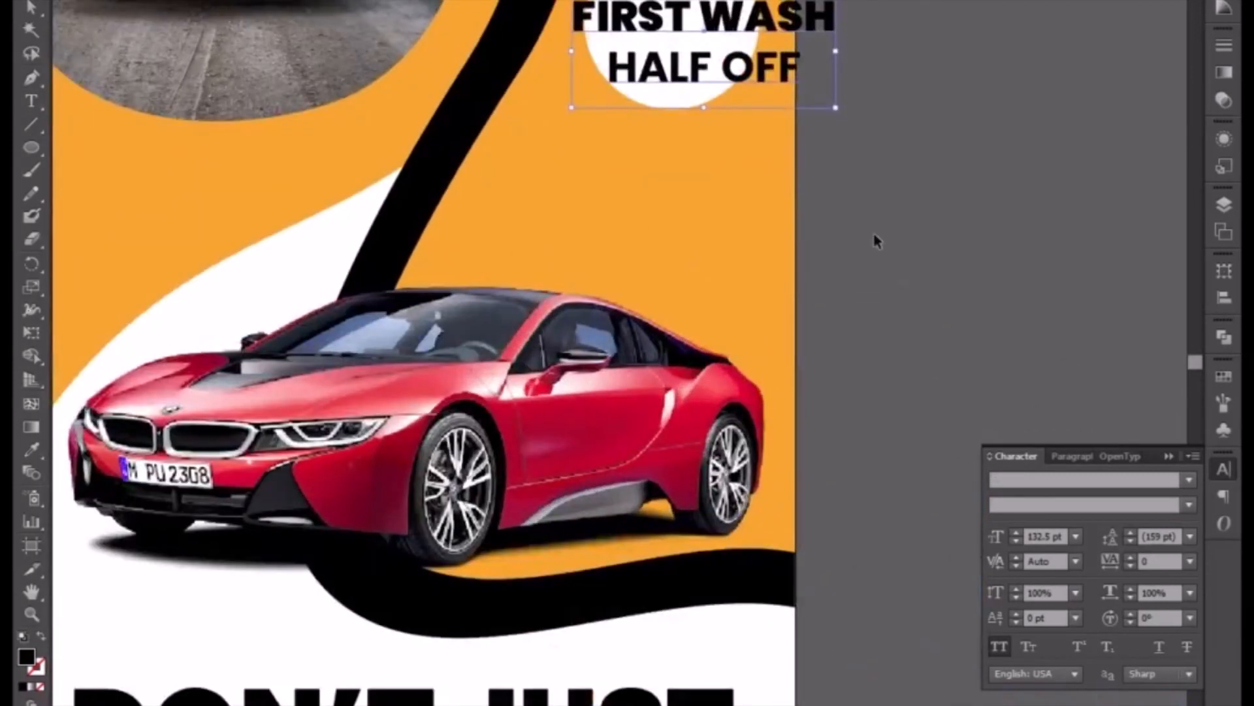
pyautogui.moveTo(836, 108); pyautogui.dragTo(724, 60)
pyautogui.moveTo(676, 26); pyautogui.dragTo(700, 29)
pyautogui.moveTo(722, 90); pyautogui.dragTo(732, 219)
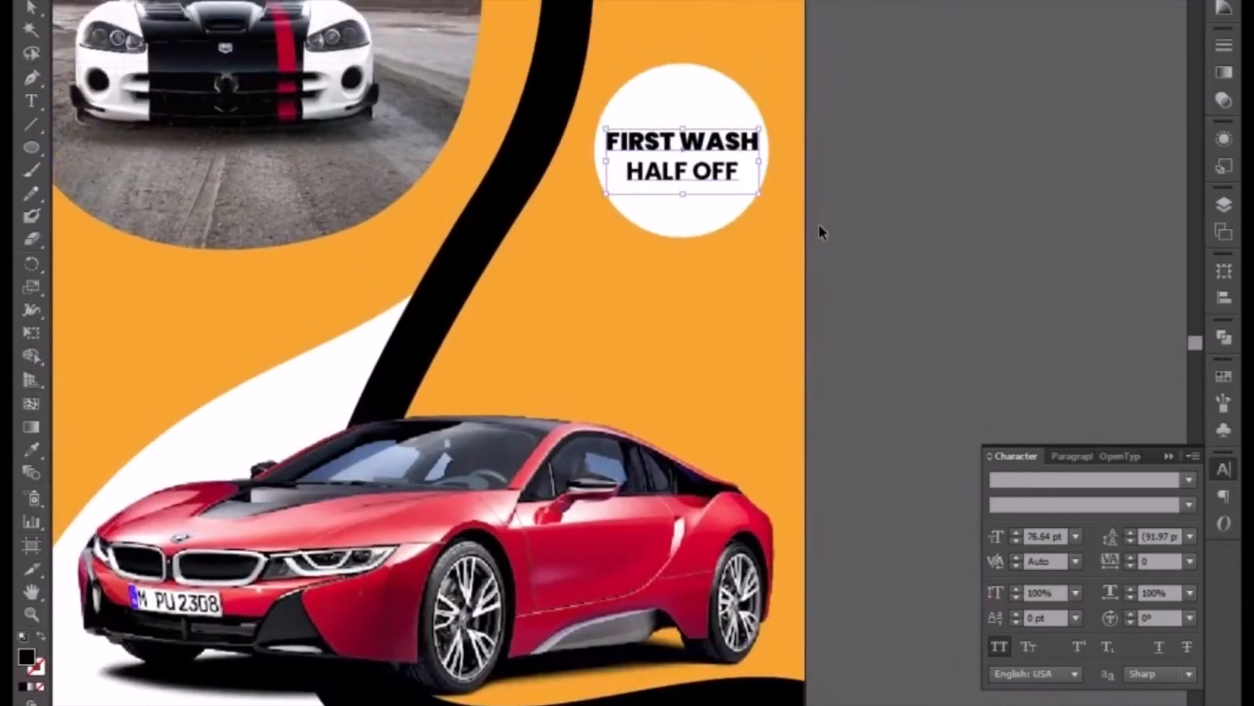
pyautogui.click(859, 238)
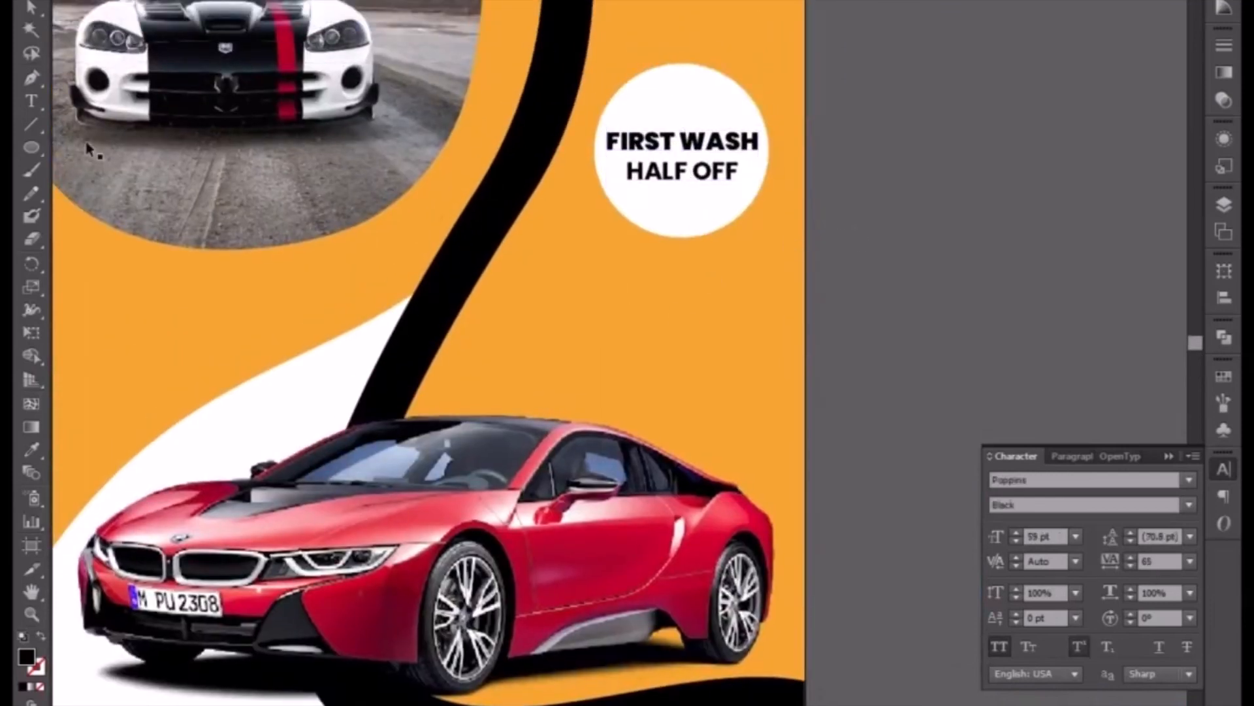
# Draw a thin, flat black ellipse as a shadow just below the white circle and nudge it up and right
pyautogui.click(29, 148)
pyautogui.moveTo(616, 247); pyautogui.dragTo(735, 250)
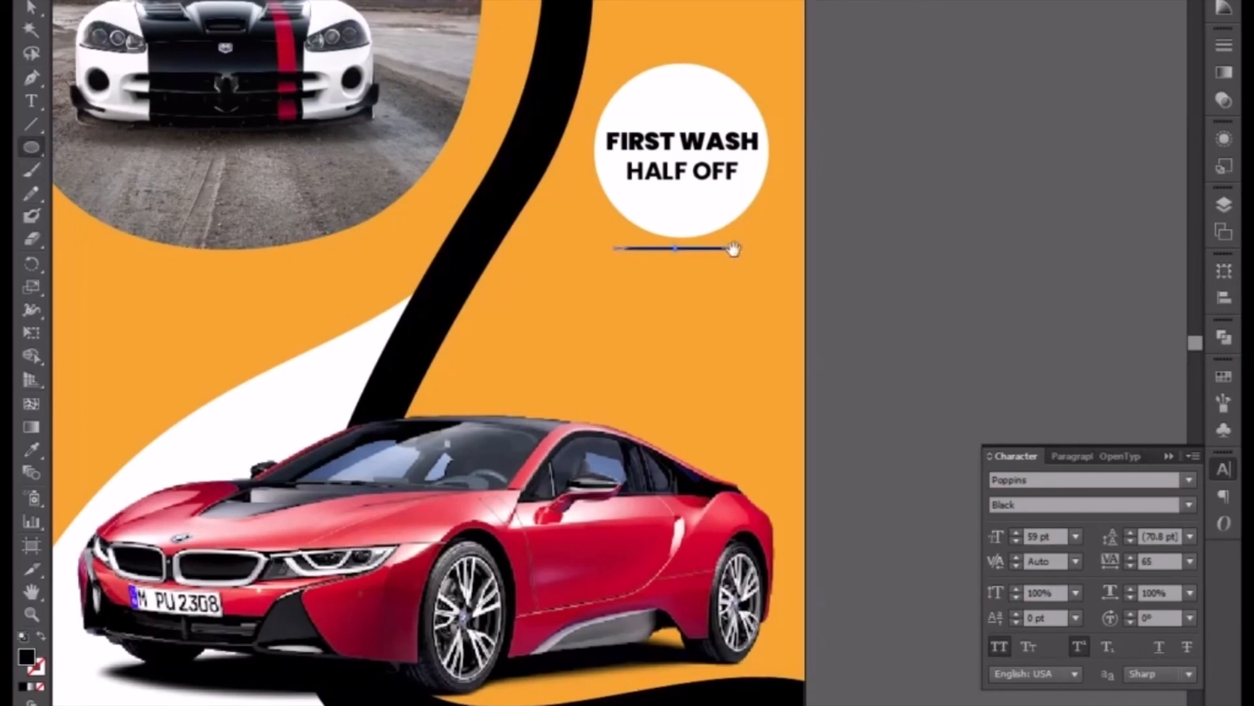
pyautogui.press('v')
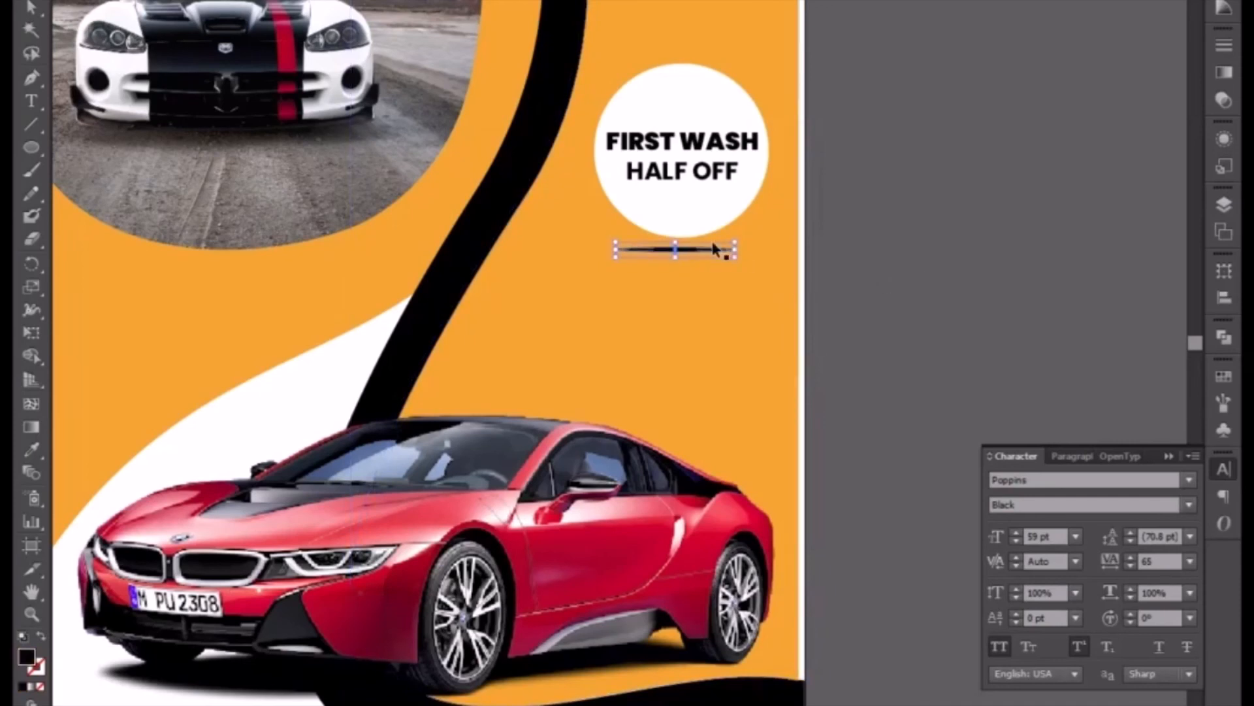
pyautogui.press('Up')
pyautogui.press('Right')
pyautogui.click(874, 229)
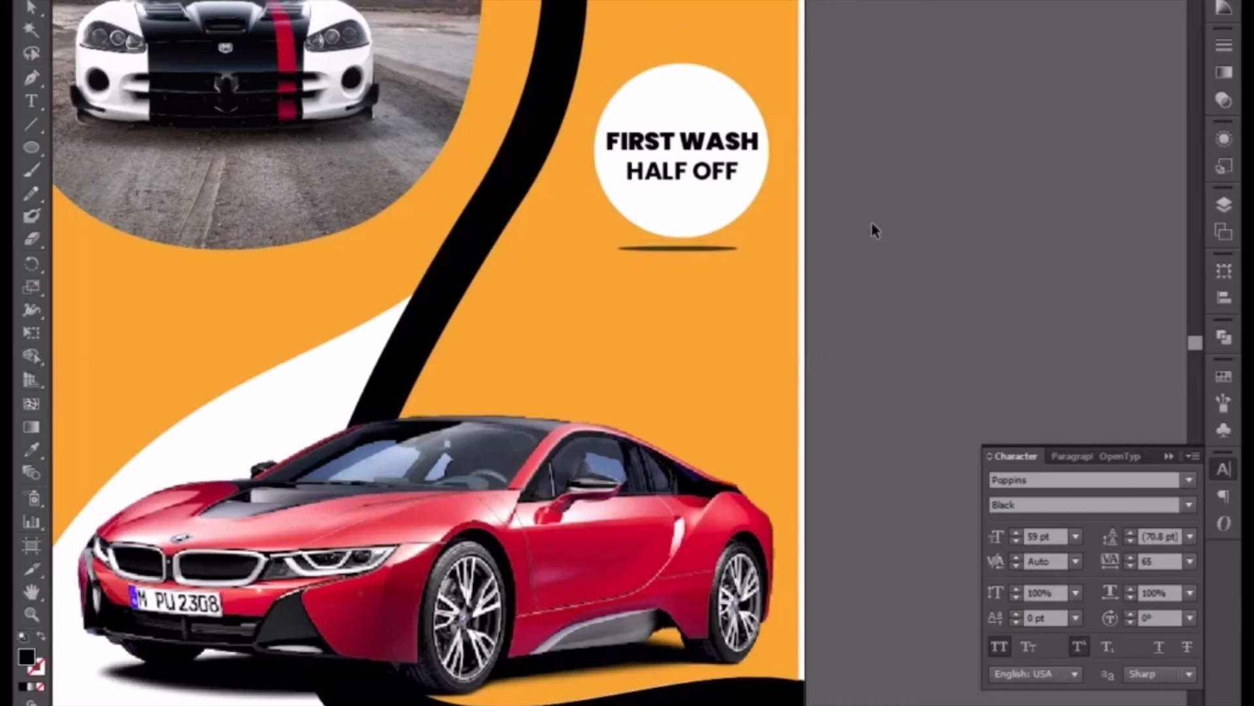
# Nudge the orange background shape slightly down and right to close the gap along the flyer's right edge
pyautogui.click(713, 370)
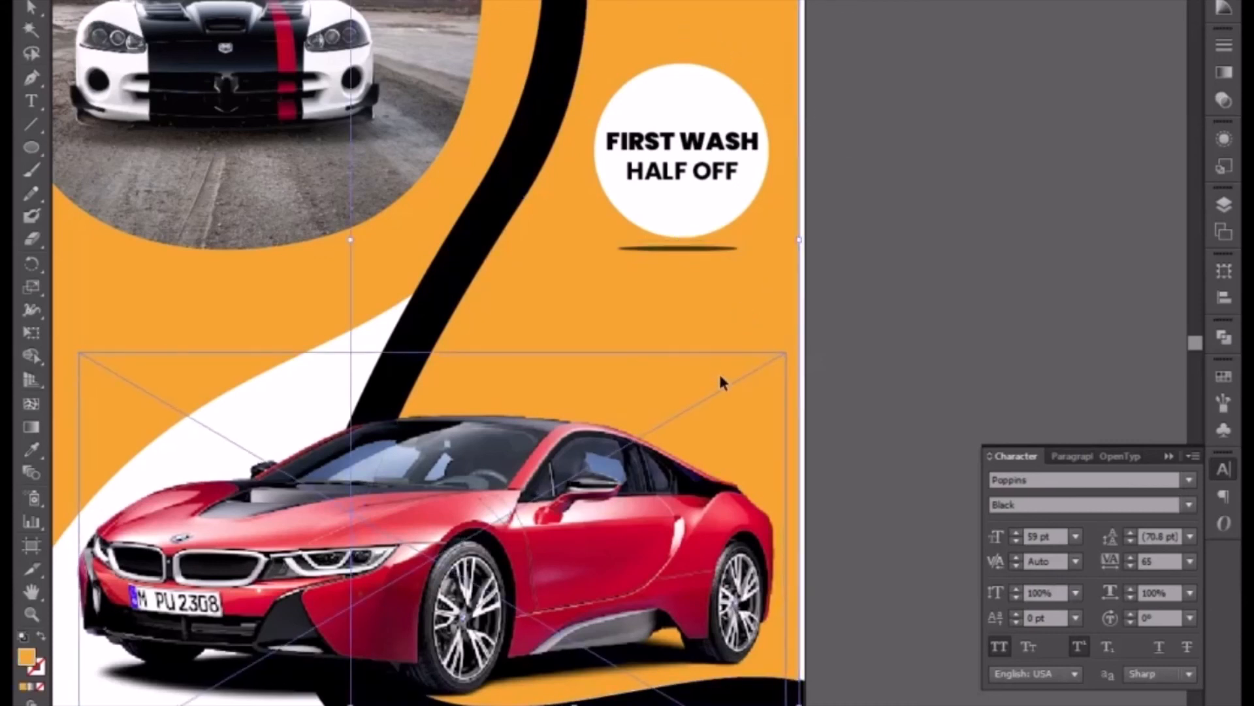
pyautogui.click(721, 307)
pyautogui.moveTo(722, 311); pyautogui.dragTo(717, 325)
pyautogui.hotkey('ctrl', 'z')
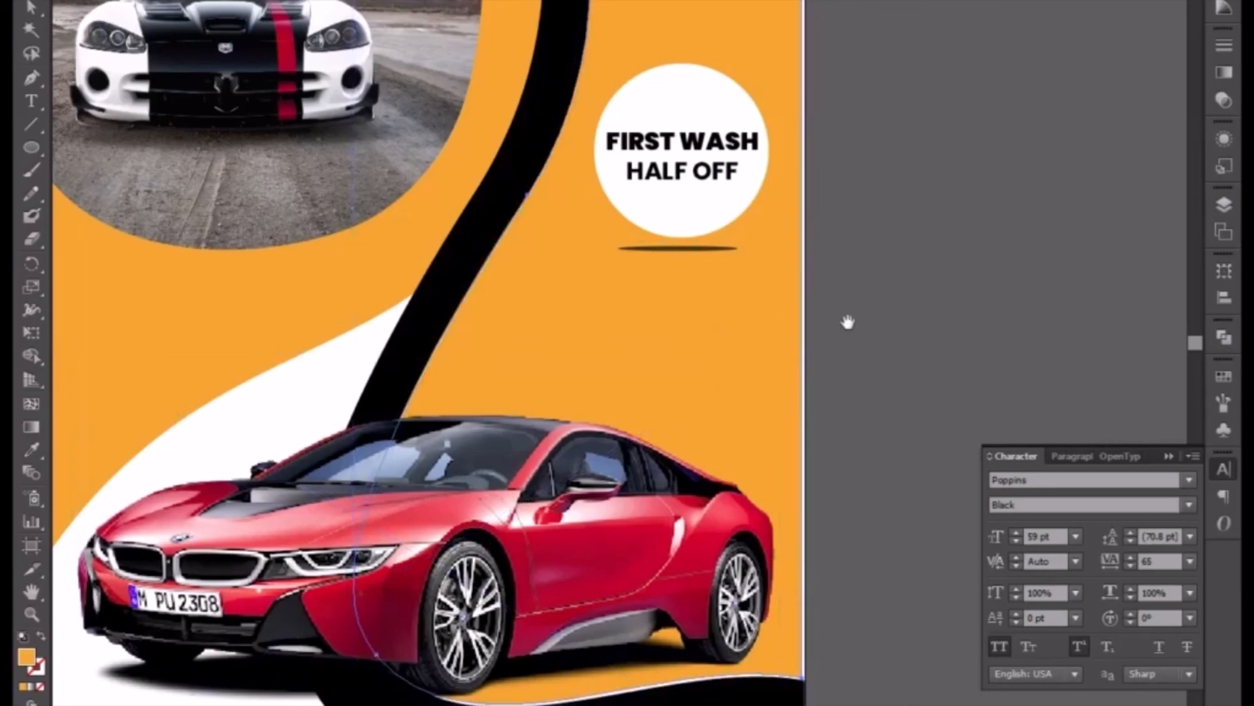
pyautogui.moveTo(851, 328); pyautogui.dragTo(837, 444)
pyautogui.moveTo(858, 323); pyautogui.dragTo(851, 450)
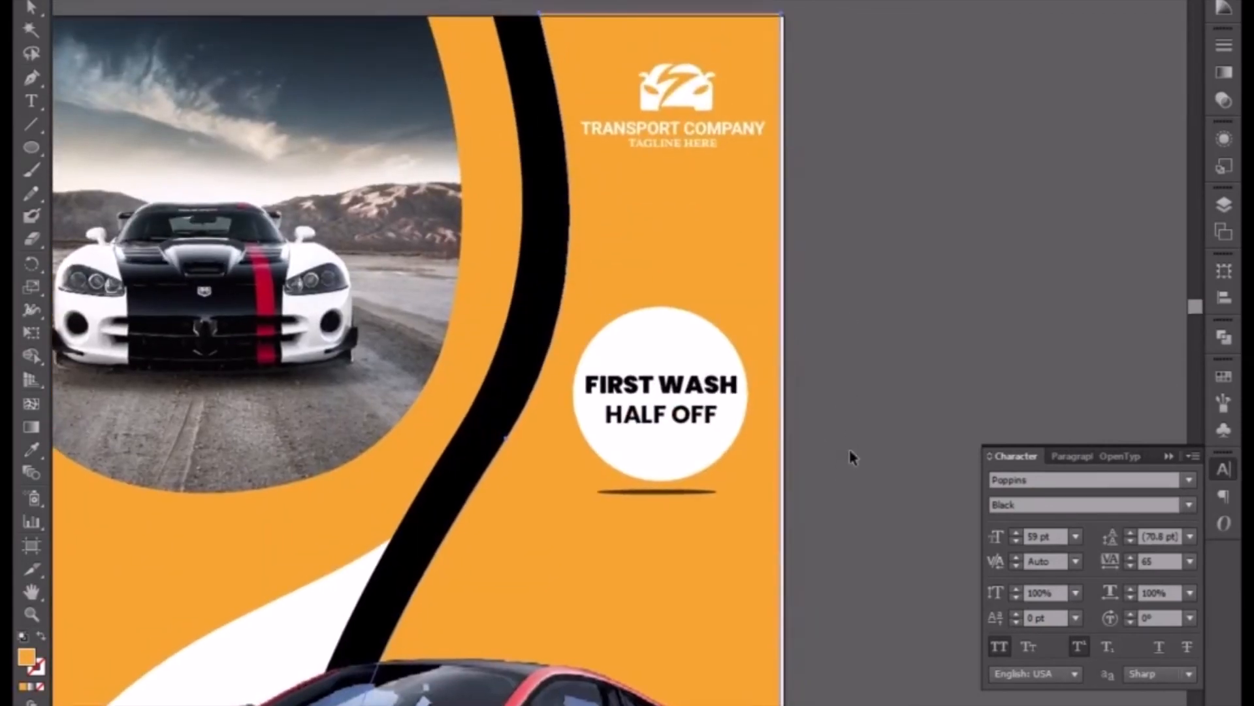
pyautogui.press('Down')
pyautogui.press('Down')
pyautogui.press('Down')
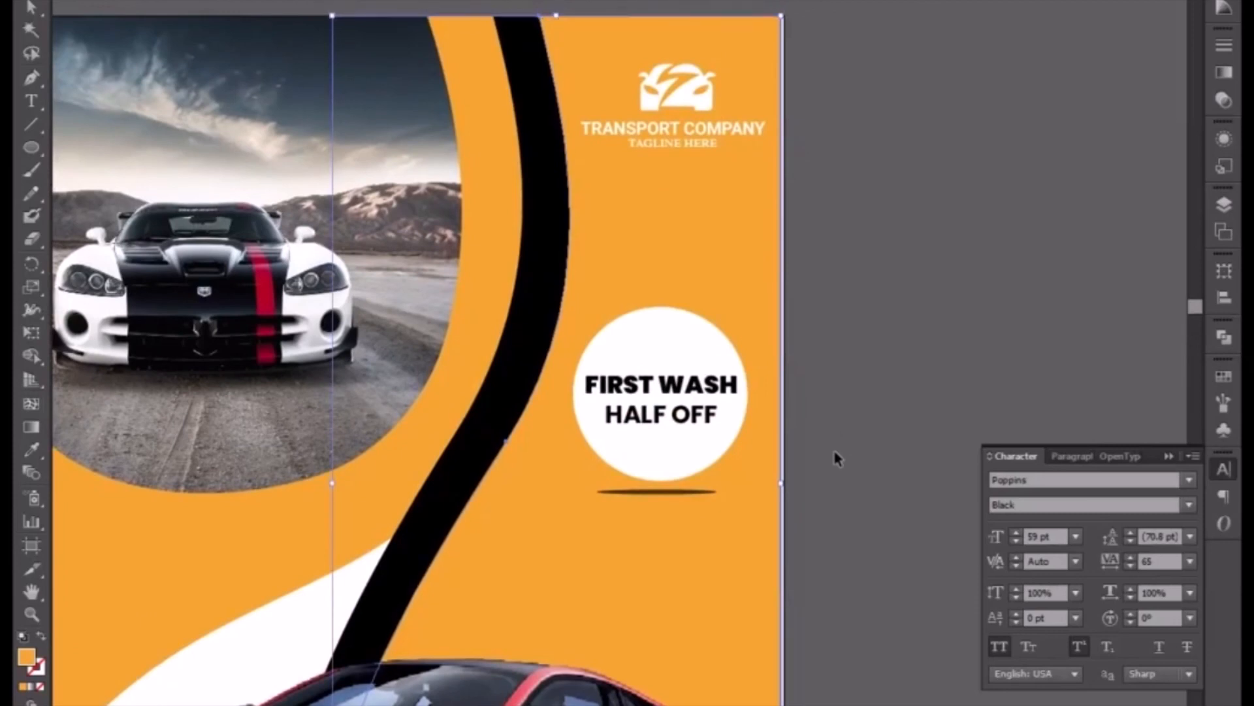
pyautogui.press('Right')
pyautogui.press('Right')
pyautogui.press('Right')
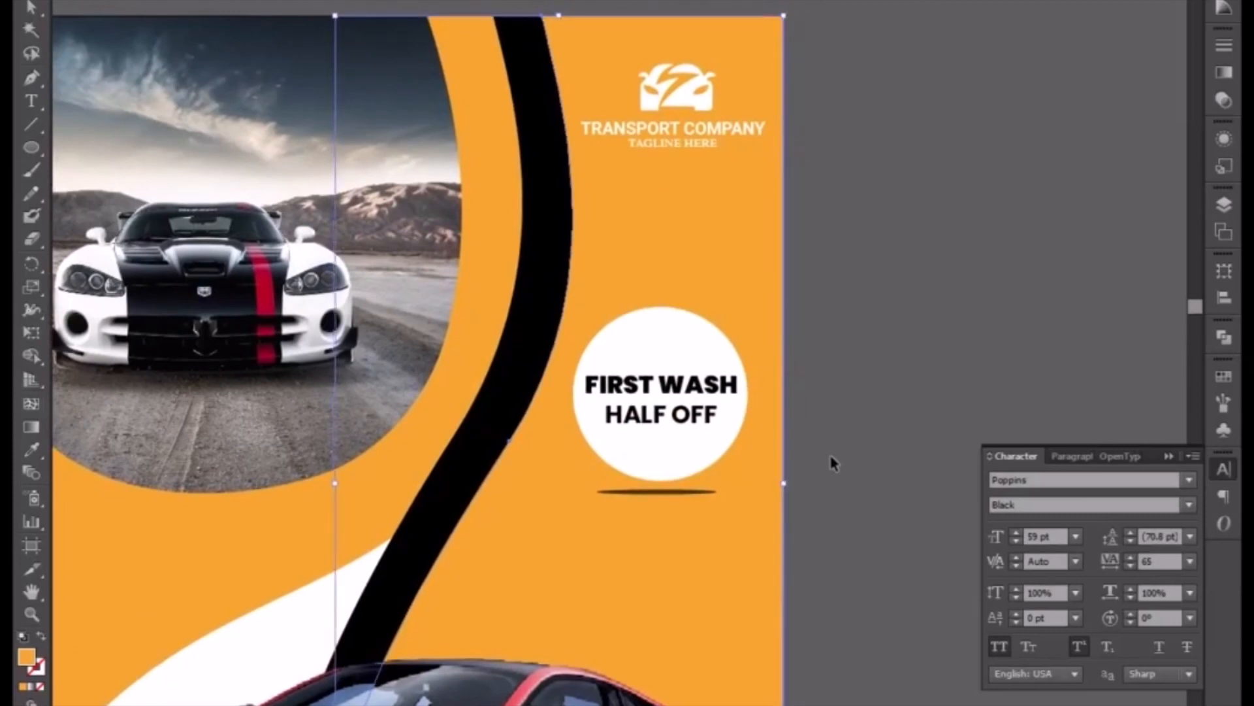
pyautogui.click(891, 413)
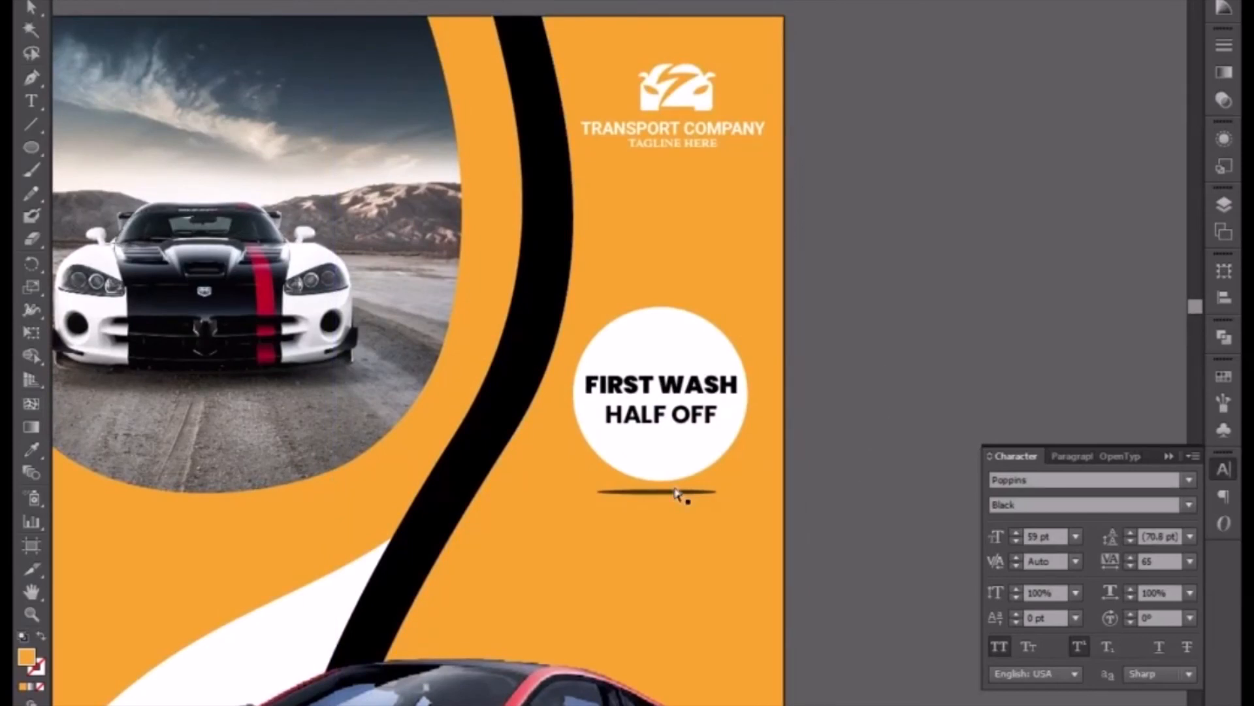
# Check the whole flyer layout from the logo down to the price tags and contact bar
pyautogui.hotkey('ctrl', '-')
pyautogui.moveTo(801, 512); pyautogui.dragTo(776, 348)
pyautogui.hotkey('ctrl', '-')
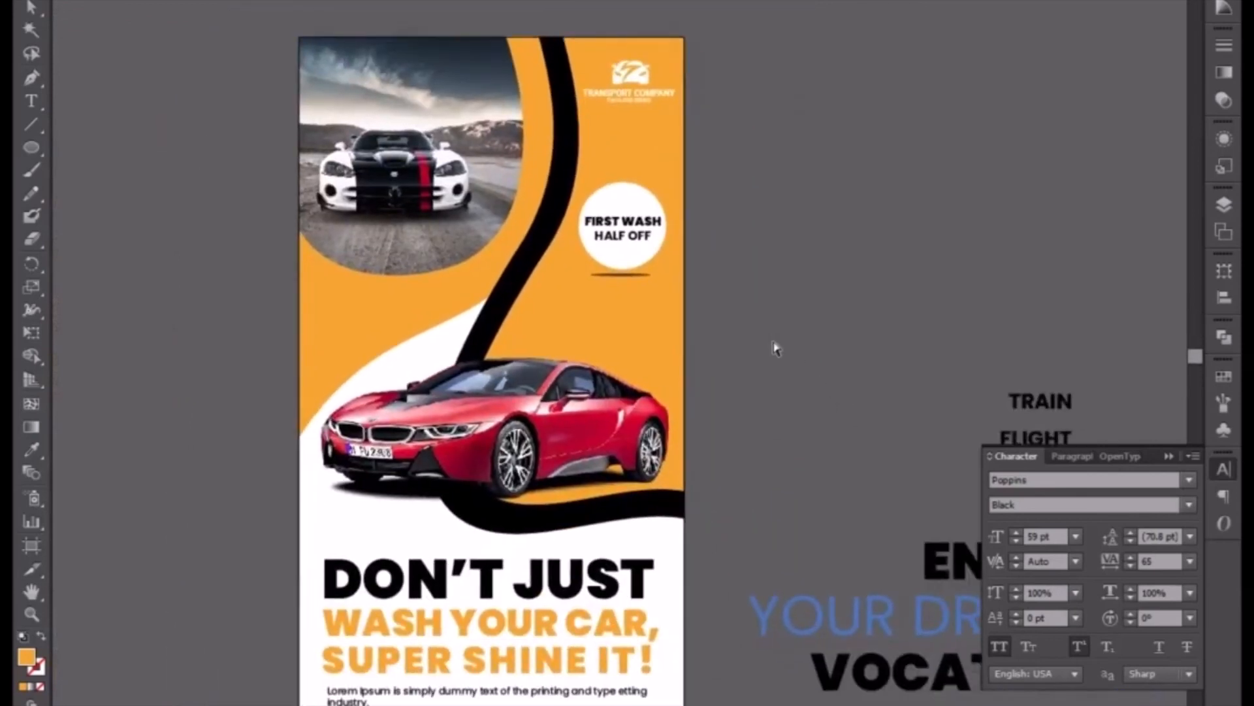
pyautogui.hotkey('ctrl', '-')
pyautogui.moveTo(739, 414); pyautogui.dragTo(332, 346)
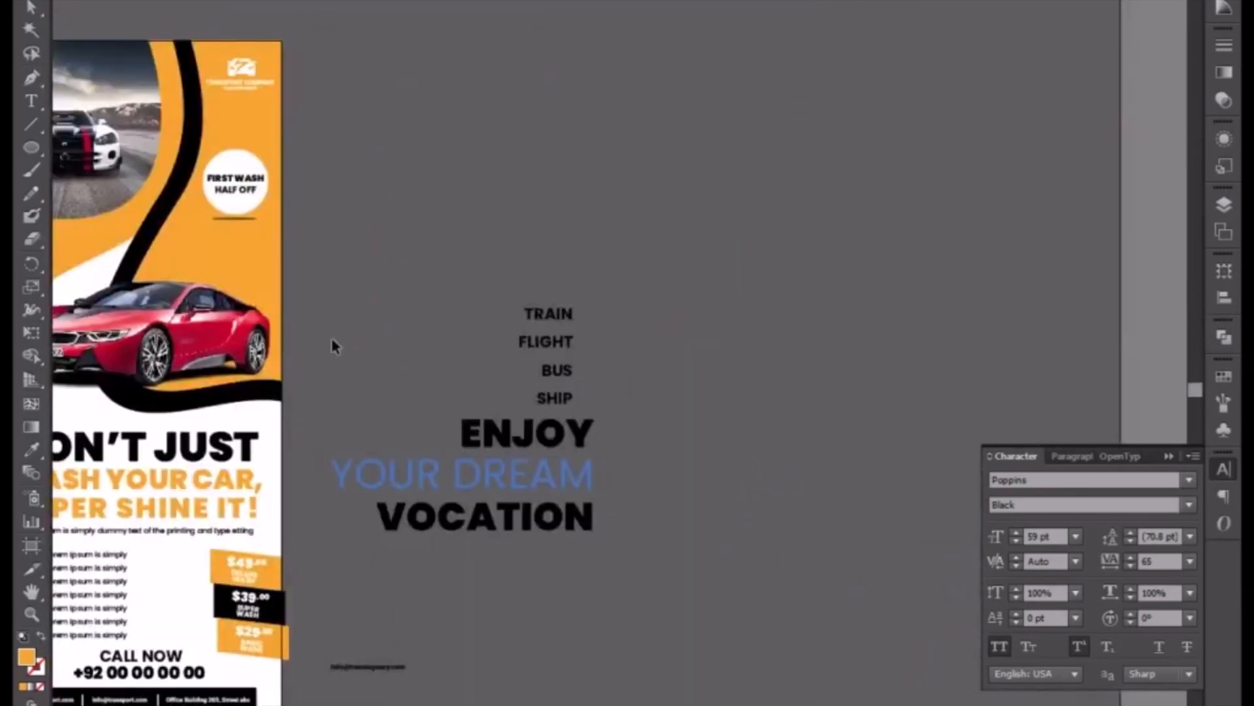
pyautogui.moveTo(422, 292); pyautogui.dragTo(813, 287)
pyautogui.moveTo(738, 293); pyautogui.dragTo(753, 226)
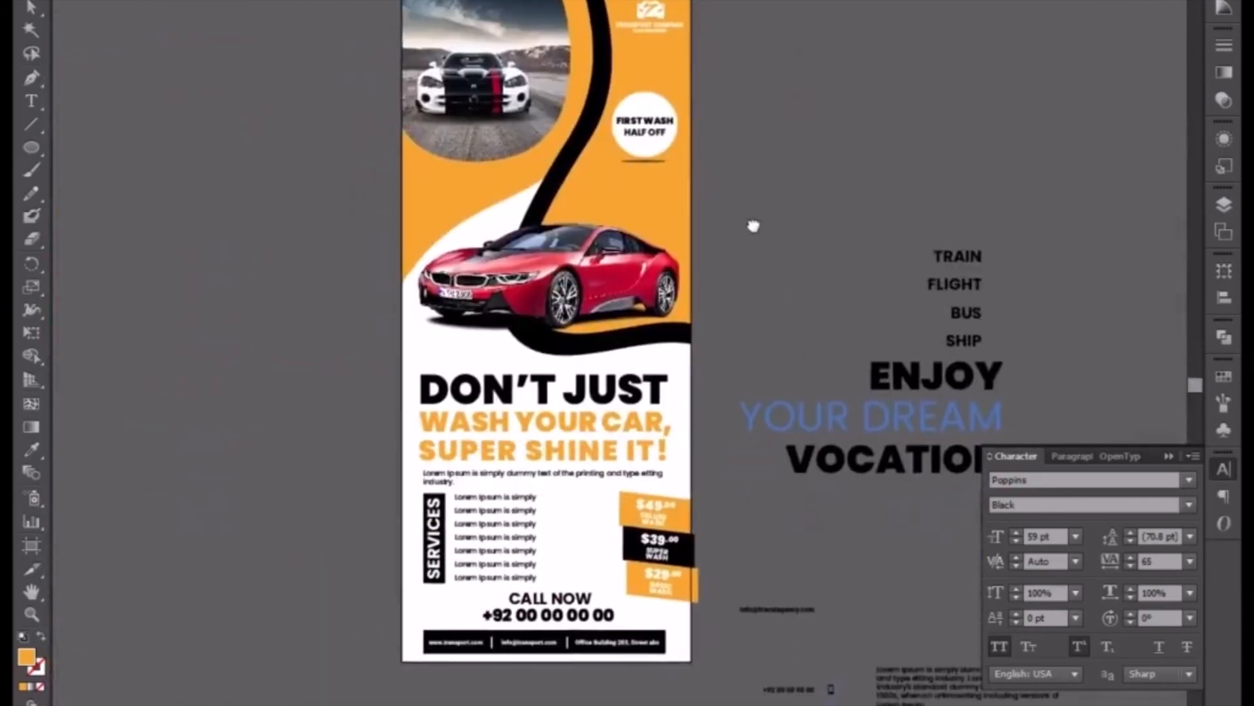
# Draw a rectangle against the outside of the flyer's right edge, covering the overhanging ends of the $39 and $29 tags
pyautogui.moveTo(29, 146); pyautogui.dragTo(60, 144)
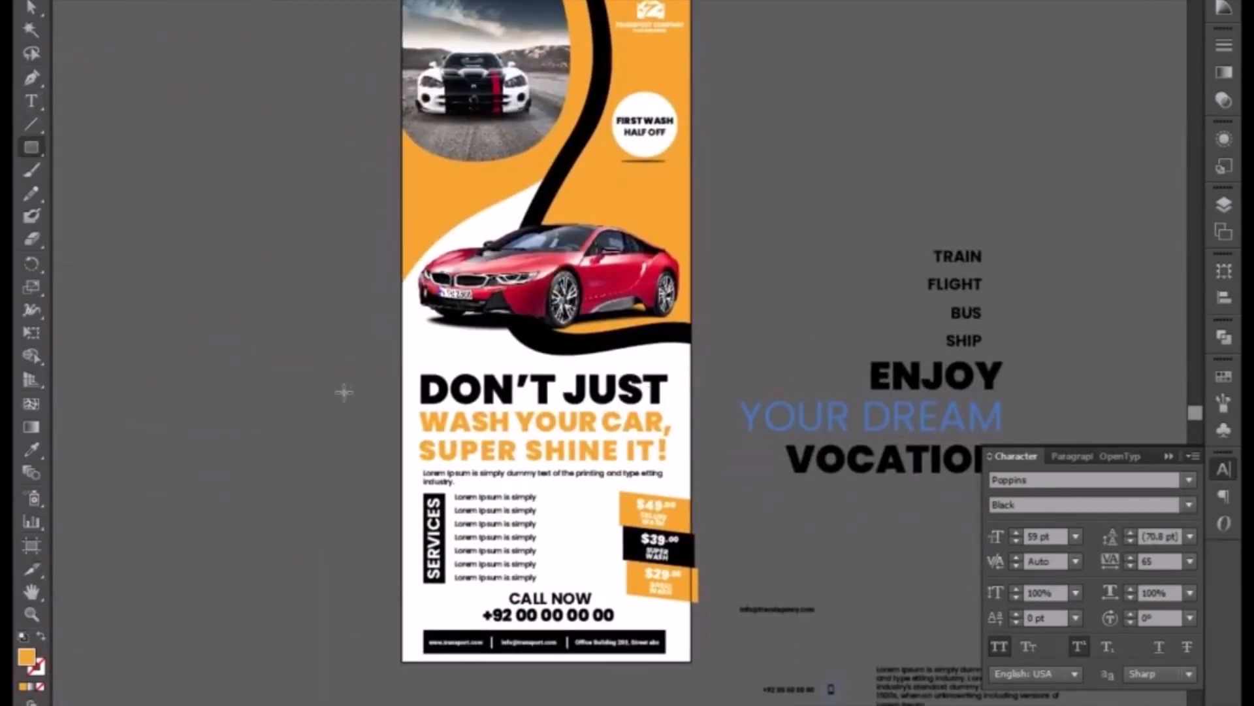
pyautogui.moveTo(781, 533); pyautogui.dragTo(709, 423)
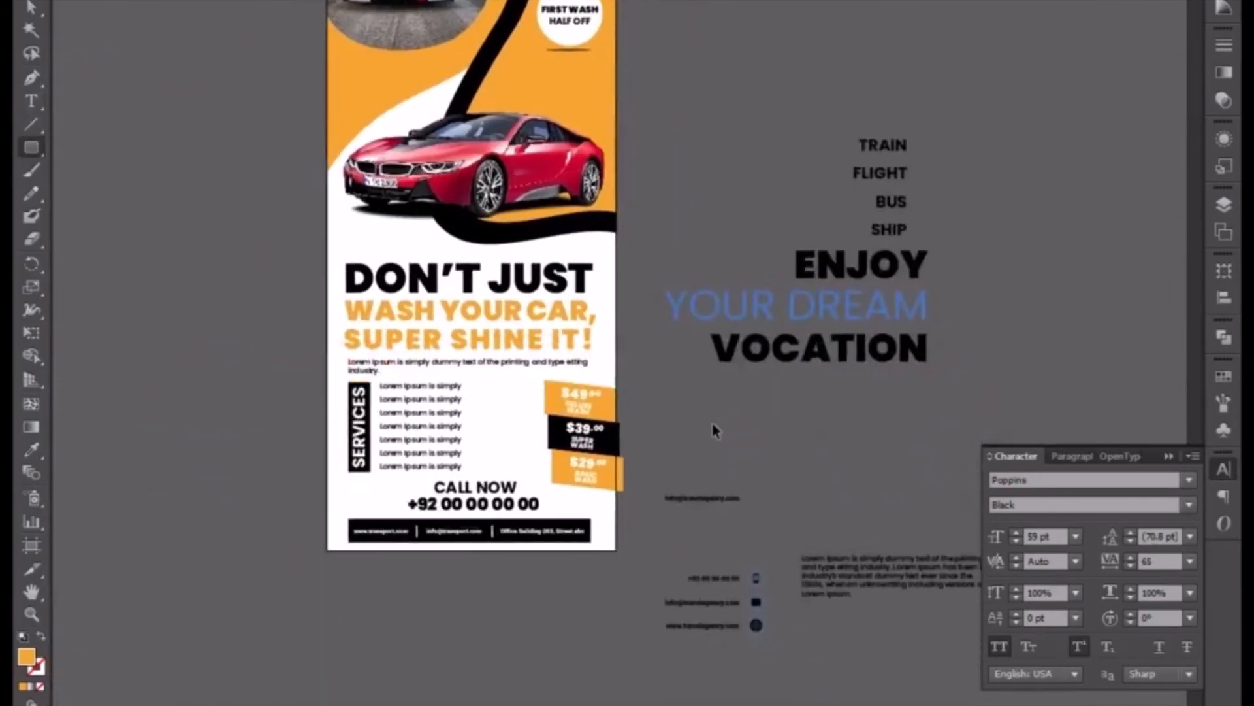
pyautogui.hotkey('ctrl', '+')
pyautogui.hotkey('ctrl', '+')
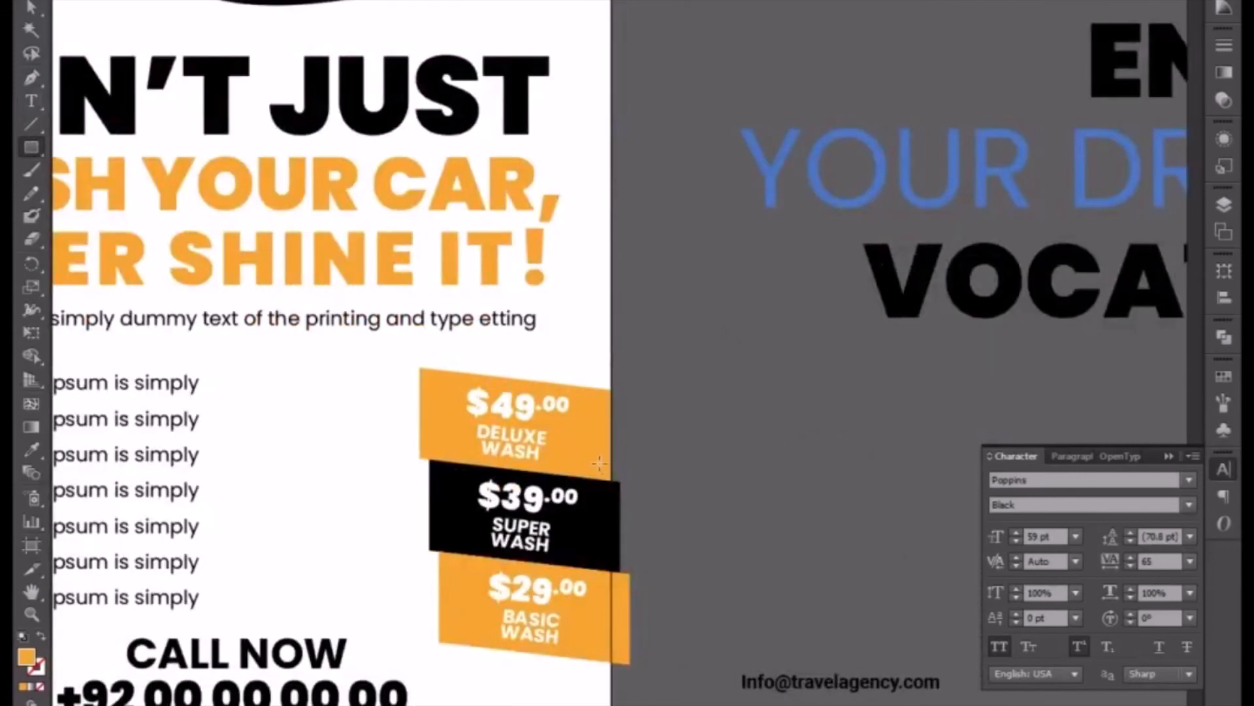
pyautogui.moveTo(610, 425); pyautogui.dragTo(641, 520)
pyautogui.moveTo(660, 588); pyautogui.dragTo(701, 685)
pyautogui.click(31, 7)
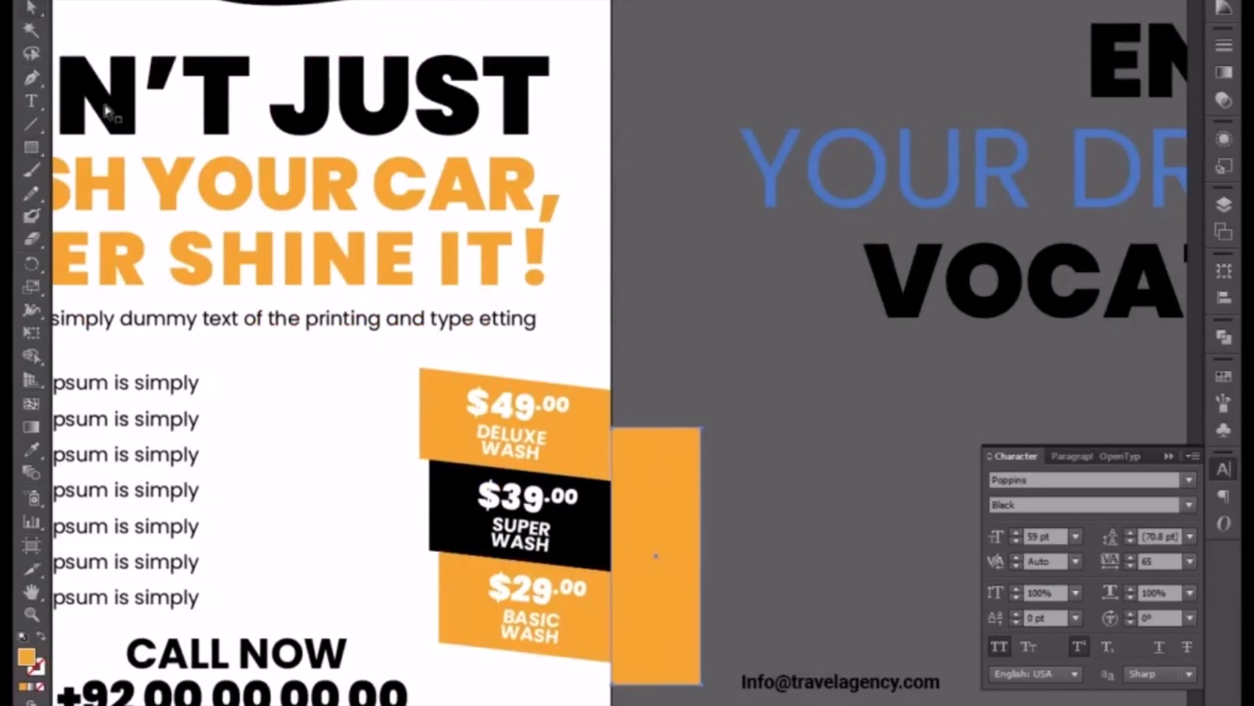
# Divide the black and lower orange price tag shapes with the rectangle using Pathfinder, and ungroup the pieces
pyautogui.click(605, 561)
pyautogui.keyDown('shift'); pyautogui.click(602, 638); pyautogui.keyUp('shift')
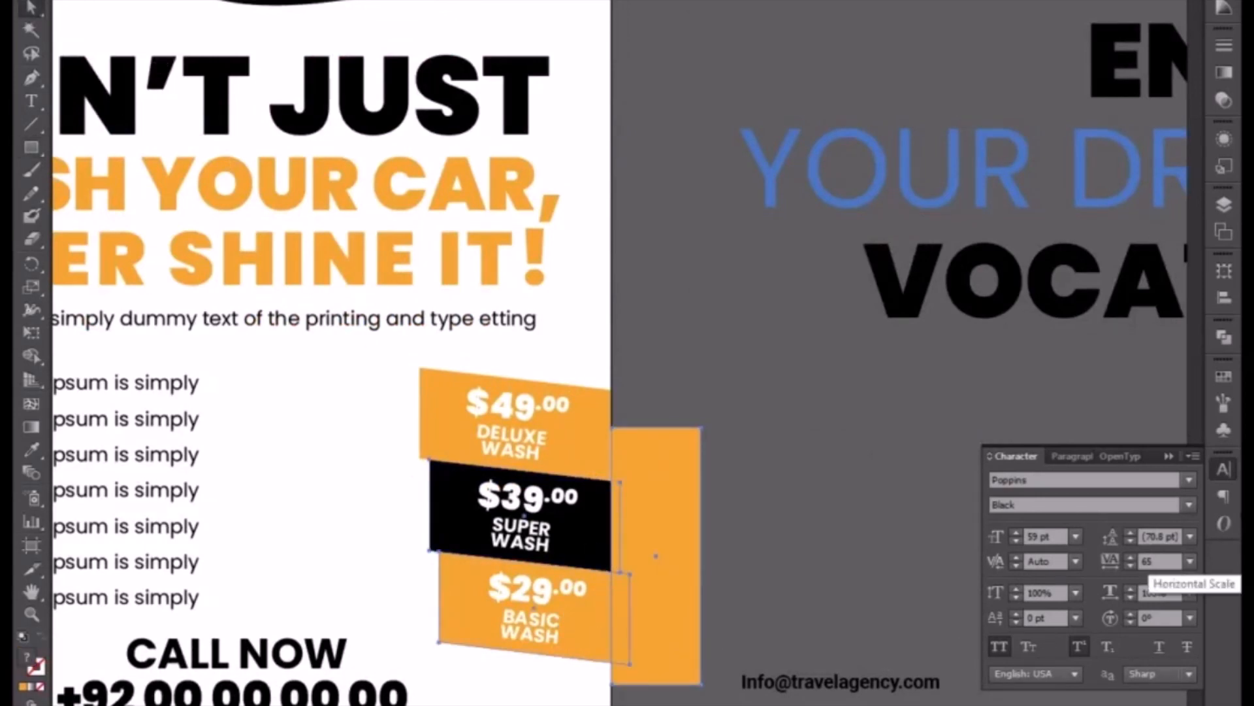
pyautogui.click(1221, 335)
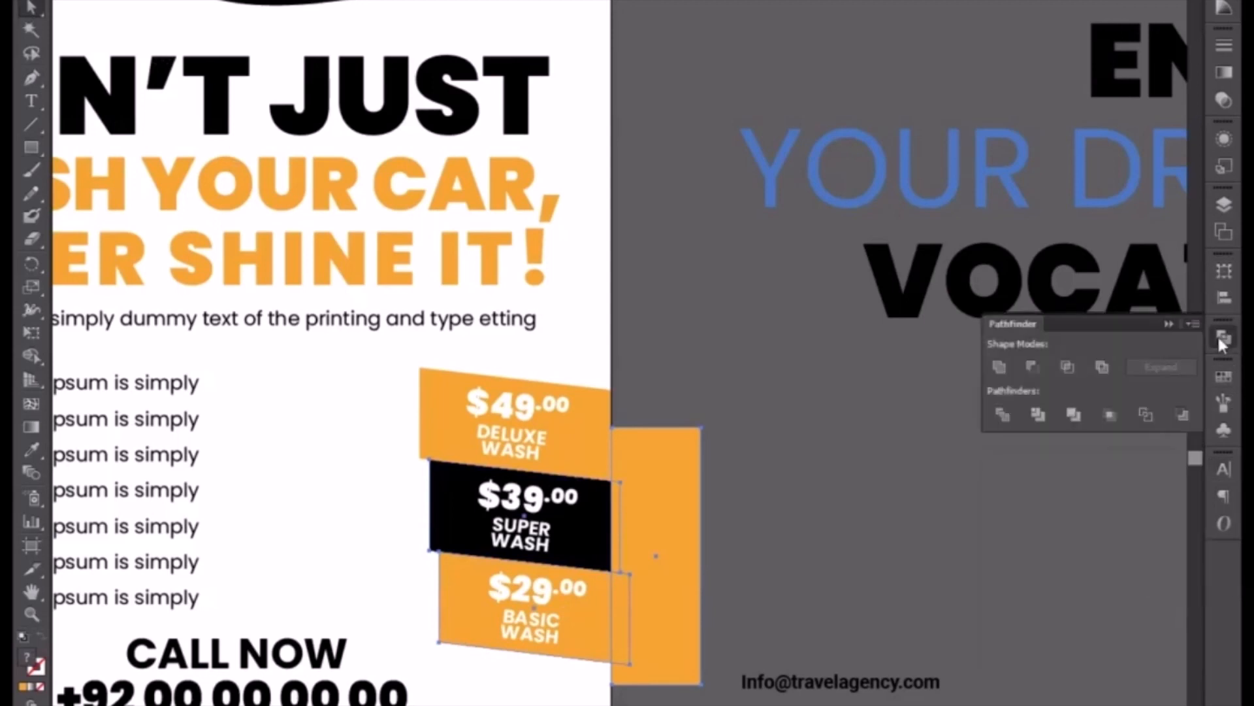
pyautogui.rightClick(666, 536)
pyautogui.click(699, 641)
pyautogui.click(717, 521)
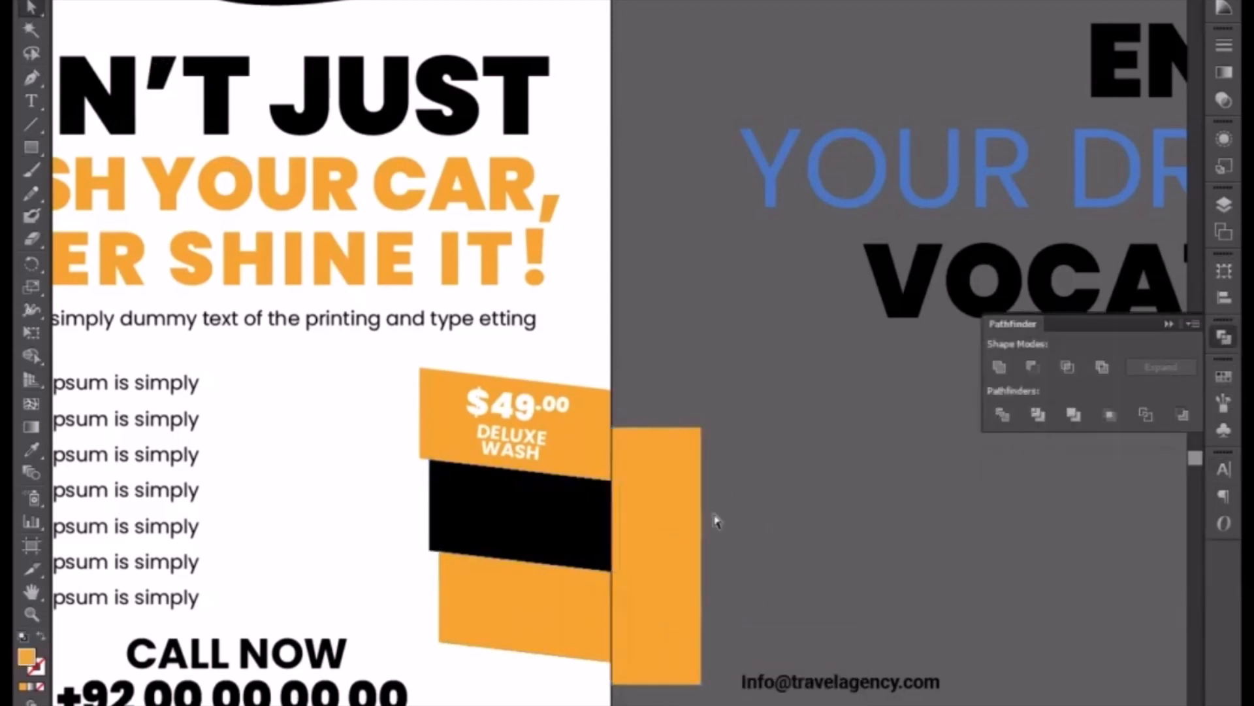
# Delete the leftover rectangle and the two tag pieces extending beyond the flyer's right edge
pyautogui.press('Delete')
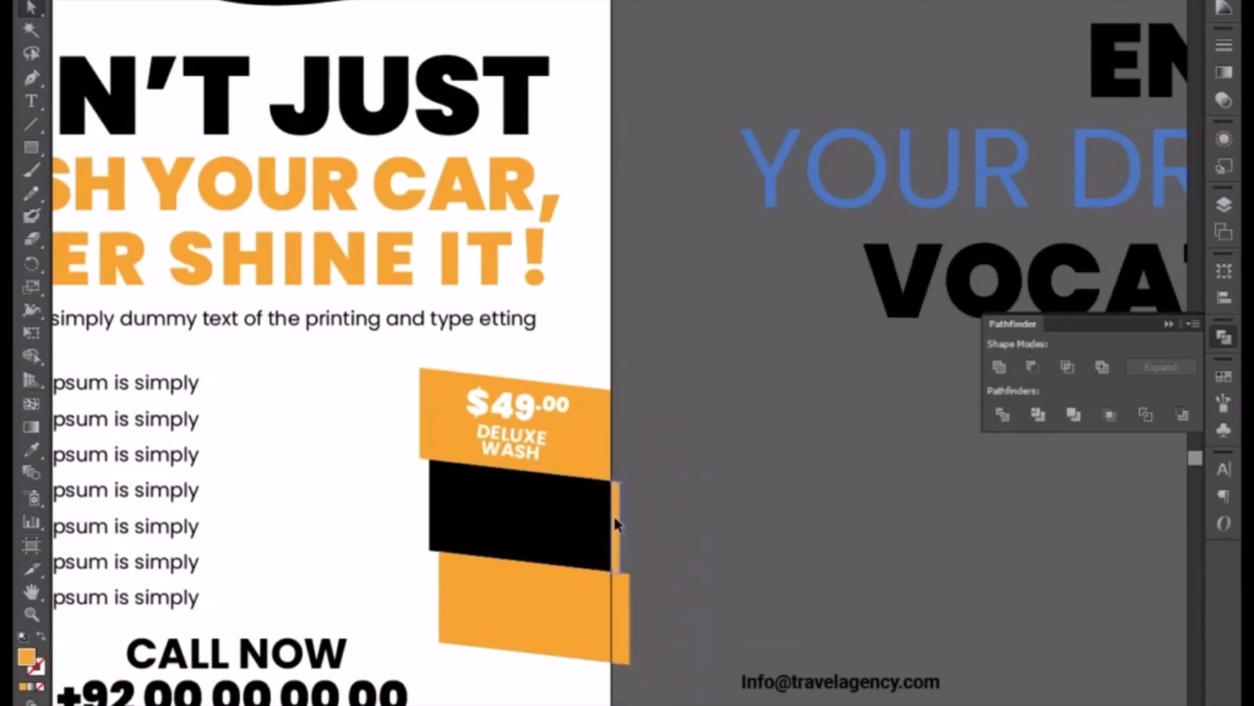
pyautogui.press('Delete')
pyautogui.click(626, 624)
pyautogui.press('Delete')
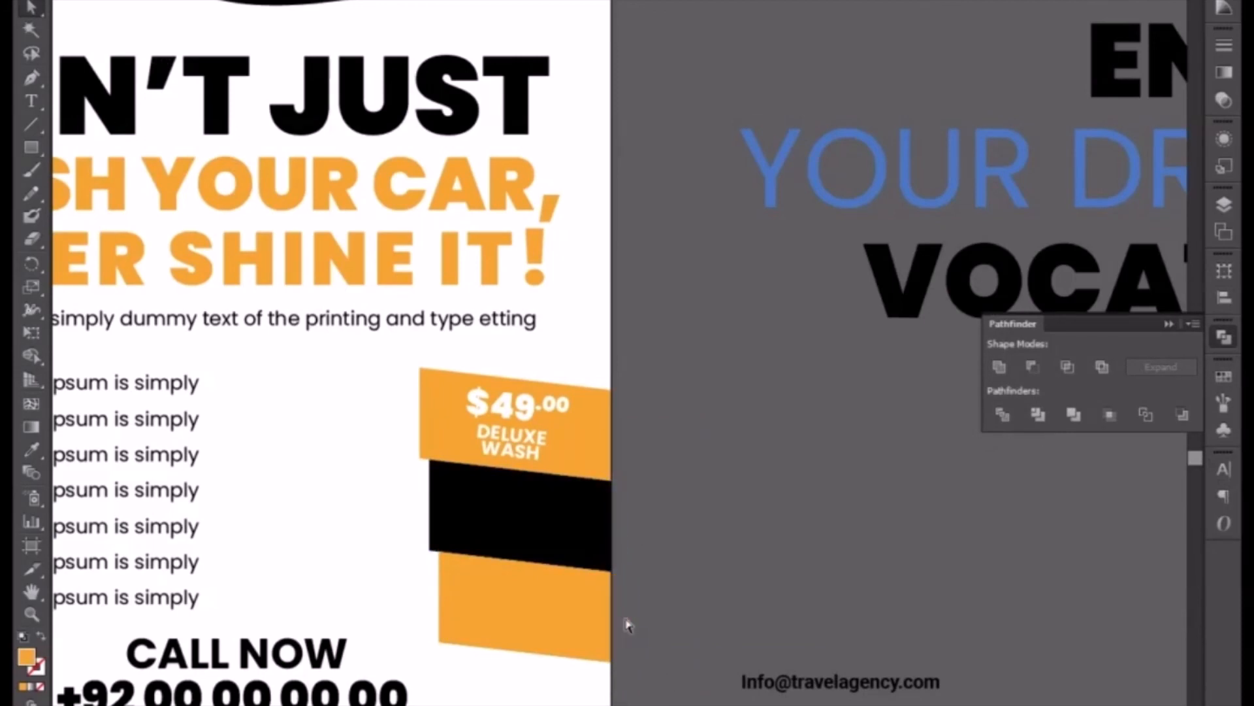
# Arrange the trimmed black and lower orange tag shapes behind their $39 SUPER WASH and $29 BASIC WASH text
pyautogui.click(599, 544)
pyautogui.rightClick(598, 539)
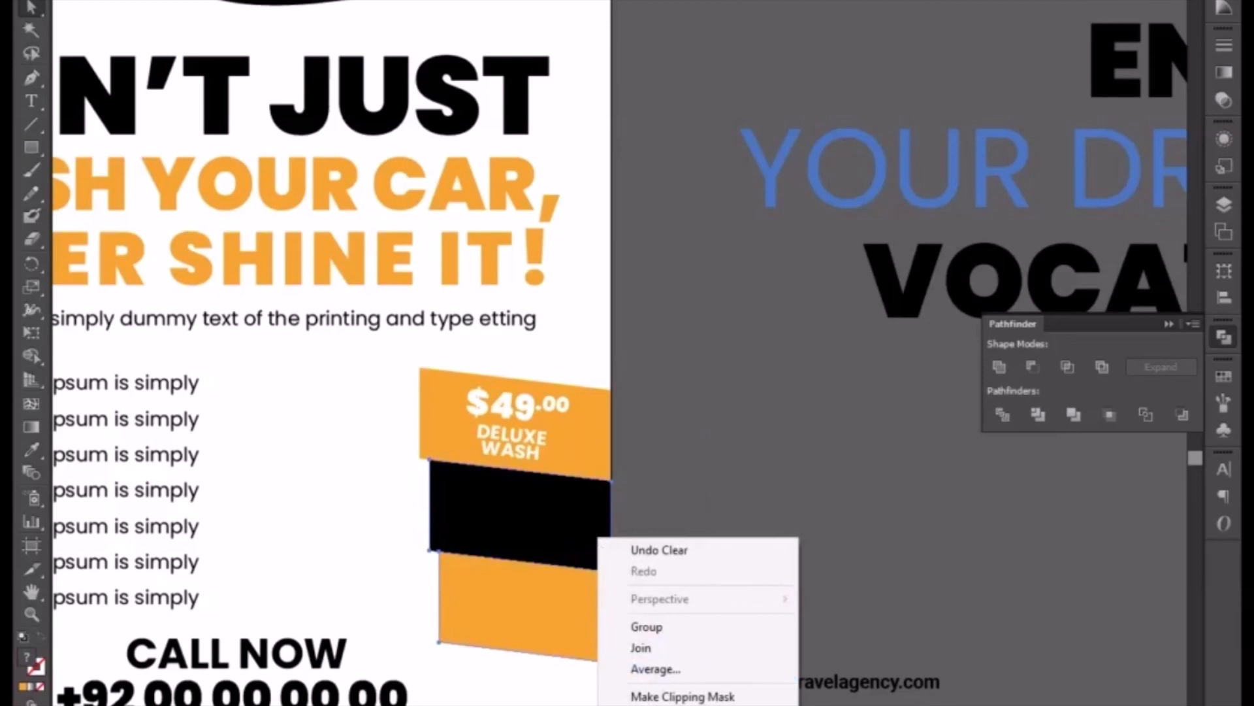
pyautogui.moveTo(660, 705)
pyautogui.click(850, 705)
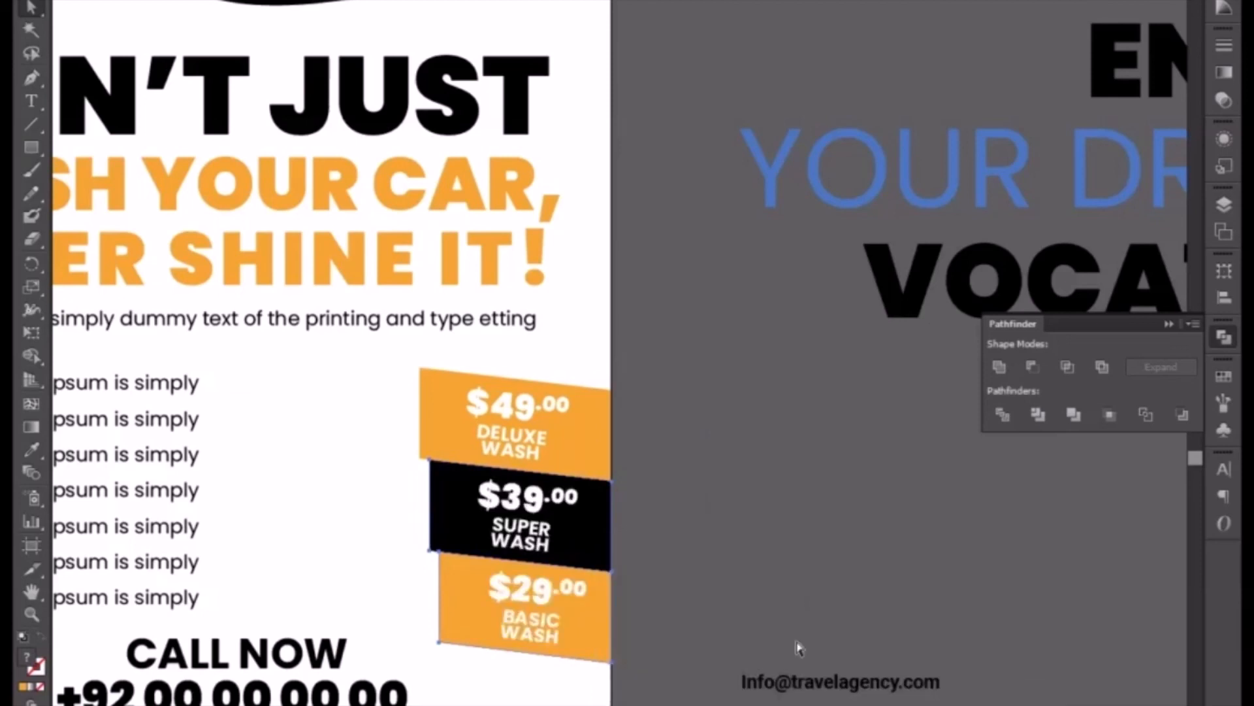
pyautogui.click(763, 564)
pyautogui.hotkey('ctrl', '-')
pyautogui.hotkey('ctrl', '-')
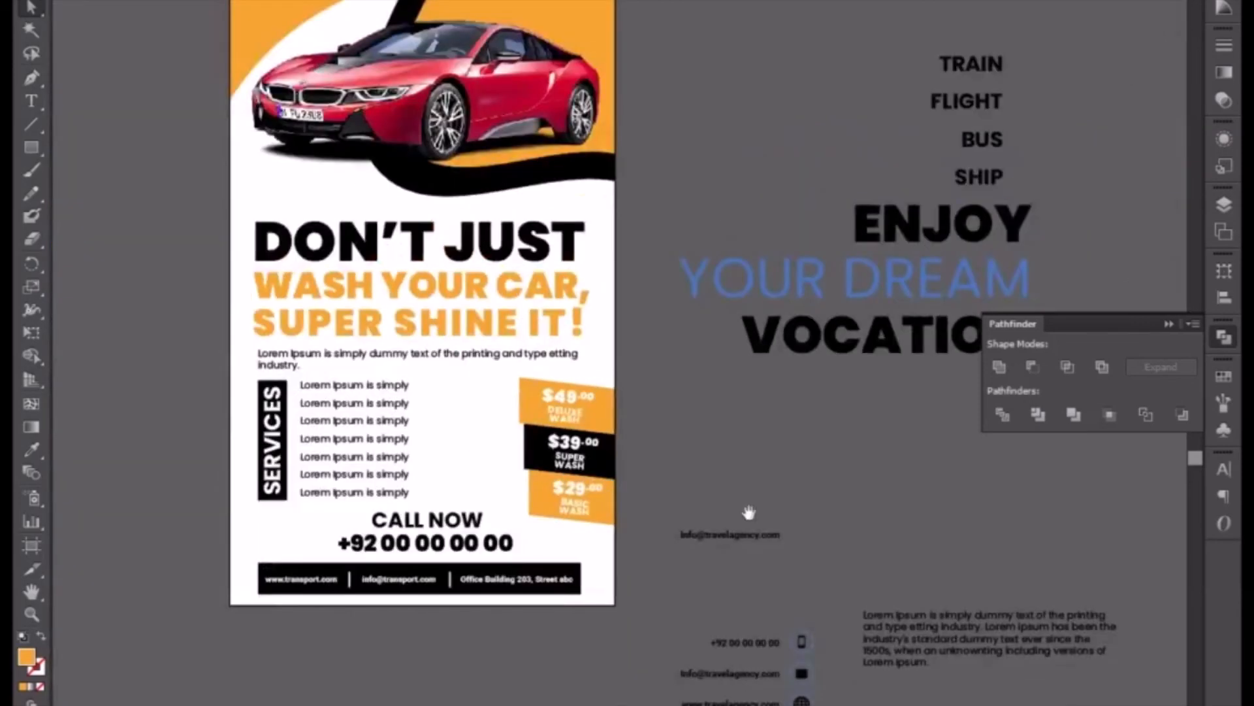
pyautogui.moveTo(743, 423); pyautogui.dragTo(829, 611)
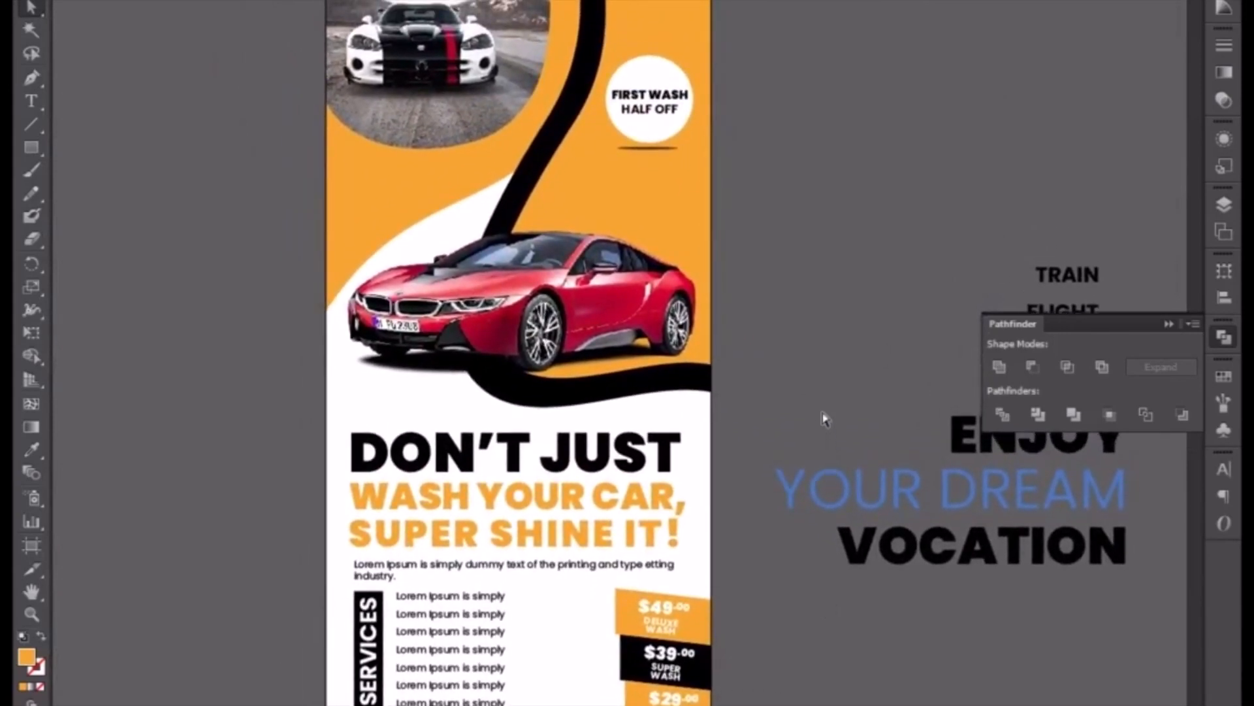
pyautogui.moveTo(813, 390); pyautogui.dragTo(814, 393)
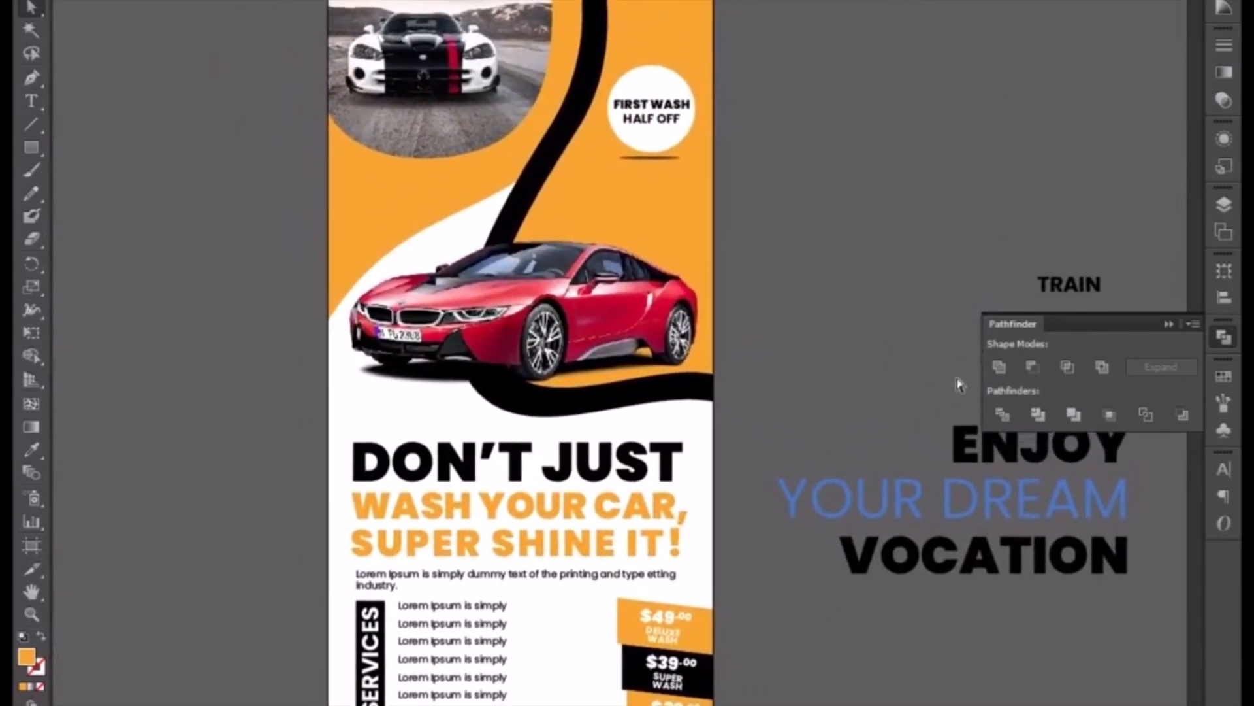